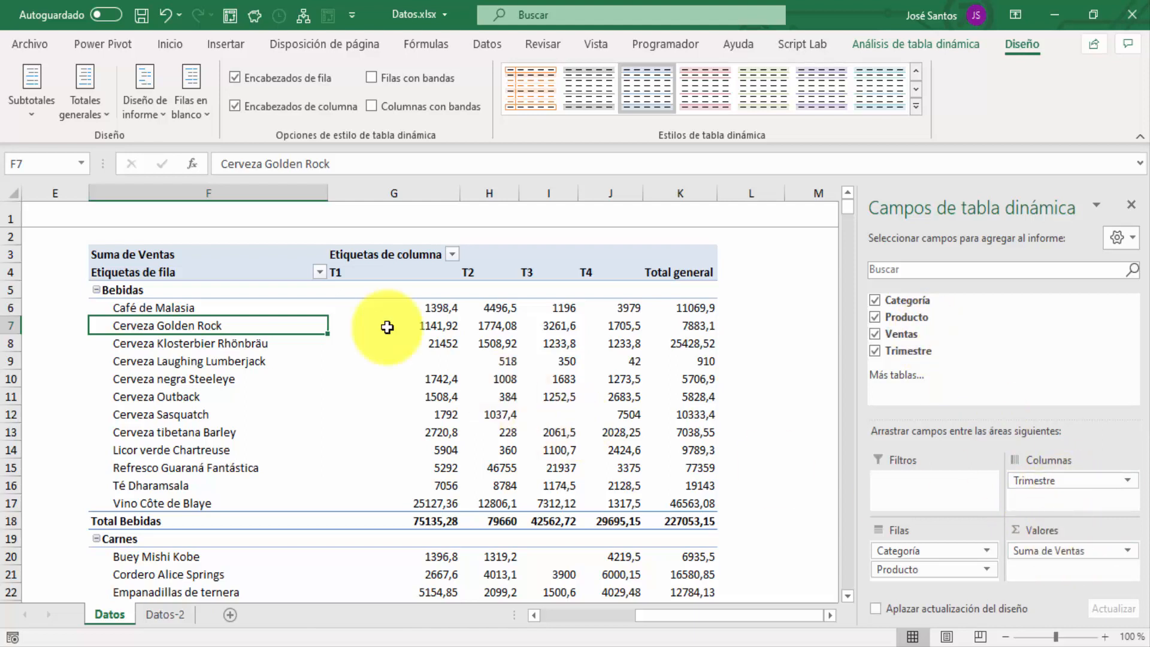
# Hide all subtotals in the pivot table, and show them all at the top of each category group.
pyautogui.click(41, 122)
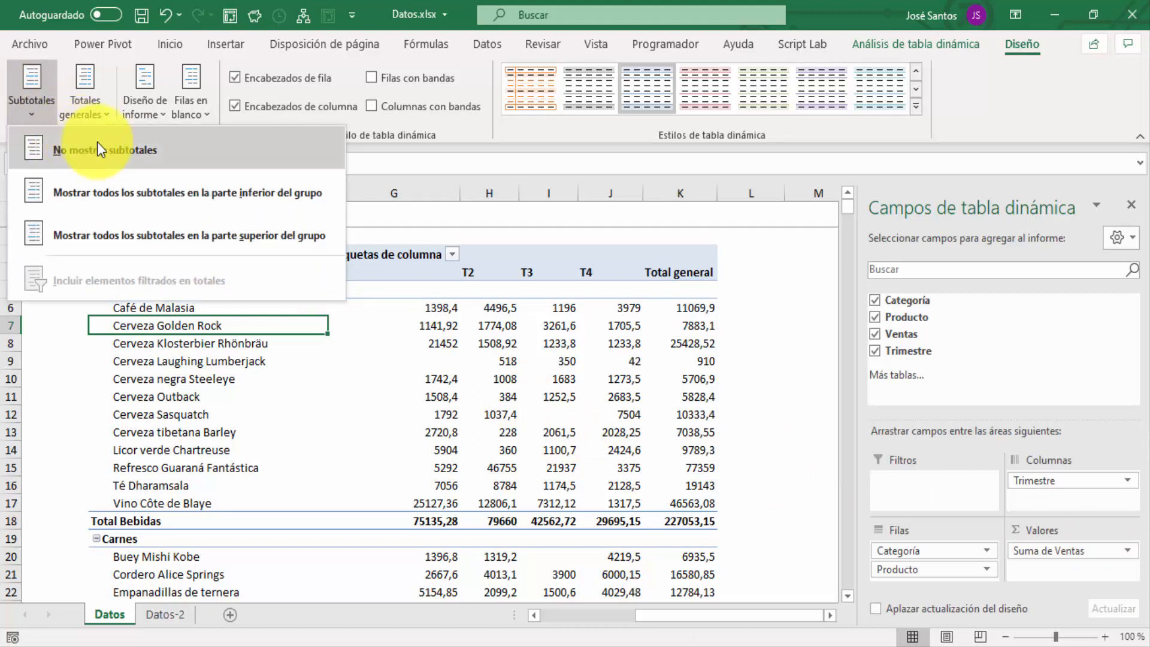
pyautogui.click(110, 150)
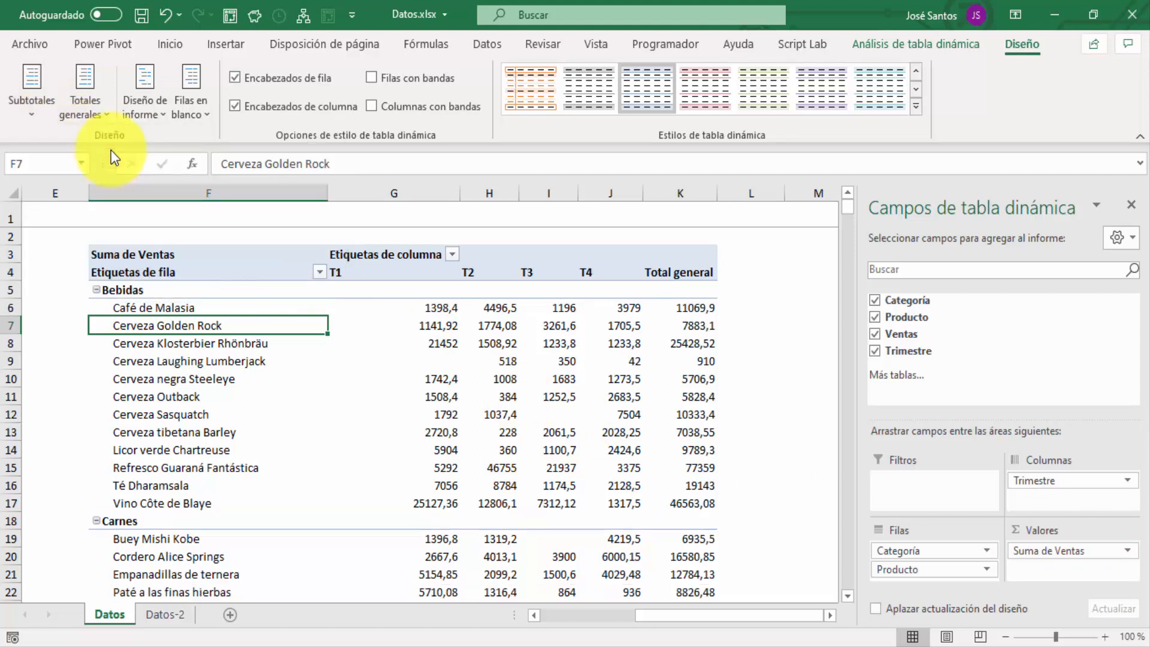
pyautogui.click(45, 105)
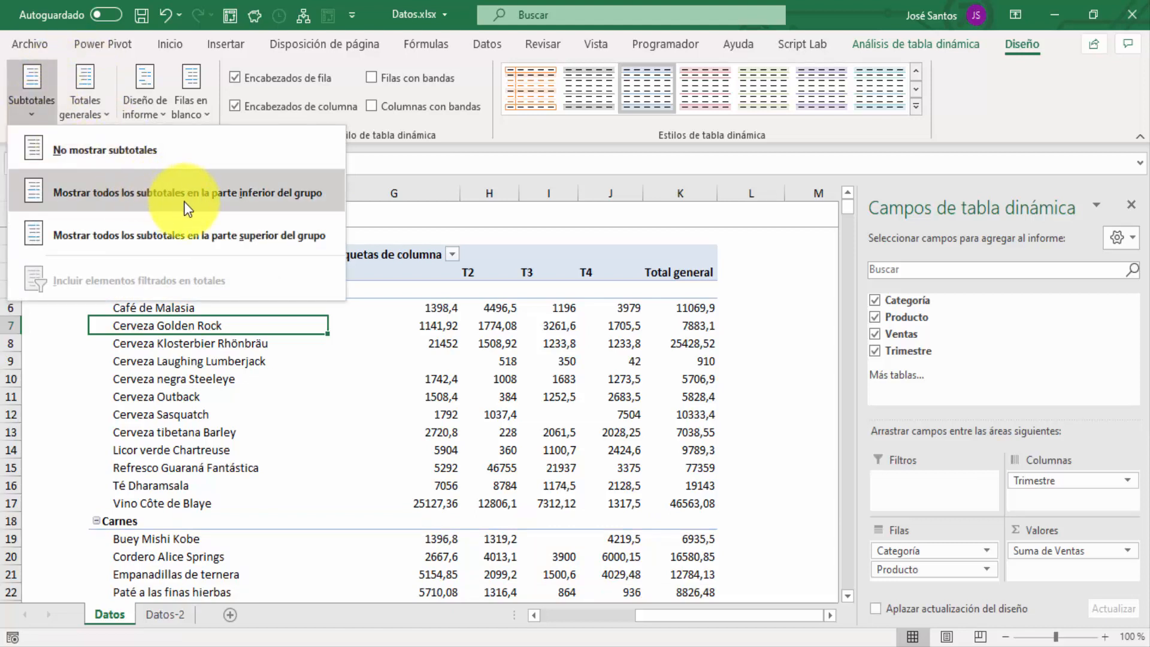
pyautogui.click(206, 233)
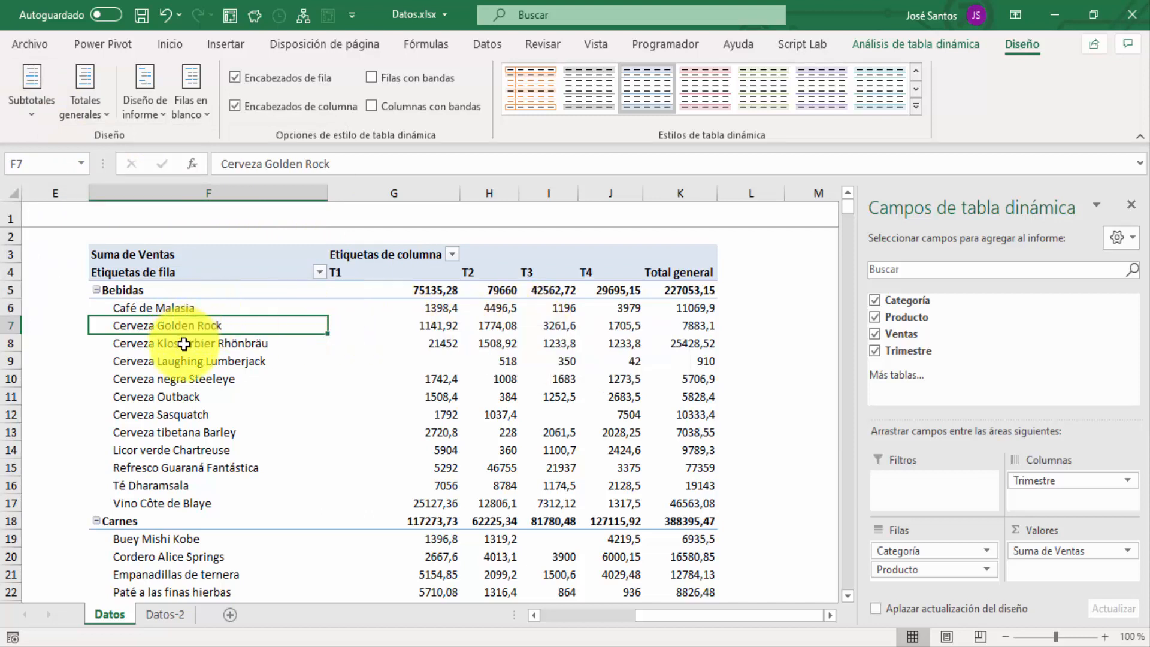
pyautogui.moveTo(180, 344); pyautogui.dragTo(216, 432)
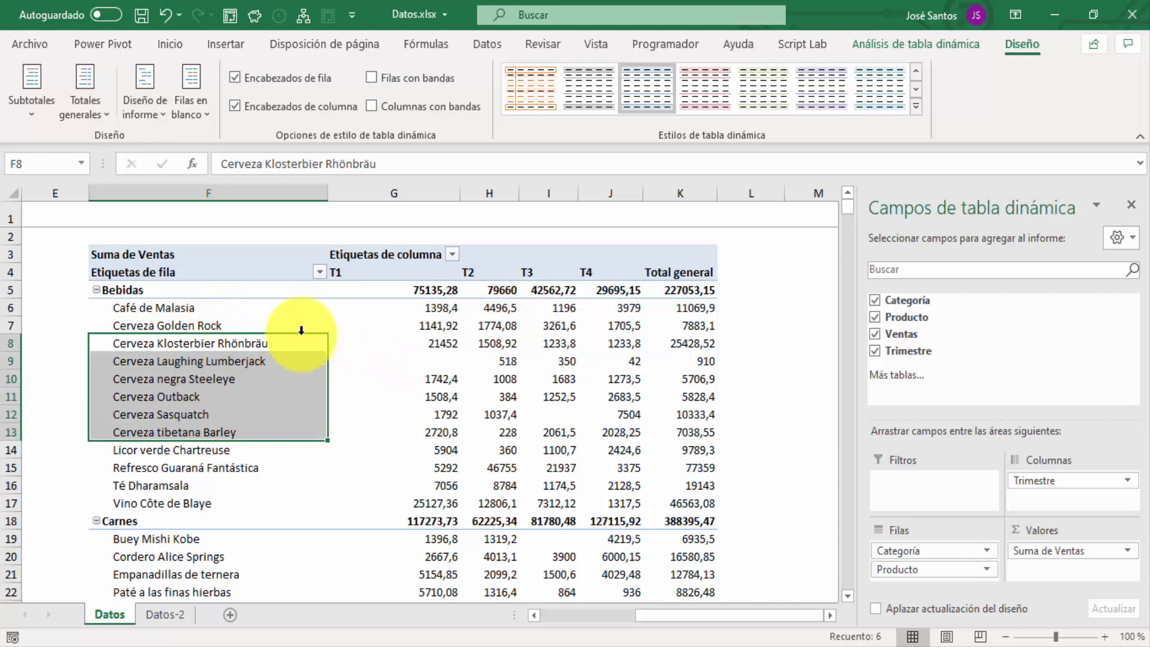
pyautogui.click(207, 302)
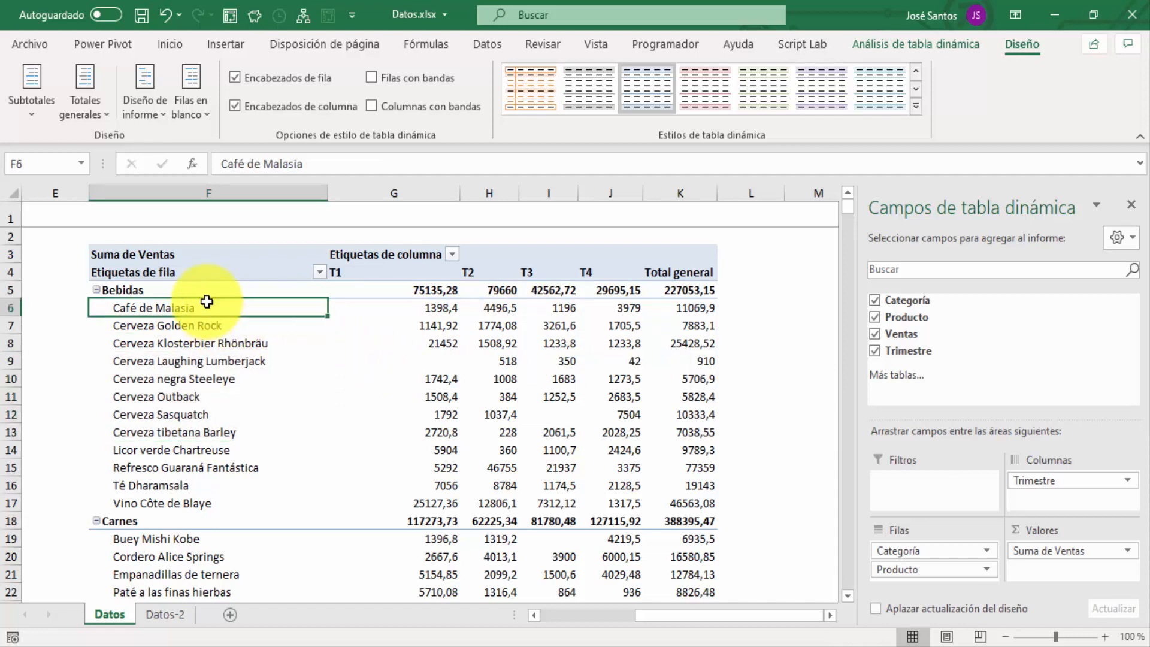
pyautogui.click(154, 290)
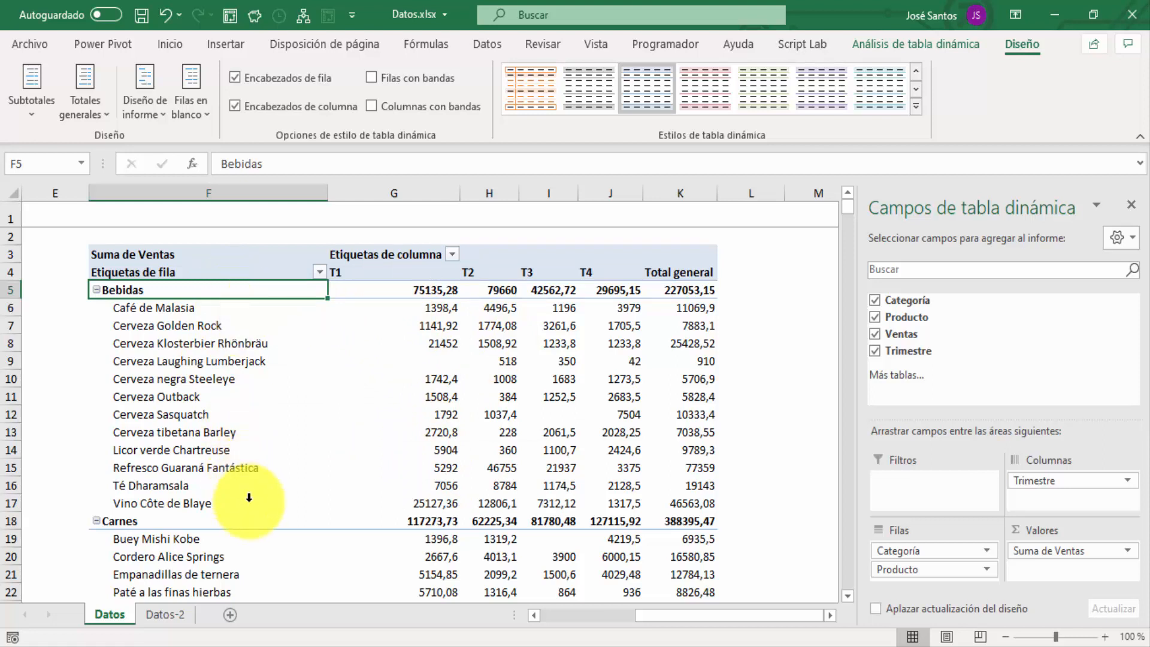
pyautogui.click(256, 521)
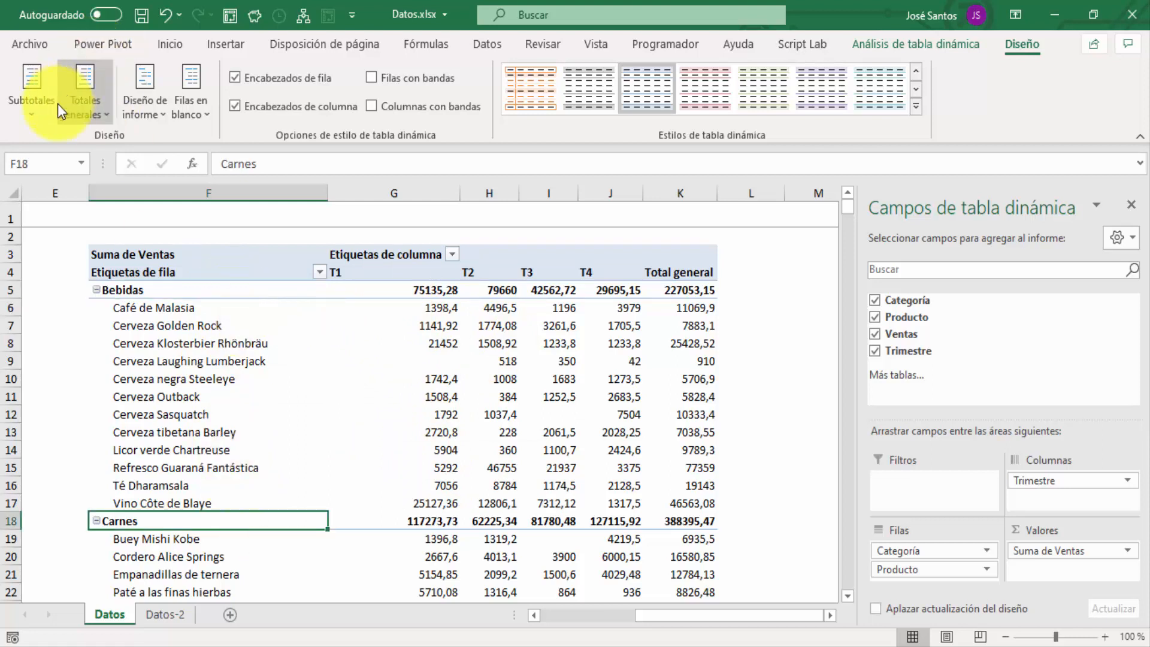
# Remove the pivot table's subtotals once more and bring them back at the top of each group.
pyautogui.click(41, 111)
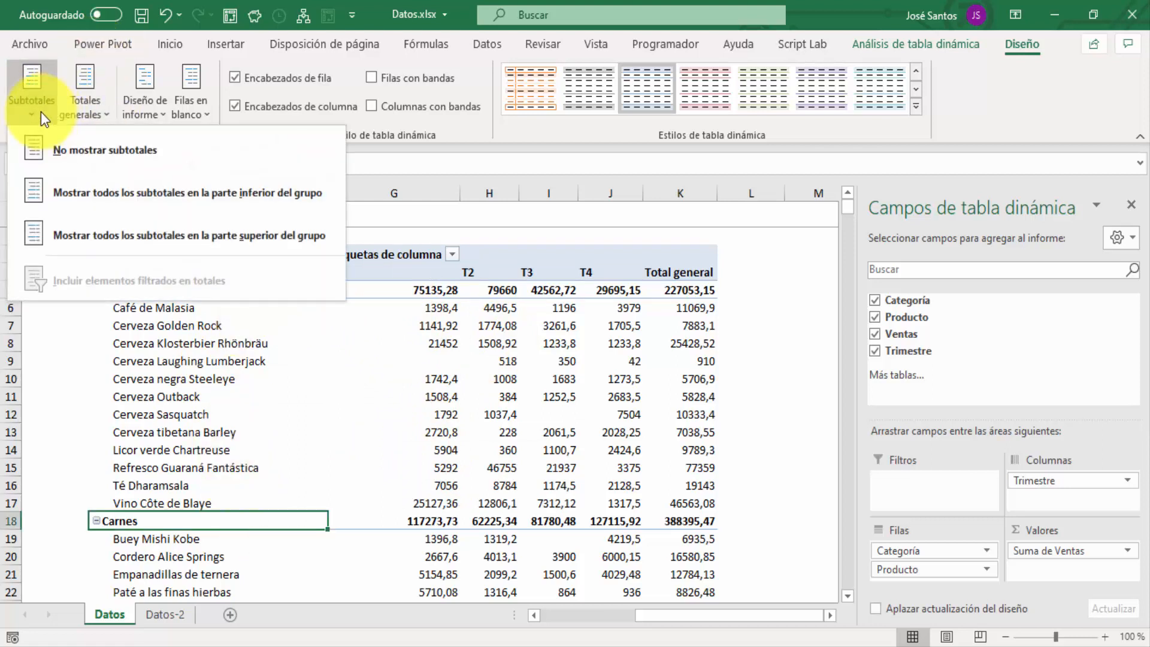
pyautogui.click(95, 148)
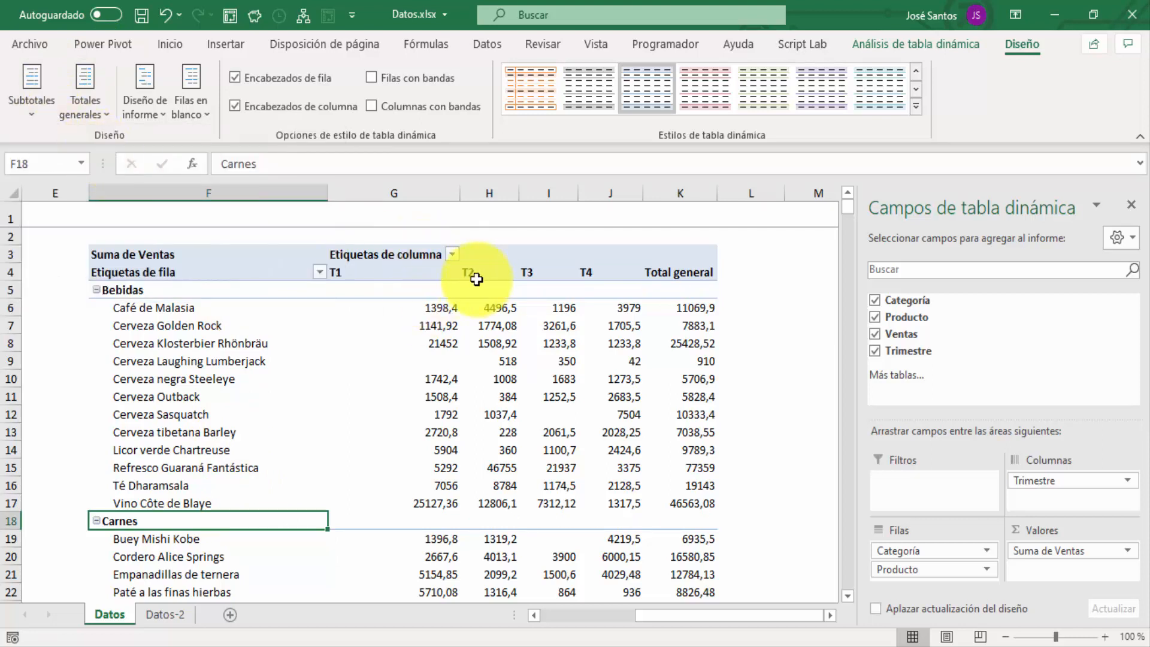
pyautogui.click(34, 119)
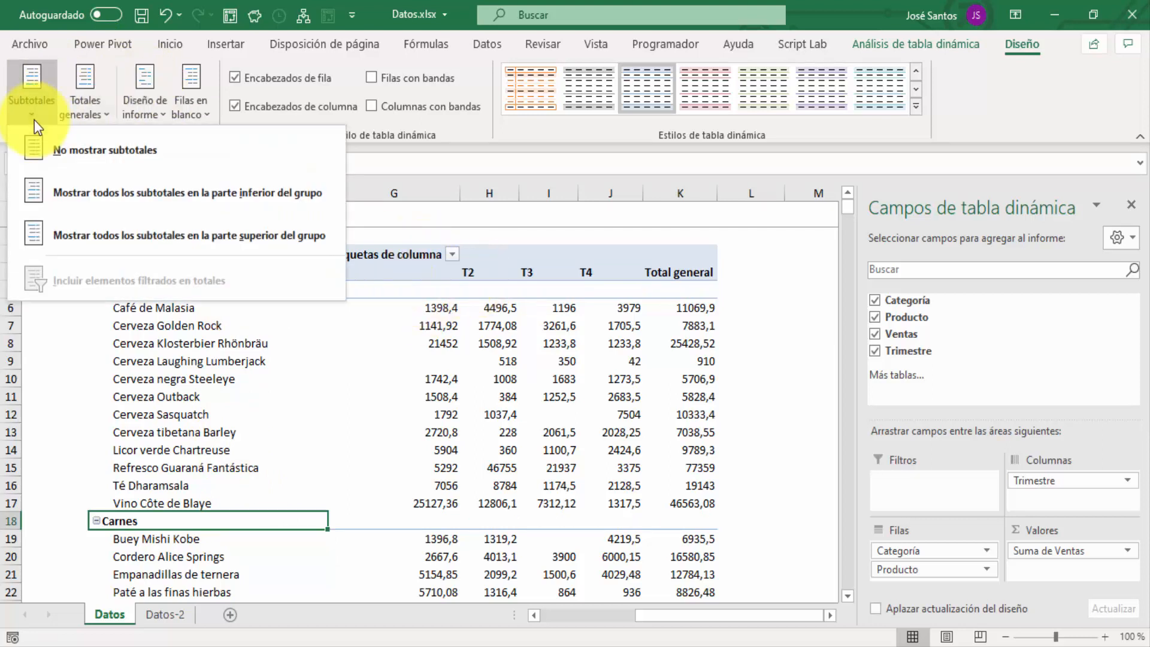
pyautogui.click(199, 244)
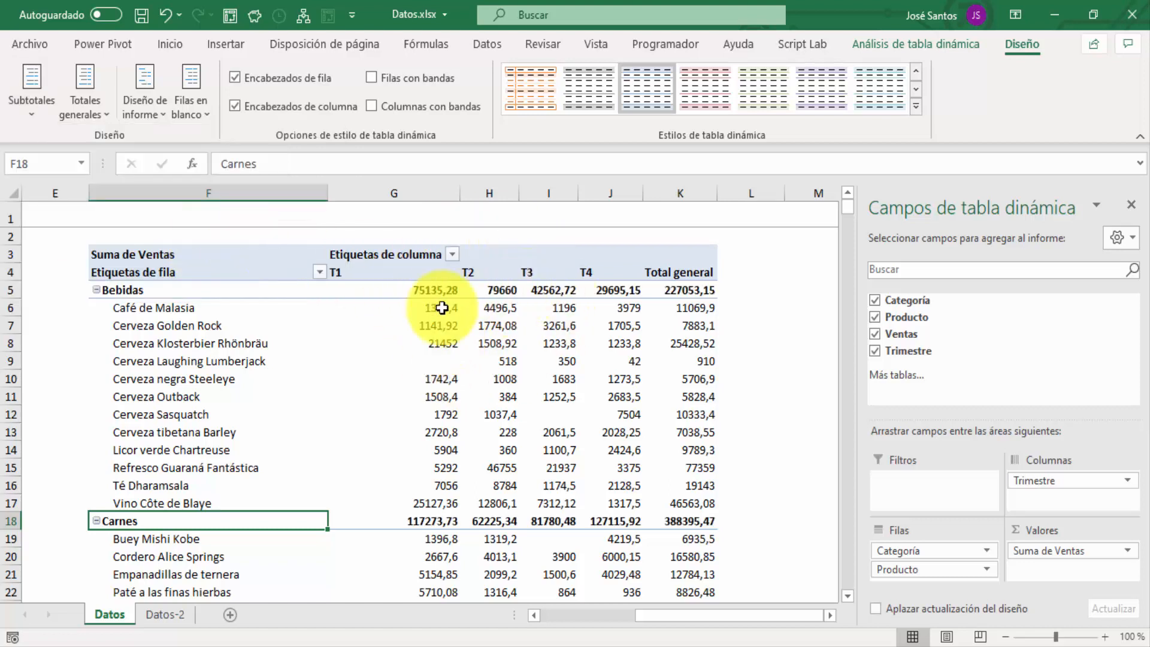
# Show all pivot table subtotals at the bottom of each group and check the Total Bebidas row.
pyautogui.click(43, 111)
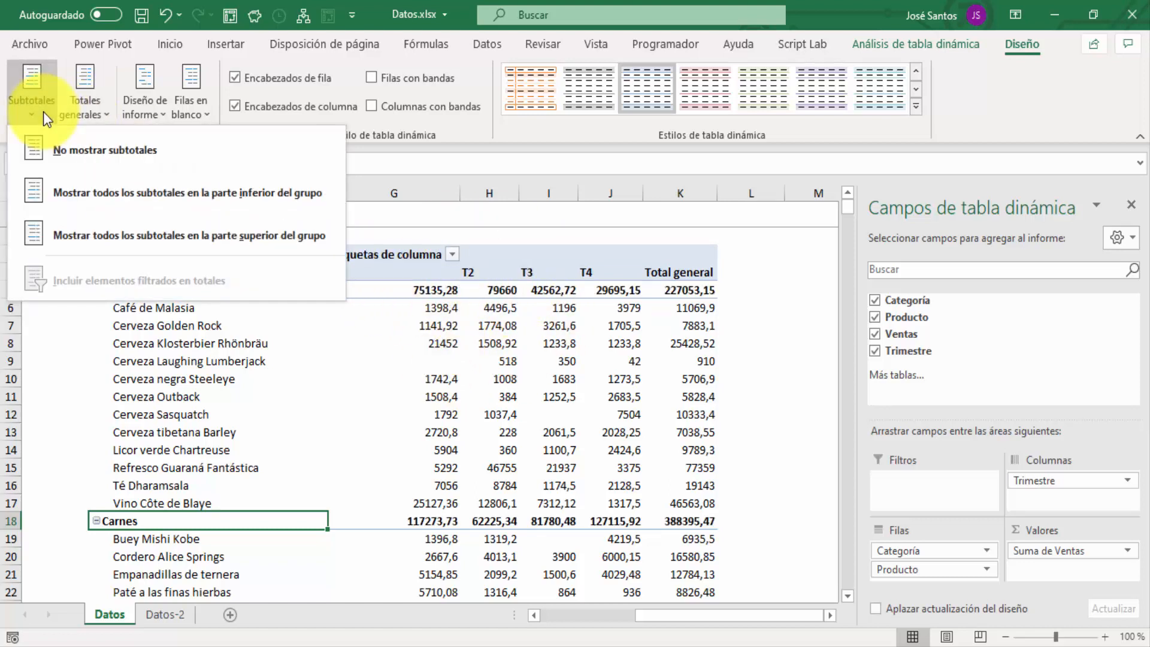
pyautogui.click(203, 194)
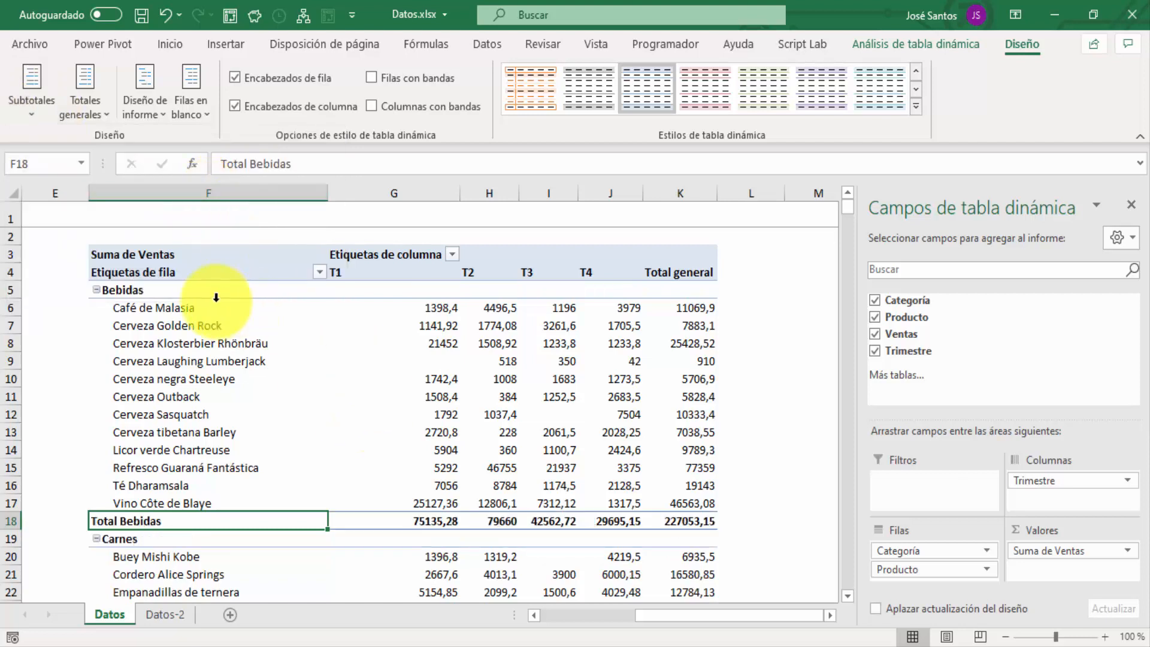
pyautogui.click(181, 292)
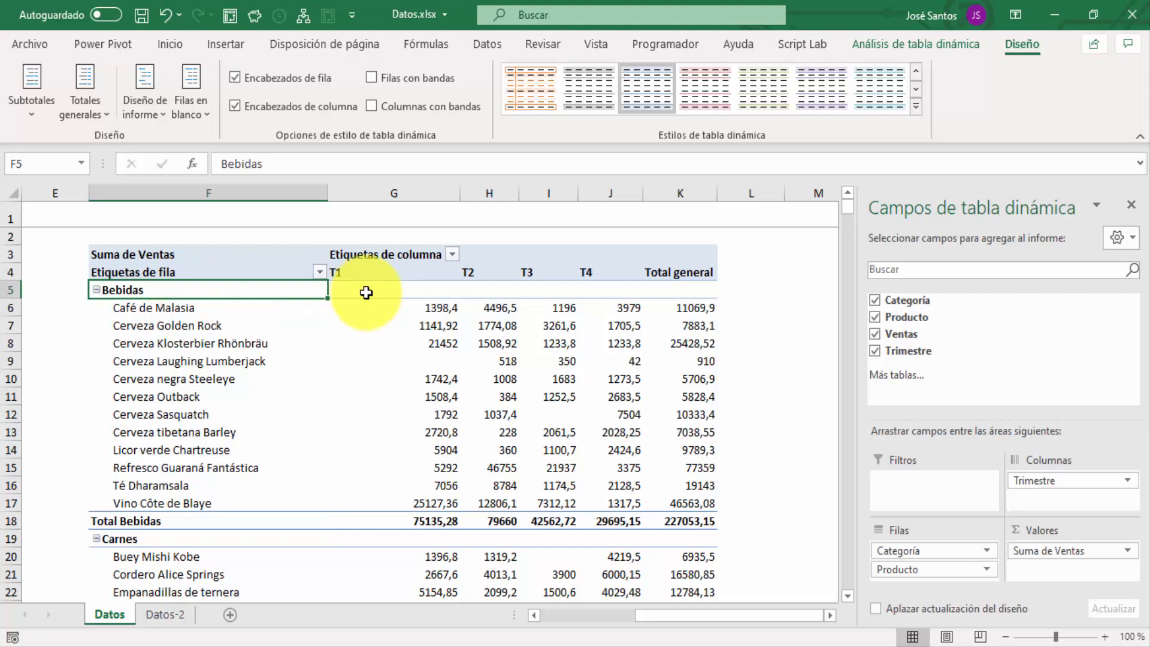
pyautogui.click(411, 290)
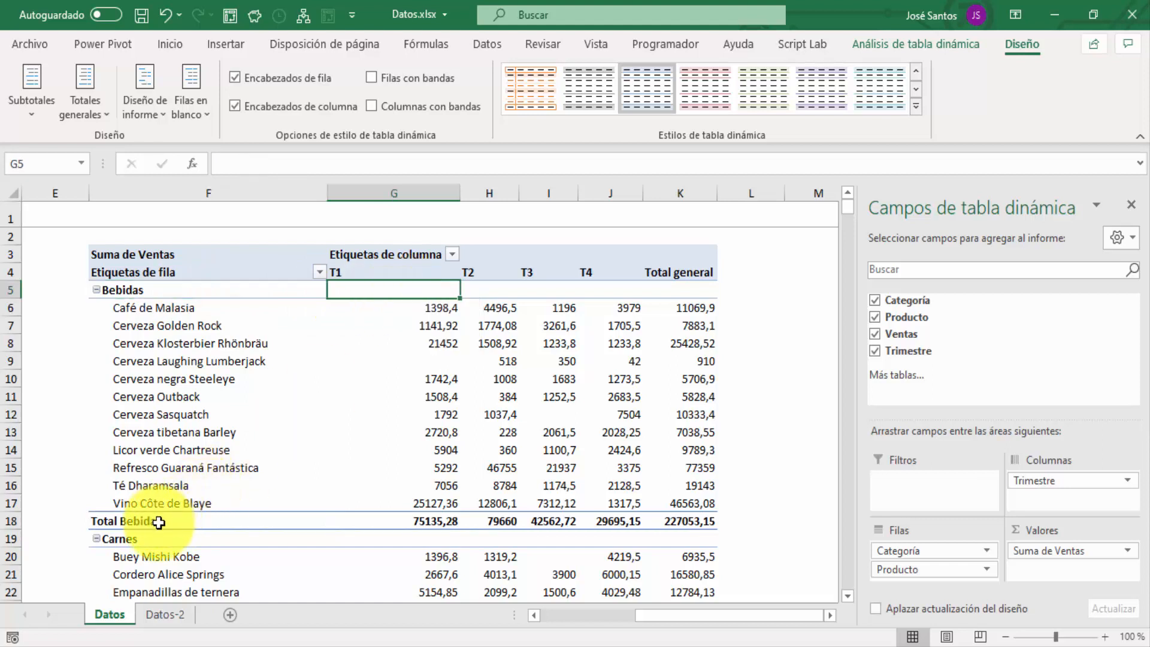
pyautogui.click(159, 522)
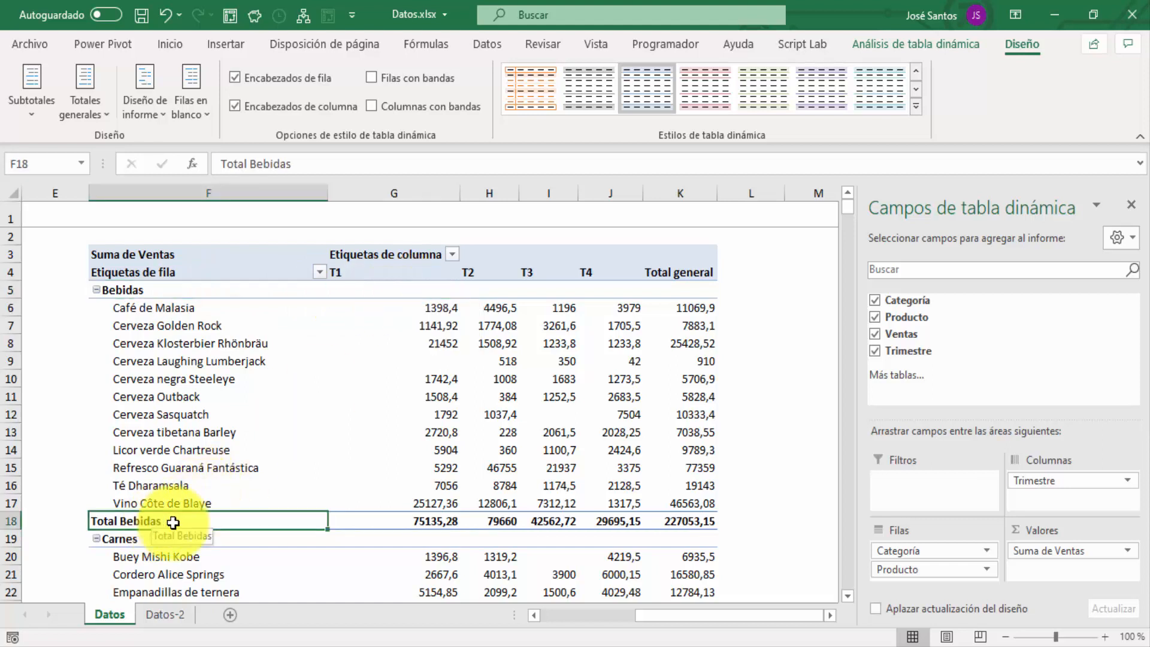
pyautogui.click(455, 521)
pyautogui.click(567, 526)
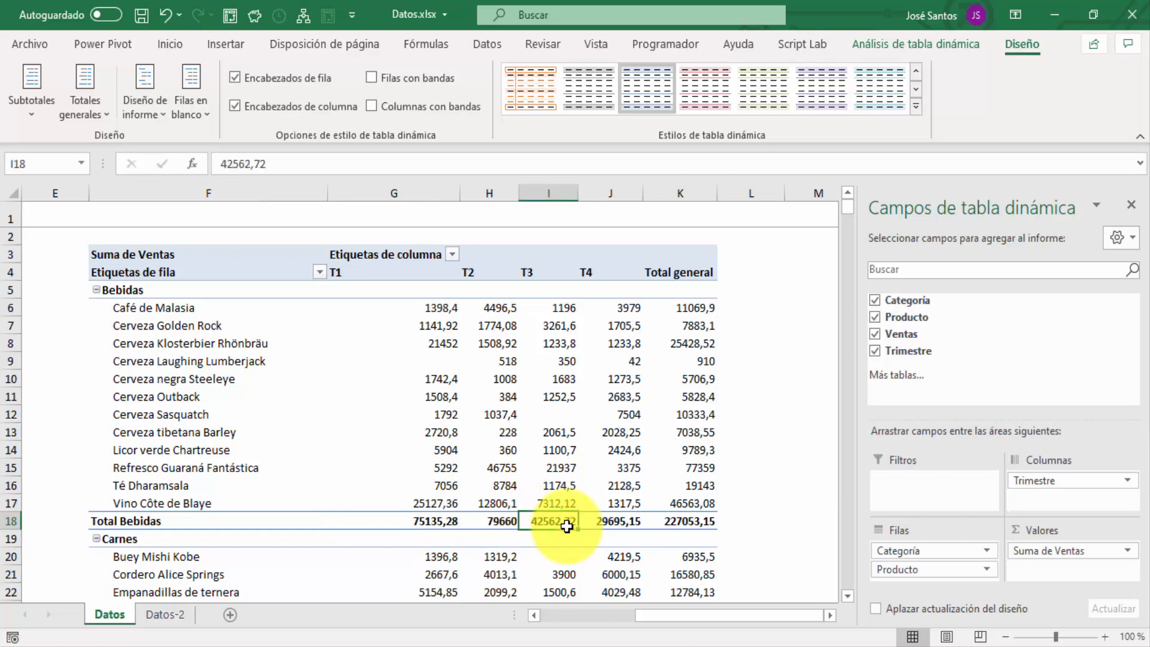
# Examine the subtotal rows below the Bebidas and Carnes groups in the pivot table.
pyautogui.press('Down')
pyautogui.press('Down')
pyautogui.press('Down')
pyautogui.press('Down')
pyautogui.press('Down')
pyautogui.press('Down')
pyautogui.press('Down')
pyautogui.press('Down')
pyautogui.press('Down')
pyautogui.press('Down')
pyautogui.press('Down')
pyautogui.press('Down')
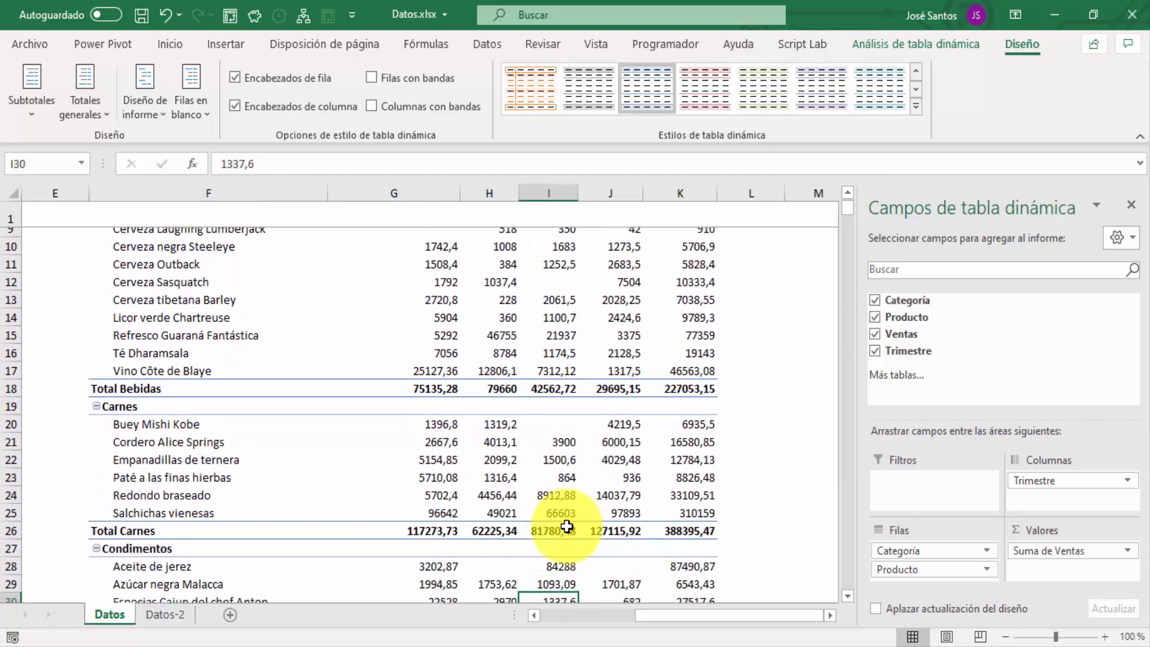
pyautogui.press('Up')
pyautogui.press('Up')
pyautogui.press('Up')
pyautogui.press('Up')
pyautogui.press('Up')
pyautogui.press('Up')
pyautogui.press('Up')
pyautogui.press('Up')
pyautogui.press('Up')
pyautogui.press('Up')
pyautogui.press('Up')
pyautogui.press('Up')
pyautogui.press('Up')
pyautogui.press('Up')
pyautogui.press('Up')
pyautogui.press('Up')
pyautogui.press('Up')
pyautogui.press('Up')
pyautogui.press('Up')
pyautogui.press('Up')
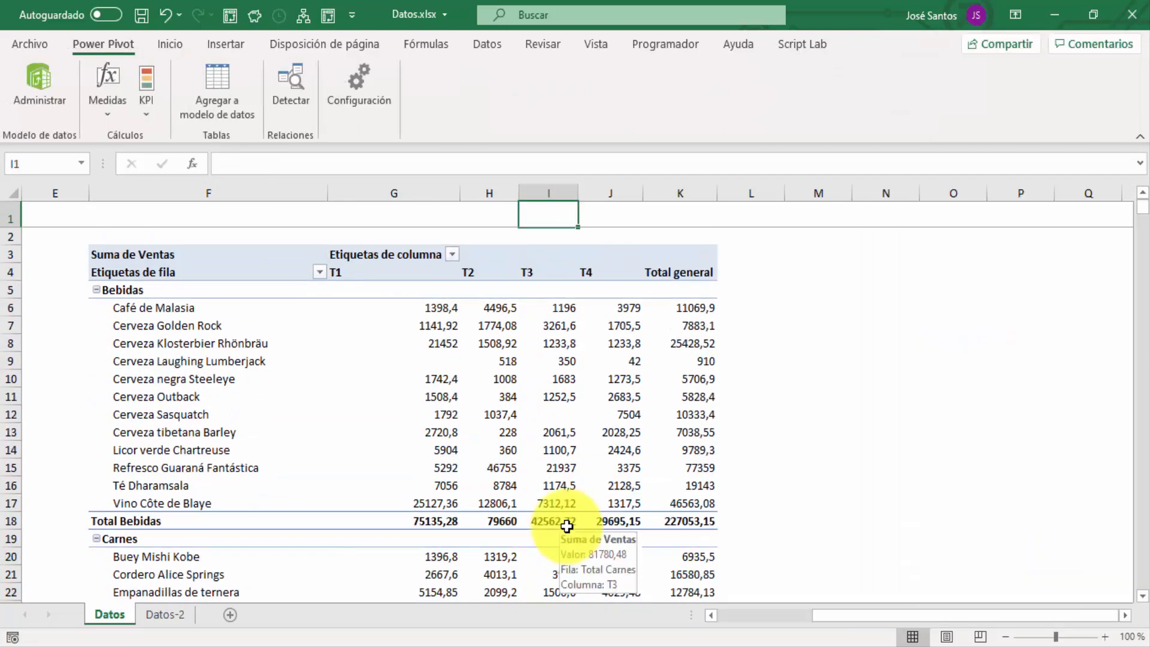
# Select a value cell in the pivot table and review the available grand totals options.
pyautogui.click(593, 318)
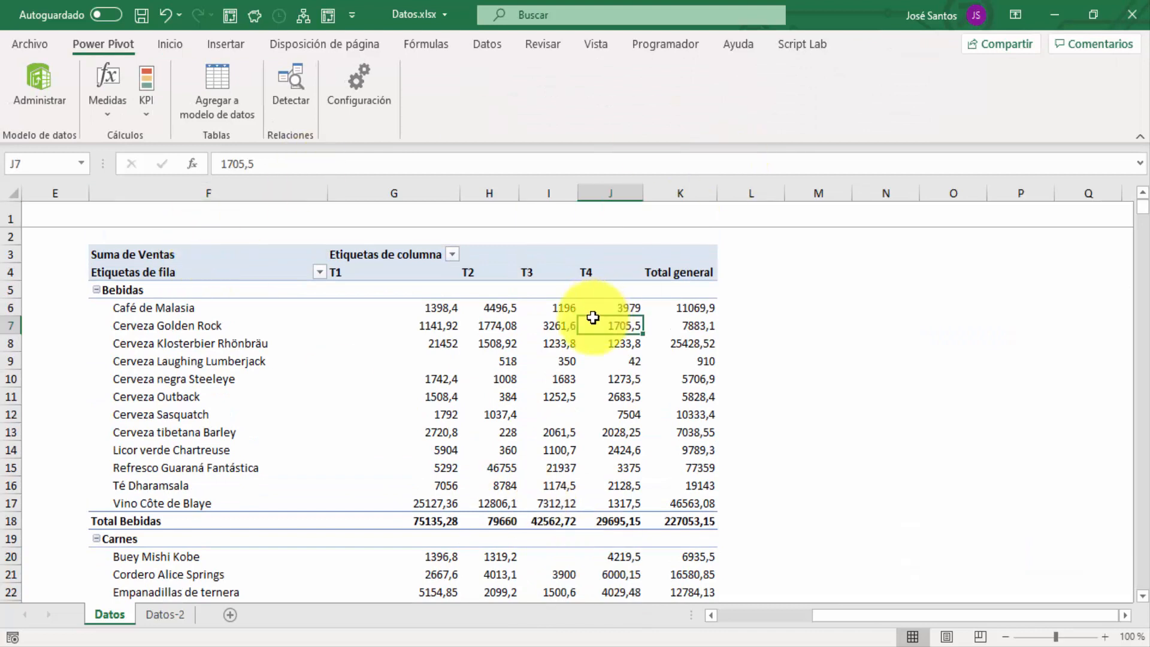
pyautogui.click(384, 345)
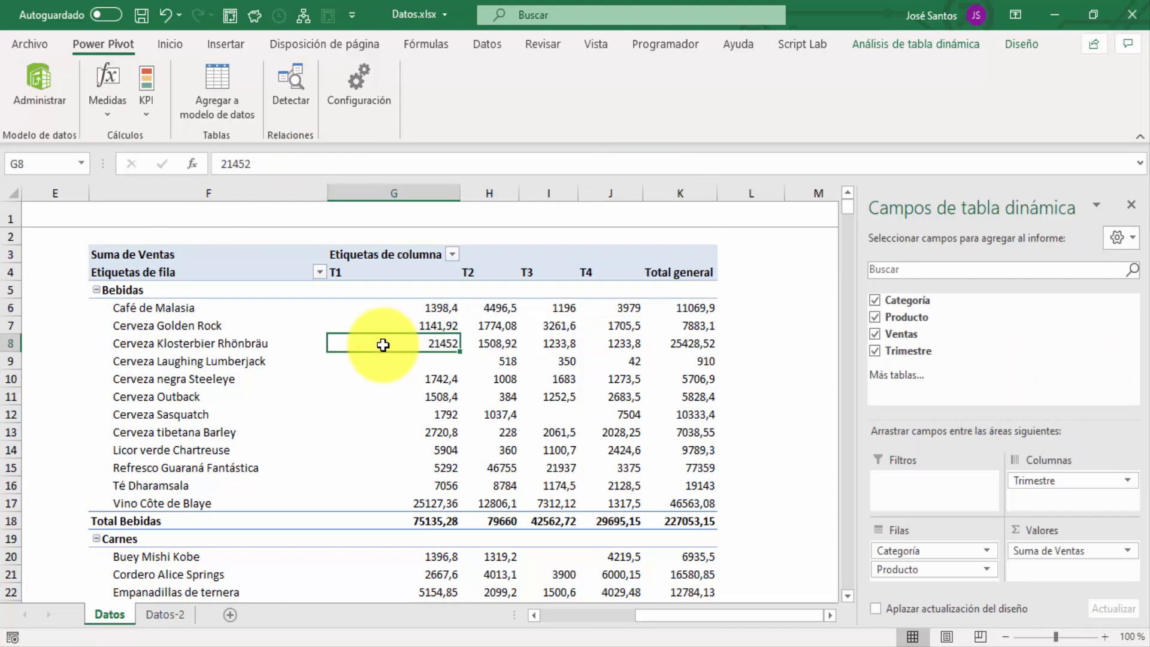
pyautogui.click(1018, 45)
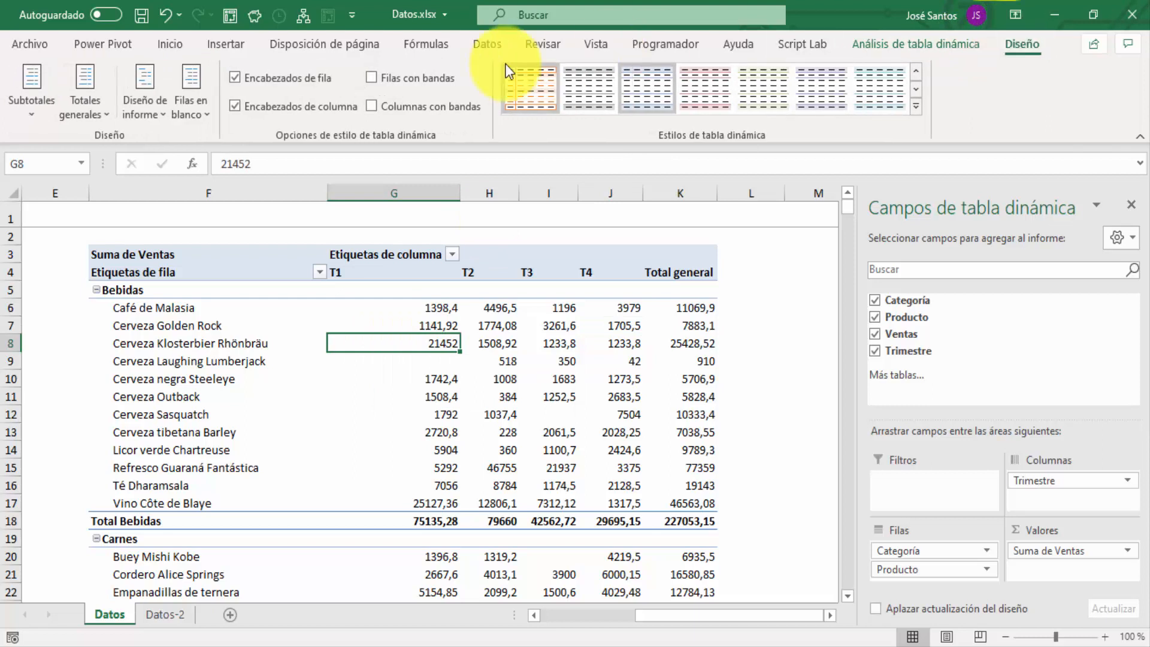
pyautogui.click(89, 113)
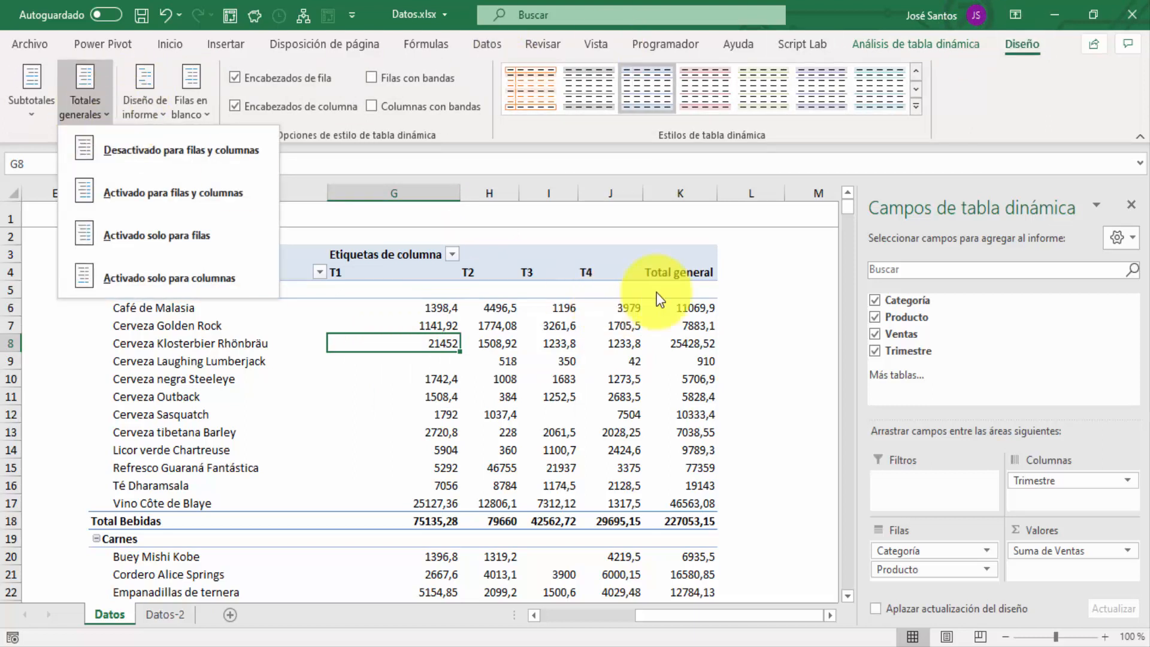
pyautogui.click(742, 283)
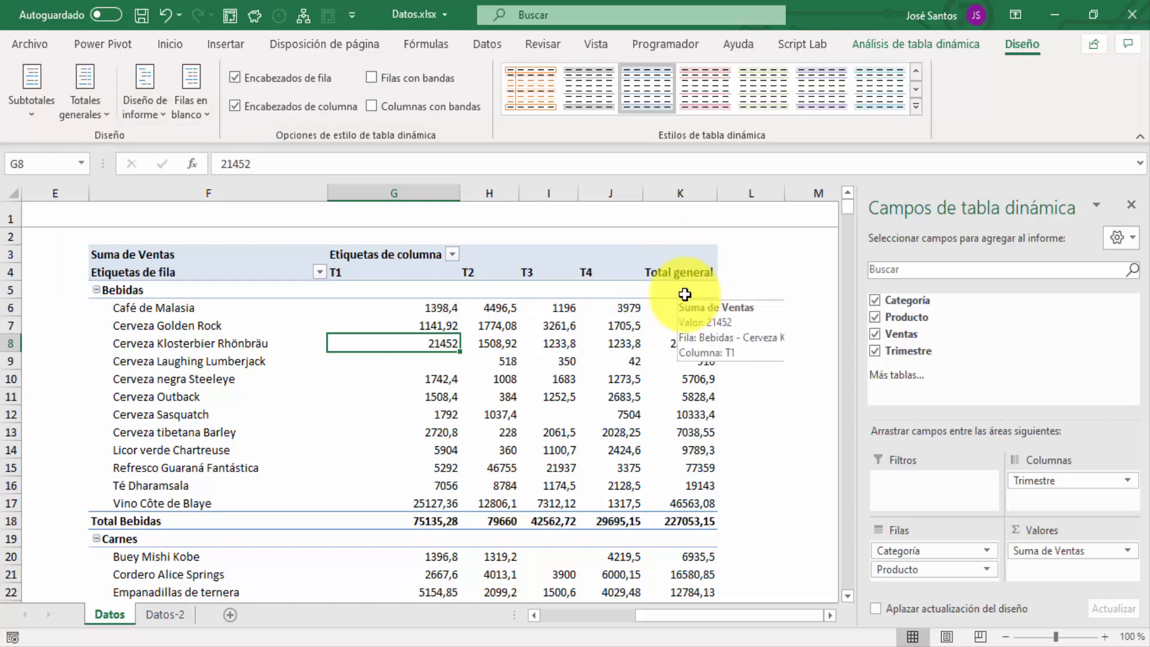
# Examine the Total general row at the end of the pivot table.
pyautogui.press('pagedown')
pyautogui.press('pagedown')
pyautogui.press('pagedown')
pyautogui.press('pagedown')
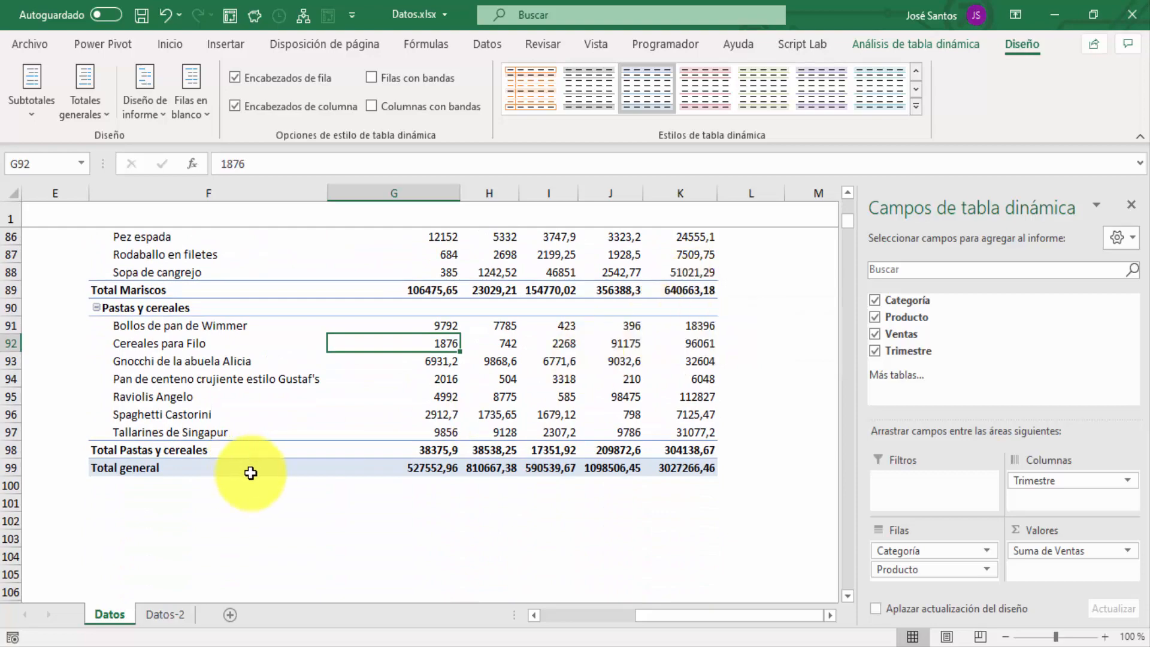
pyautogui.press('pageup')
pyautogui.press('pageup')
pyautogui.press('pageup')
pyautogui.press('pageup')
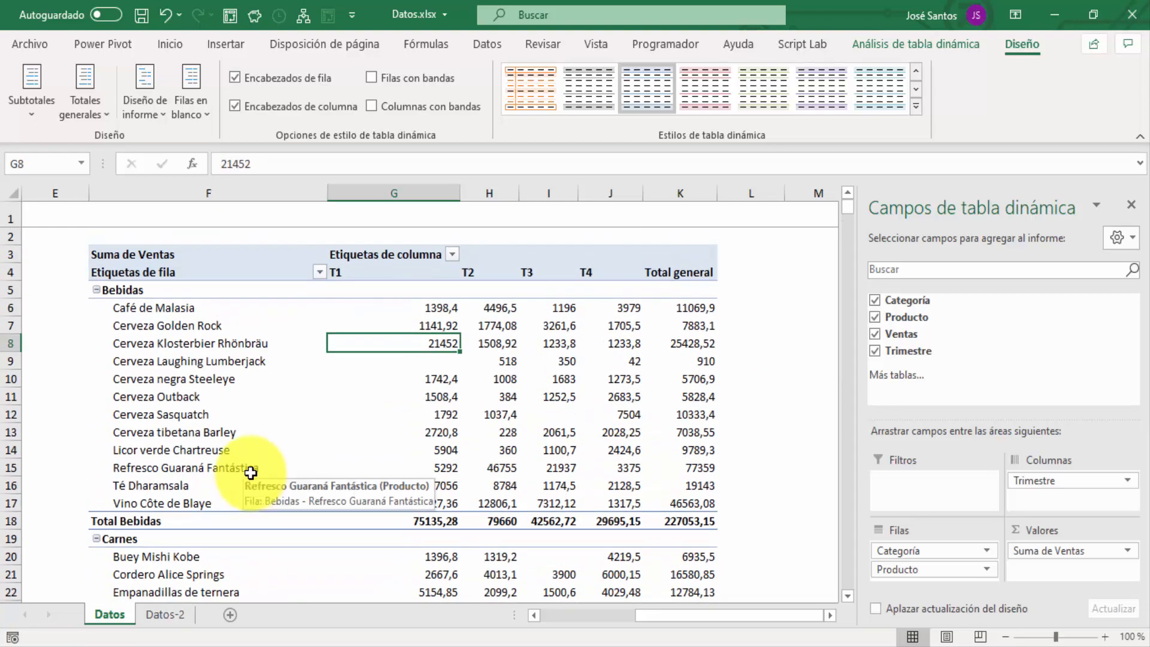
# Turn off the pivot table's grand totals for both rows and columns.
pyautogui.click(113, 395)
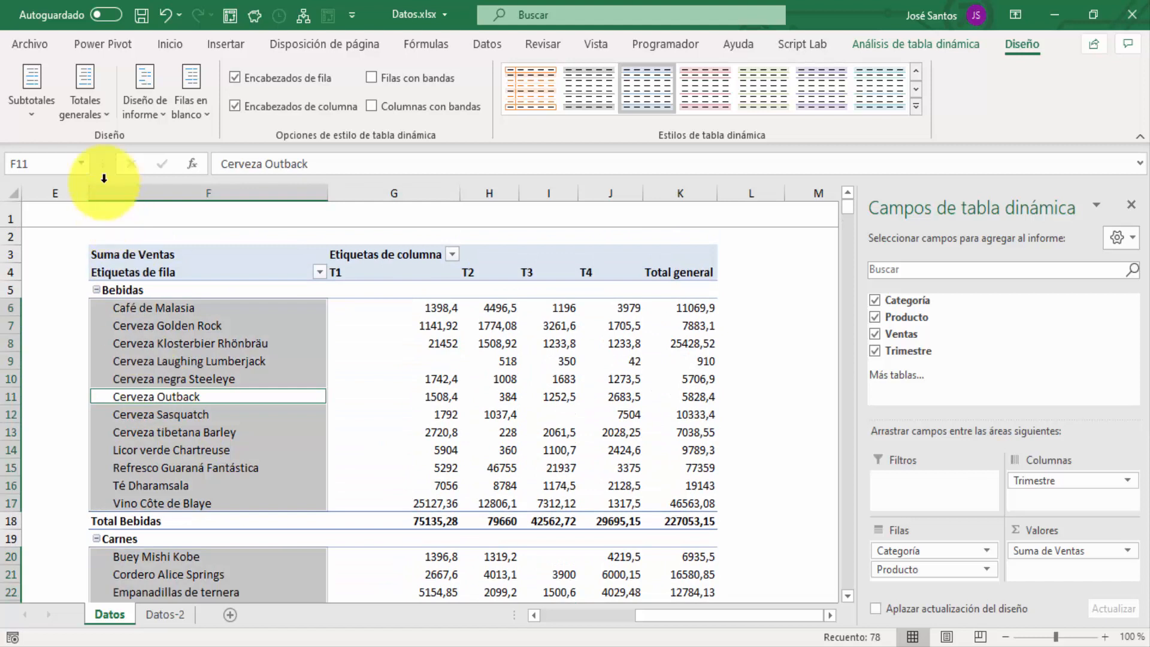
pyautogui.click(359, 378)
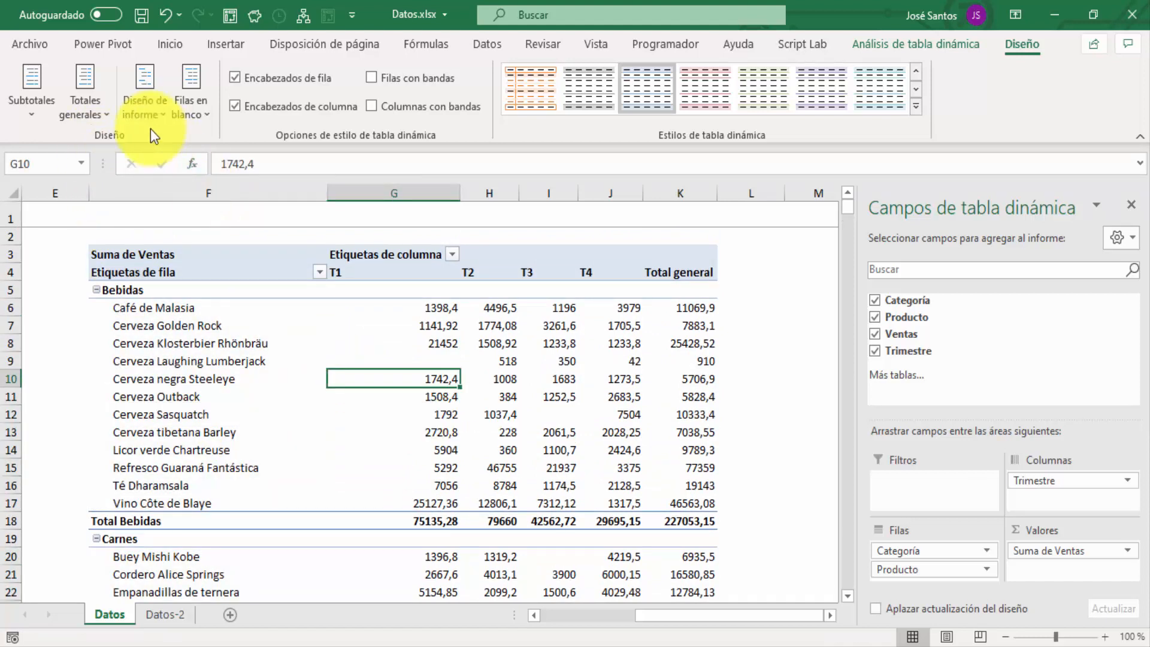
pyautogui.click(88, 108)
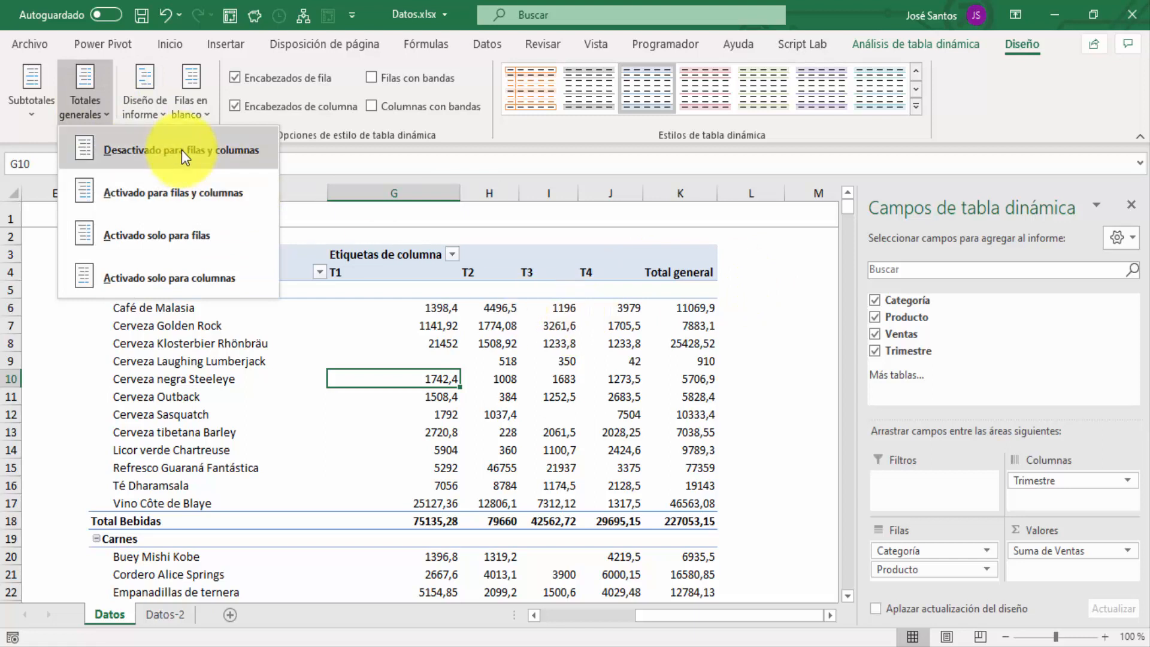
pyautogui.click(165, 154)
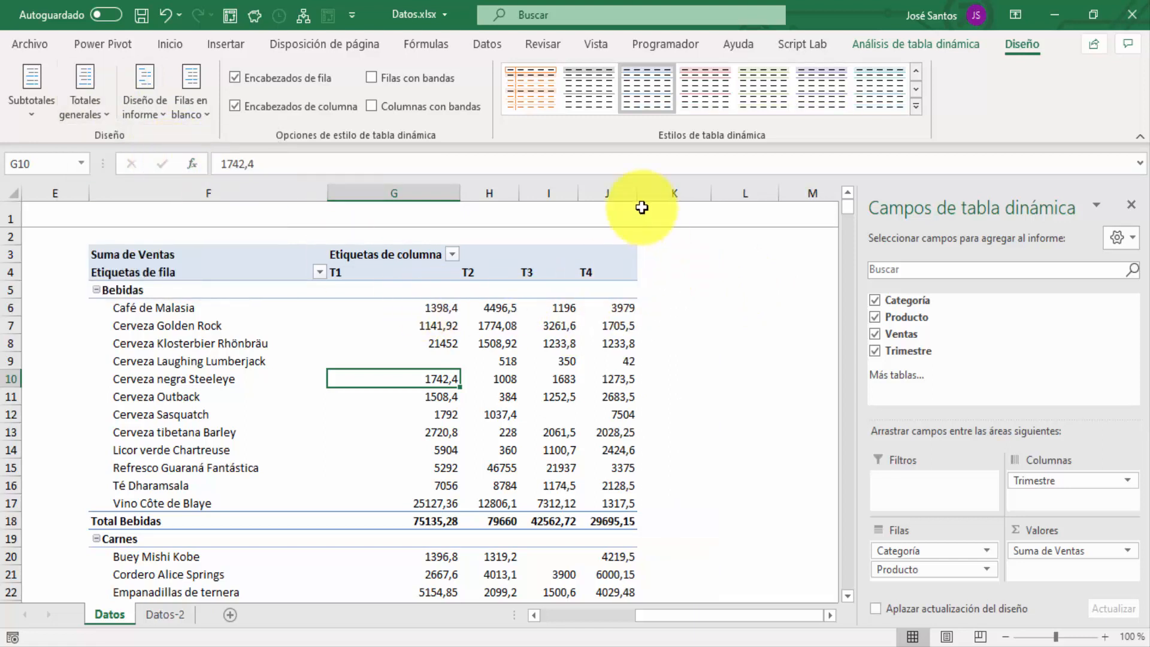
# Check the end of the pivot table for the effect of disabling the grand totals.
pyautogui.press('pagedown')
pyautogui.press('pagedown')
pyautogui.press('pagedown')
pyautogui.press('pagedown')
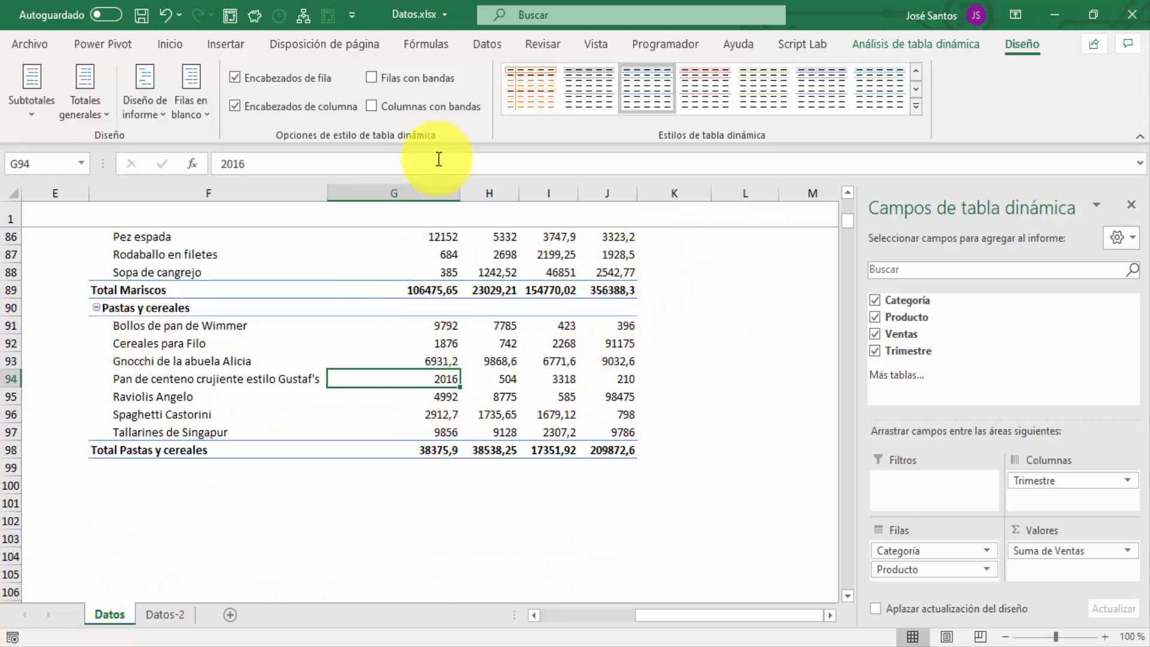
pyautogui.press('pageup')
pyautogui.press('pageup')
pyautogui.press('pageup')
pyautogui.press('pageup')
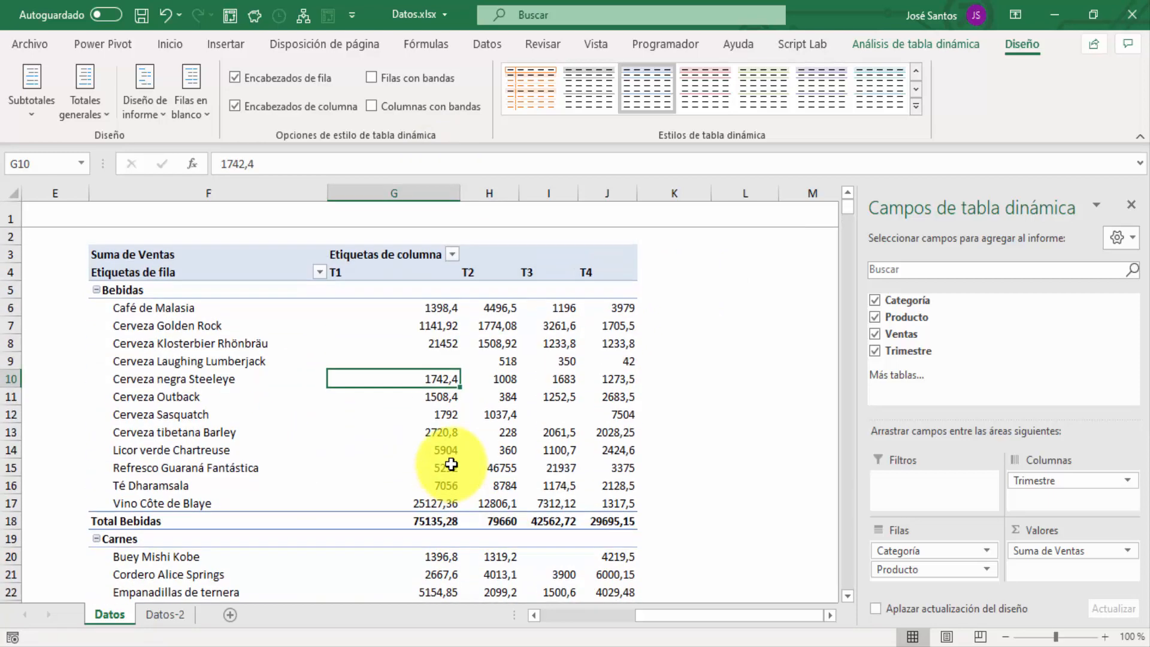
# Turn on the pivot table's grand totals for both rows and columns.
pyautogui.click(86, 114)
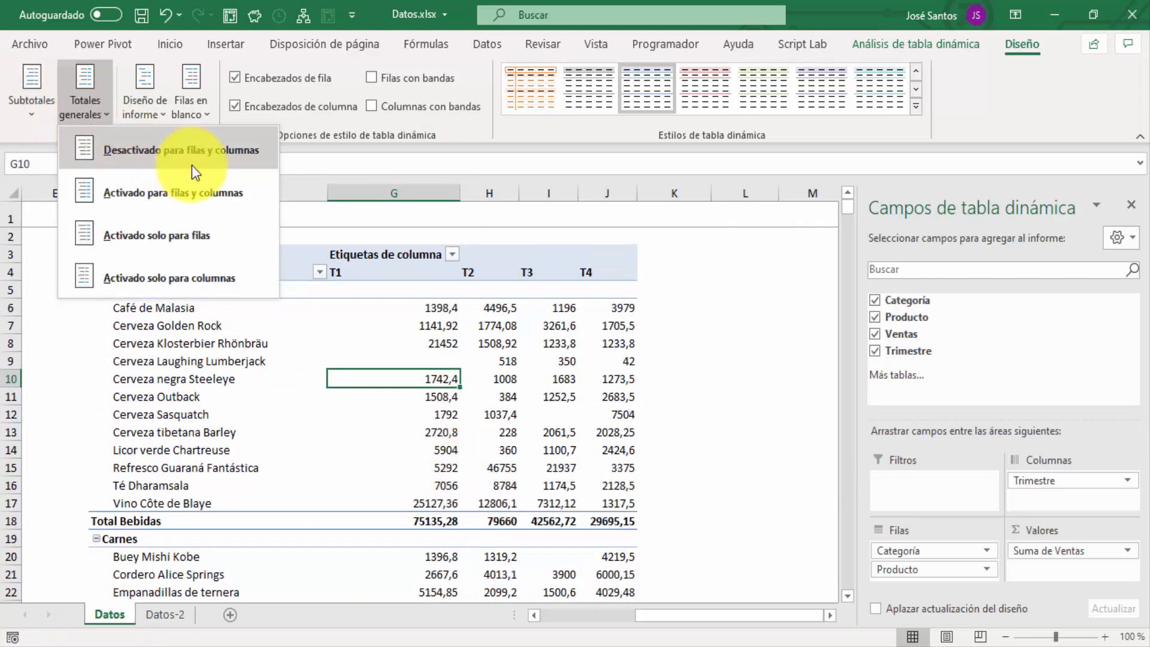
pyautogui.click(203, 196)
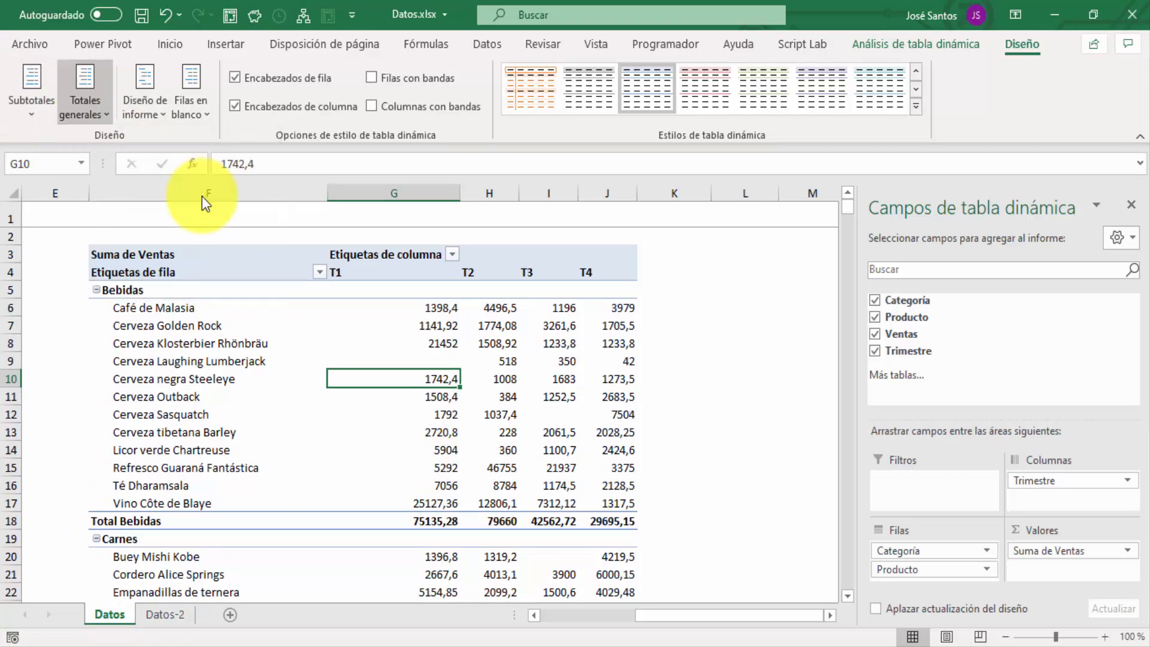
# Look through the pivot table and its Total general column with grand totals on for rows and columns.
pyautogui.scroll(-9, 202, 196)
pyautogui.press('pagedown')
pyautogui.press('pagedown')
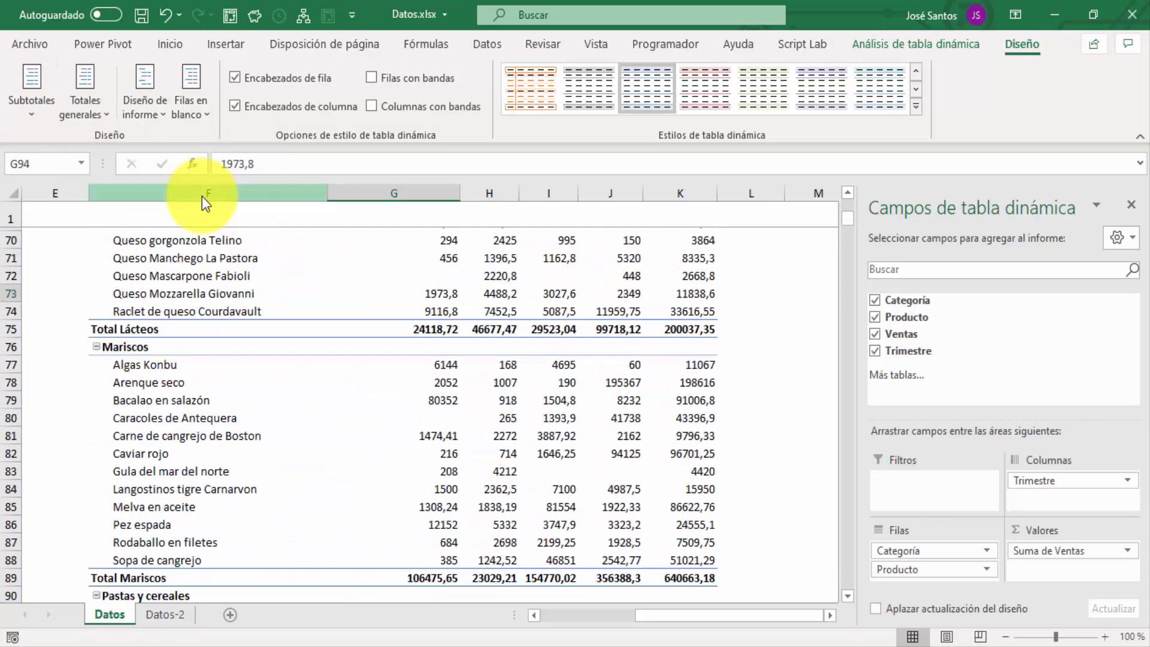
pyautogui.press('pageup')
pyautogui.press('pageup')
pyautogui.press('pageup')
pyautogui.press('pageup')
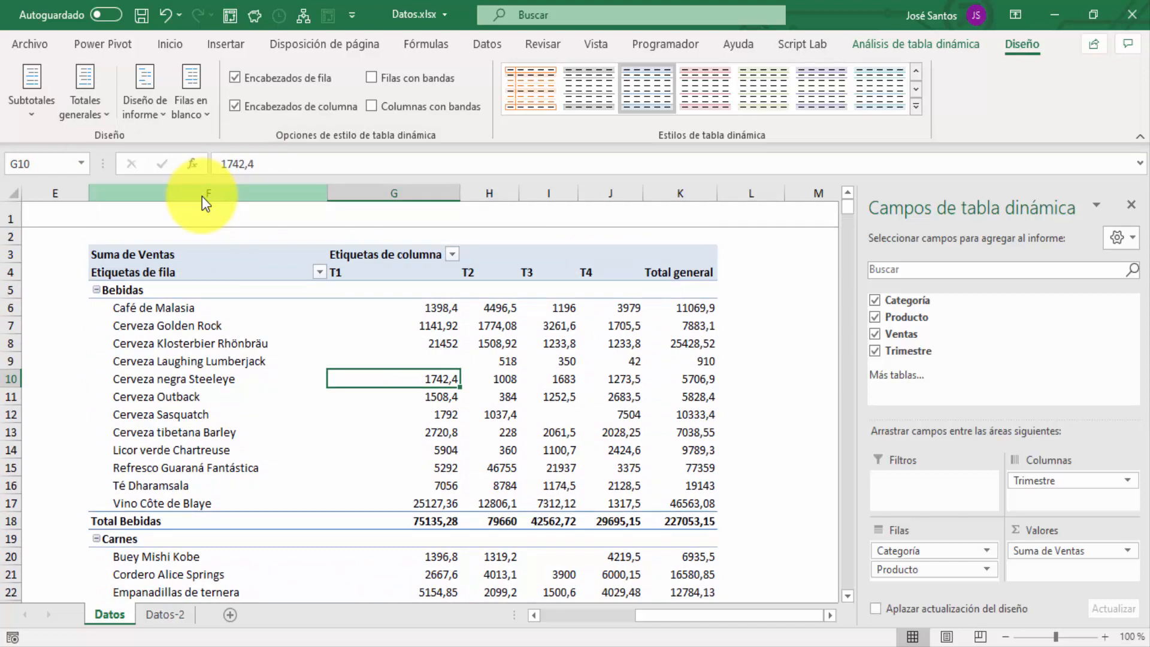
# Turn on the pivot table's grand totals for rows only.
pyautogui.click(91, 101)
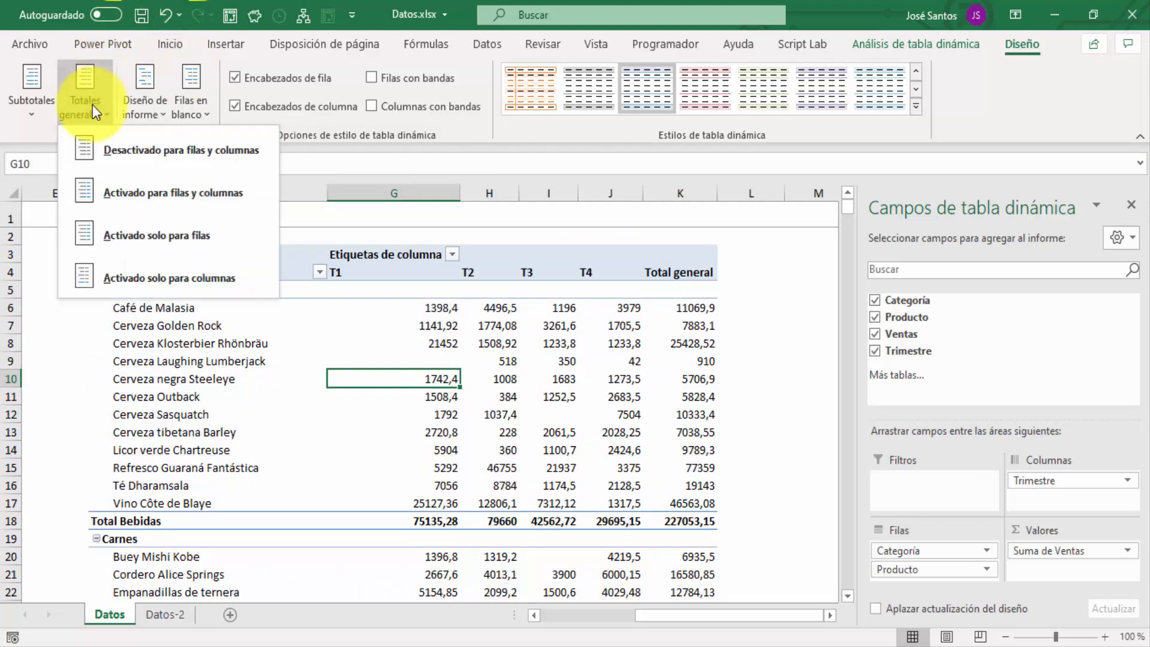
pyautogui.click(179, 246)
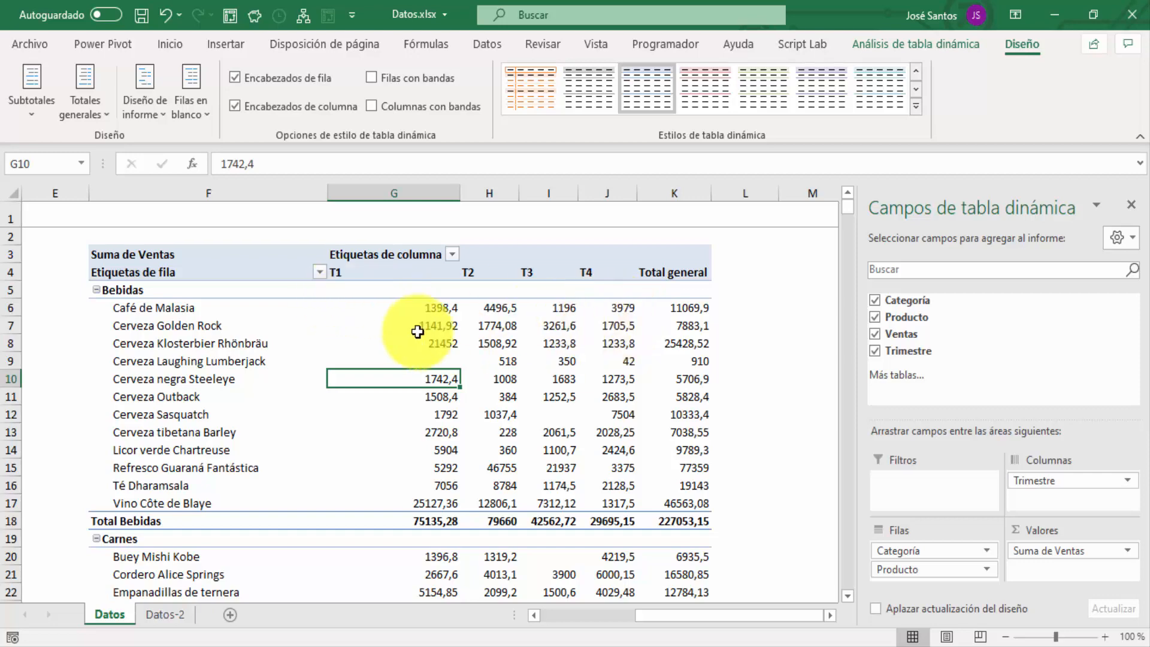
pyautogui.moveTo(519, 309)
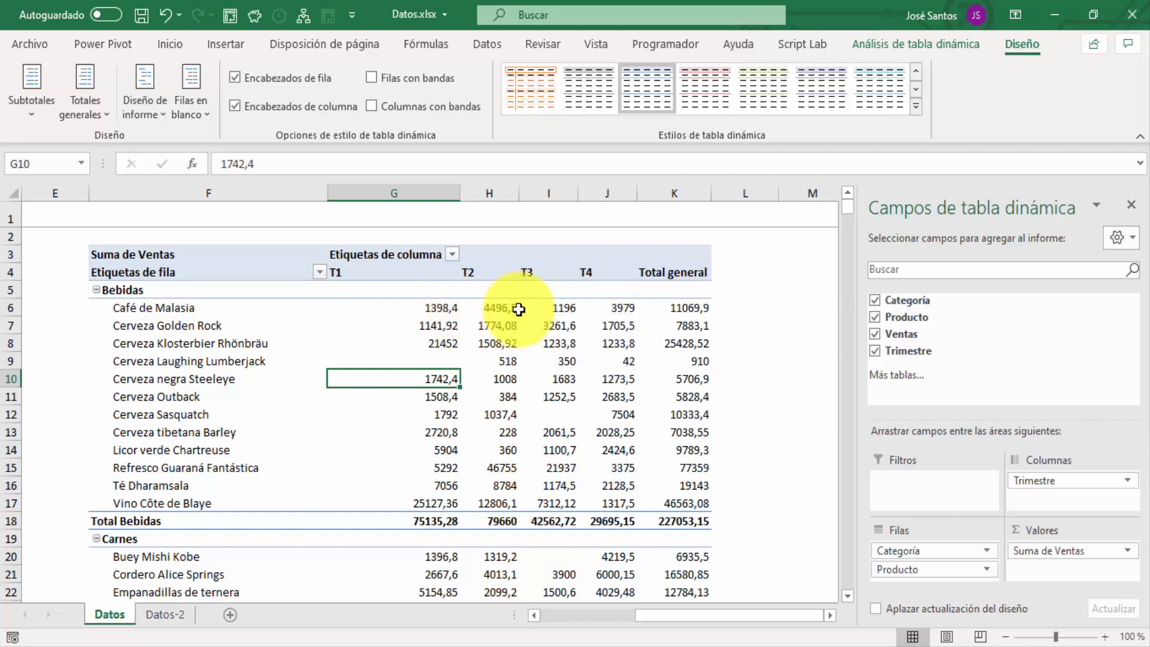
# Check the end of the pivot table for the effect of the rows-only grand totals.
pyautogui.press('pagedown')
pyautogui.press('pagedown')
pyautogui.press('pagedown')
pyautogui.press('pagedown')
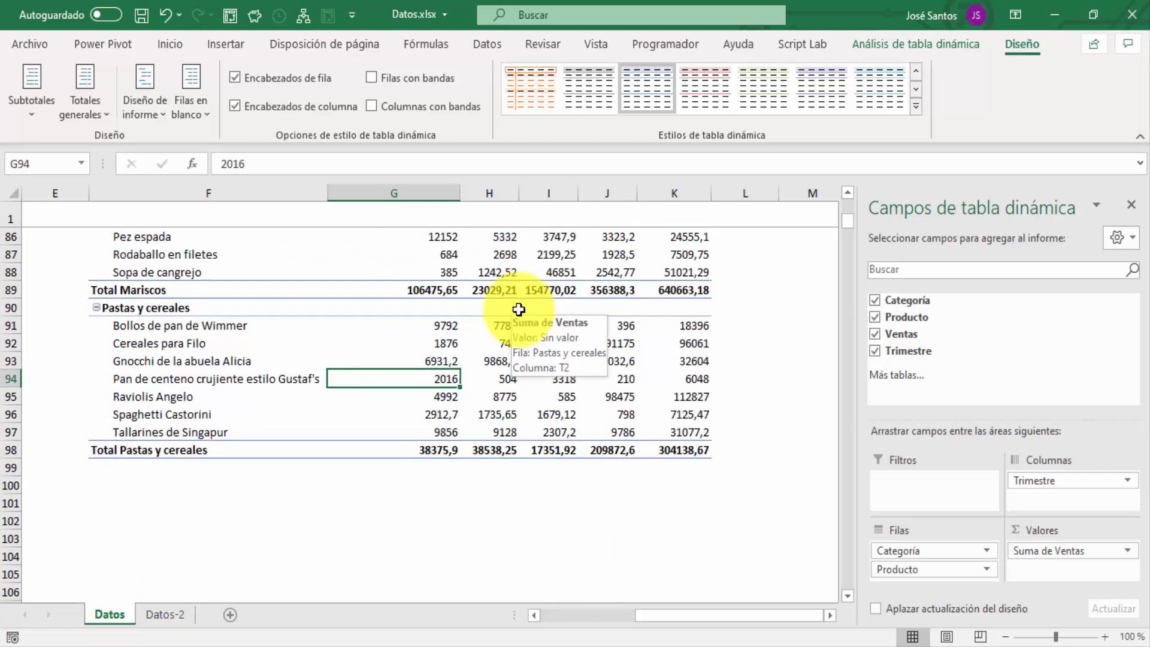
pyautogui.press('pageup')
pyautogui.press('pageup')
pyautogui.press('pageup')
pyautogui.press('pageup')
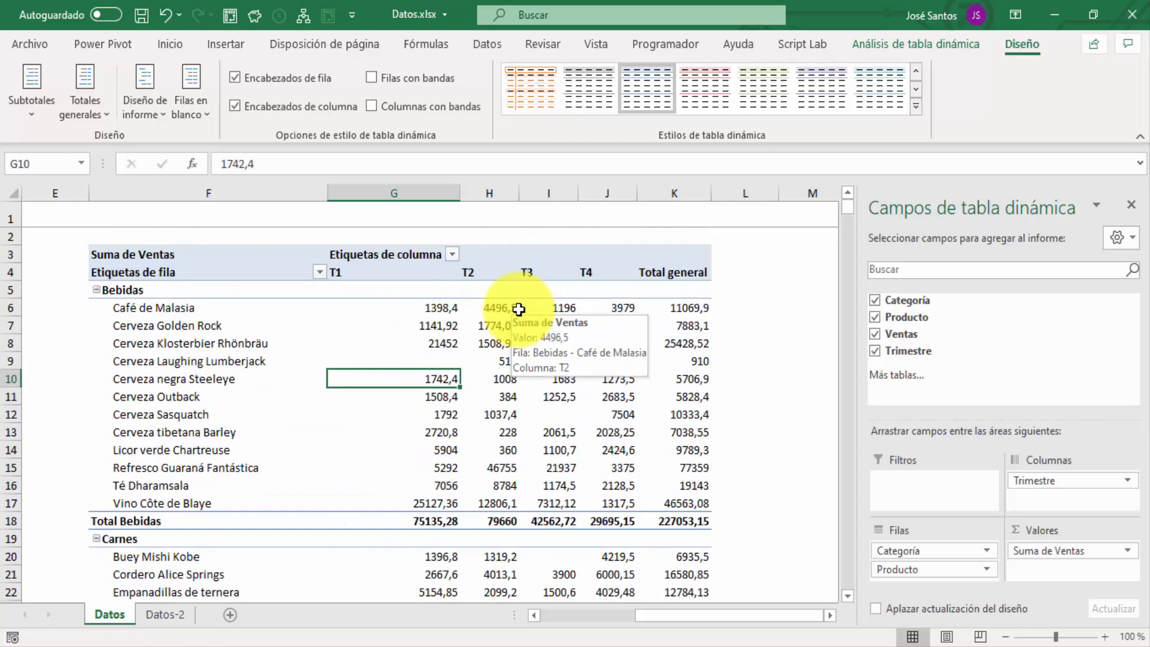
# Turn on the pivot table's grand totals for columns only.
pyautogui.click(106, 111)
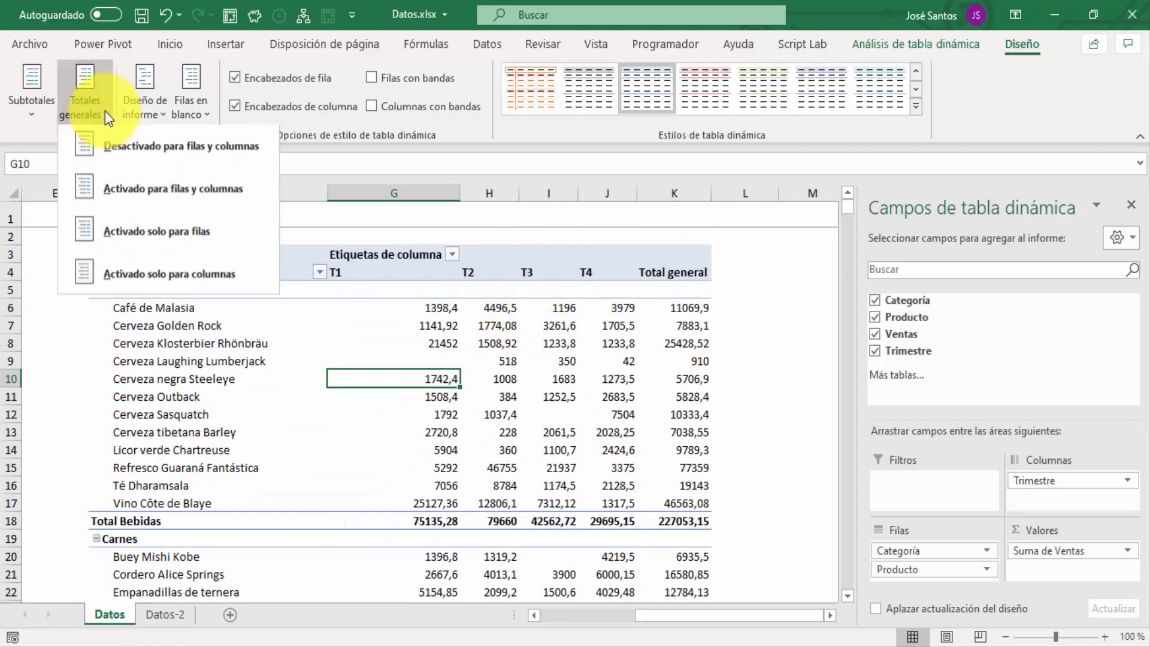
pyautogui.click(183, 281)
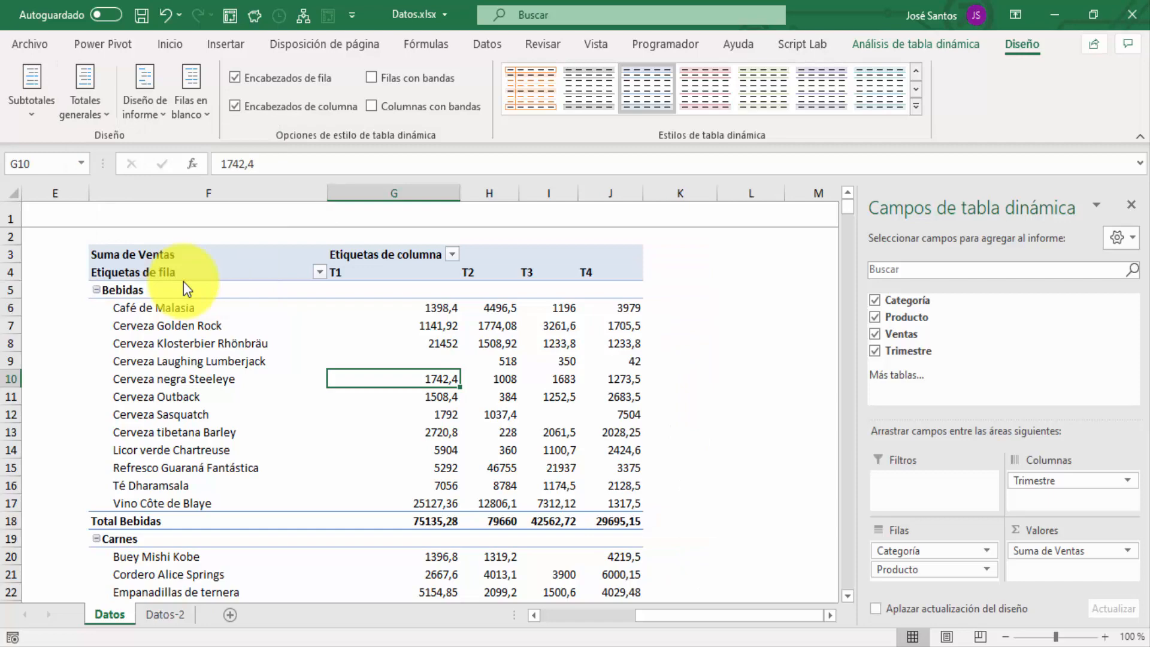
# Check the end of the pivot table for the effect of the columns-only grand totals.
pyautogui.press('pagedown')
pyautogui.press('pagedown')
pyautogui.press('pagedown')
pyautogui.press('pagedown')
pyautogui.press('pagedown')
pyautogui.press('pageup')
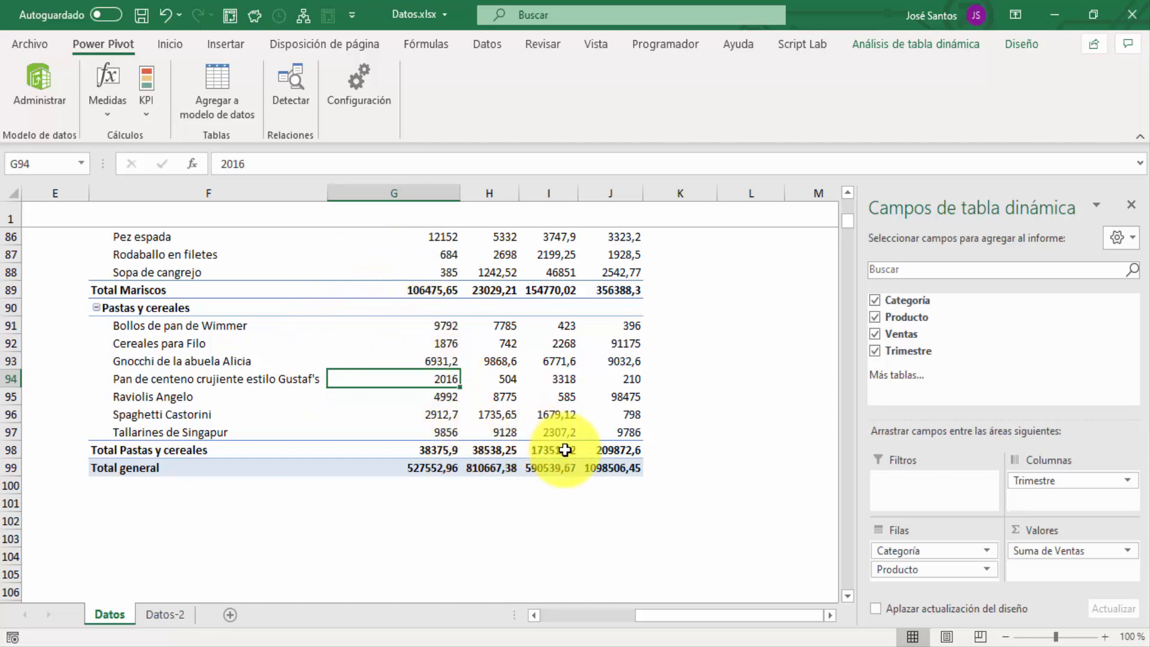
pyautogui.press('pageup')
pyautogui.press('pageup')
pyautogui.press('pageup')
pyautogui.press('pageup')
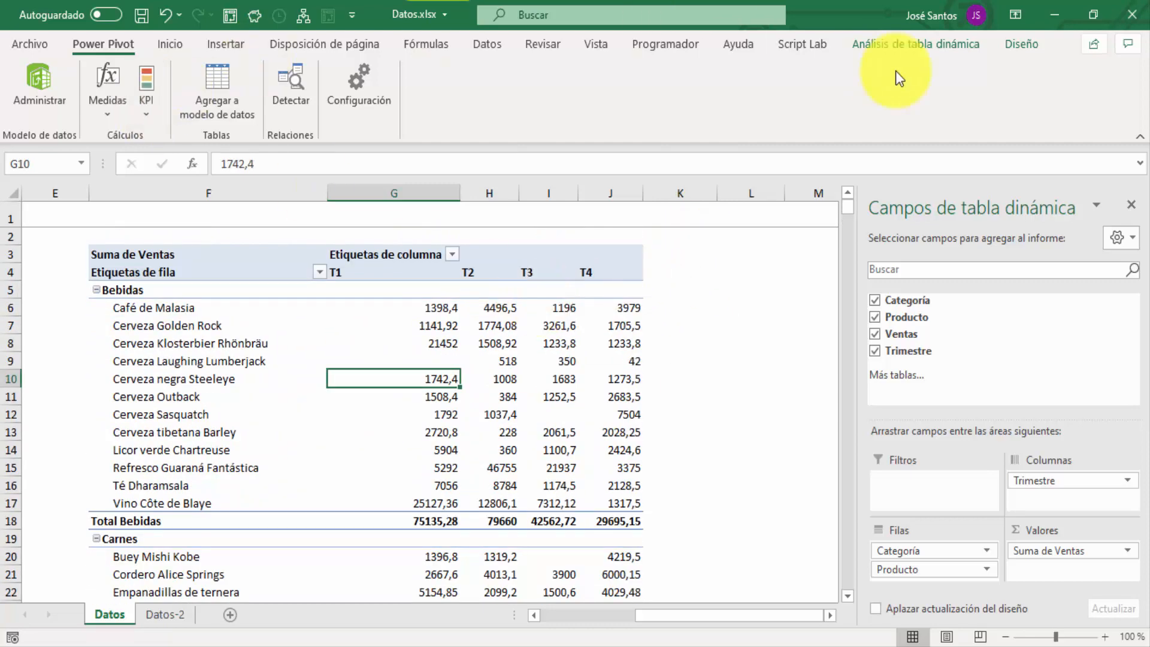
# Set the pivot table's report layout to compact form.
pyautogui.click(1021, 43)
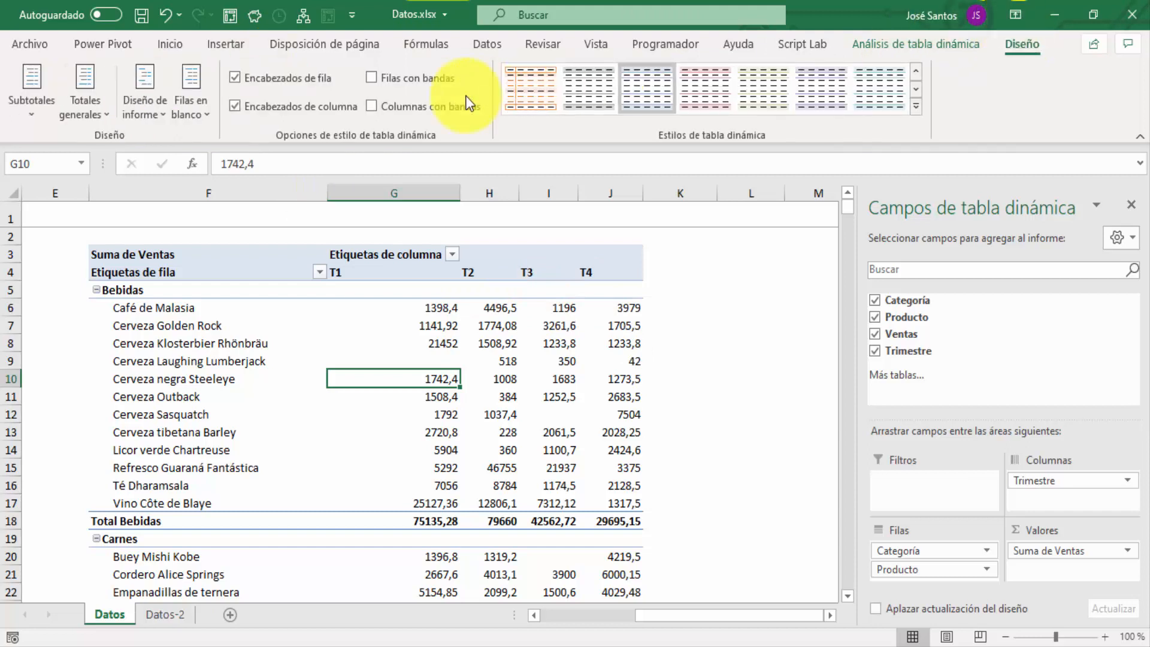
pyautogui.click(103, 114)
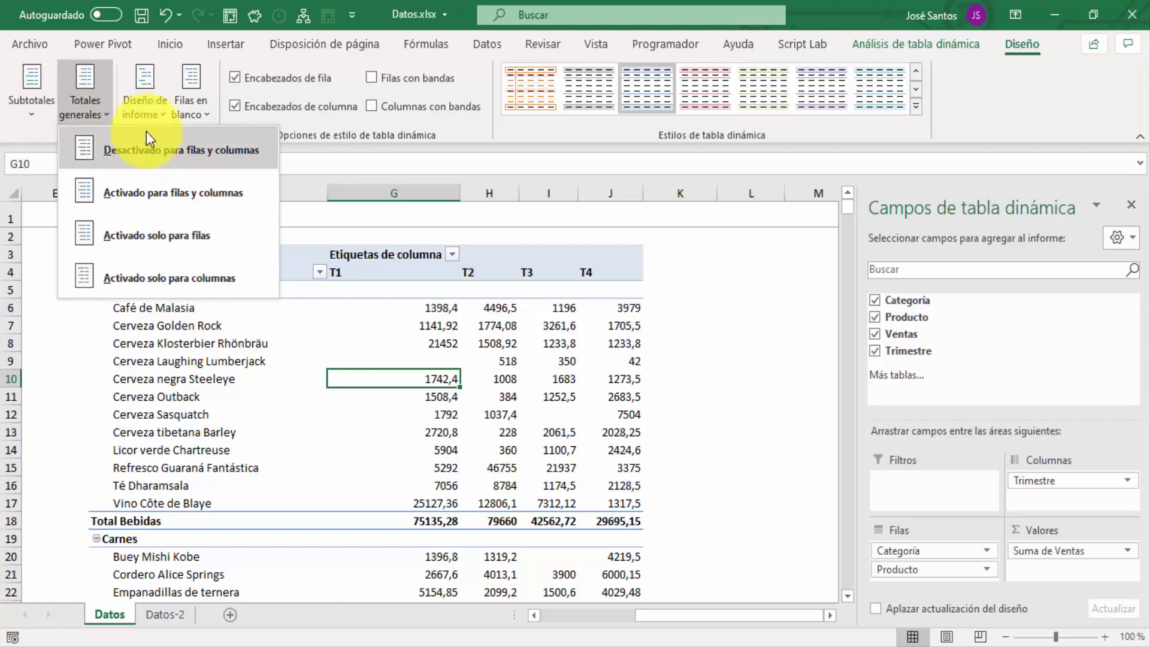
pyautogui.click(148, 116)
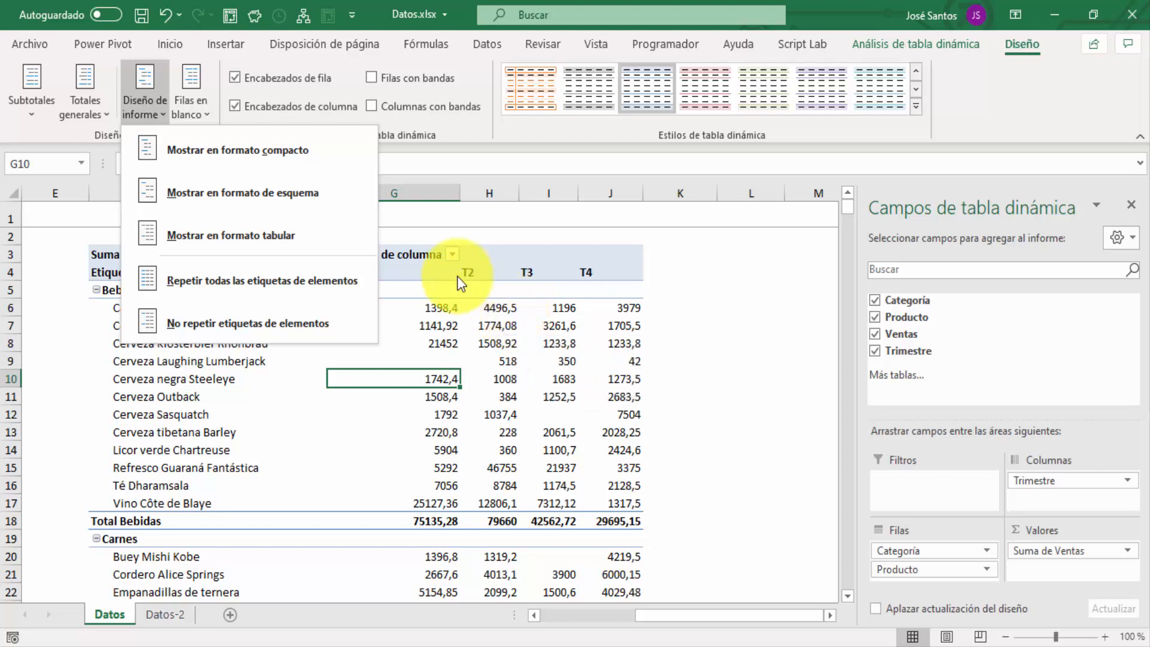
pyautogui.click(242, 149)
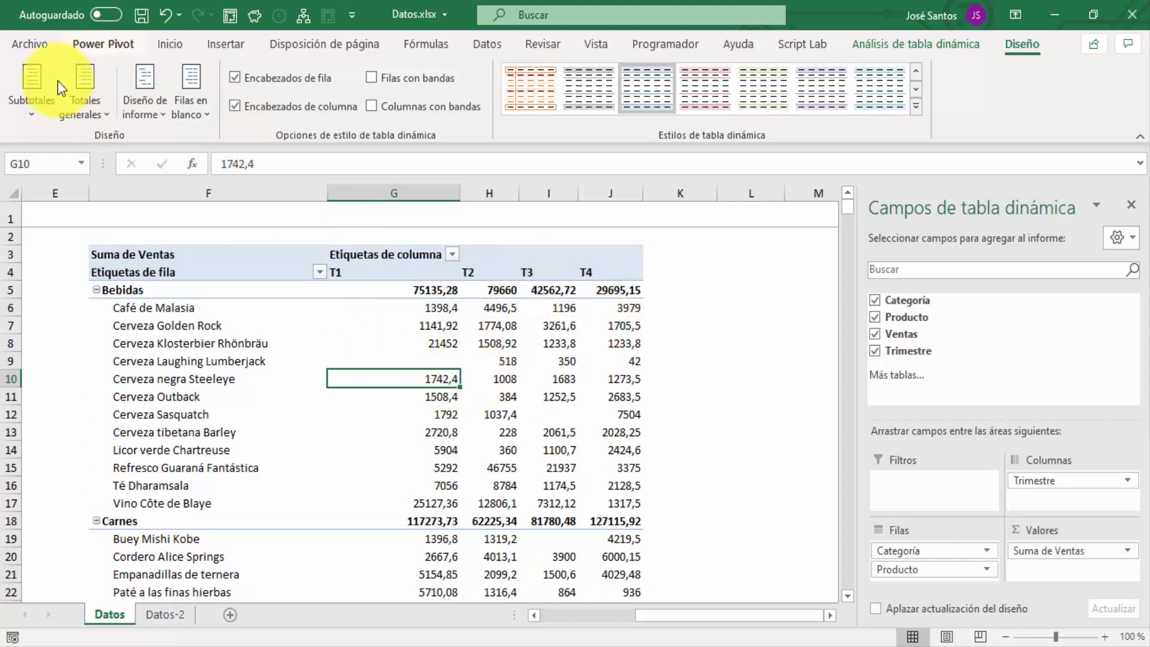
# Restore the pivot table's grand totals for both rows and columns.
pyautogui.click(16, 114)
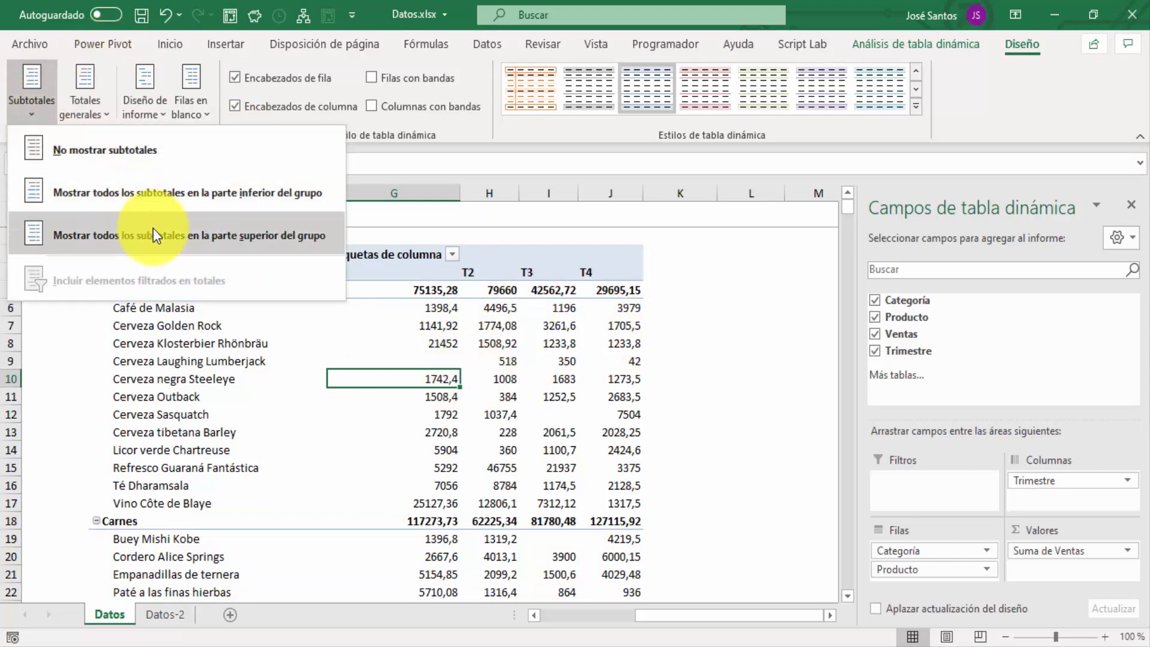
pyautogui.click(95, 106)
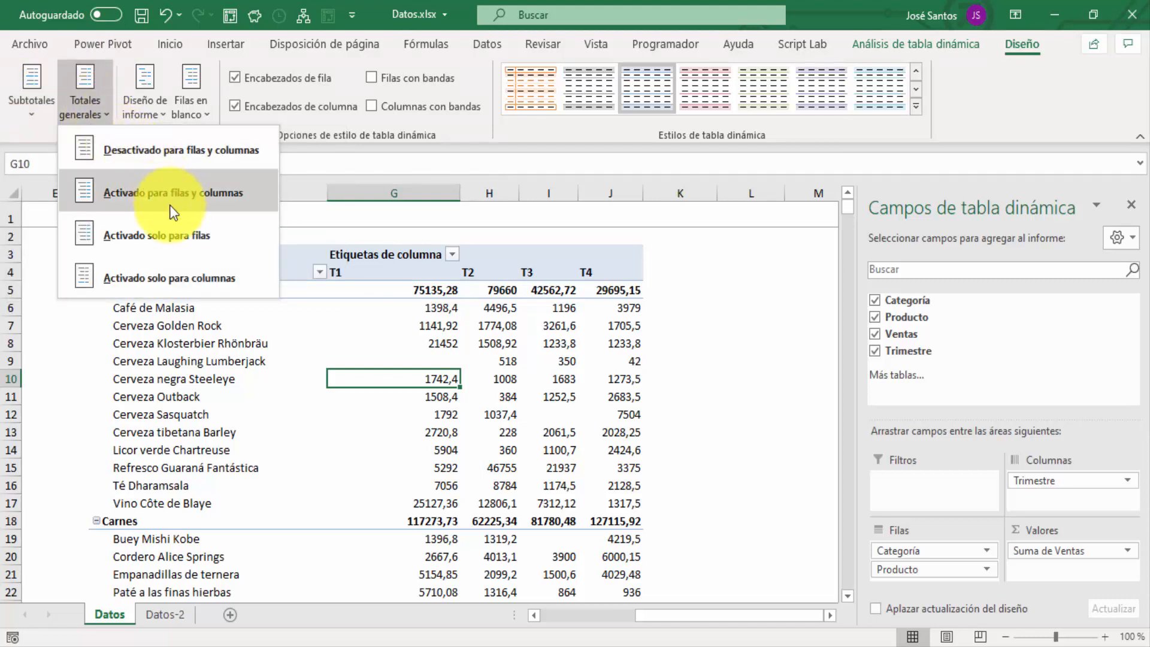
pyautogui.click(189, 192)
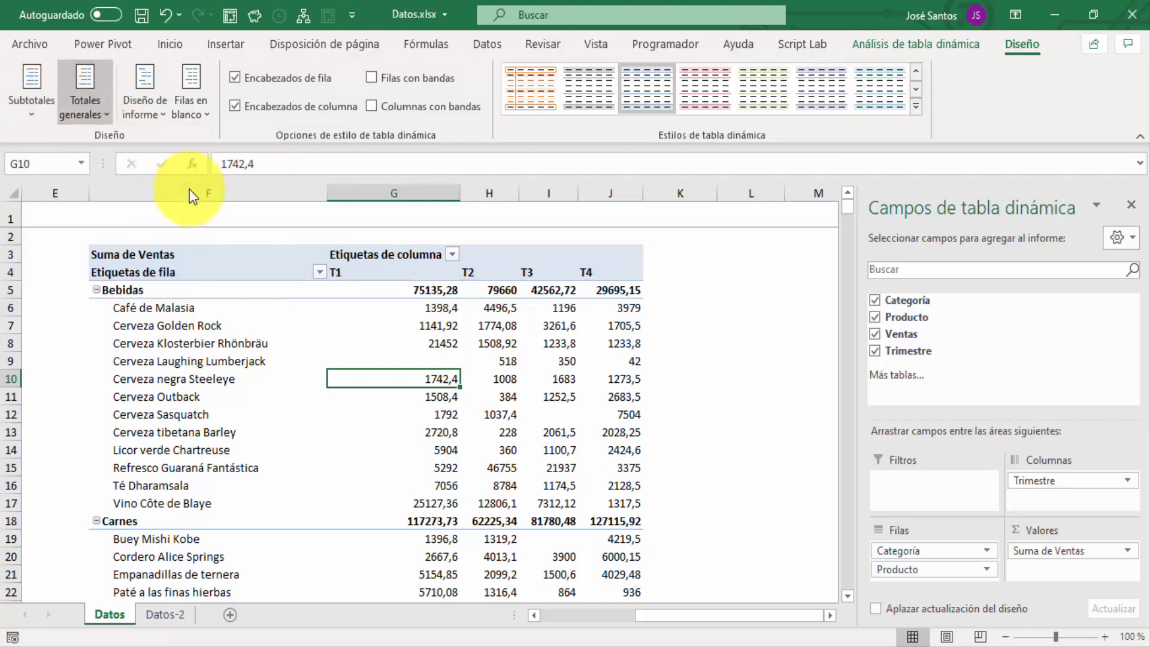
# Reapply the compact form to the pivot table and review the available report layouts.
pyautogui.click(153, 108)
pyautogui.click(217, 160)
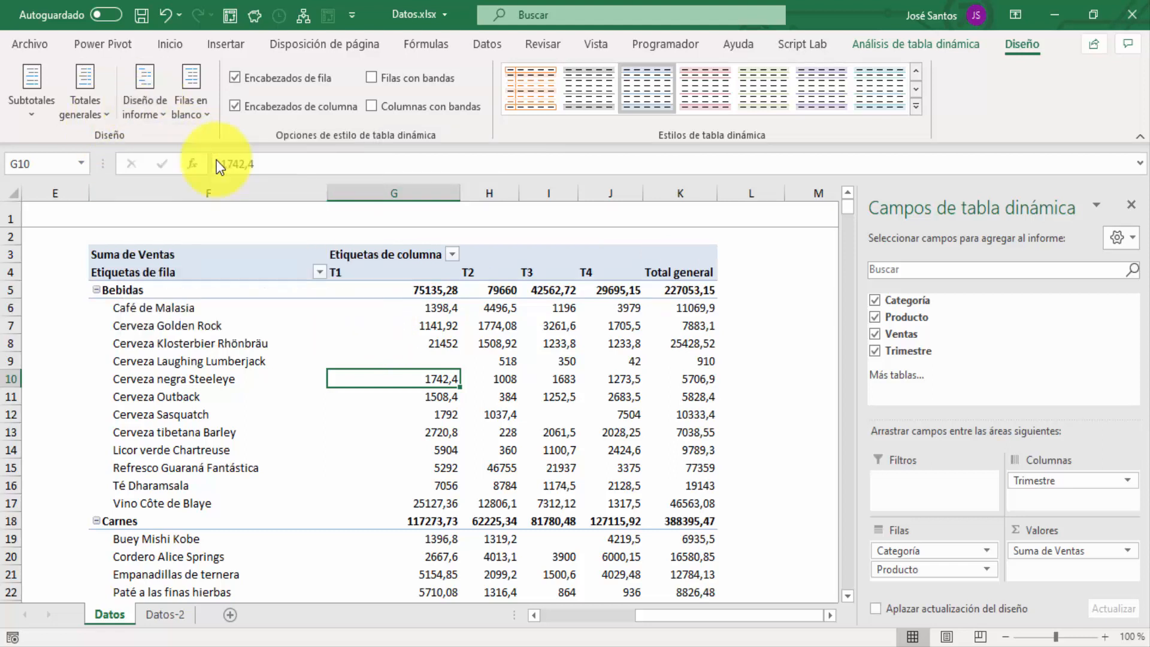
pyautogui.click(146, 105)
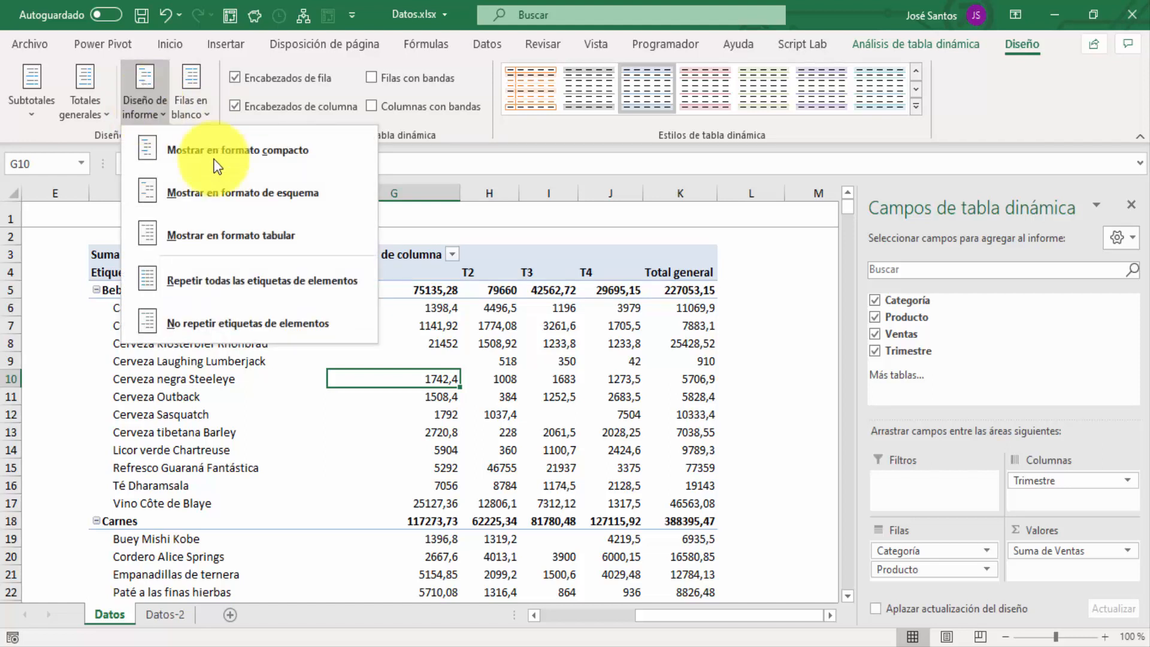
pyautogui.press('Escape')
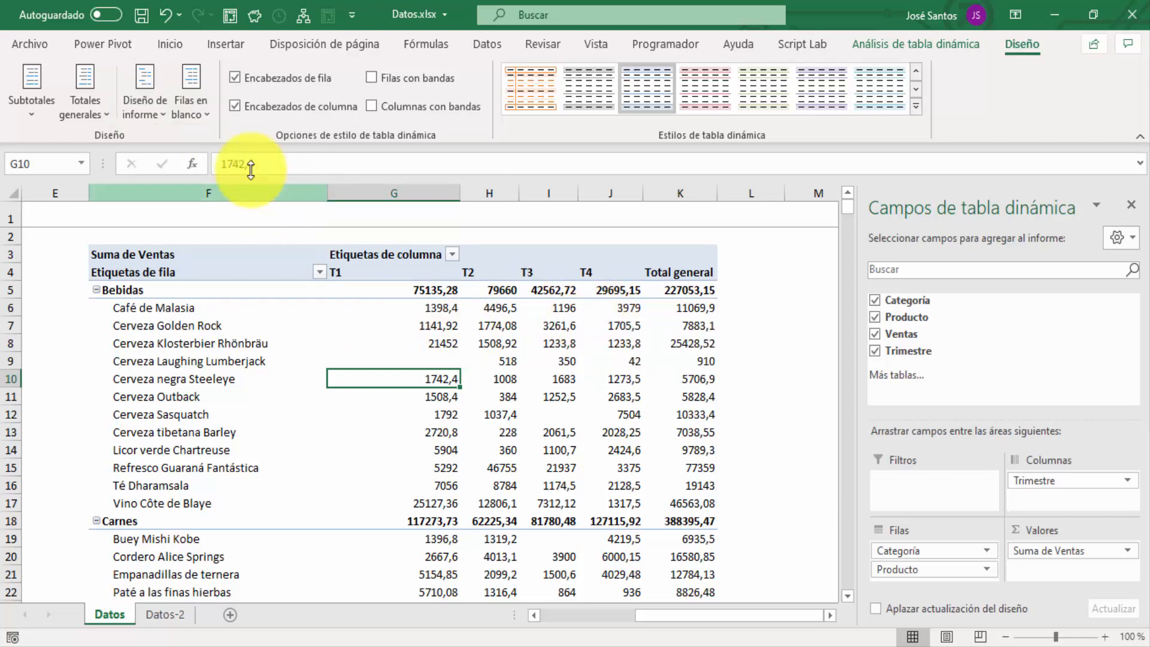
# Show the pivot table in outline form and select the Bebidas category cell.
pyautogui.click(145, 108)
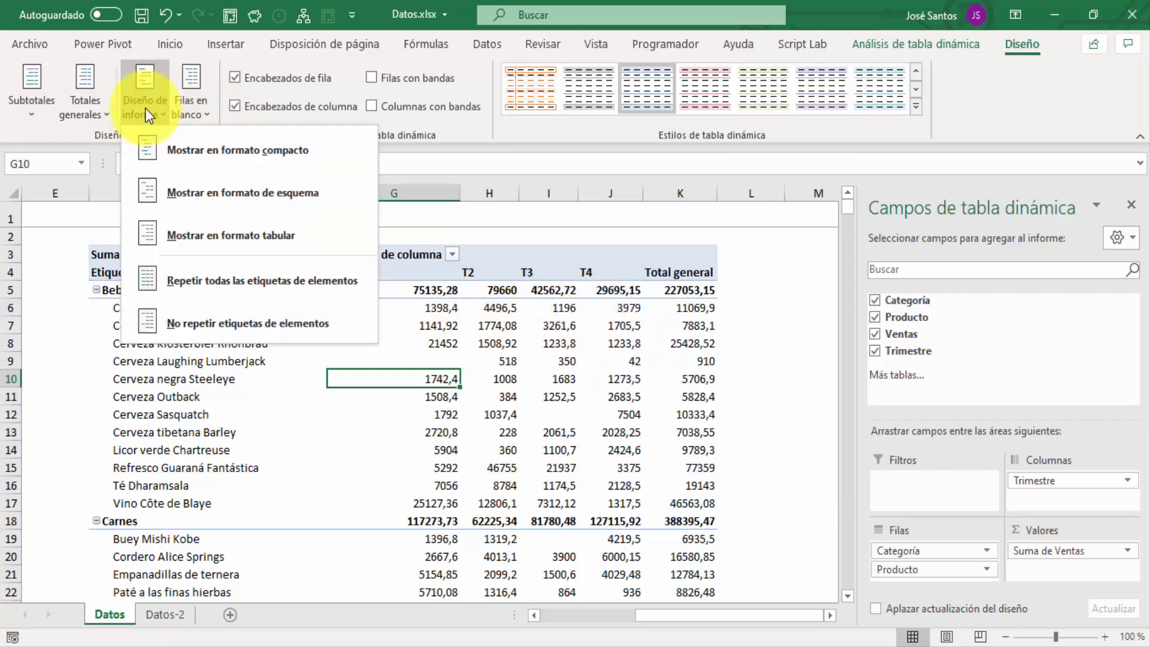
pyautogui.click(232, 196)
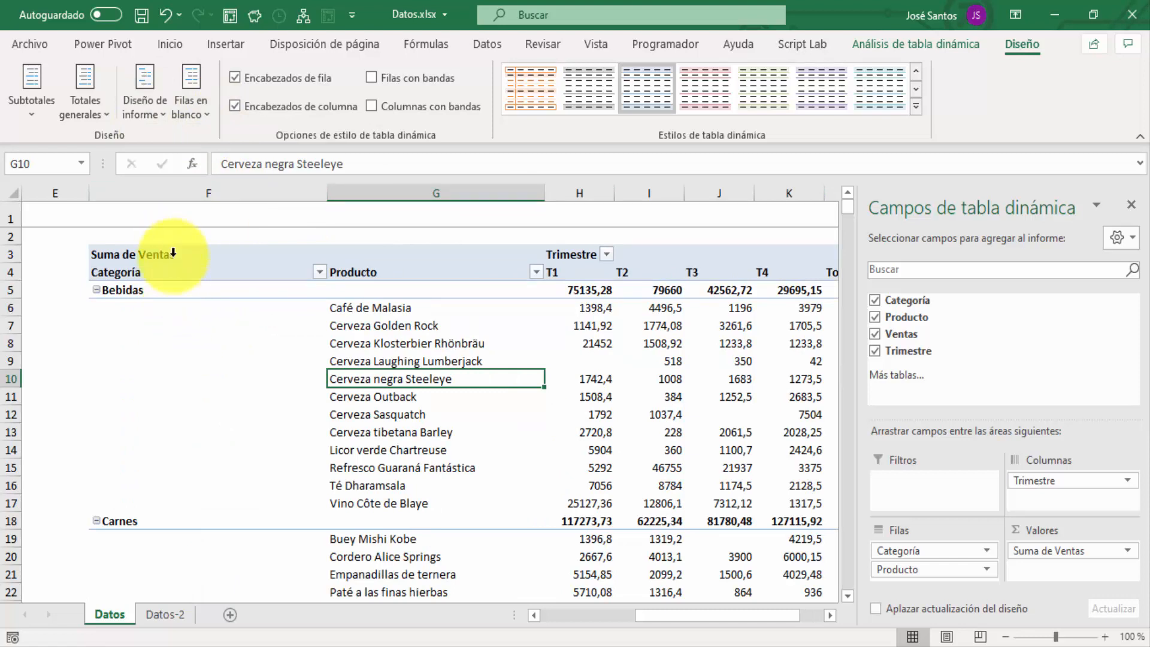
pyautogui.click(169, 292)
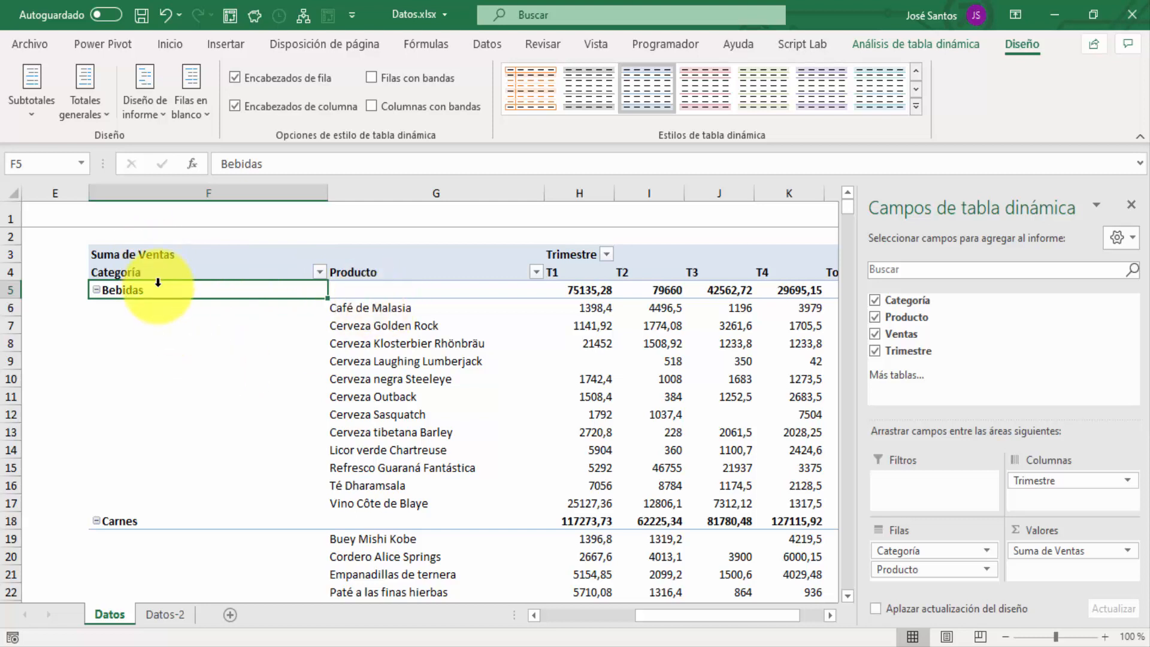
# Try the tabular form on the pivot table and undo it to go back to outline form.
pyautogui.click(147, 112)
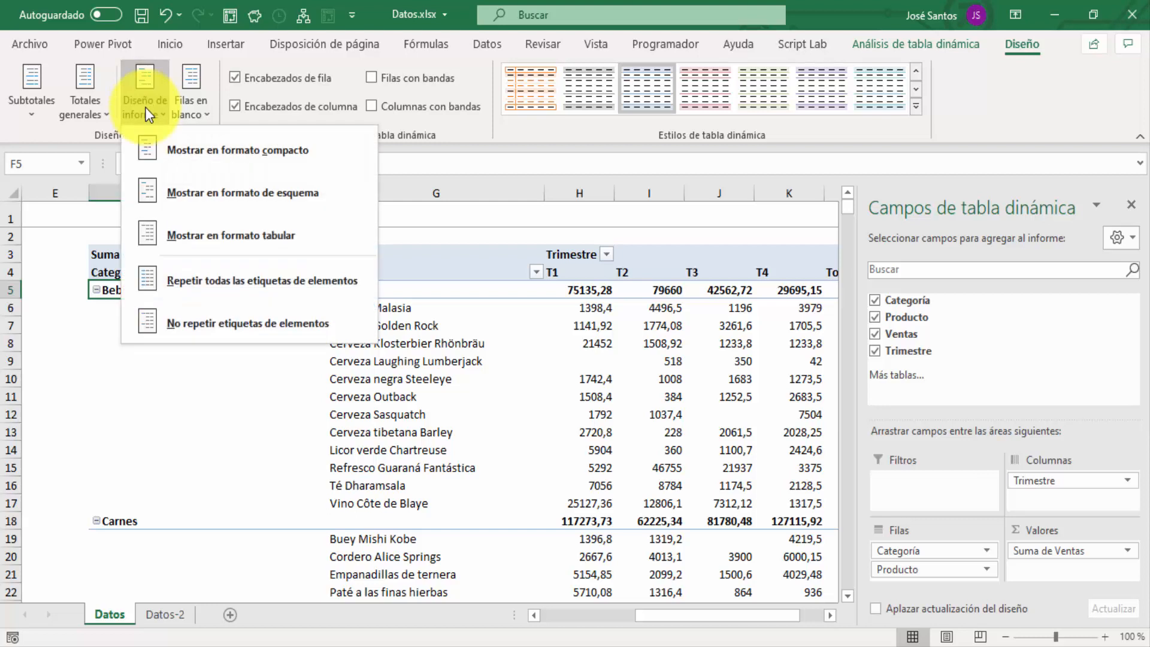
pyautogui.click(248, 242)
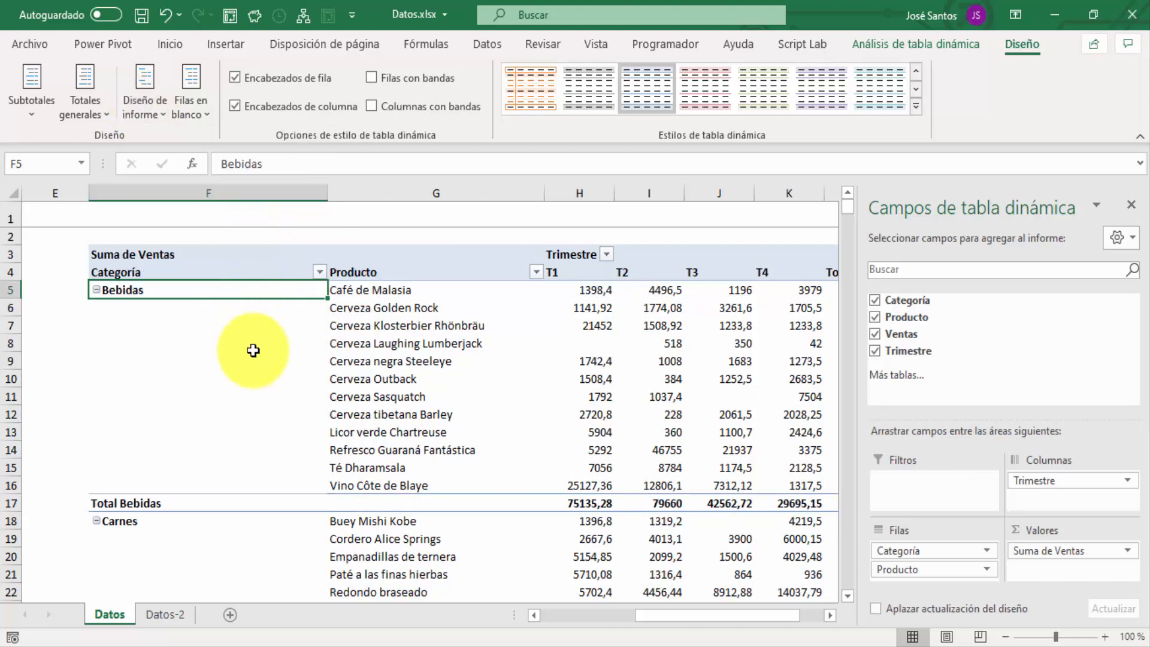
pyautogui.click(166, 17)
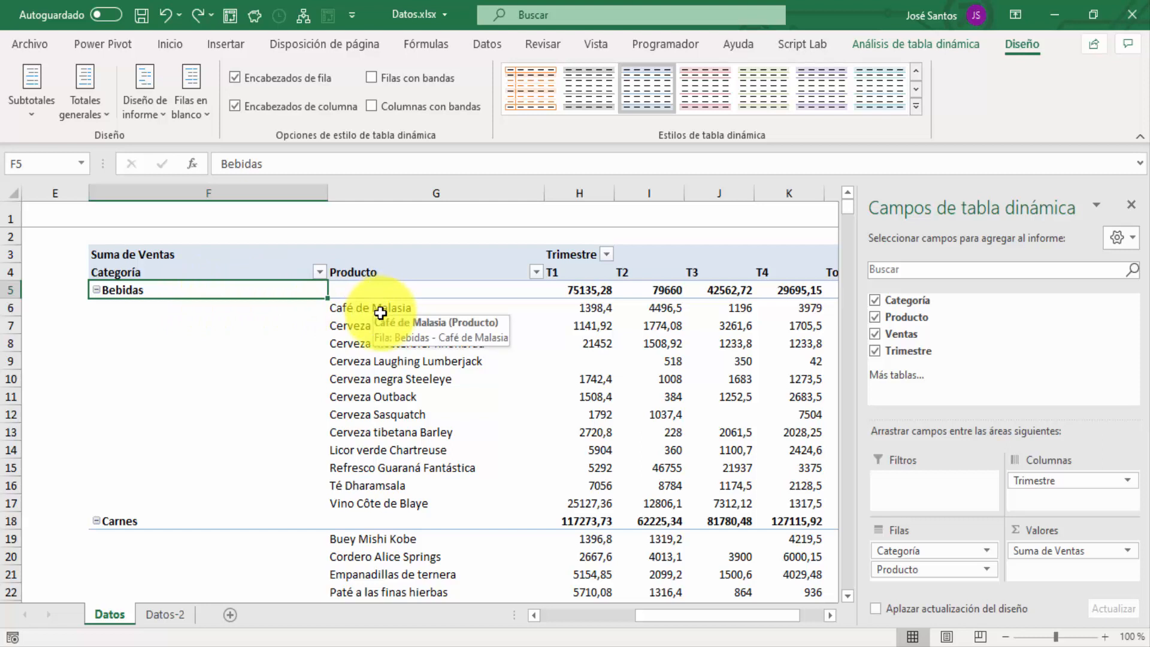
# Point out the Carnes category and its first product, Buey Mishi Kobe, and show the pivot table in tabular form.
pyautogui.click(171, 525)
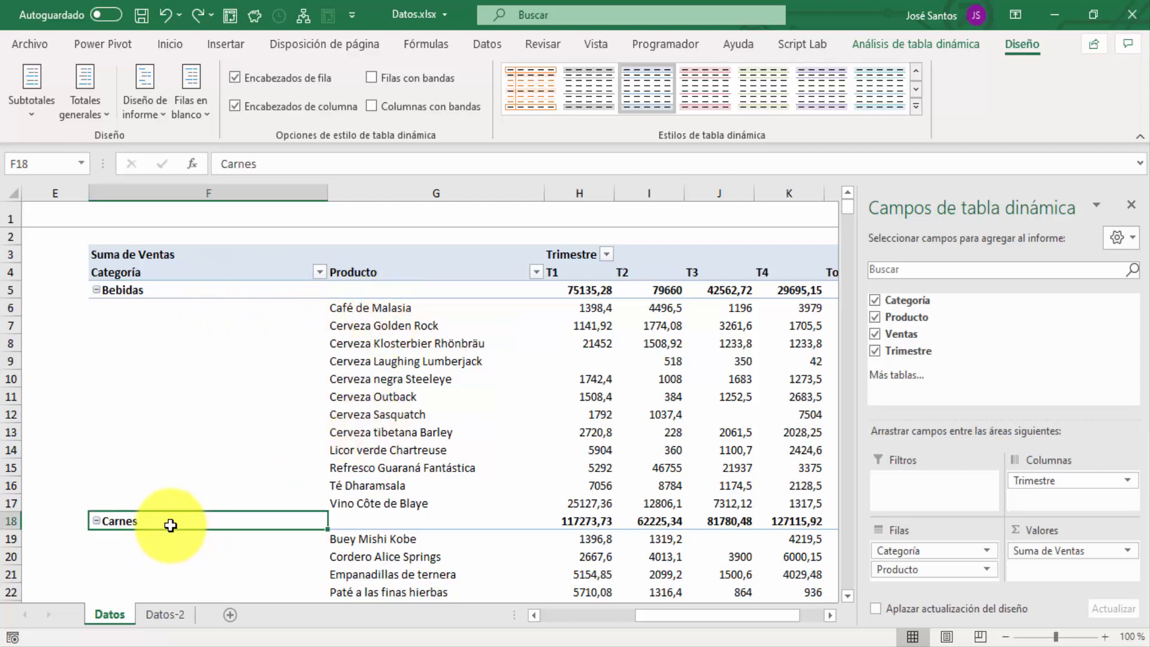
pyautogui.click(370, 541)
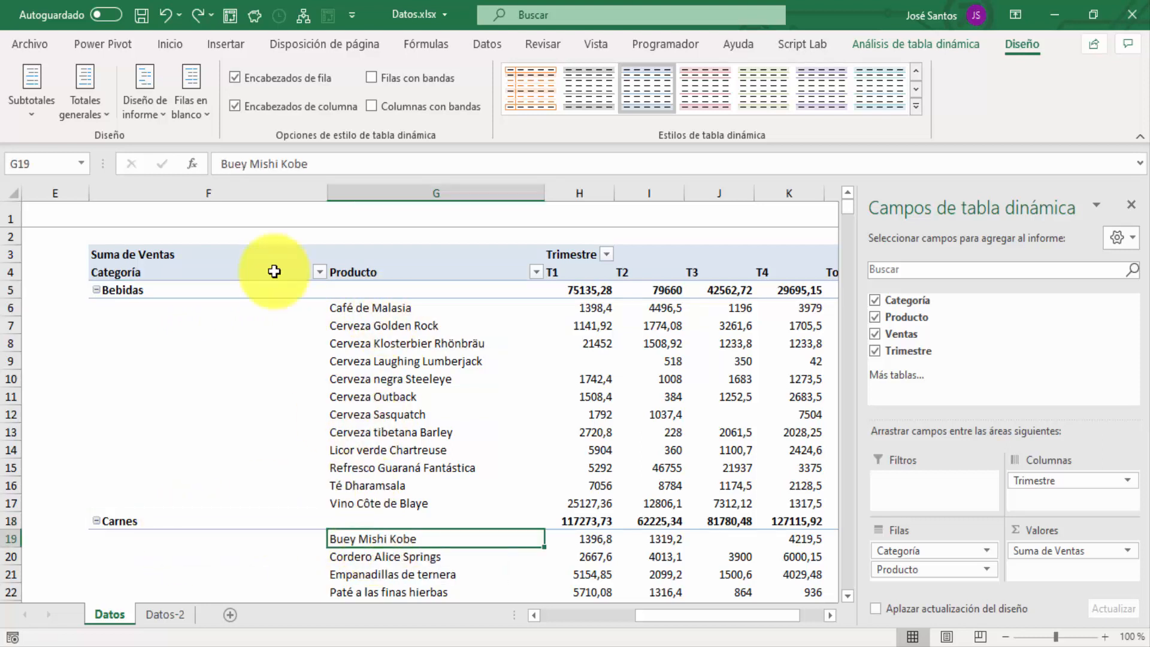
pyautogui.click(145, 99)
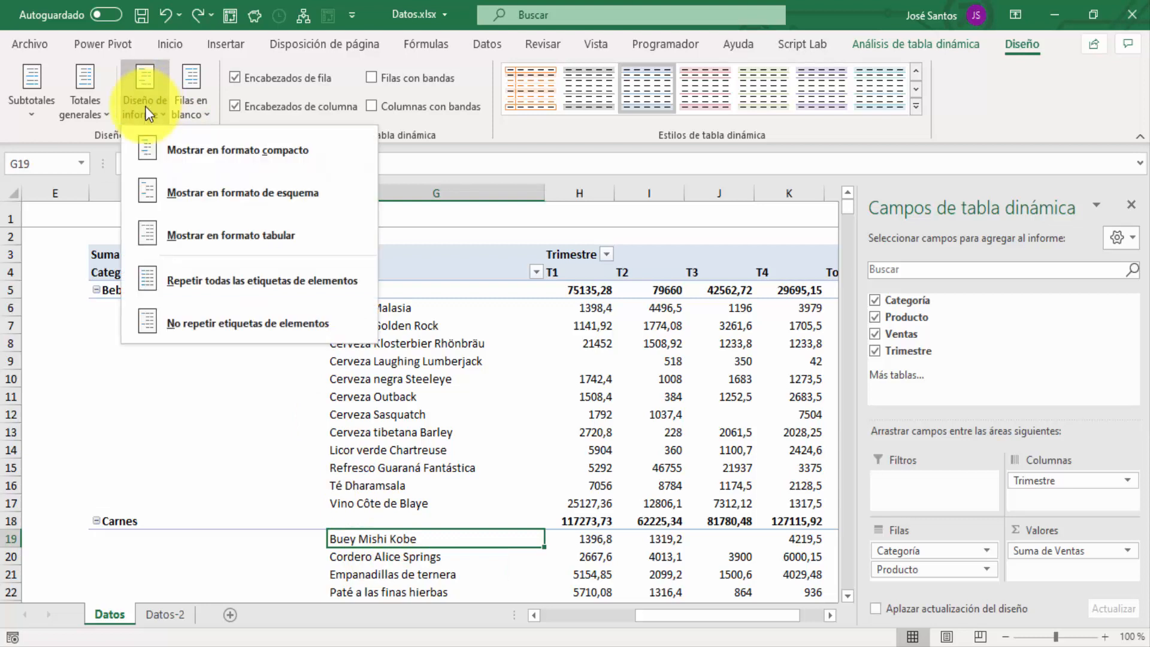
pyautogui.click(228, 246)
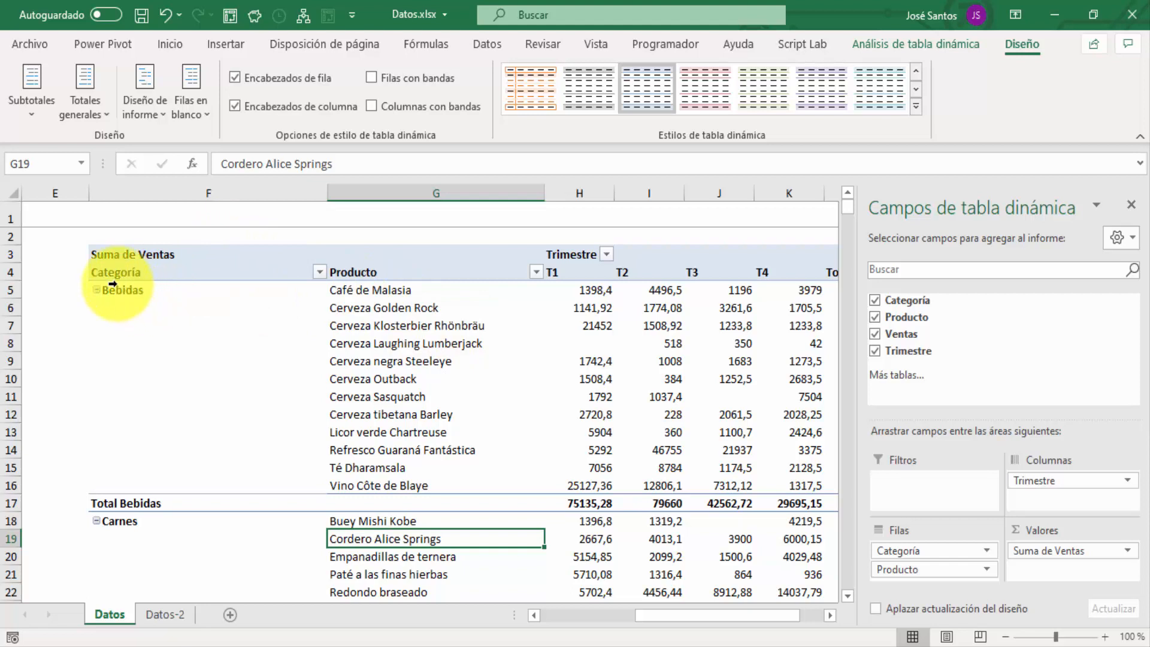
# Repeat all item labels in the pivot table's Categoría column and undo the change.
pyautogui.click(140, 100)
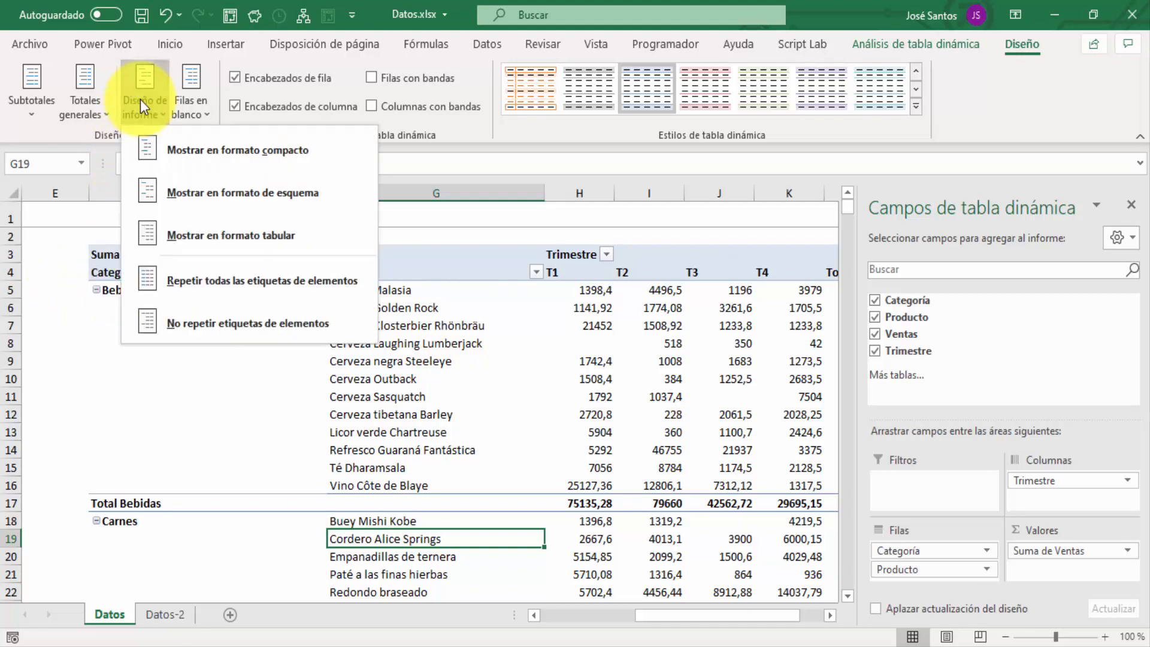
pyautogui.click(257, 285)
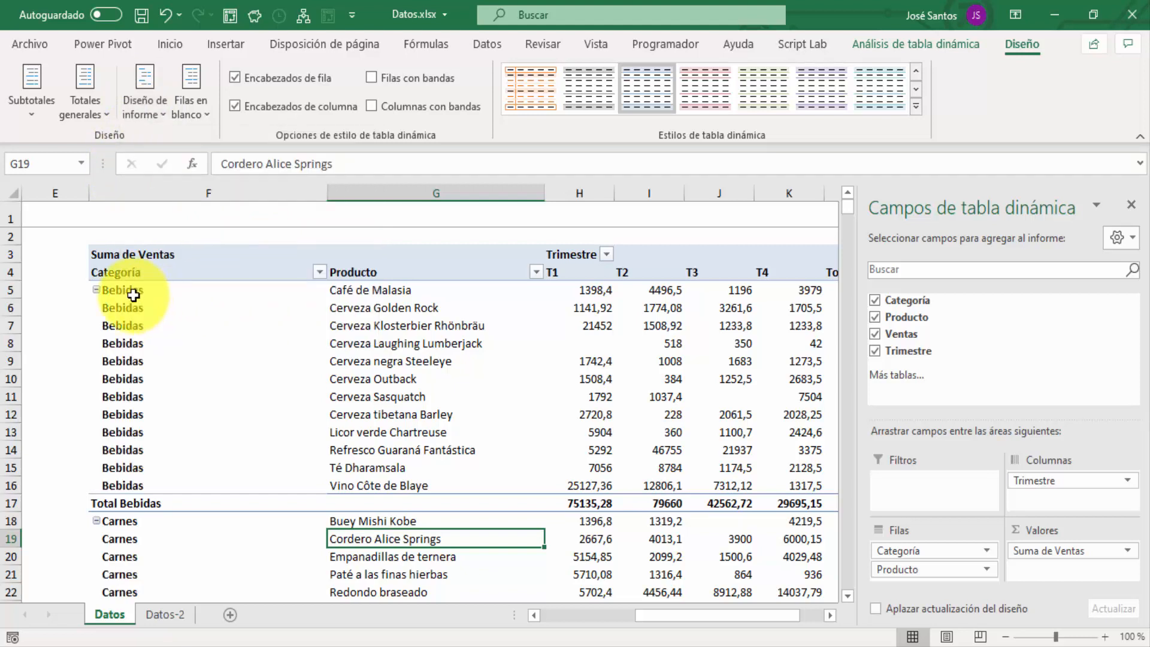
pyautogui.click(166, 17)
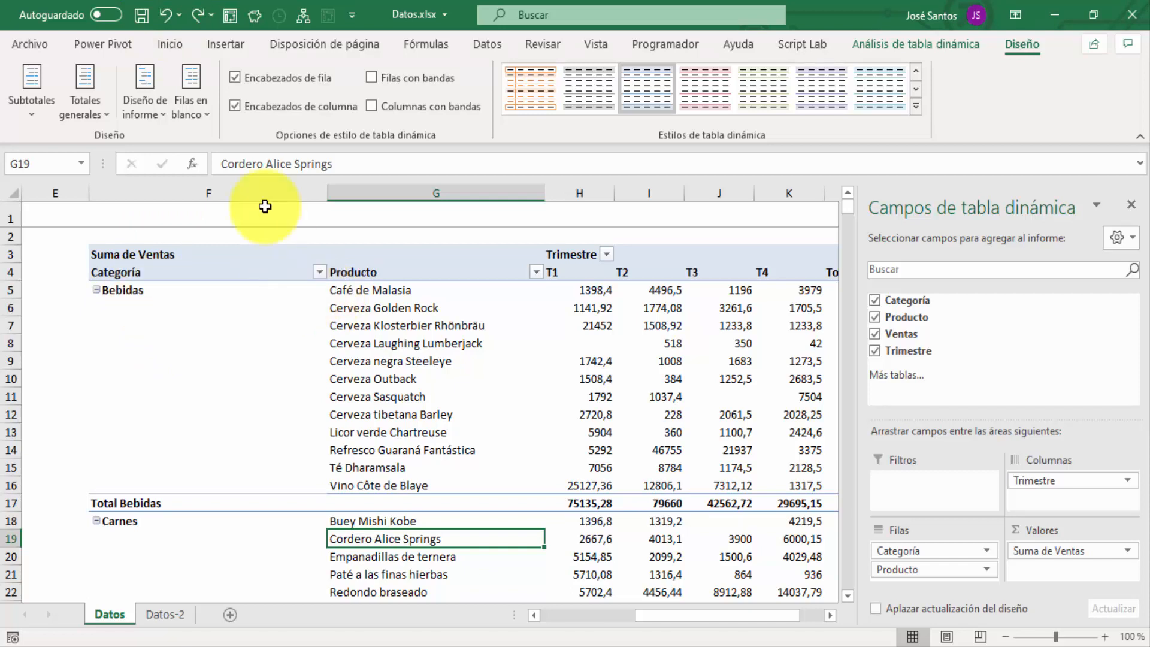
# Repeat all item labels in the tabular pivot table, and set it back to not repeating item labels.
pyautogui.click(139, 102)
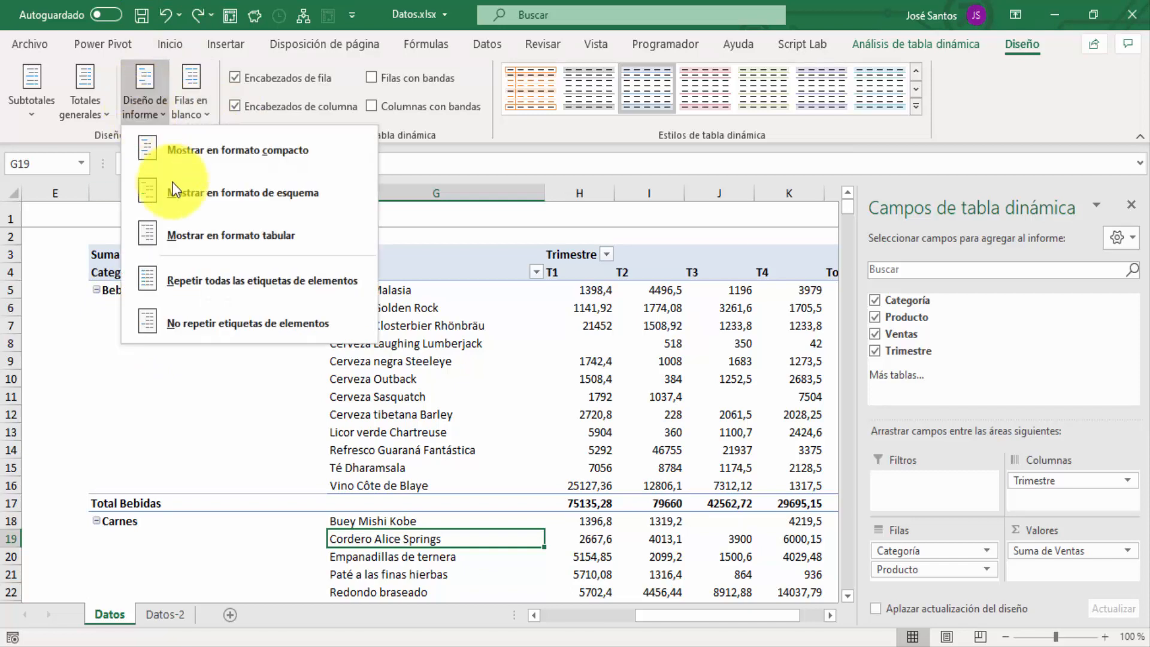
pyautogui.click(233, 280)
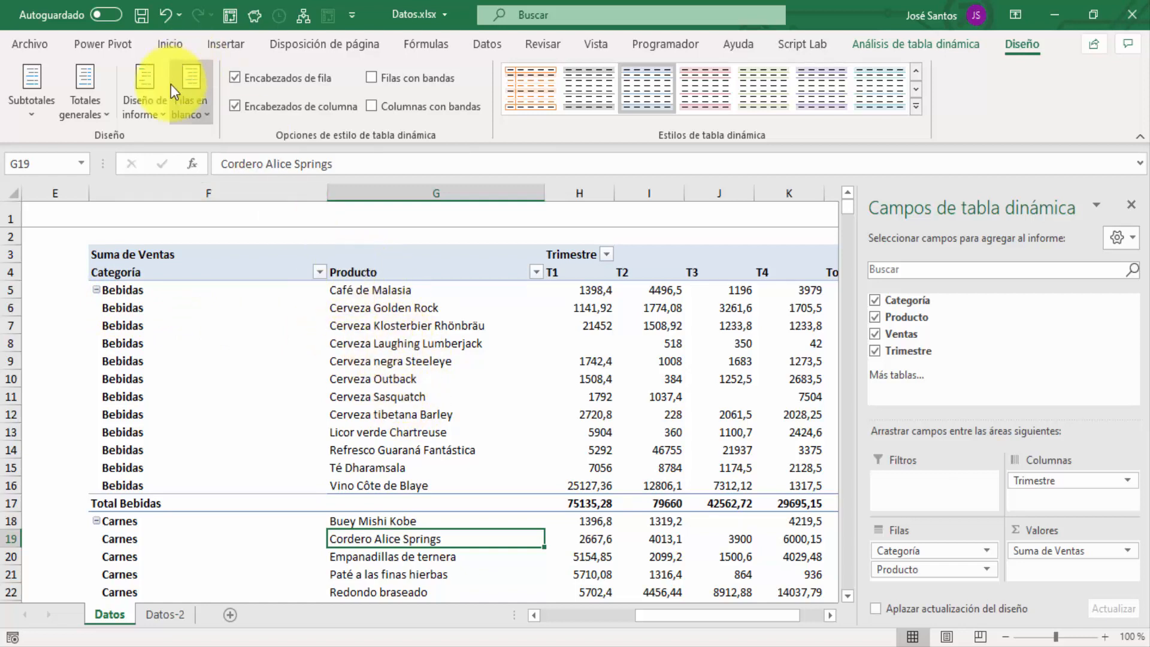
pyautogui.click(153, 104)
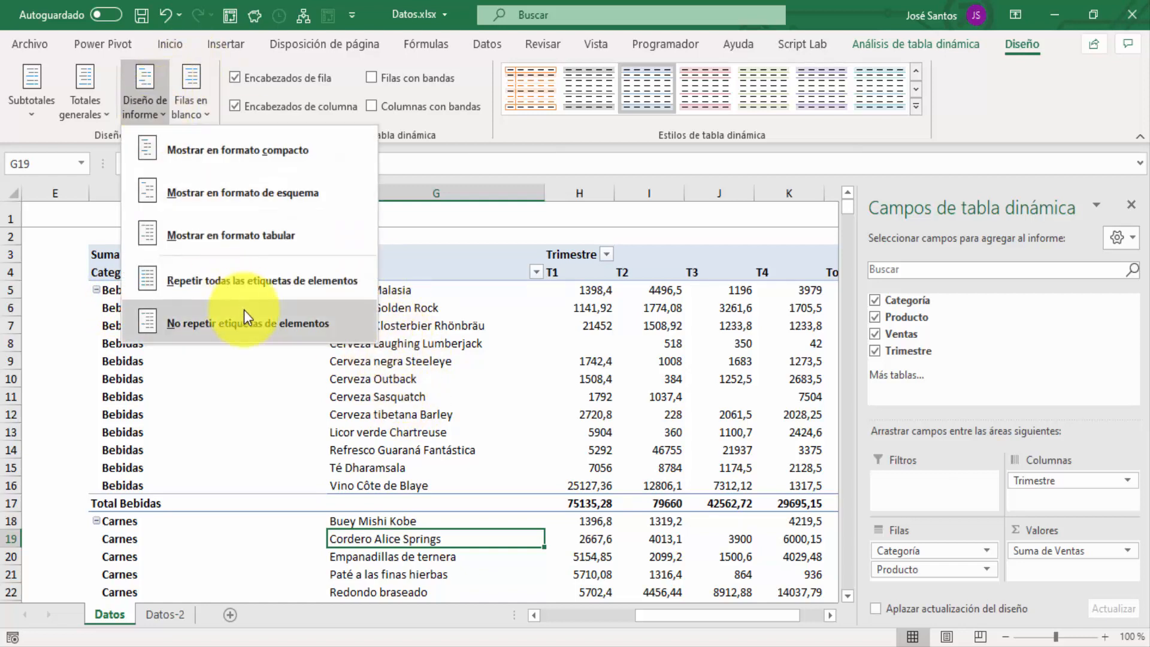
pyautogui.click(256, 323)
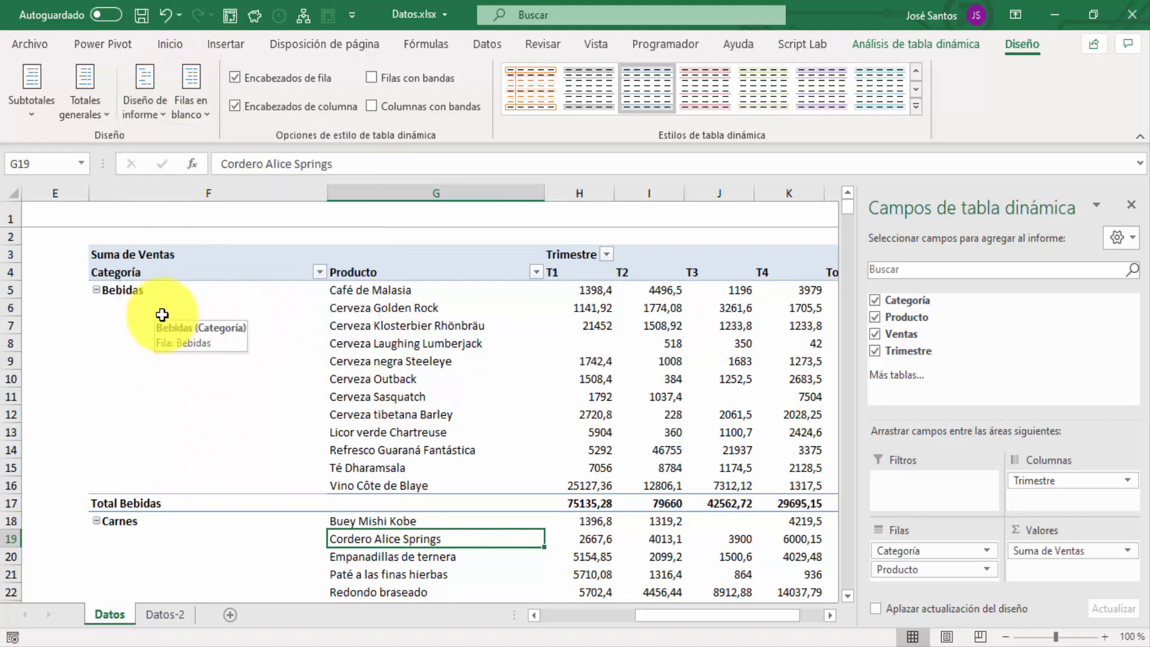
# Toggle the pivot table's row header formatting off and on to compare, leaving it off.
pyautogui.click(232, 73)
pyautogui.click(232, 73)
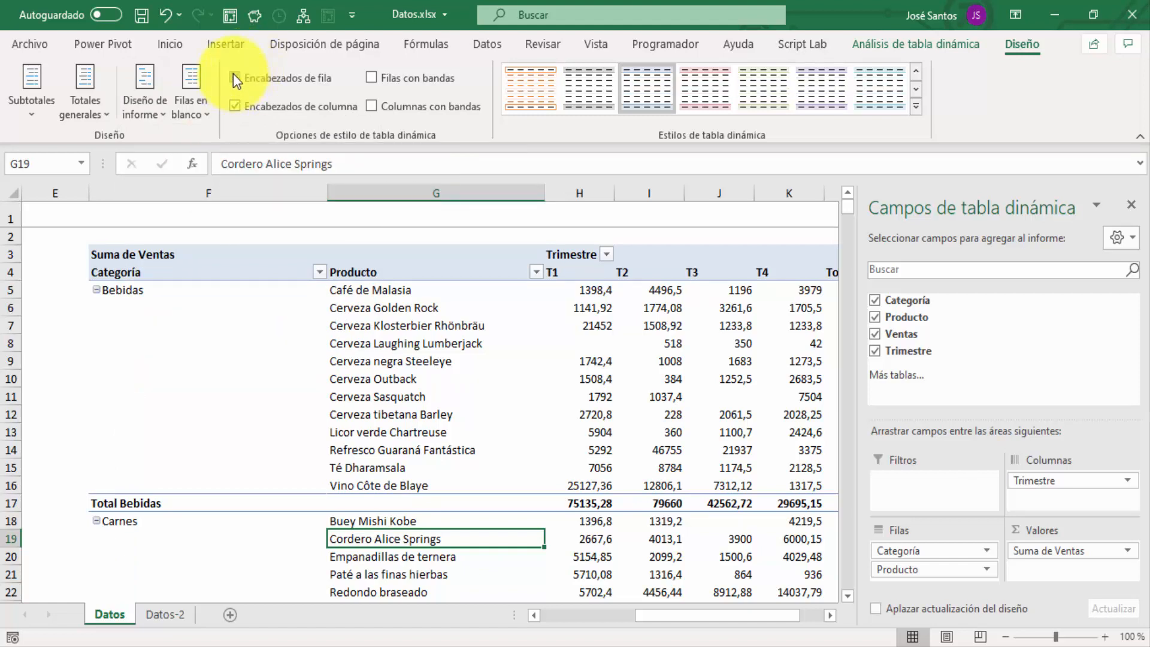
pyautogui.click(232, 73)
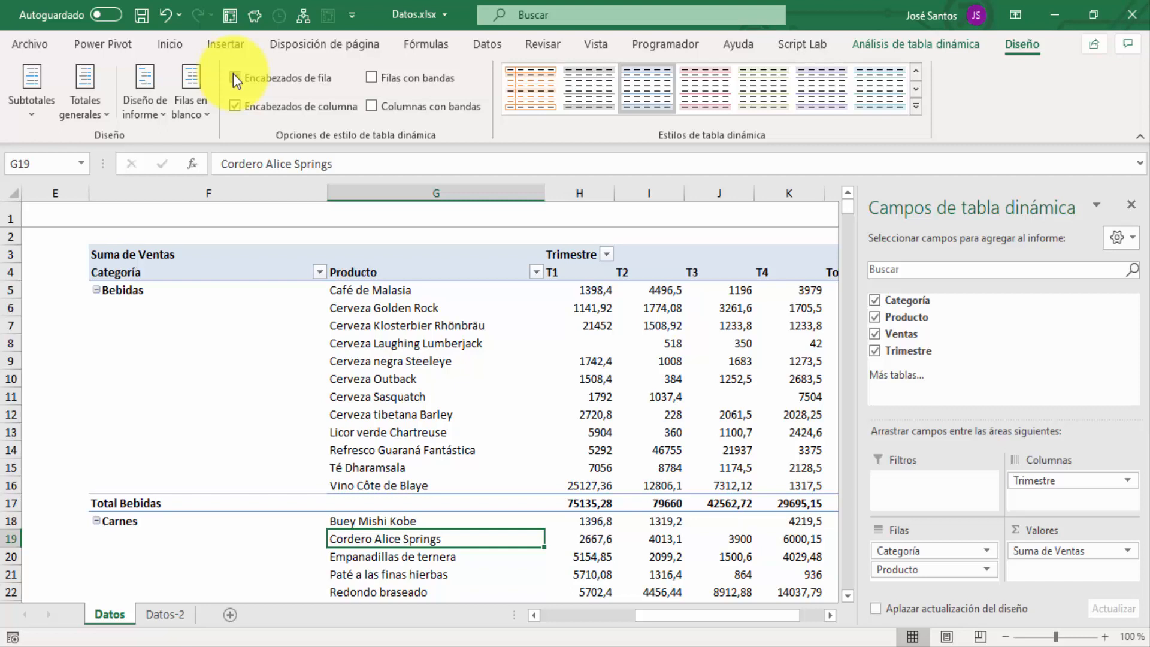
pyautogui.click(233, 74)
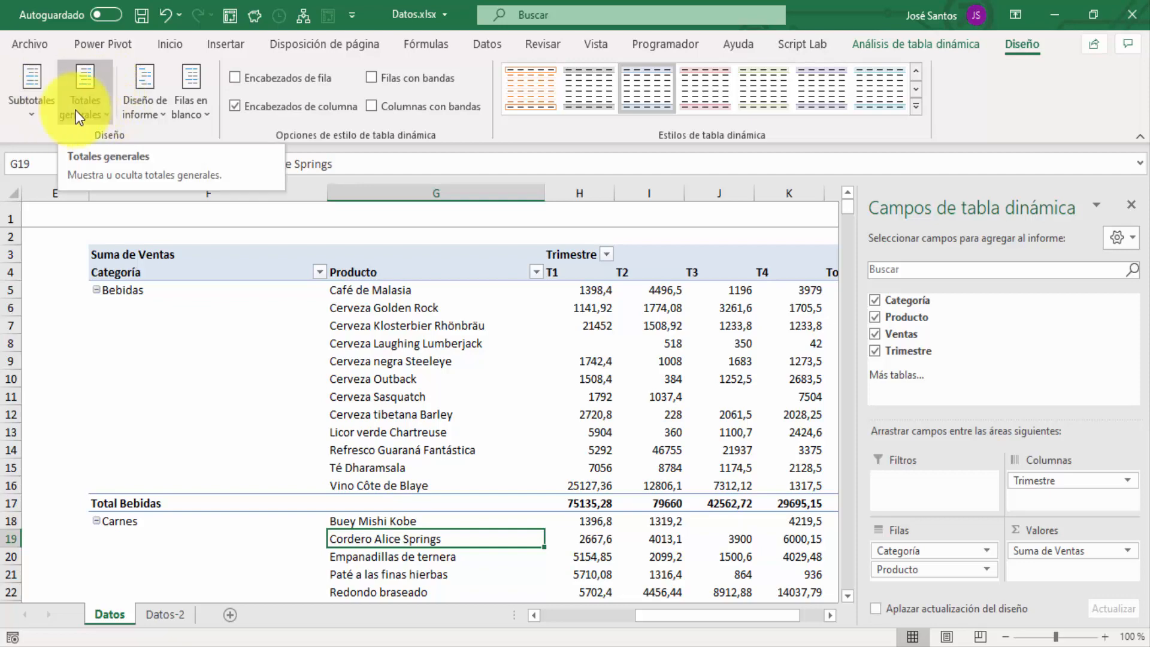
# Show the pivot table in compact form and toggle its row header formatting, leaving it on.
pyautogui.click(141, 111)
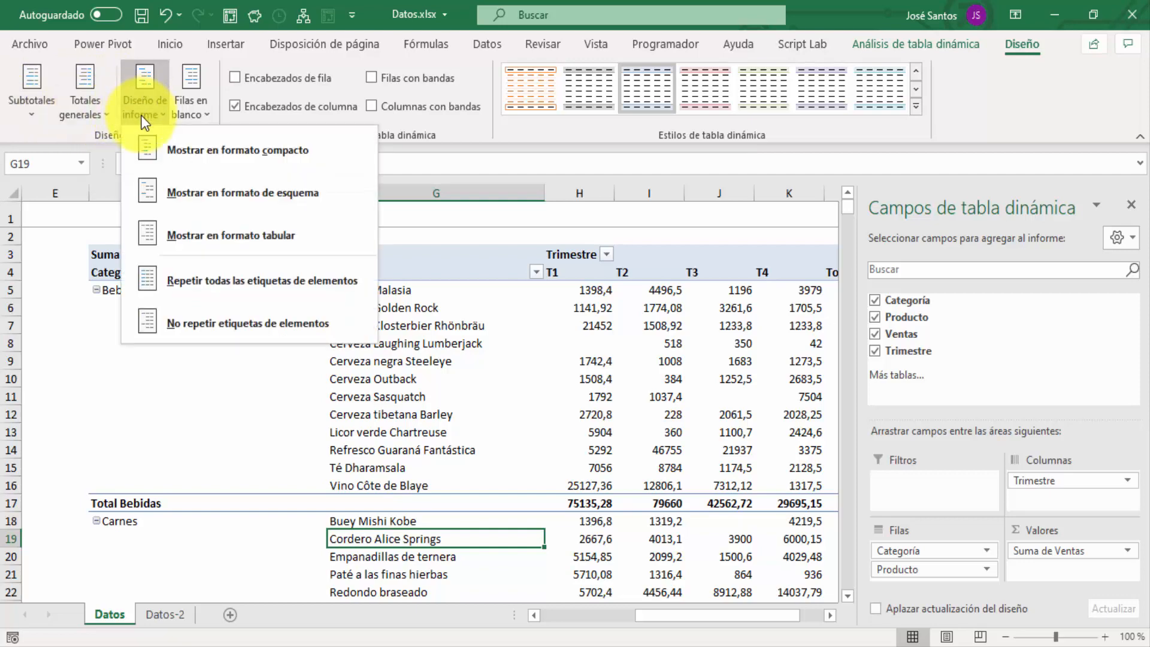
pyautogui.click(192, 155)
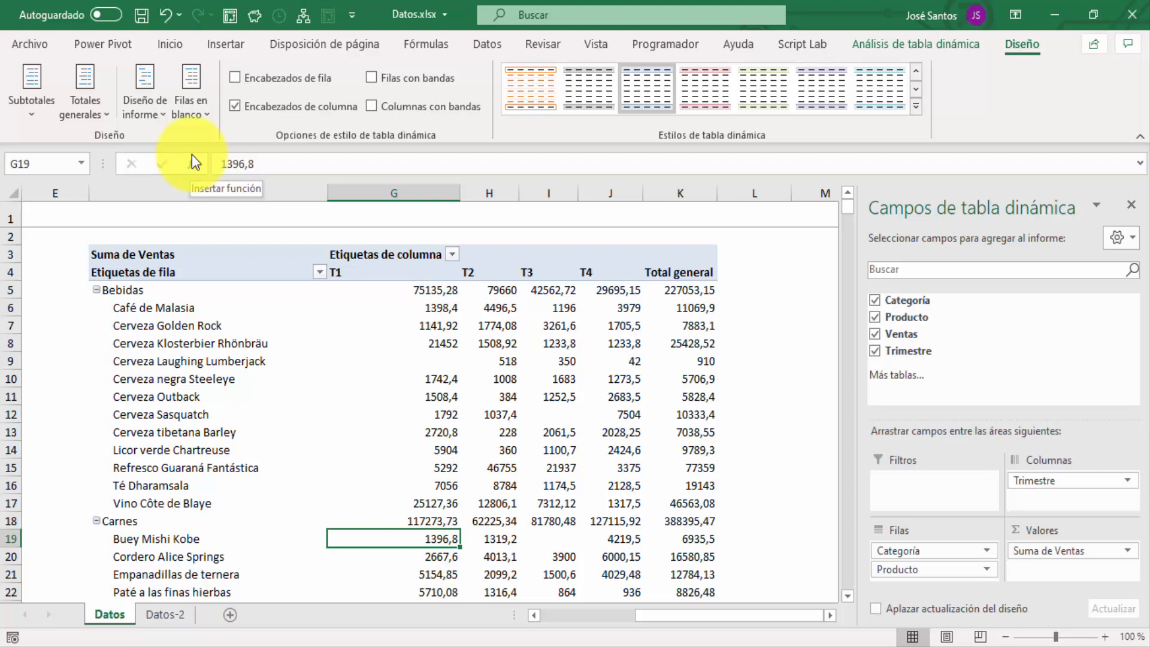
pyautogui.click(235, 79)
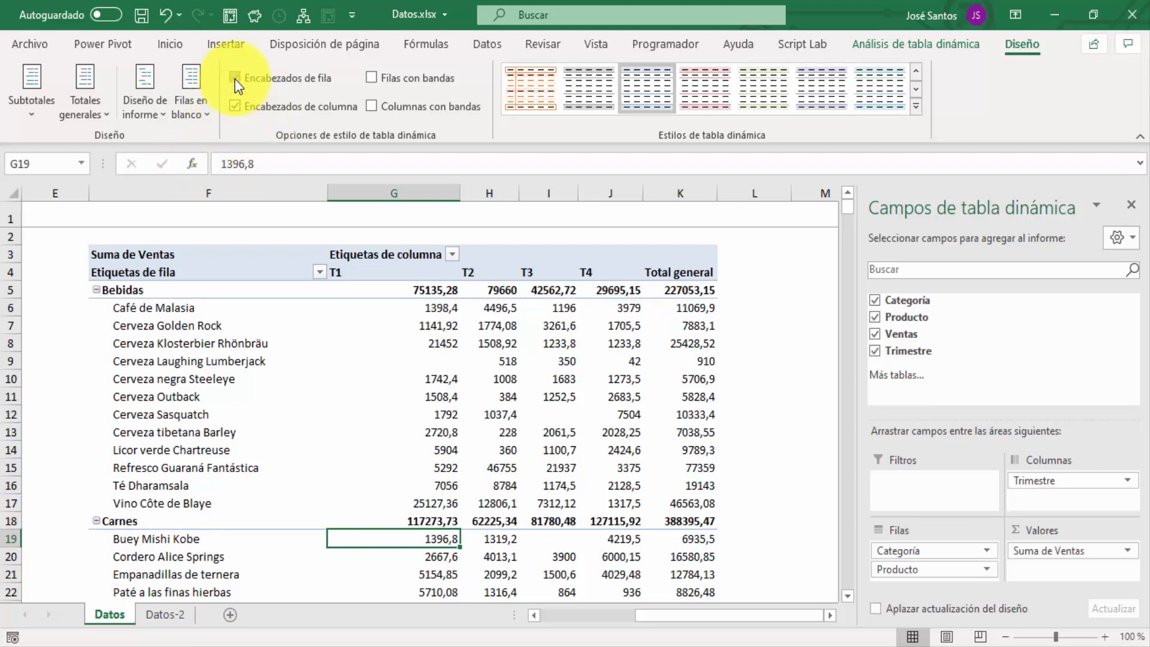
pyautogui.click(235, 79)
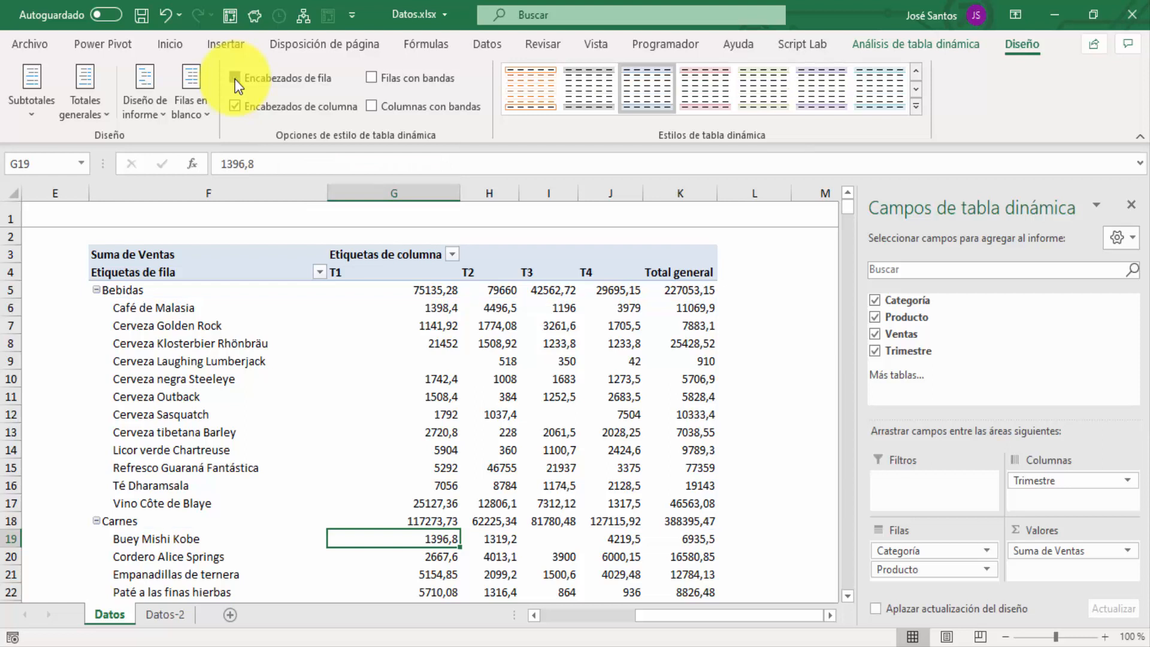
pyautogui.click(235, 77)
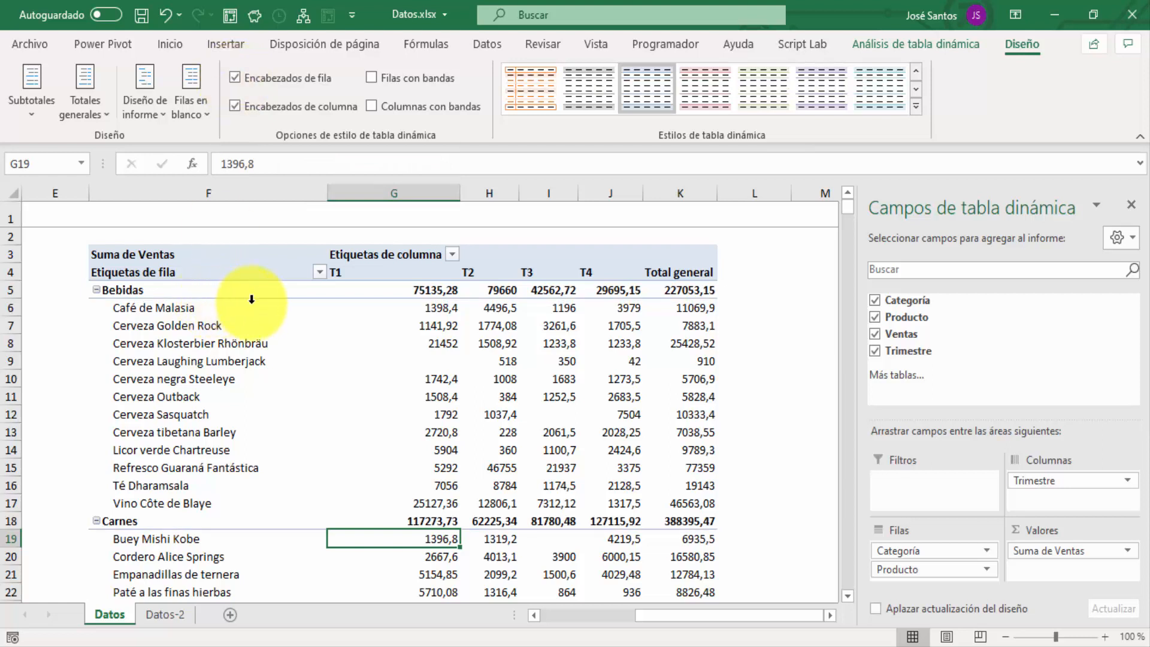
pyautogui.click(236, 80)
pyautogui.click(236, 79)
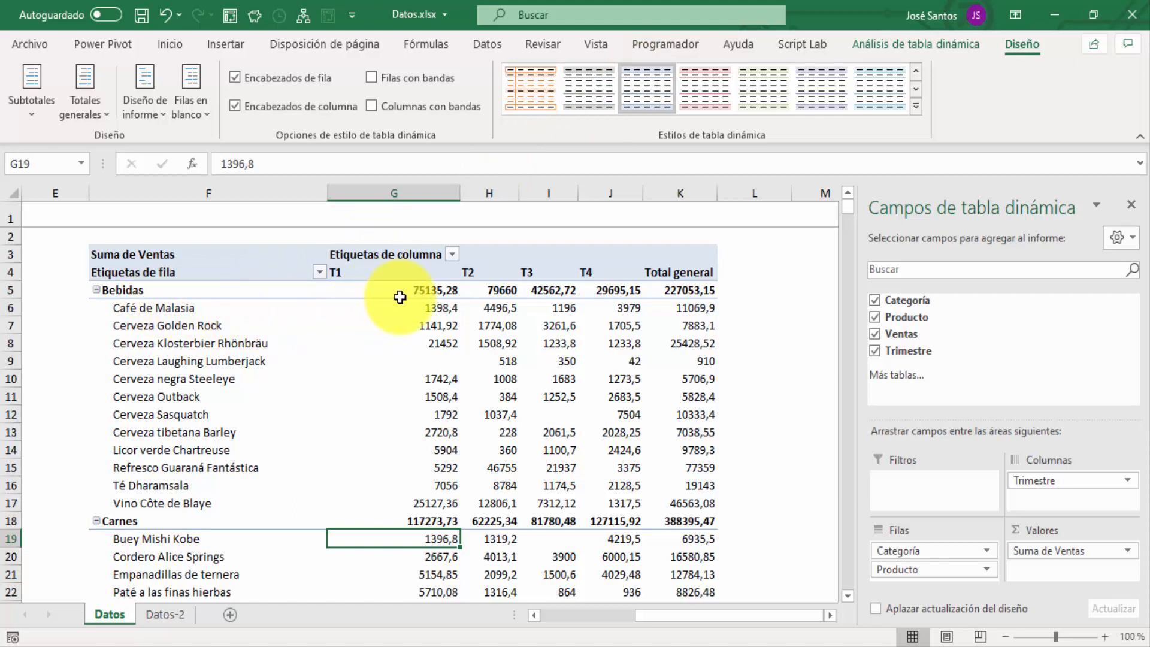
# Switch the pivot table's column header formatting off and on to compare, leaving it on.
pyautogui.click(236, 107)
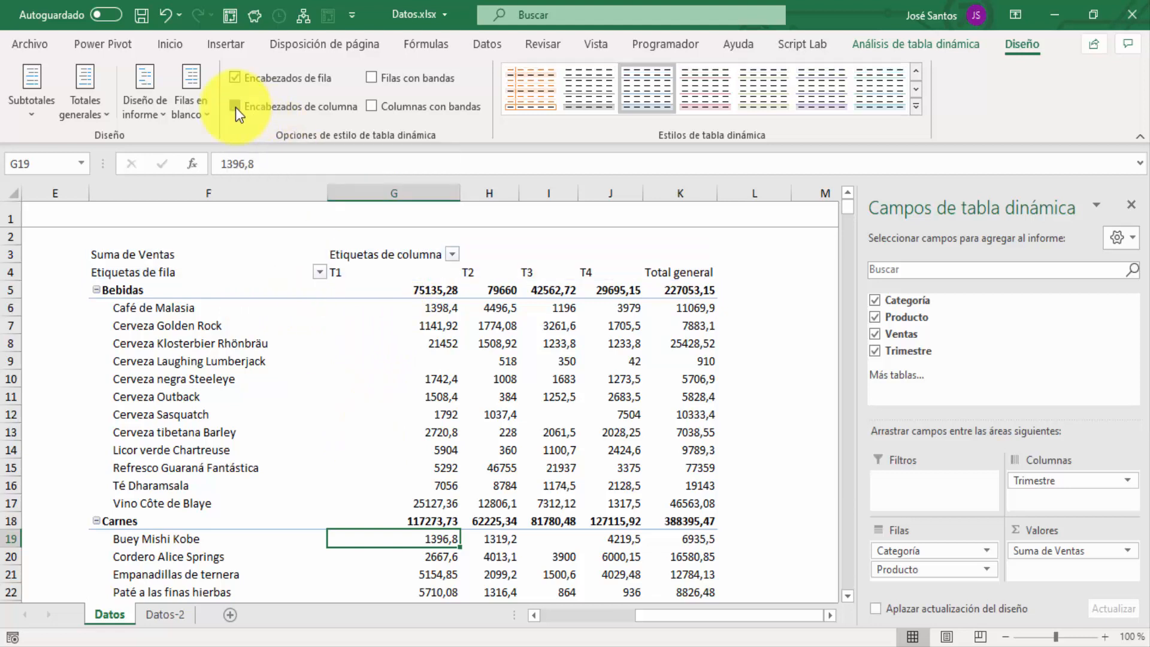
pyautogui.click(235, 107)
pyautogui.click(236, 106)
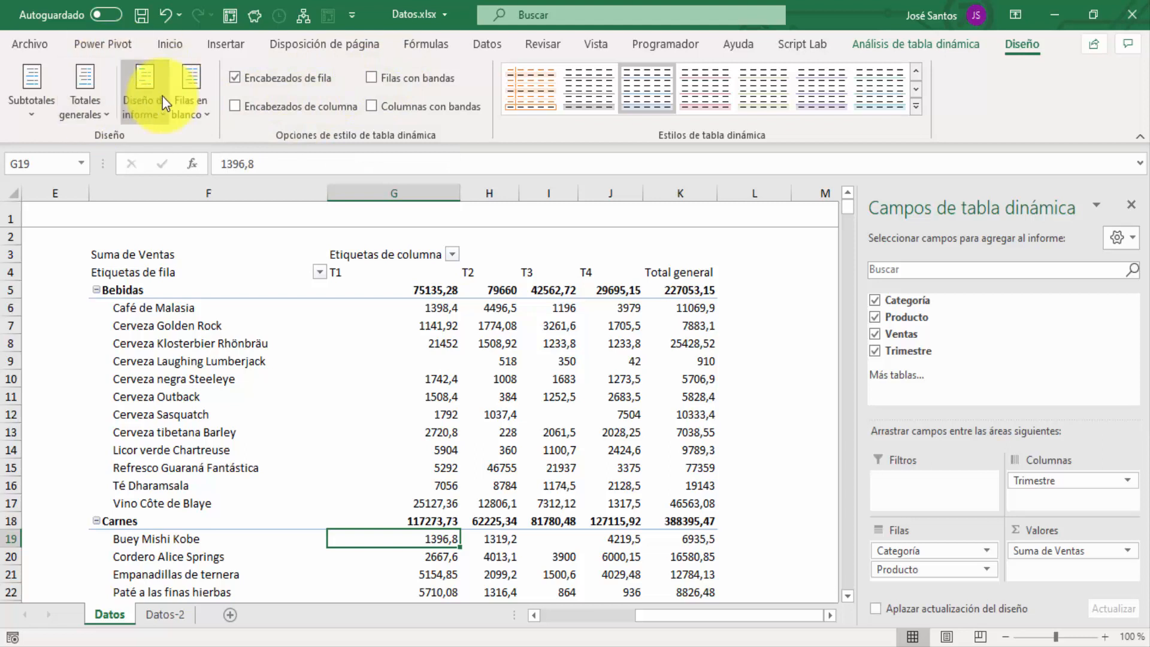
pyautogui.click(235, 112)
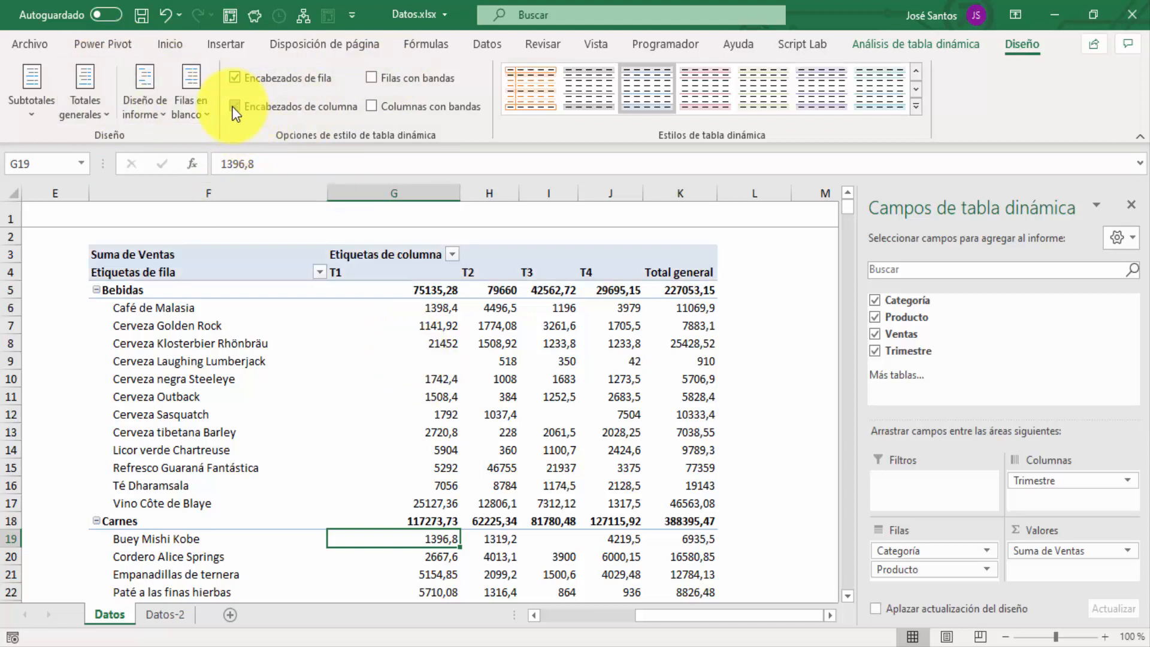
# Turn on banded rows and banded columns for the pivot table, trying the light red style in between and undoing it.
pyautogui.click(372, 78)
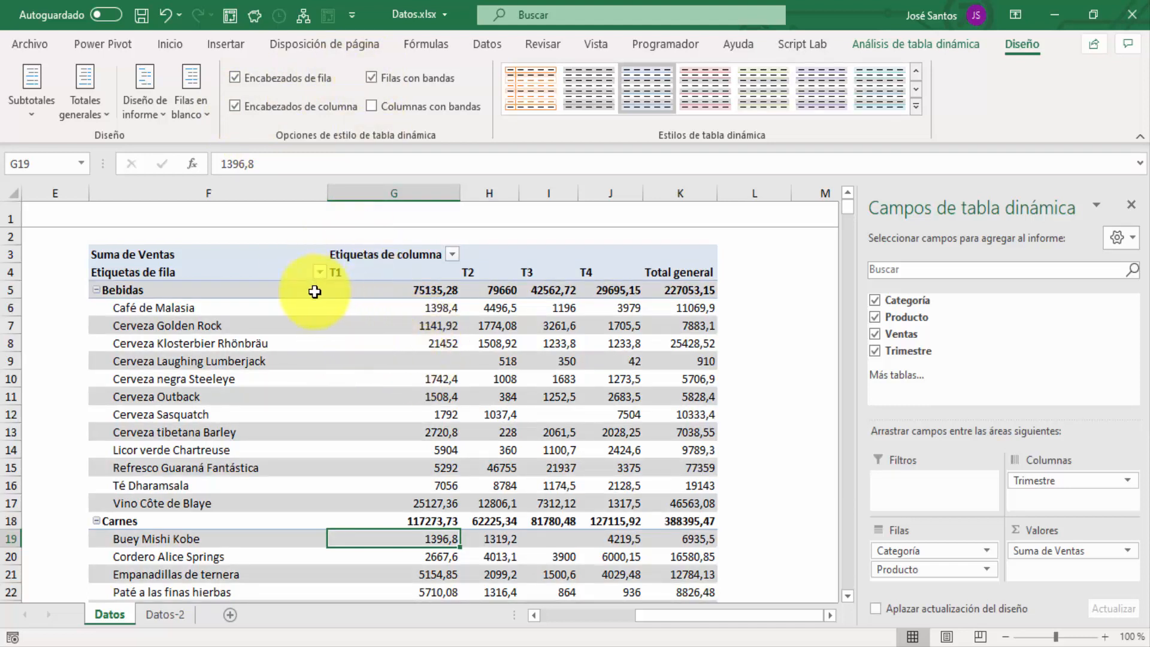
pyautogui.click(705, 82)
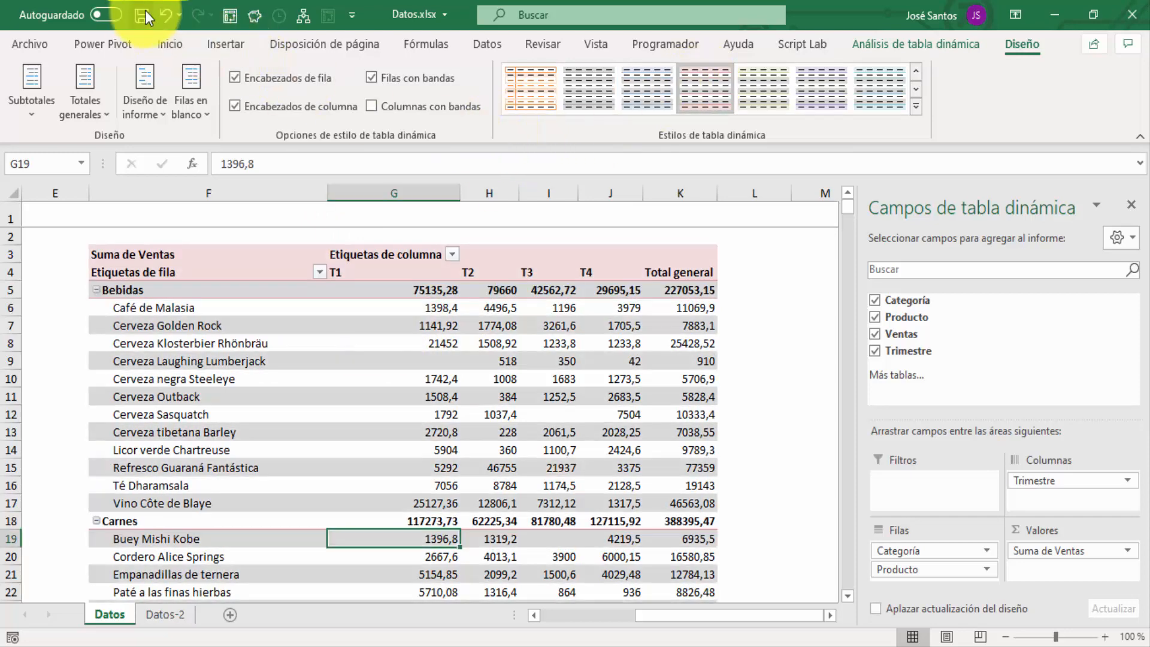
pyautogui.click(166, 16)
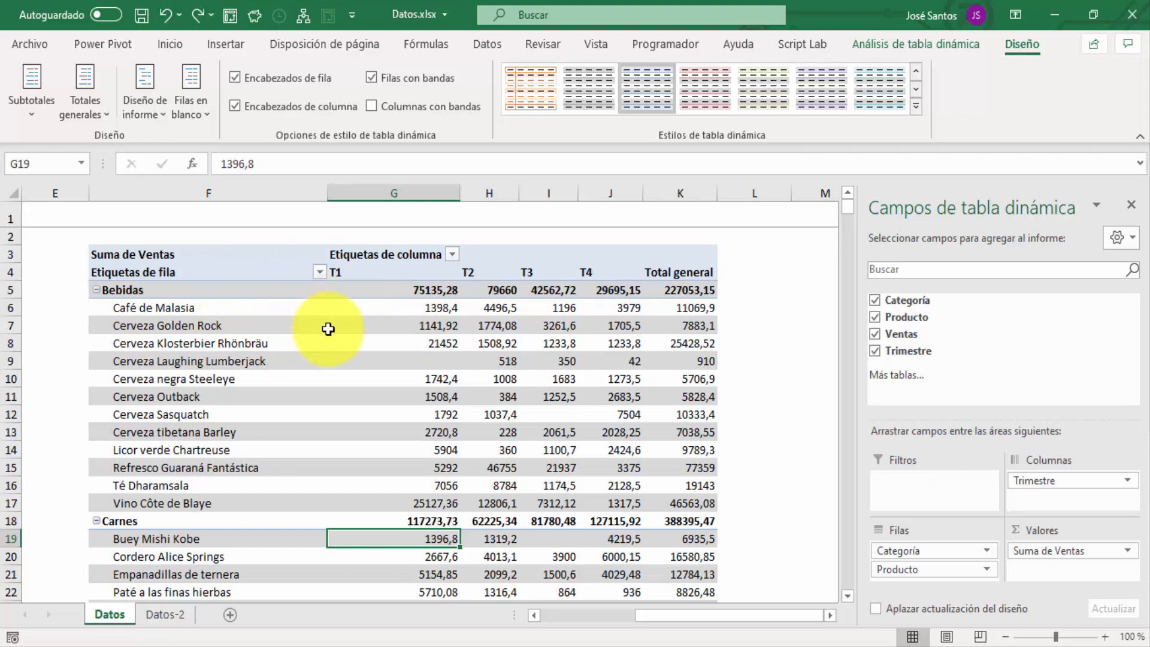
pyautogui.click(372, 107)
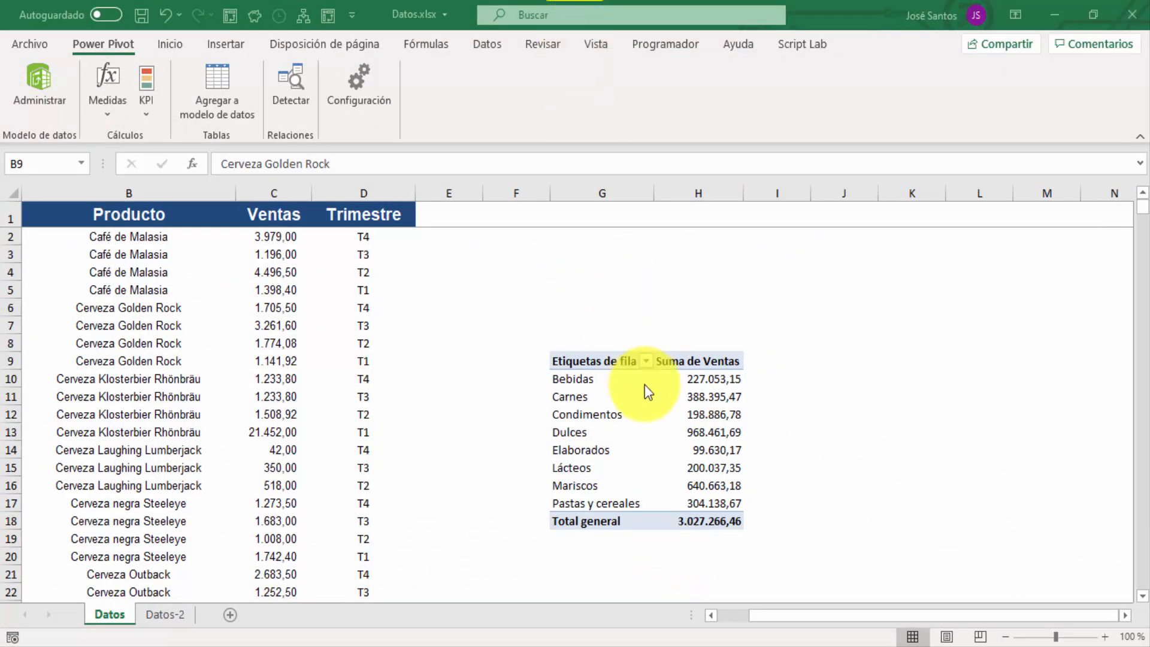
# Add Trimestre as a report filter to the category sales pivot table and filter it to T1.
pyautogui.click(647, 402)
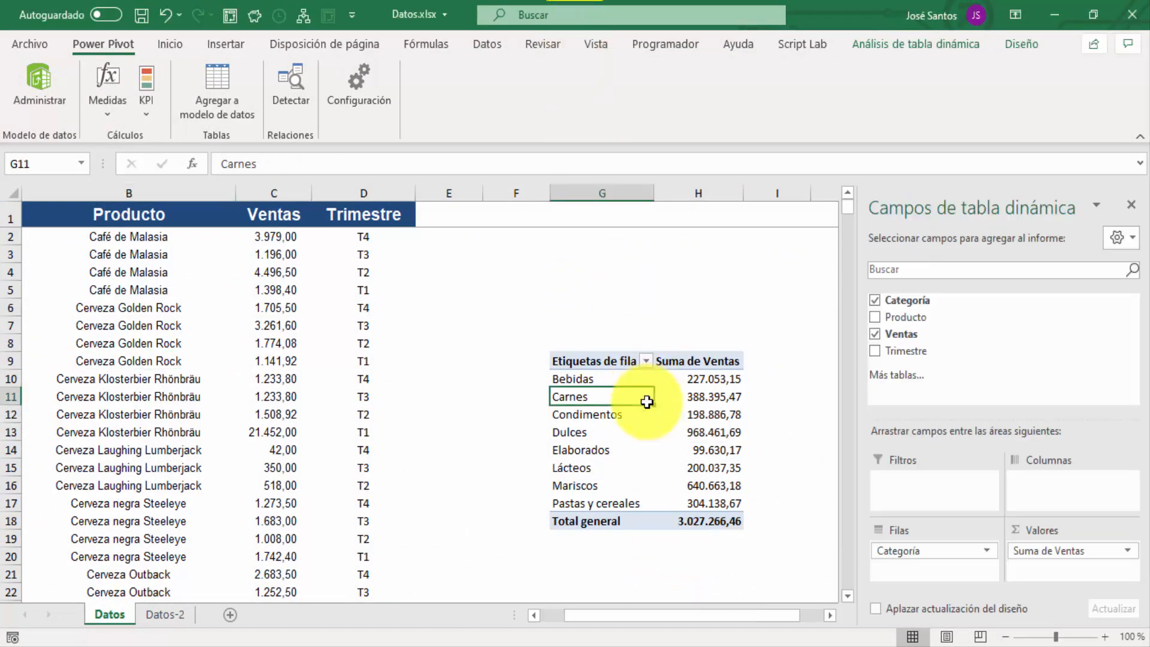
pyautogui.click(891, 42)
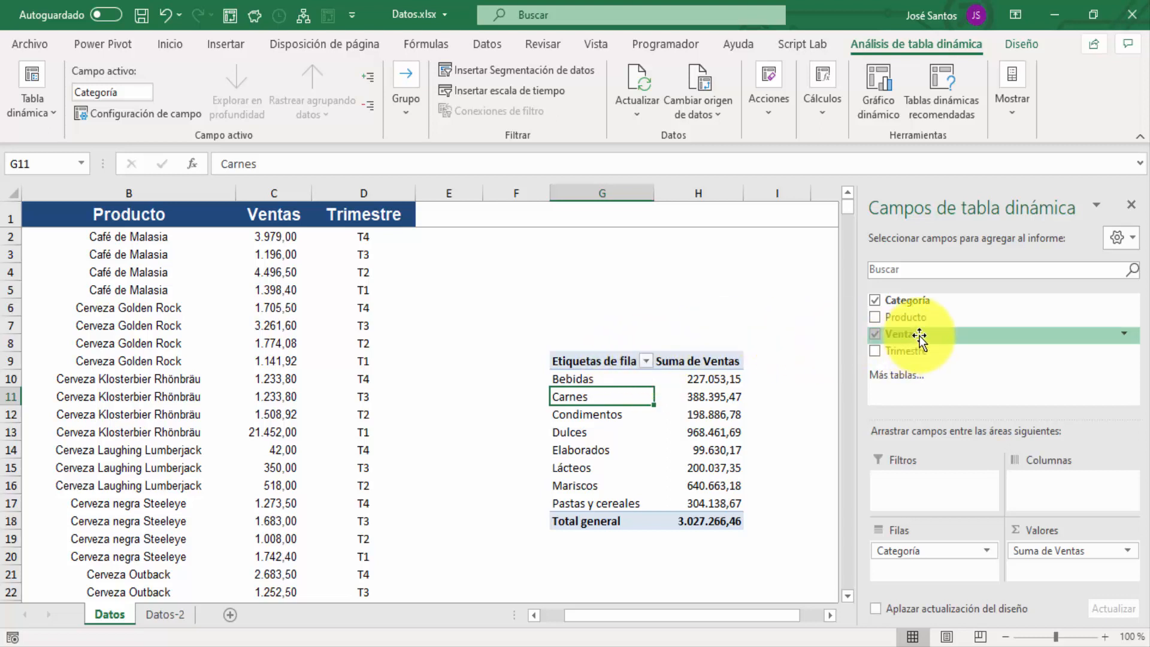
pyautogui.moveTo(914, 352); pyautogui.dragTo(919, 480)
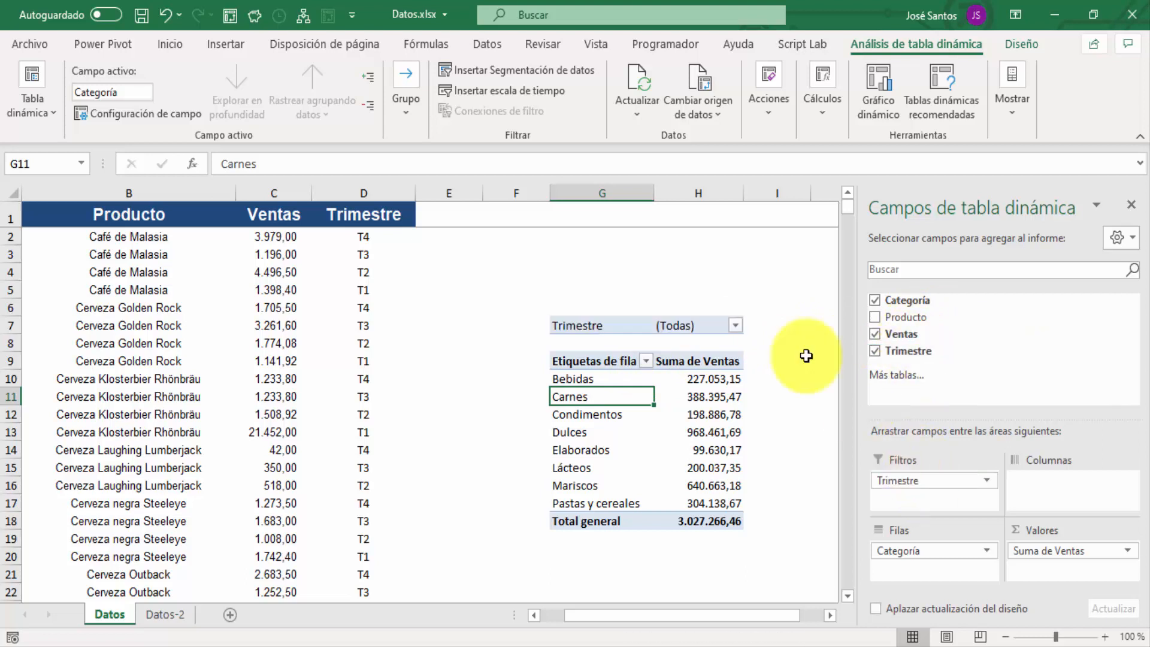
pyautogui.click(736, 325)
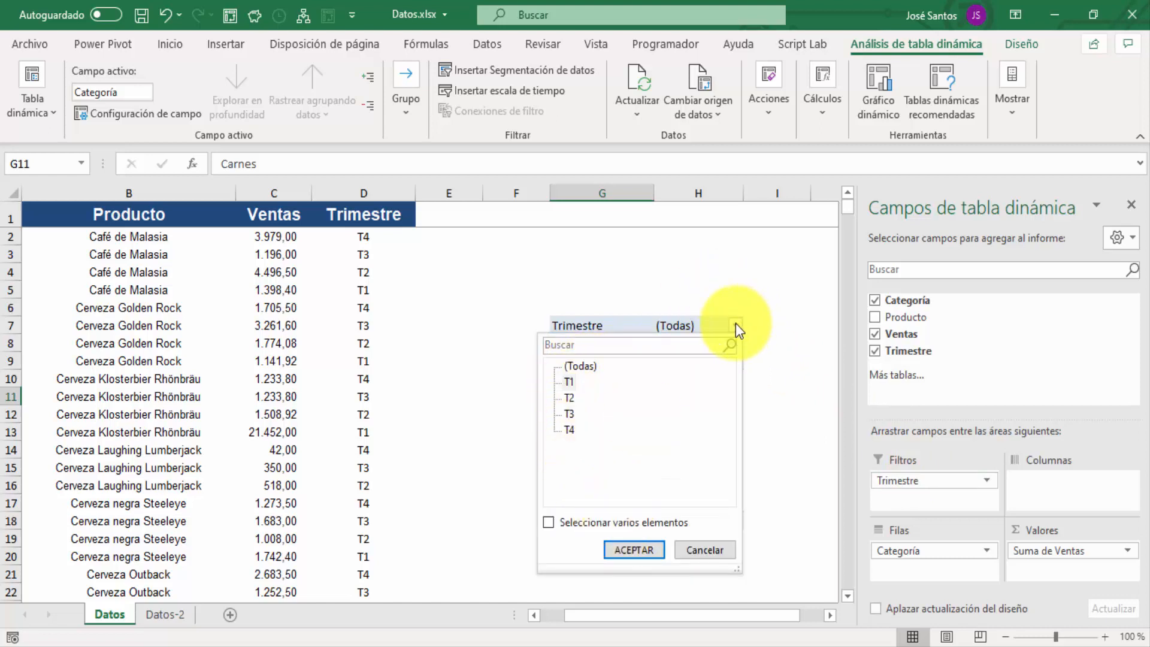
pyautogui.click(639, 548)
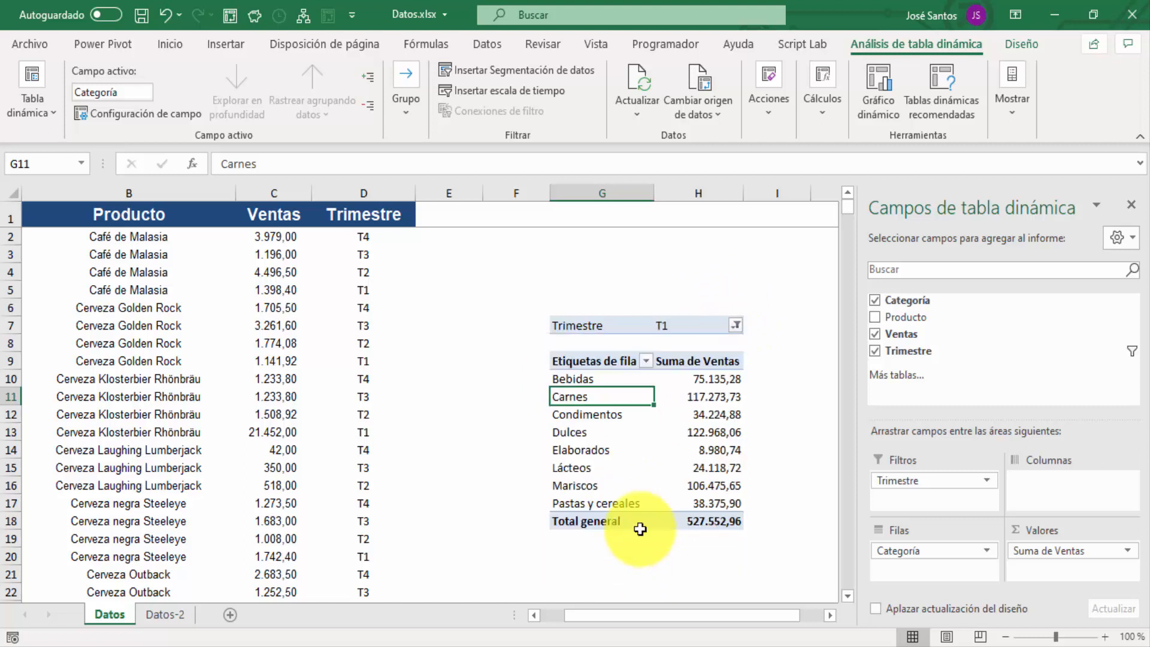
# Allow multiple items in the Trimestre filter and include T2 along with T1.
pyautogui.click(737, 326)
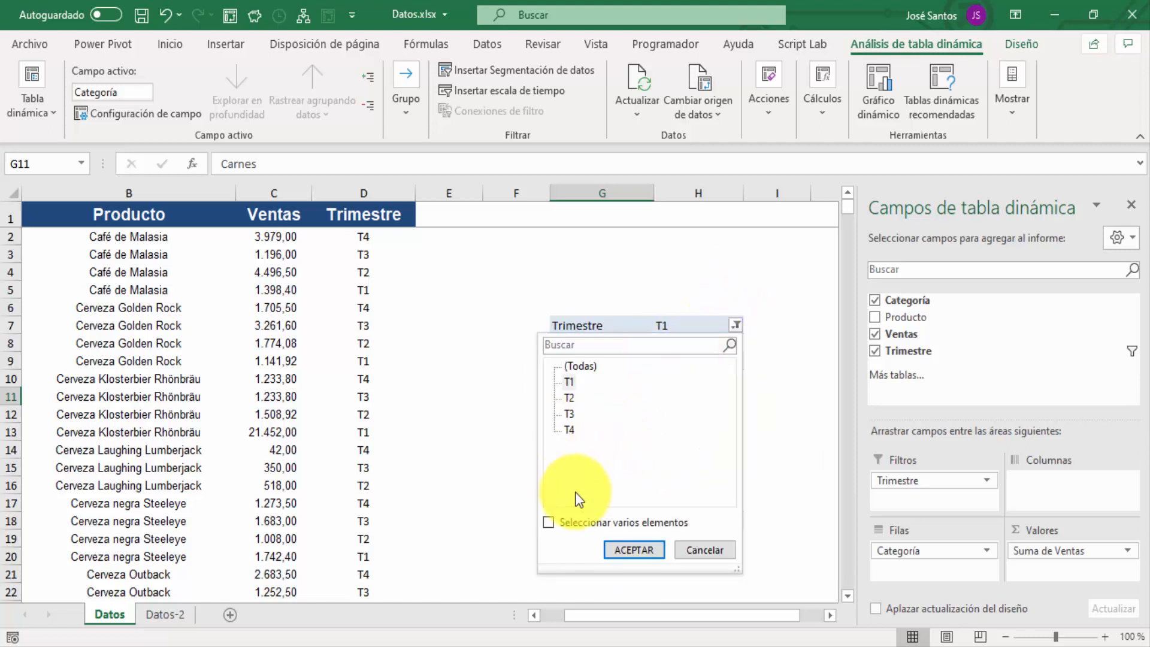
pyautogui.click(550, 522)
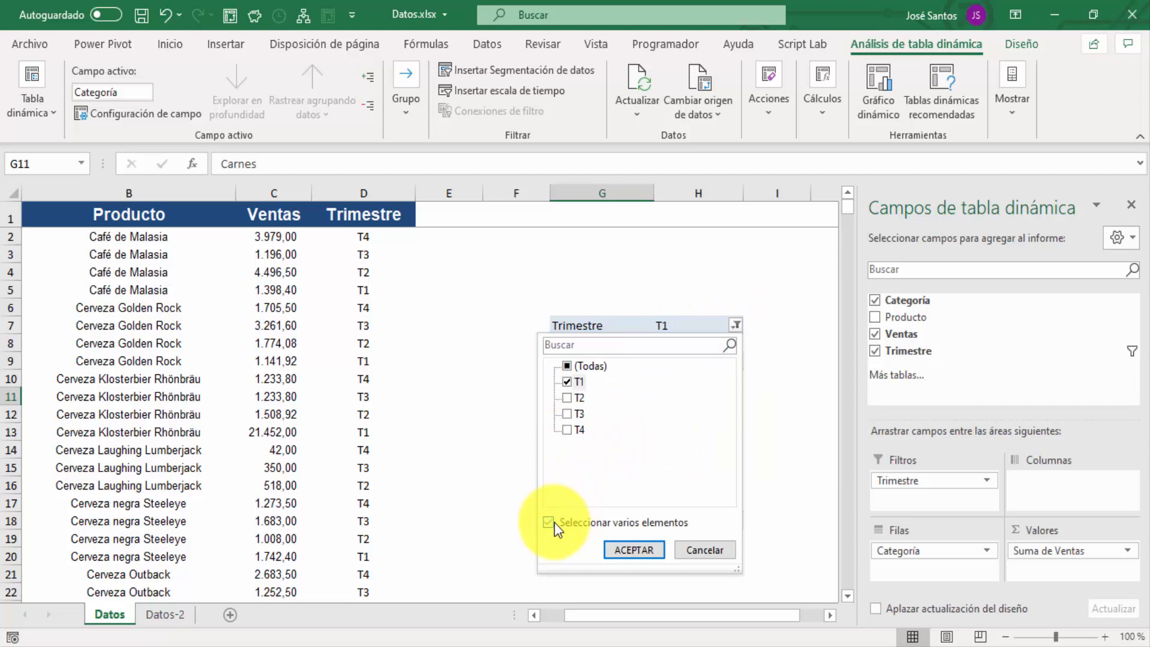
pyautogui.click(568, 398)
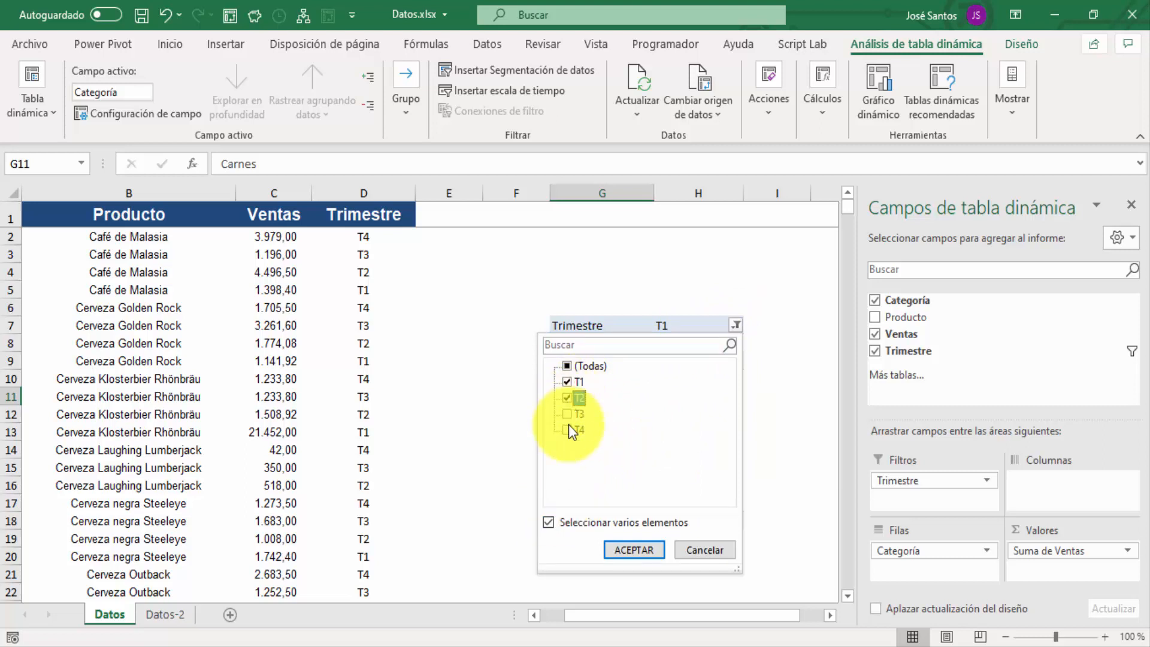
pyautogui.click(622, 545)
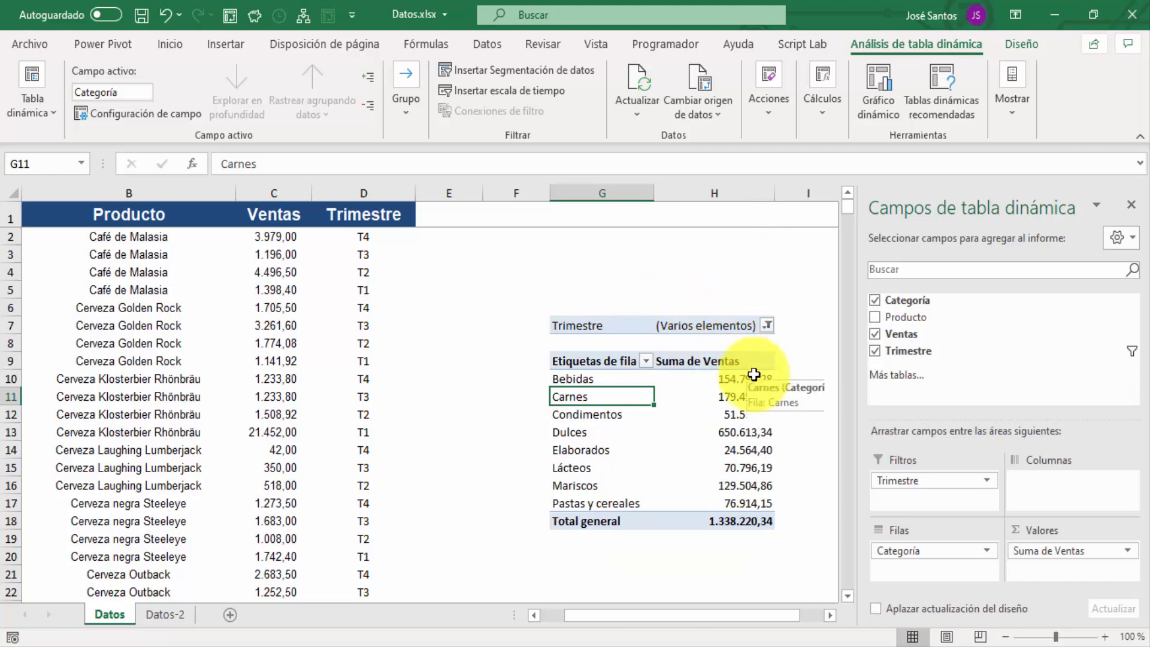
# Review which quarters are selected in the Trimestre filter and close it without changes.
pyautogui.click(767, 326)
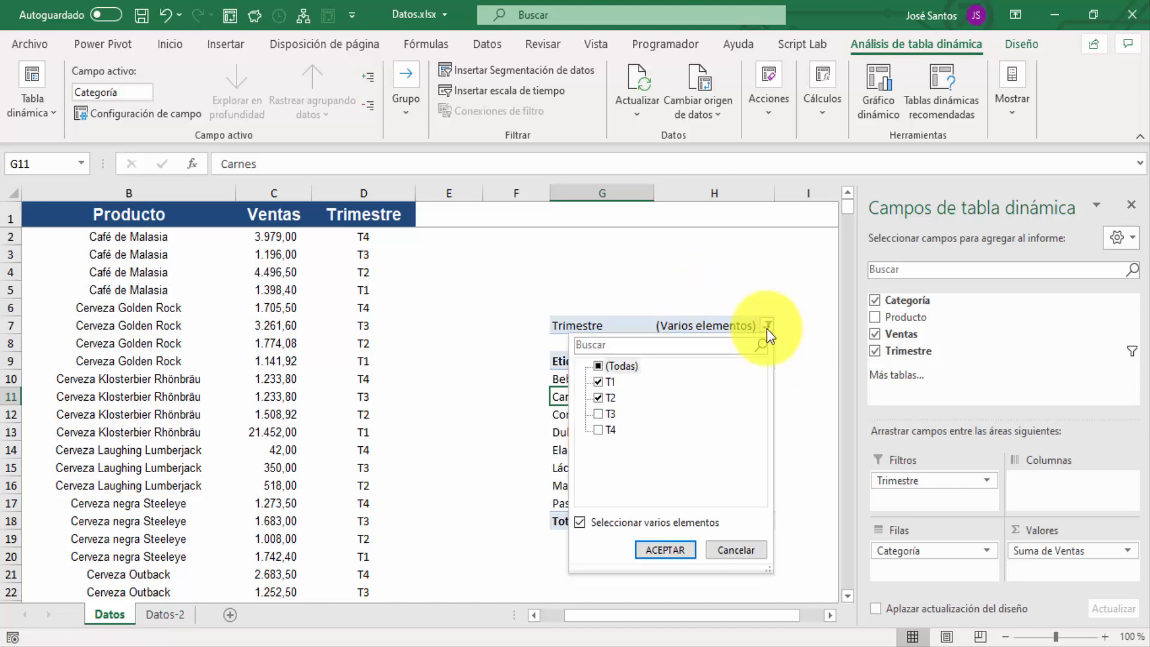
pyautogui.click(735, 267)
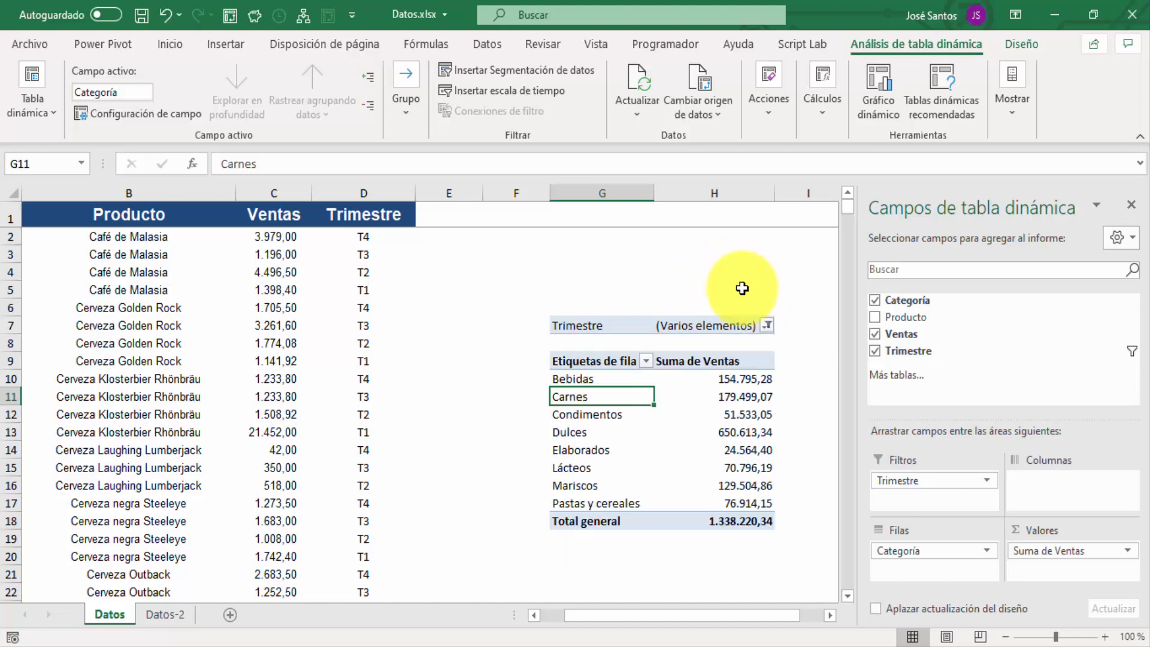
pyautogui.click(767, 326)
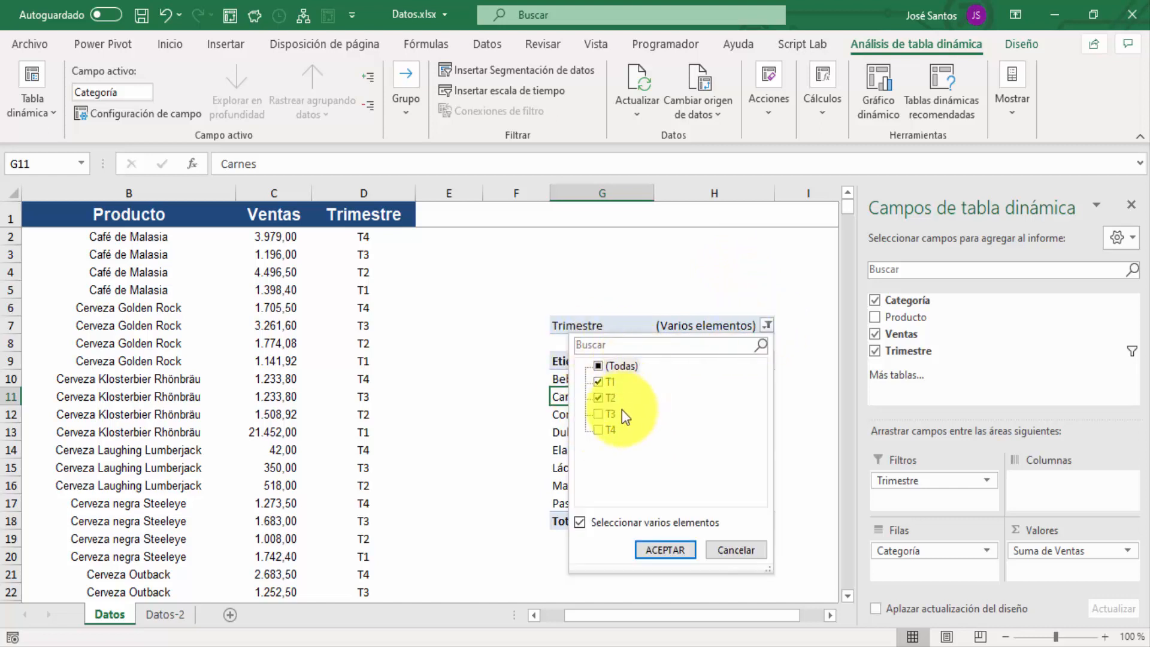
pyautogui.press('Escape')
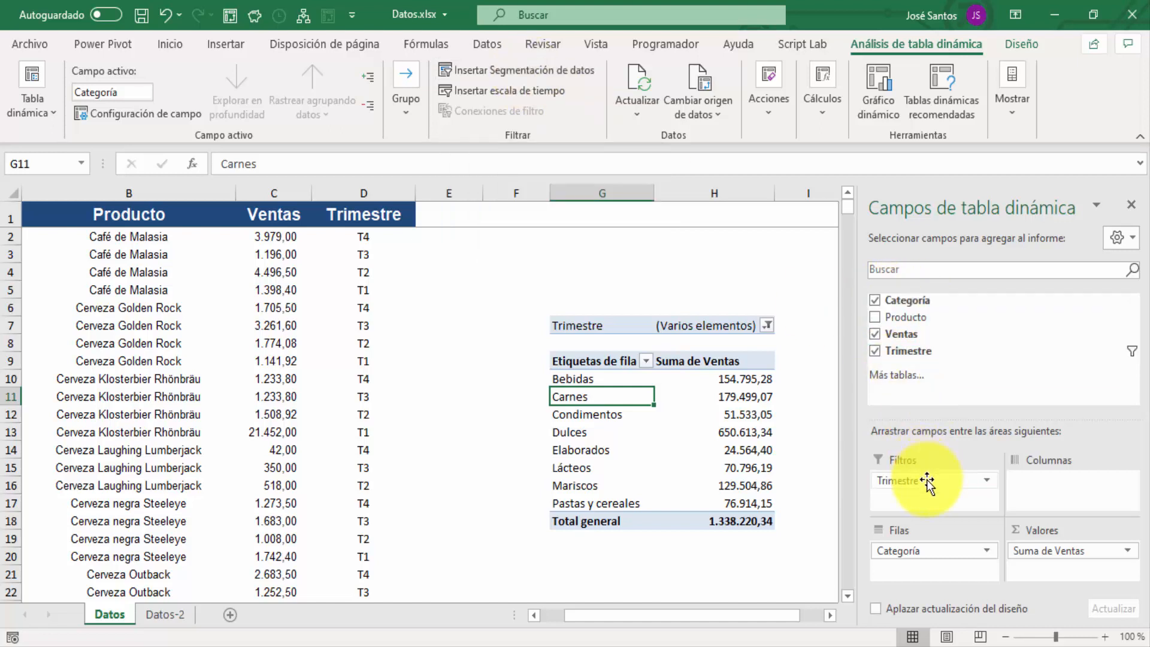
# Remove the Trimestre report filter from the pivot table and insert slicers for Categoría and Trimestre.
pyautogui.moveTo(932, 486); pyautogui.dragTo(695, 511)
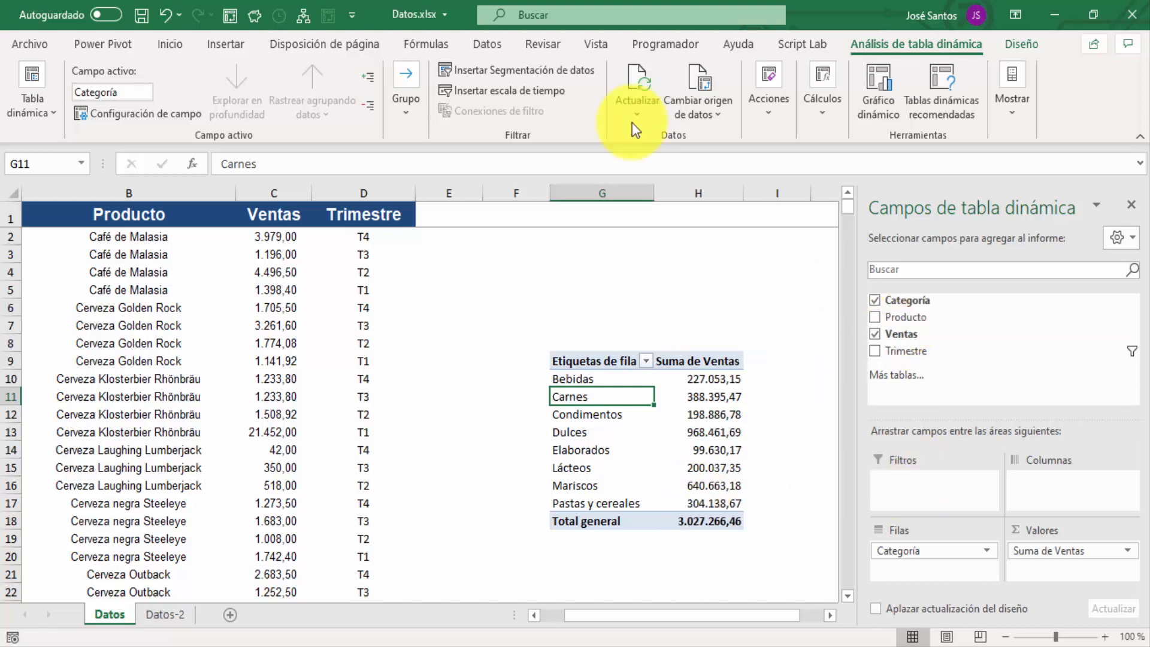
pyautogui.click(504, 70)
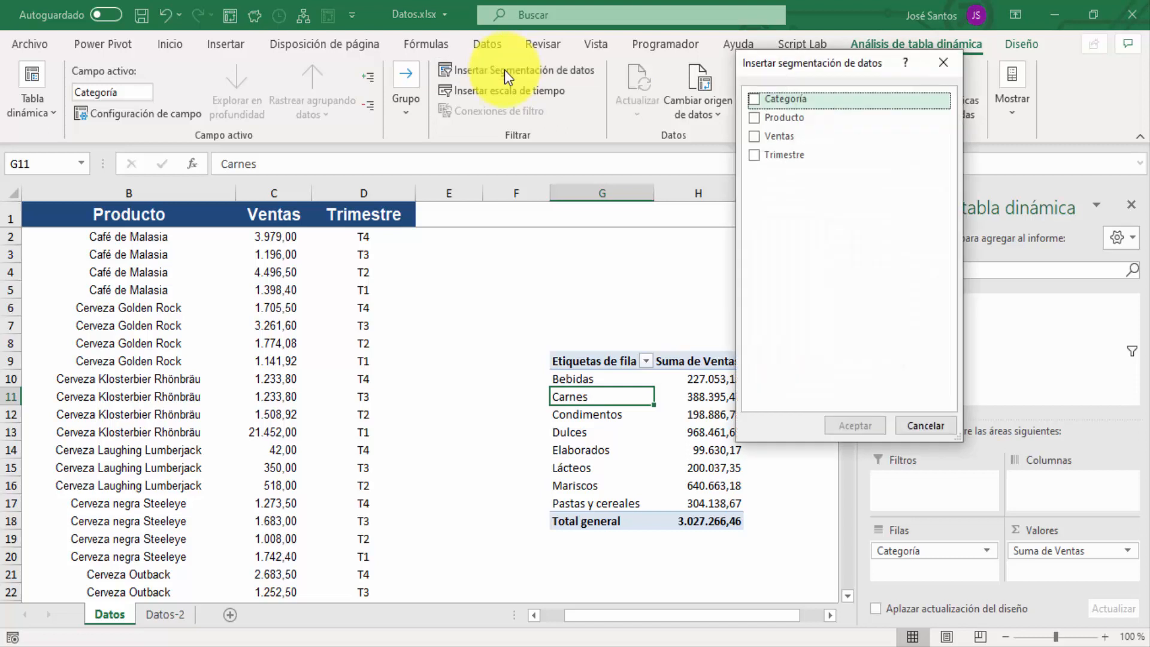
pyautogui.moveTo(823, 67); pyautogui.dragTo(372, 177)
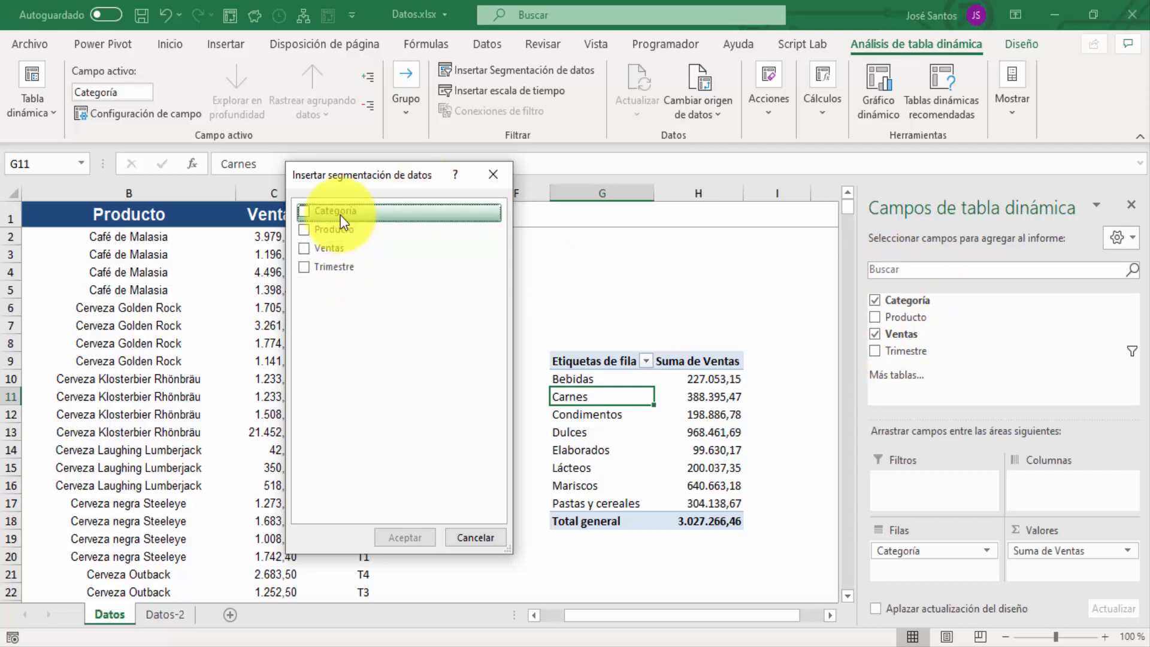
pyautogui.click(306, 210)
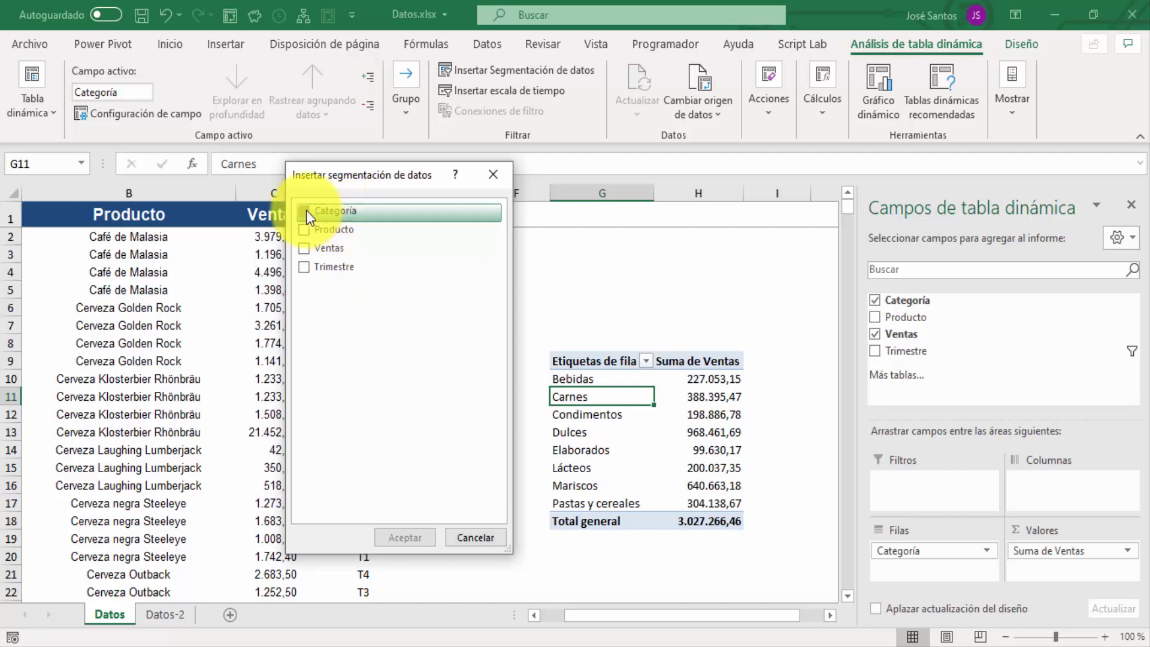
pyautogui.click(307, 267)
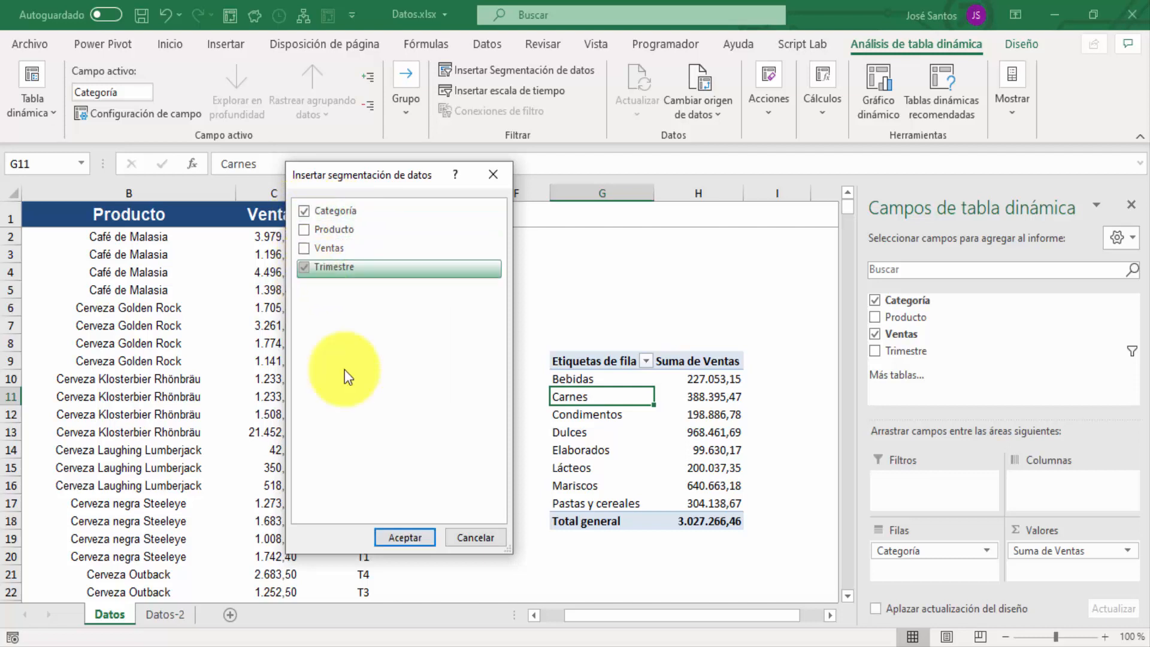
pyautogui.click(408, 536)
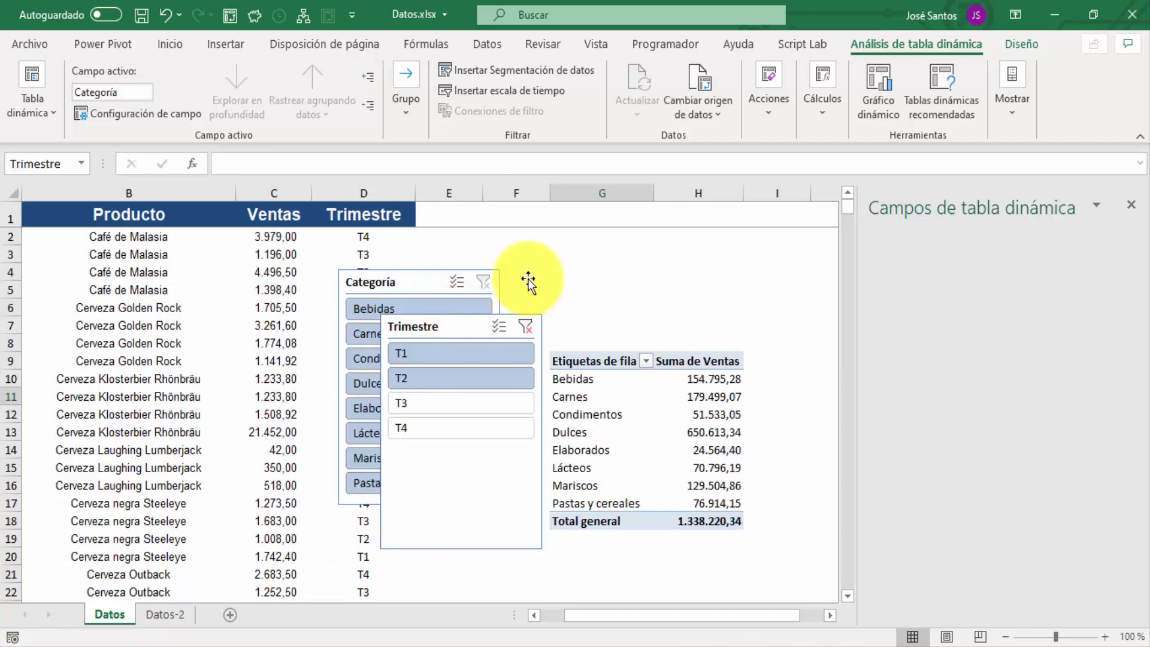
# Delete the Categoría slicer and place the Trimestre slicer between the source data and the pivot table.
pyautogui.click(611, 244)
pyautogui.click(499, 325)
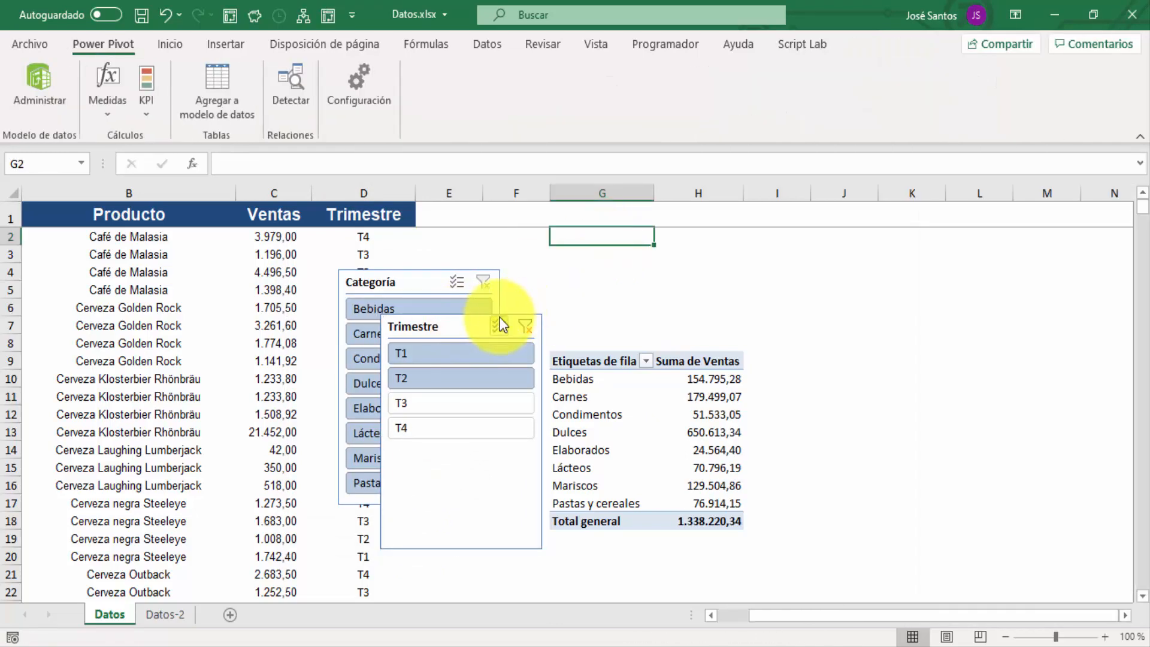
pyautogui.click(660, 266)
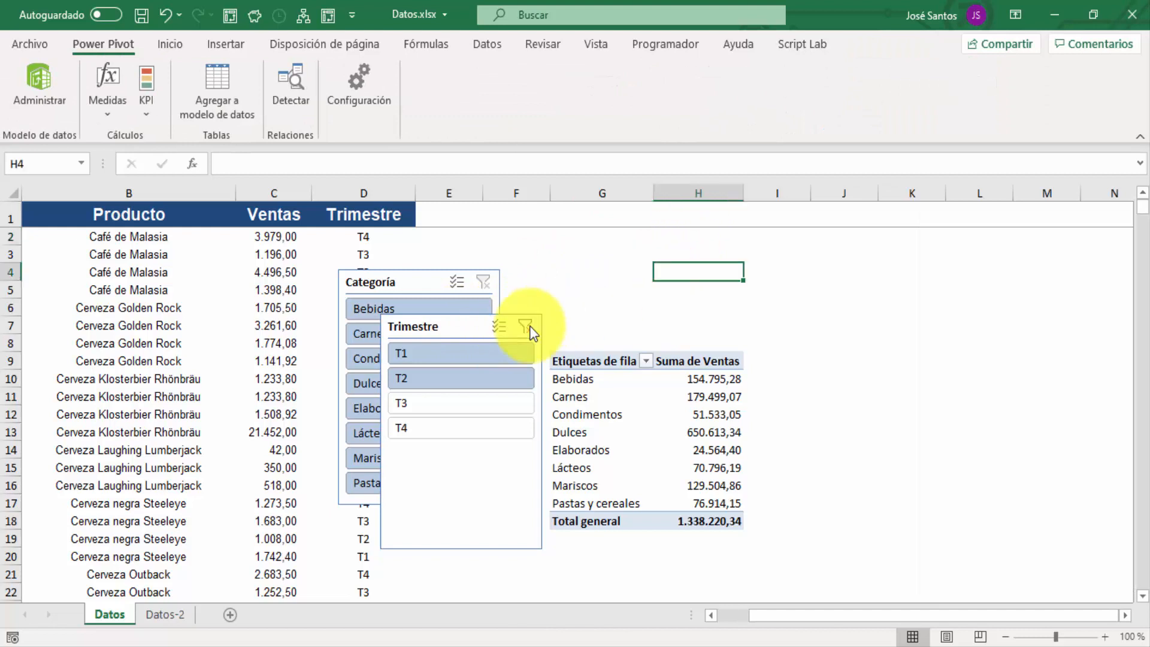
pyautogui.moveTo(469, 320); pyautogui.dragTo(638, 272)
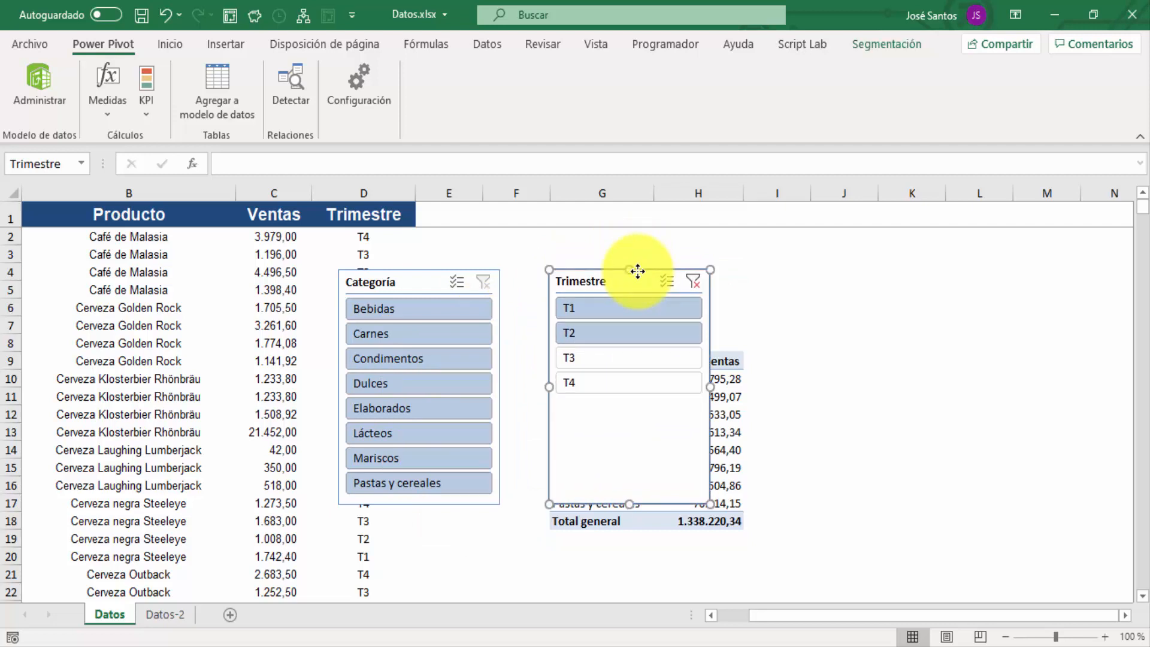
pyautogui.click(418, 275)
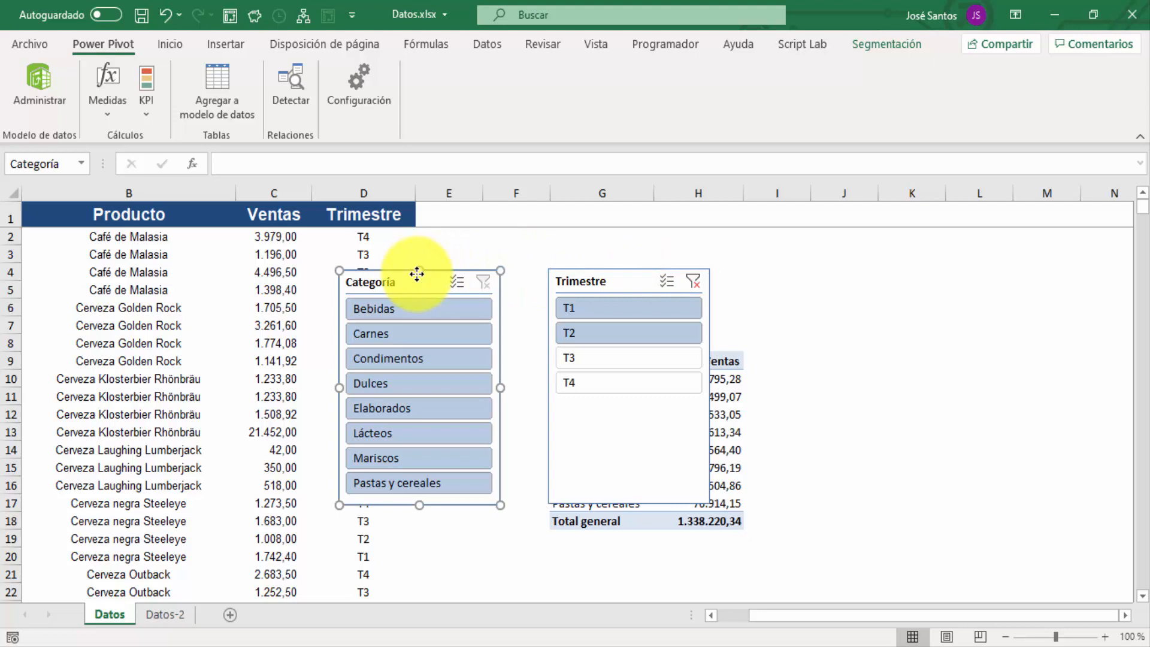
pyautogui.press('Delete')
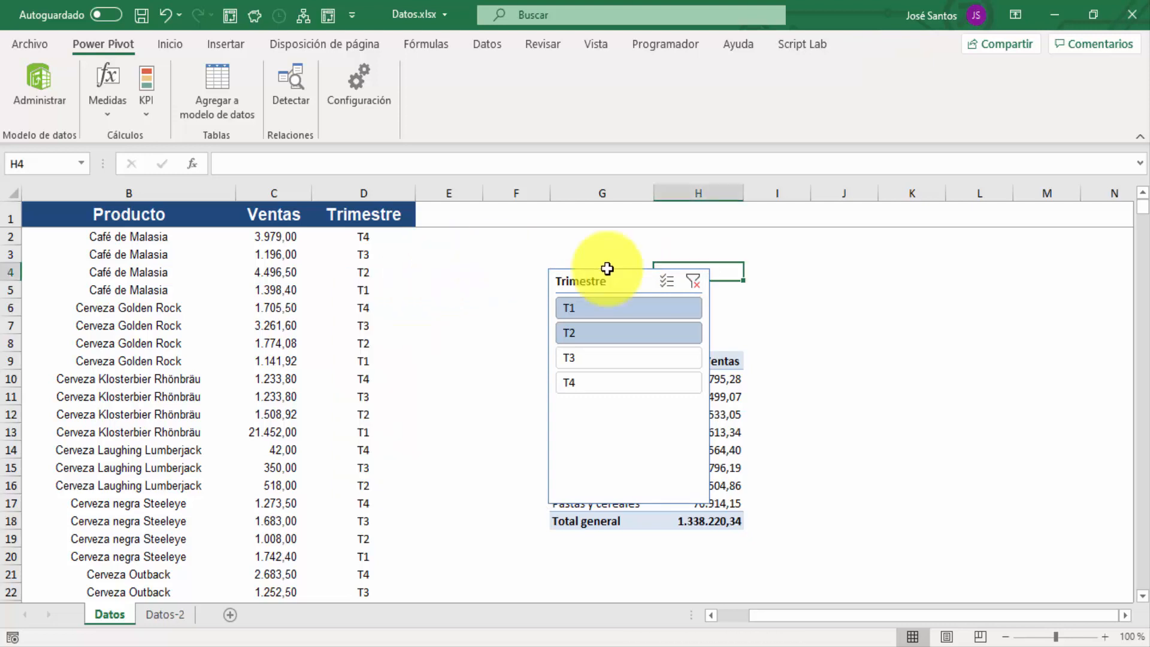
pyautogui.moveTo(608, 273); pyautogui.dragTo(427, 277)
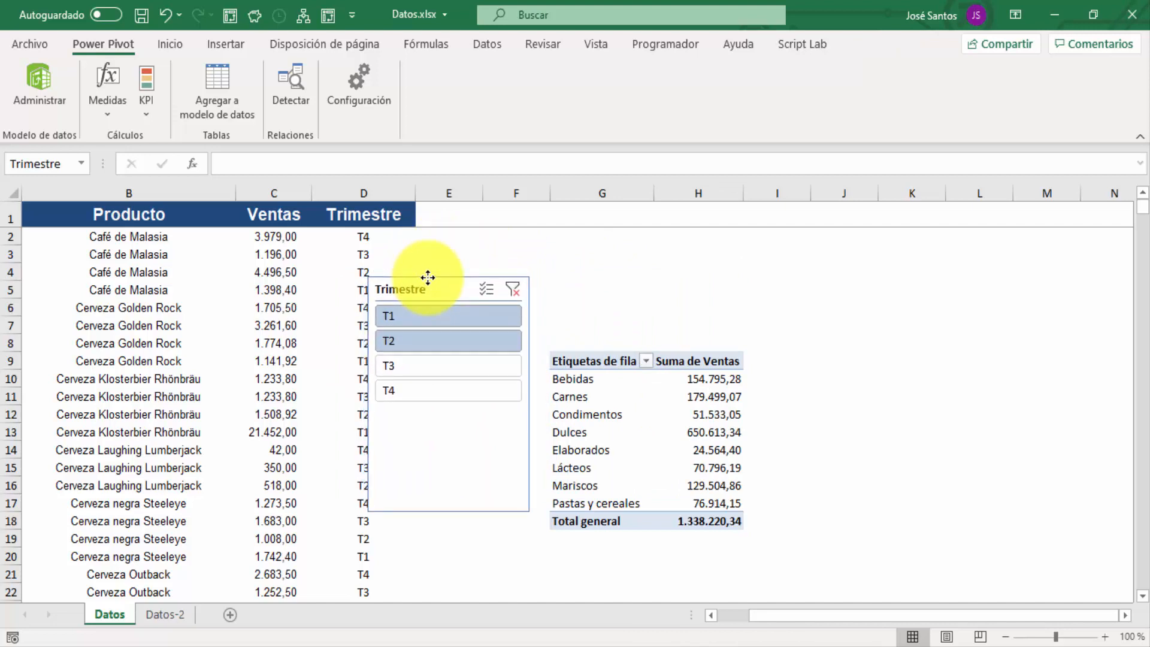
pyautogui.click(593, 250)
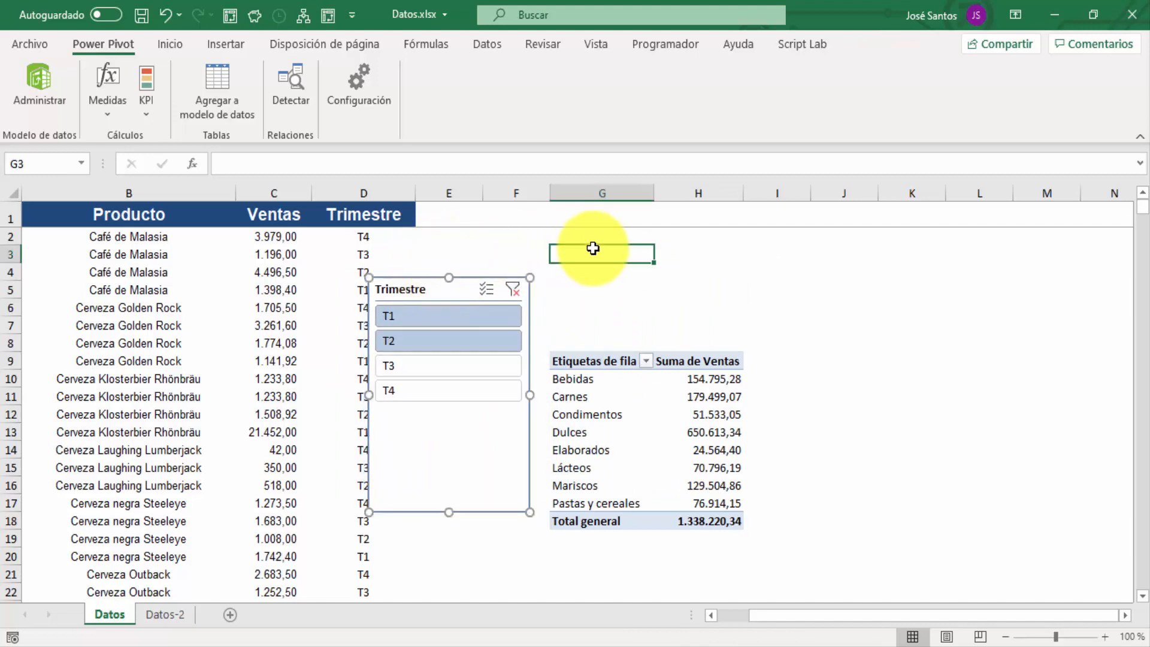
# Filter the pivot table by single quarters in the Trimestre slicer, switching between T1 and T2 before T3 and T4.
pyautogui.click(465, 316)
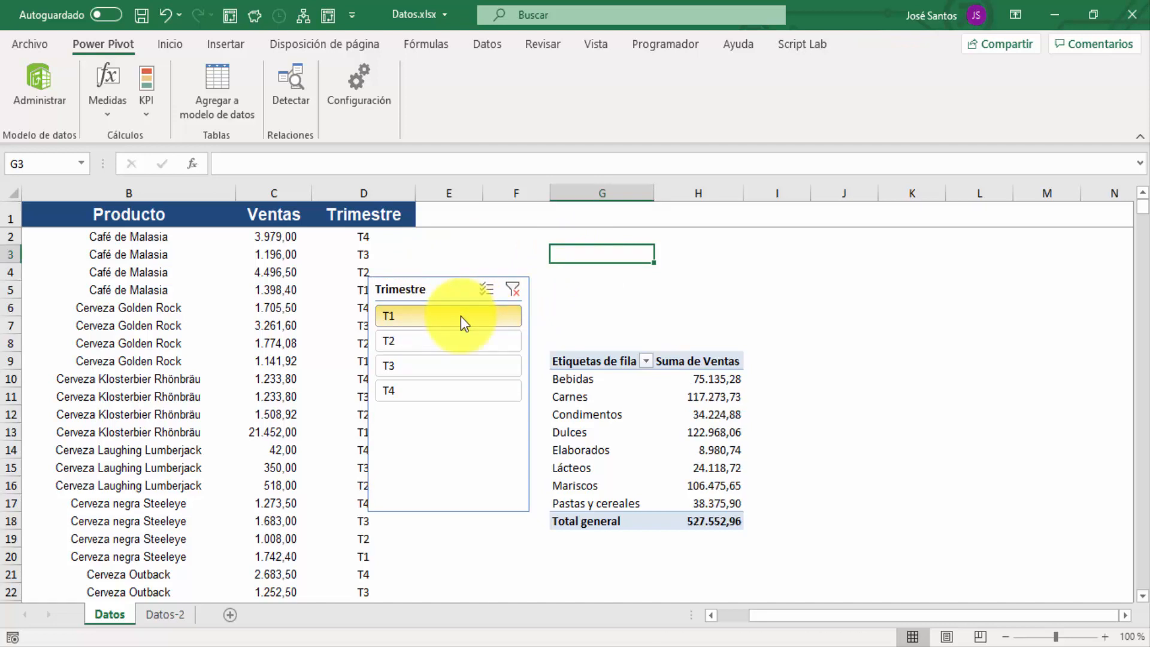
pyautogui.click(463, 341)
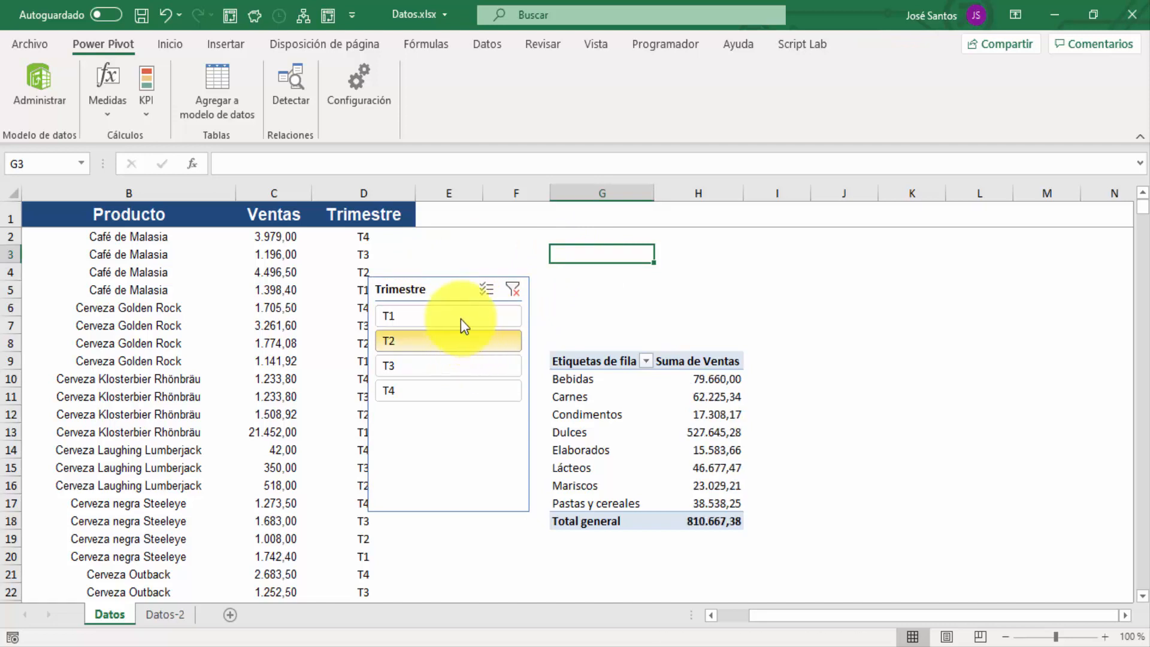
pyautogui.click(461, 319)
pyautogui.click(461, 340)
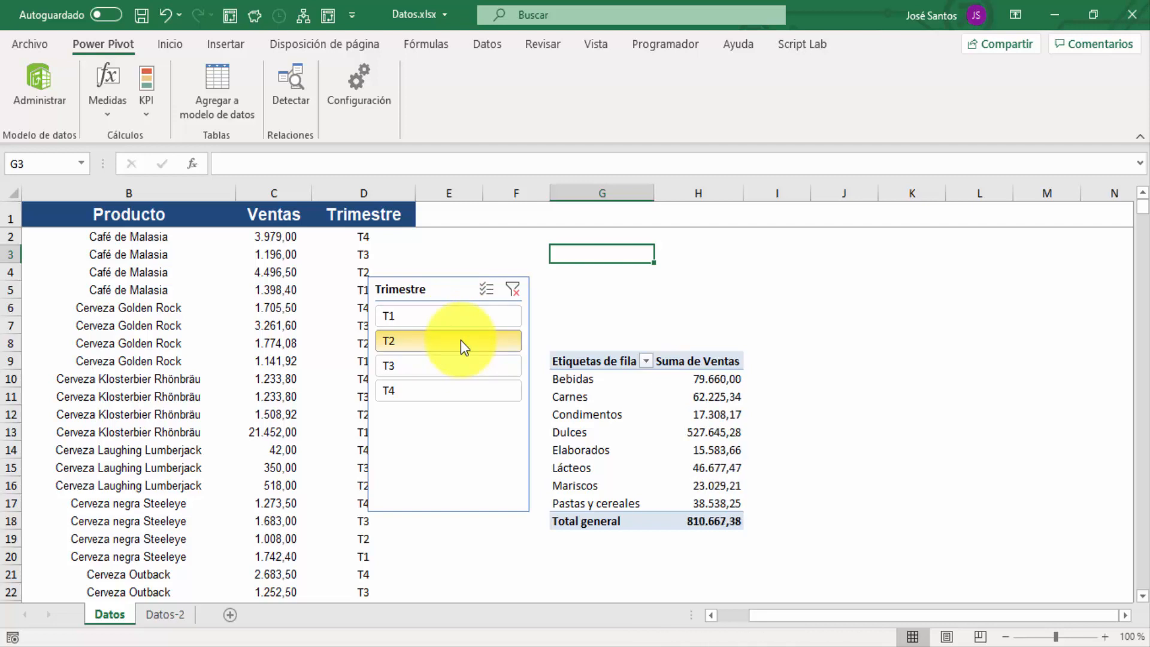
pyautogui.click(469, 375)
pyautogui.click(473, 393)
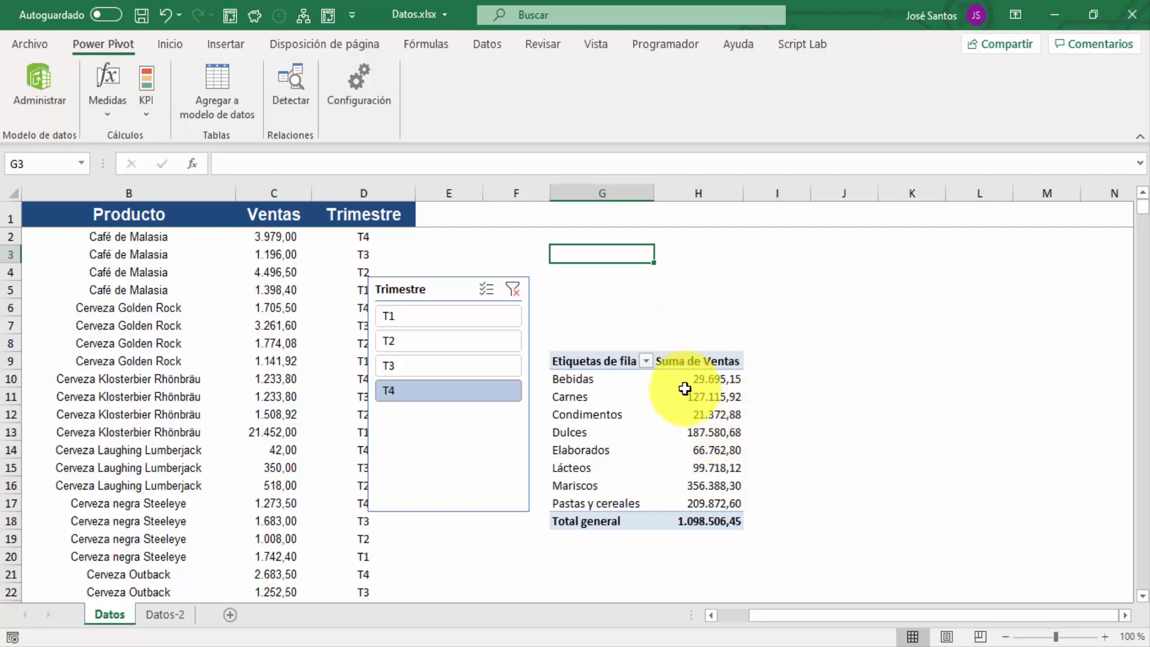
# View the row labels filter list without changing it, and filter by T1, T2, T3 and T4 in turn with the Trimestre slicer.
pyautogui.click(646, 361)
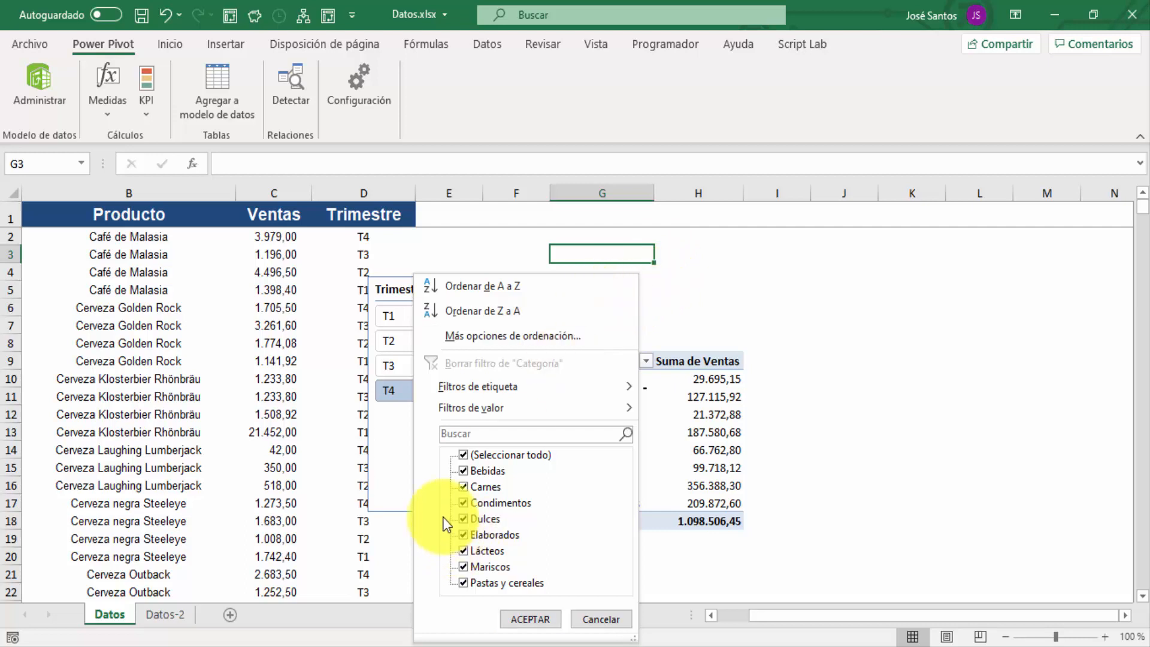
pyautogui.press('Escape')
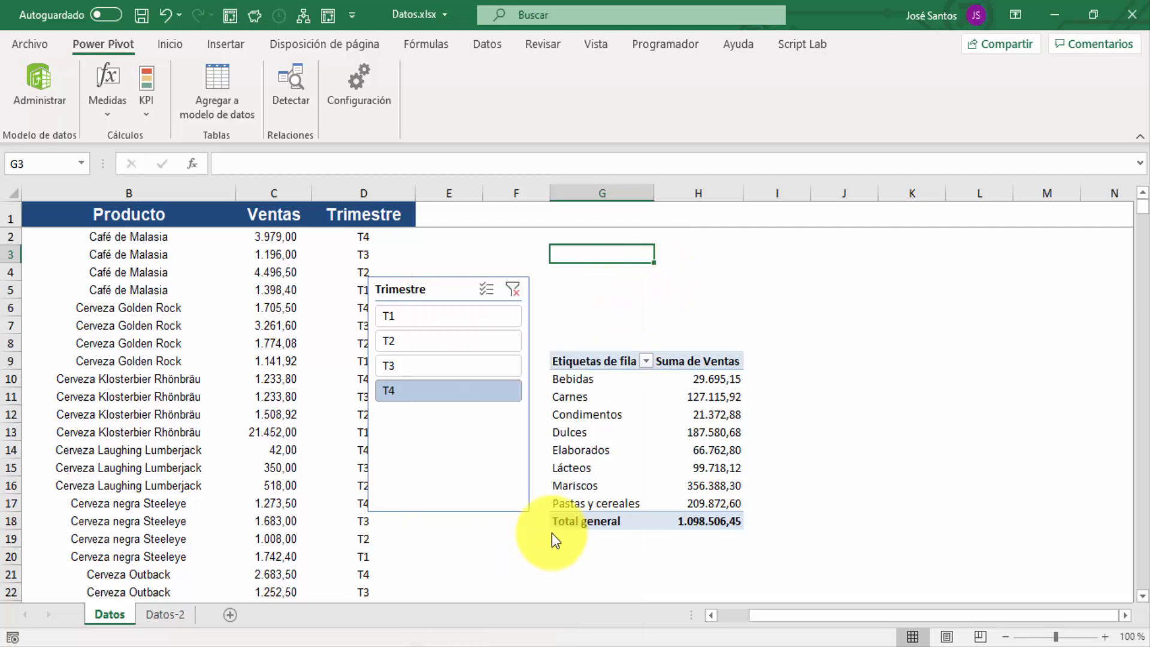
pyautogui.click(457, 315)
pyautogui.click(462, 343)
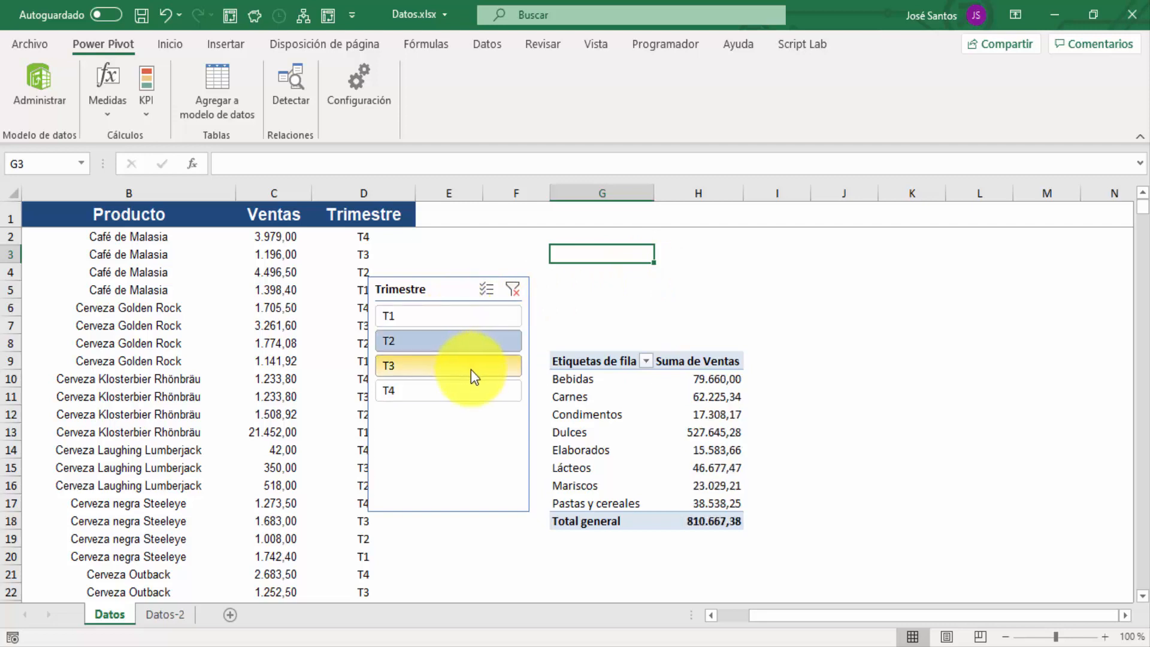
pyautogui.click(472, 370)
pyautogui.click(476, 394)
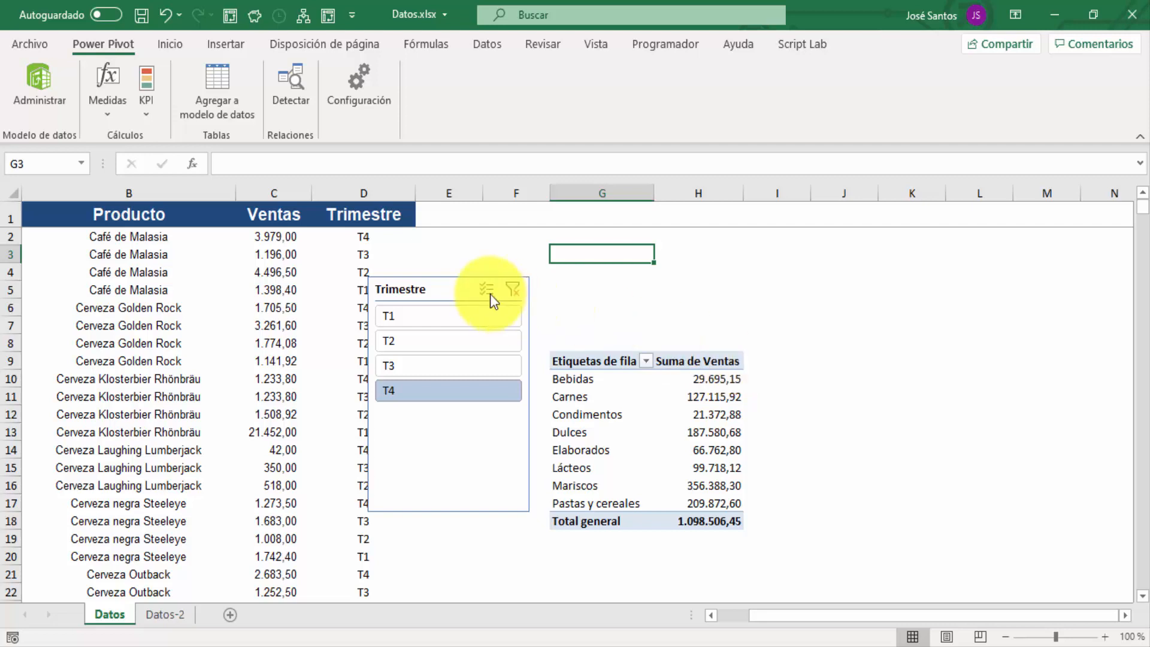
# Switch the Trimestre slicer between T1 and T2, and filter the pivot table to the non-adjacent quarters T1 and T3.
pyautogui.click(476, 321)
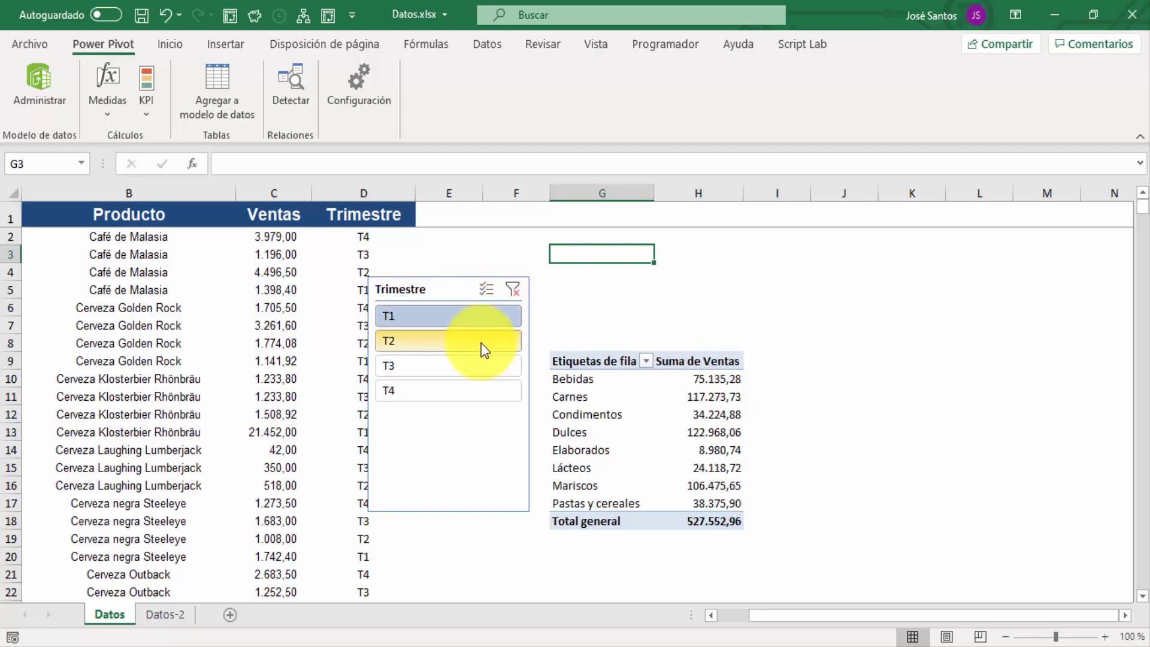
pyautogui.click(480, 342)
pyautogui.click(465, 314)
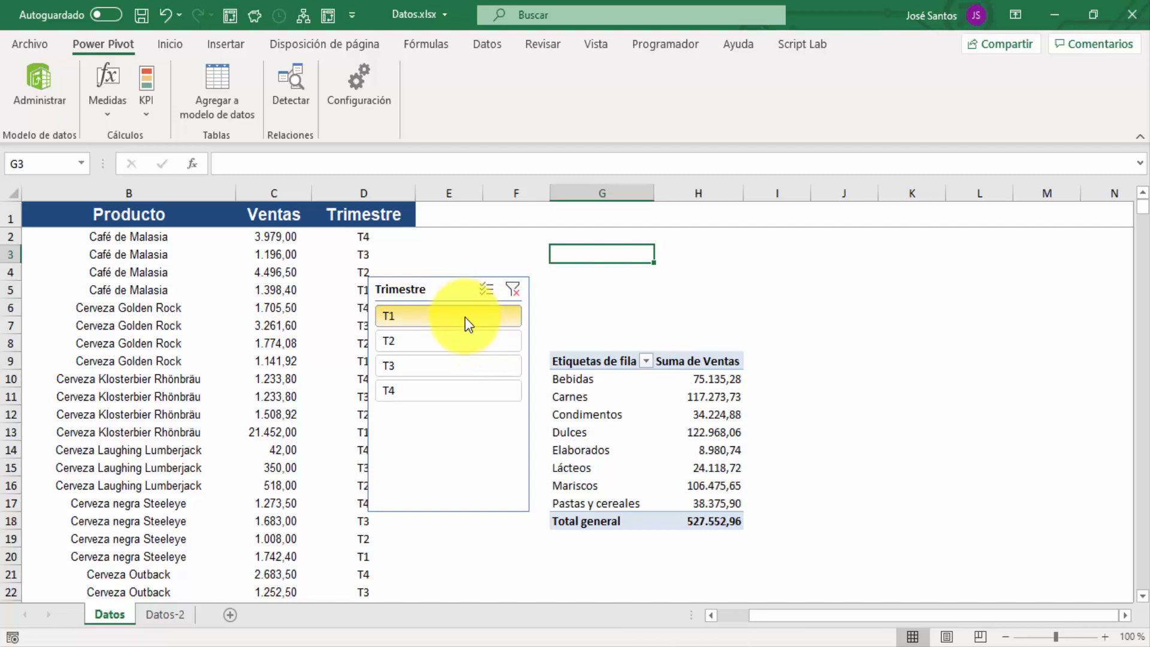
pyautogui.keyDown('ctrl'); pyautogui.click(475, 365); pyautogui.keyUp('ctrl')
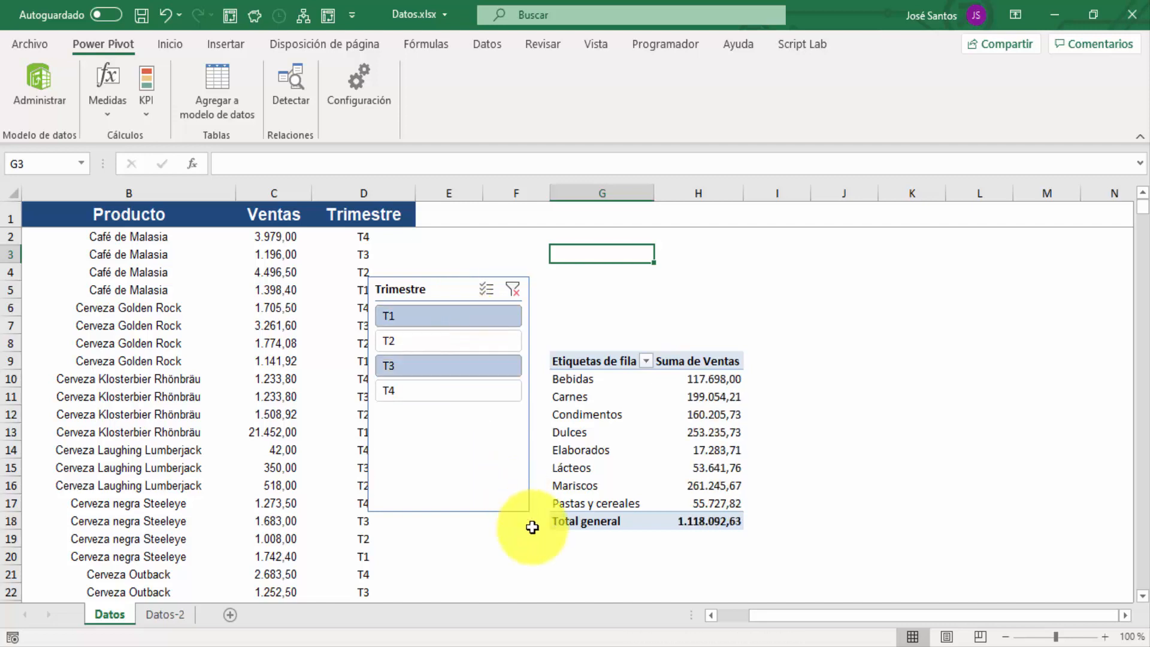
# Filter the pivot table to the consecutive quarters T1 through T3 with the Trimestre slicer.
pyautogui.click(434, 318)
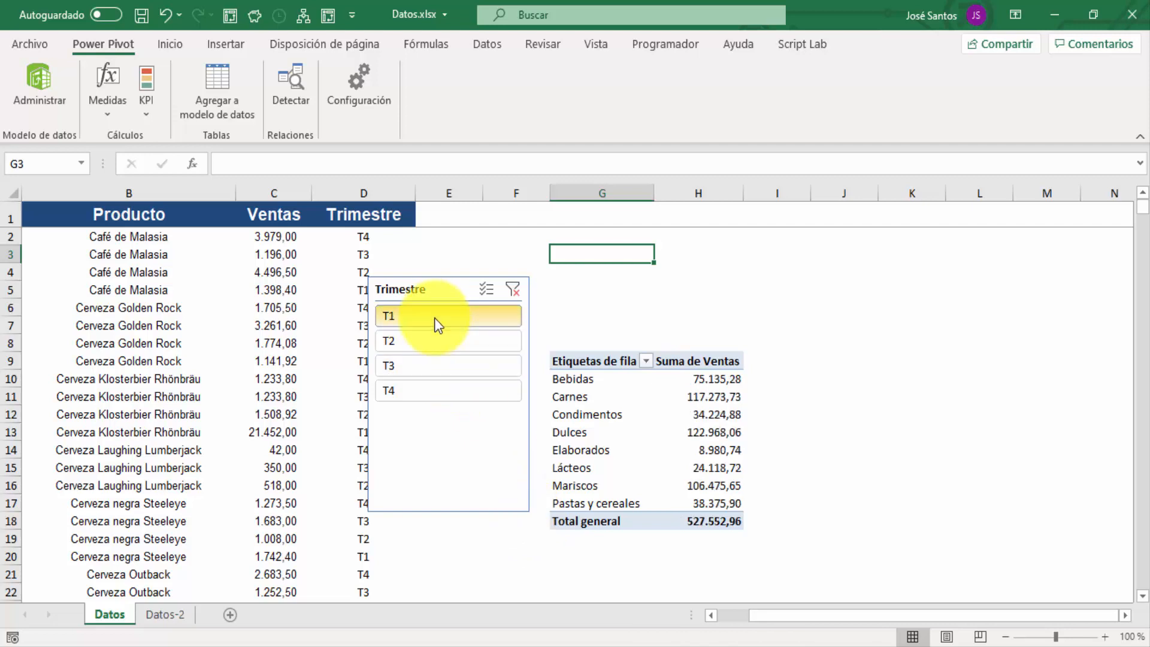
pyautogui.keyDown('shift'); pyautogui.click(443, 365); pyautogui.keyUp('shift')
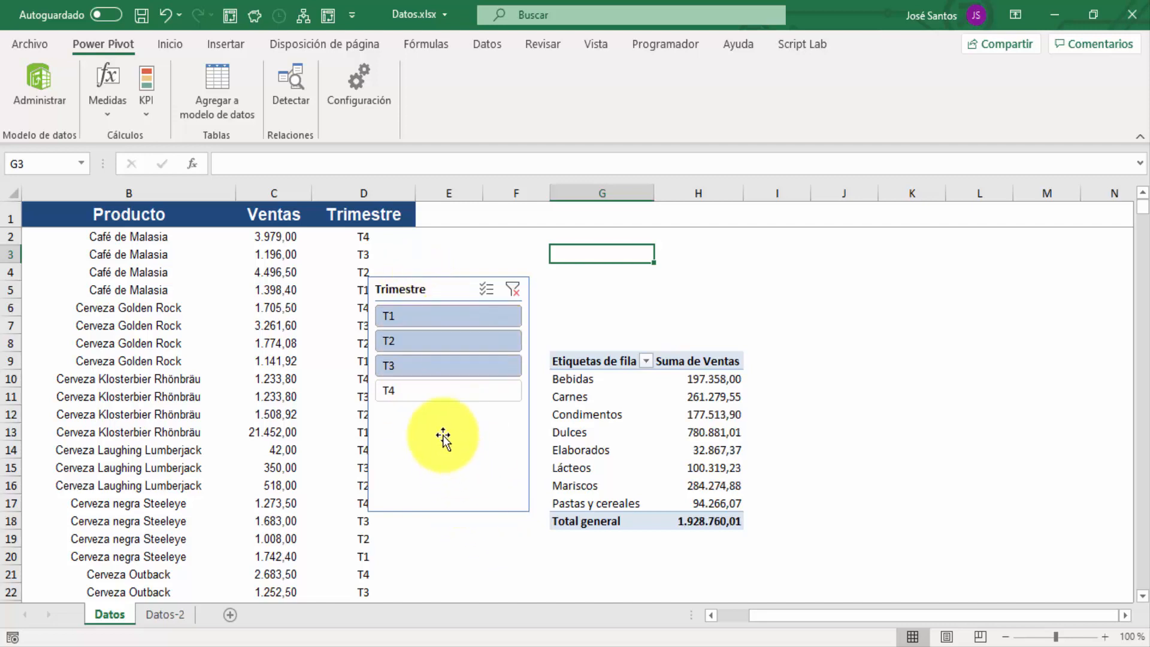
pyautogui.click(839, 306)
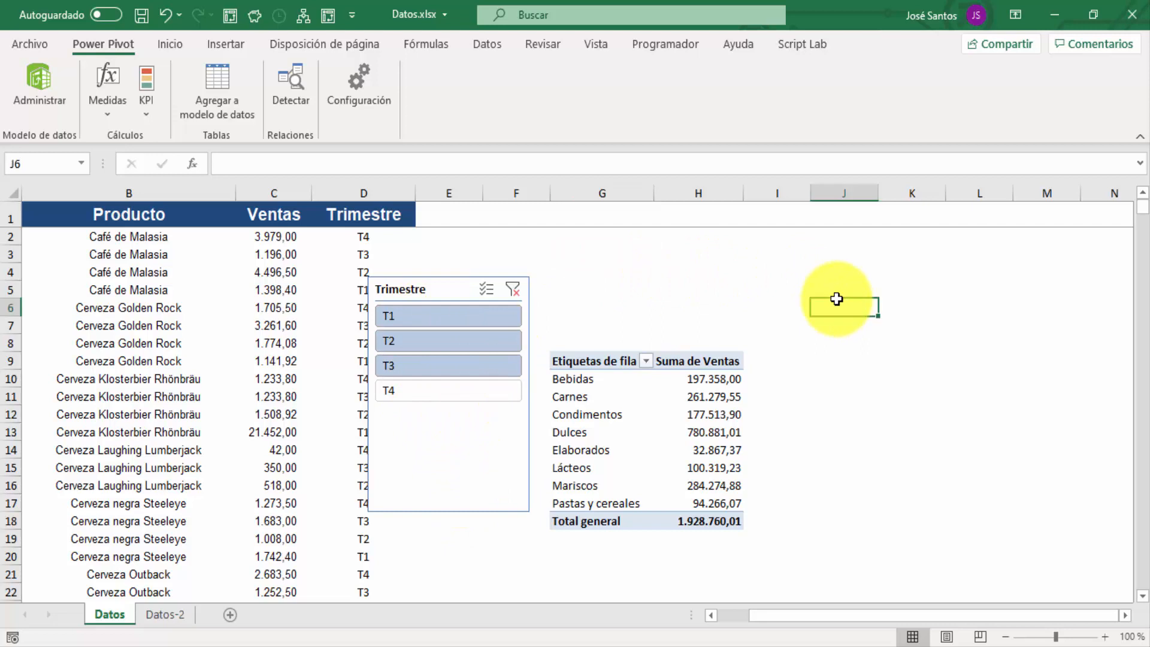
# Select all quarters from T1 to T4 in the Trimestre slicer and exclude only T2.
pyautogui.click(459, 314)
pyautogui.keyDown('shift'); pyautogui.click(487, 389); pyautogui.keyUp('shift')
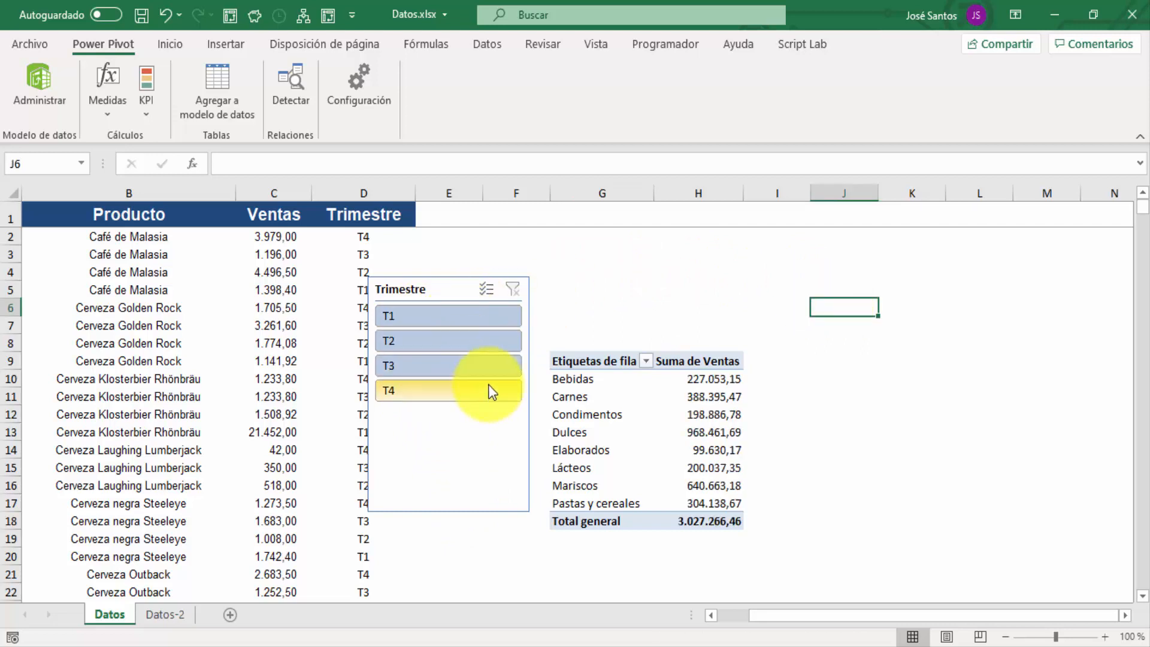
pyautogui.keyDown('ctrl'); pyautogui.click(458, 344); pyautogui.keyUp('ctrl')
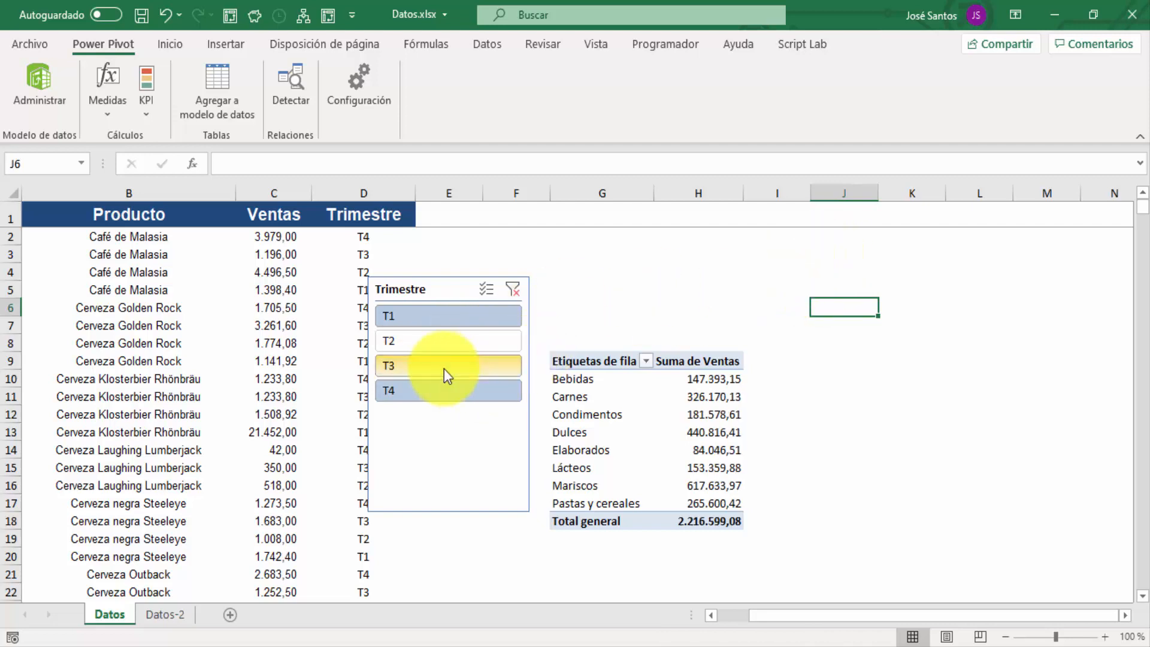
# Practise selecting non-adjacent empty cells beside the pivot table, first I2, J5, K8 and J10, and finally J3, J6, L5, L9 and J10.
pyautogui.click(767, 238)
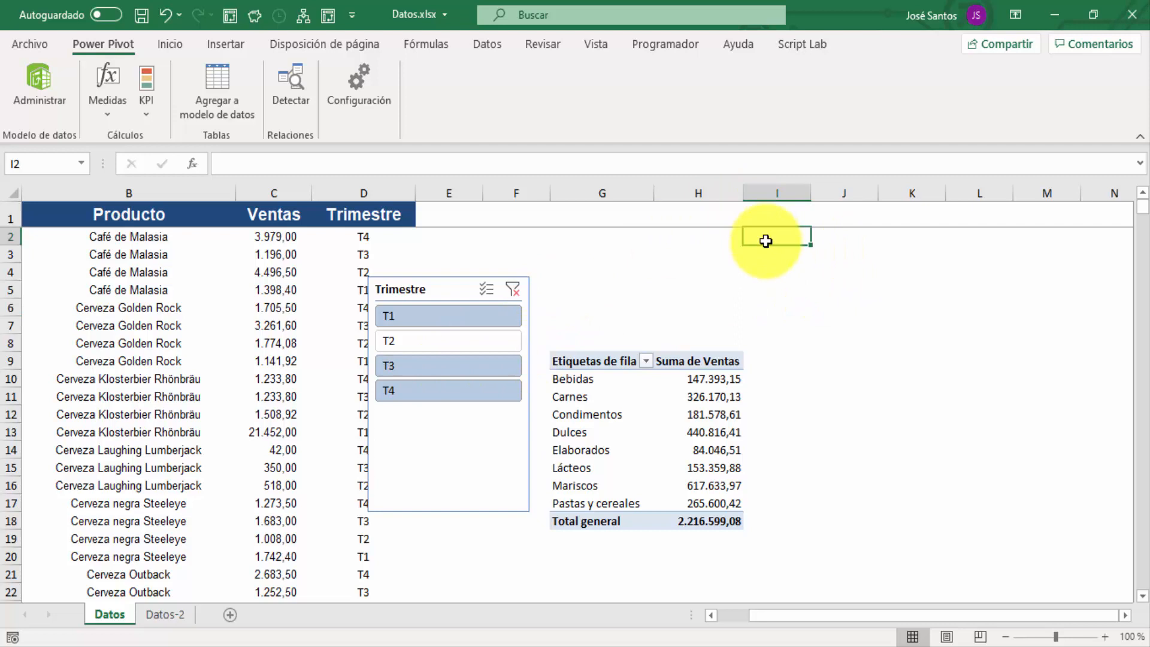
pyautogui.keyDown('ctrl'); pyautogui.click(867, 284); pyautogui.keyUp('ctrl')
pyautogui.keyDown('ctrl'); pyautogui.click(903, 337); pyautogui.keyUp('ctrl')
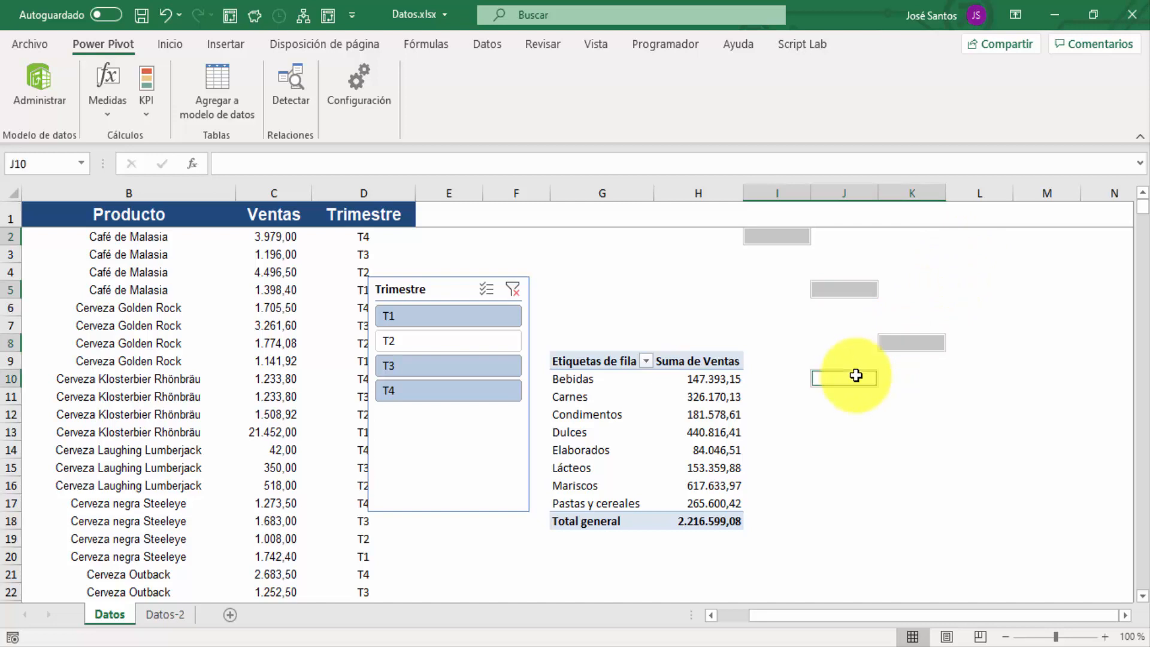
pyautogui.click(832, 309)
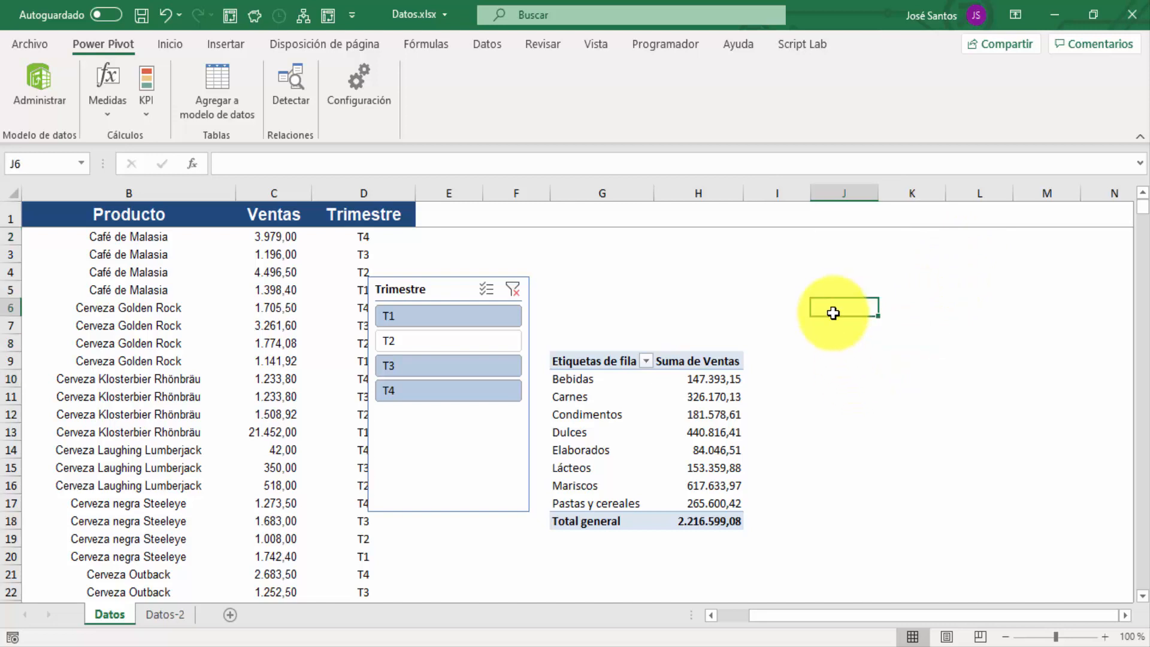
pyautogui.click(827, 253)
pyautogui.keyDown('ctrl'); pyautogui.click(859, 308); pyautogui.keyUp('ctrl')
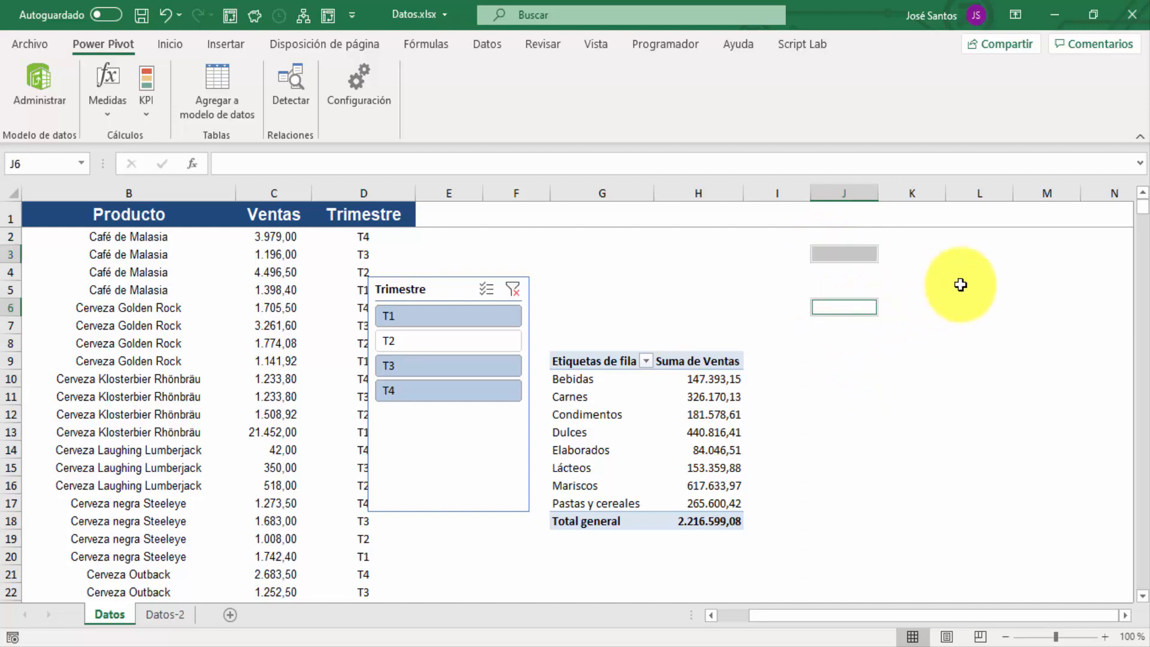
pyautogui.keyDown('ctrl'); pyautogui.click(968, 288); pyautogui.keyUp('ctrl')
pyautogui.keyDown('ctrl'); pyautogui.click(972, 357); pyautogui.keyUp('ctrl')
pyautogui.keyDown('ctrl'); pyautogui.click(864, 380); pyautogui.keyUp('ctrl')
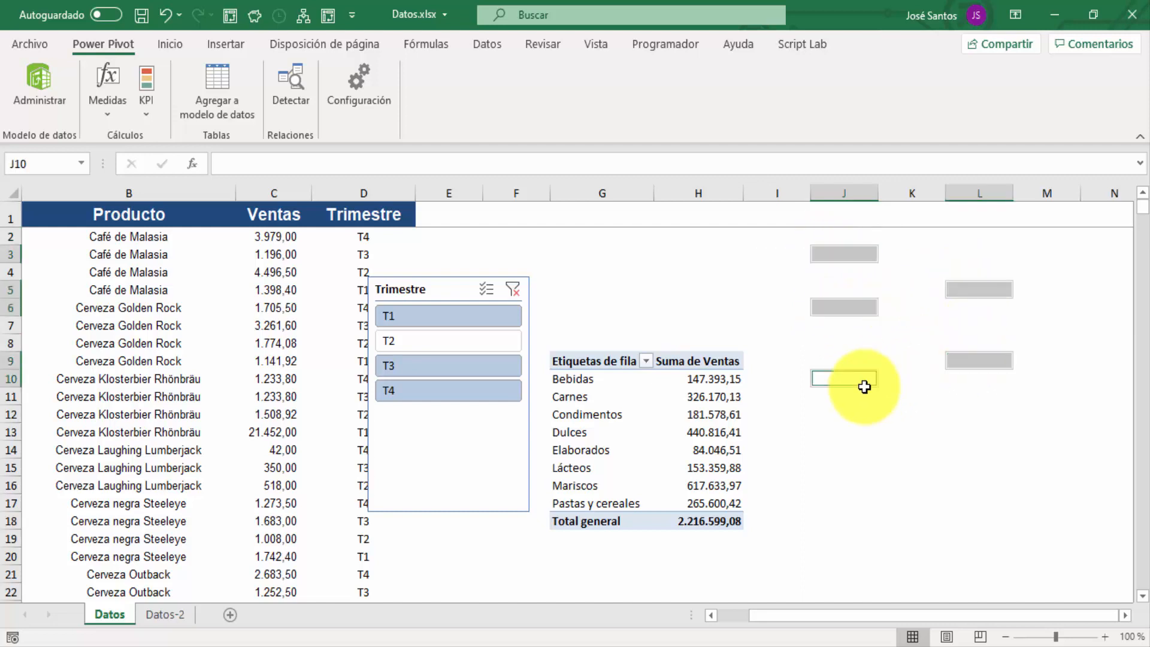
# Filter the pivot table to quarters T1 and T3 with the Trimestre slicer, and change the filter to the consecutive range T1 through T3.
pyautogui.click(459, 328)
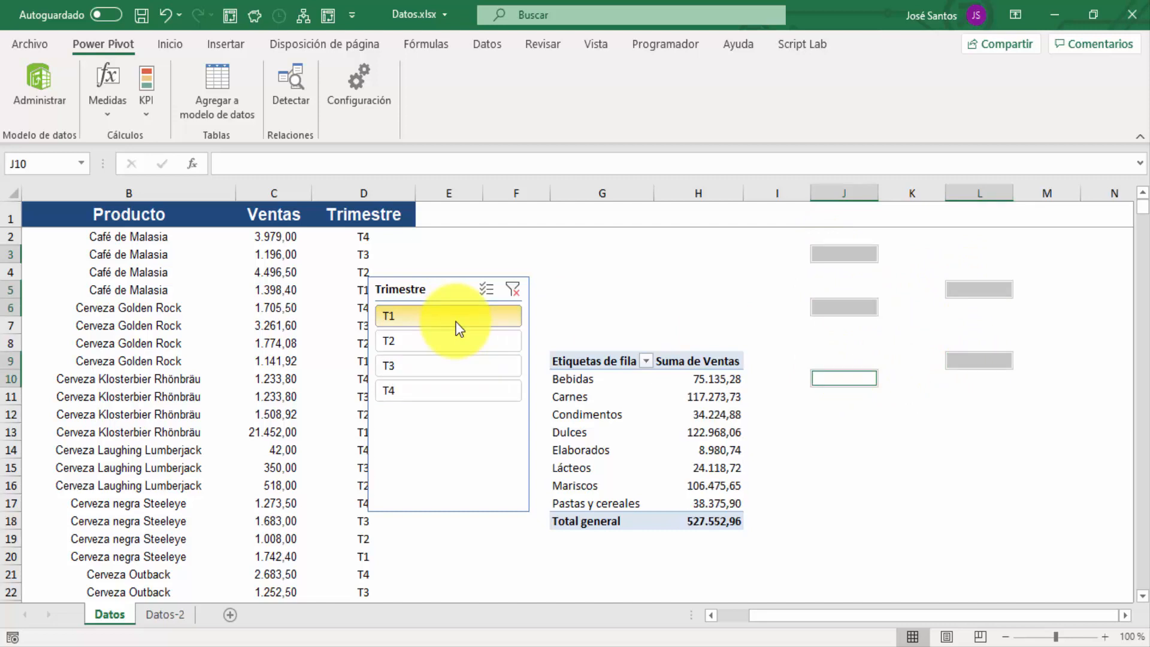
pyautogui.keyDown('ctrl'); pyautogui.click(472, 363); pyautogui.keyUp('ctrl')
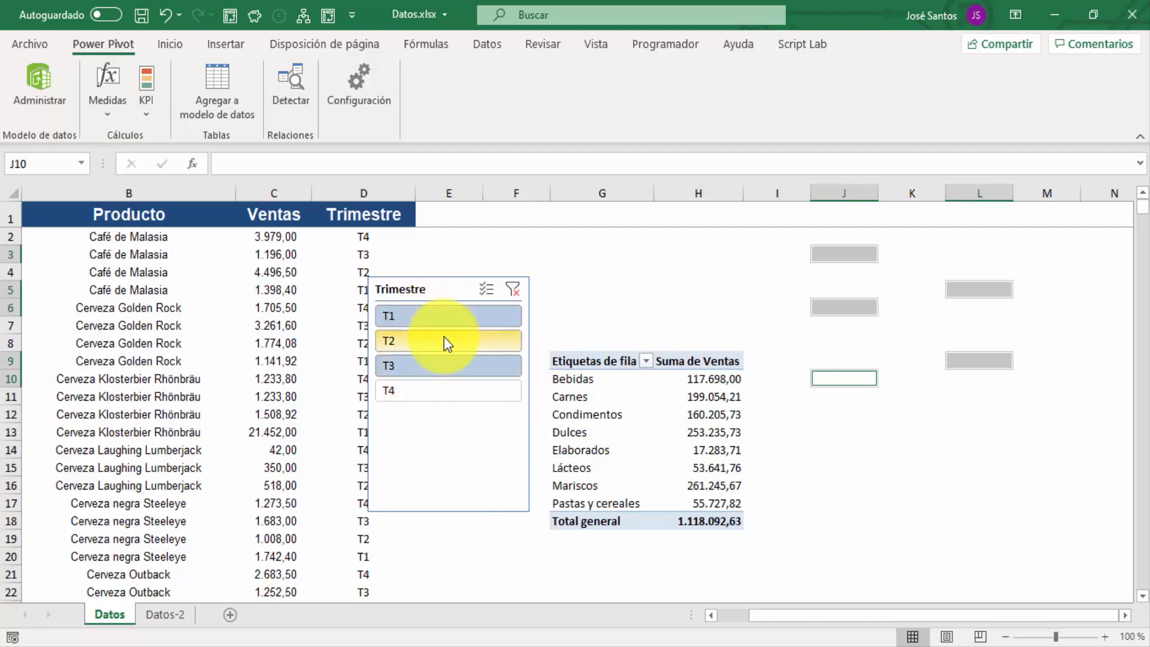
pyautogui.click(451, 321)
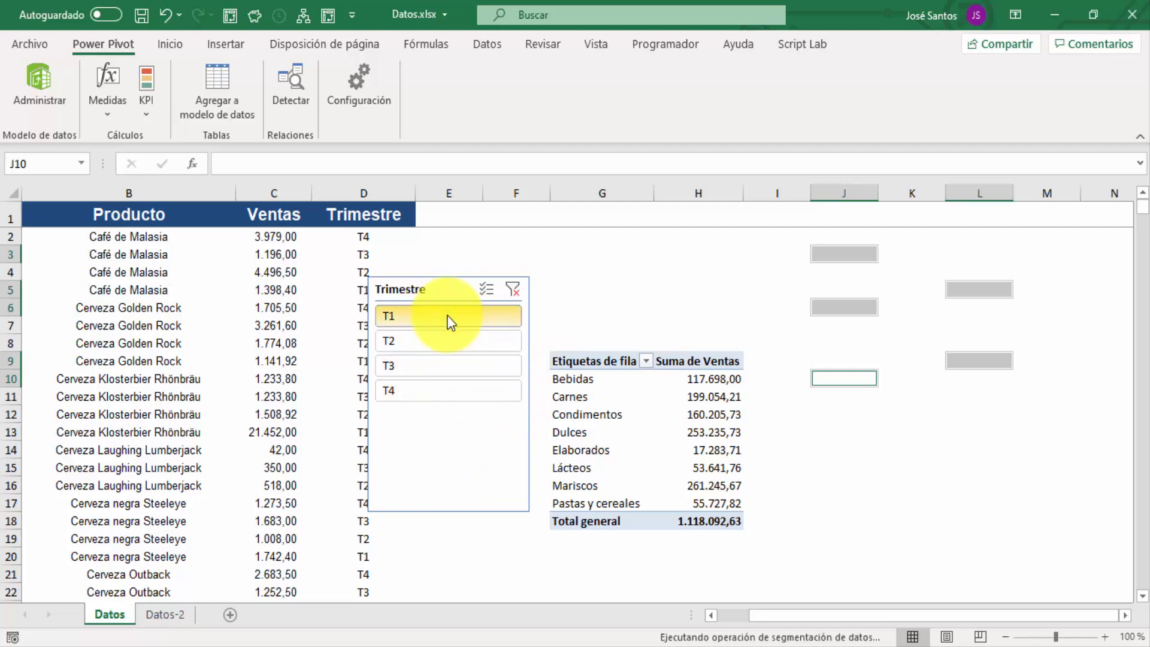
pyautogui.keyDown('shift'); pyautogui.click(461, 363); pyautogui.keyUp('shift')
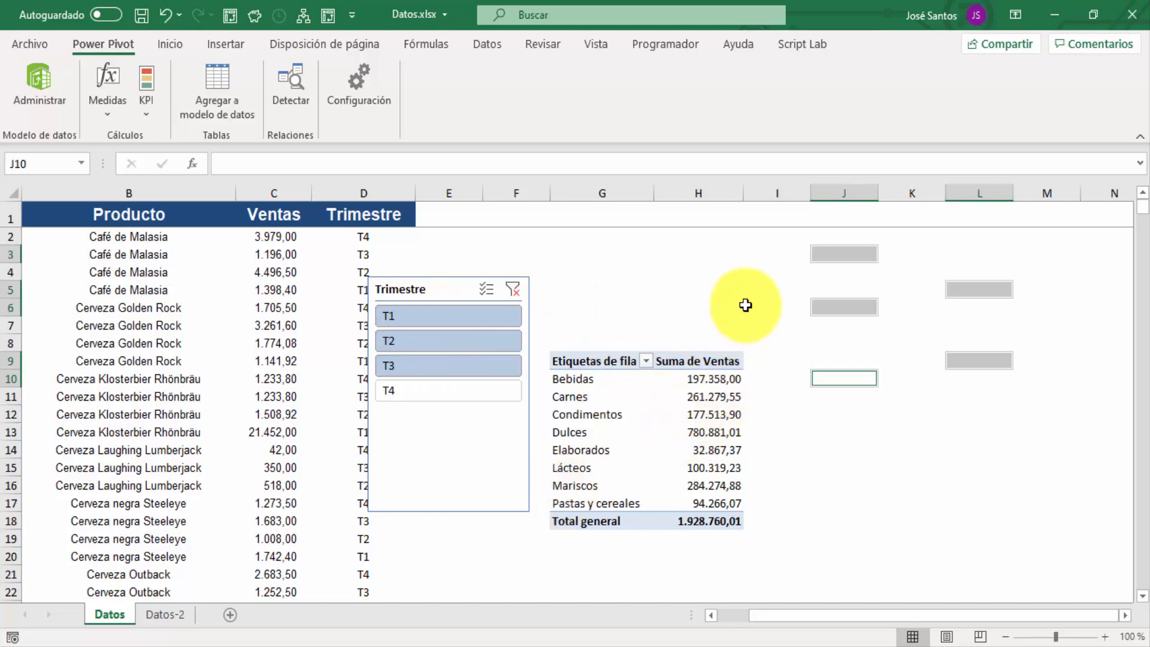
pyautogui.click(746, 305)
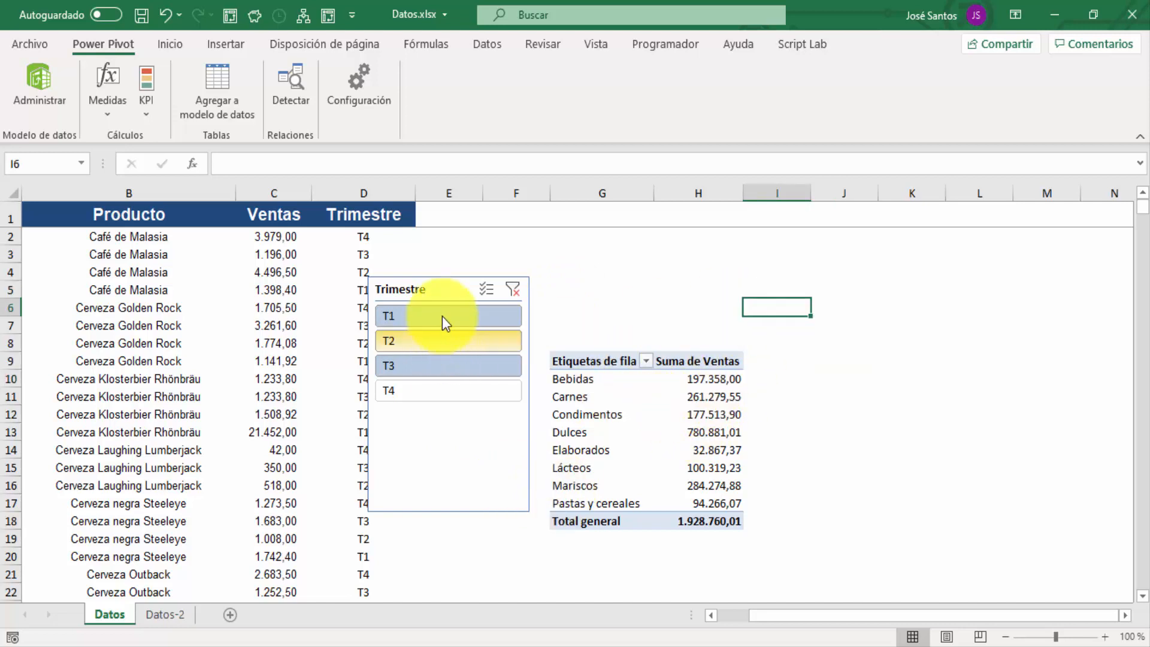
# Clear the Trimestre slicer's filter and show the quarters T1, T2, T3 and T4 one at a time, returning to T3.
pyautogui.click(512, 291)
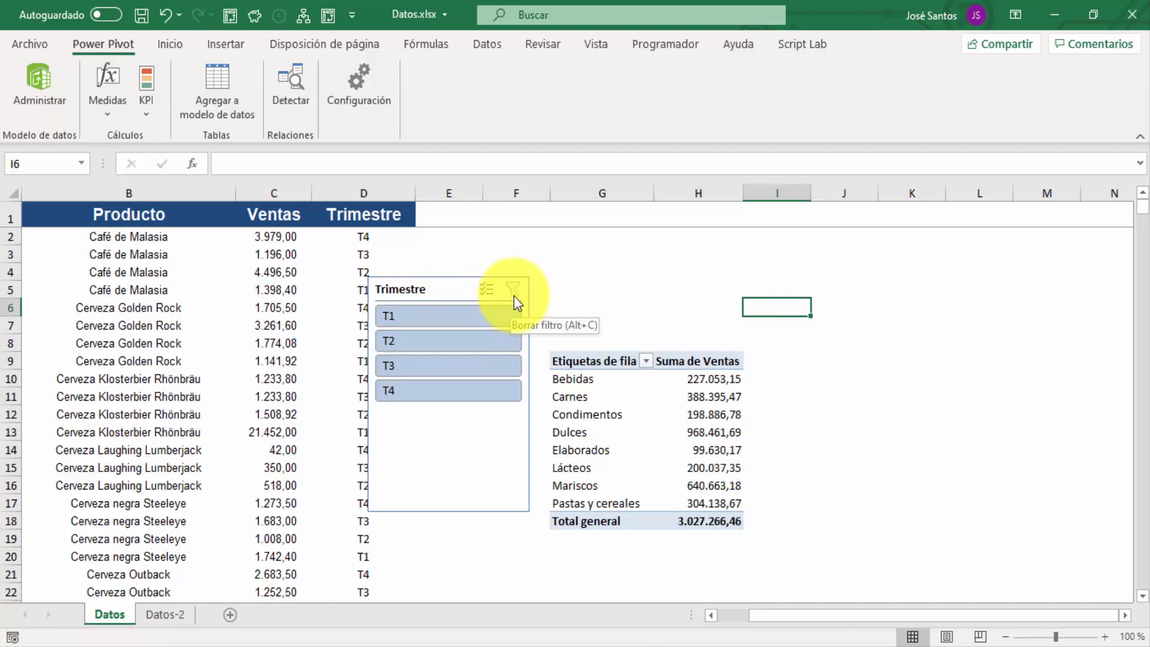
pyautogui.click(480, 323)
pyautogui.click(481, 341)
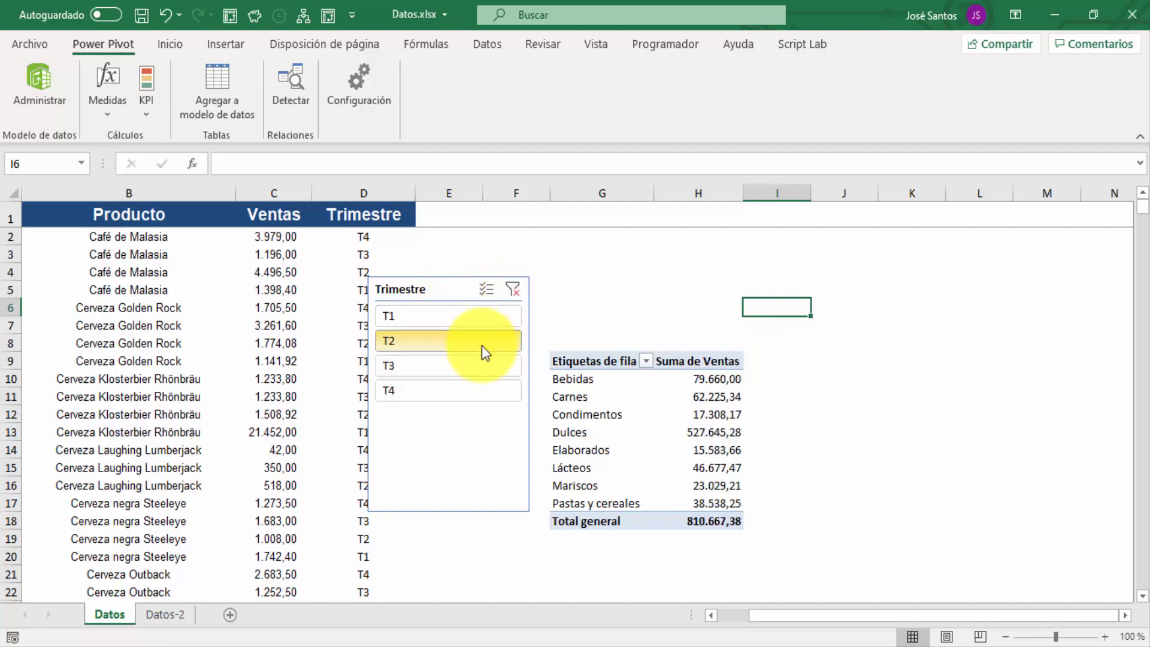
pyautogui.click(487, 368)
pyautogui.click(487, 390)
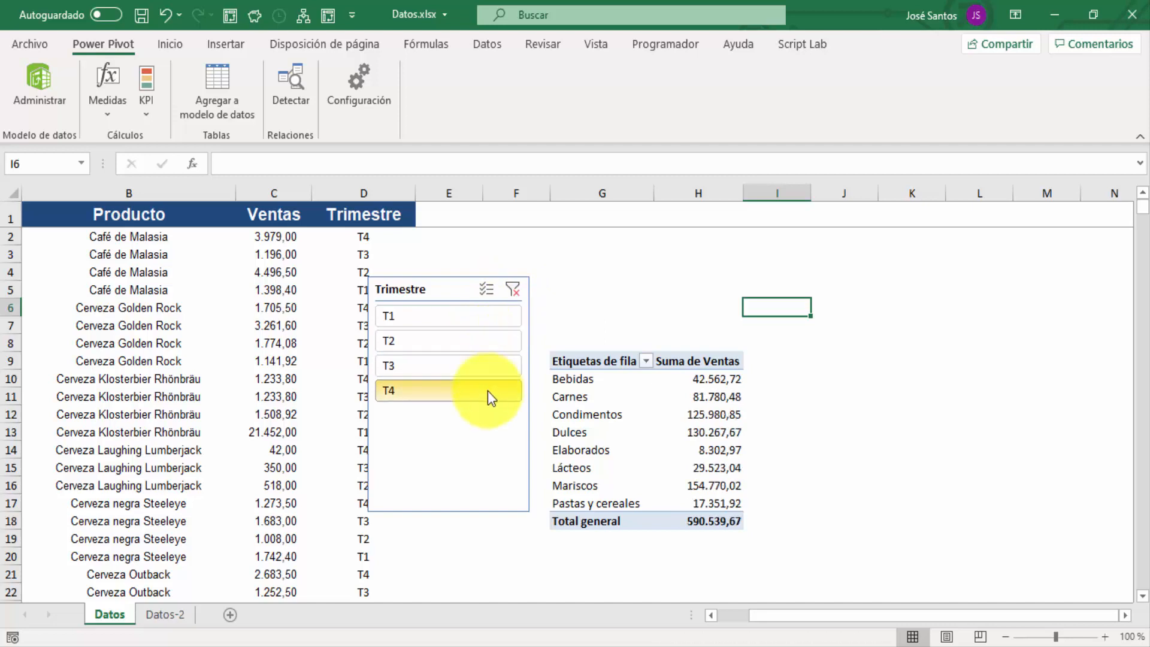
pyautogui.click(473, 360)
# Filter the pivot table to the adjacent quarters T2 and T3, and change the filter to the non-adjacent quarters T2 and T4.
pyautogui.click(471, 341)
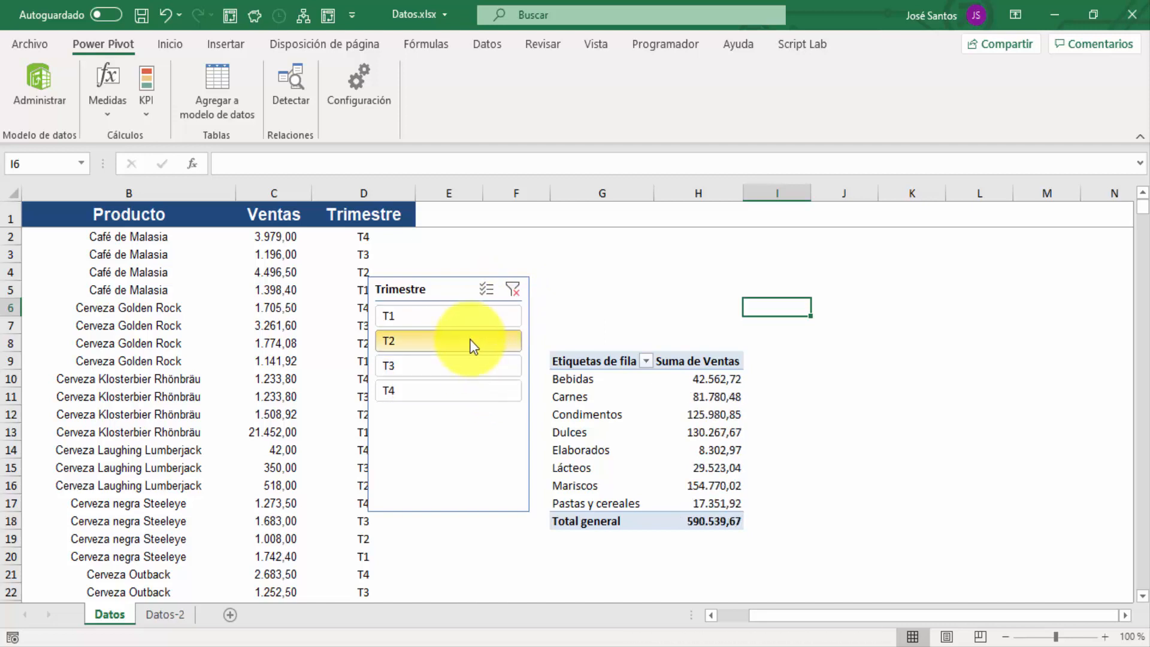
pyautogui.keyDown('ctrl'); pyautogui.click(475, 359); pyautogui.keyUp('ctrl')
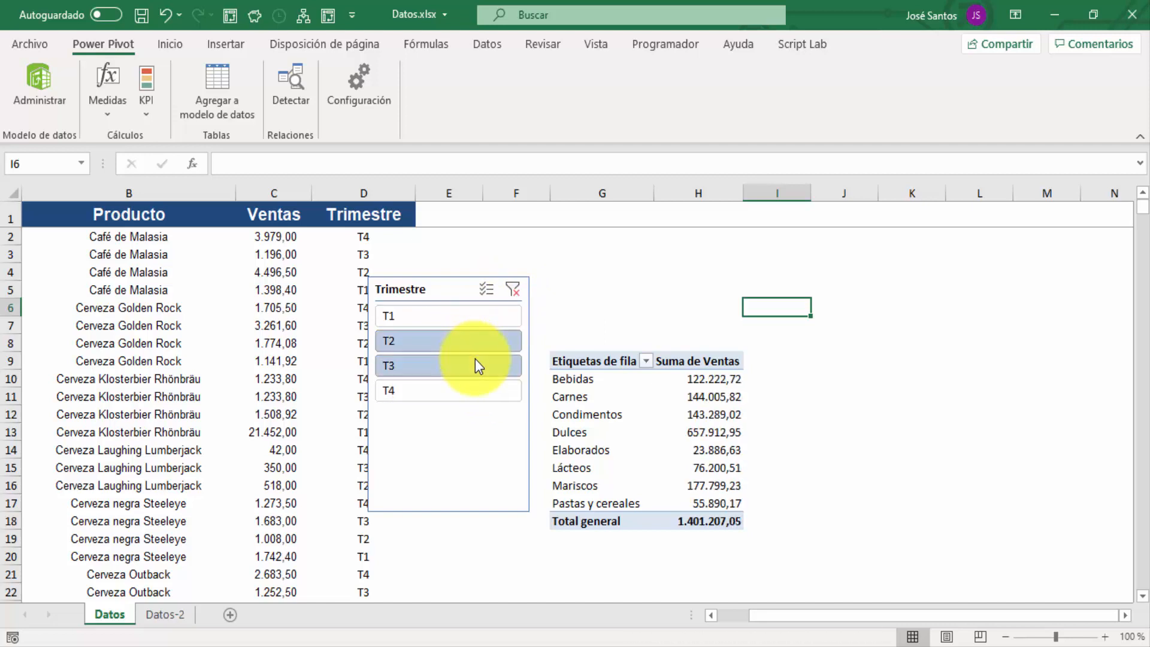
pyautogui.click(669, 234)
pyautogui.click(616, 272)
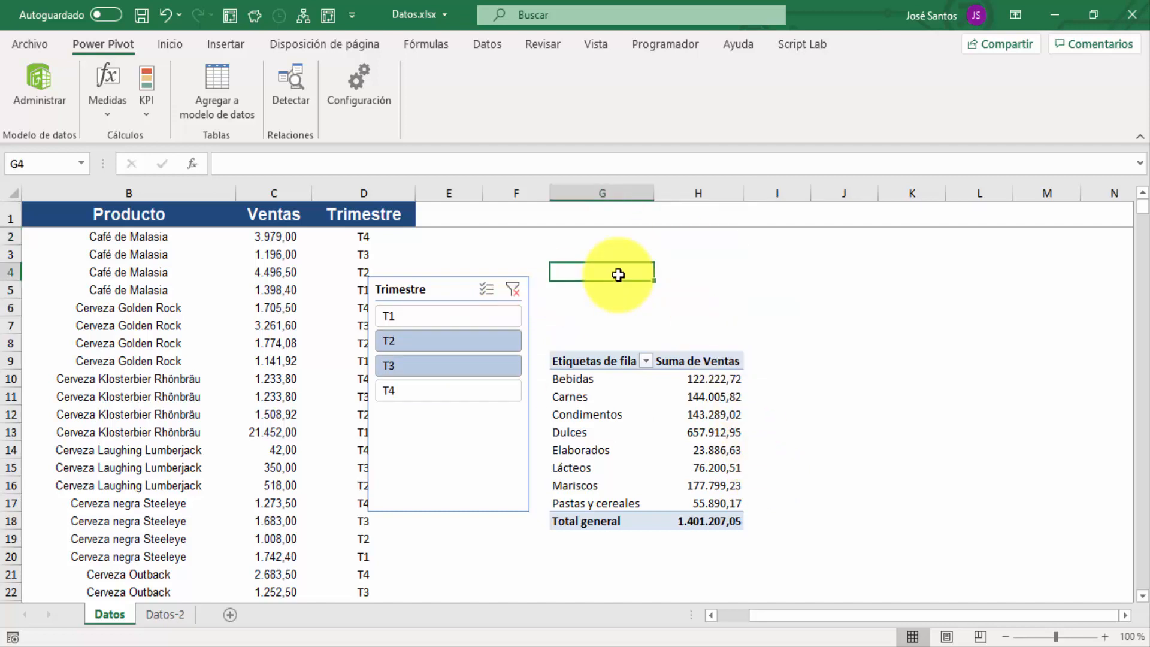
pyautogui.click(480, 342)
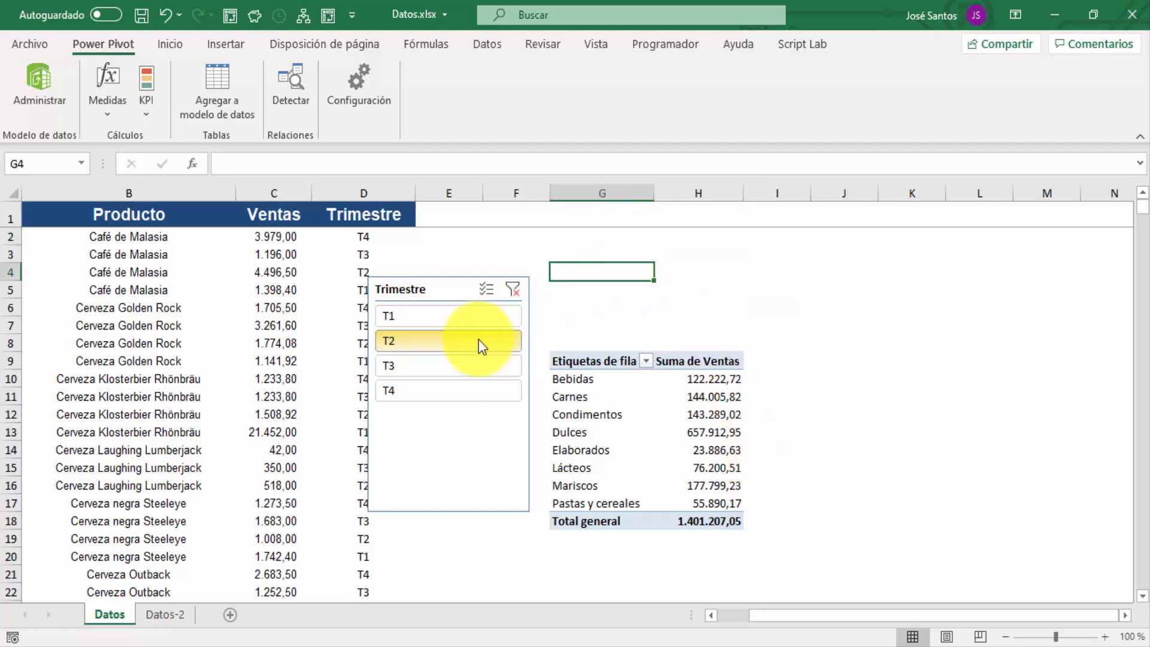
pyautogui.keyDown('ctrl'); pyautogui.click(485, 396); pyautogui.keyUp('ctrl')
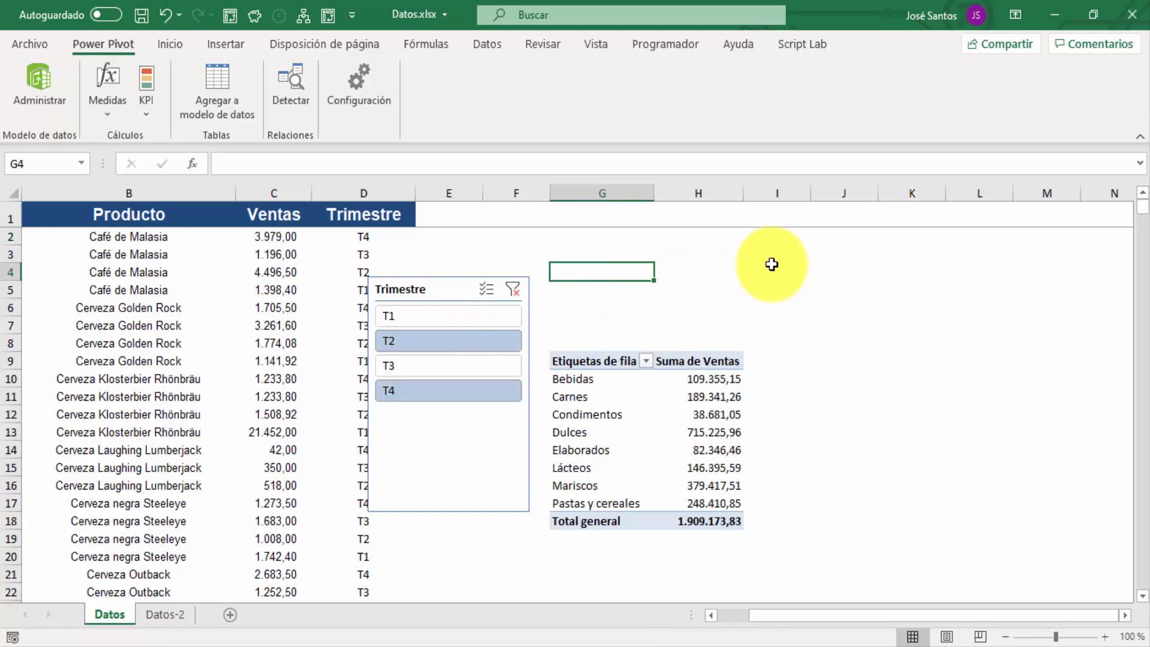
# Select the full range of quarters from T1 to T4 in the Trimestre slicer.
pyautogui.click(469, 318)
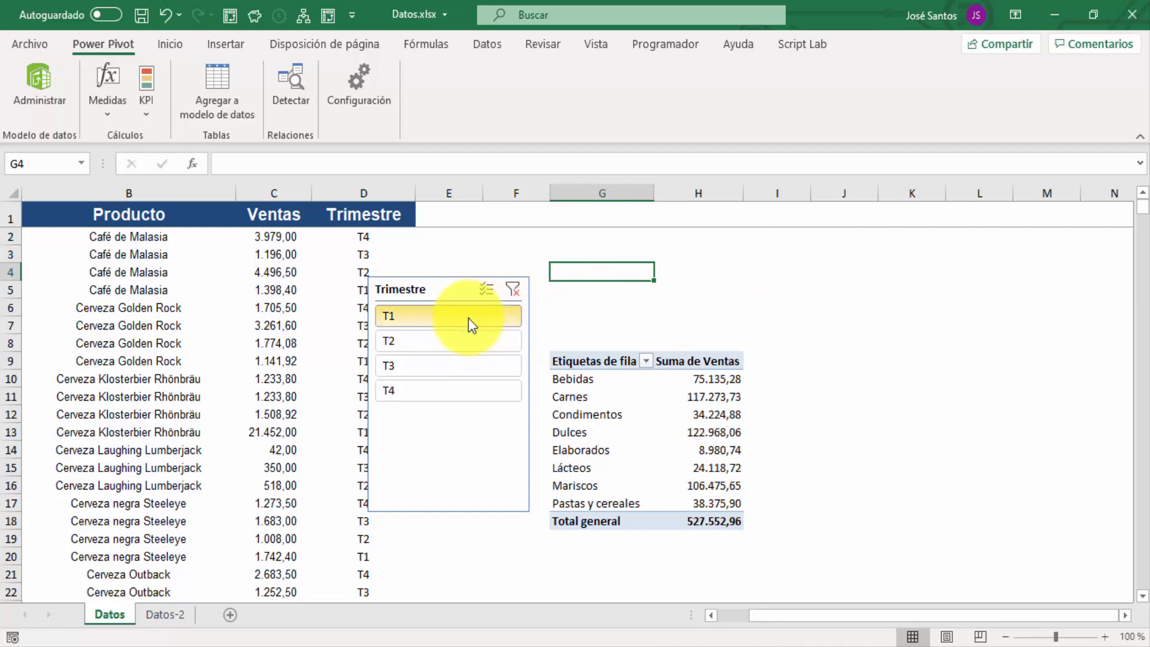
pyautogui.keyDown('shift'); pyautogui.click(479, 391); pyautogui.keyUp('shift')
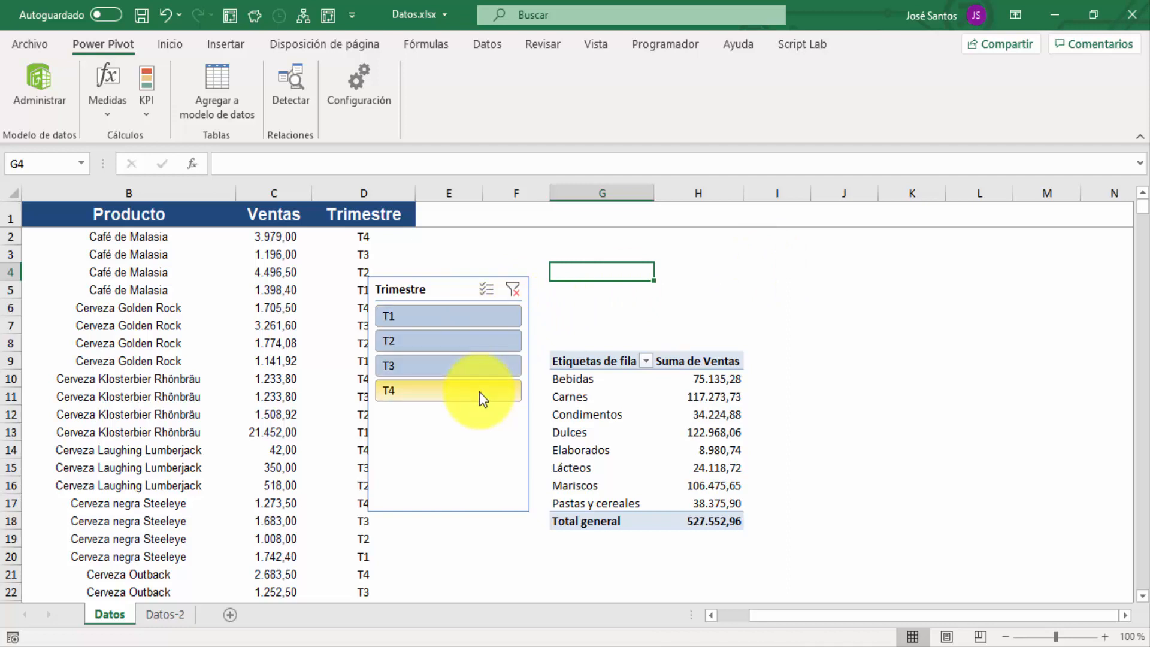
pyautogui.click(467, 322)
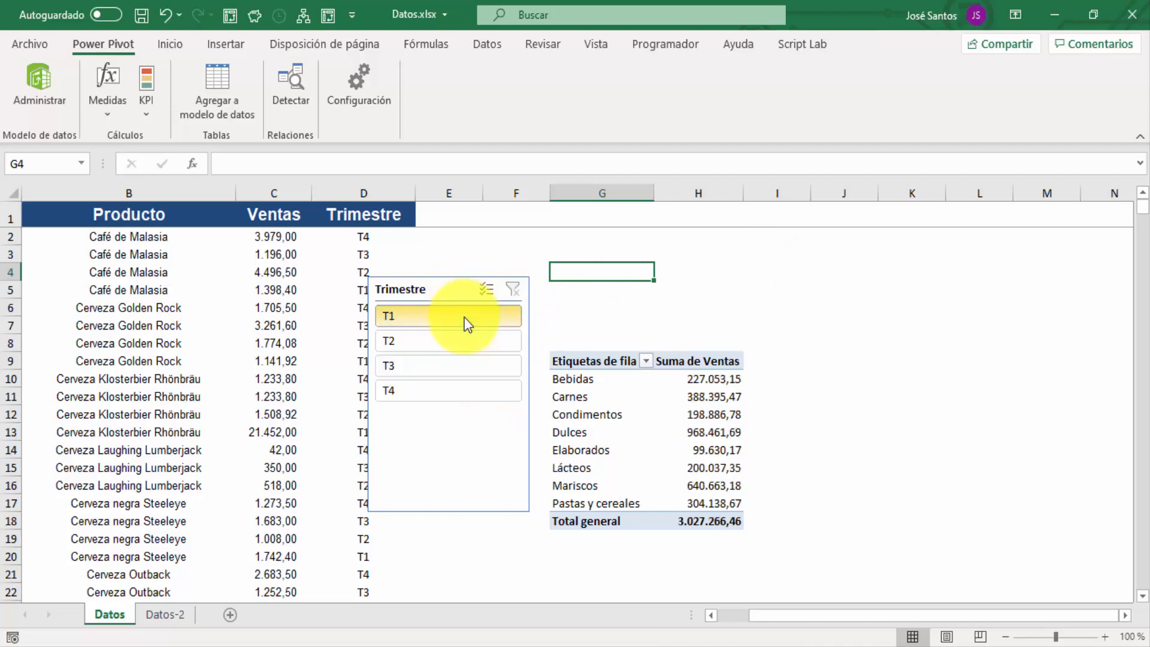
pyautogui.keyDown('shift'); pyautogui.click(469, 393); pyautogui.keyUp('shift')
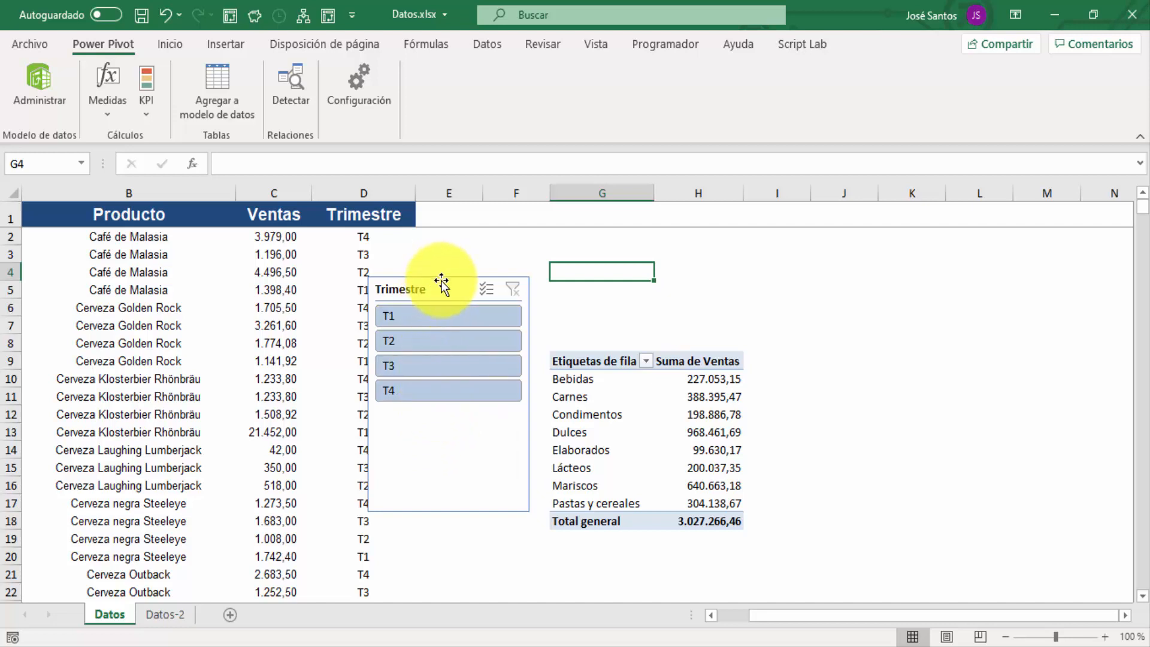
# Move the Trimestre slicer slightly up and arrange its quarter buttons in 4 columns.
pyautogui.moveTo(441, 281); pyautogui.dragTo(443, 266)
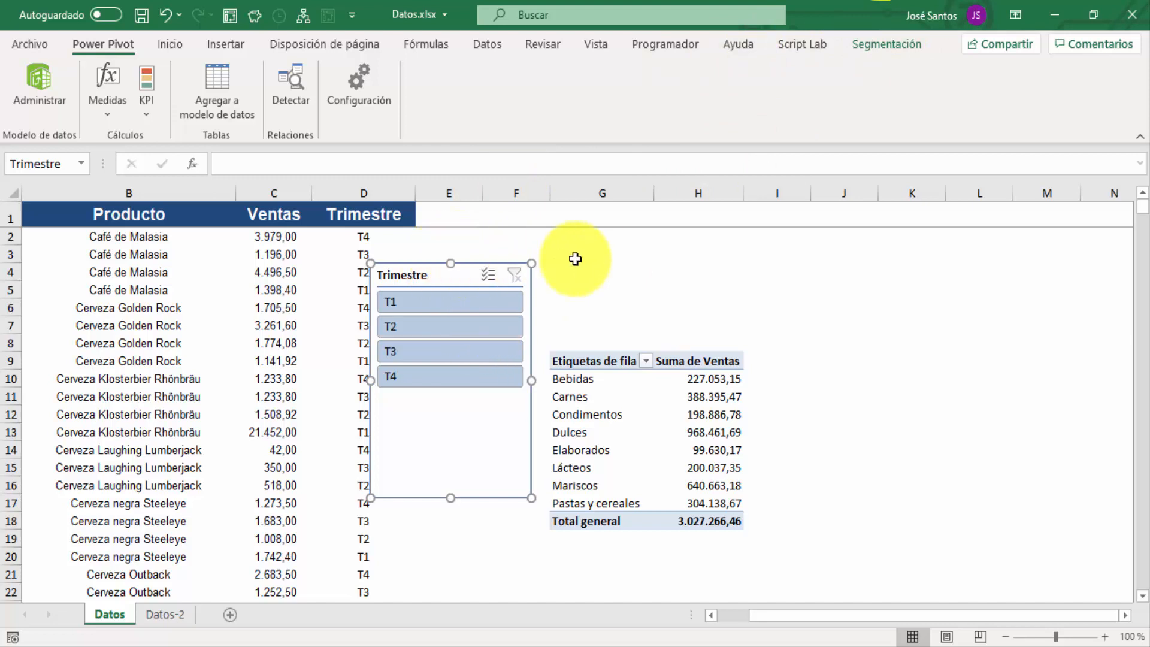
pyautogui.click(623, 253)
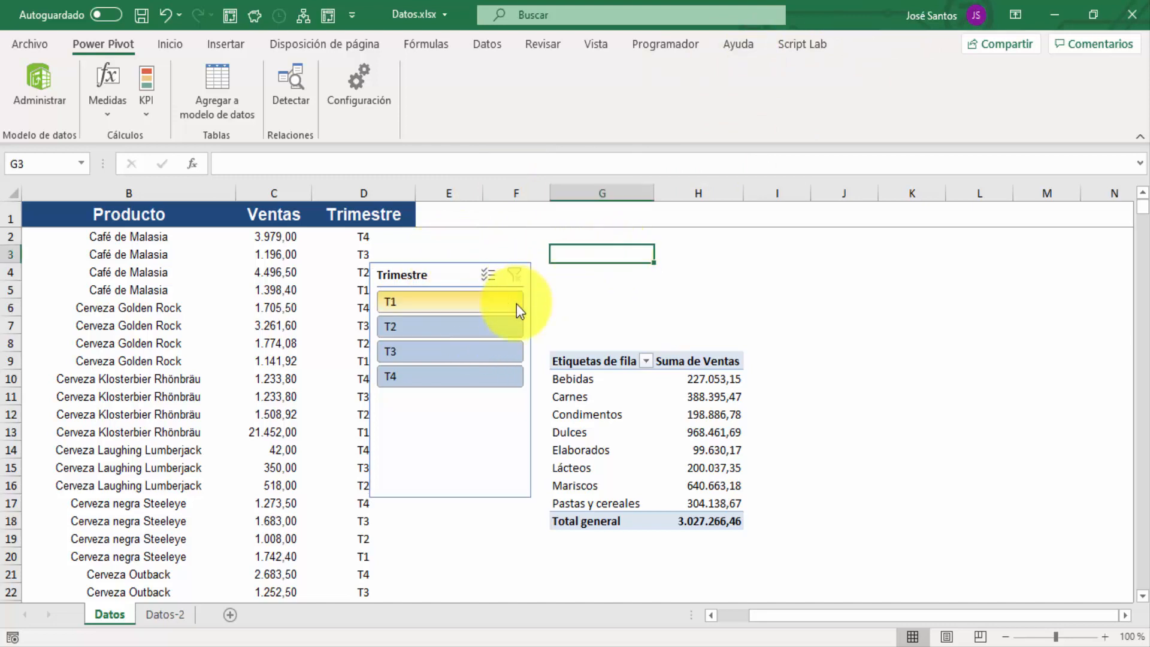
pyautogui.click(454, 265)
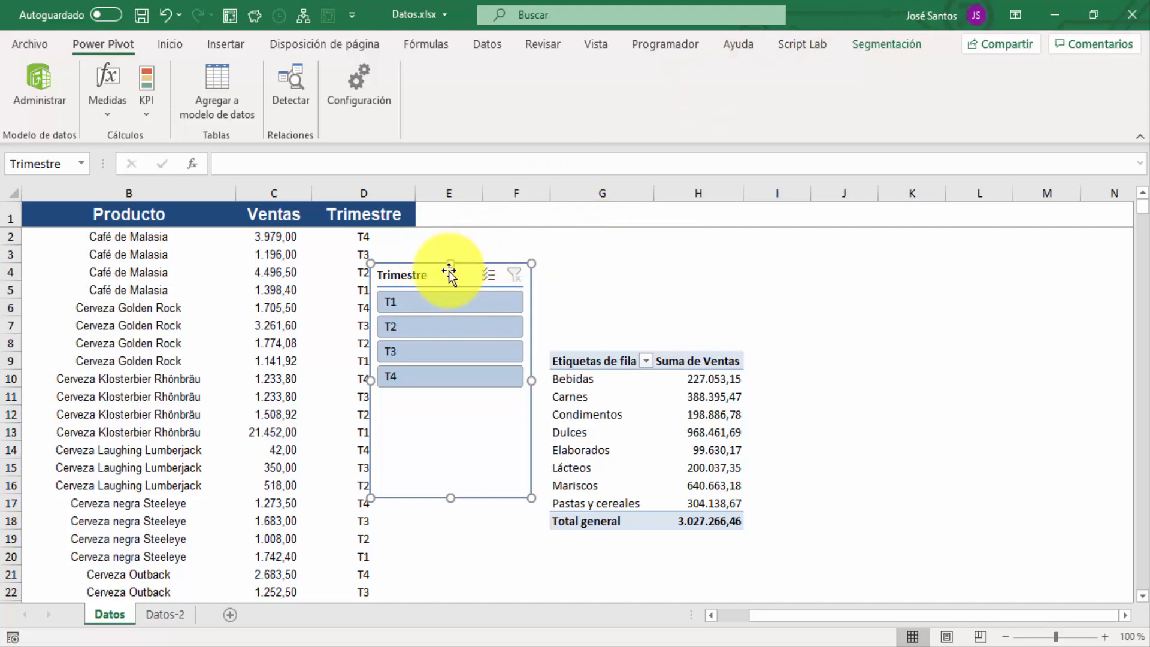
pyautogui.click(893, 41)
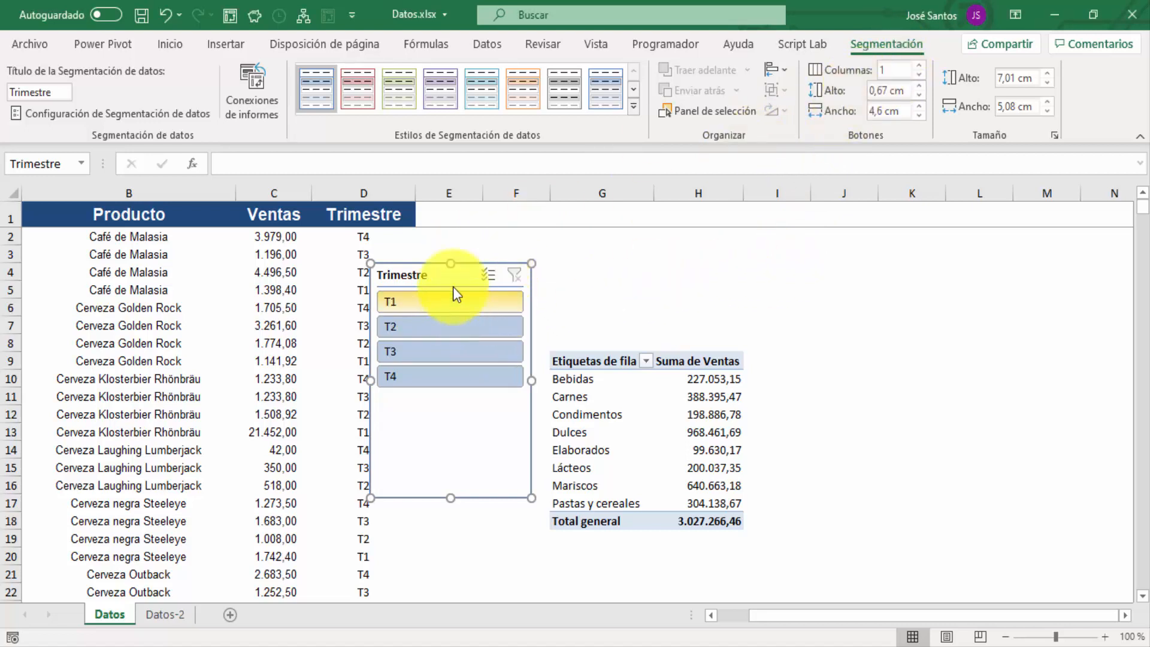
pyautogui.click(921, 65)
pyautogui.click(921, 66)
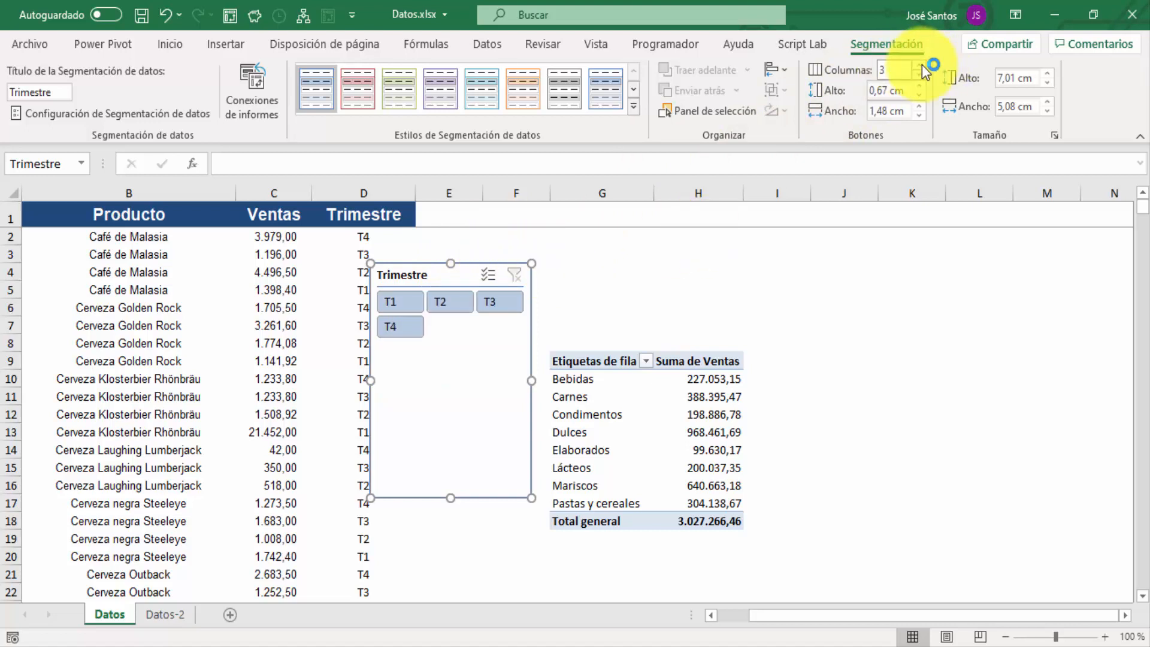
pyautogui.click(921, 73)
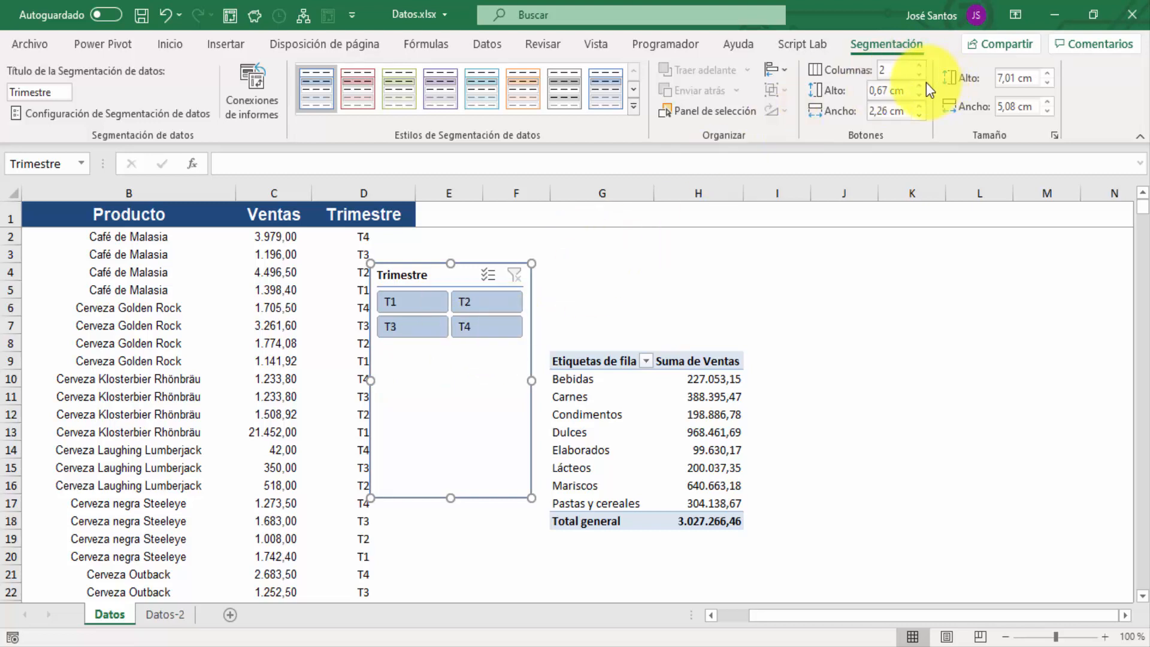
pyautogui.click(920, 64)
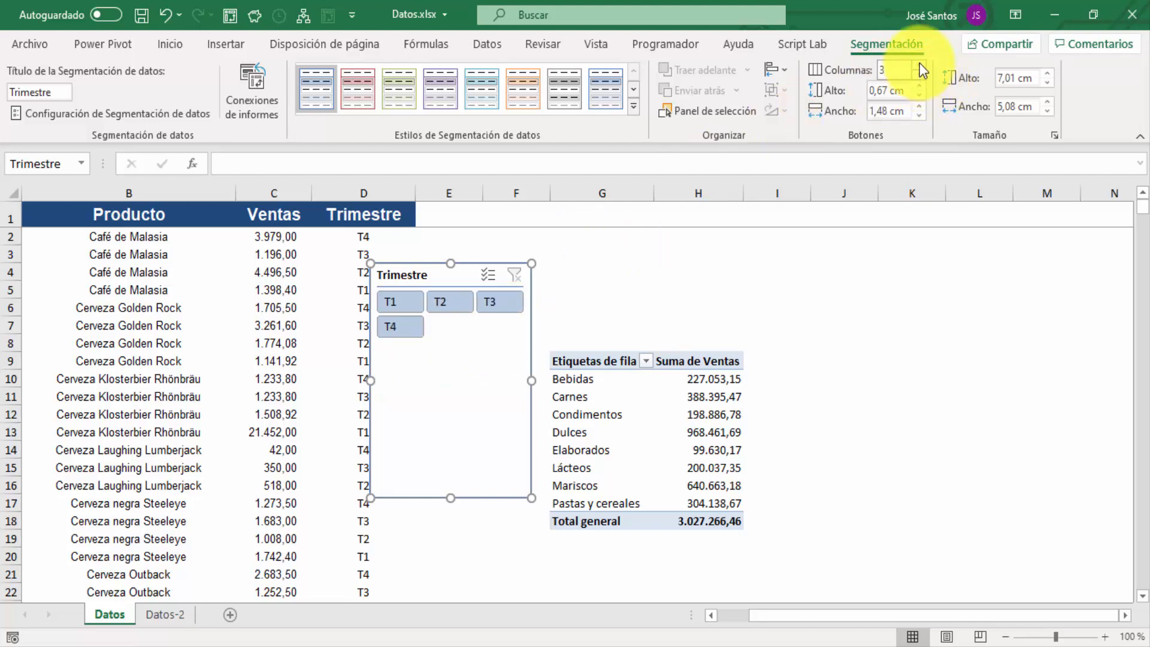
pyautogui.click(920, 64)
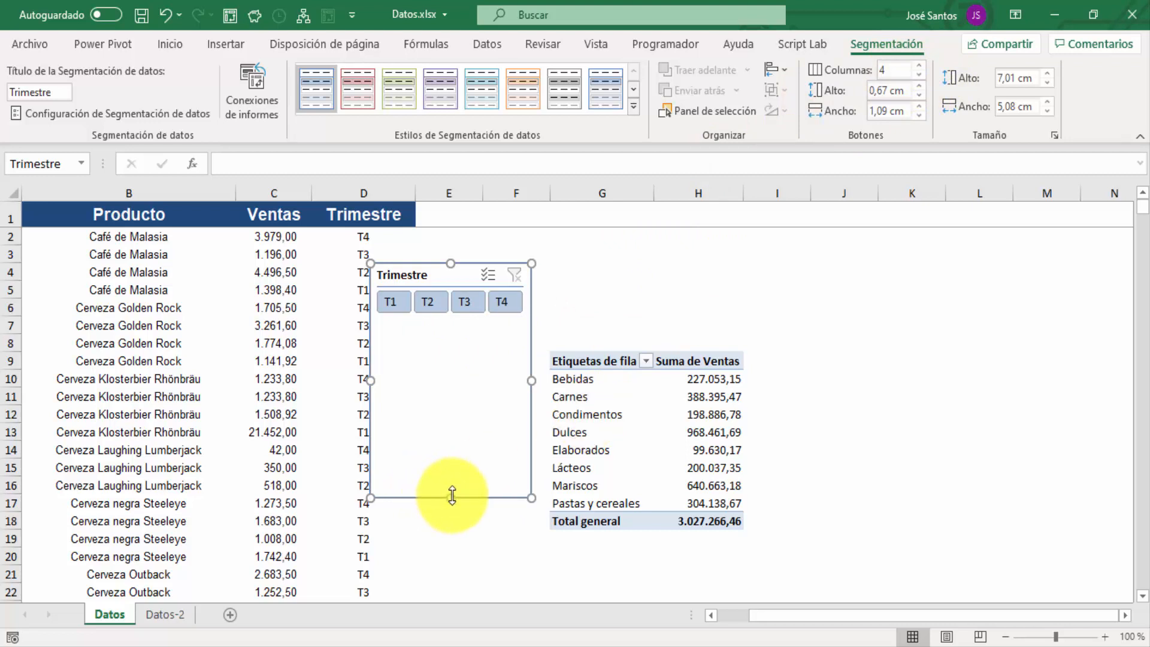
# Resize the Trimestre slicer to about 1.72 cm high and 5.5 cm wide, and place it directly above the pivot table.
pyautogui.moveTo(453, 496); pyautogui.dragTo(448, 321)
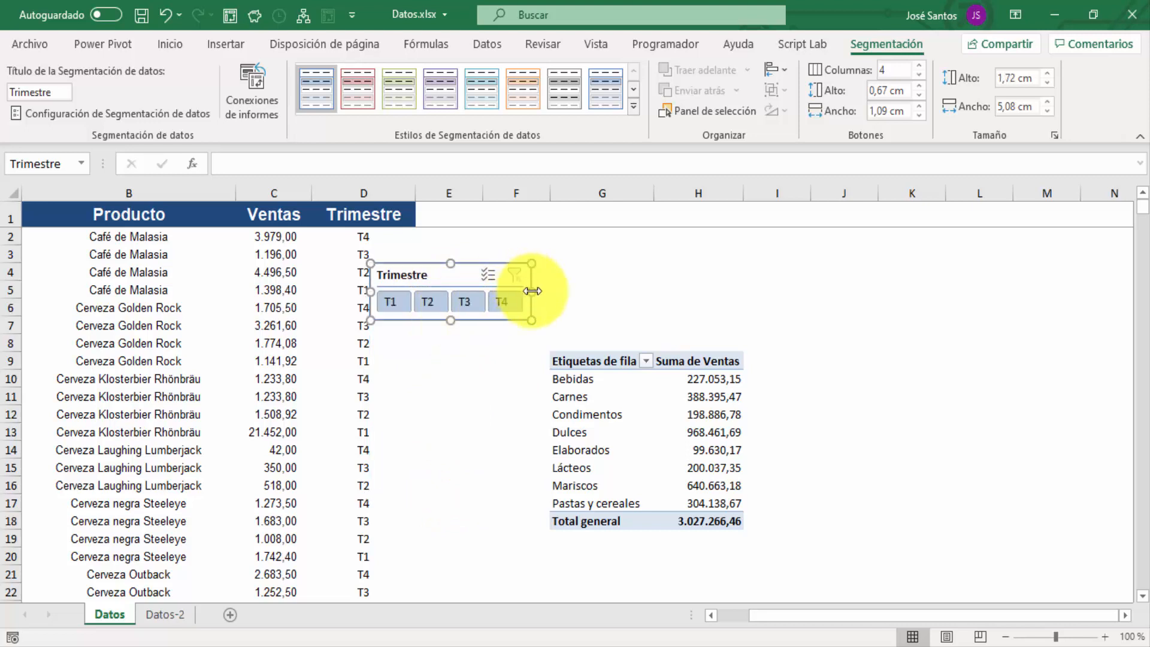
pyautogui.moveTo(532, 291)
pyautogui.mouseDown()
pyautogui.moveTo(586, 291)
pyautogui.moveTo(542, 295)
pyautogui.mouseUp()
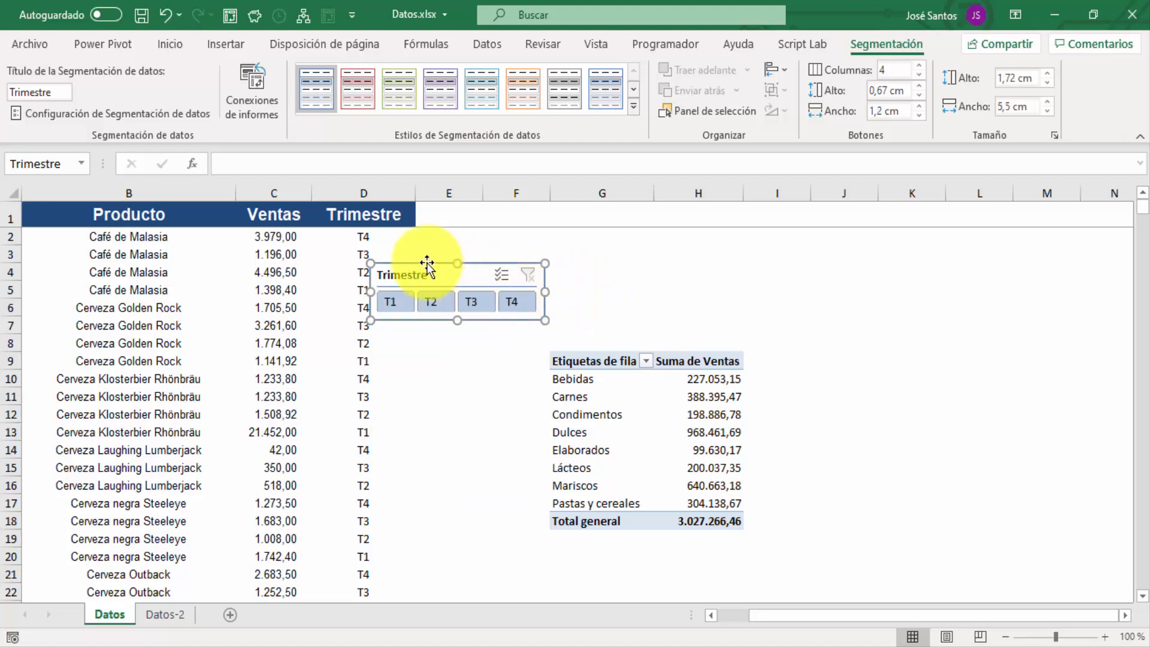
pyautogui.moveTo(428, 263); pyautogui.dragTo(599, 271)
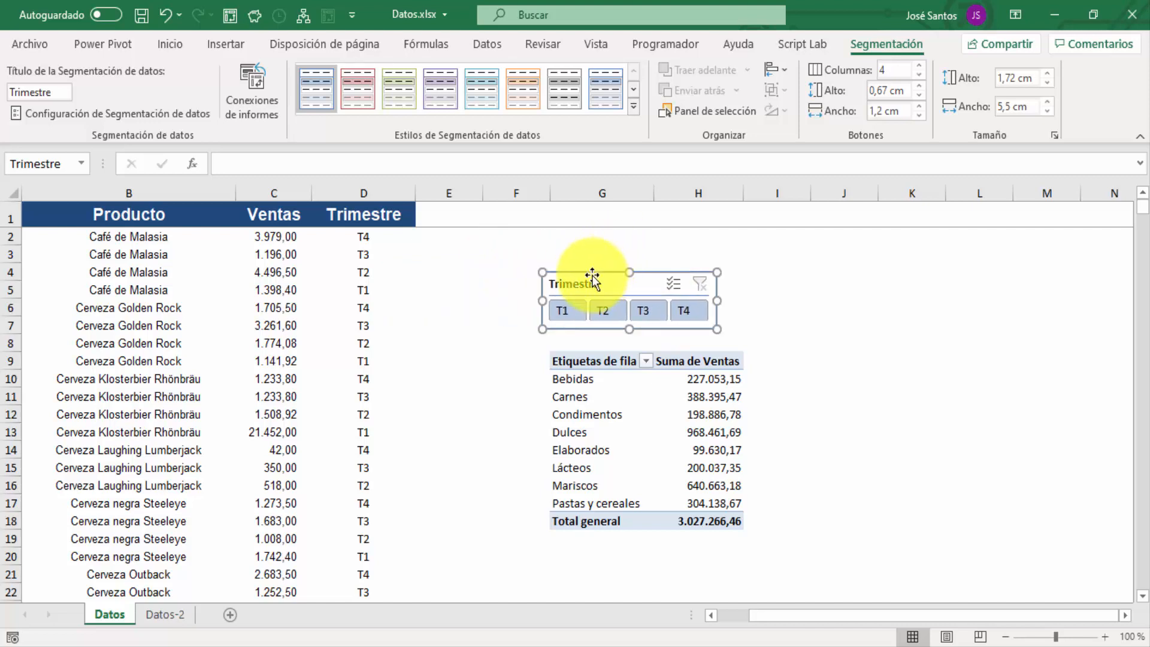
pyautogui.click(594, 257)
pyautogui.click(596, 276)
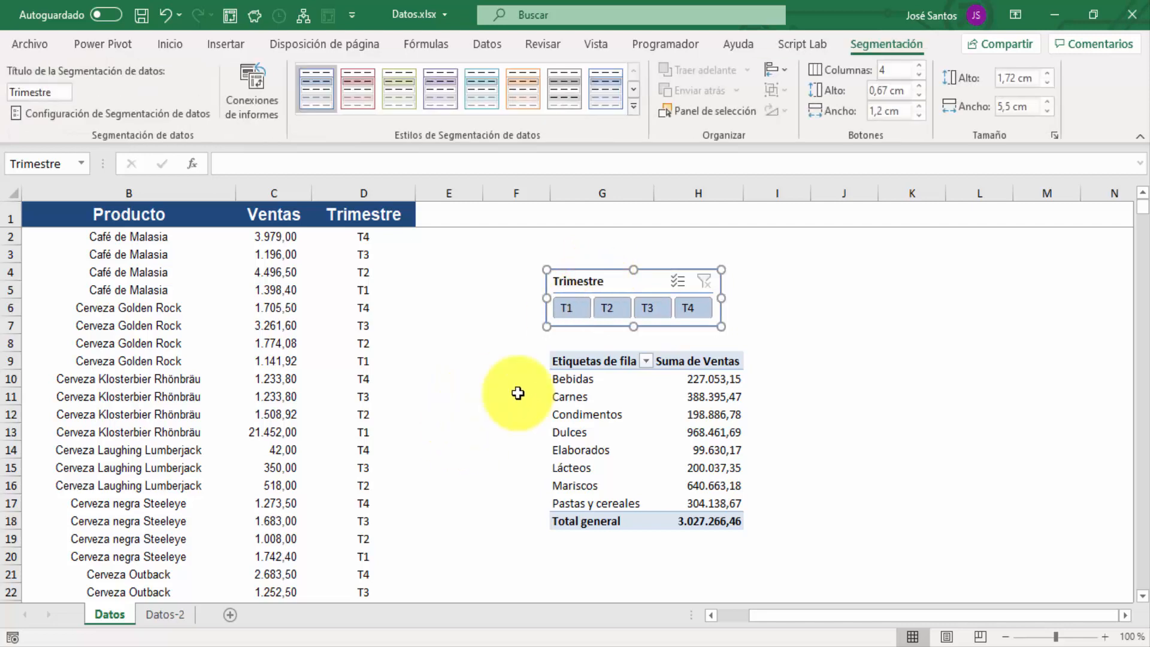
# Filter the pivot table by each quarter from T1 to T4 in turn with the rearranged slicer, and return to T3.
pyautogui.click(641, 231)
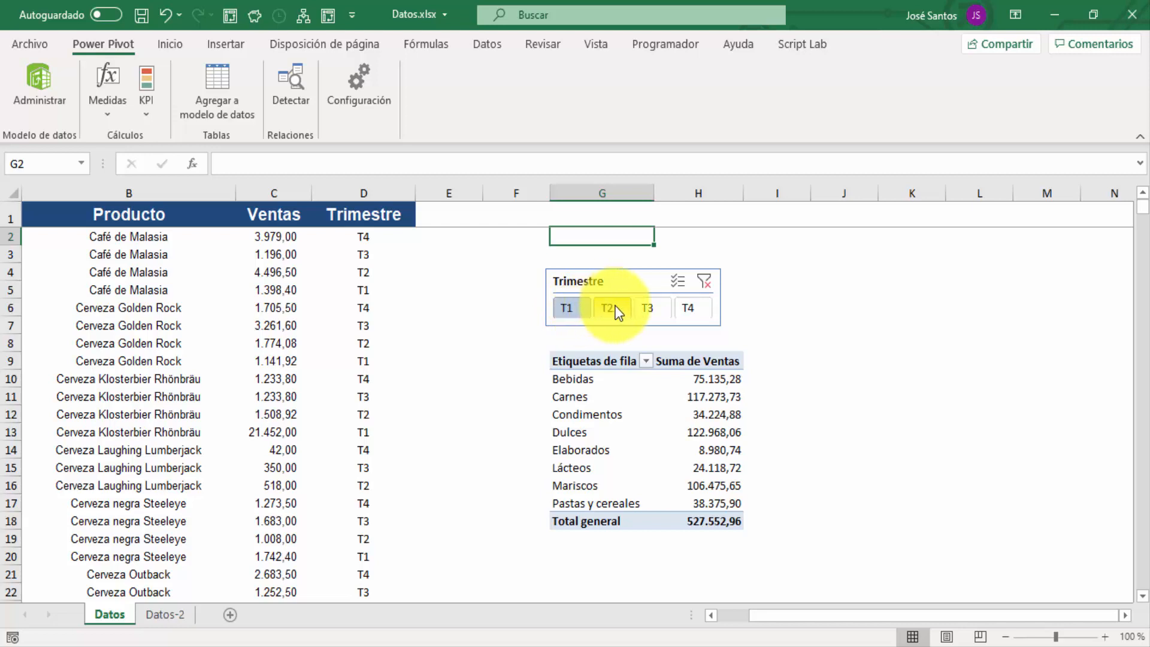
pyautogui.click(608, 308)
pyautogui.click(648, 310)
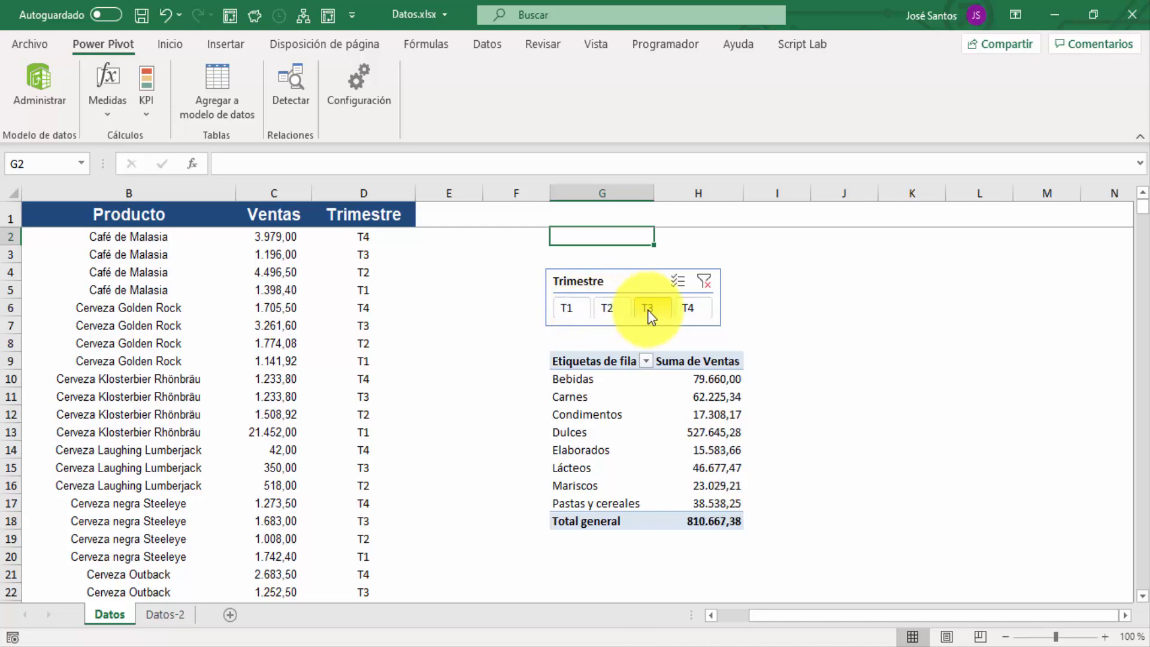
pyautogui.click(696, 304)
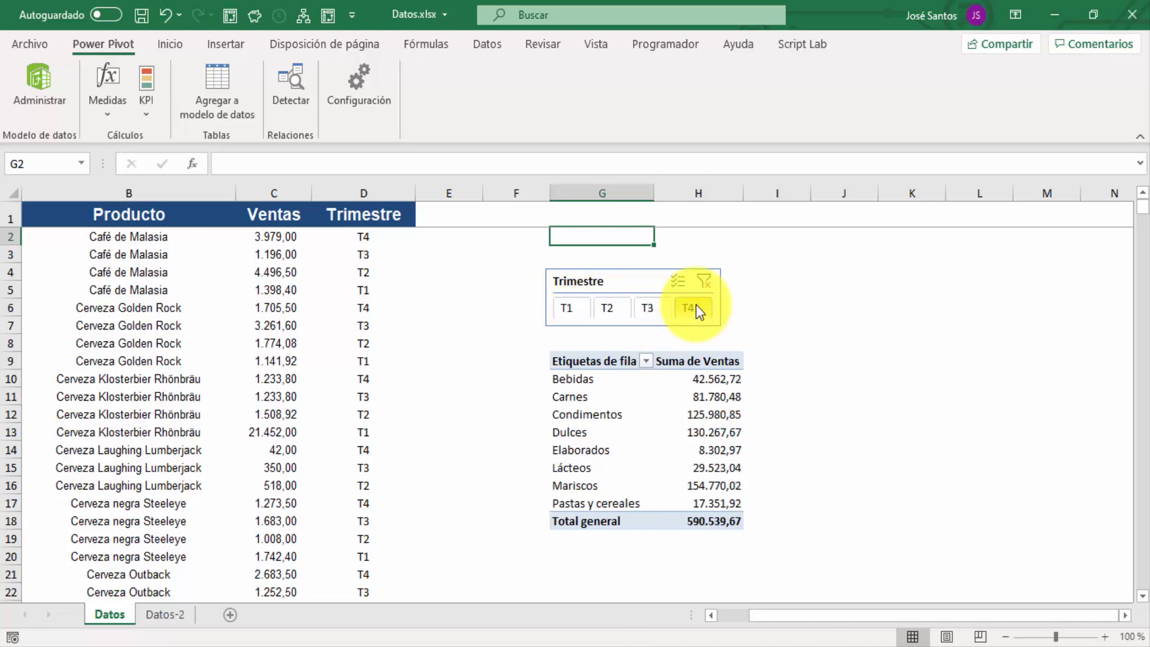
pyautogui.click(657, 305)
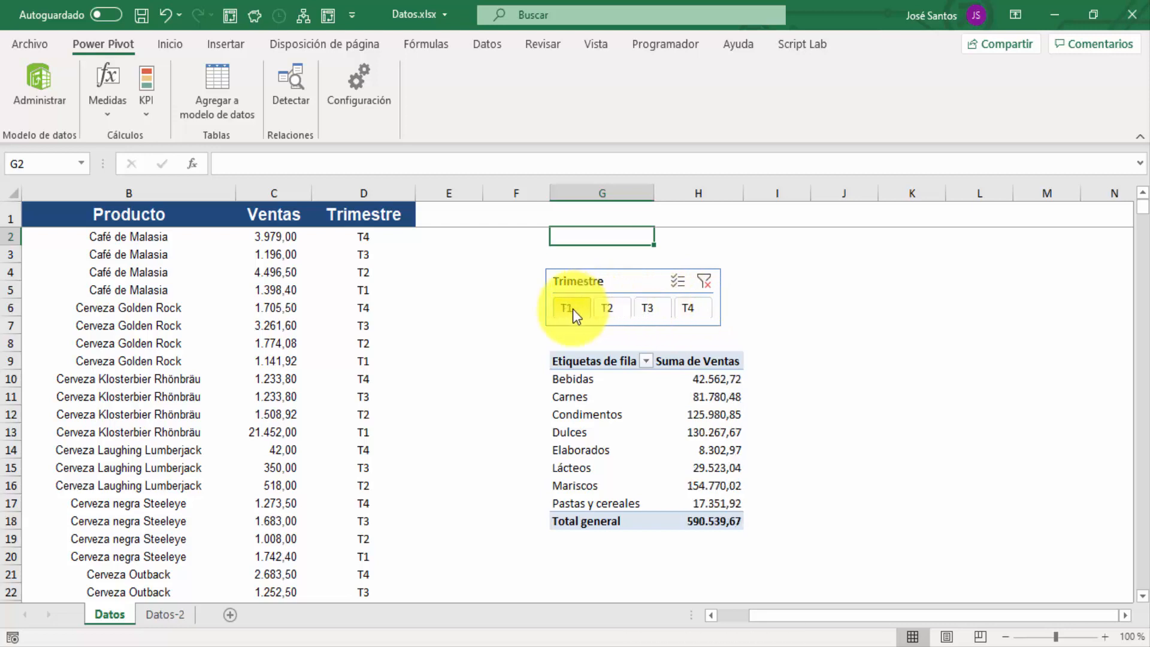
# Filter the pivot table to quarters T1 and T3, and clear the filter, leaving the Trimestre slicer selected.
pyautogui.click(569, 308)
pyautogui.keyDown('ctrl'); pyautogui.click(646, 308); pyautogui.keyUp('ctrl')
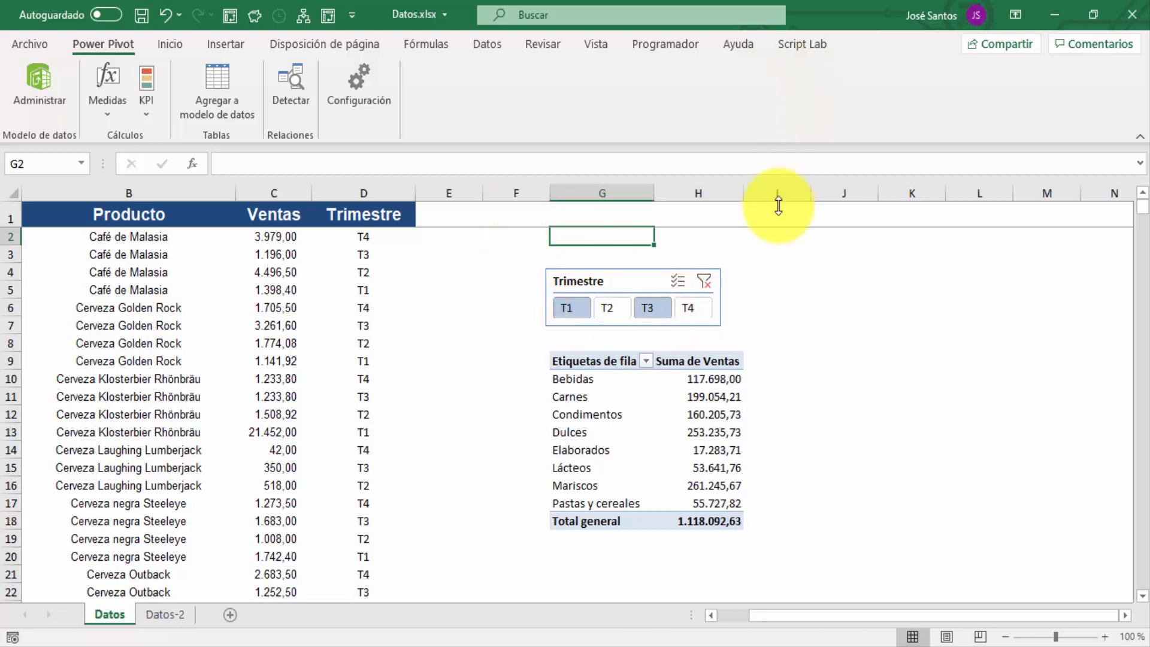
pyautogui.click(705, 282)
pyautogui.click(643, 276)
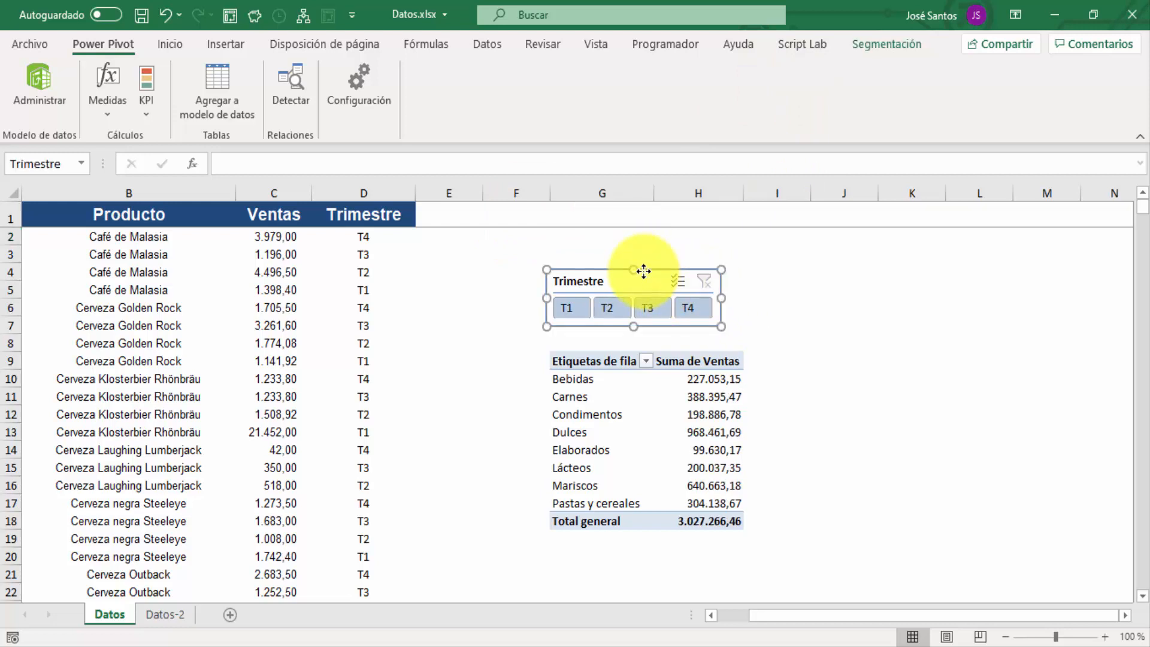
# Change the caption of the Trimestre slicer to "Elije Trimestre" and keep the slicer selected.
pyautogui.click(882, 47)
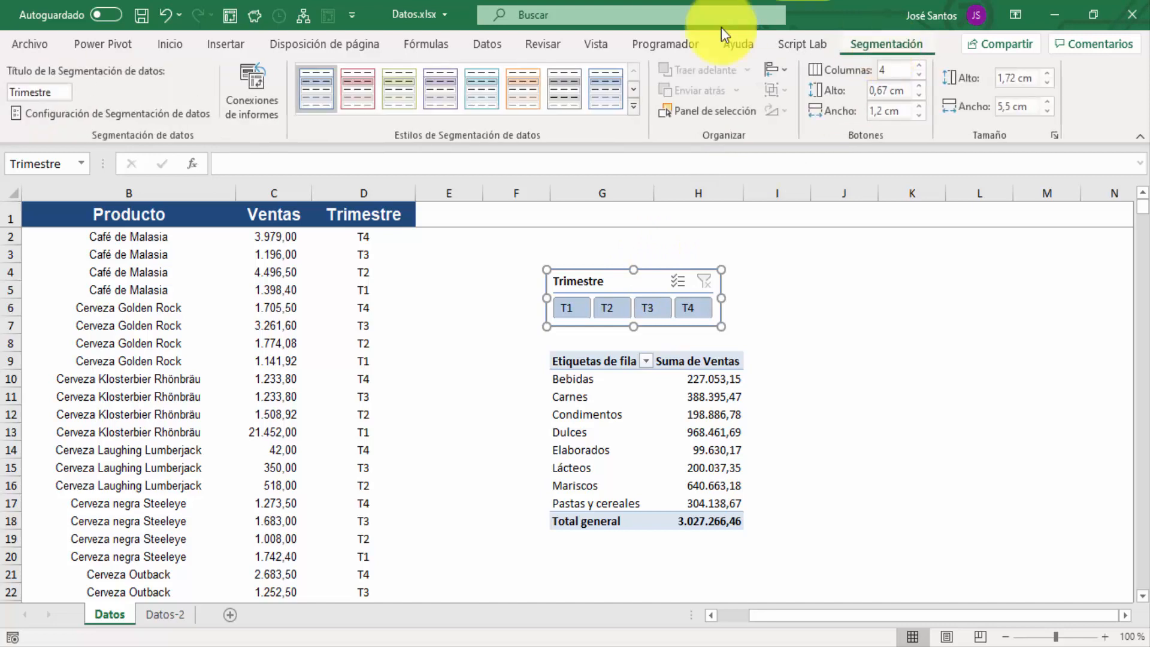
pyautogui.click(62, 93)
pyautogui.moveTo(62, 93); pyautogui.dragTo(9, 95)
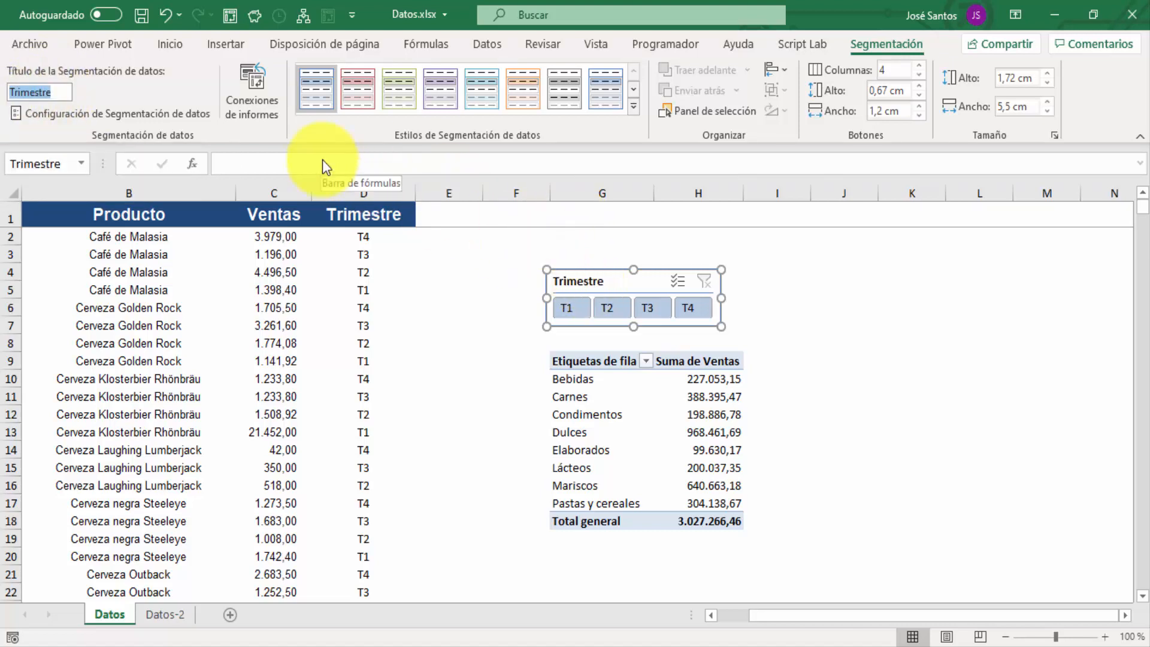
pyautogui.write('Elije')
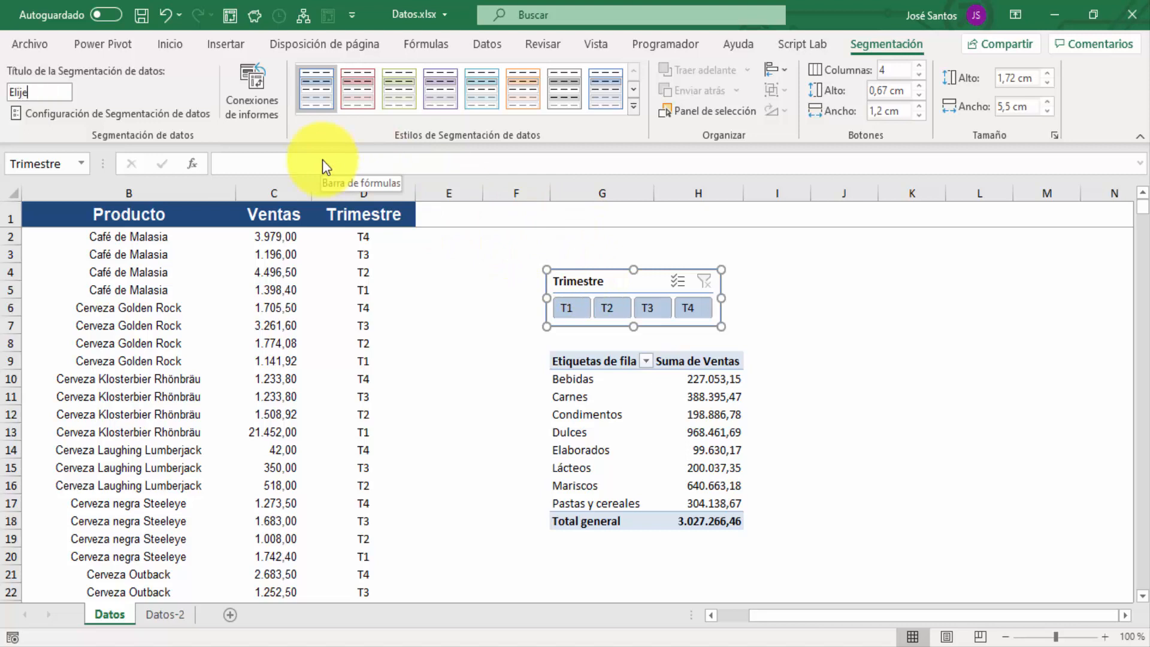
pyautogui.write(' t')
pyautogui.press('BackSpace')
pyautogui.write('Trimestre')
pyautogui.press('Return')
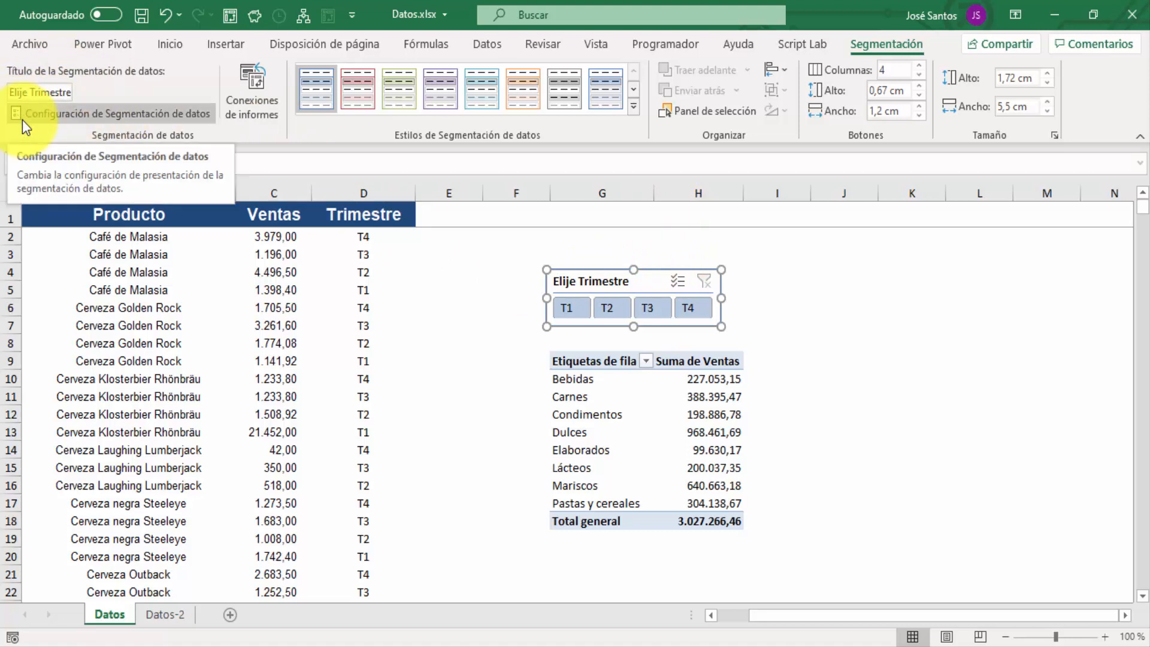
pyautogui.click(555, 246)
pyautogui.click(566, 271)
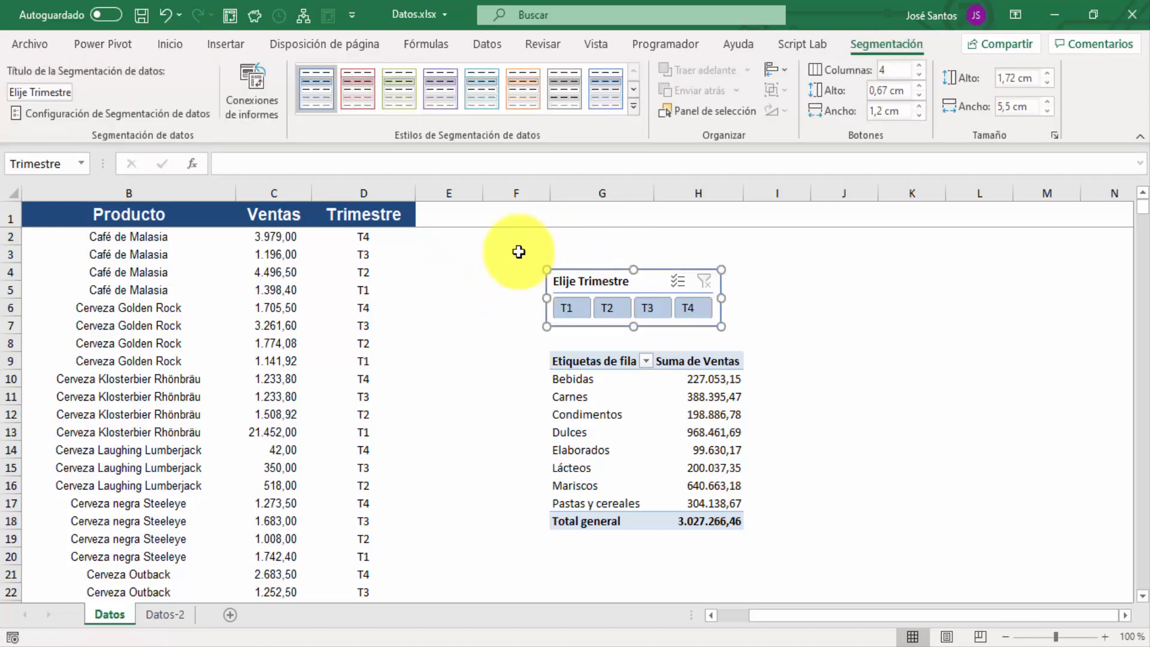
# Hide the header of the Trimestre slicer through its slicer settings.
pyautogui.click(70, 116)
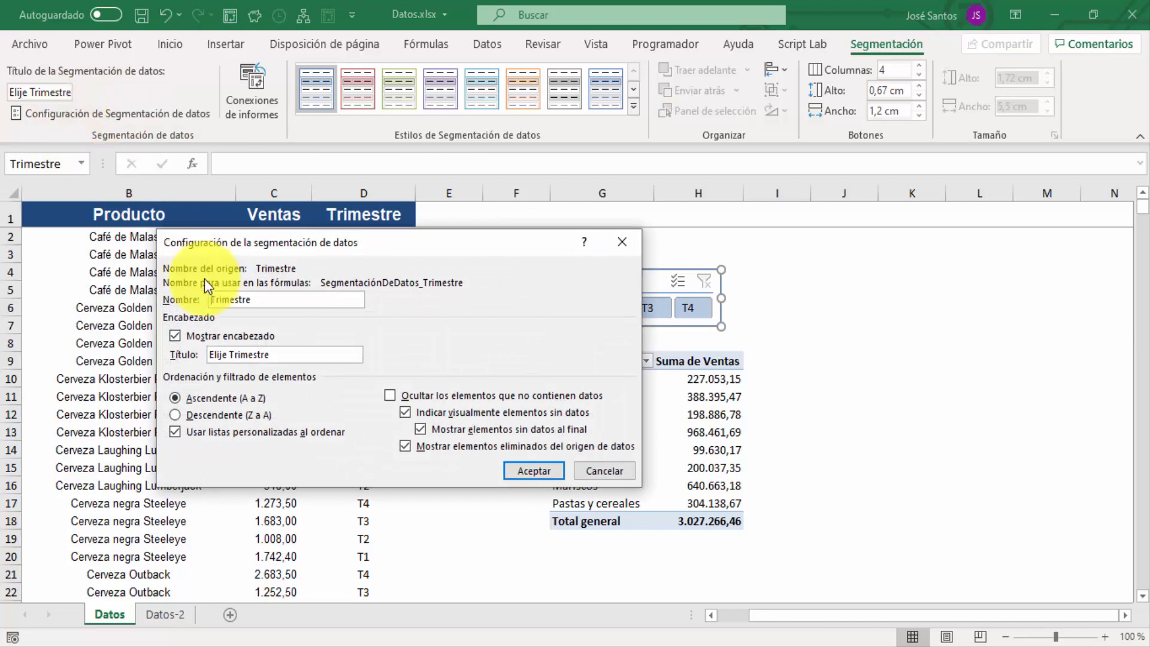
pyautogui.moveTo(265, 238); pyautogui.dragTo(142, 226)
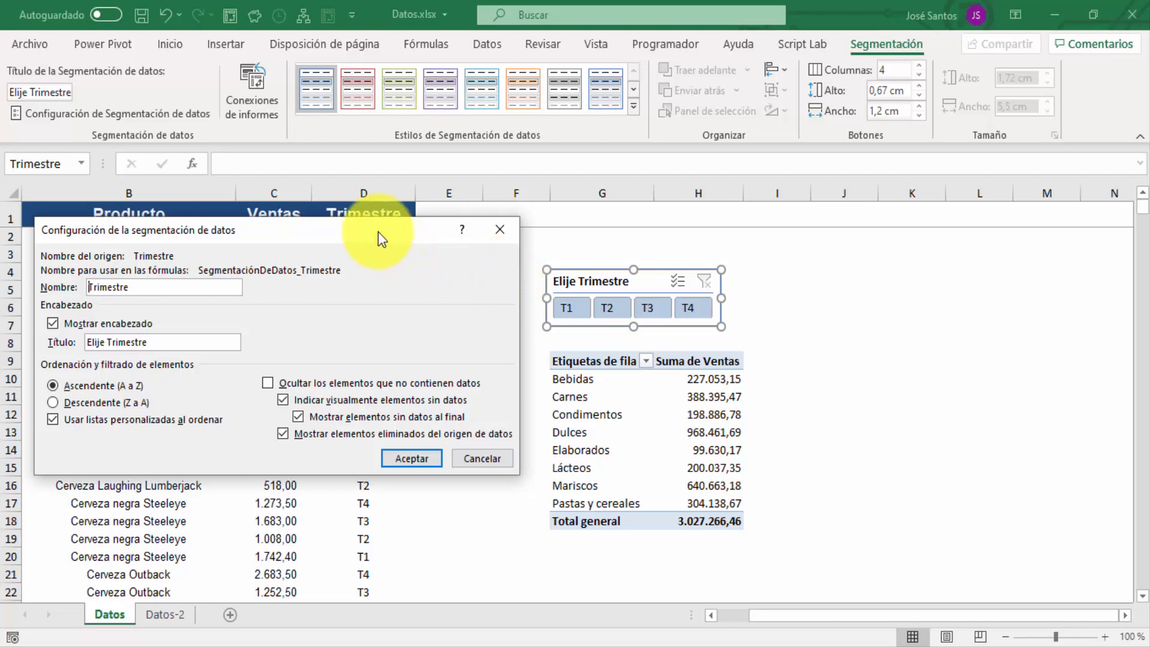
pyautogui.moveTo(379, 232)
pyautogui.mouseDown()
pyautogui.moveTo(397, 231)
pyautogui.moveTo(385, 231)
pyautogui.mouseUp()
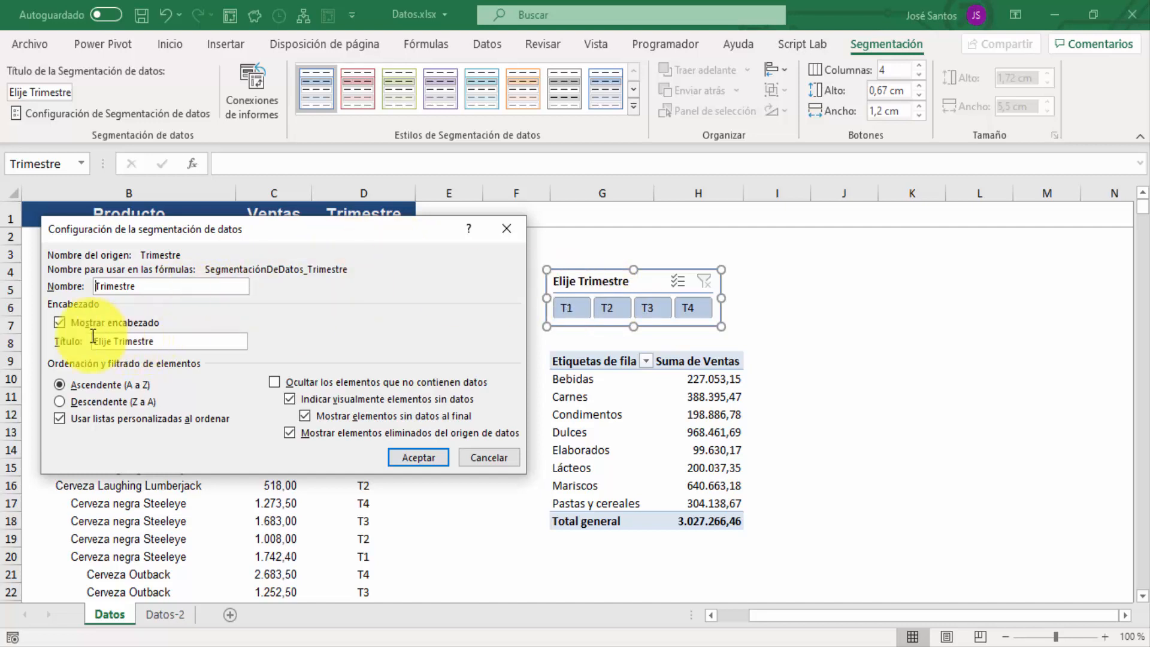
pyautogui.click(63, 325)
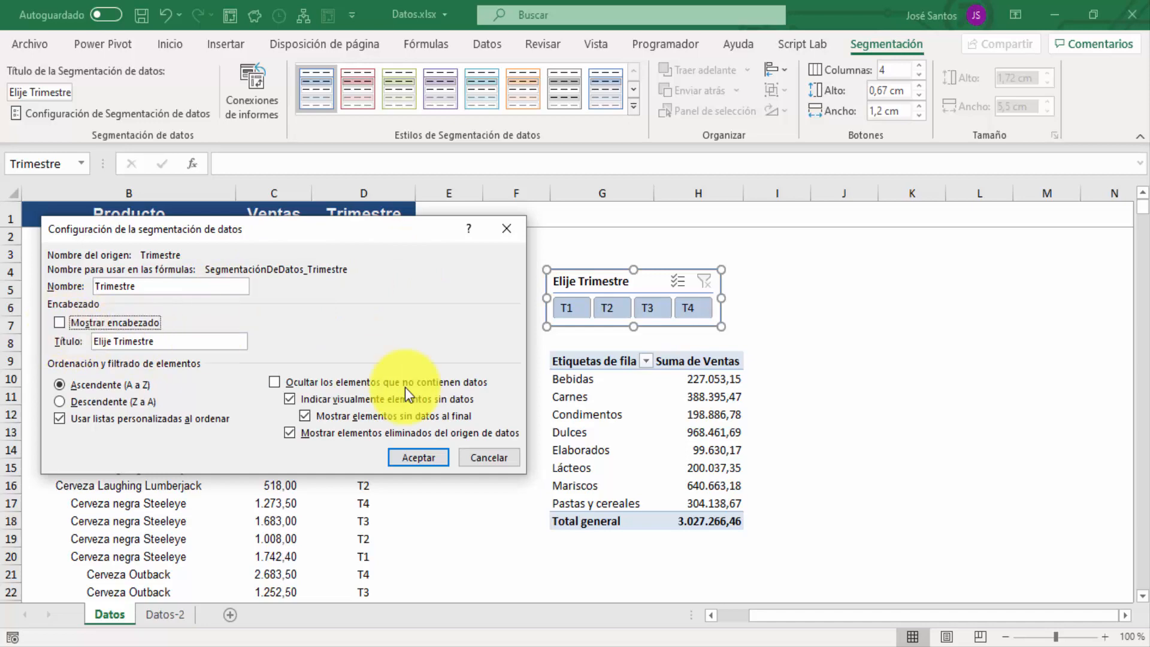
pyautogui.click(432, 460)
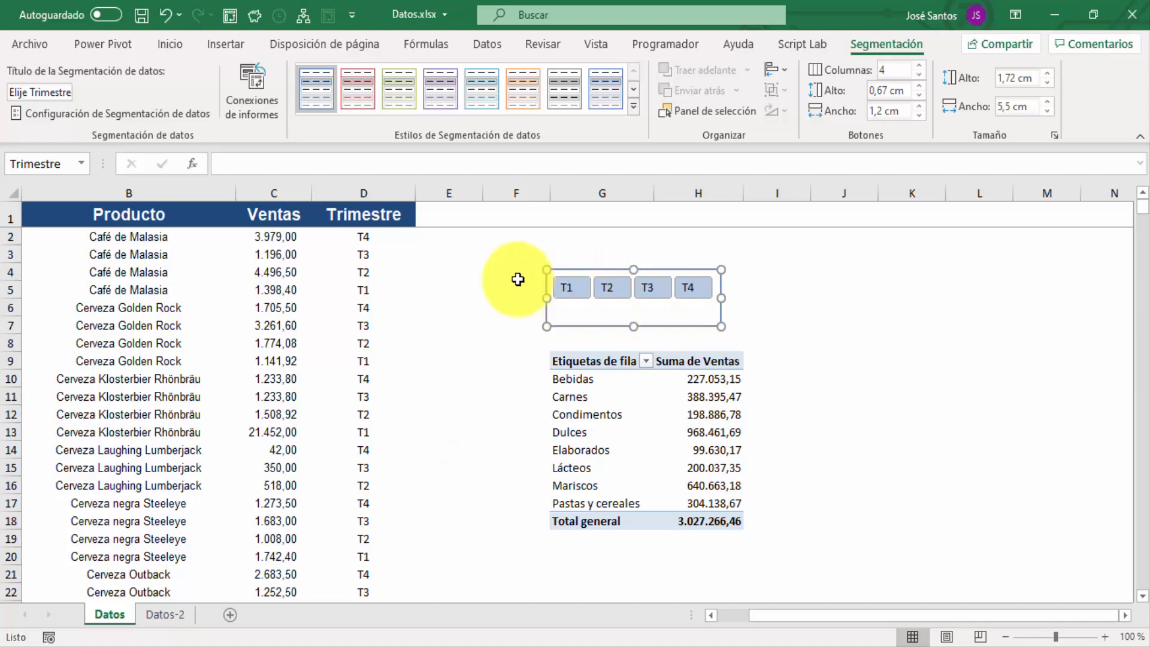
# Turn the header display of the Trimestre slicer back on in its settings.
pyautogui.click(69, 115)
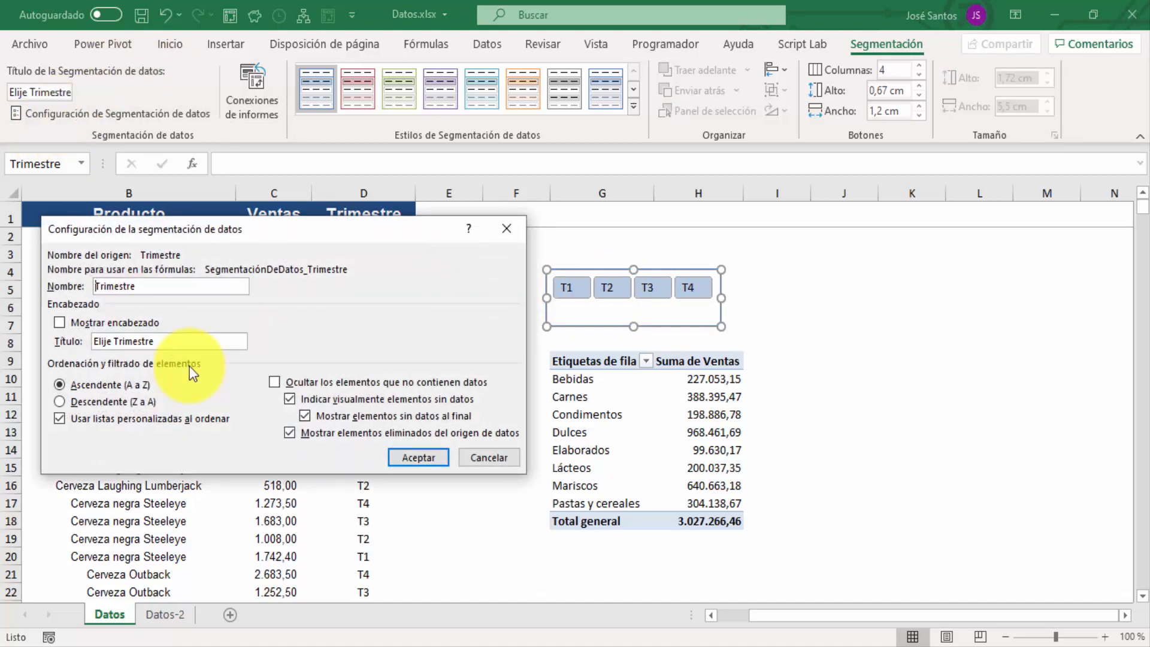
pyautogui.click(61, 323)
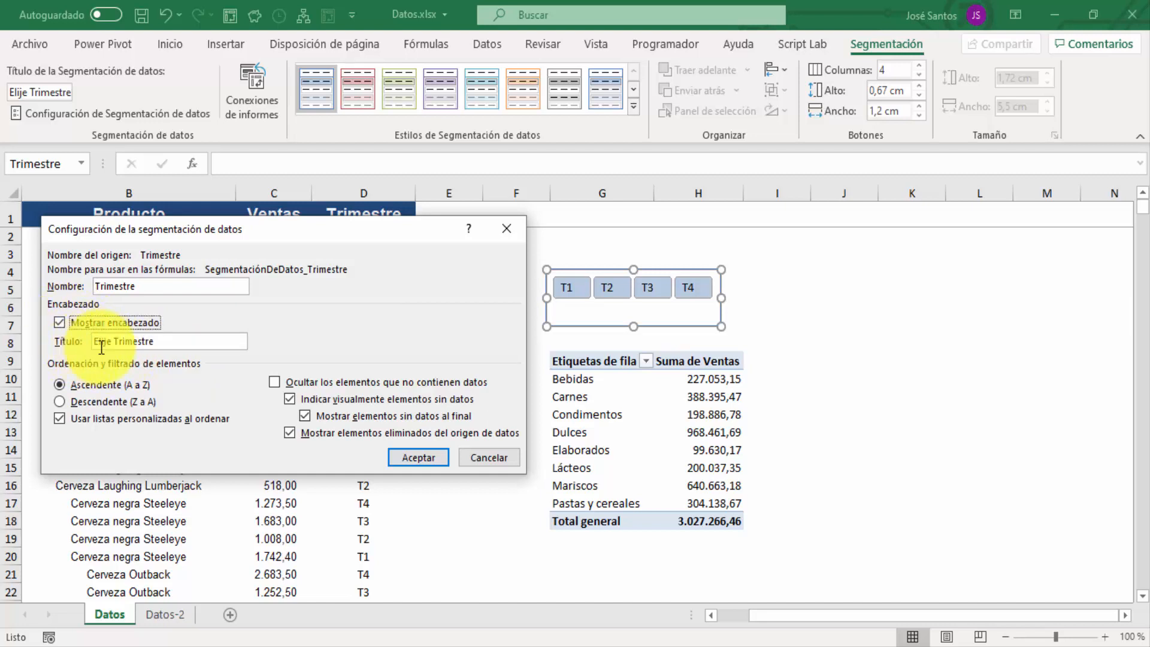
pyautogui.click(420, 456)
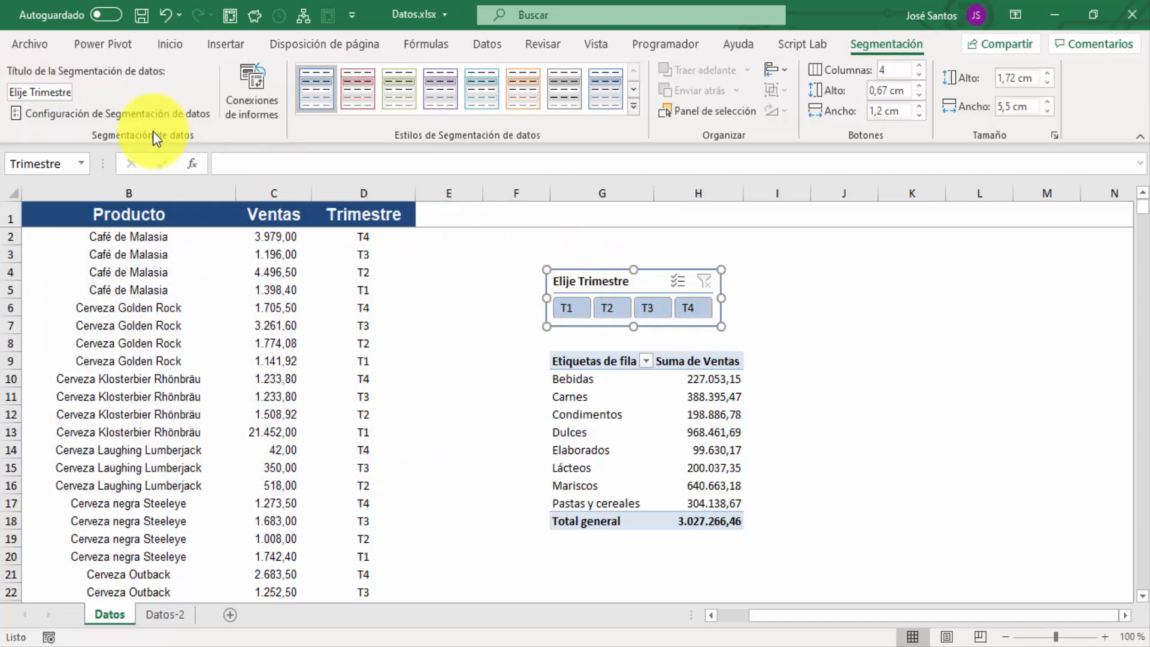
# Sort the quarter buttons of the Trimestre slicer in descending order (Z to A).
pyautogui.click(120, 113)
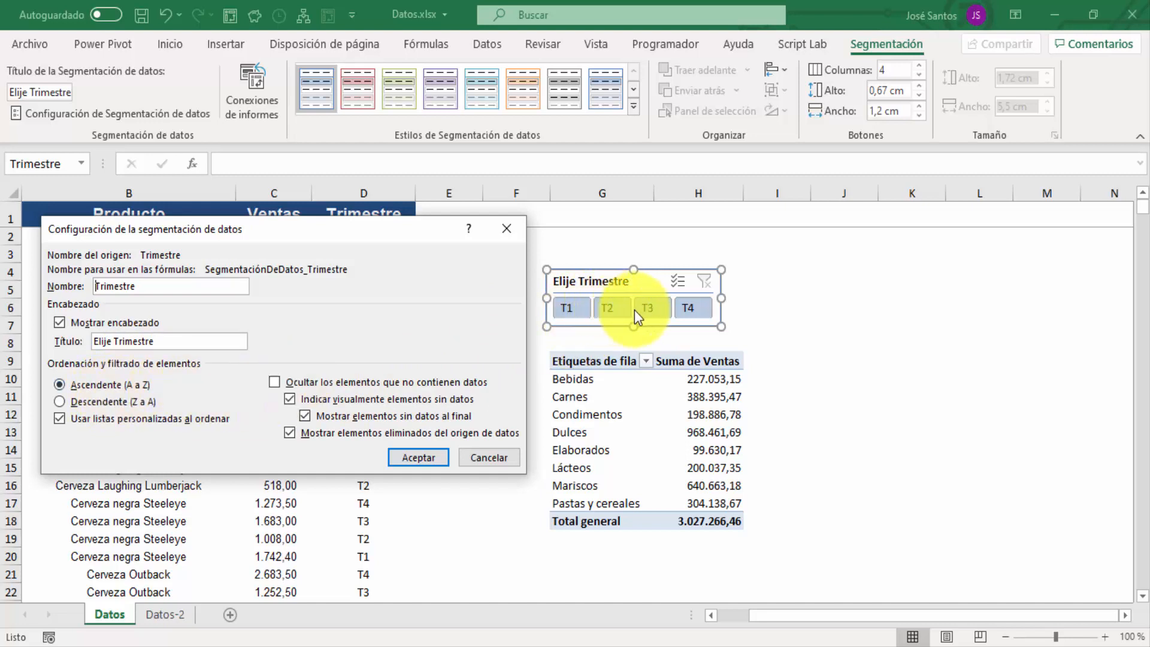
pyautogui.click(134, 400)
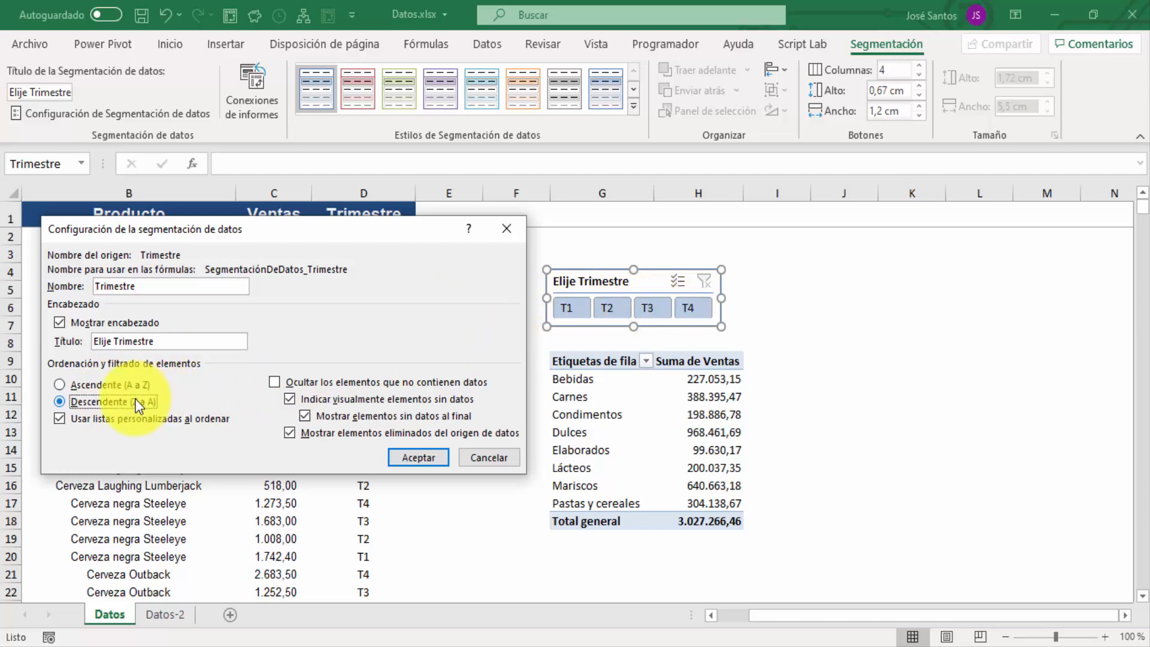
pyautogui.click(417, 457)
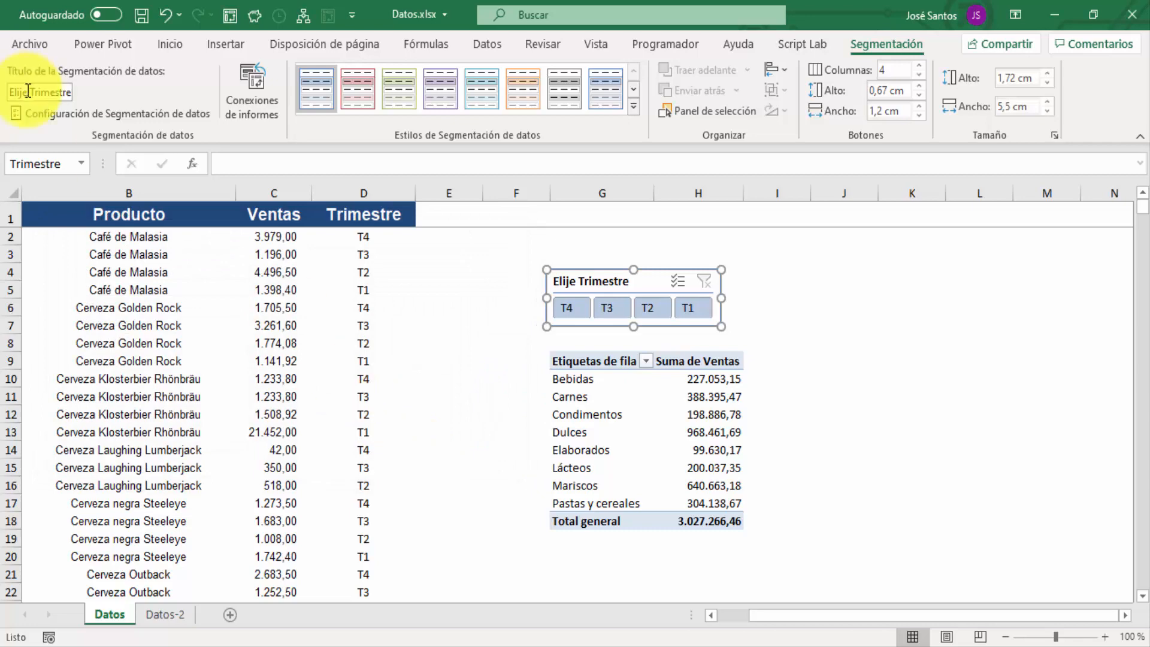
# Review the option for using custom lists when sorting in the Trimestre slicer's settings, and close them without changes.
pyautogui.click(60, 113)
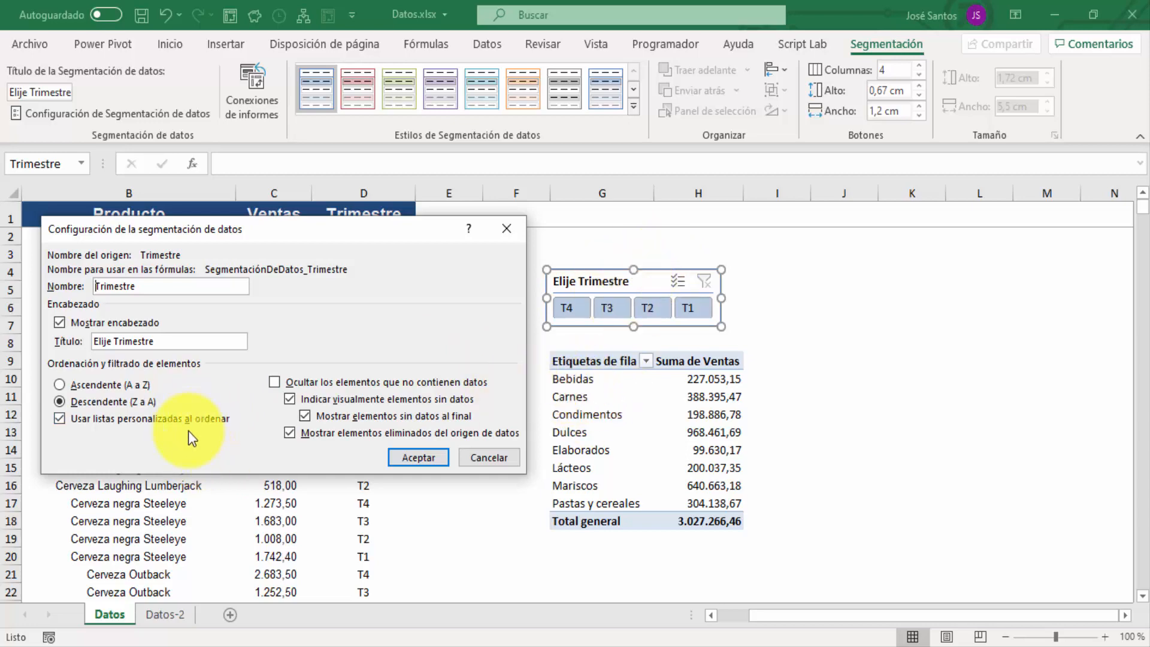
pyautogui.press('Escape')
pyautogui.press('Escape')
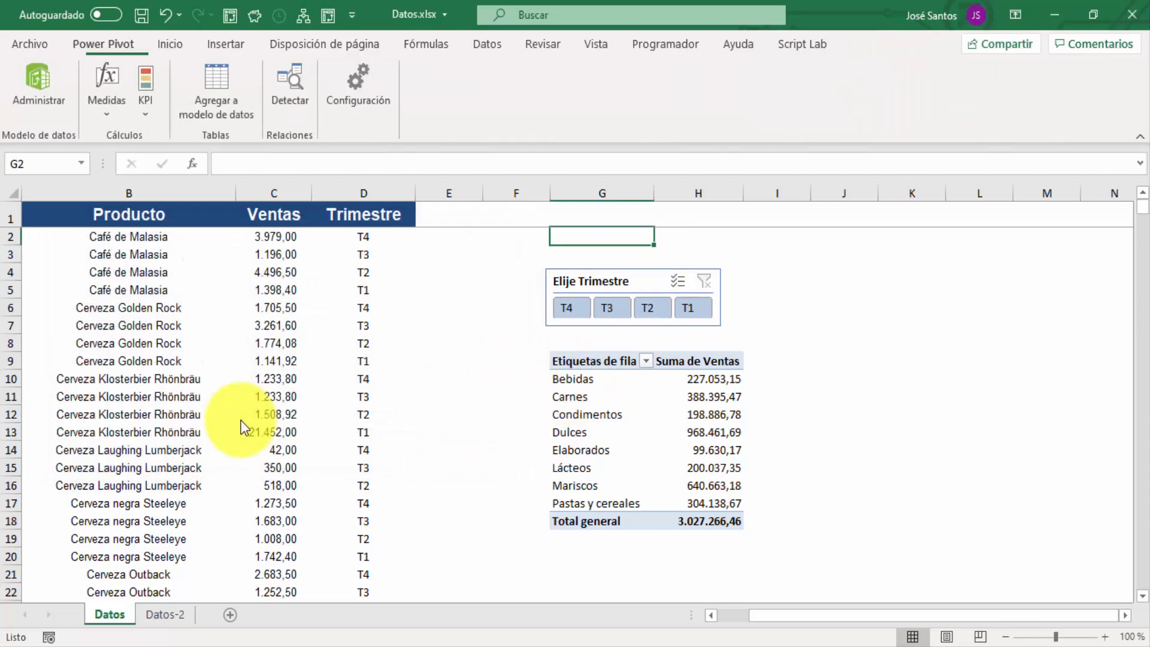
# Enter "Enero" in cell L8, beyond the pivot table, and autofill the month series down to L14.
pyautogui.press('Right')
pyautogui.press('Right')
pyautogui.press('Right')
pyautogui.press('Right')
pyautogui.press('Right')
pyautogui.press('Right')
pyautogui.press('Right')
pyautogui.press('Right')
pyautogui.press('Right')
pyautogui.press('Right')
pyautogui.press('Right')
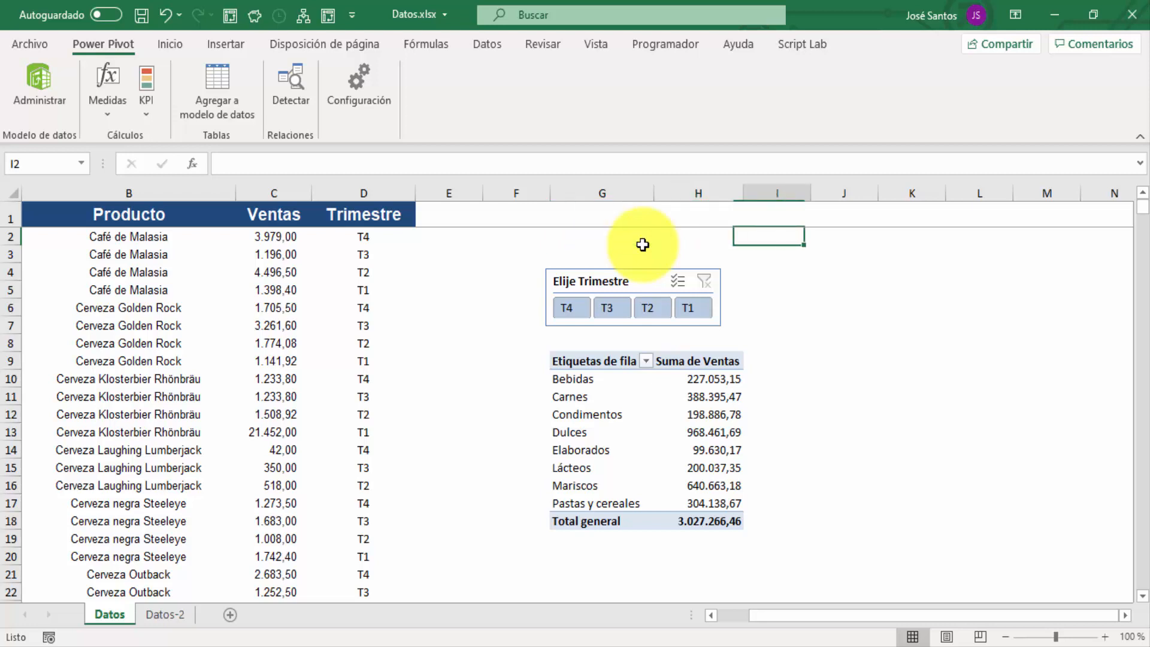
pyautogui.press('Right')
pyautogui.press('Right')
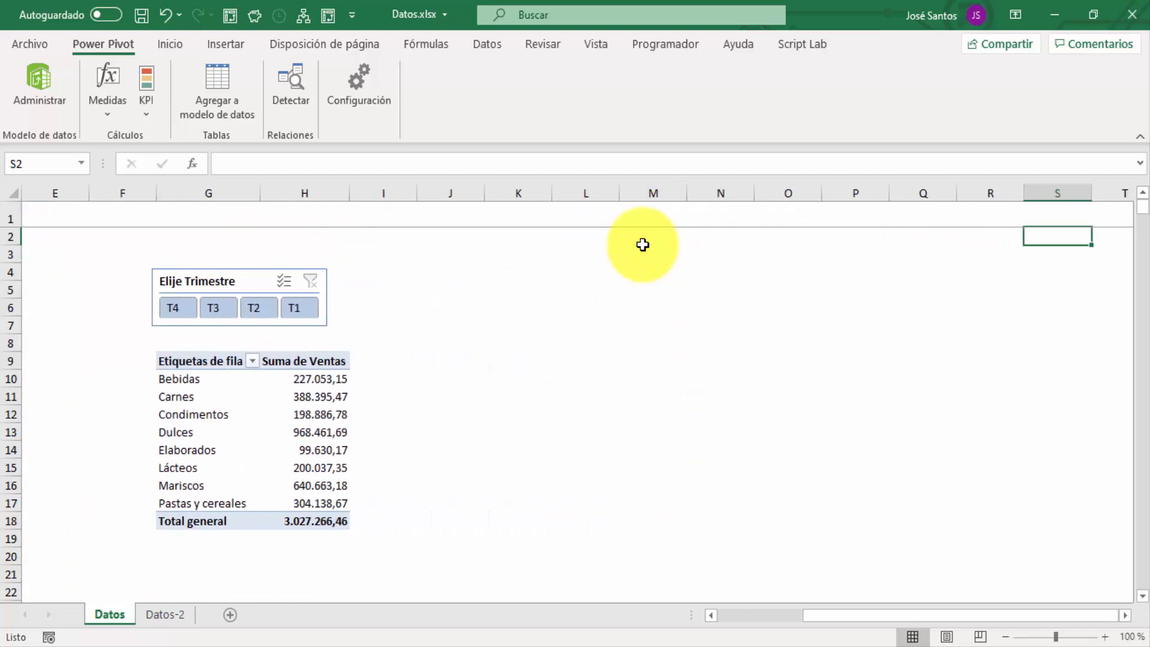
pyautogui.press('Left')
pyautogui.press('Left')
pyautogui.press('Left')
pyautogui.press('Left')
pyautogui.press('Left')
pyautogui.press('Left')
pyautogui.press('Left')
pyautogui.press('Left')
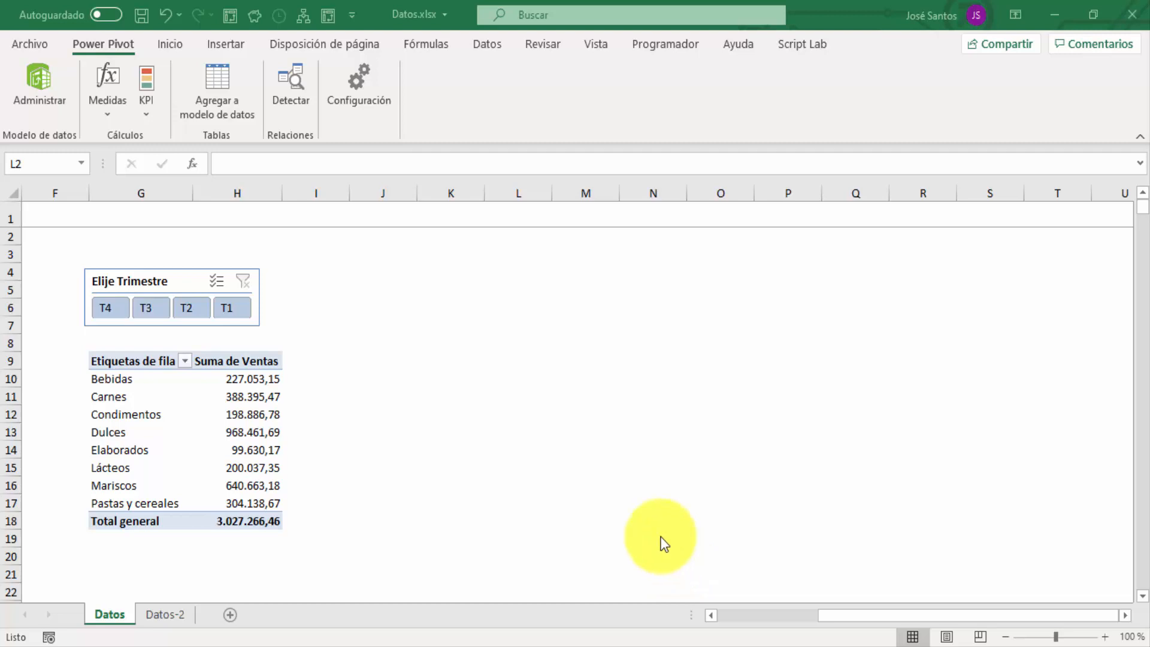
pyautogui.click(512, 348)
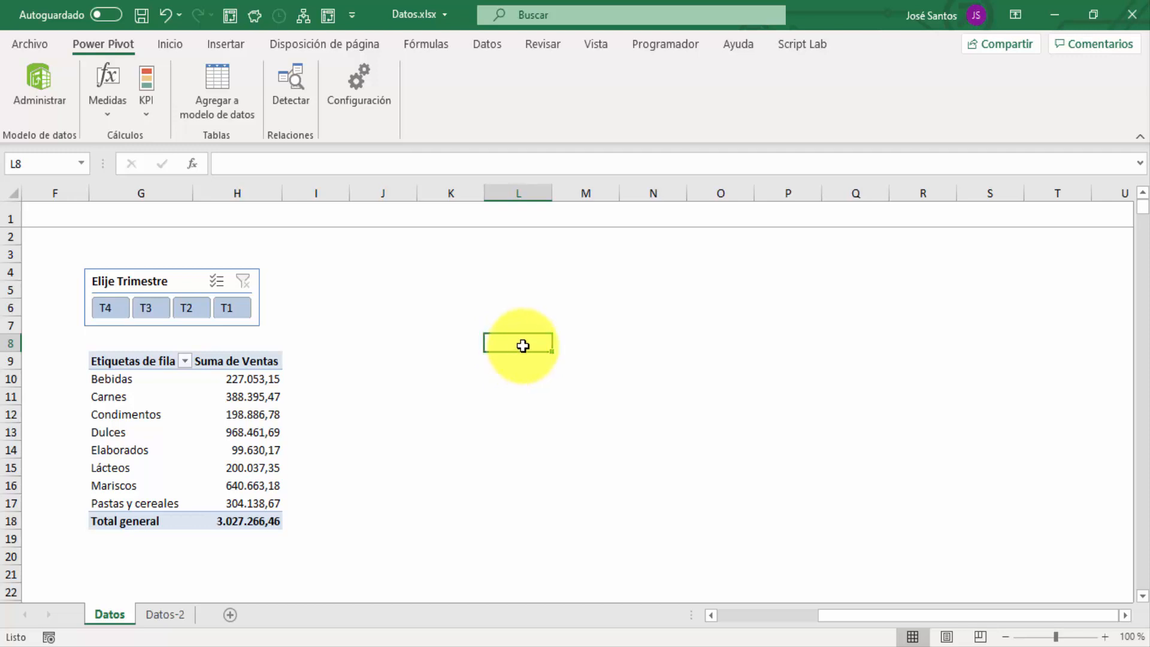
pyautogui.write('Enero')
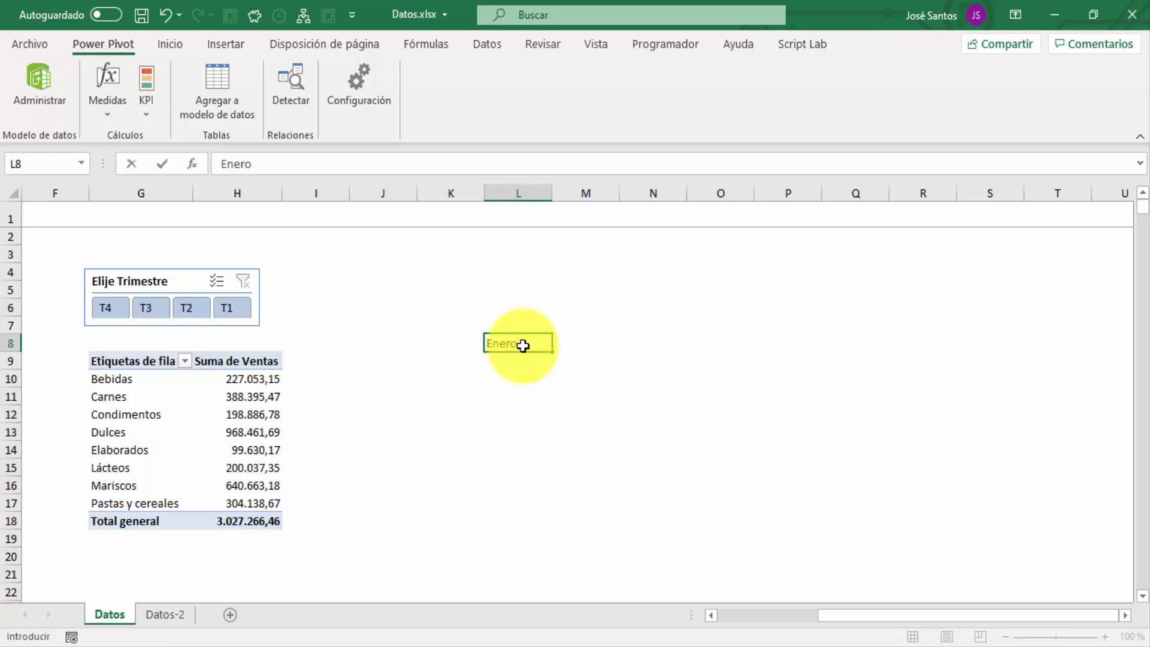
pyautogui.press('Return')
pyautogui.click(531, 344)
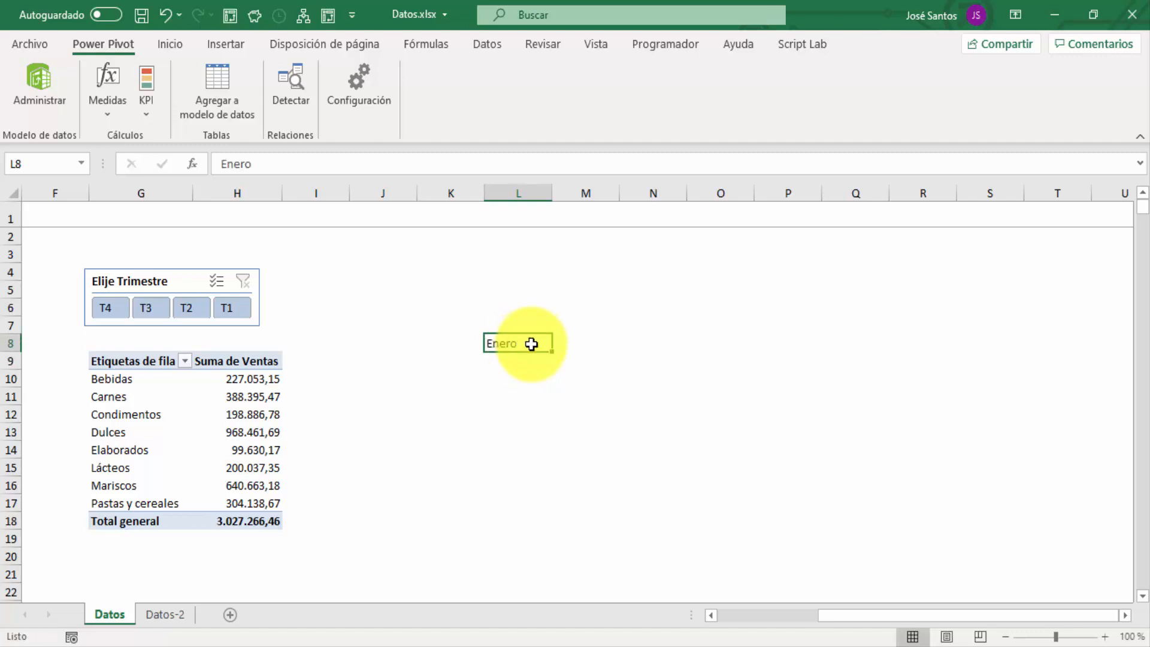
pyautogui.moveTo(551, 351); pyautogui.dragTo(566, 460)
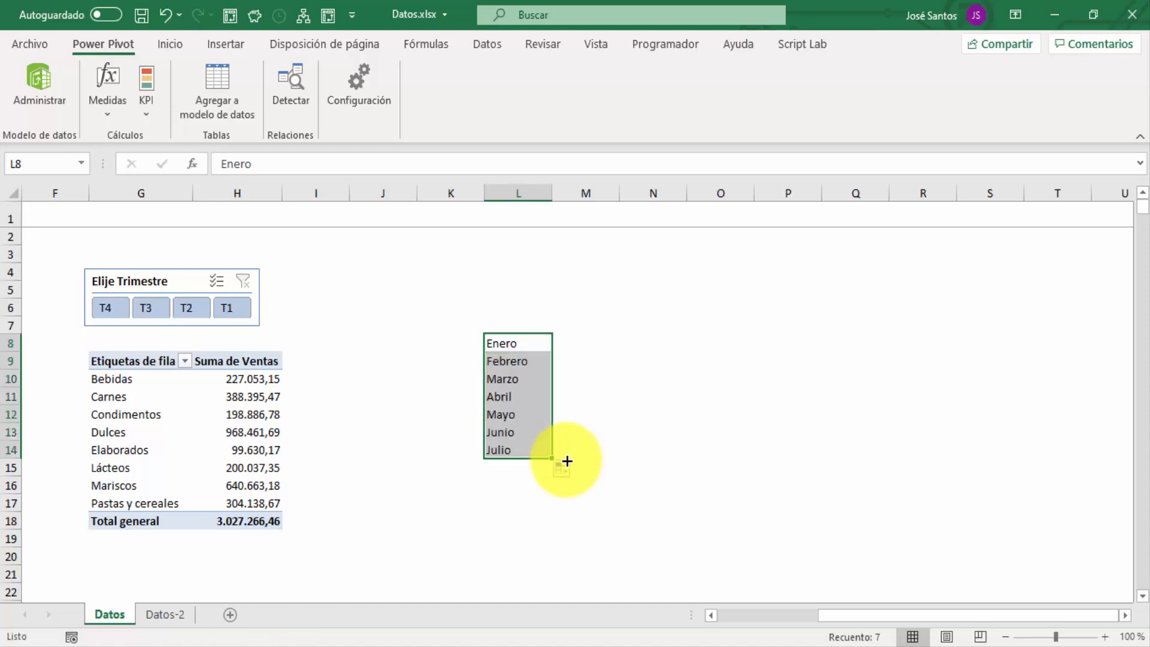
pyautogui.click(511, 342)
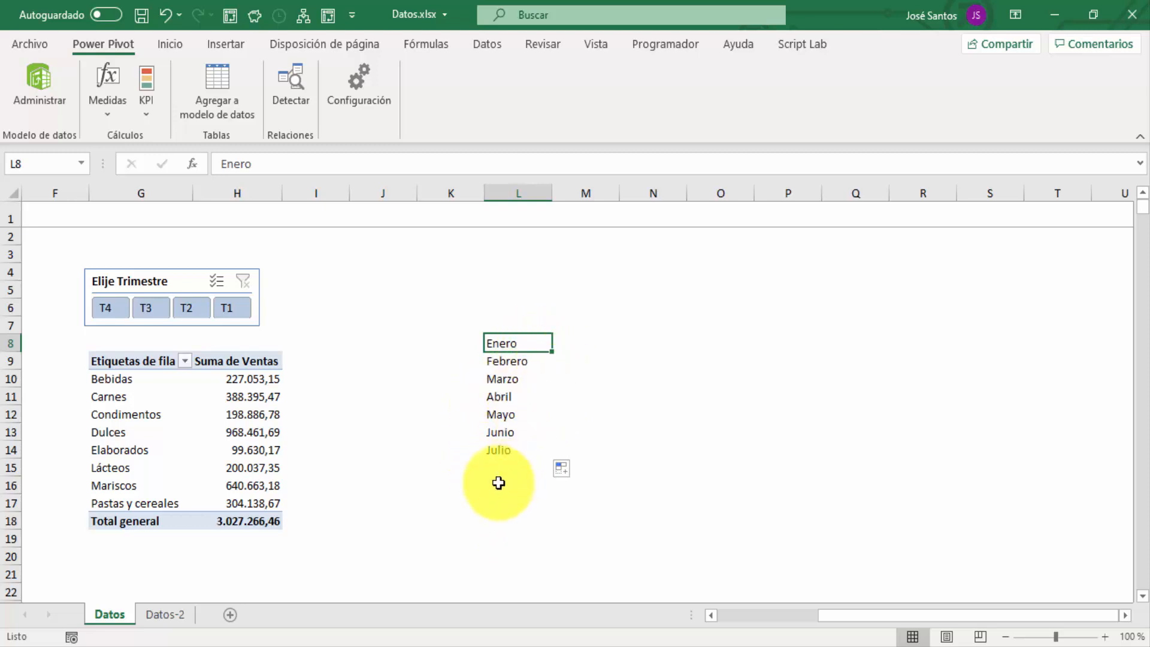
# Enter "Lunes" in cell M8 and autofill the weekday series down to M13.
pyautogui.click(616, 343)
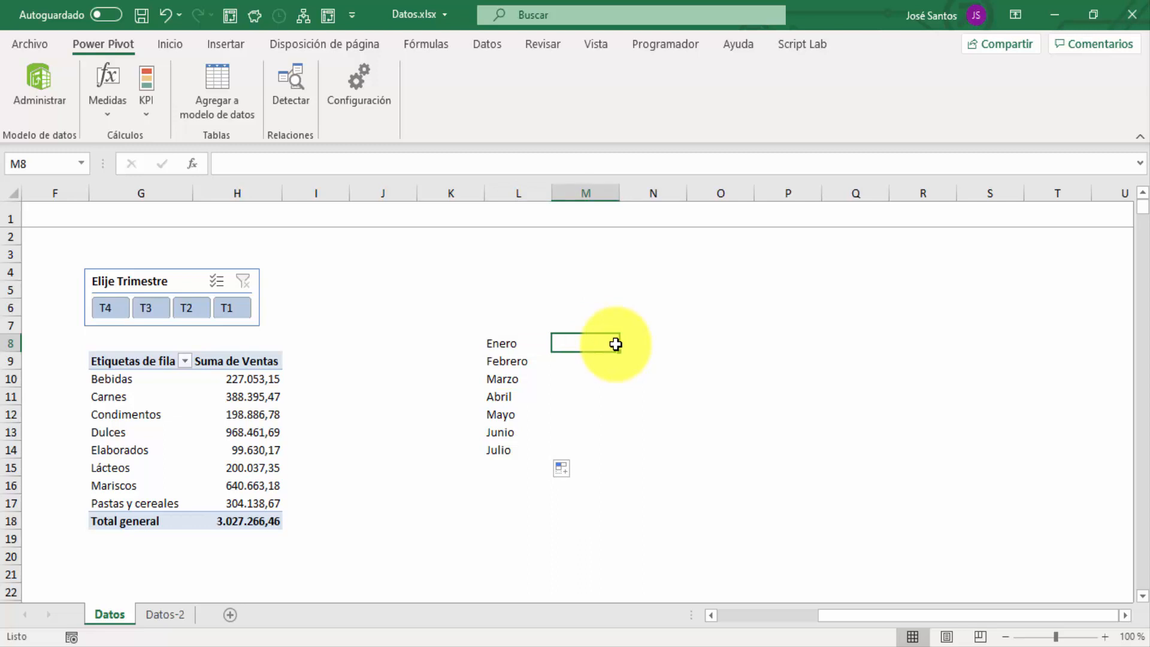
pyautogui.write('Lunes')
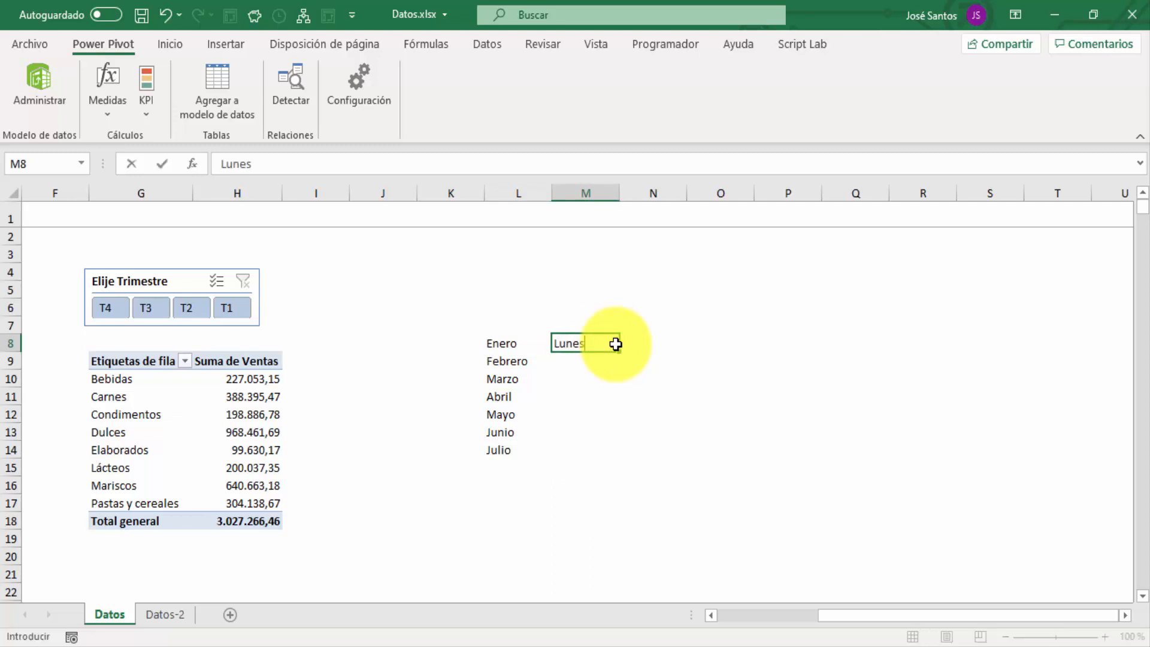
pyautogui.press('Return')
pyautogui.click(616, 343)
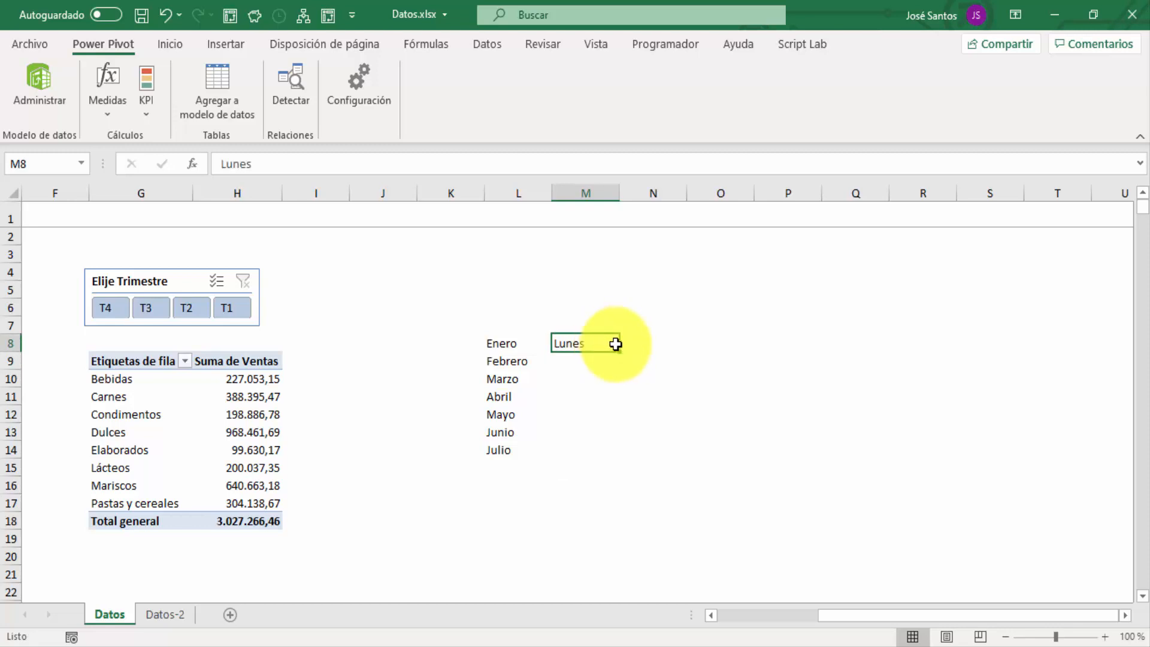
pyautogui.moveTo(620, 353); pyautogui.dragTo(625, 450)
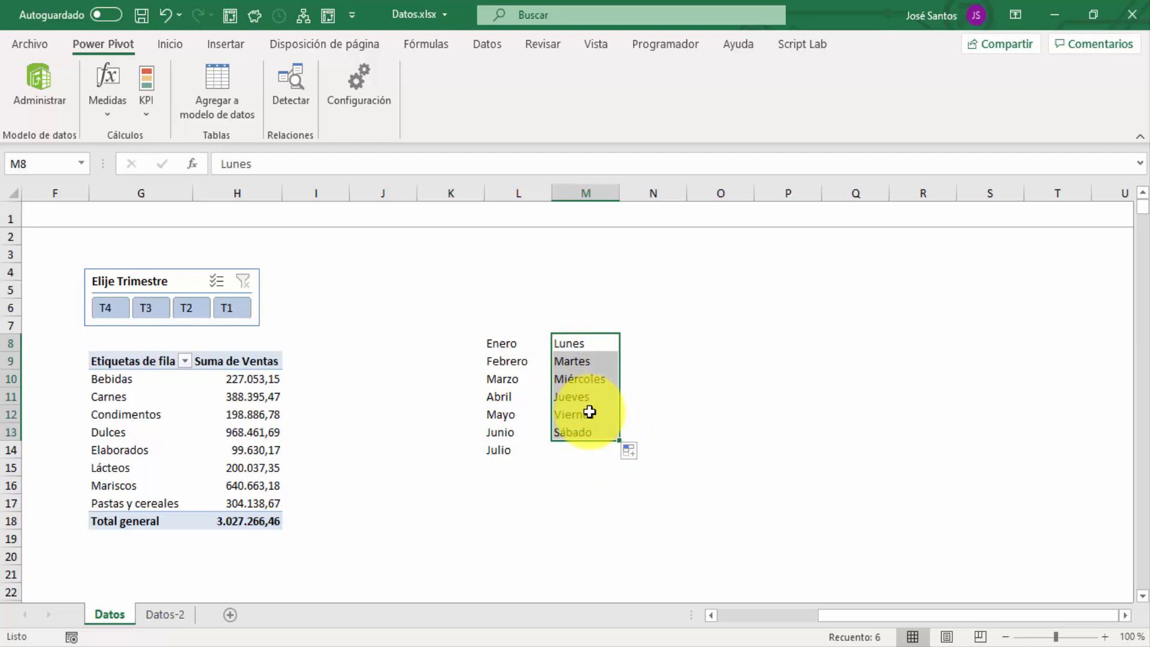
pyautogui.click(637, 395)
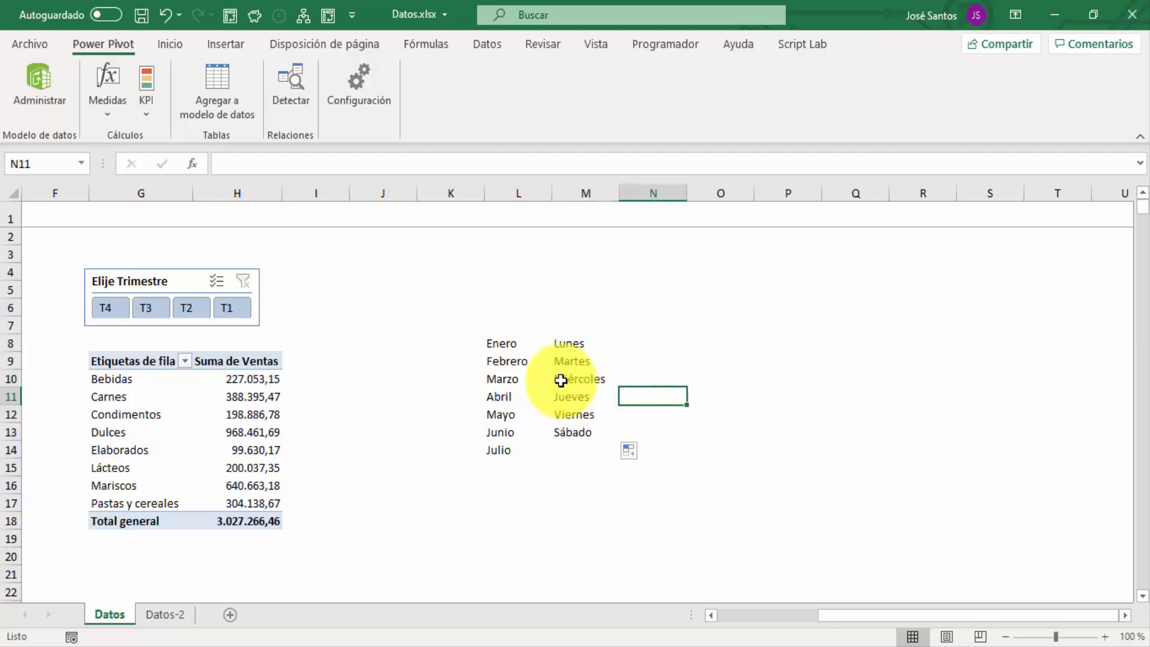
# Open the custom lists editor from the advanced Excel options and move its window toward the middle of the sheet.
pyautogui.click(30, 44)
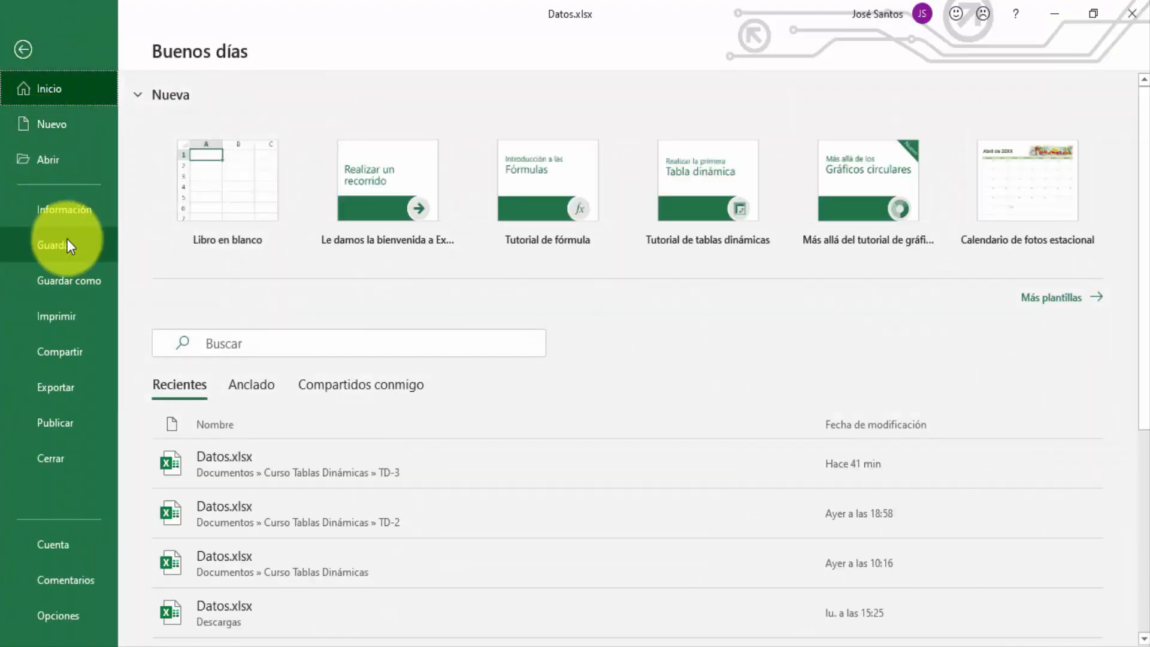
pyautogui.click(75, 617)
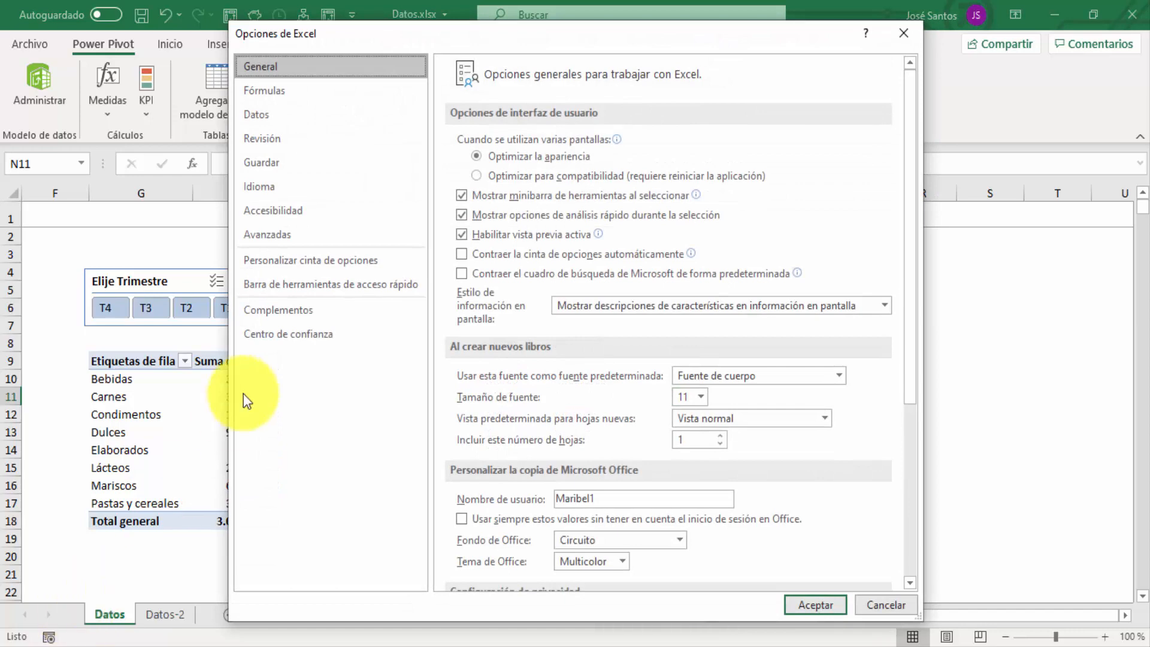
pyautogui.click(305, 235)
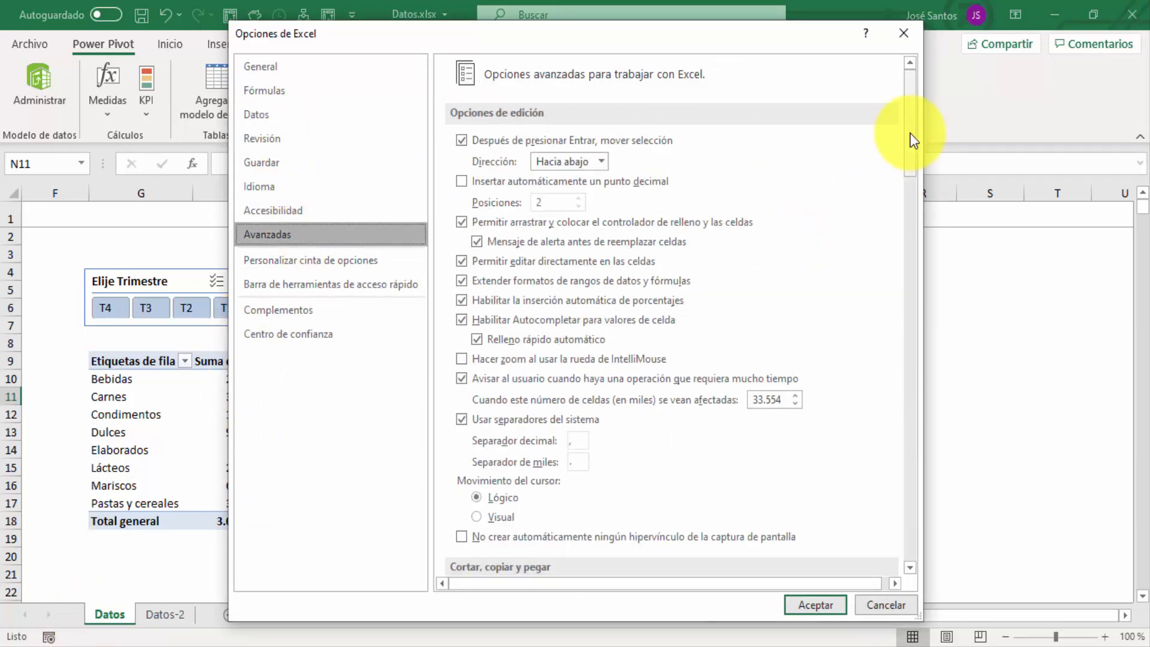
pyautogui.moveTo(911, 133); pyautogui.dragTo(915, 576)
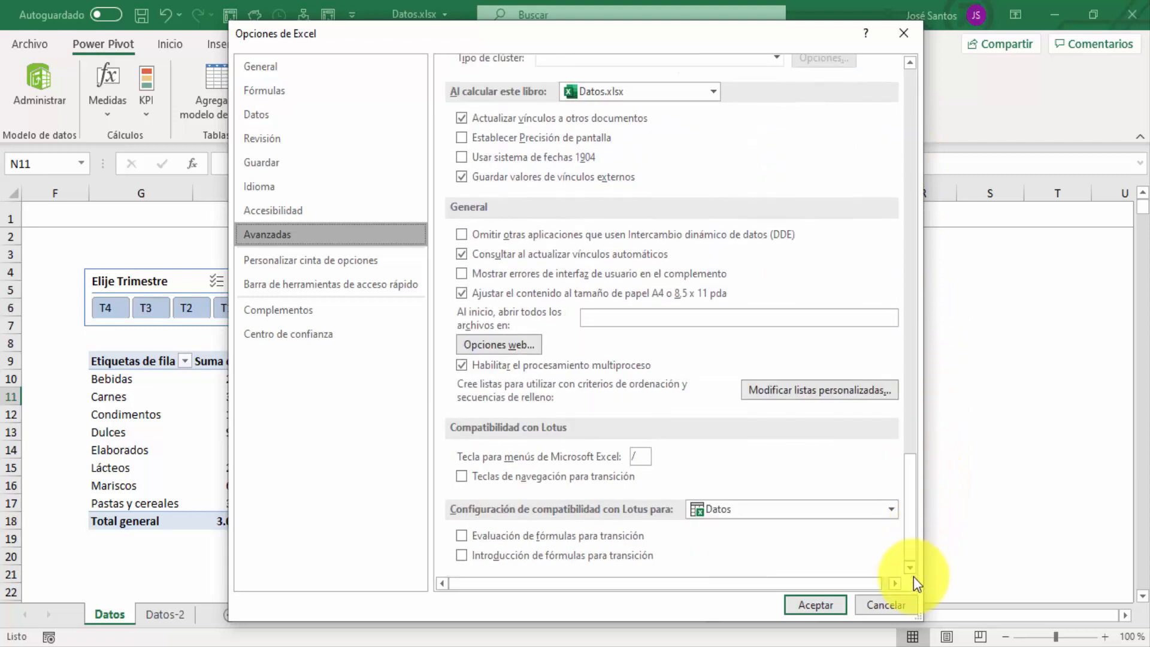
pyautogui.click(799, 391)
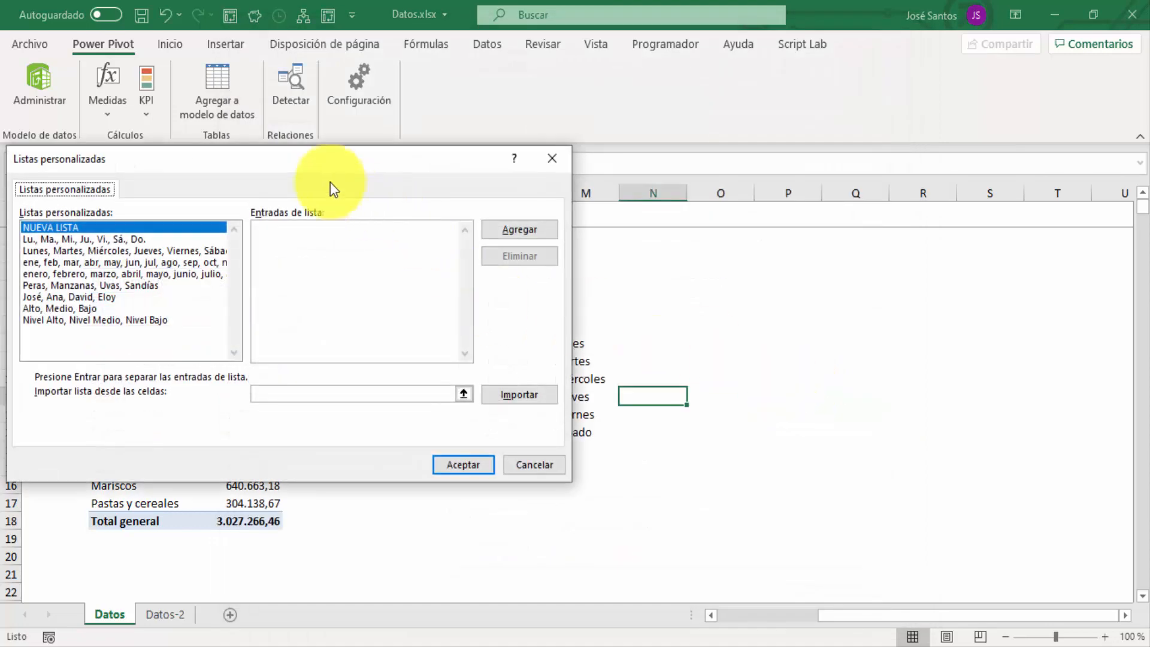
pyautogui.moveTo(298, 160); pyautogui.dragTo(436, 166)
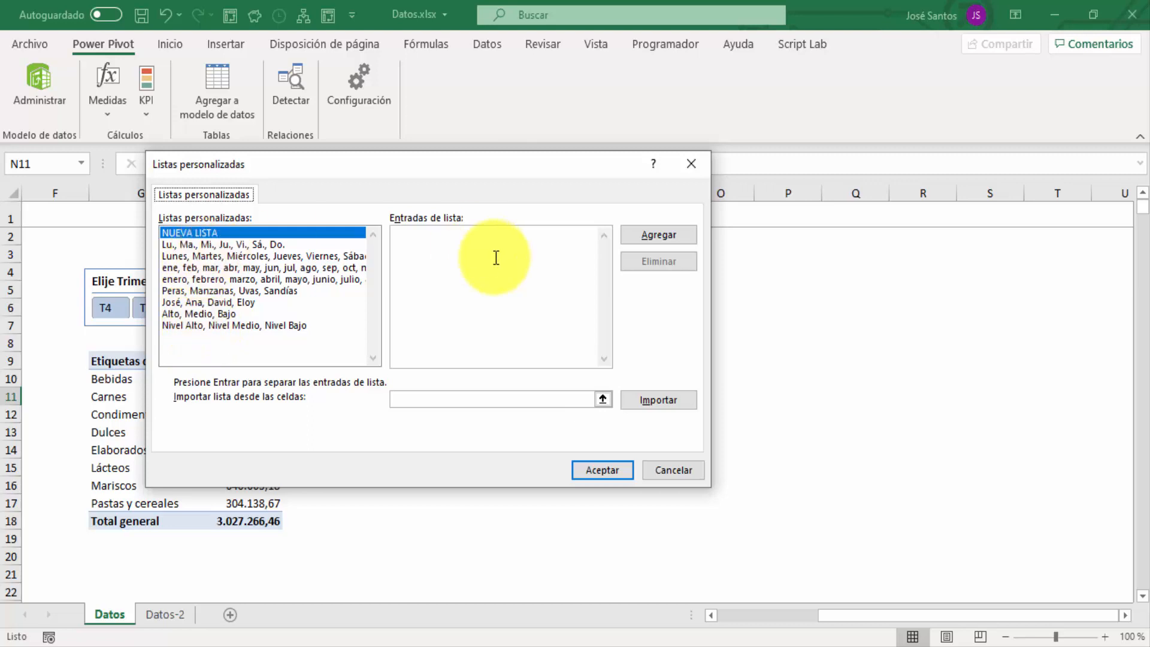
# Examine the entries of the "Alto, Medio, Bajo", "Peras, Manzanas, Uvas, Sandías" and full weekday custom lists.
pyautogui.click(235, 315)
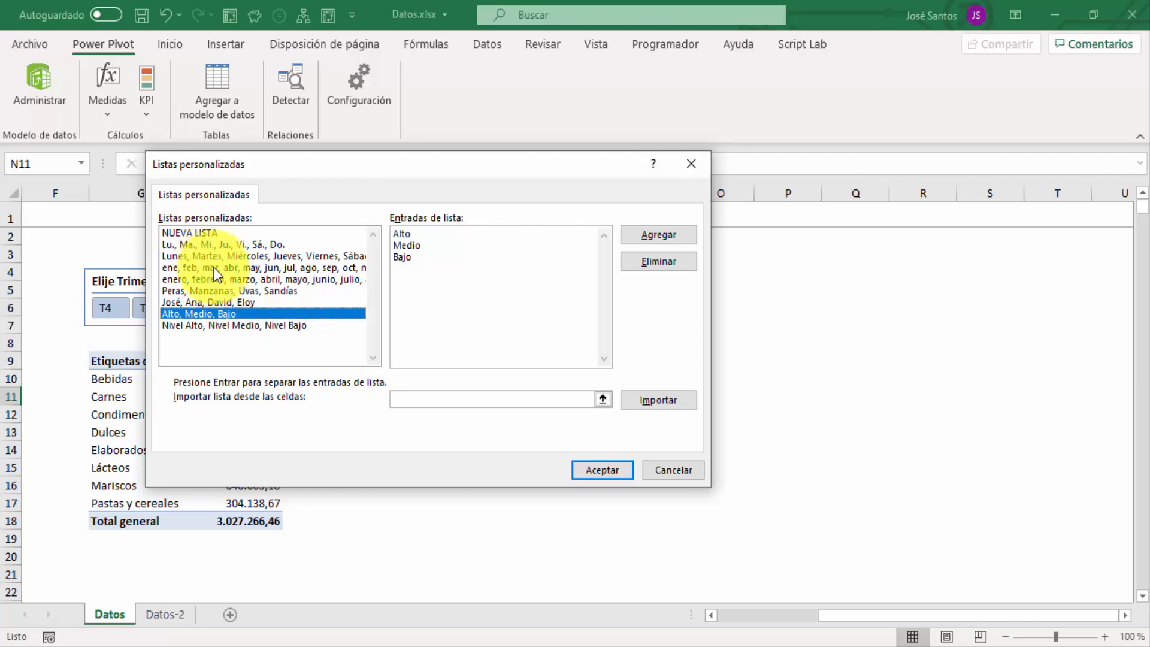
pyautogui.click(238, 290)
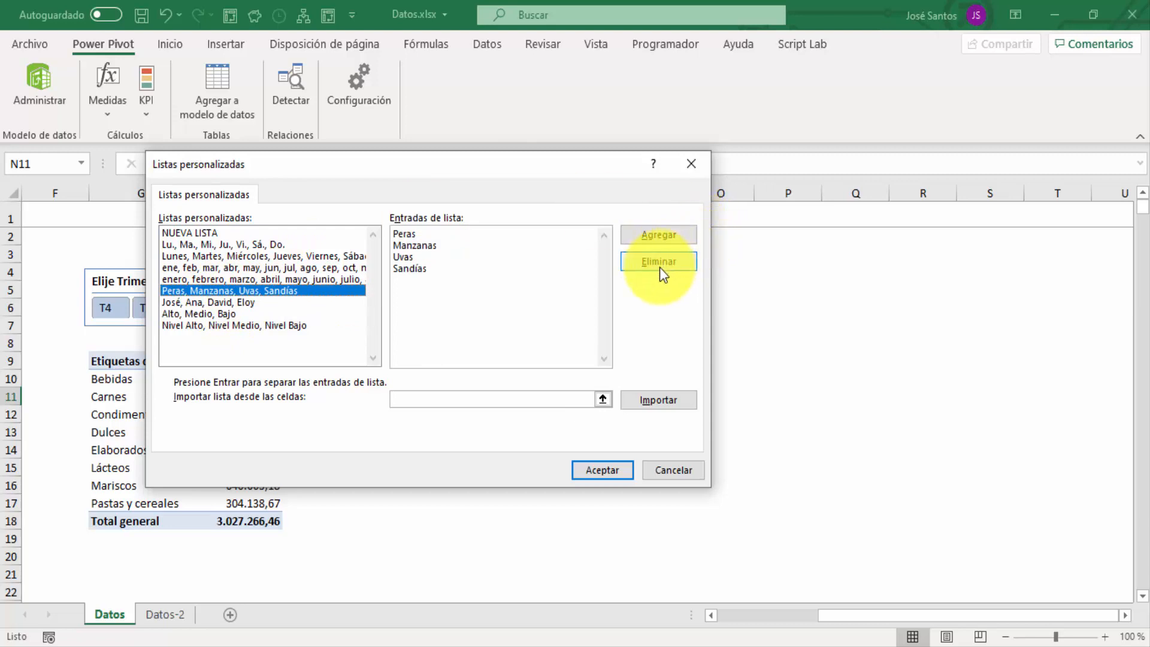
pyautogui.click(277, 256)
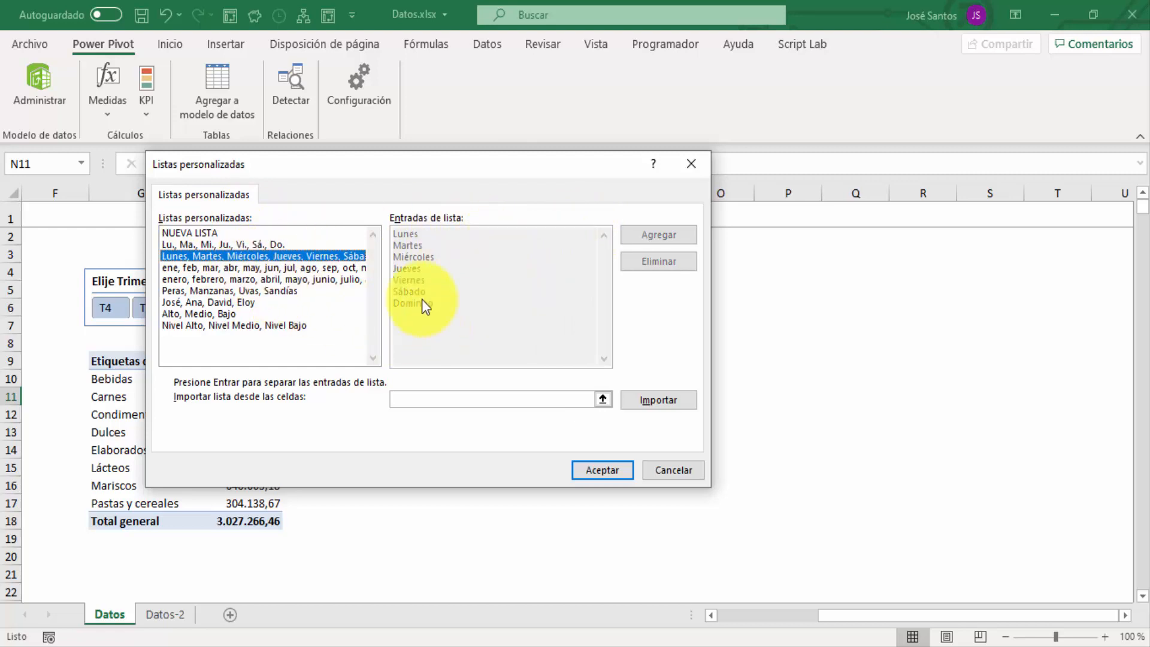
# Delete the custom list "Peras, Manzanas, Uvas, Sandías" and the custom list of first names.
pyautogui.click(238, 291)
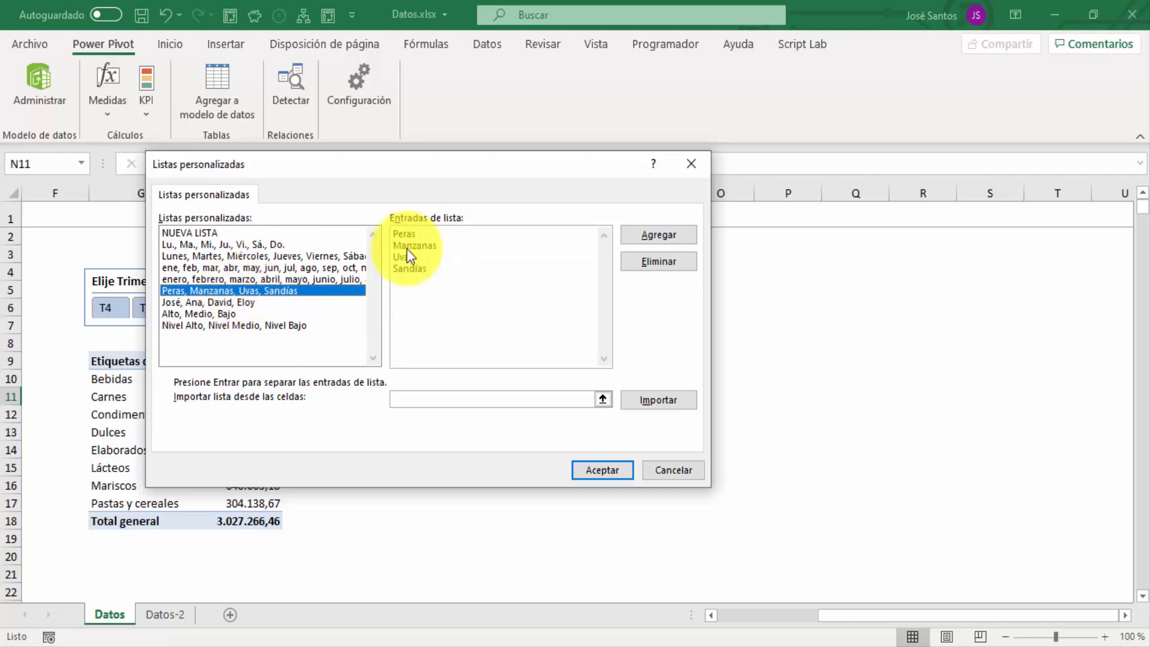
pyautogui.click(663, 262)
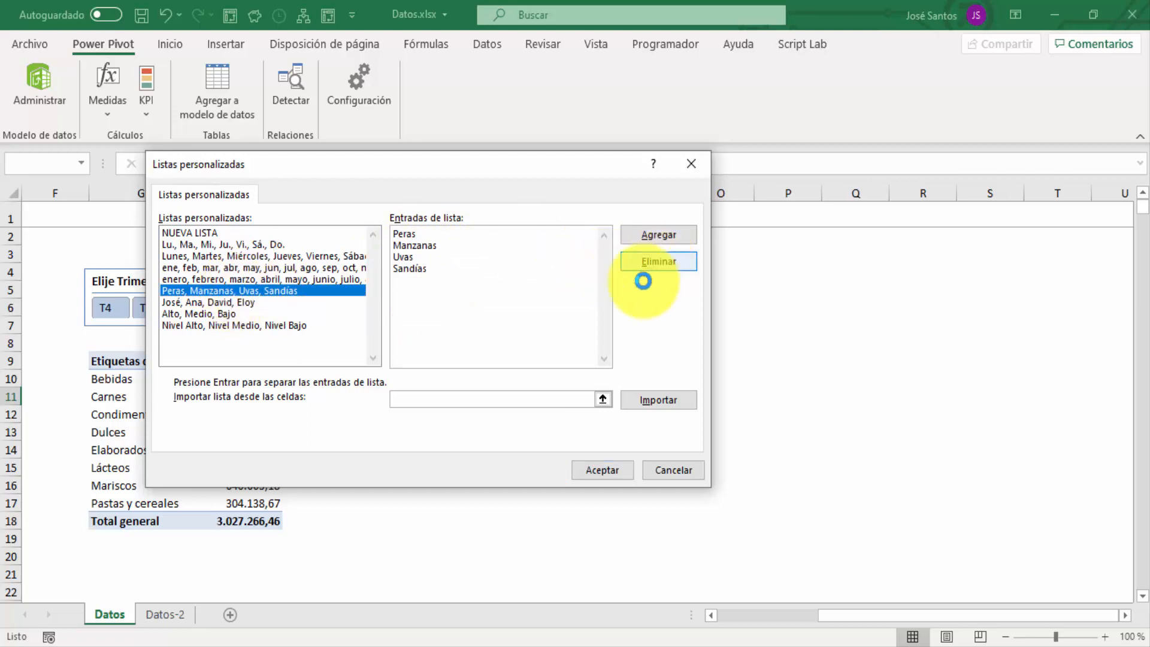
pyautogui.click(541, 383)
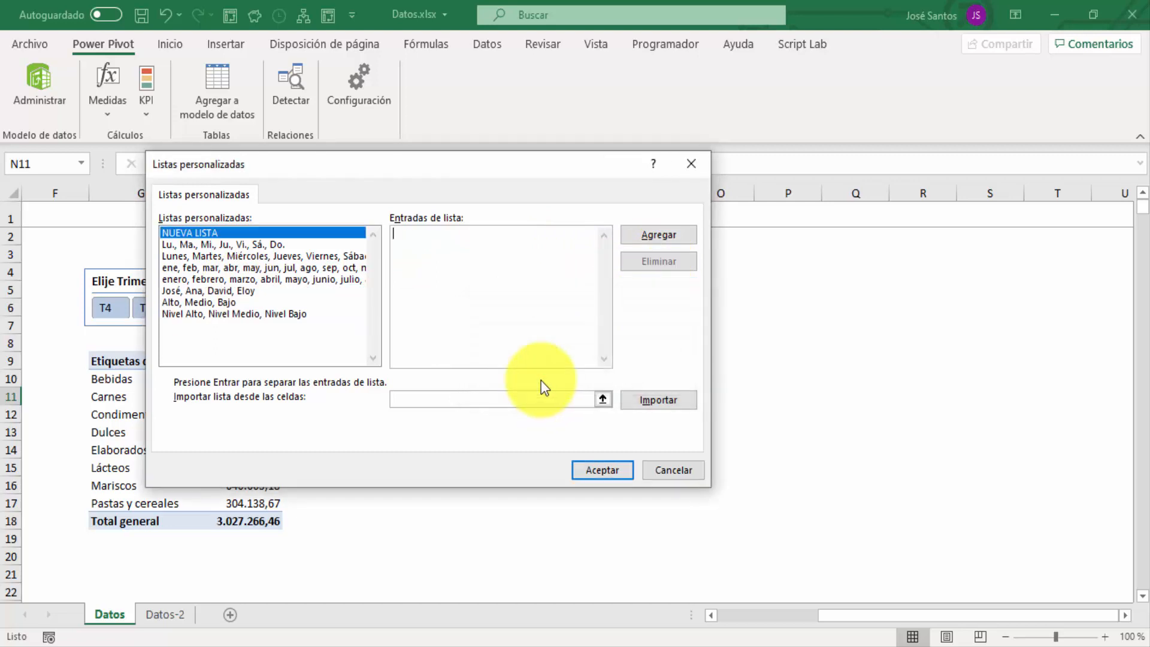
pyautogui.click(249, 290)
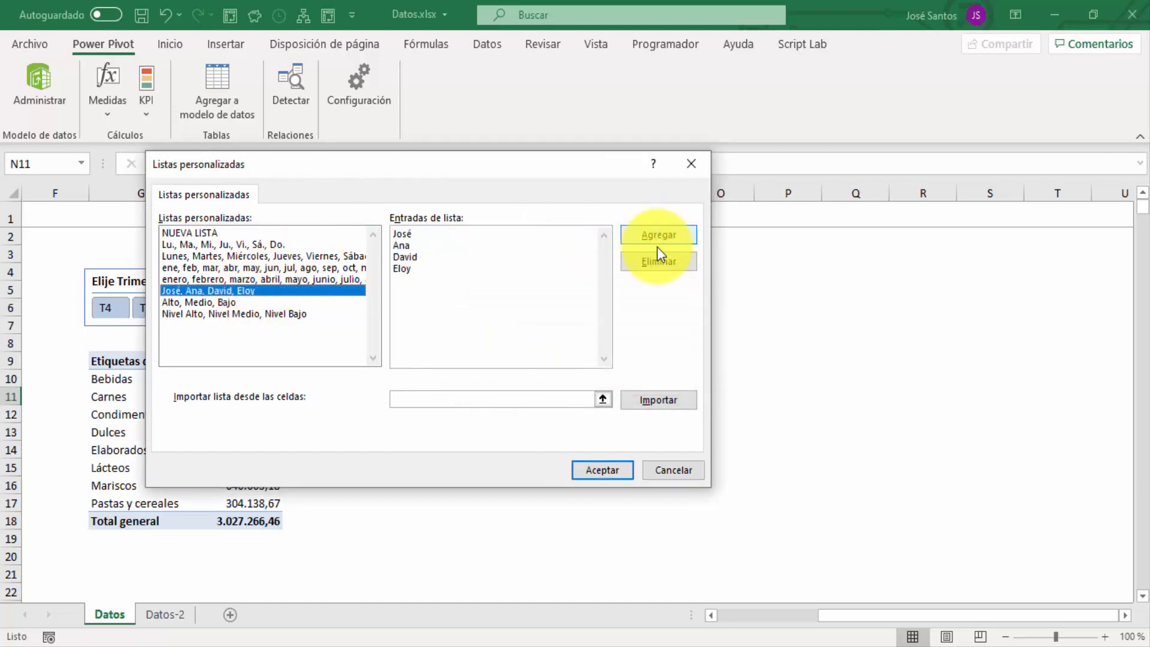
pyautogui.click(661, 262)
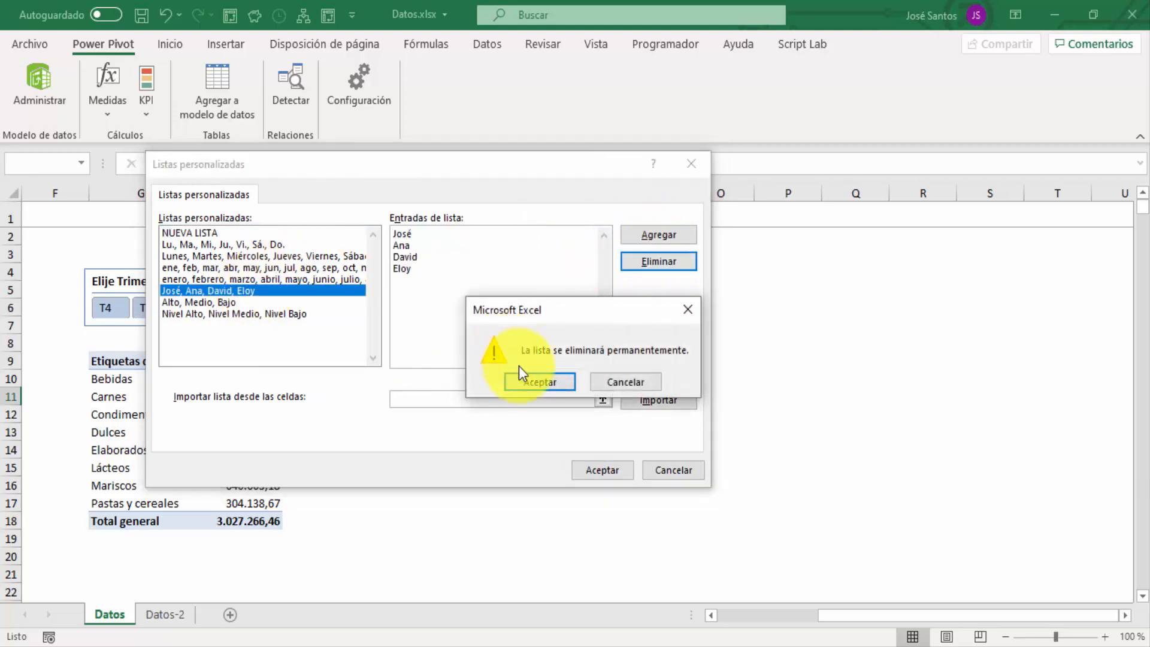
pyautogui.click(539, 383)
# Delete the custom lists "Alto, Medio, Bajo" and "Nivel Alto, Nivel Medio, Nivel Bajo", and accept the Excel options.
pyautogui.click(247, 291)
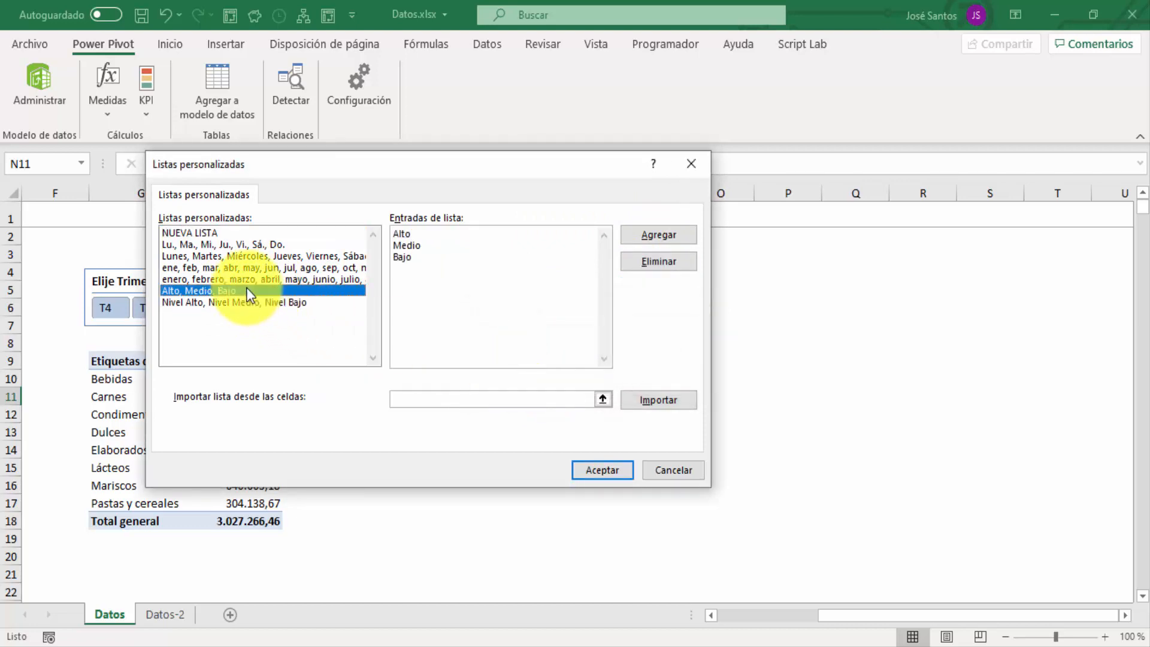
pyautogui.click(654, 261)
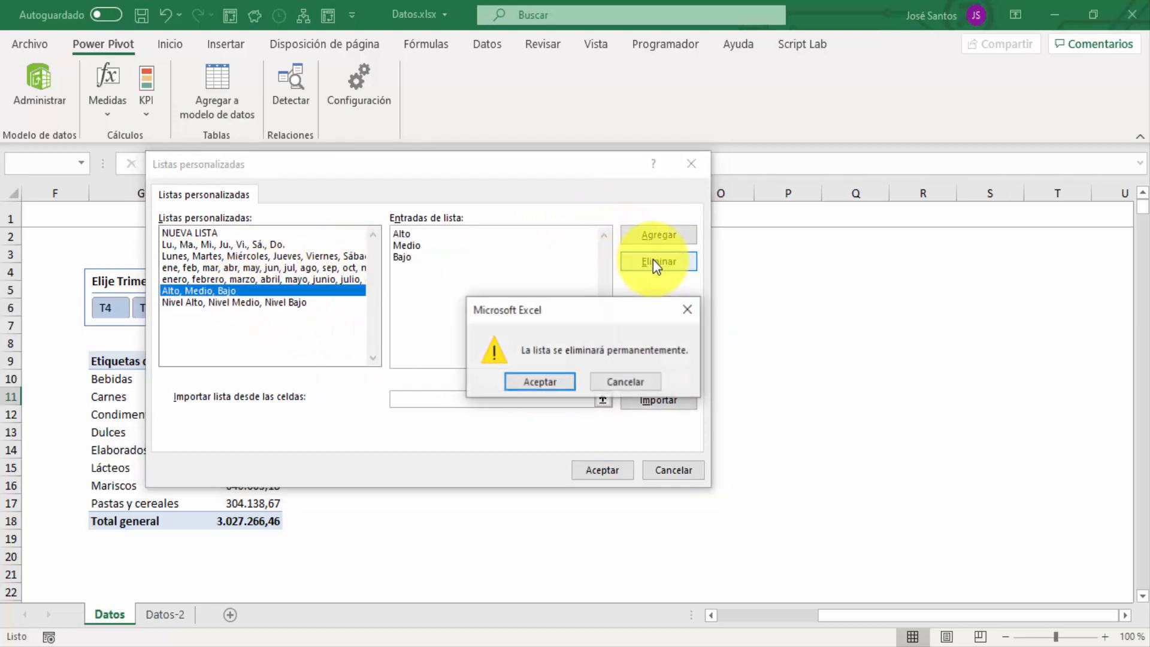
pyautogui.click(552, 381)
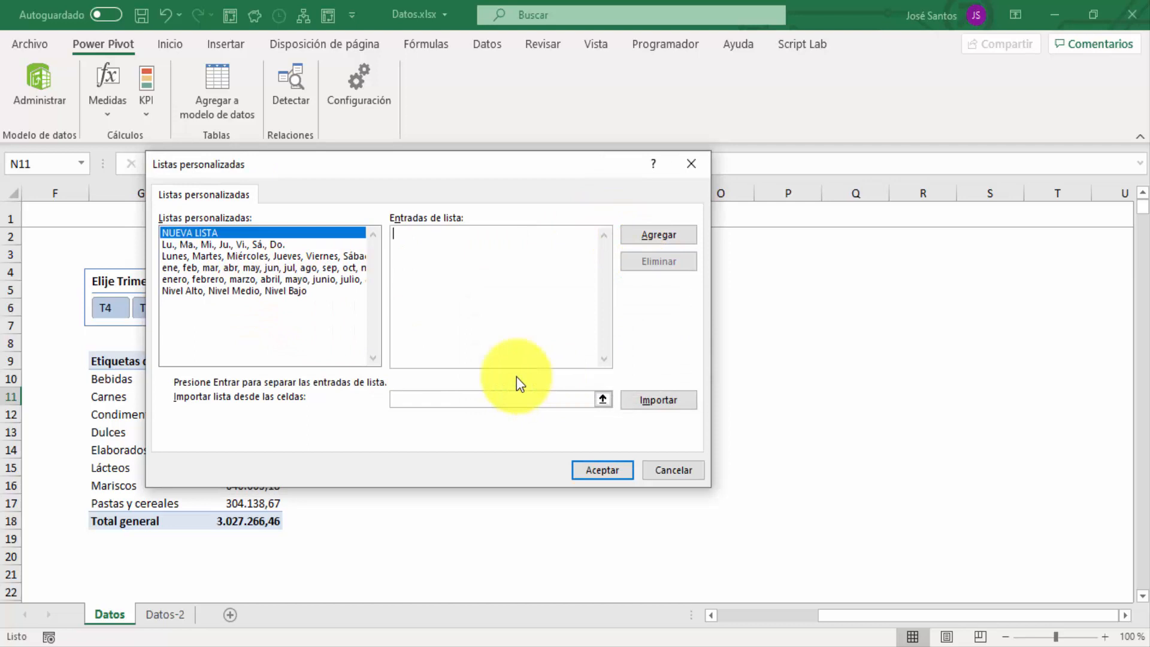
pyautogui.click(312, 290)
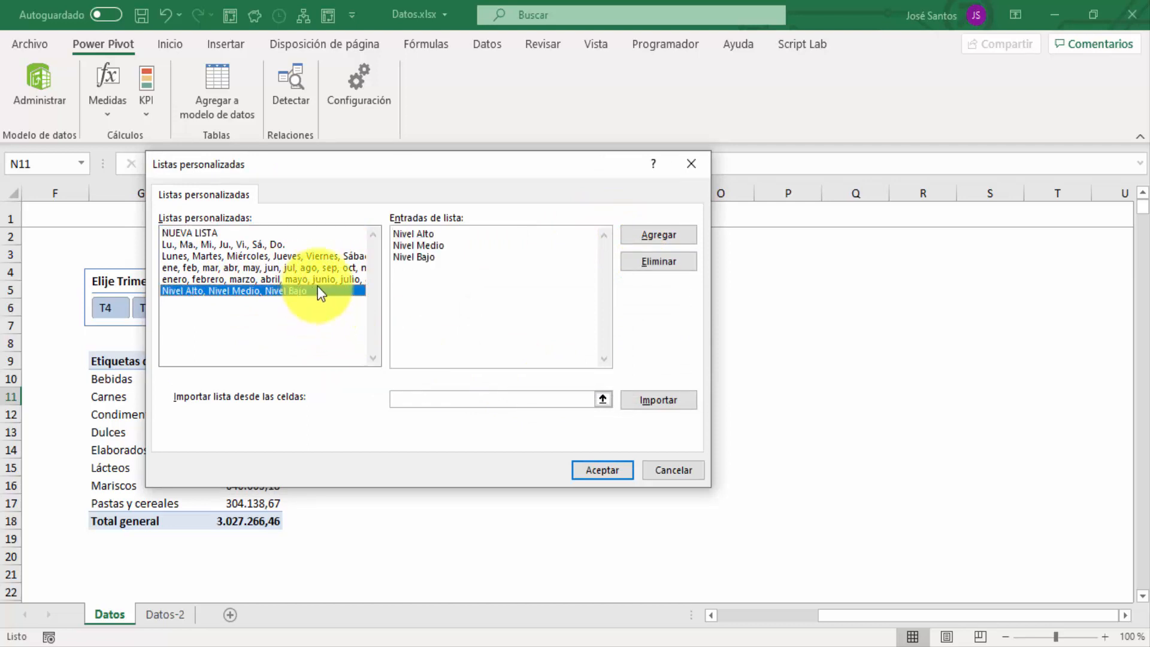
pyautogui.click(663, 264)
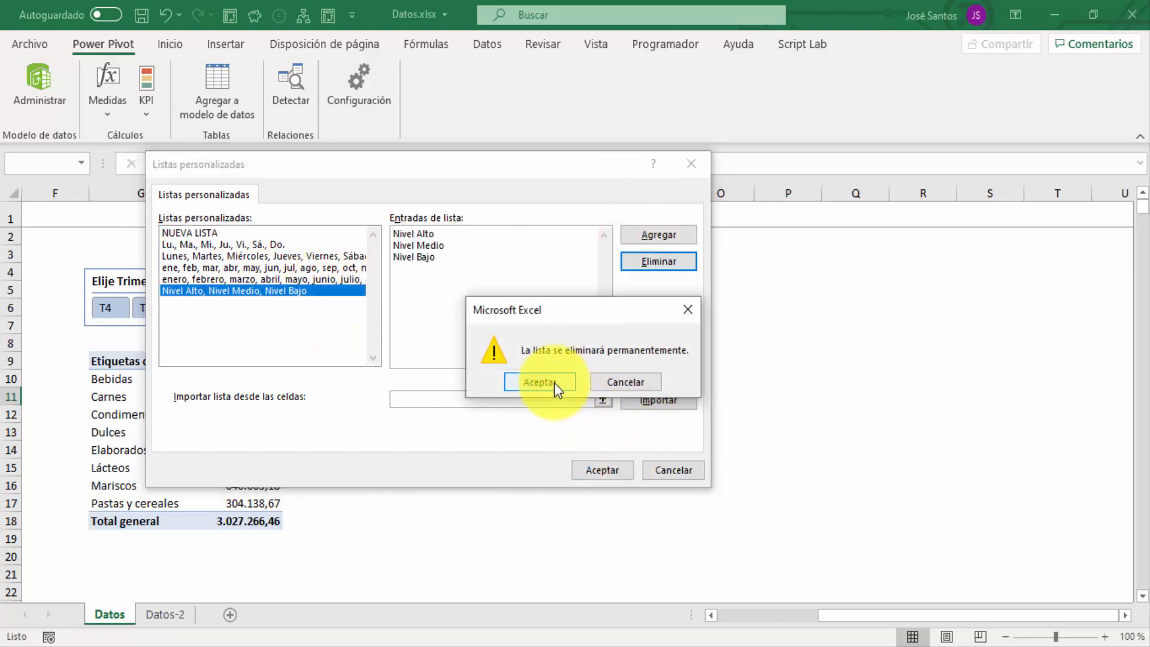
pyautogui.click(554, 383)
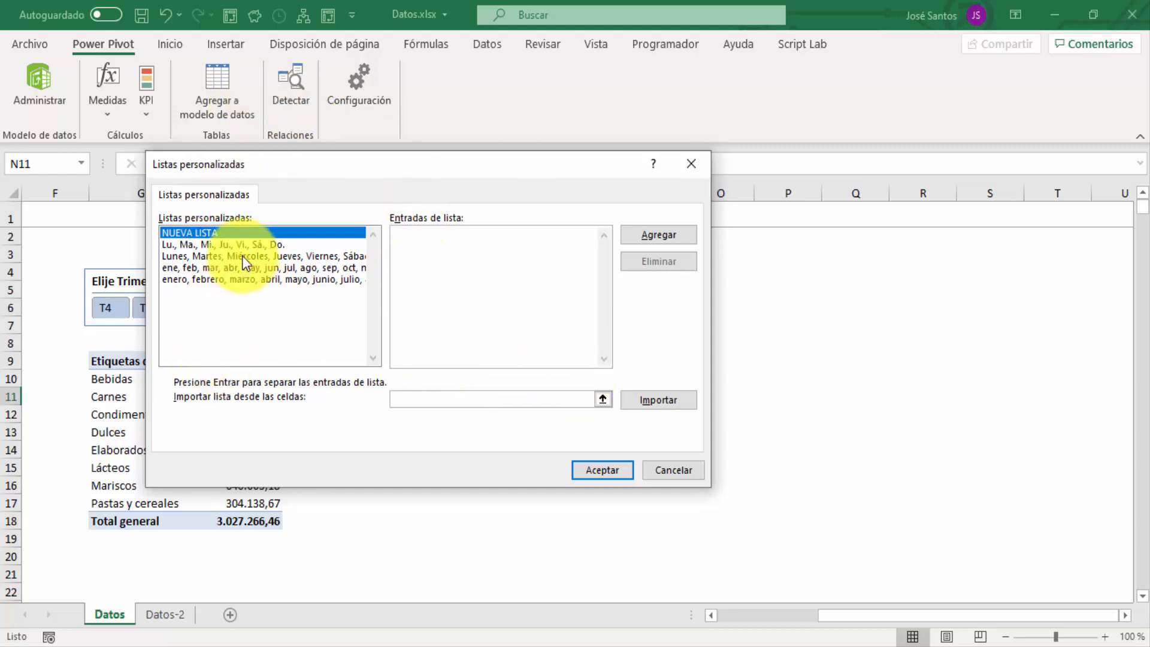
pyautogui.click(603, 469)
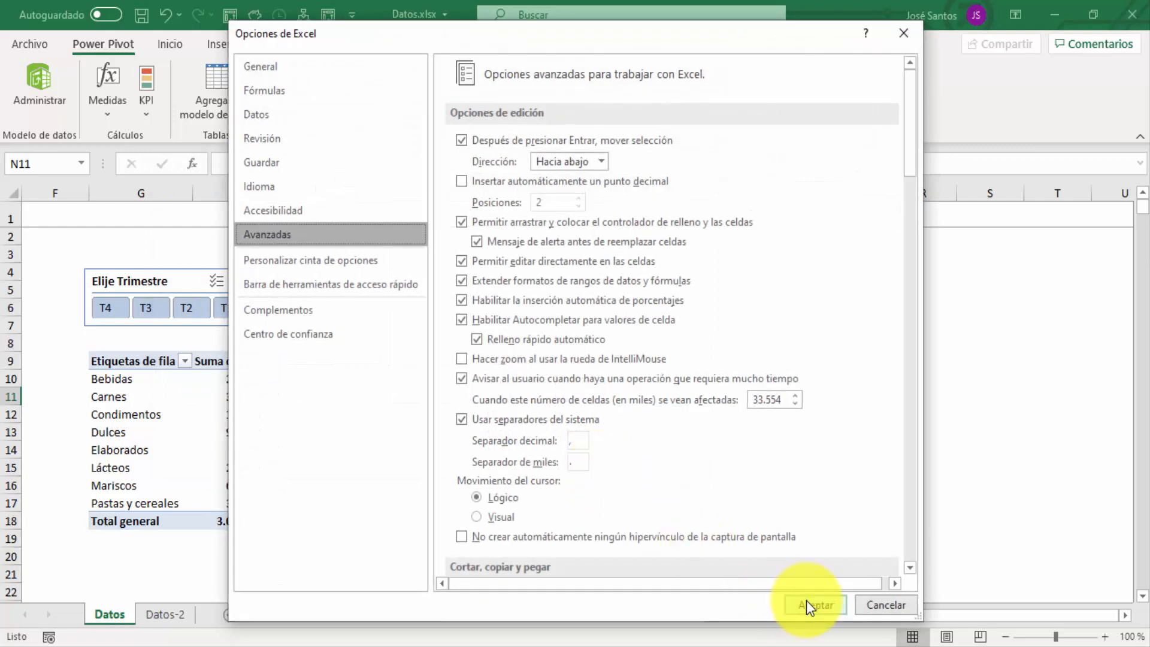
pyautogui.click(806, 603)
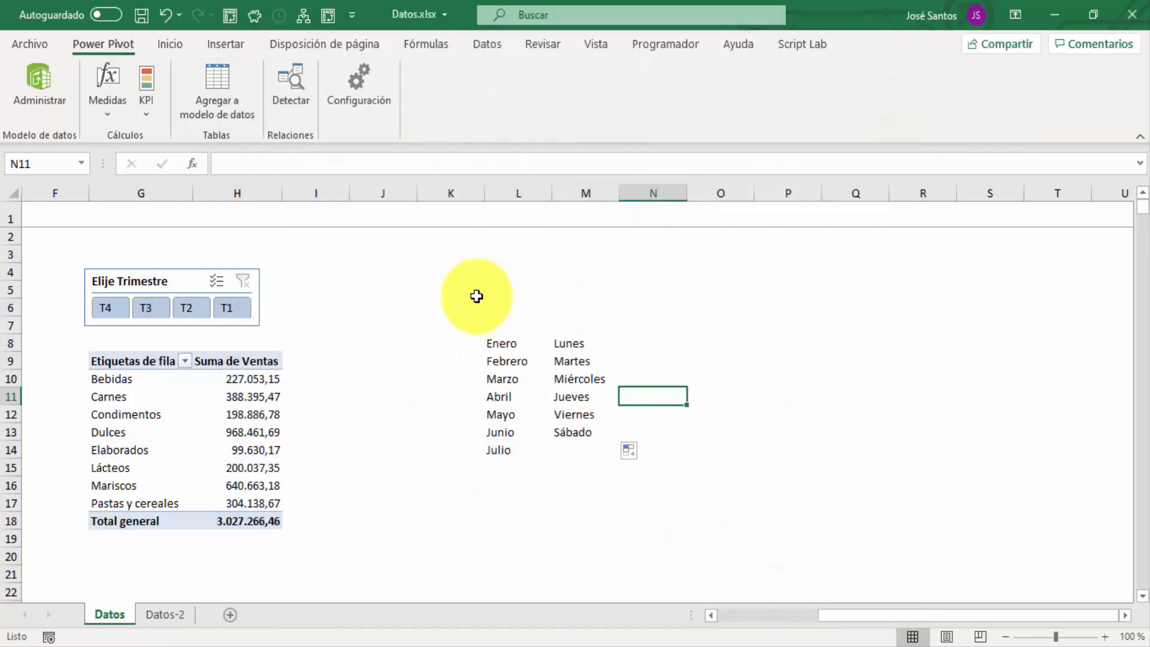
# Clear the month and weekday series from the range K5:N16.
pyautogui.moveTo(475, 296); pyautogui.dragTo(659, 488)
pyautogui.press('Delete')
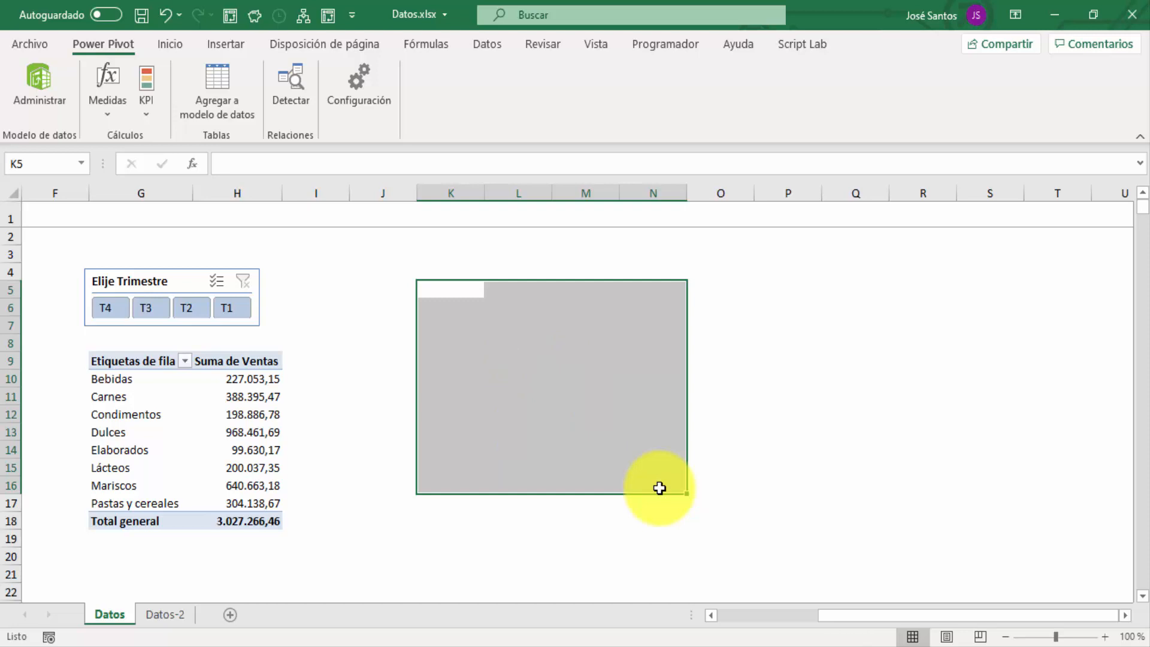
# Enter "Nivel Alto" in cell L9.
pyautogui.press('Up')
pyautogui.press('Down')
pyautogui.press('Down')
pyautogui.press('Up')
pyautogui.press('Down')
pyautogui.press('Down')
pyautogui.press('Down')
pyautogui.press('Down')
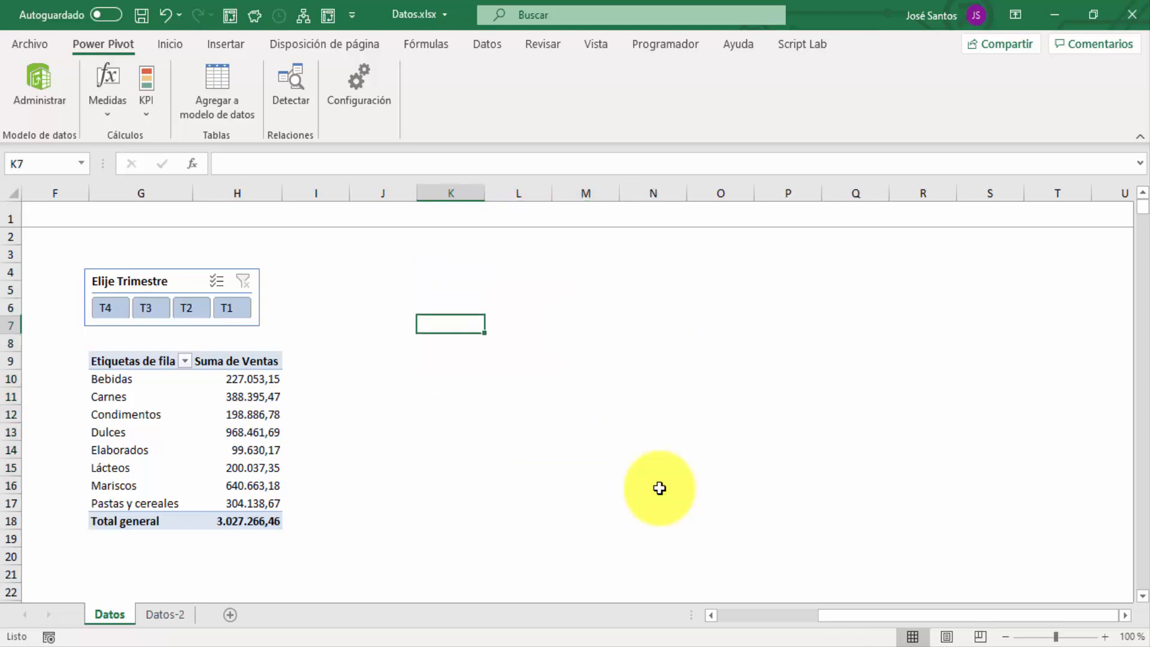
pyautogui.press('Right')
pyautogui.press('Left')
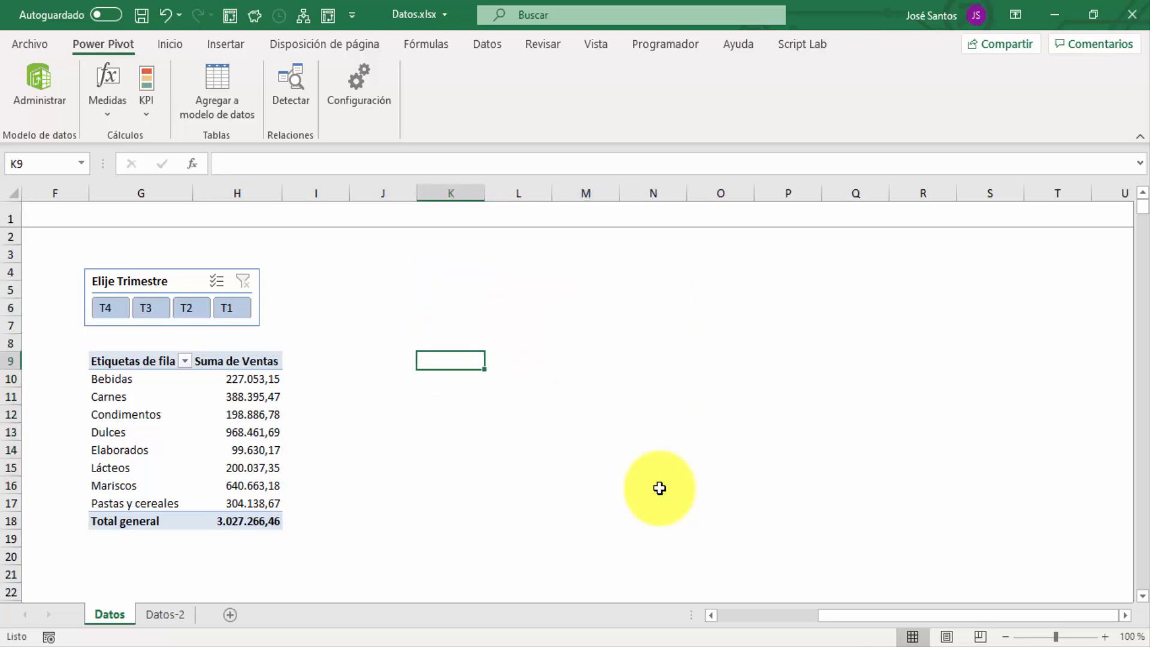
pyautogui.press('Right')
pyautogui.write('N')
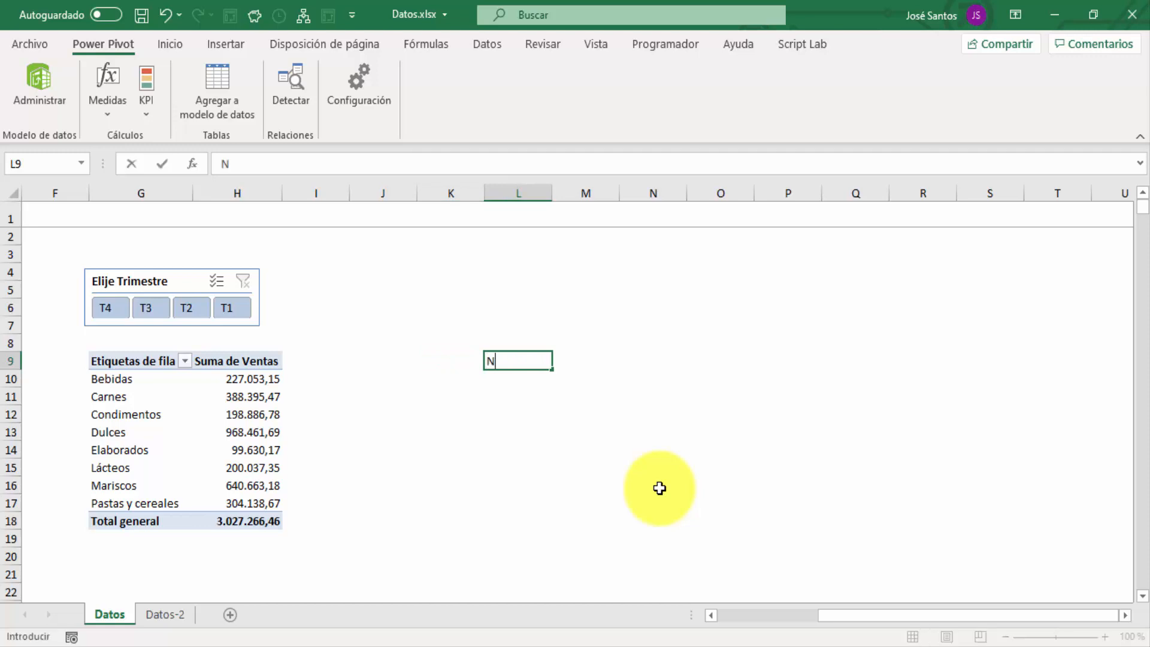
pyautogui.write('ivel Alto')
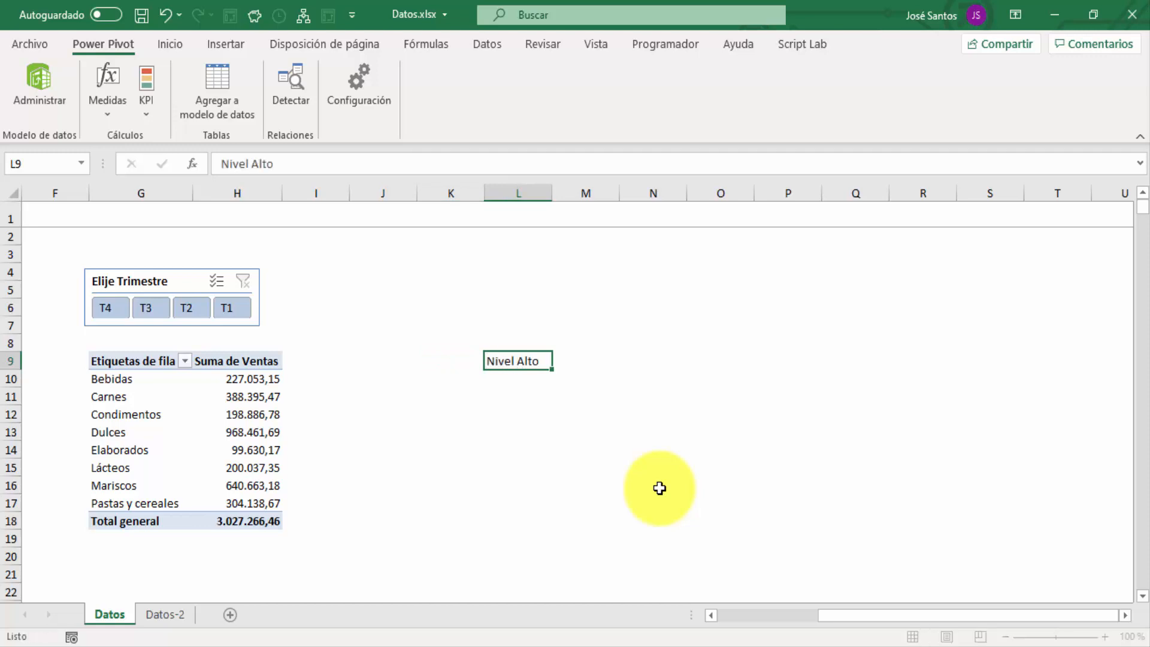
pyautogui.press('Return')
# Enter "Nivel Medio" in cell L10 and "Nivel Bajo" in cell L11.
pyautogui.write('Ni')
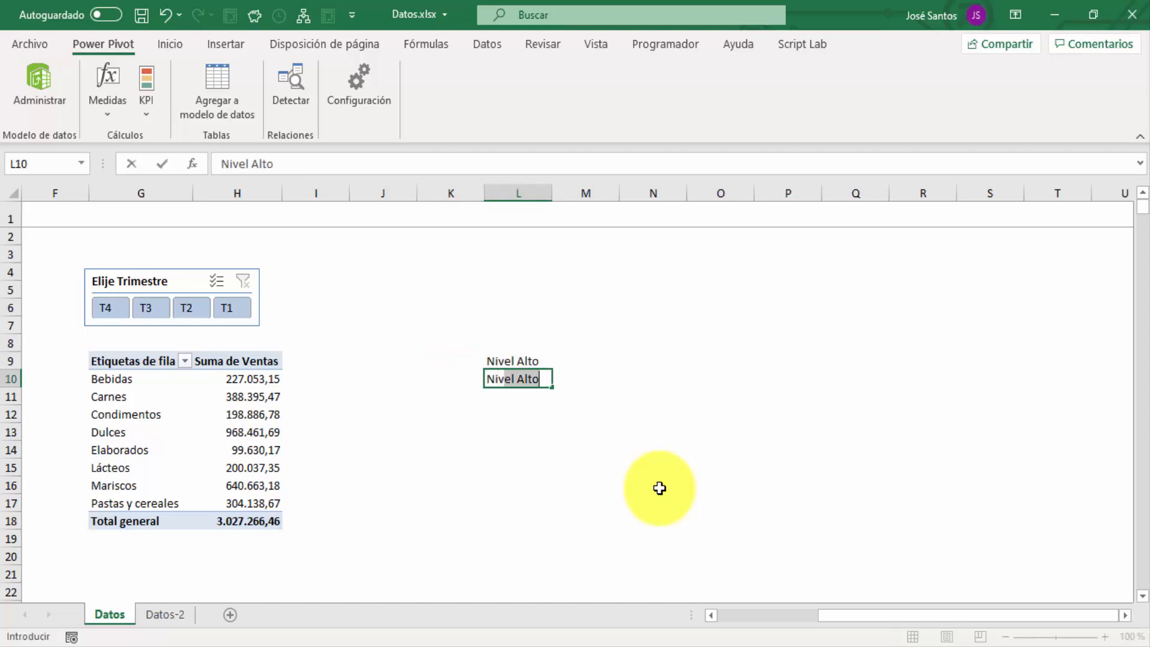
pyautogui.write('vel  ed')
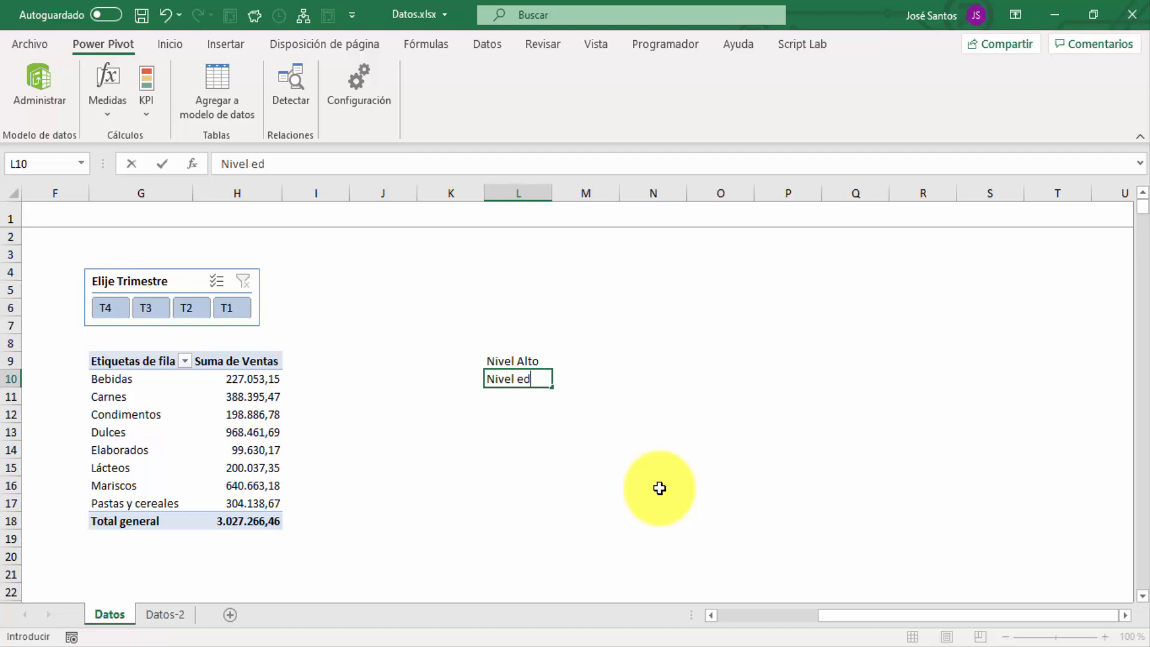
pyautogui.press('BackSpace')
pyautogui.press('BackSpace')
pyautogui.write('Medio')
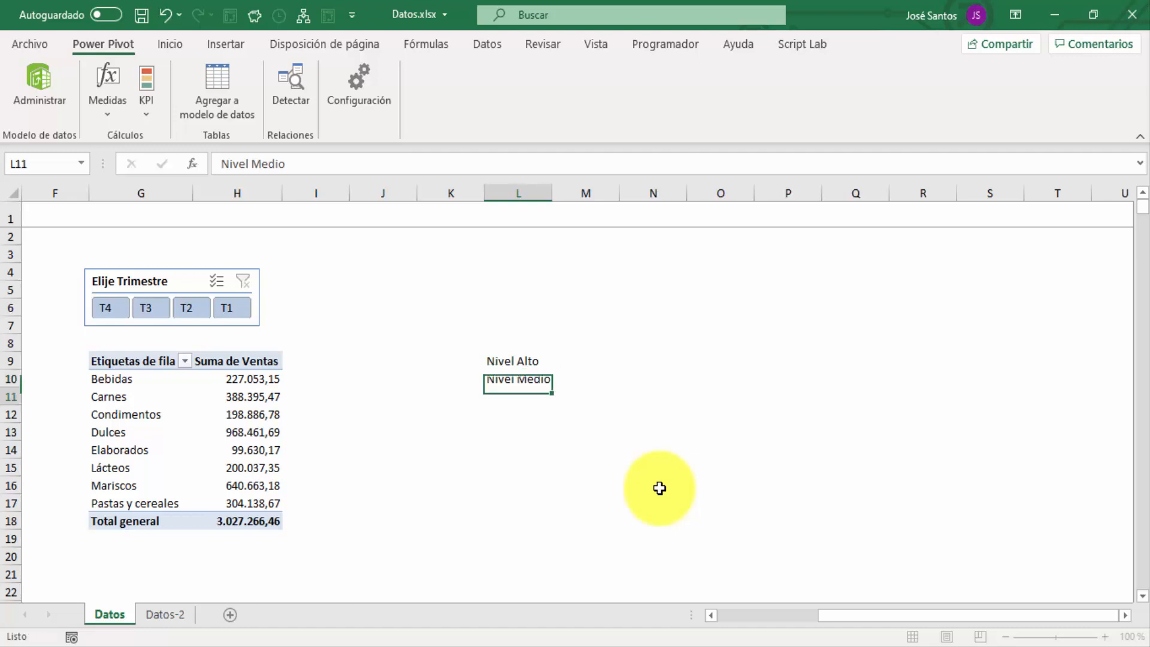
pyautogui.press('Return')
pyautogui.write('Nivel B')
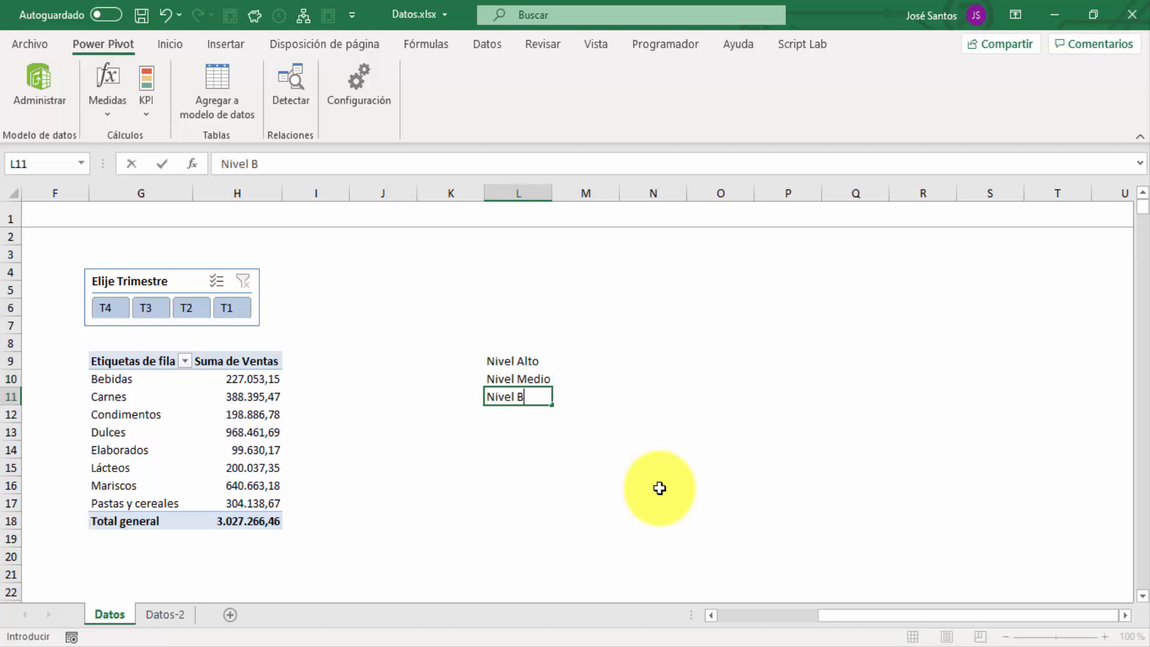
pyautogui.write('ajo')
pyautogui.press('Return')
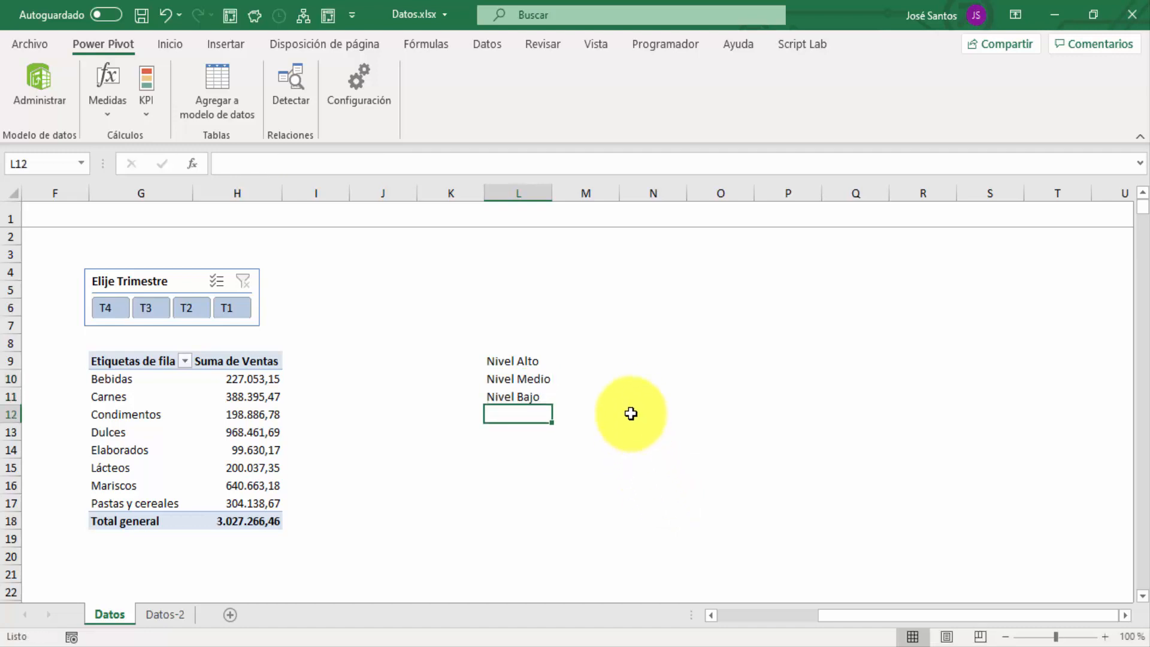
# Enter the amounts 100000, 200000 and 15000 in cells M9 to M11 beside the level names.
pyautogui.click(590, 366)
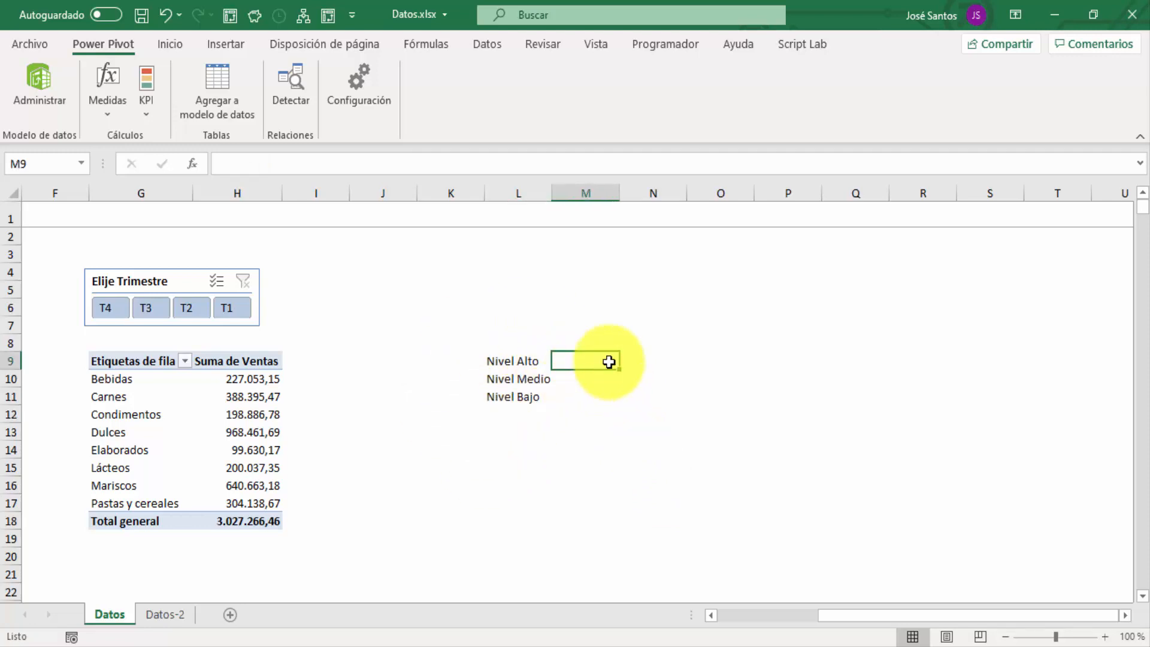
pyautogui.write('100000')
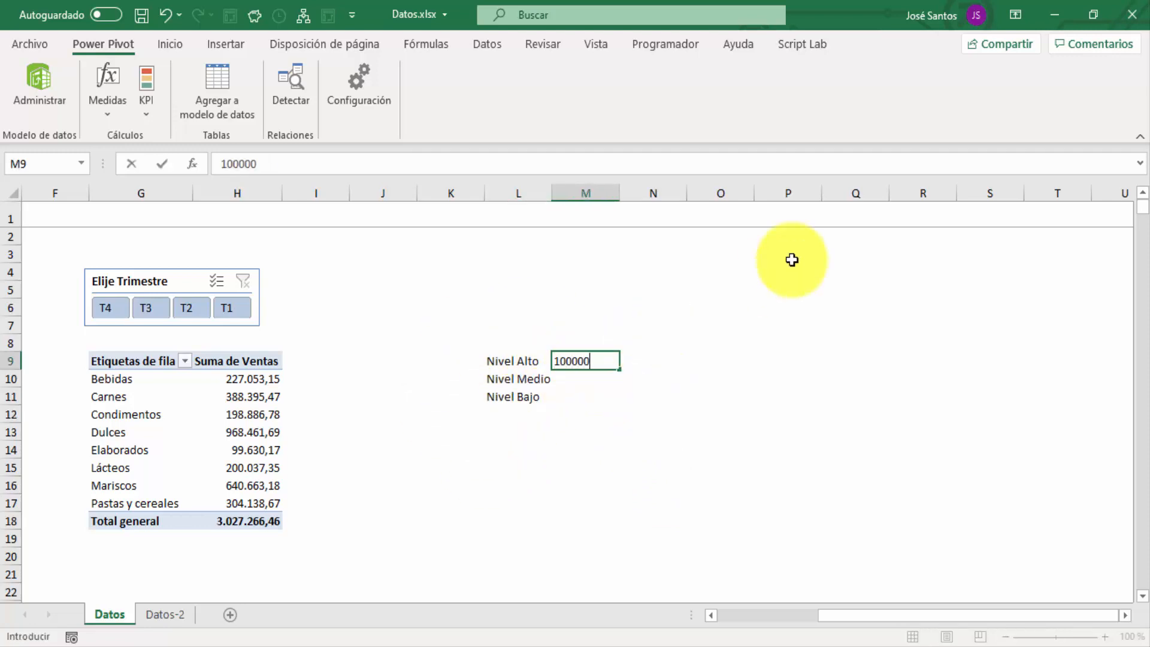
pyautogui.press('Return')
pyautogui.write('200000')
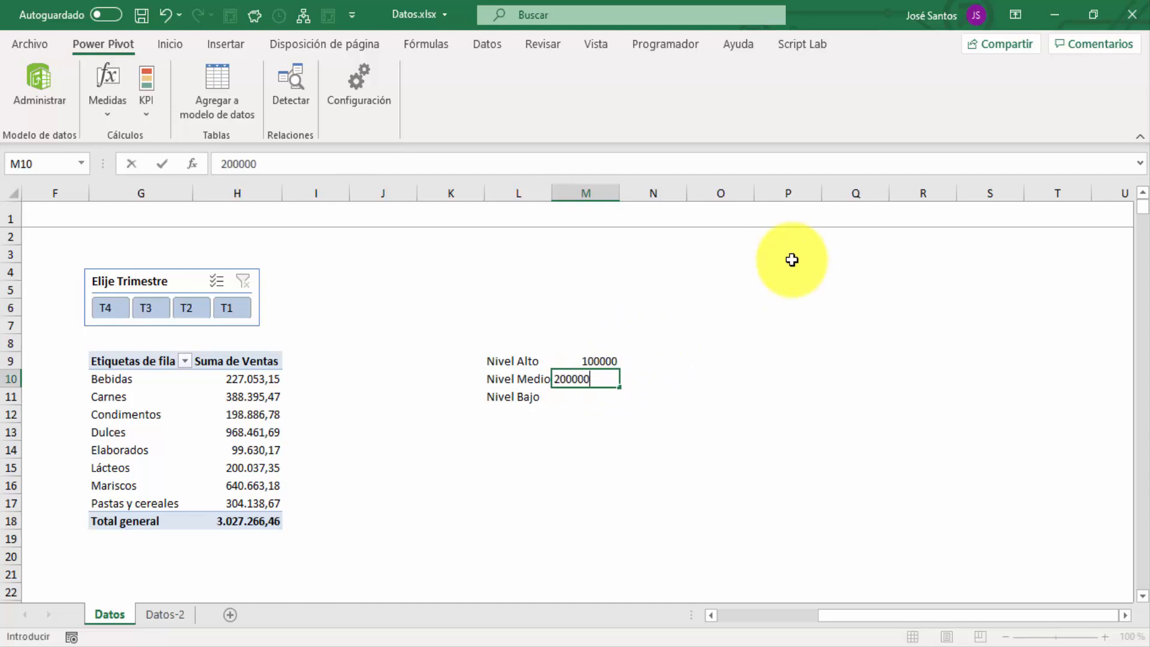
pyautogui.press('Return')
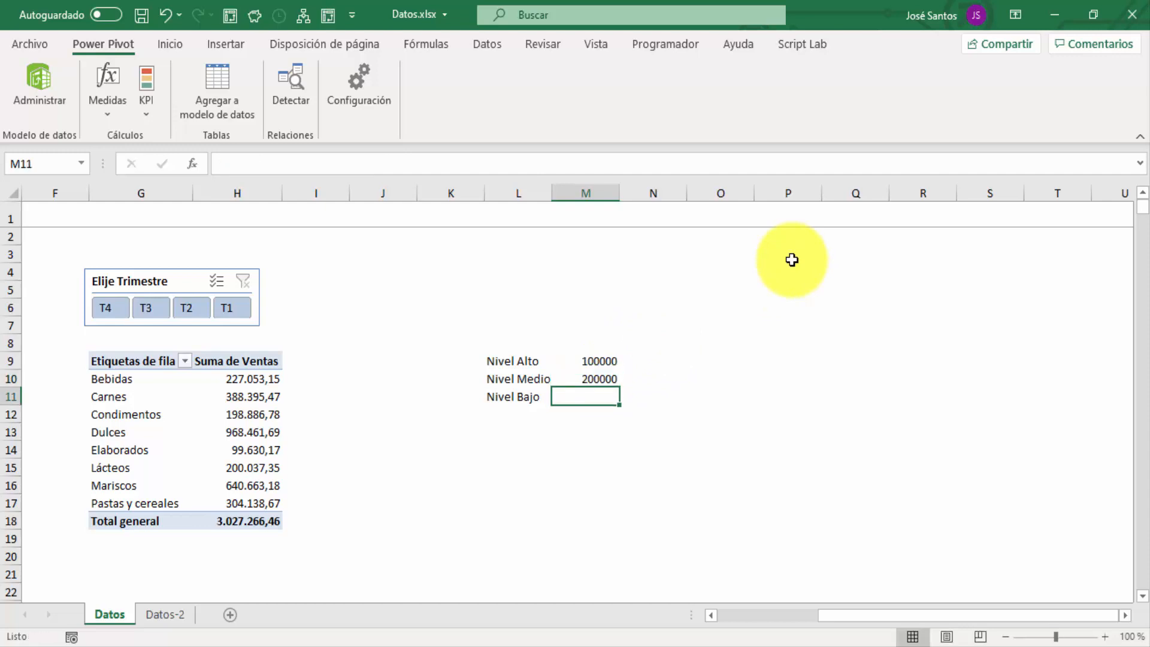
pyautogui.write('15000')
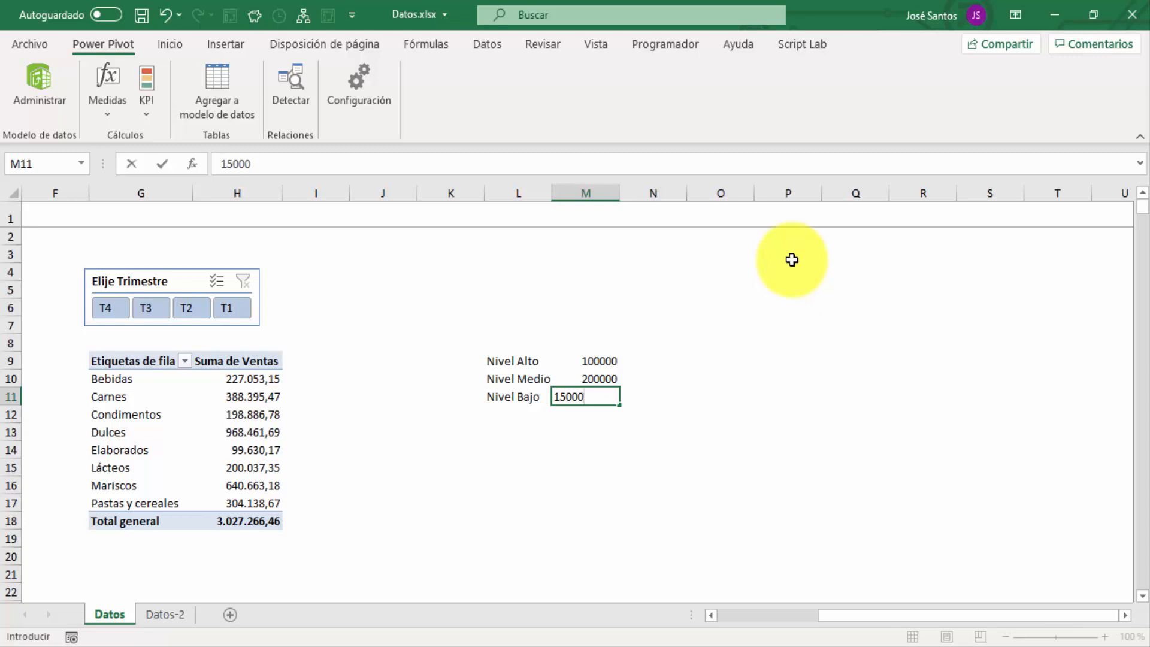
pyautogui.press('Return')
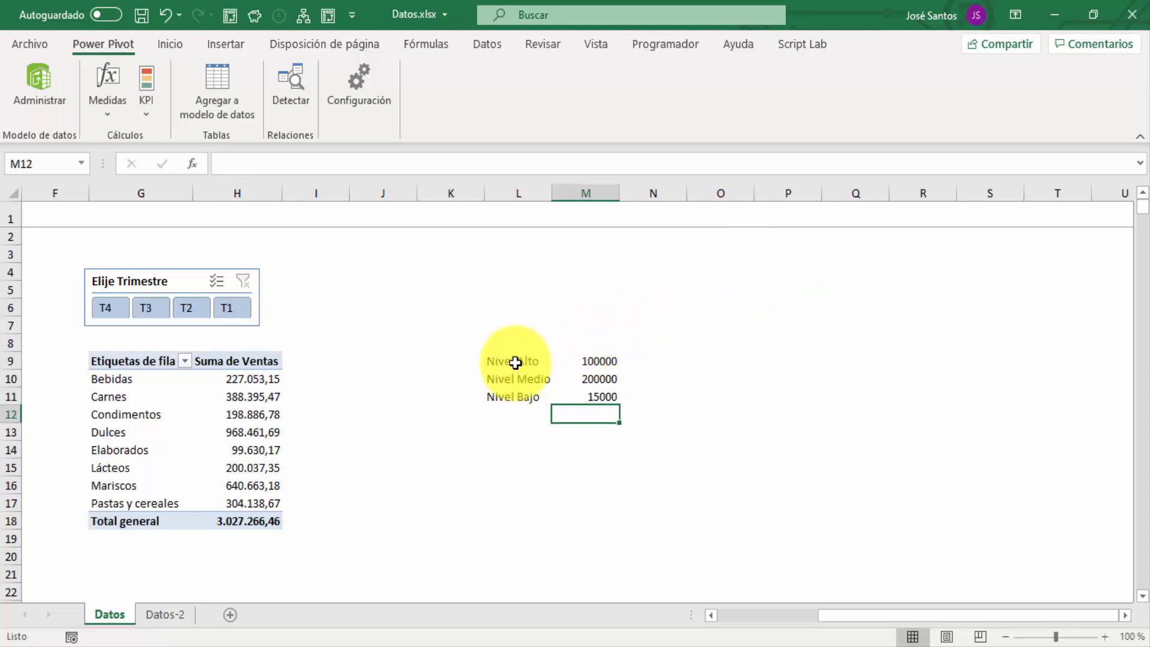
# Create a pivot table from the range L9:M11 on the existing sheet, starting at cell O6.
pyautogui.moveTo(515, 362); pyautogui.dragTo(608, 398)
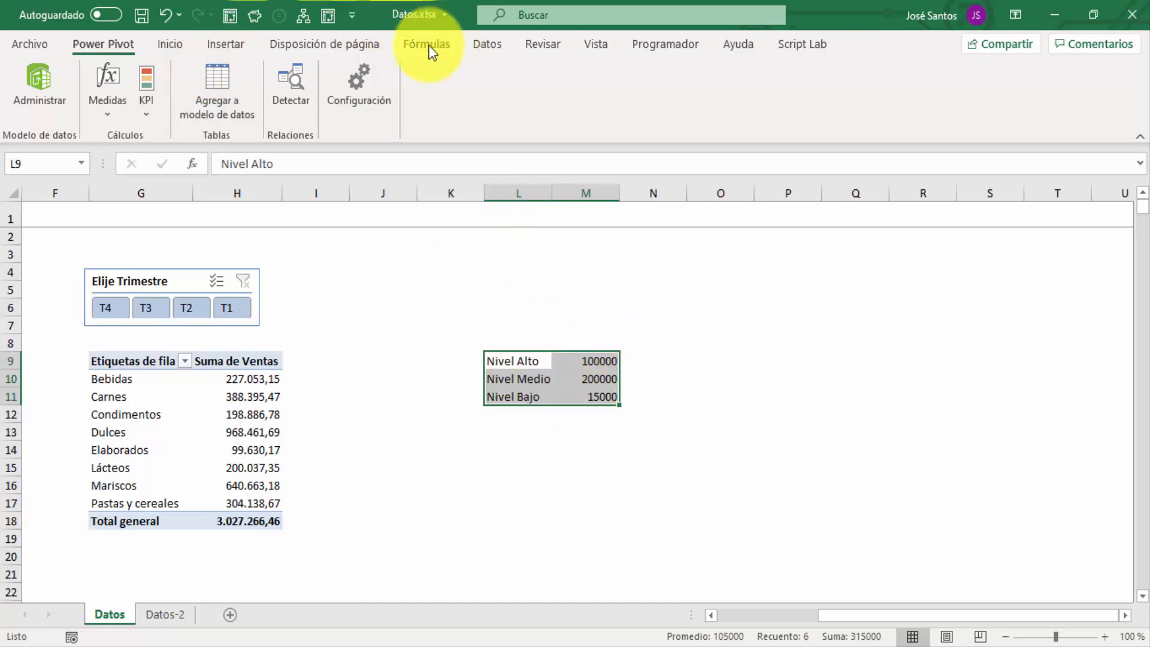
pyautogui.click(226, 45)
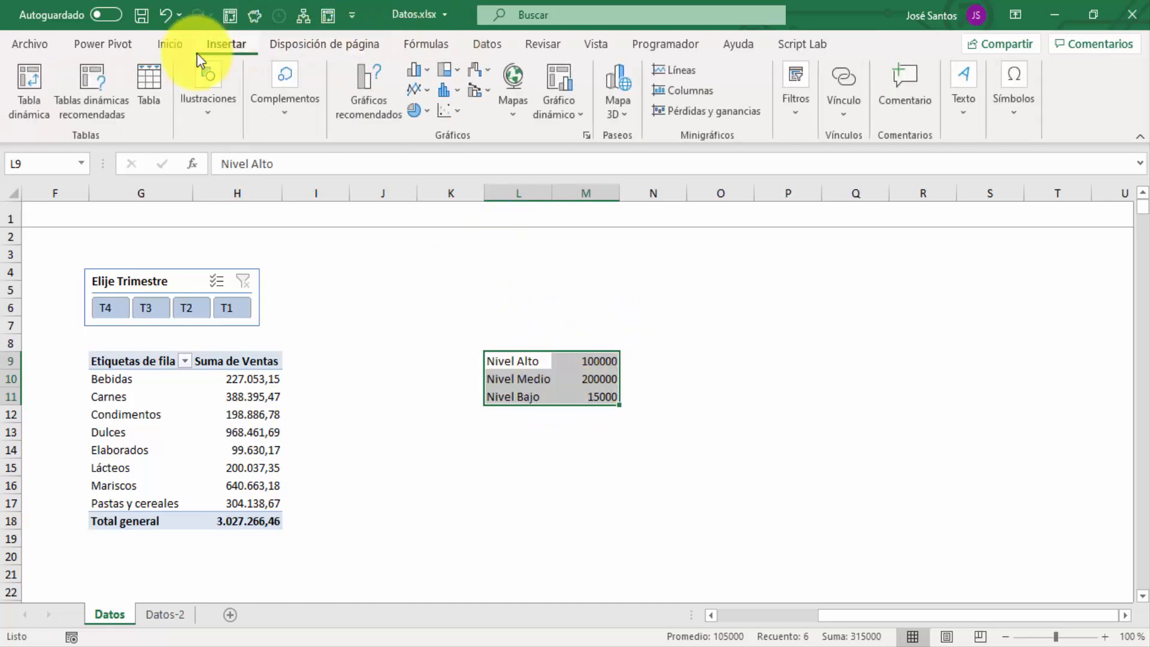
pyautogui.click(23, 106)
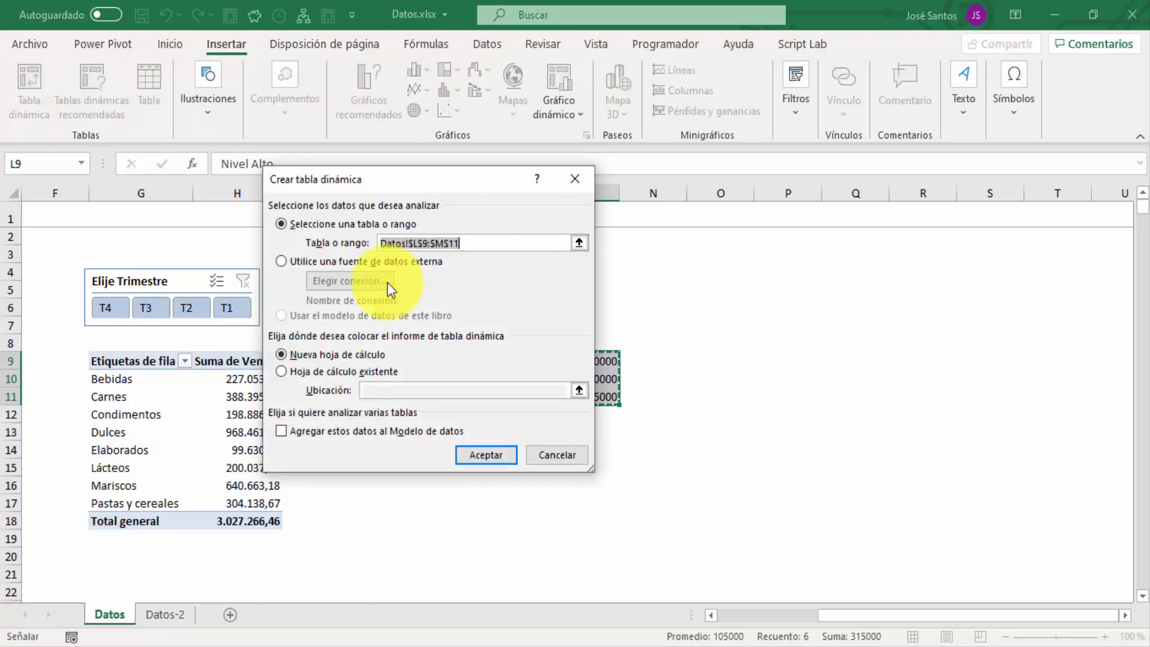
pyautogui.click(326, 373)
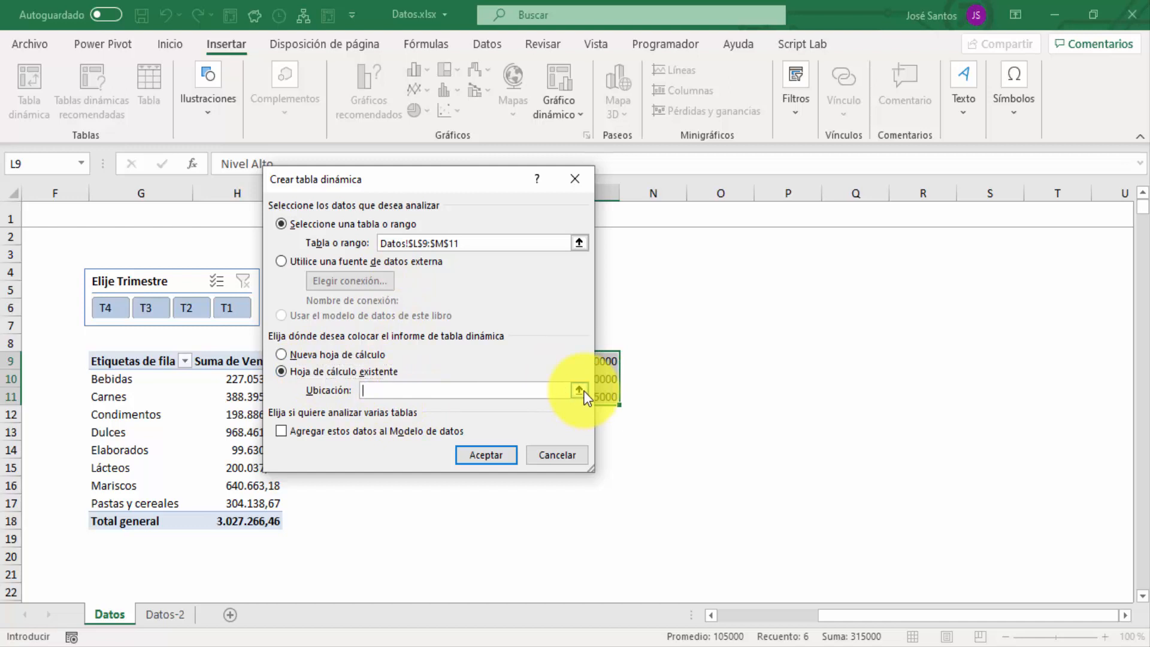
pyautogui.click(579, 390)
pyautogui.click(743, 310)
pyautogui.press('Return')
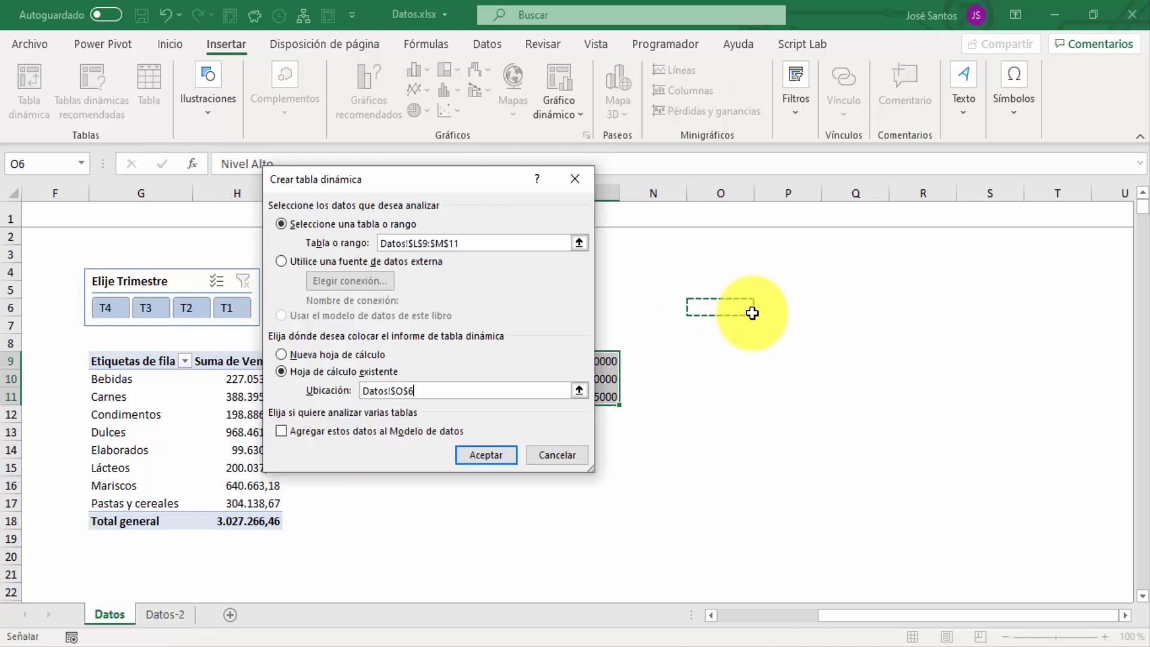
pyautogui.click(502, 451)
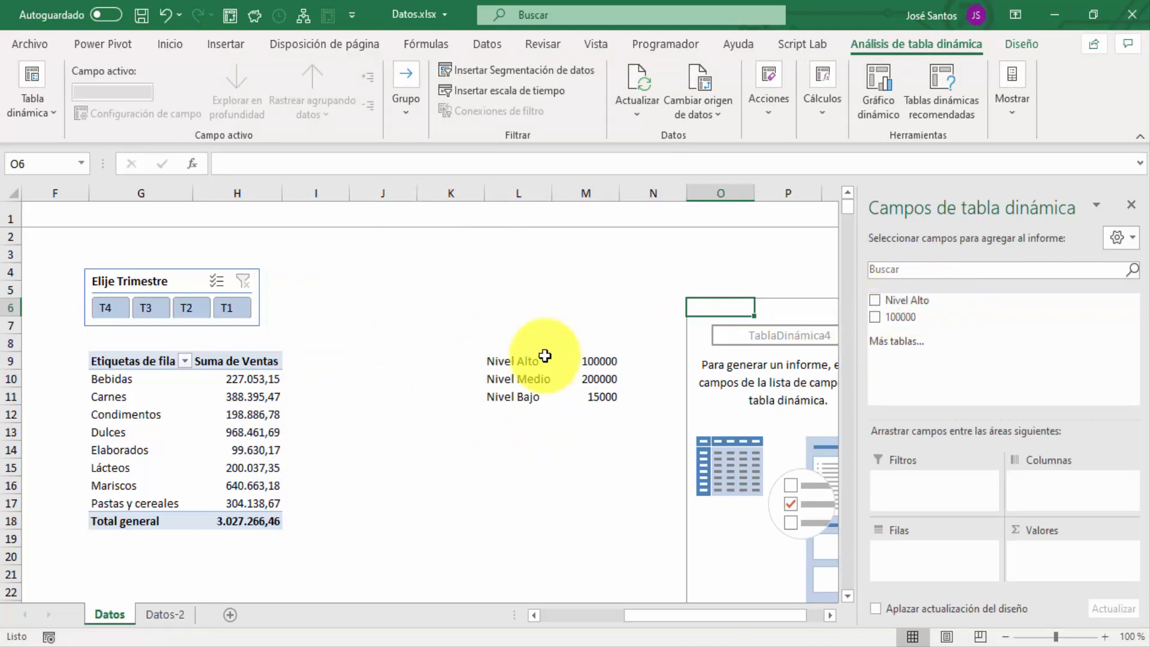
# Add the headers "Nivel" in cell L8 and "Importe" in cell M8 above the level data.
pyautogui.click(513, 345)
pyautogui.write('Nive')
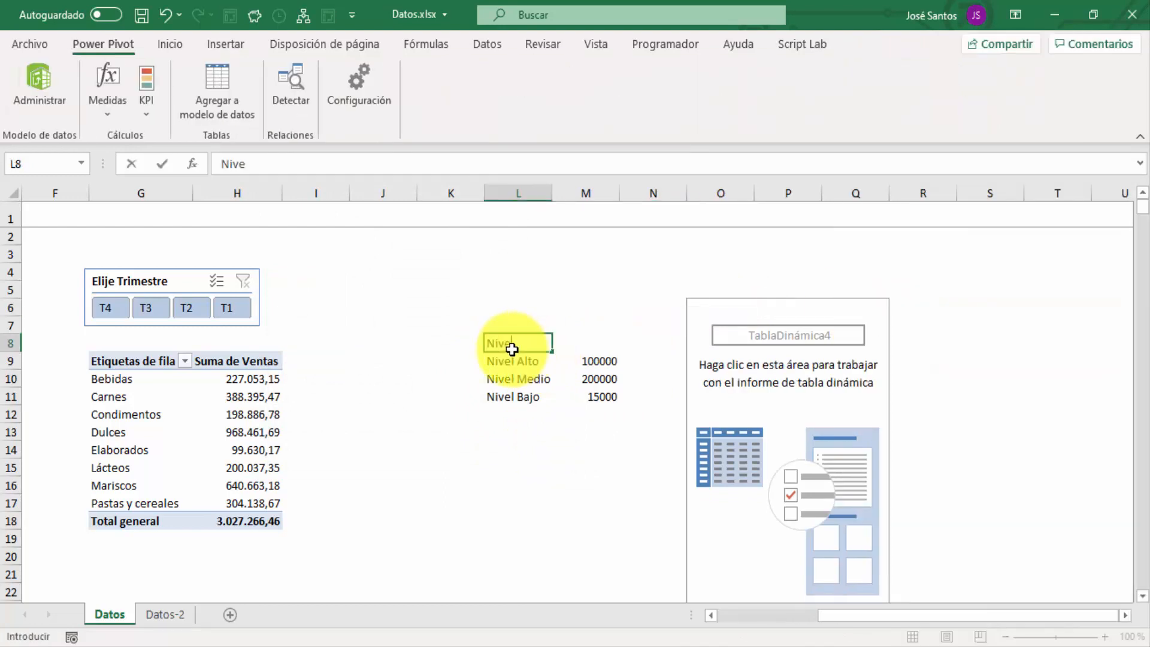
pyautogui.write('l')
pyautogui.press('Tab')
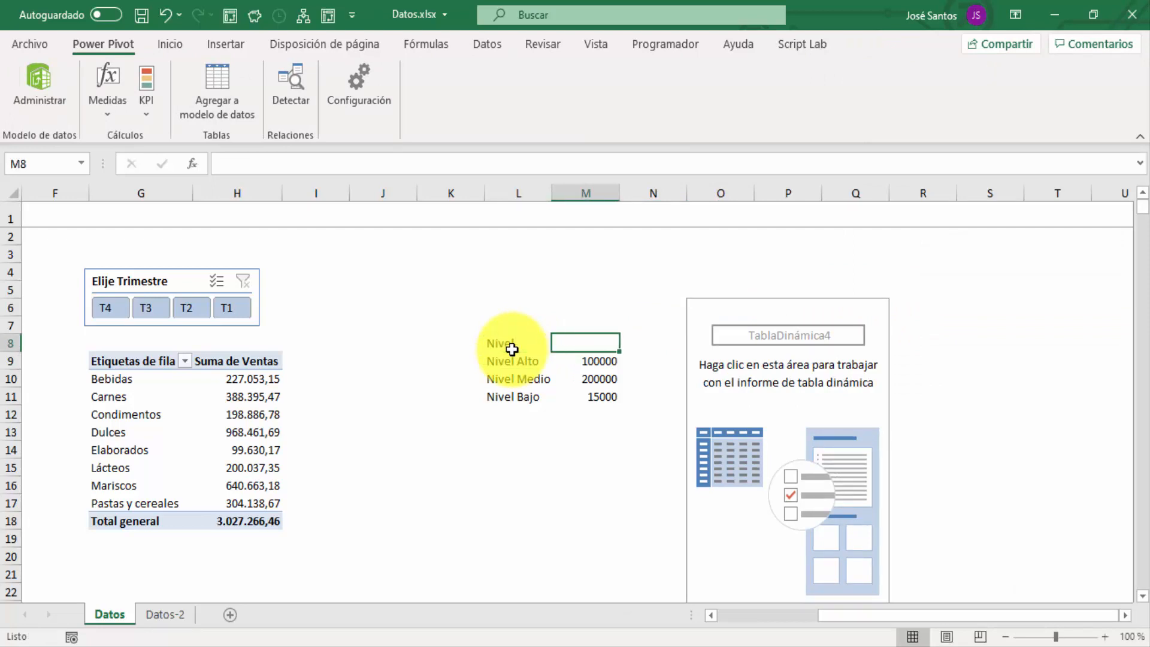
pyautogui.write('Importe')
pyautogui.press('Return')
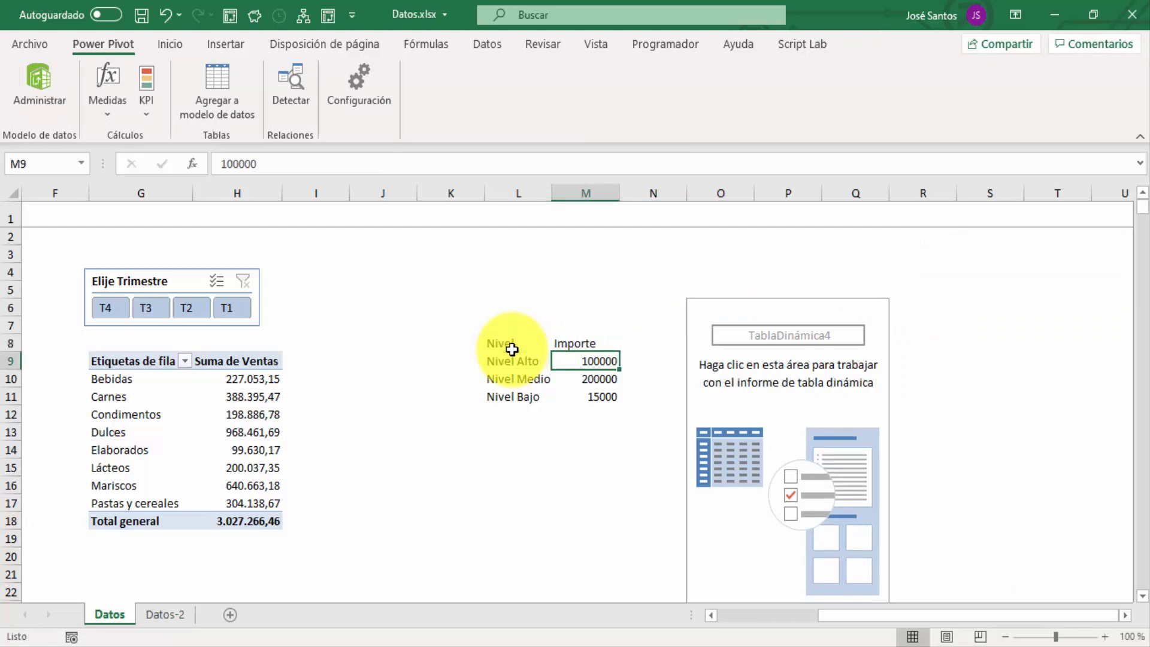
# Change the new pivot table's data source to the range L8:M11.
pyautogui.click(795, 315)
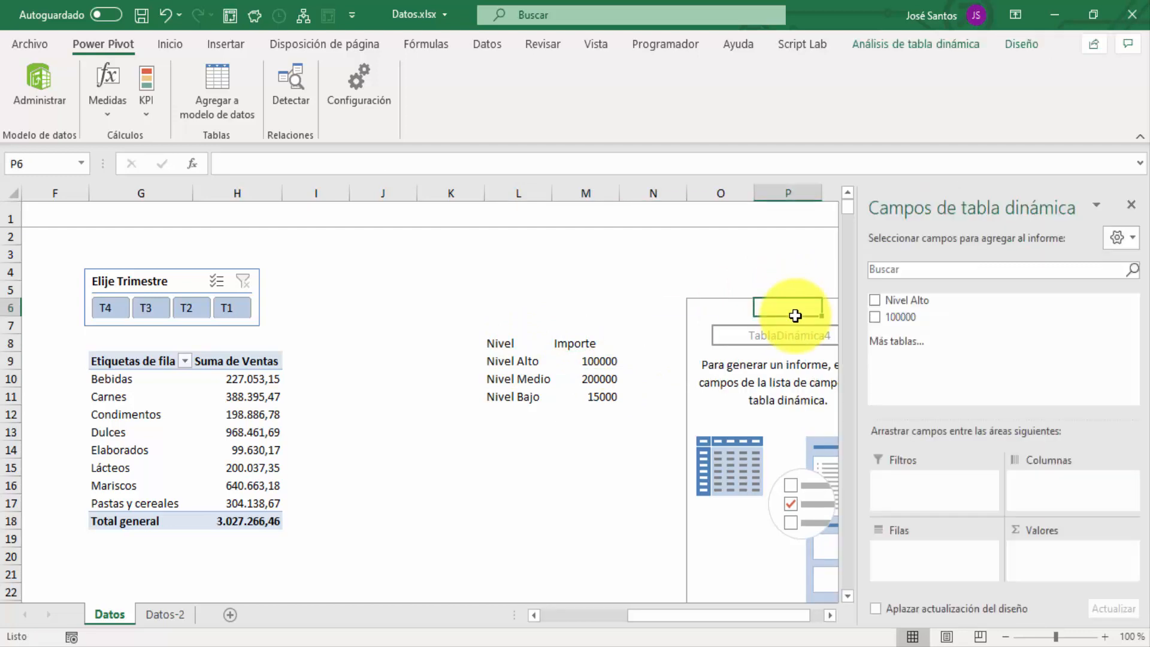
pyautogui.click(874, 42)
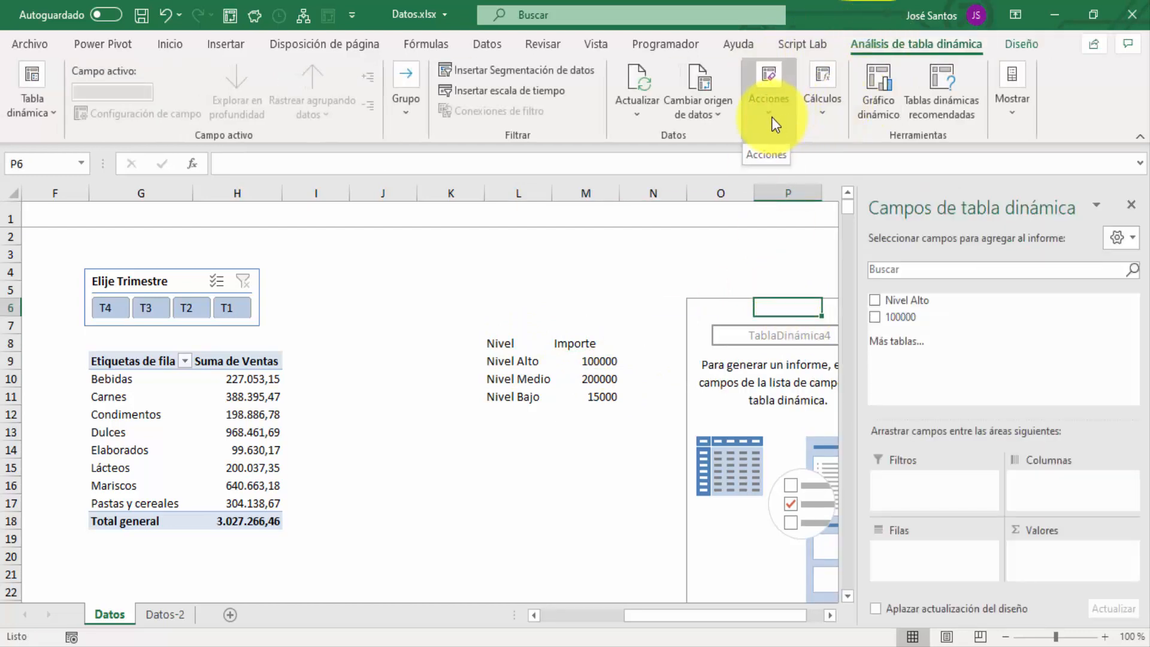
pyautogui.click(717, 120)
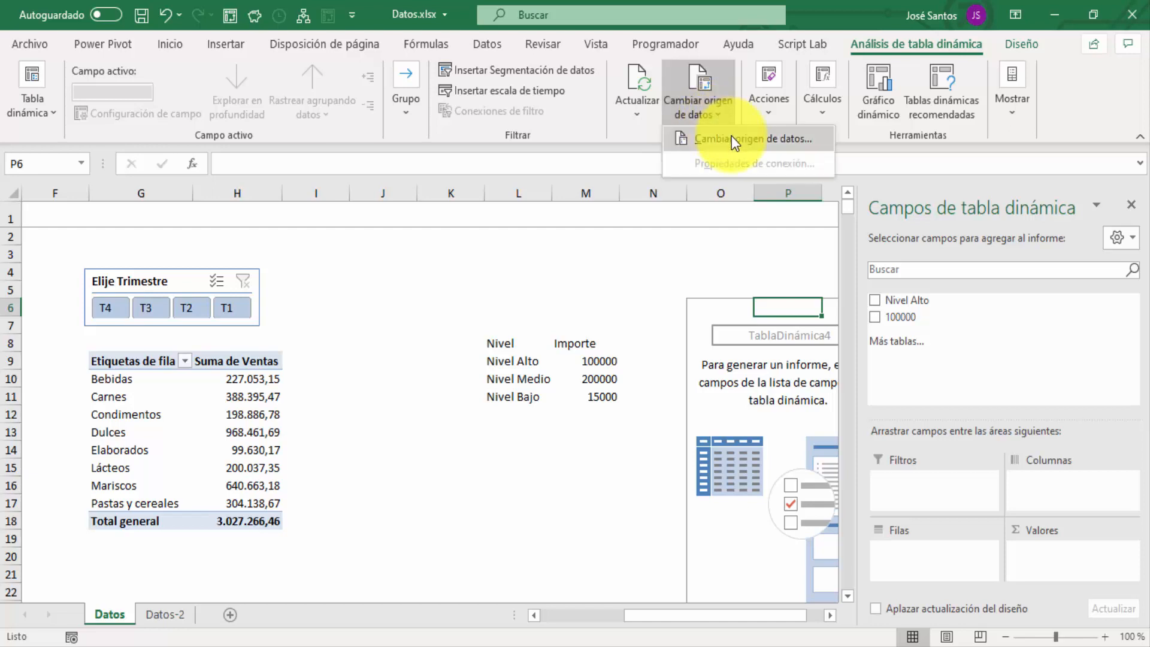
pyautogui.click(731, 138)
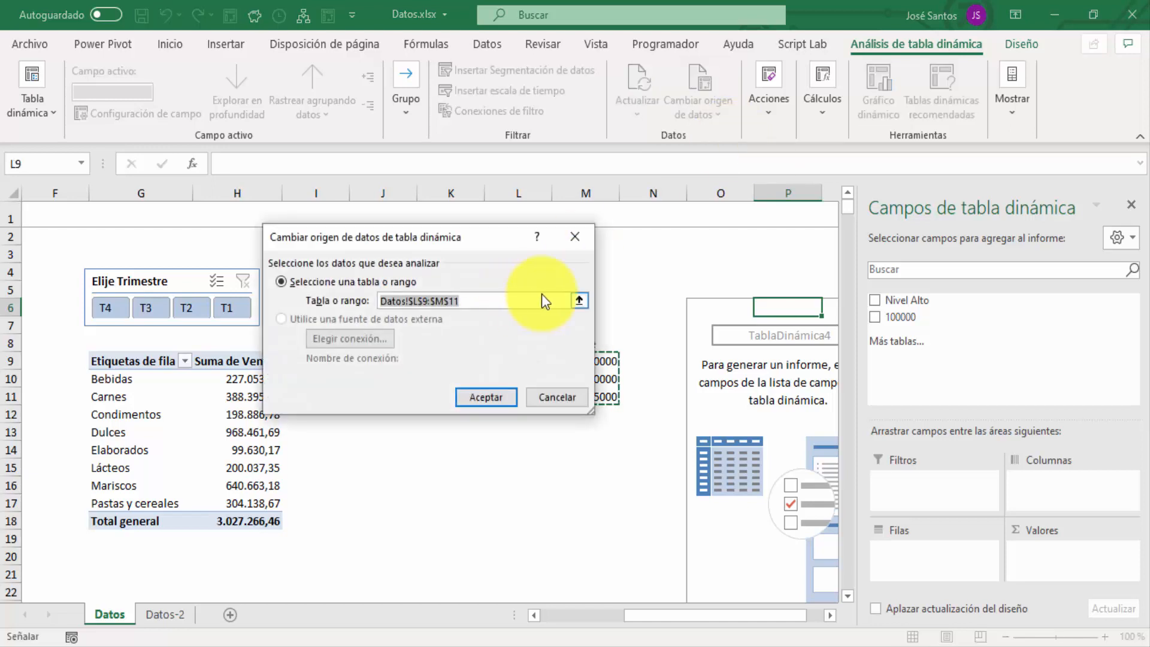
pyautogui.click(579, 300)
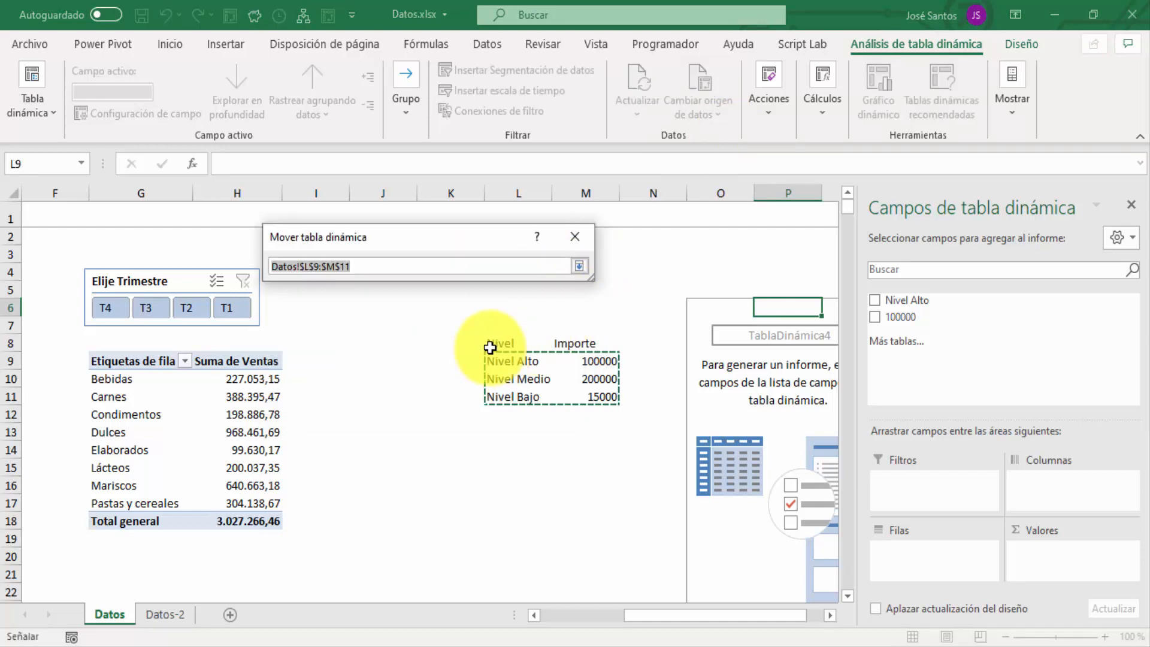
pyautogui.moveTo(522, 344); pyautogui.dragTo(584, 394)
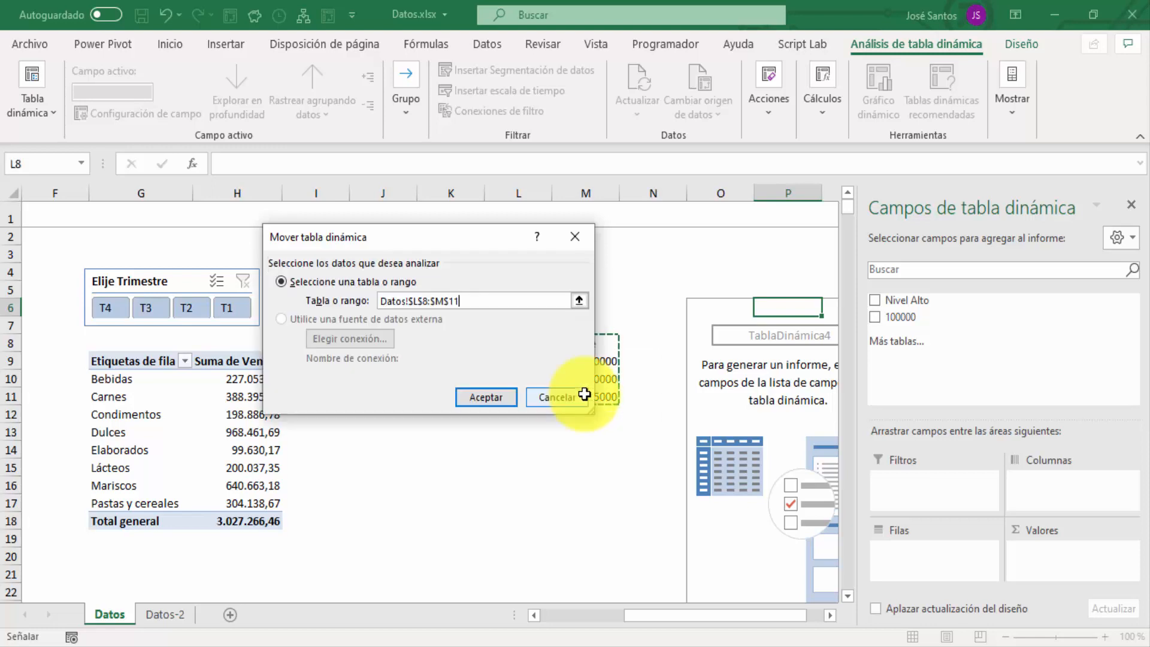
pyautogui.click(483, 395)
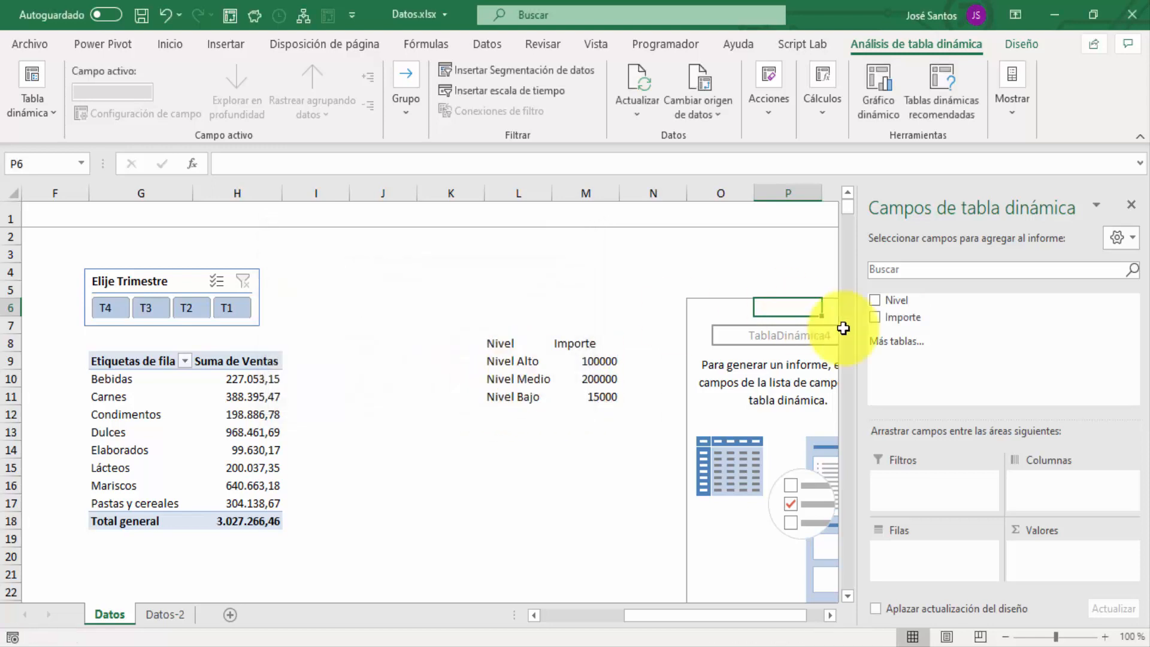
# Place the Nivel field in the pivot table's rows and the Importe field in its values.
pyautogui.moveTo(915, 349); pyautogui.dragTo(919, 546)
pyautogui.moveTo(911, 323); pyautogui.dragTo(1072, 557)
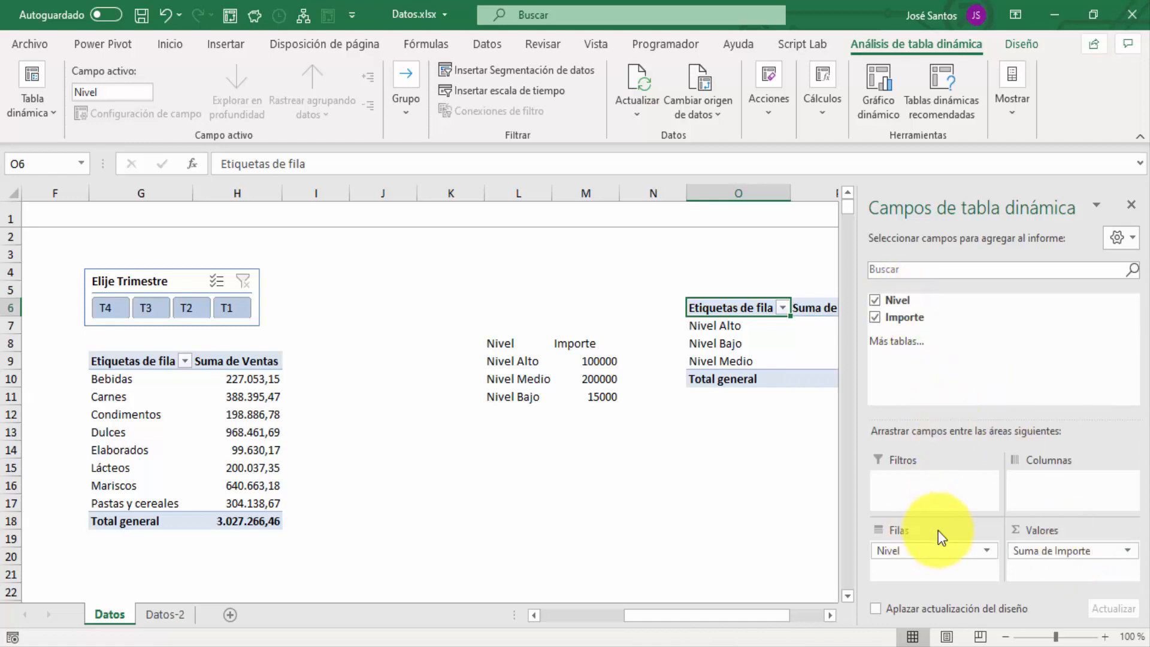
pyautogui.click(707, 465)
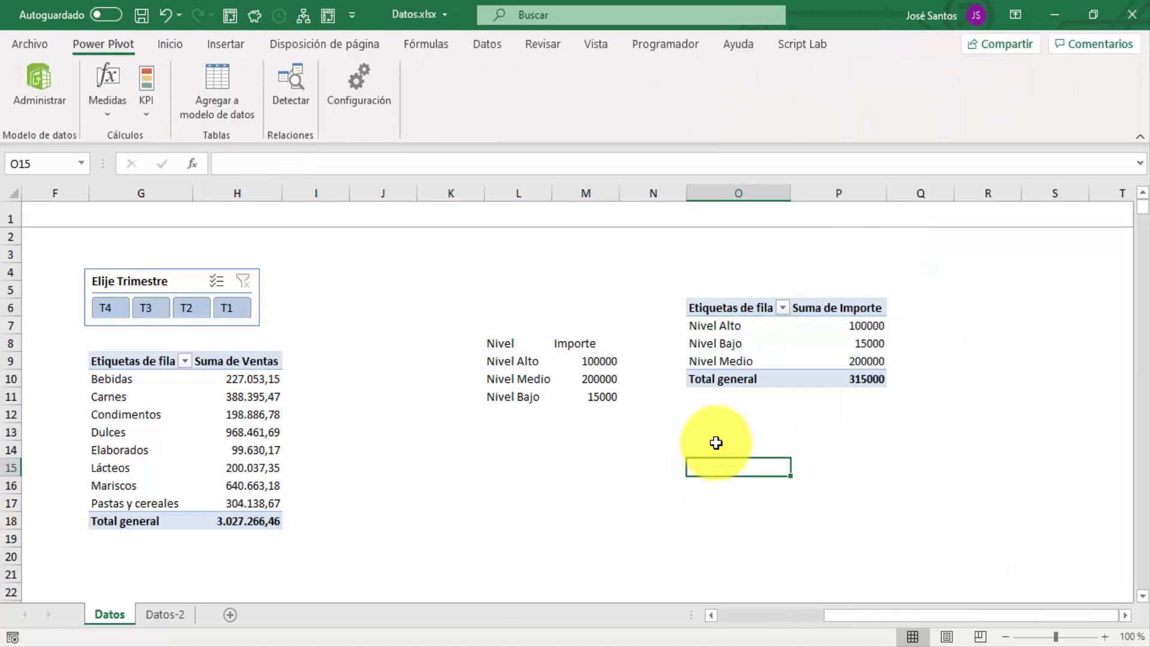
pyautogui.click(784, 308)
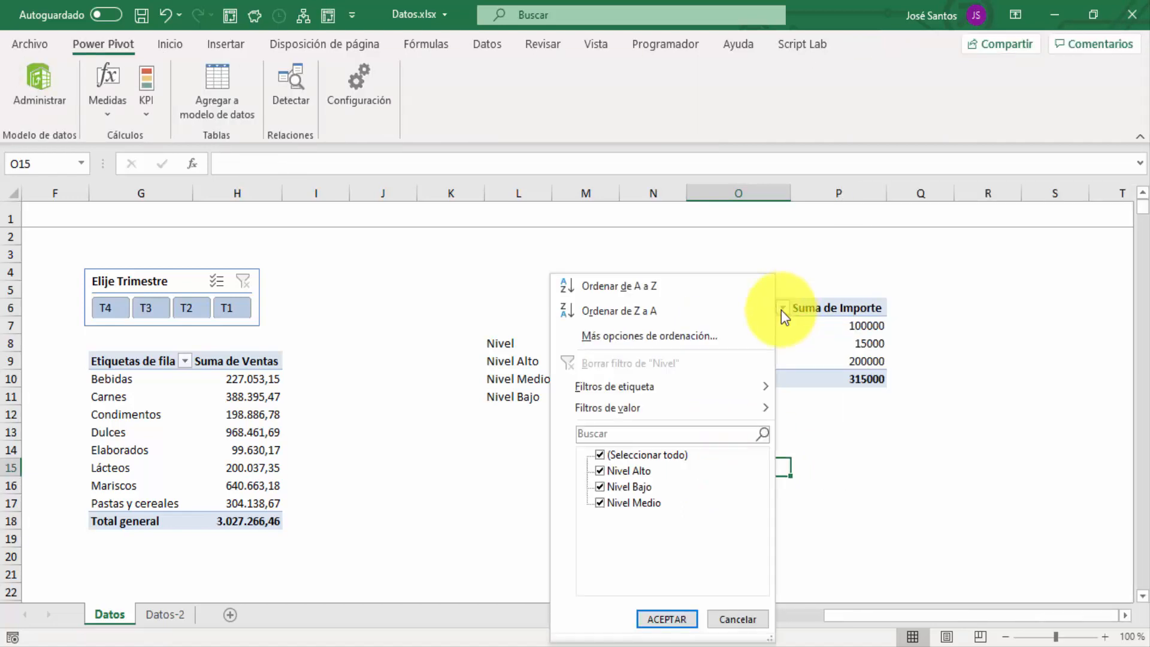
pyautogui.moveTo(656, 420)
pyautogui.press('Escape')
pyautogui.press('Escape')
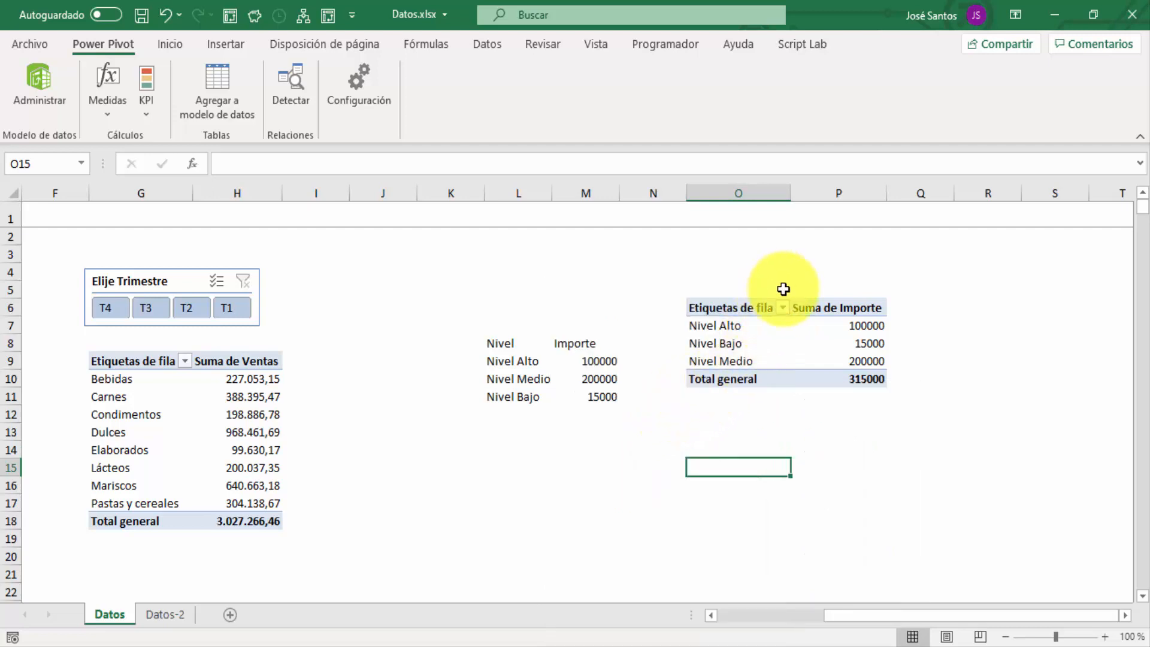
pyautogui.click(784, 308)
pyautogui.press('Escape')
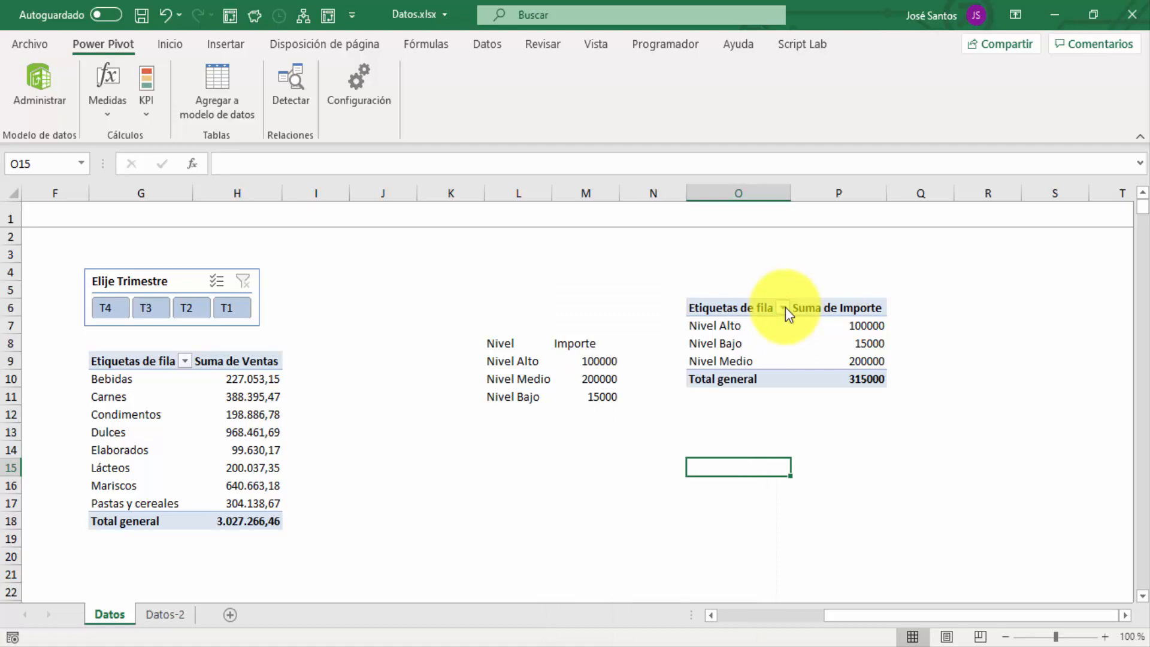
# Insert a slicer for the Nivel field of the new pivot table.
pyautogui.click(775, 327)
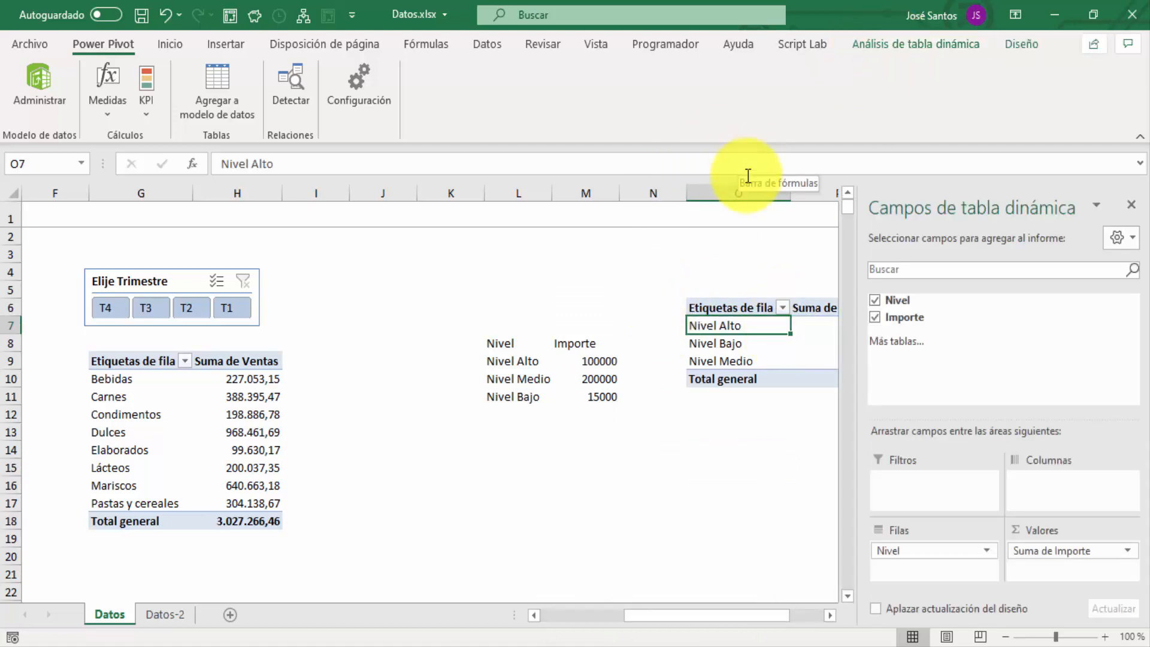
pyautogui.click(926, 47)
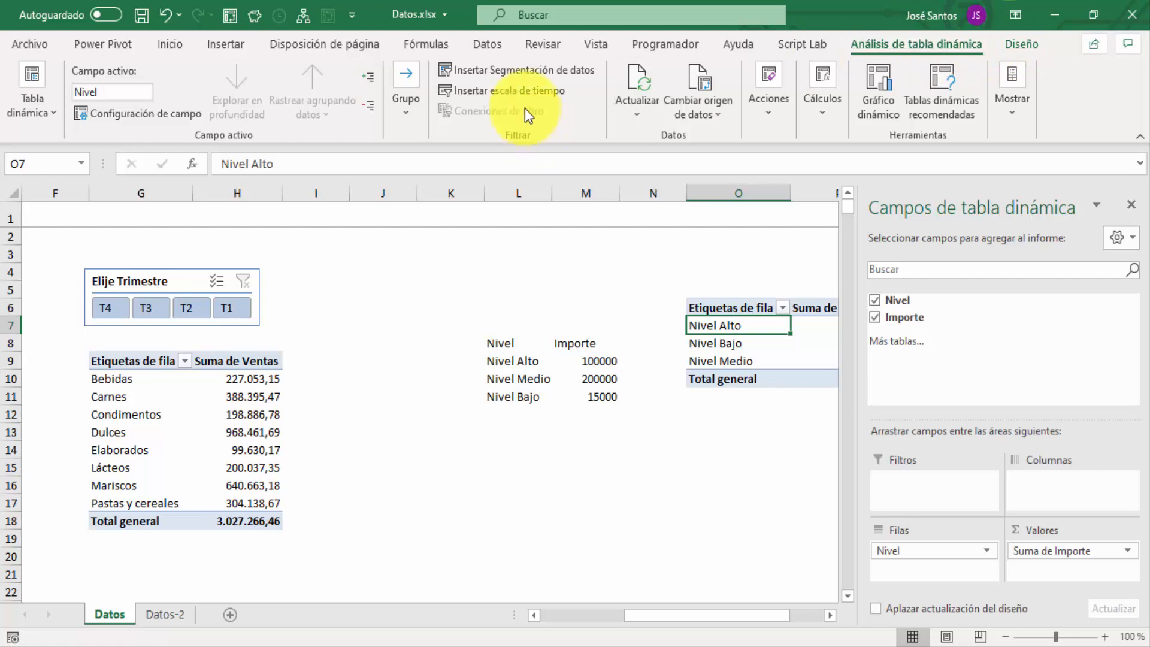
pyautogui.click(506, 68)
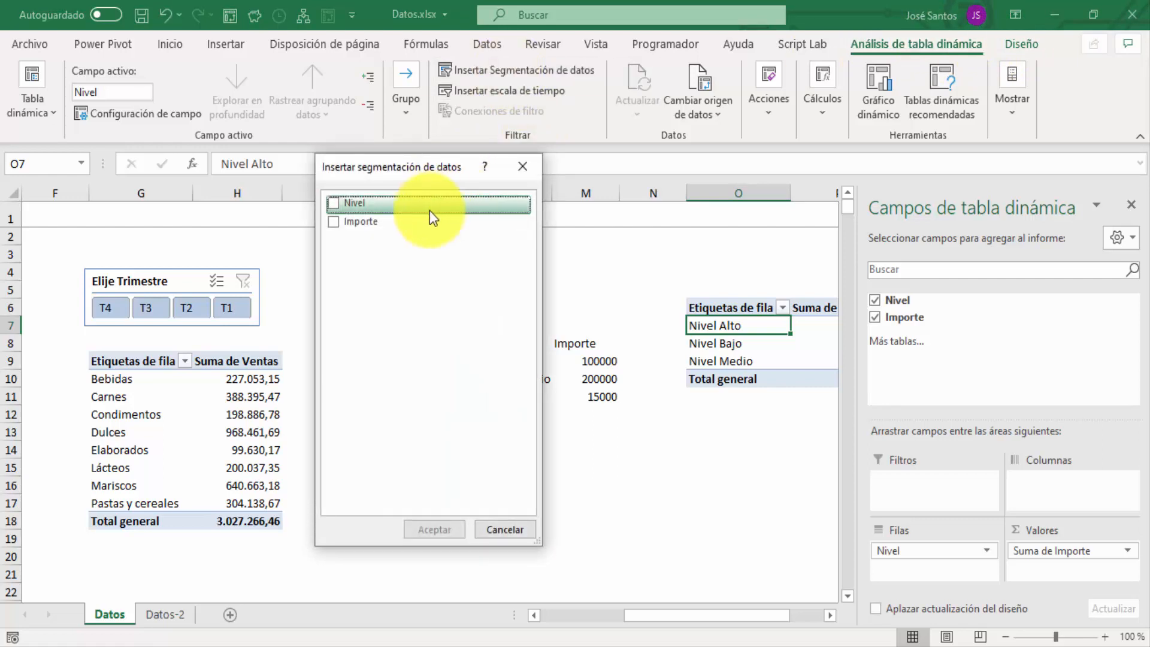
pyautogui.click(335, 204)
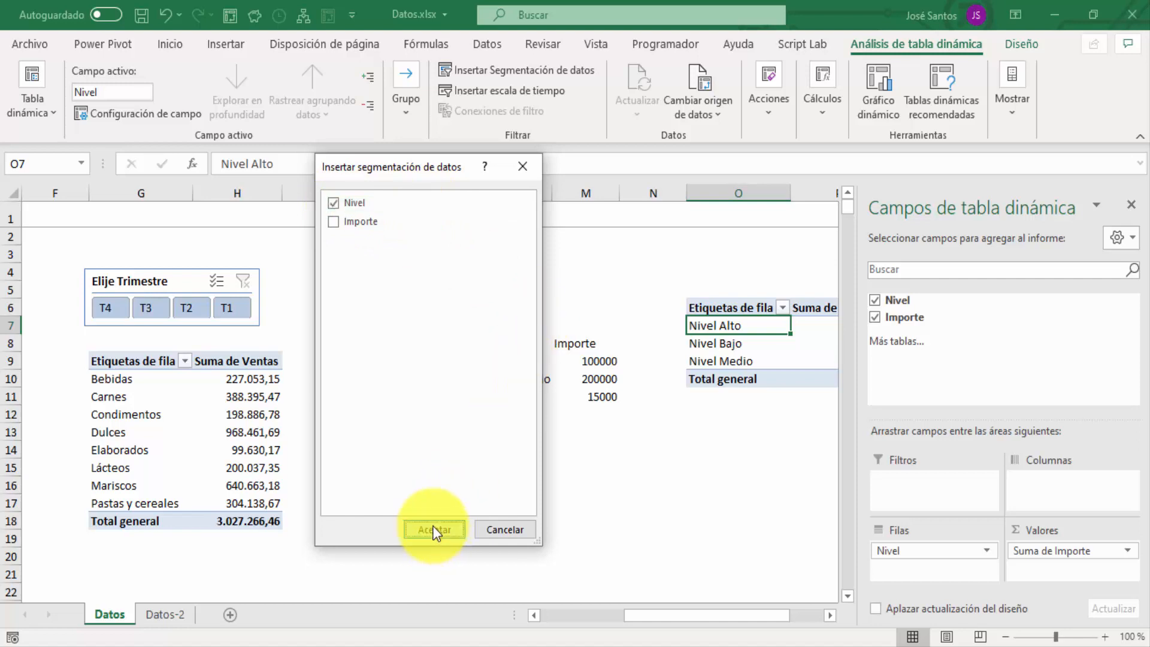
pyautogui.click(432, 531)
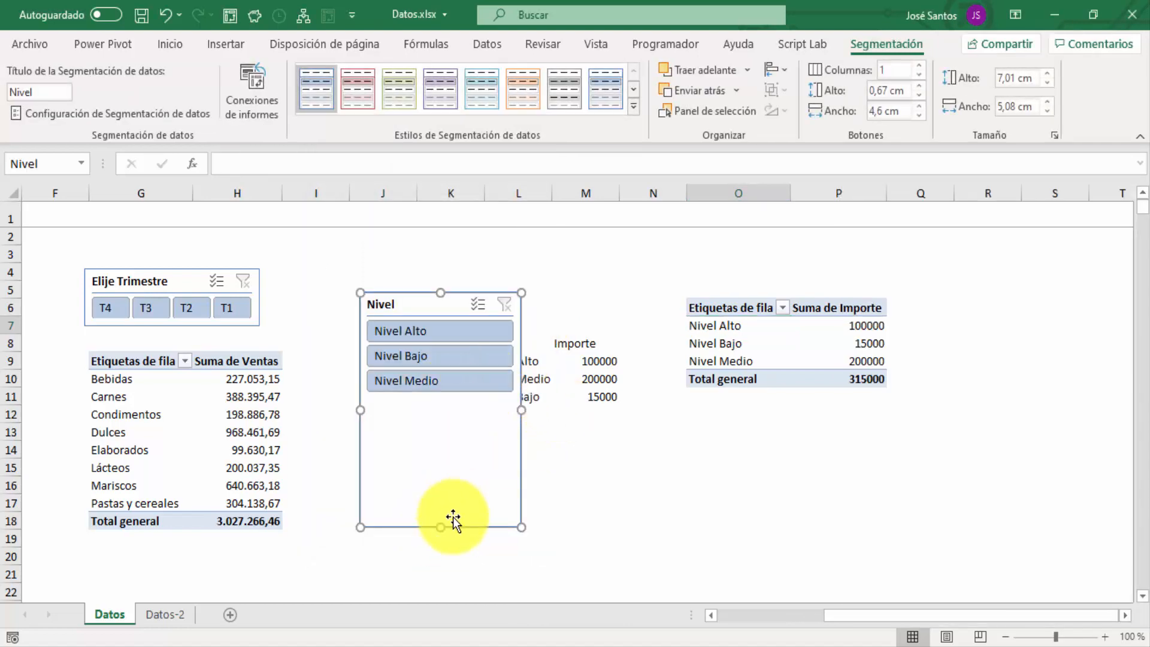
# Shorten the Nivel slicer to about 3,25 cm high and move it over the source data in columns L and M.
pyautogui.moveTo(442, 527); pyautogui.dragTo(432, 400)
pyautogui.moveTo(415, 300); pyautogui.dragTo(531, 310)
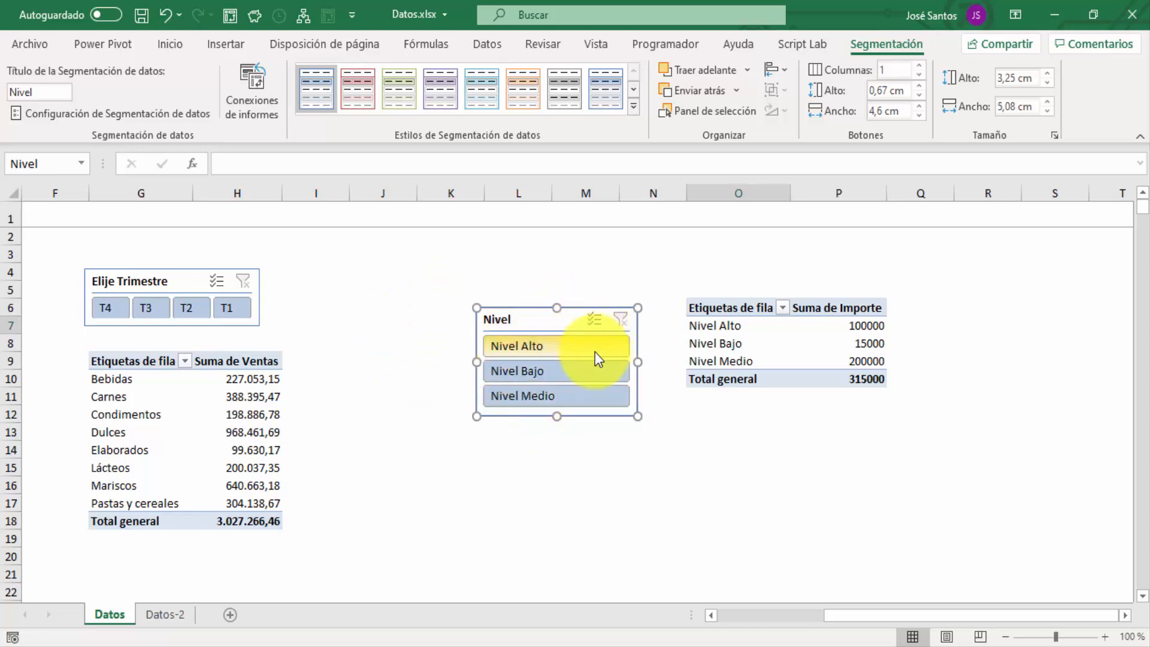
# Sort the Nivel slicer's items in descending order (Z a A) and undo the change.
pyautogui.click(109, 114)
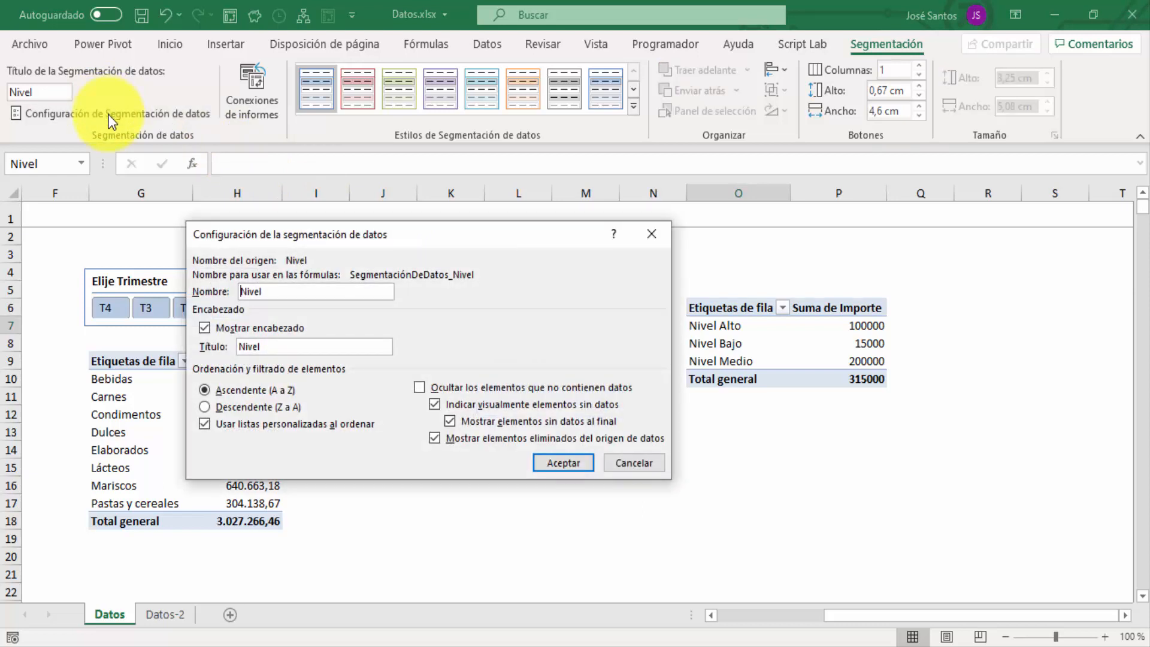
pyautogui.click(212, 407)
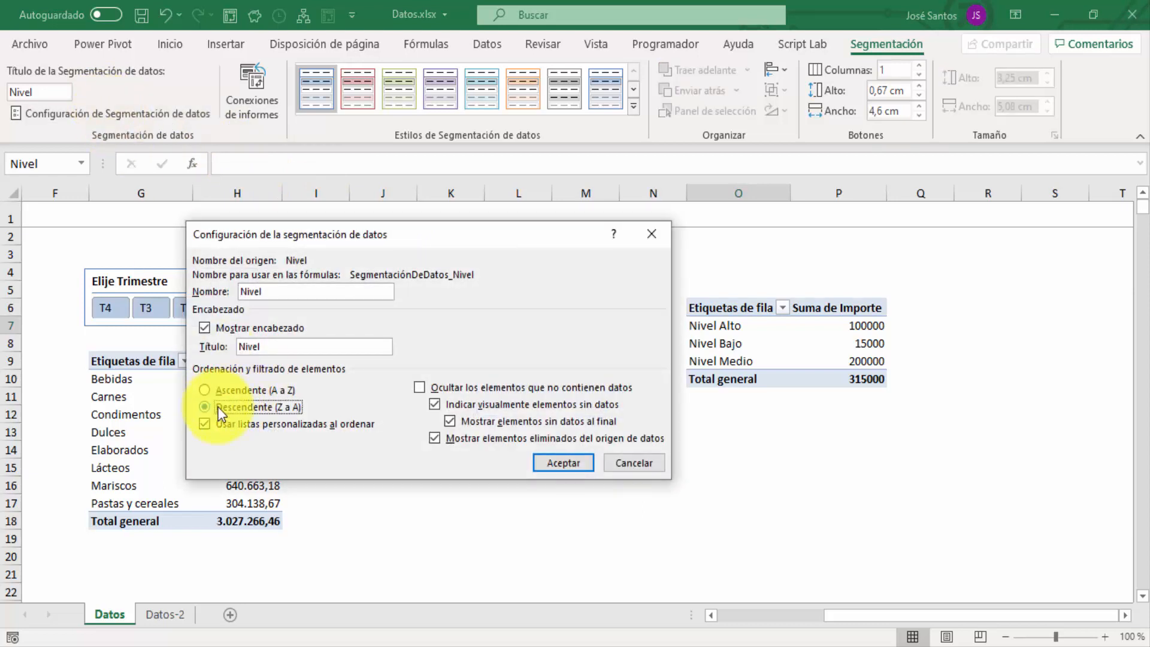
pyautogui.click(560, 463)
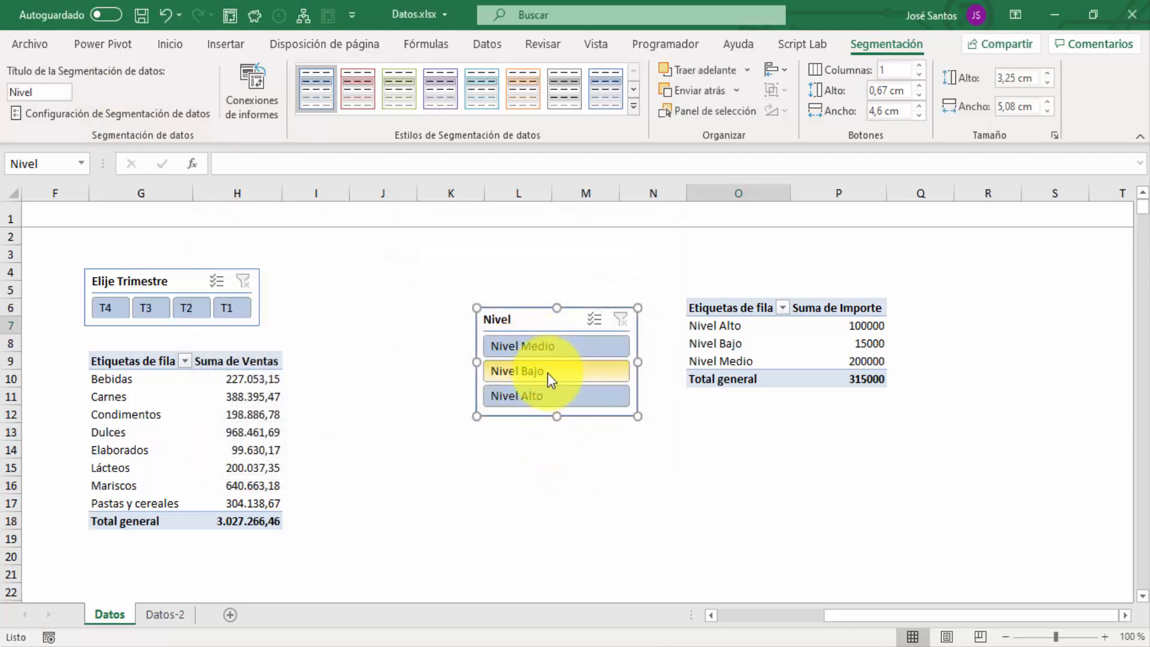
pyautogui.click(164, 15)
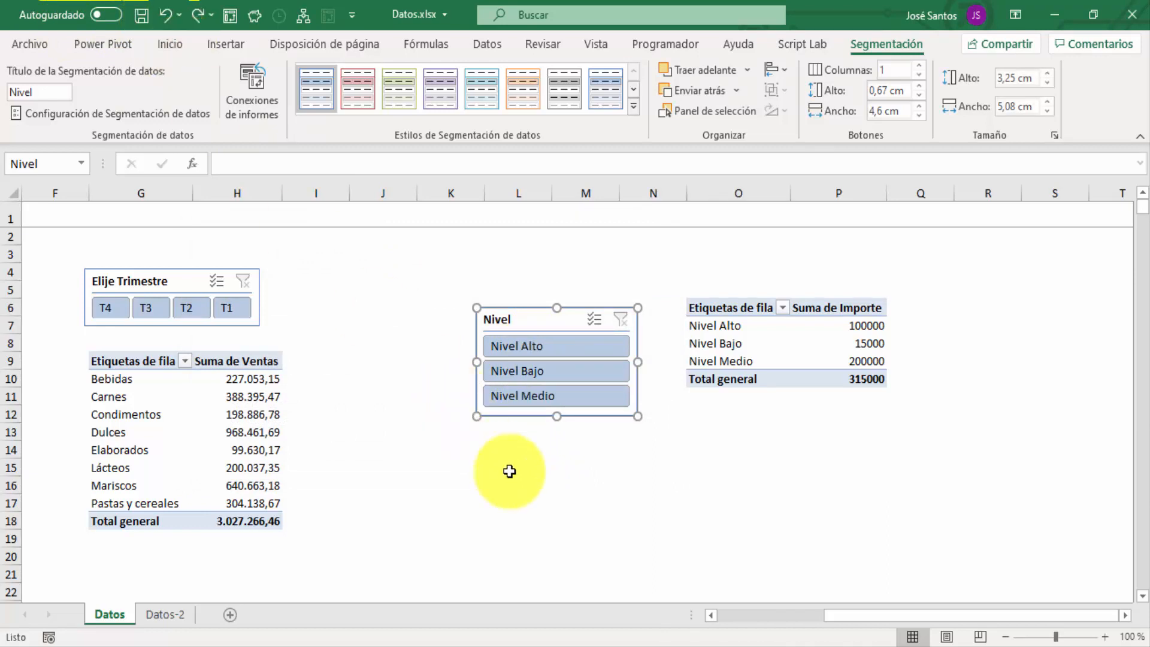
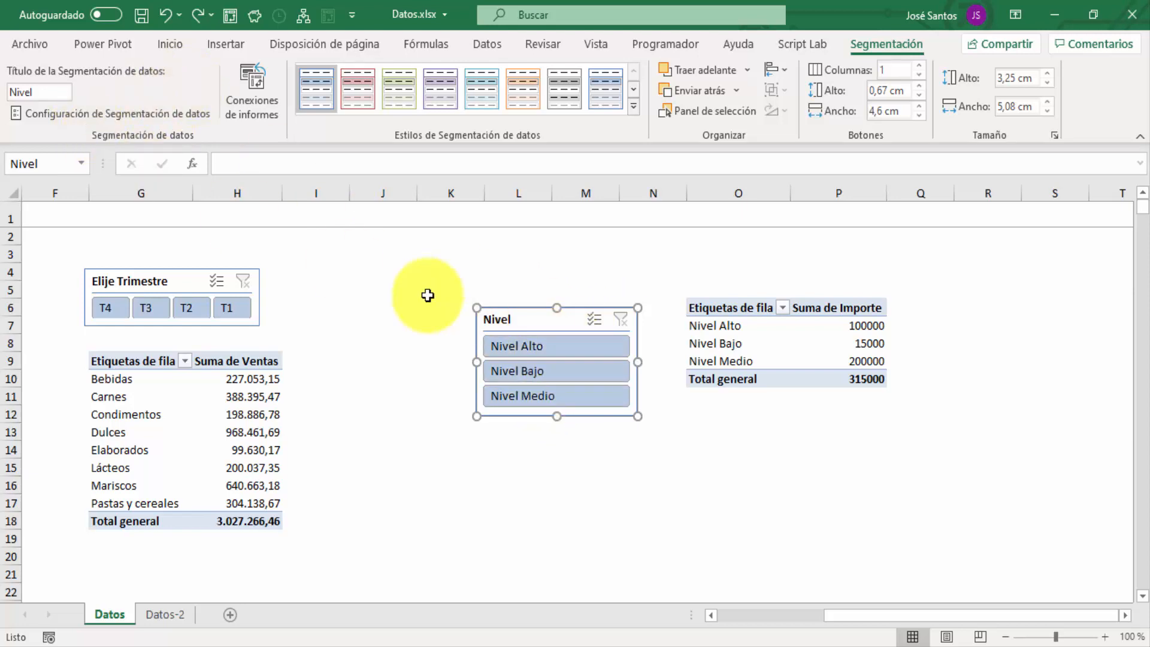
# Move the Nivel slicer below the source data in columns L and M to uncover it, and select cell L6.
pyautogui.moveTo(517, 307); pyautogui.dragTo(620, 451)
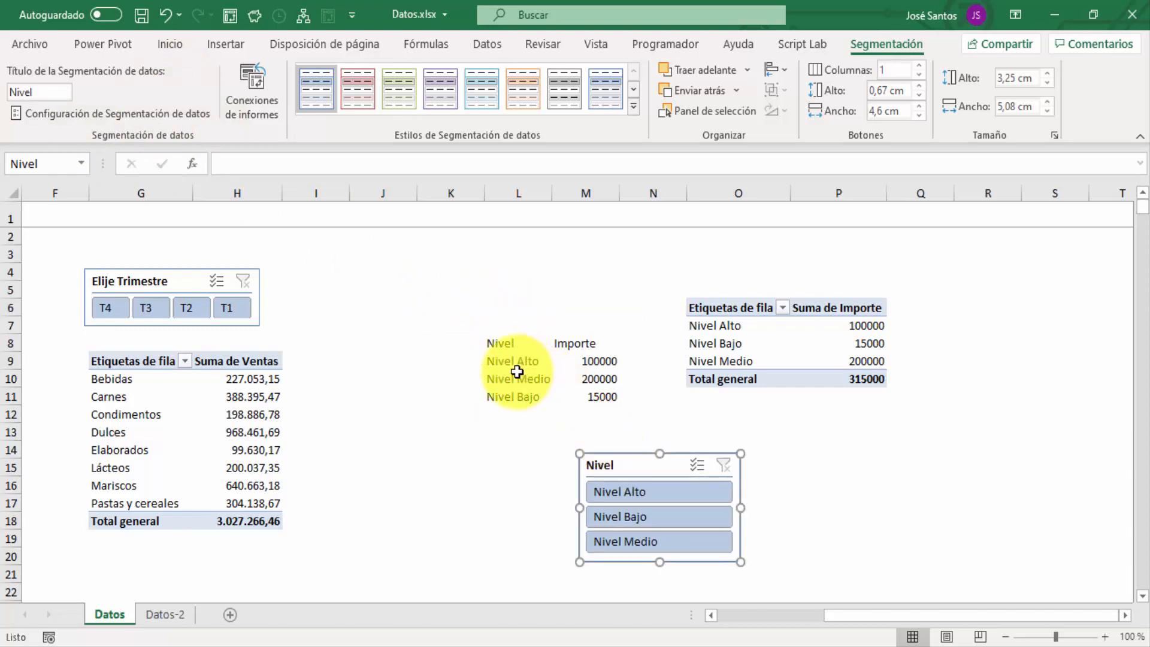
pyautogui.click(375, 254)
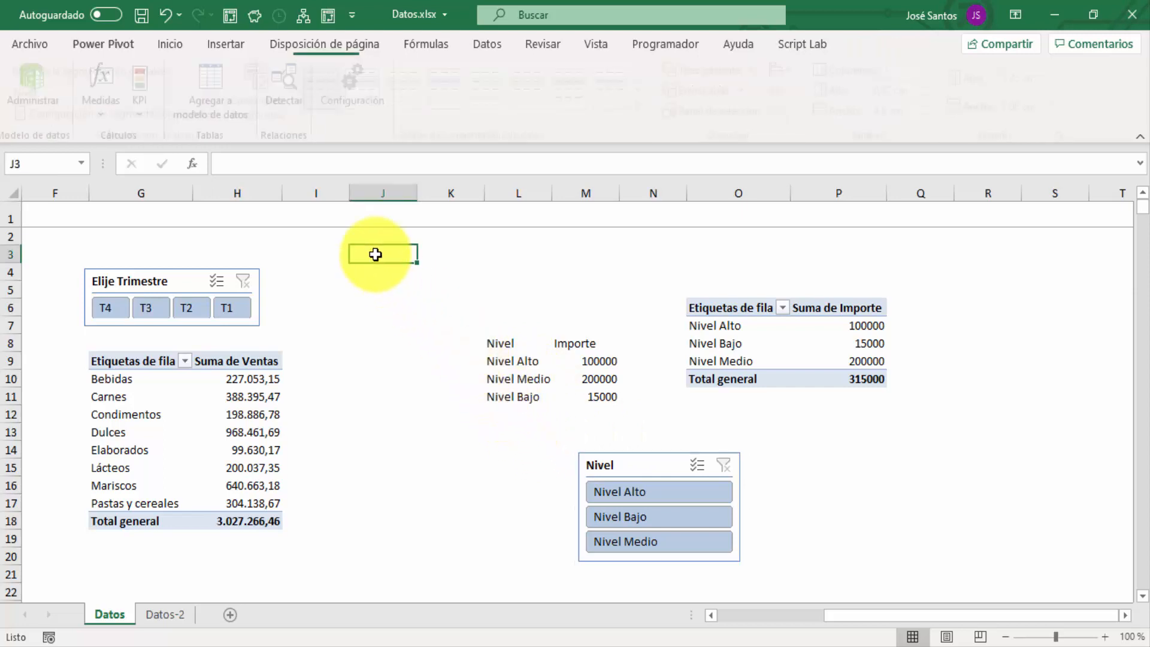
pyautogui.click(520, 311)
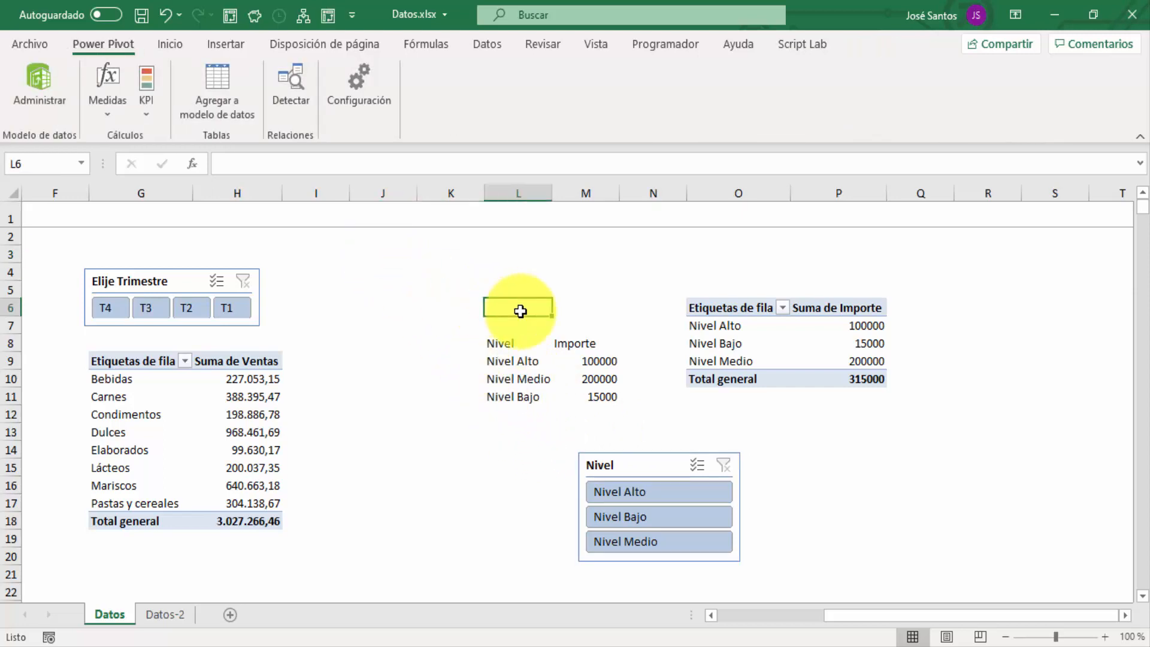
# Open the custom lists editor from Excel's advanced options.
pyautogui.click(28, 48)
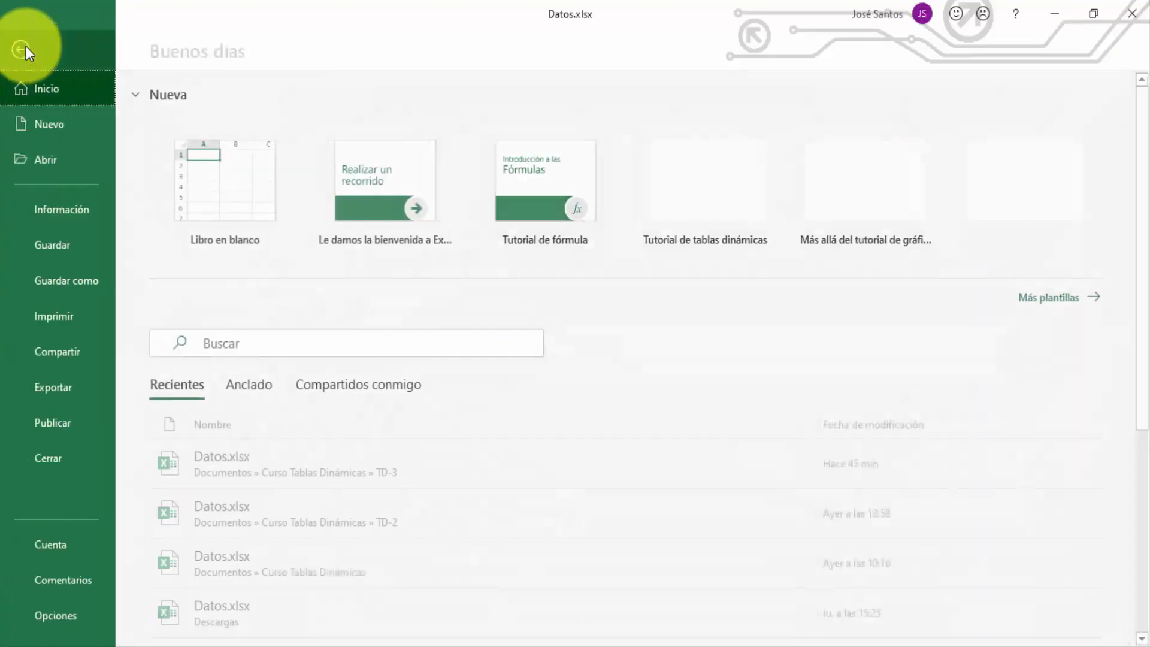
pyautogui.click(76, 615)
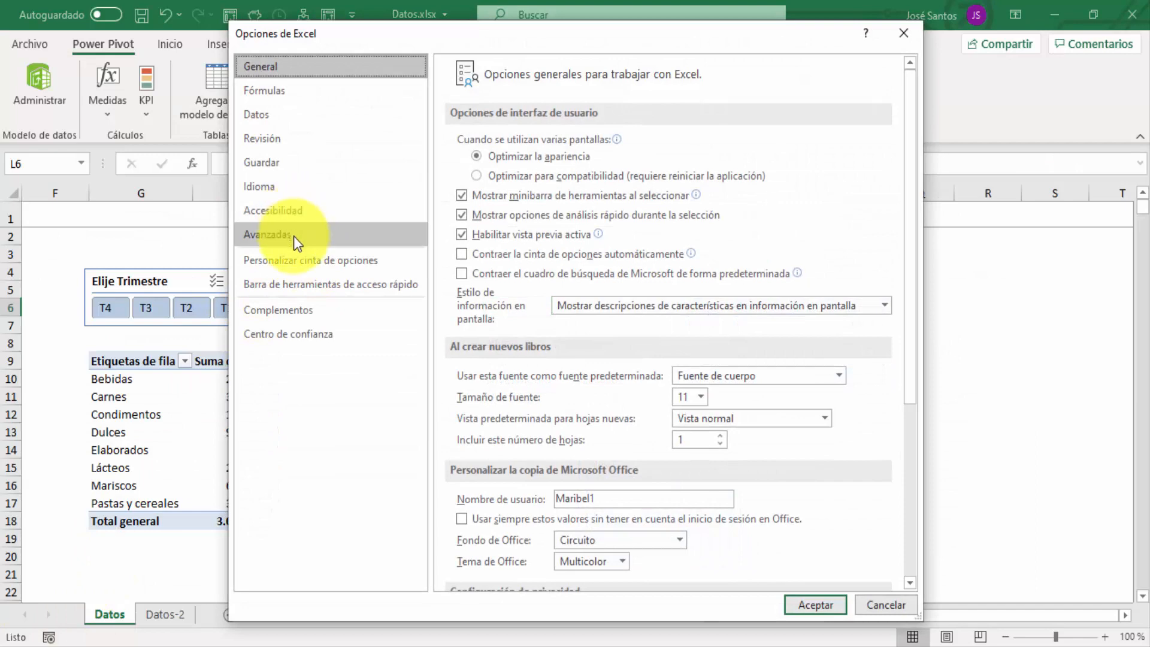
pyautogui.click(294, 236)
pyautogui.moveTo(915, 142); pyautogui.dragTo(926, 569)
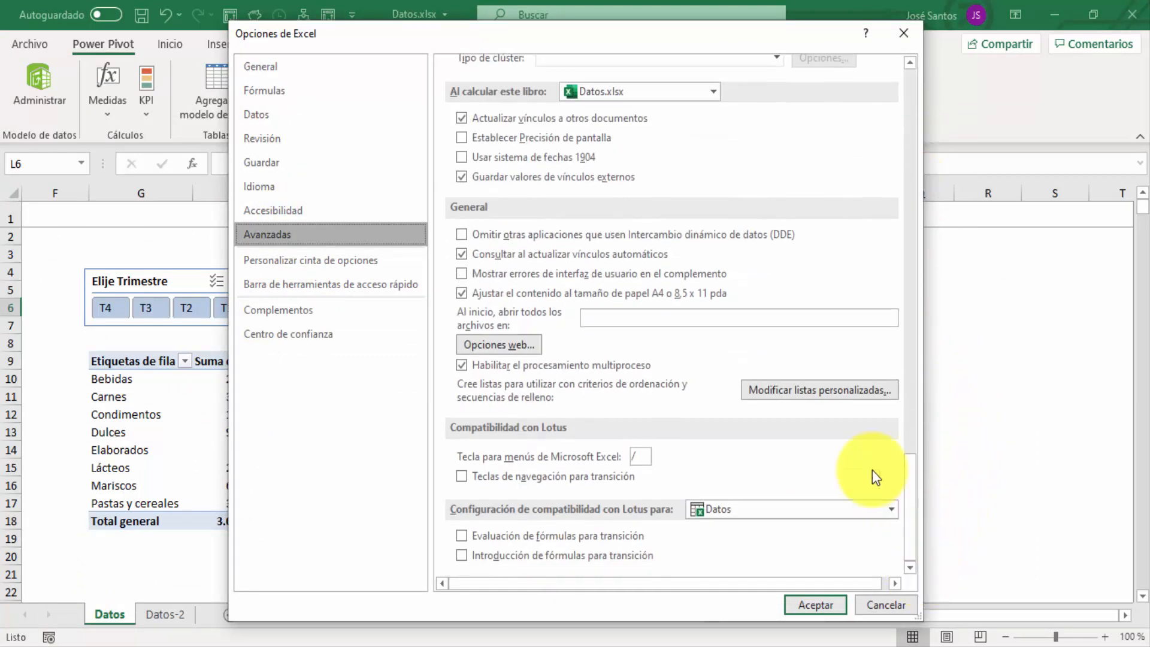
pyautogui.click(798, 391)
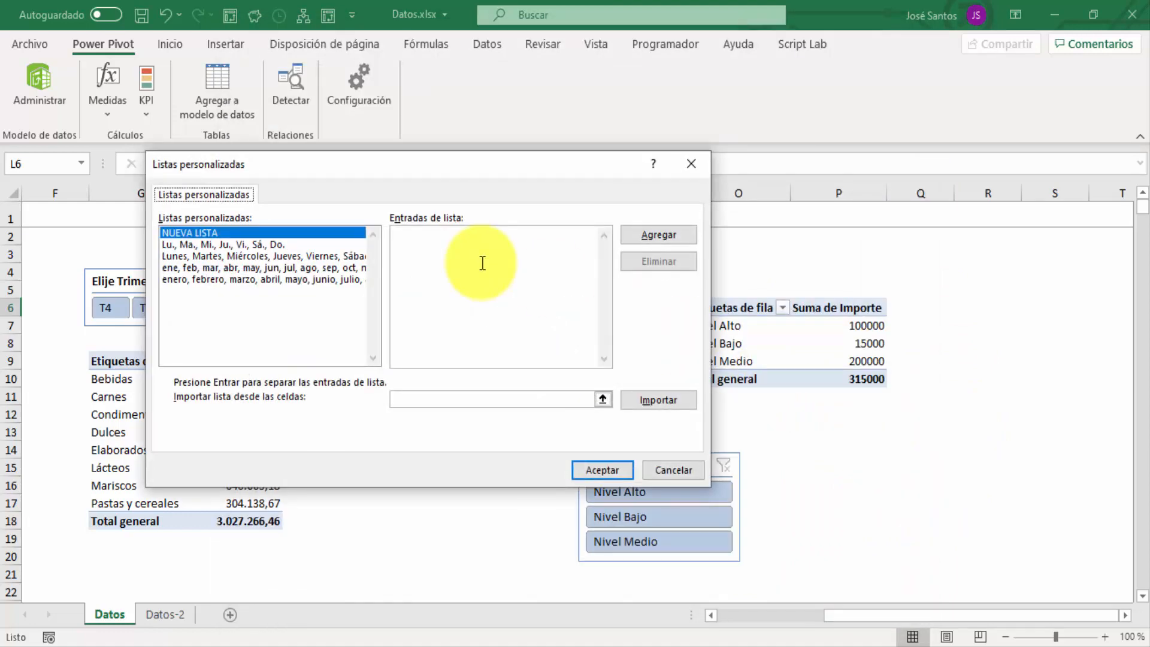
# Enter two lines of placeholder text as entries for the new custom list and delete them.
pyautogui.click(415, 239)
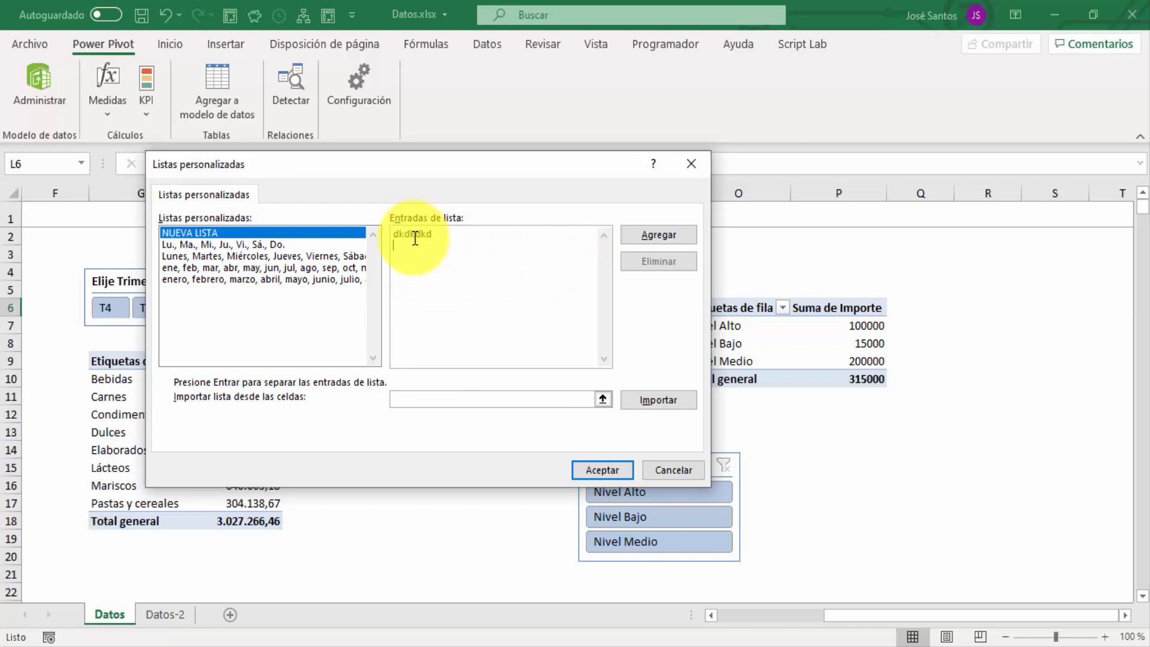
pyautogui.write('kddkdkdkd')
pyautogui.press('Return')
pyautogui.write('kdkdk')
pyautogui.hotkey('shift', 'Home')
pyautogui.hotkey('shift', 'Up')
pyautogui.hotkey('shift', 'Up')
pyautogui.press('Delete')
# Import the custom list Nivel Alto, Nivel Medio, Nivel Bajo from cells L9:L11 and accept the Excel options.
pyautogui.click(604, 398)
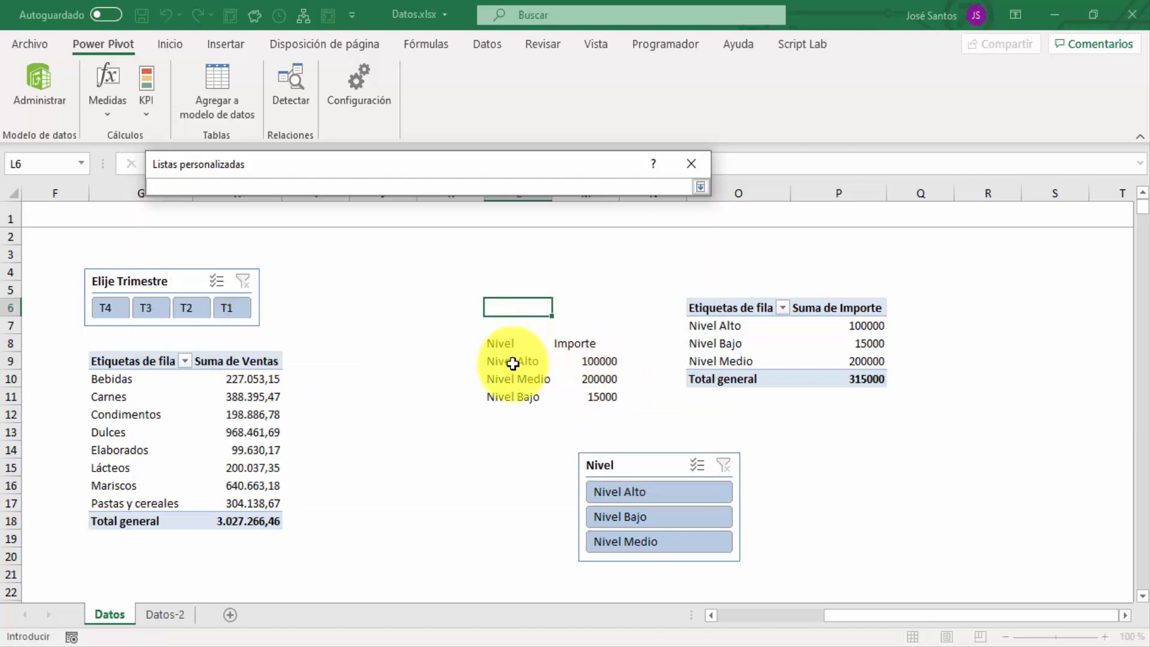
pyautogui.moveTo(513, 363); pyautogui.dragTo(521, 393)
pyautogui.press('Return')
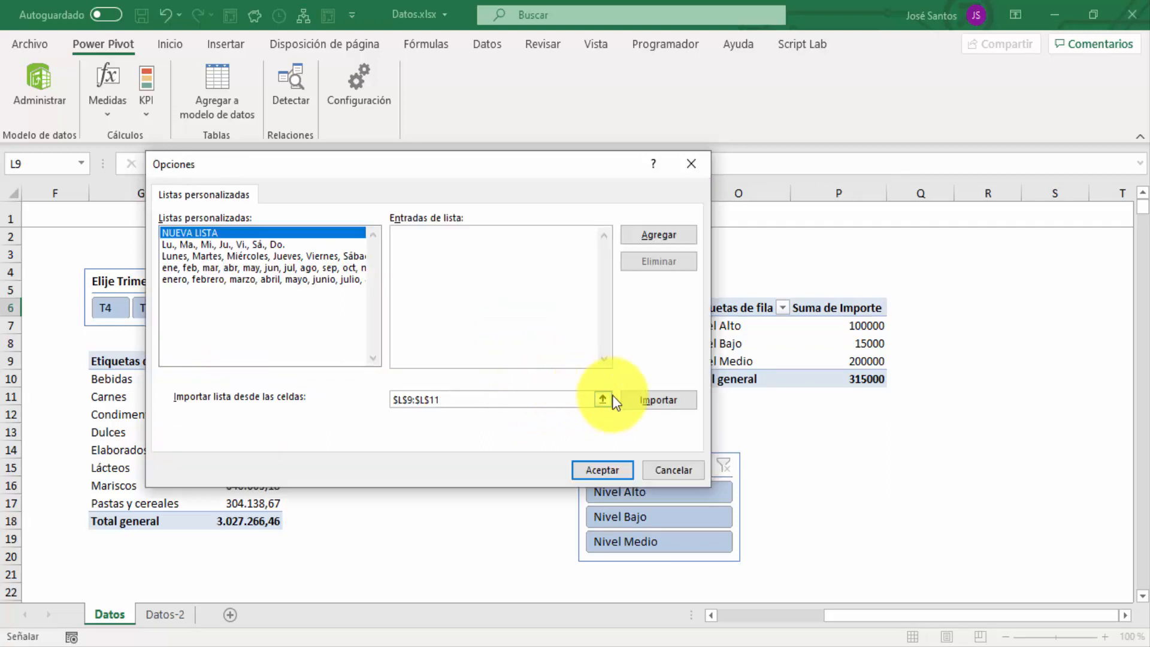
pyautogui.click(645, 397)
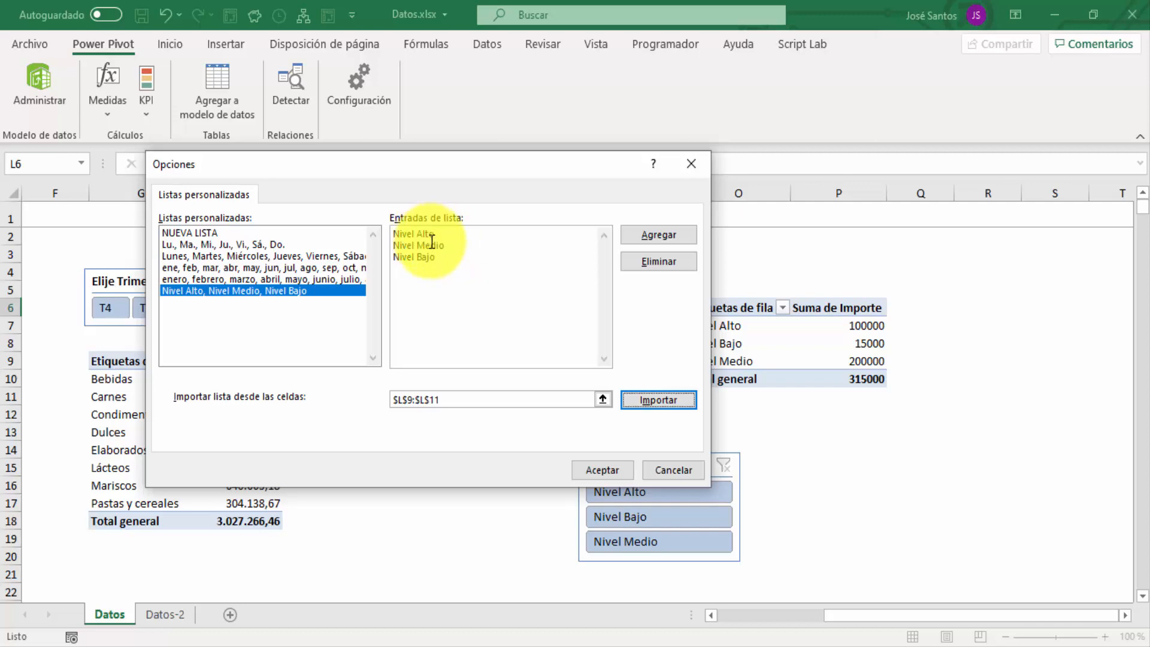
pyautogui.moveTo(484, 164); pyautogui.dragTo(510, 201)
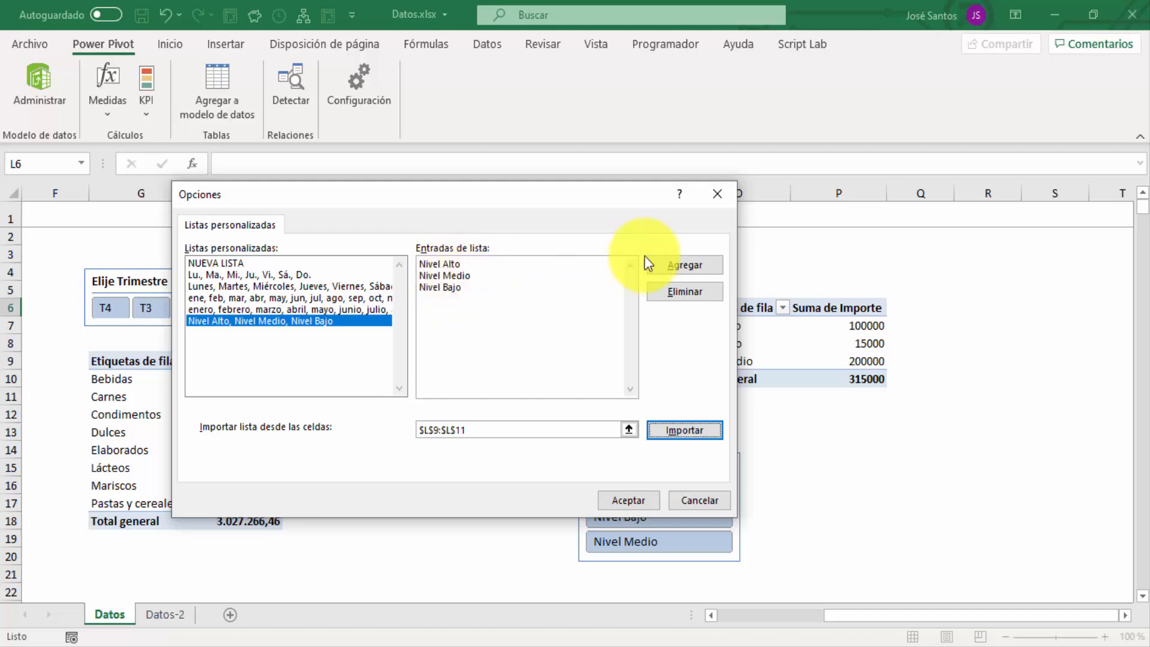
pyautogui.click(693, 266)
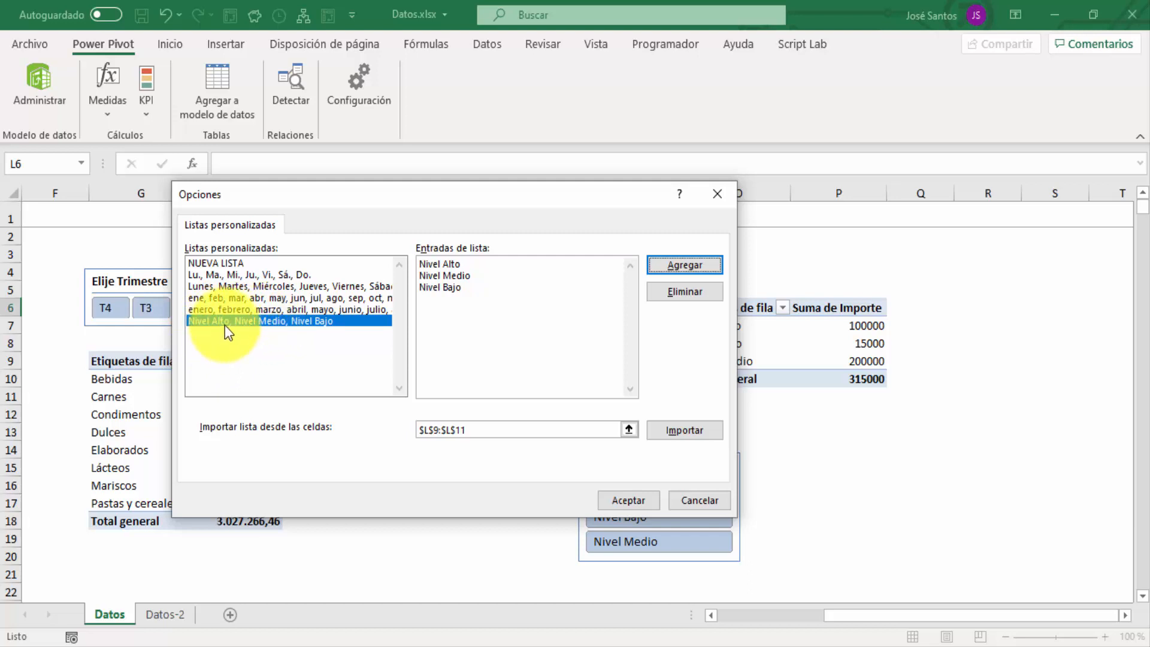
pyautogui.click(634, 501)
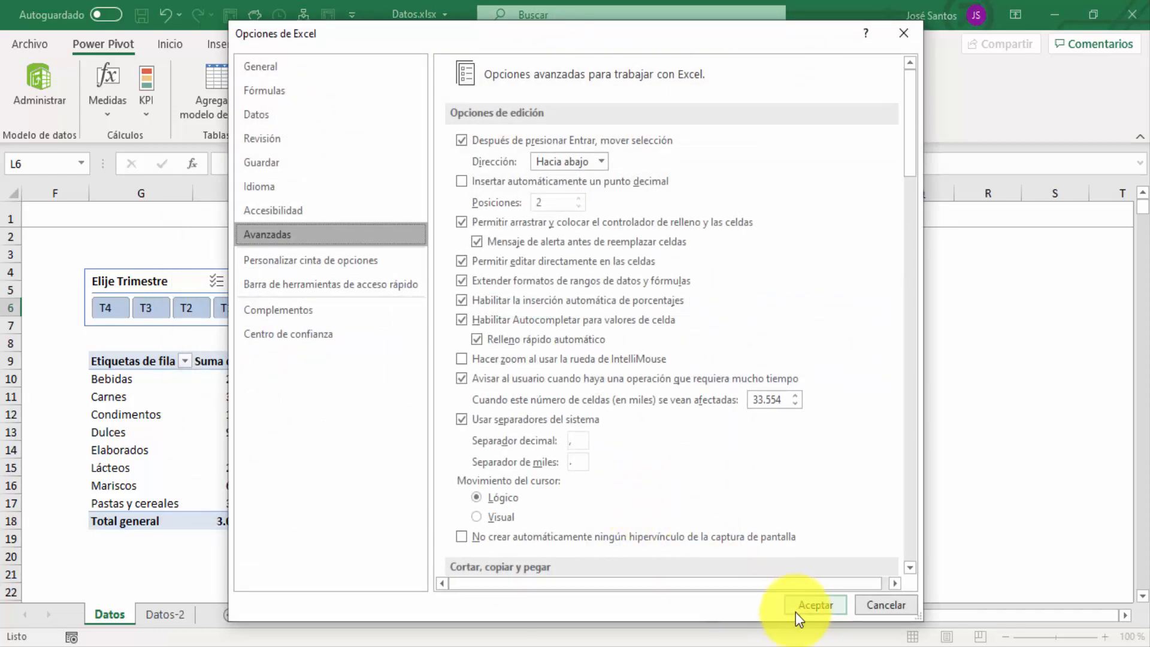
pyautogui.click(806, 605)
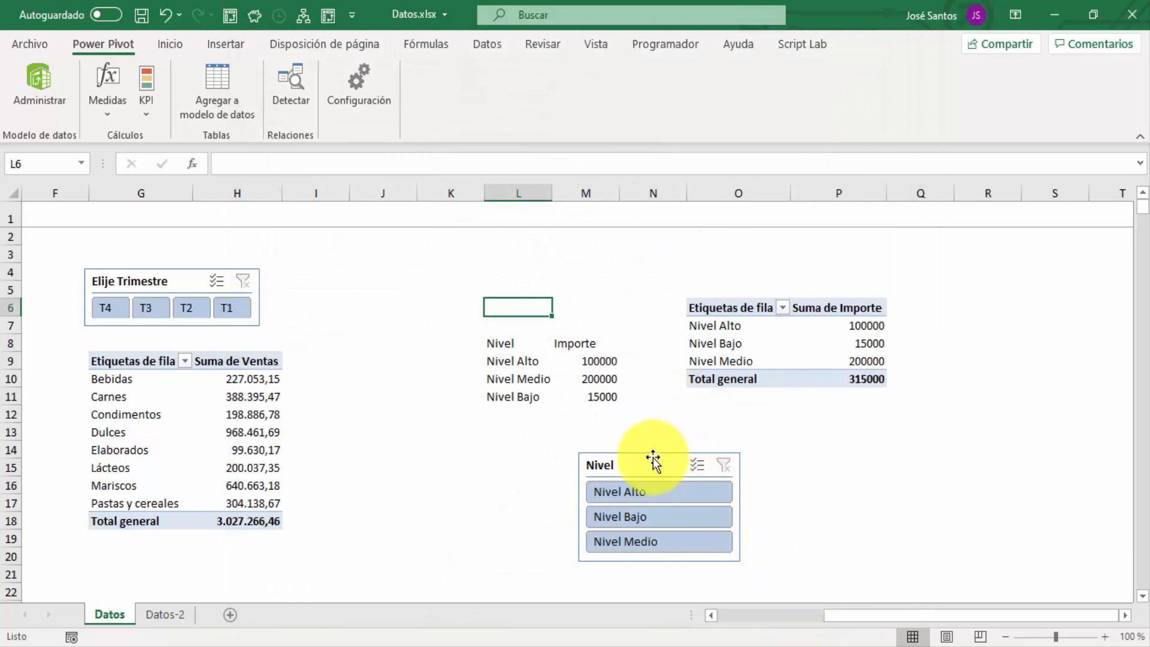
# Move the Nivel slicer back over the source data and turn off the use of custom lists when sorting it.
pyautogui.moveTo(651, 460); pyautogui.dragTo(531, 320)
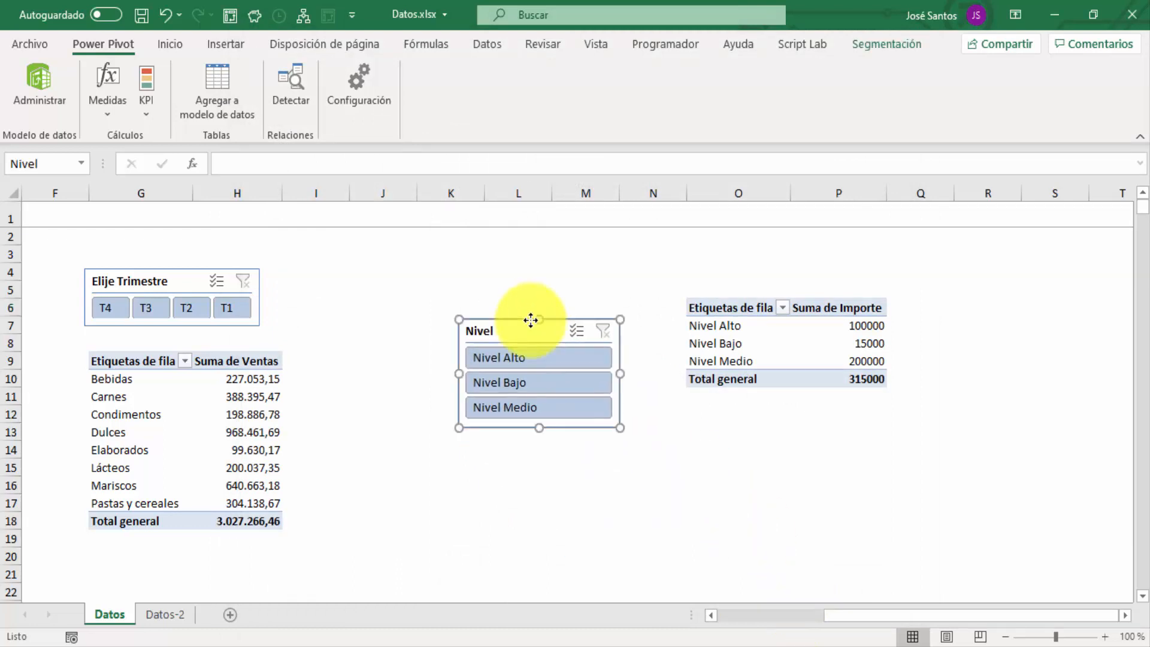
pyautogui.click(873, 43)
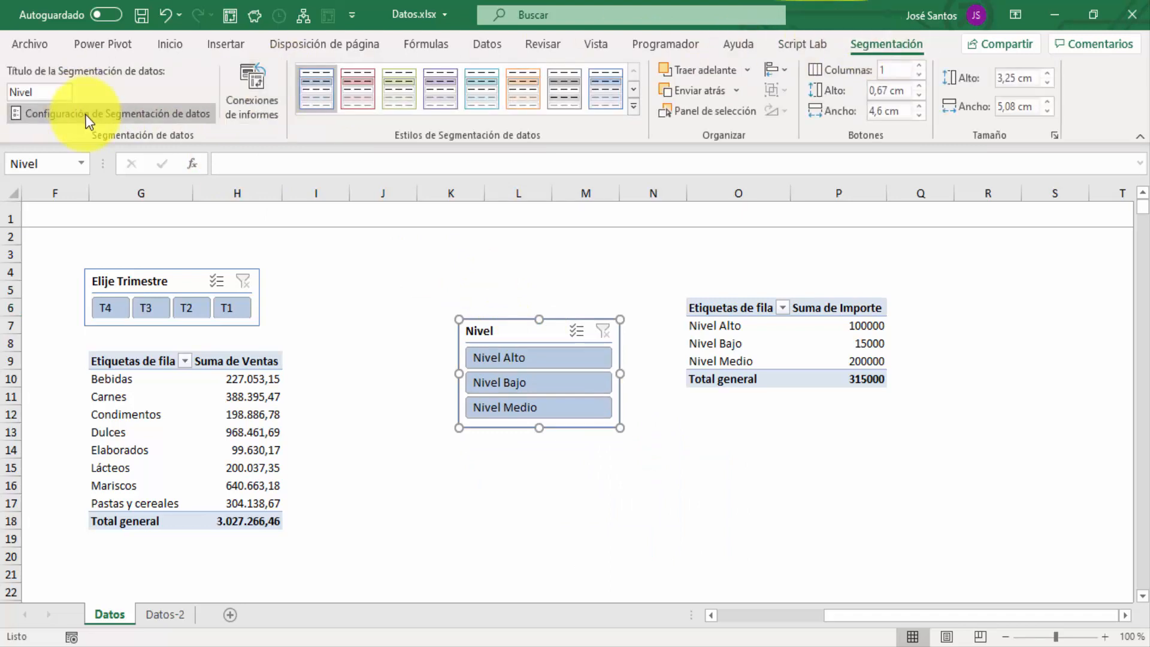
pyautogui.click(89, 115)
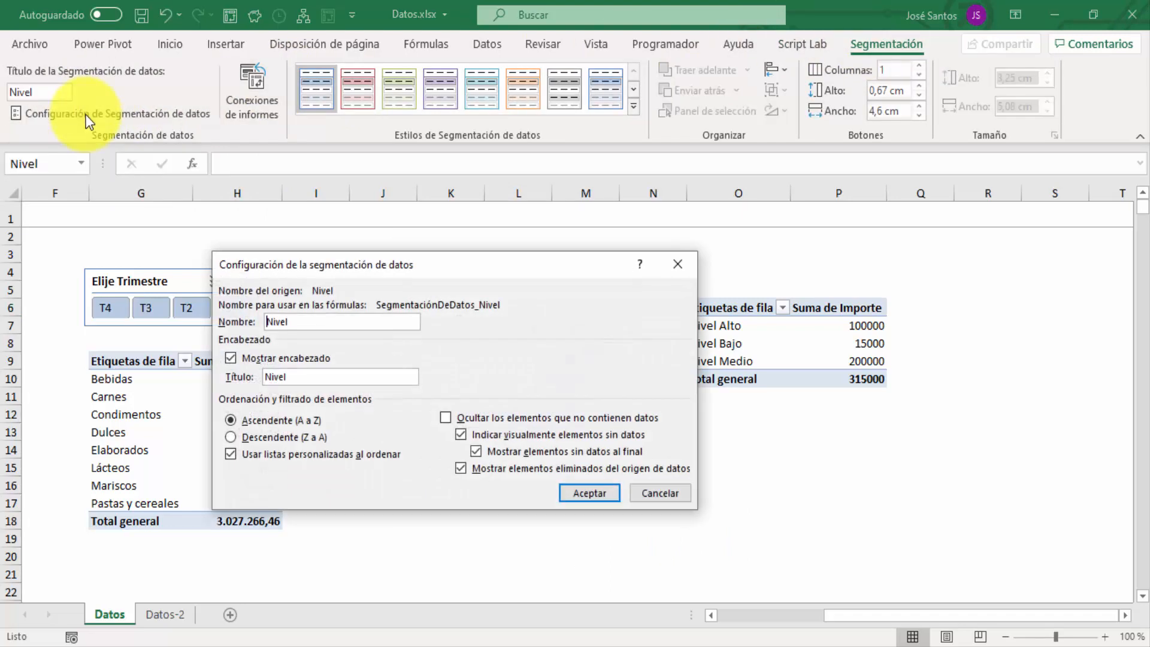
pyautogui.click(231, 454)
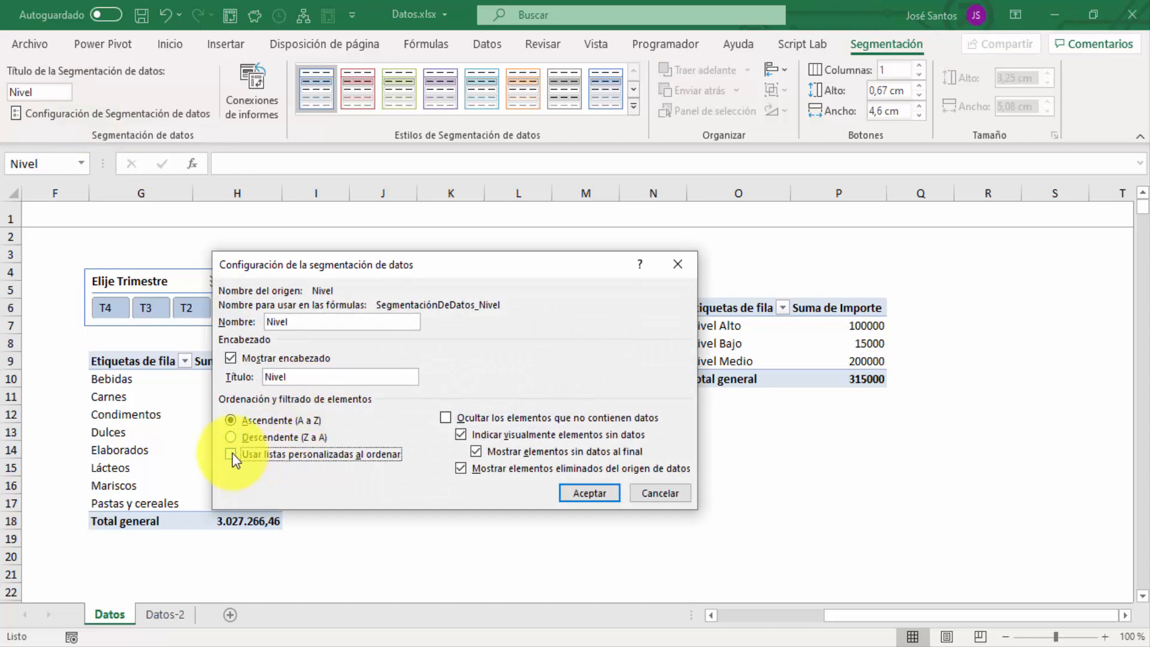
pyautogui.click(589, 493)
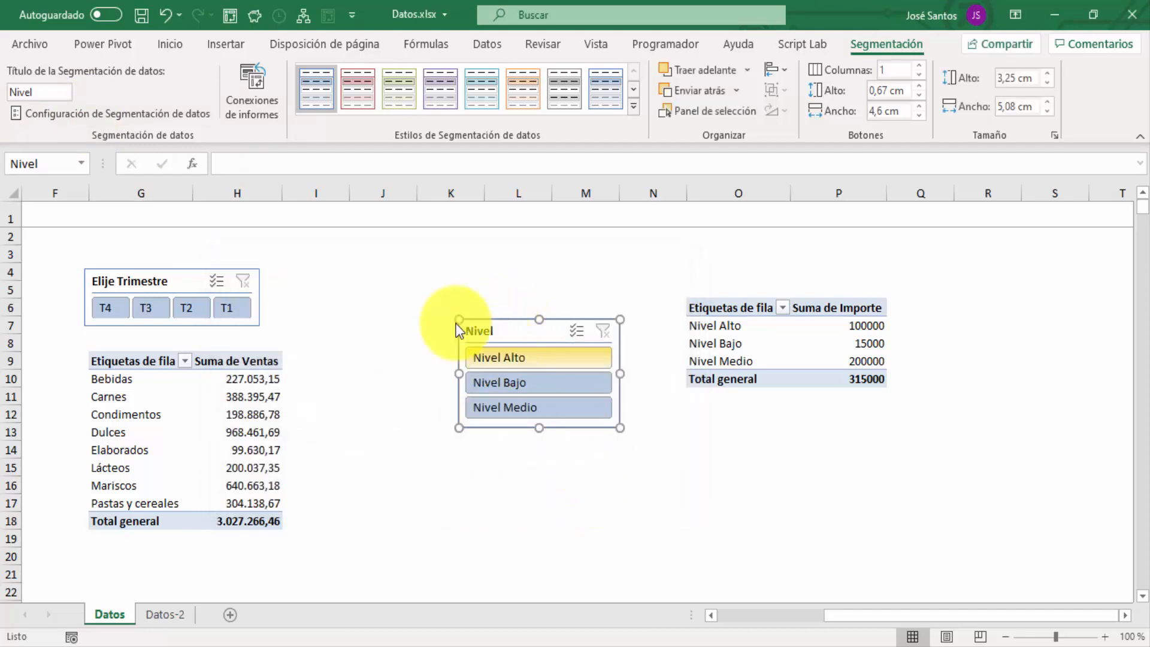
# Turn the use of custom lists when sorting back on in the Nivel slicer's settings.
pyautogui.click(48, 120)
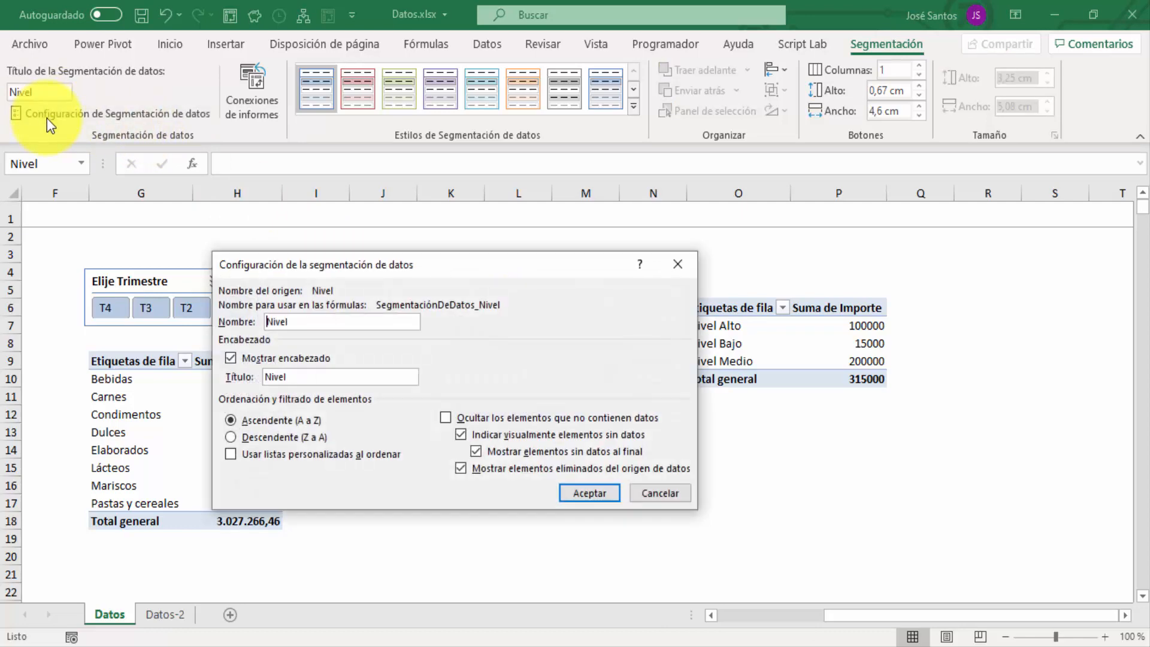
pyautogui.click(231, 454)
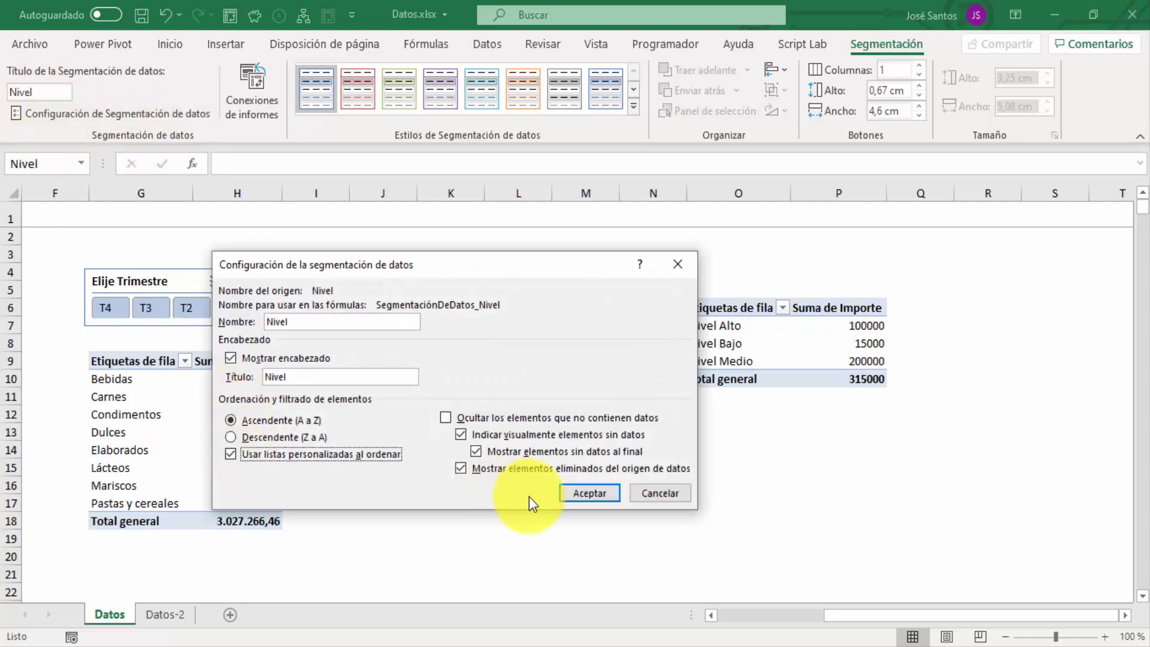
pyautogui.click(584, 493)
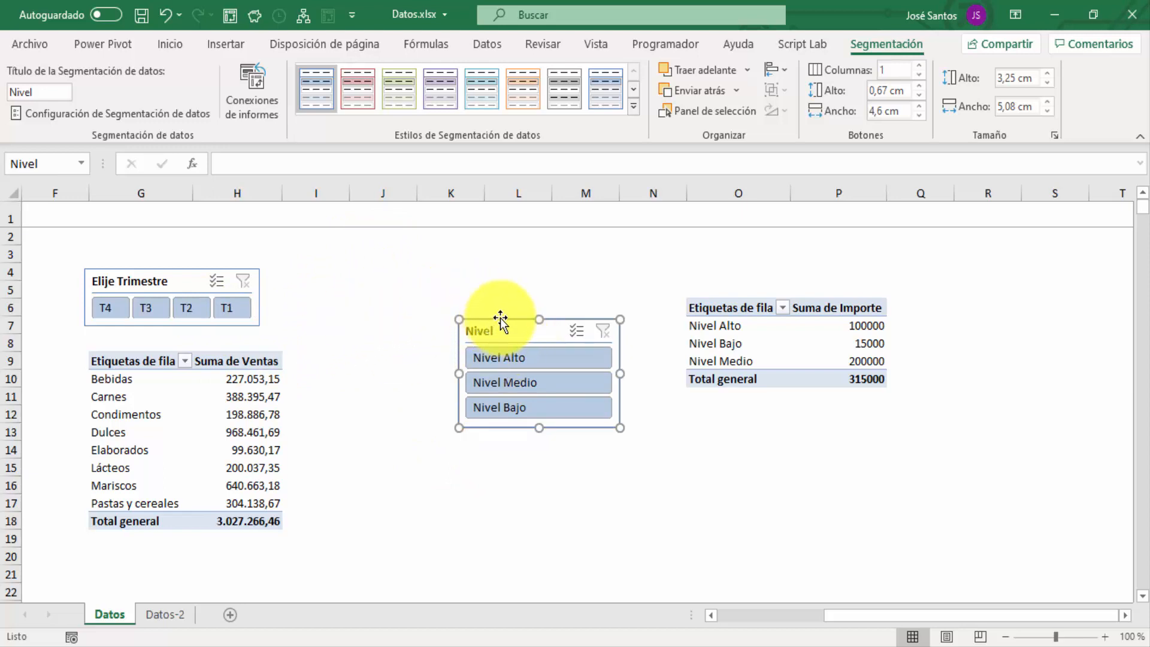
# Delete the Nivel slicer.
pyautogui.press('Delete')
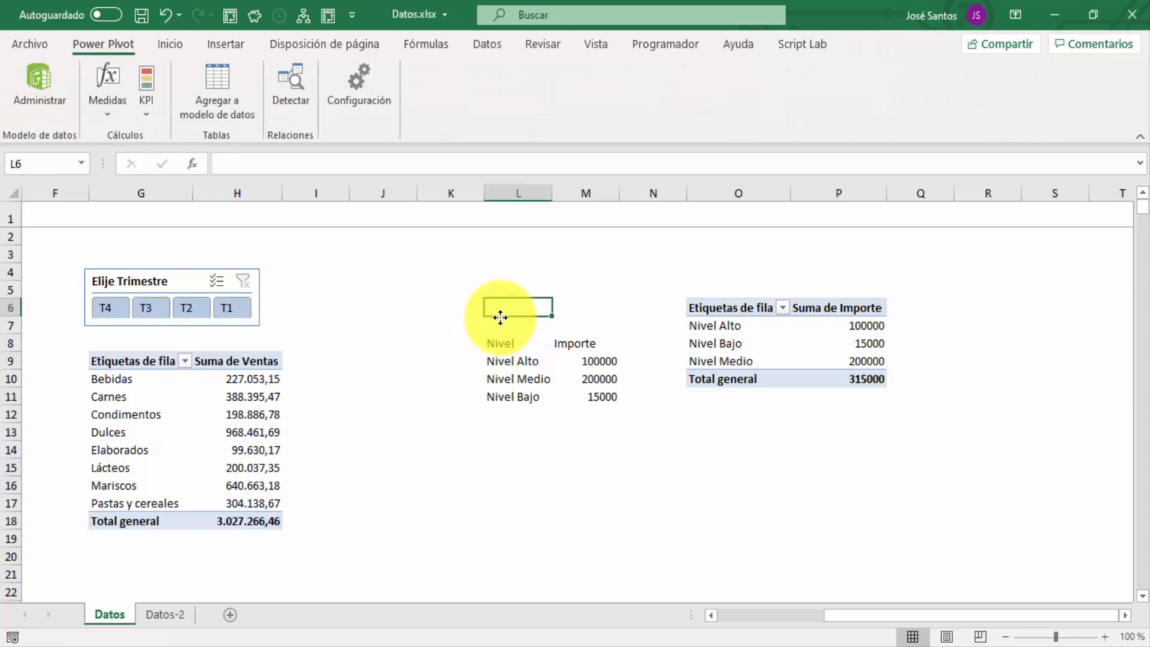
pyautogui.click(759, 336)
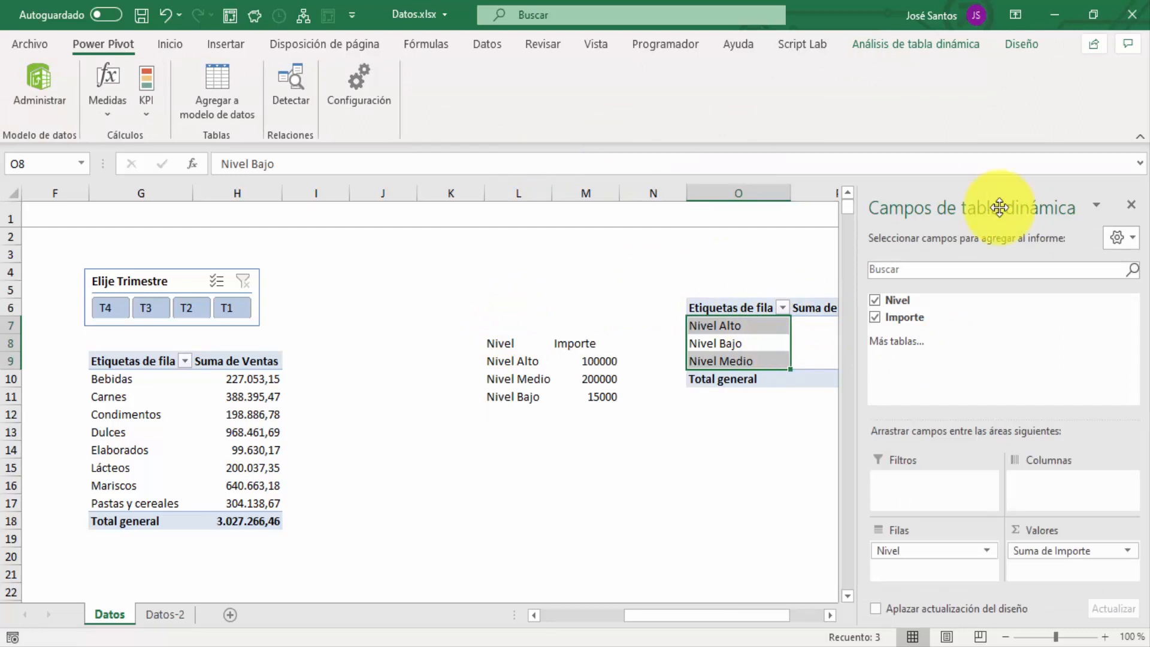
pyautogui.click(736, 266)
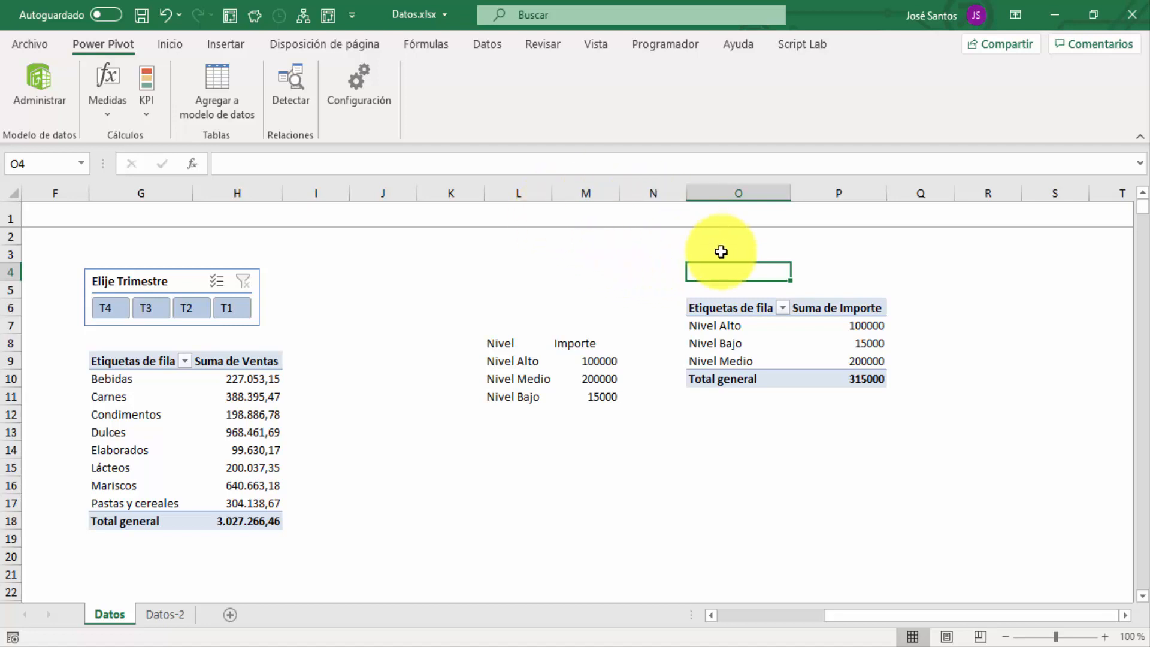
# Insert a Nivel slicer for the Nivel pivot table over the source data and check the custom list sorting in its settings.
pyautogui.click(742, 309)
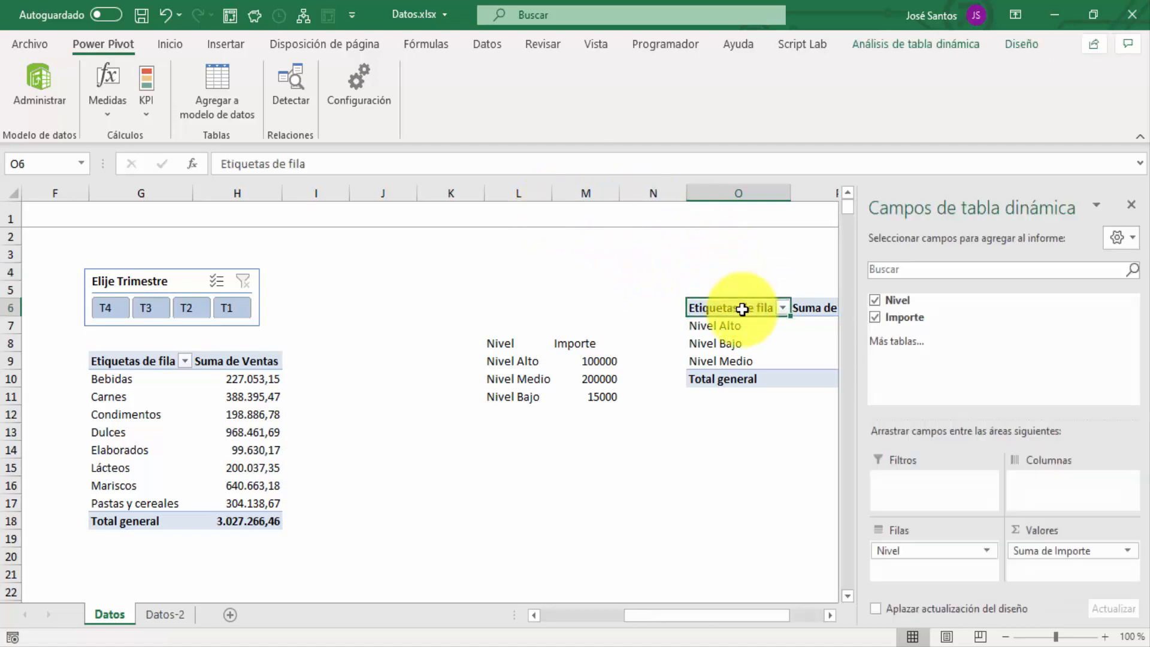
pyautogui.click(905, 44)
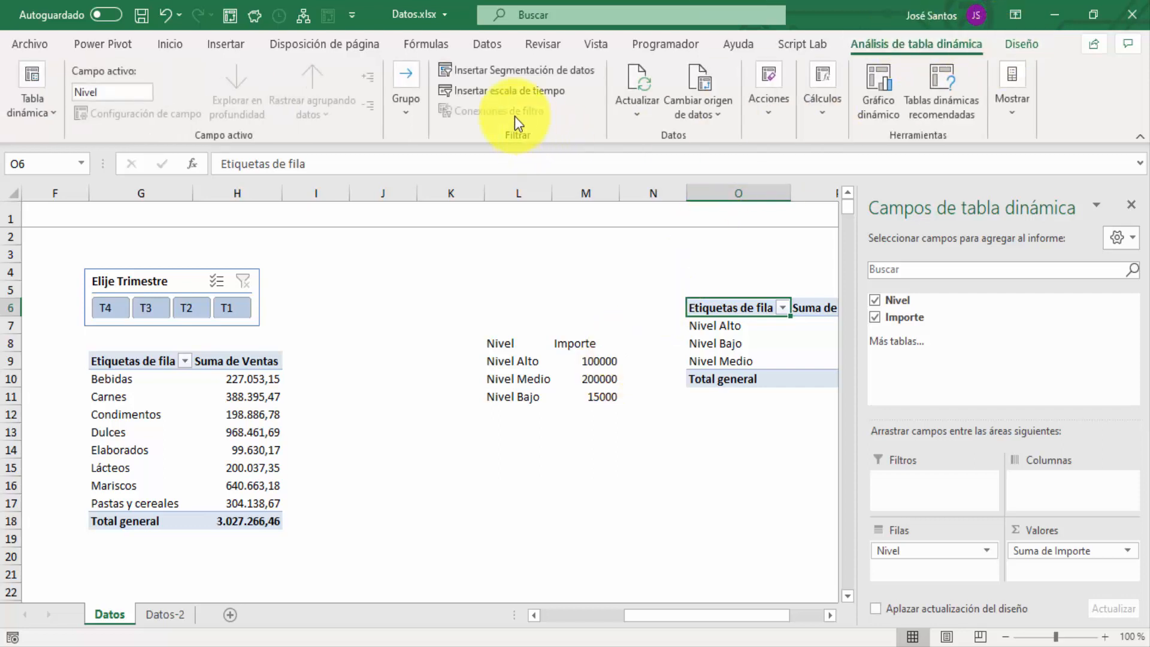
pyautogui.click(494, 67)
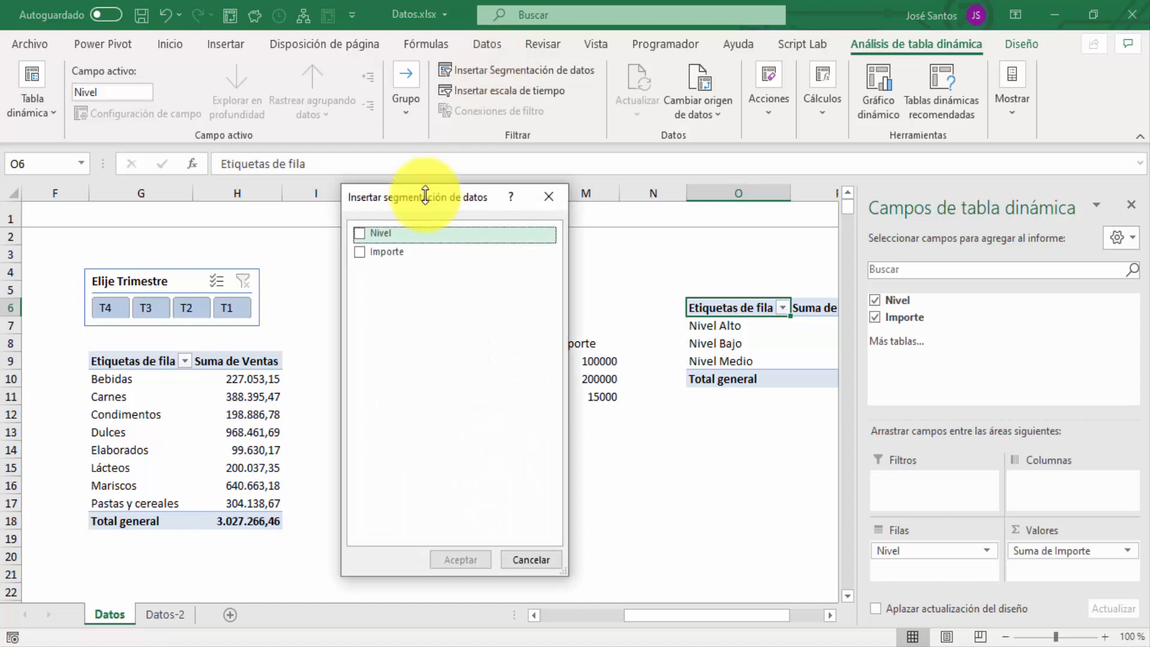
pyautogui.click(361, 235)
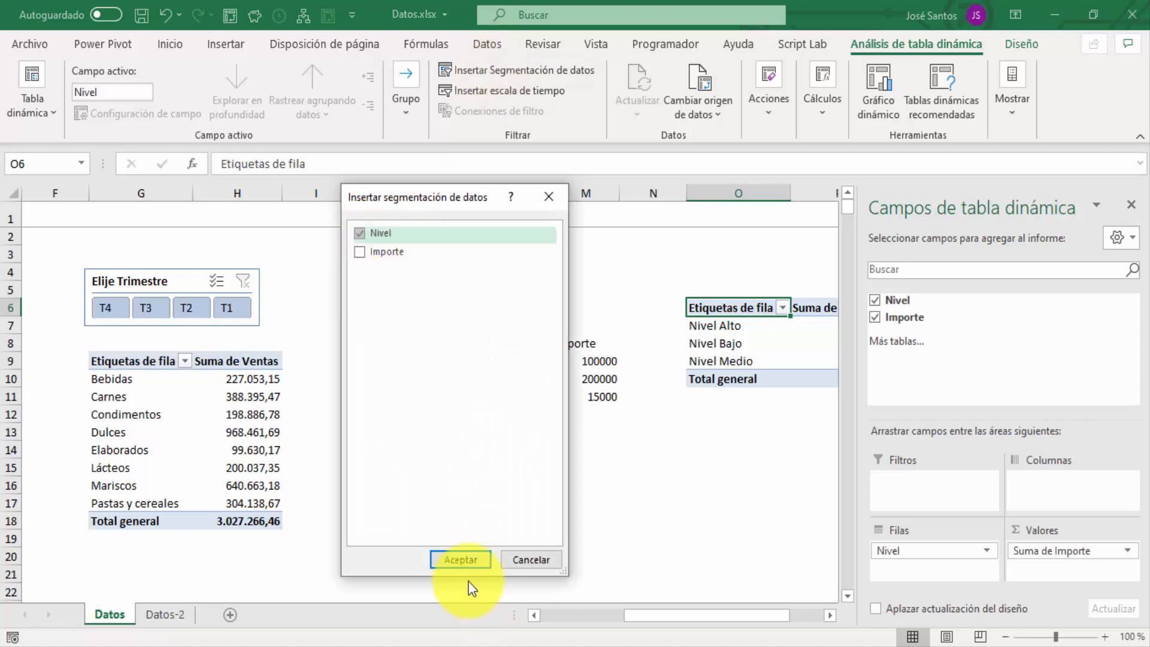
pyautogui.click(458, 560)
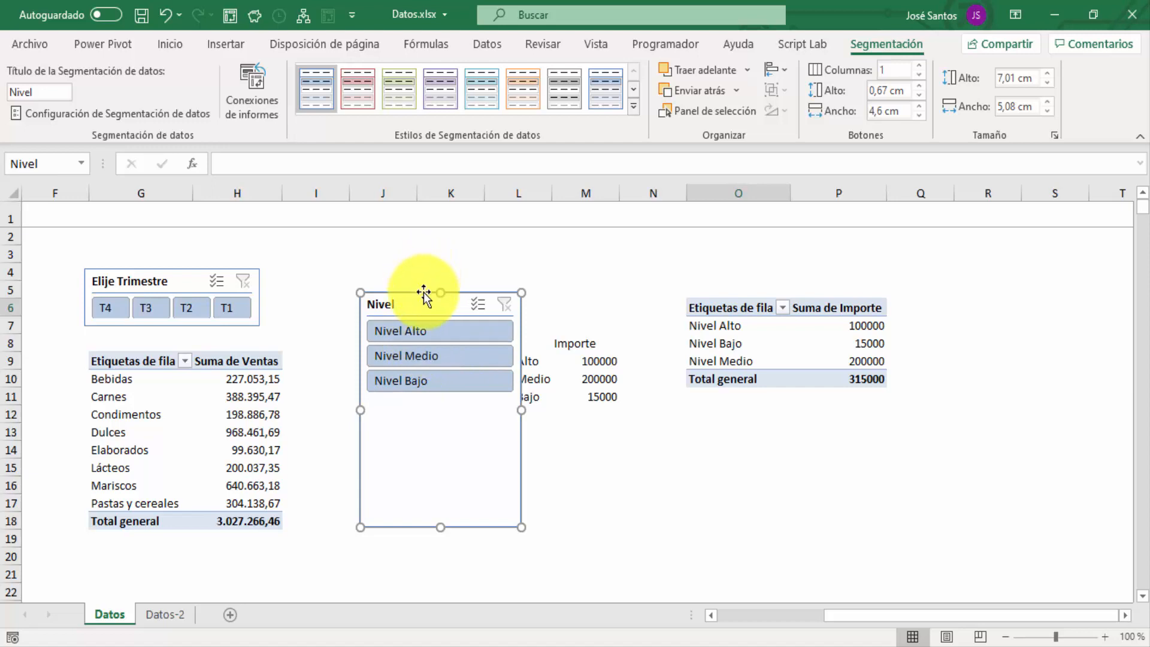
pyautogui.moveTo(424, 292); pyautogui.dragTo(542, 281)
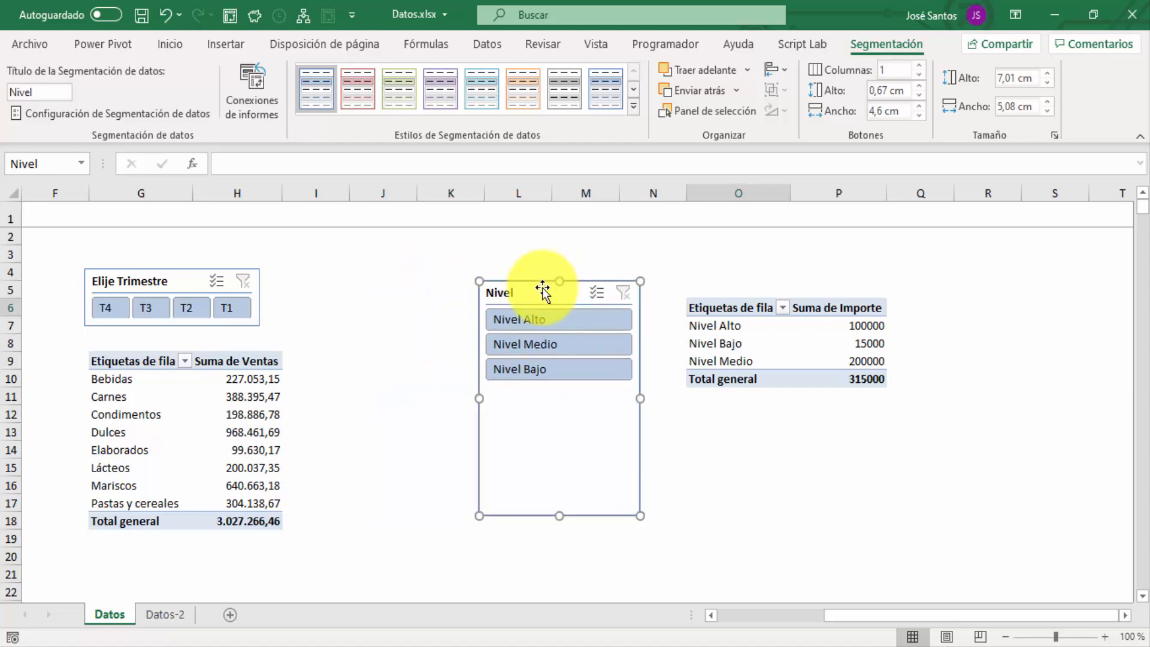
pyautogui.click(106, 116)
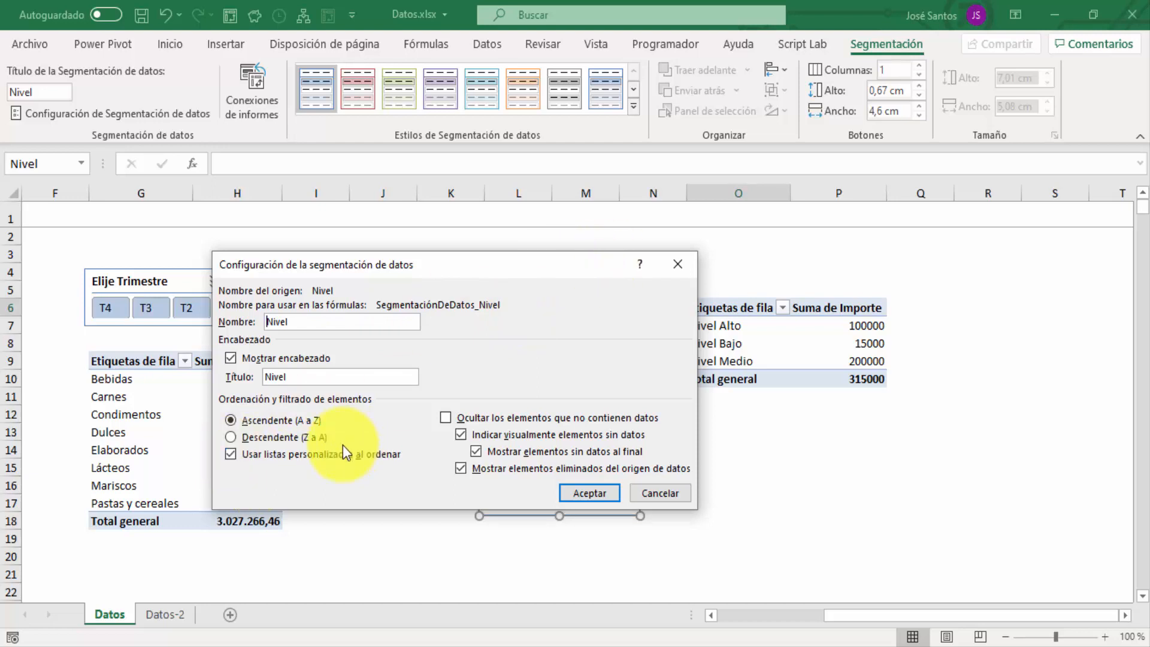
pyautogui.click(588, 495)
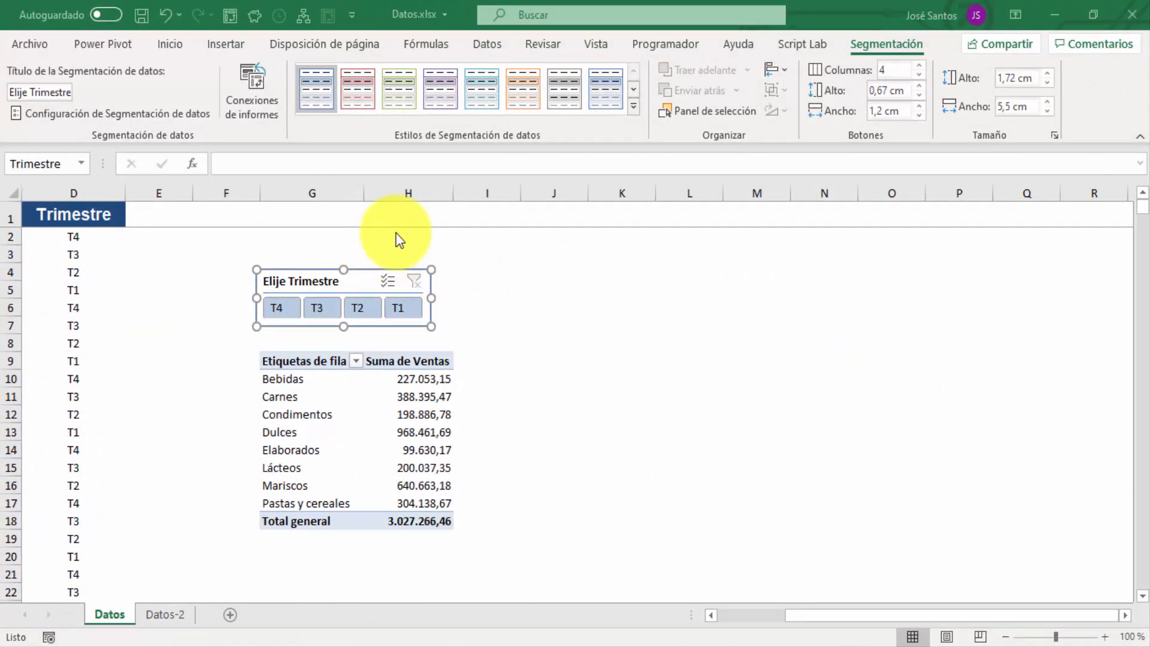
# Review the options for elements without data and elements deleted from the source in the Elije Trimestre slicer's settings.
pyautogui.click(139, 113)
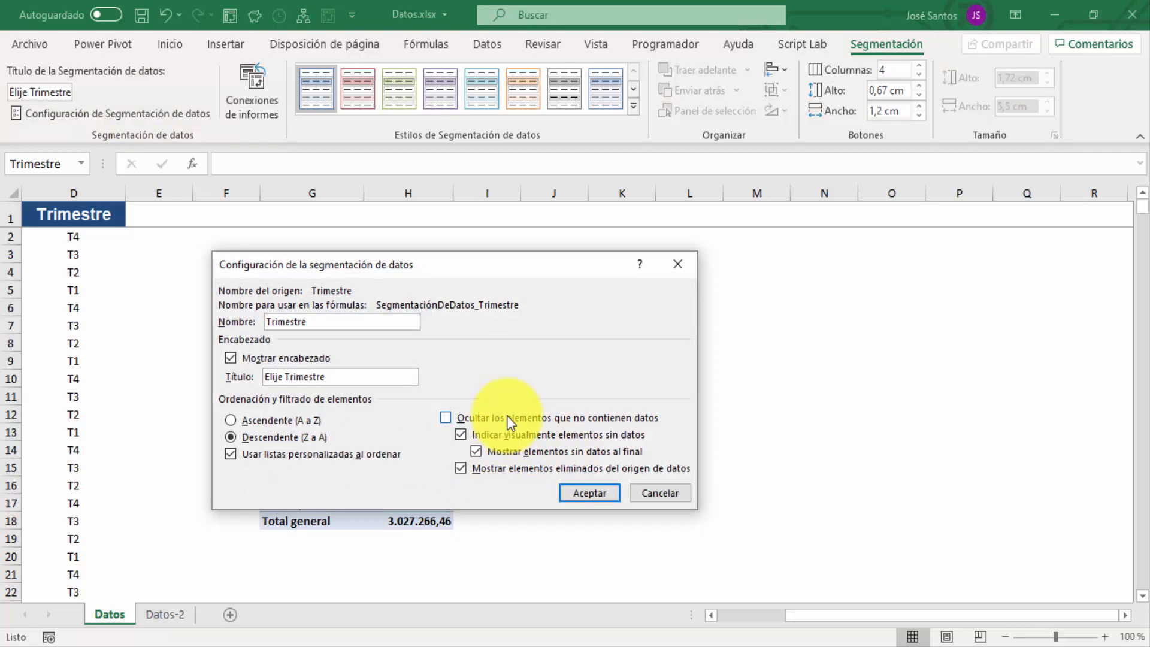
pyautogui.press('Escape')
pyautogui.press('Escape')
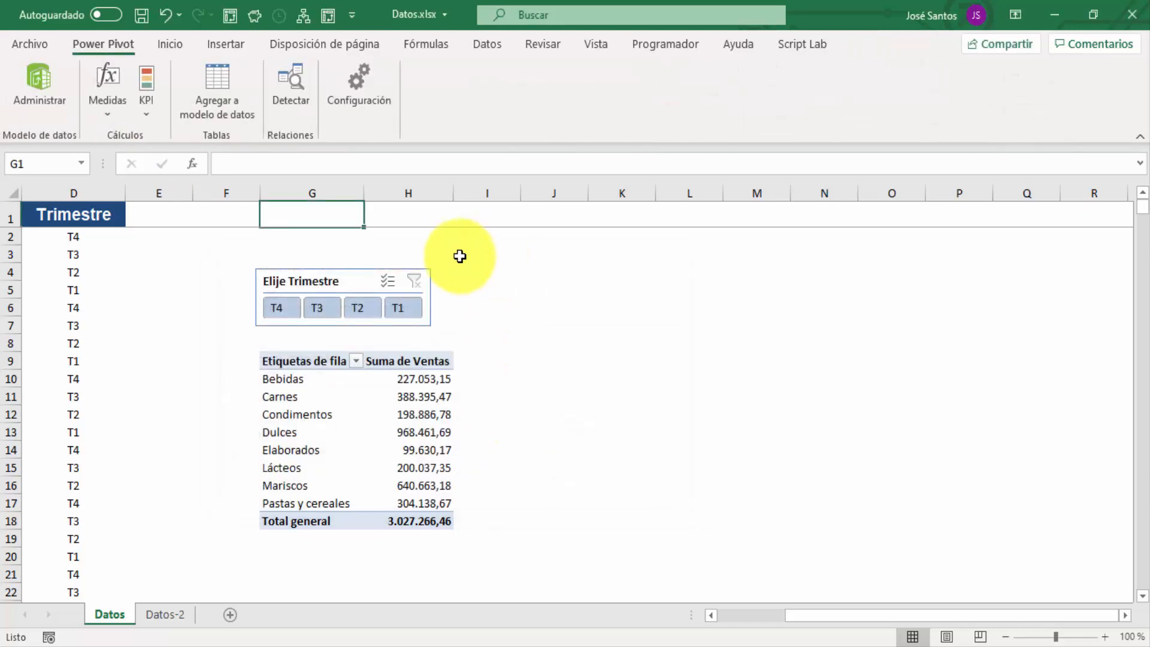
pyautogui.click(341, 275)
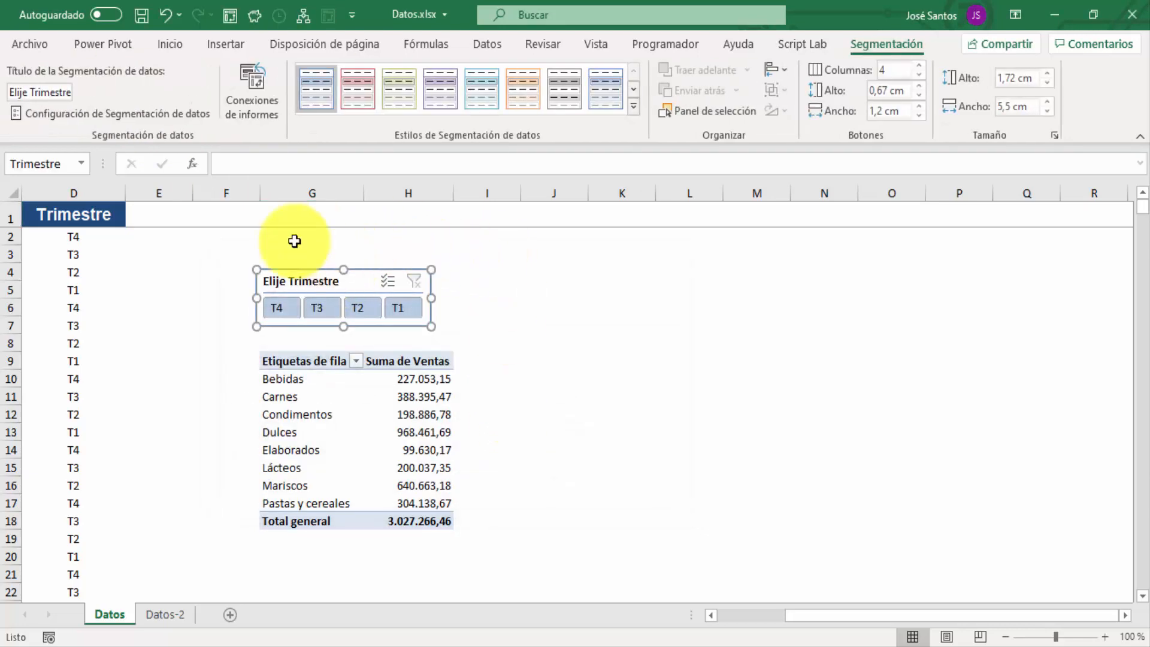
pyautogui.click(128, 111)
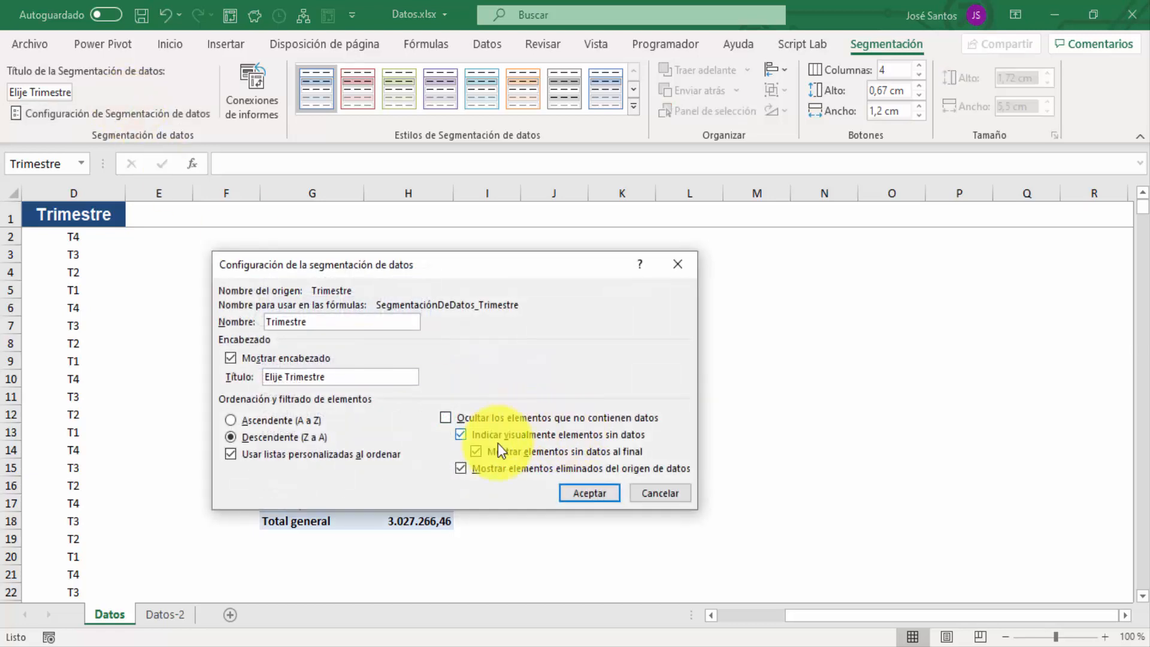
pyautogui.moveTo(487, 258); pyautogui.dragTo(731, 253)
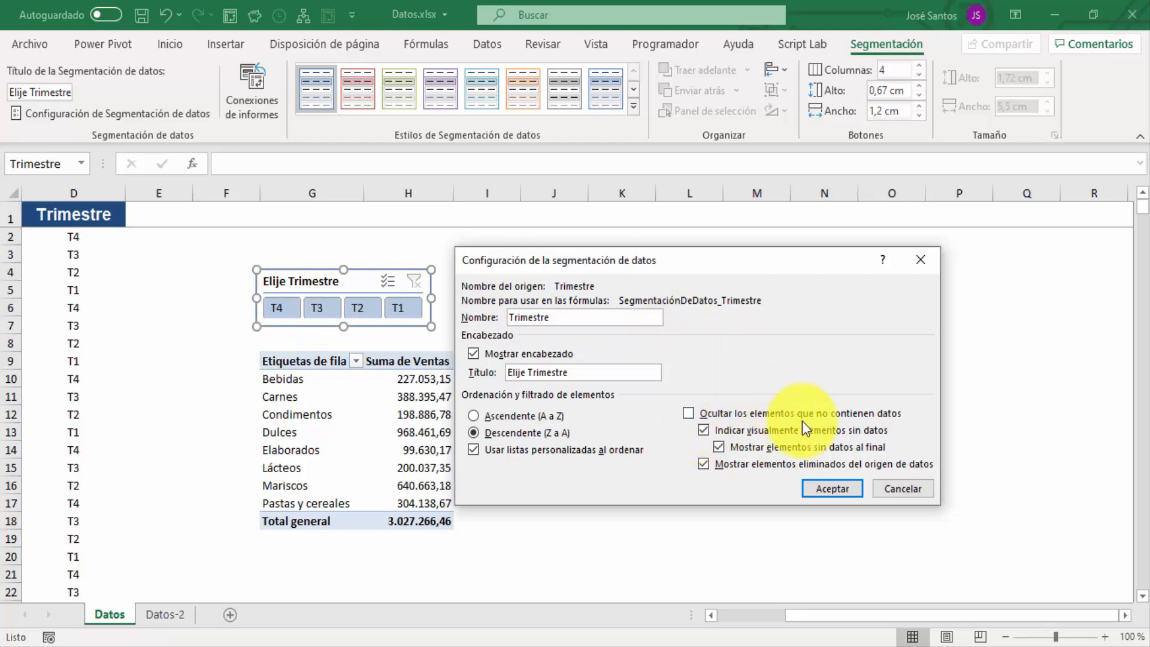
pyautogui.press('Return')
pyautogui.press('Escape')
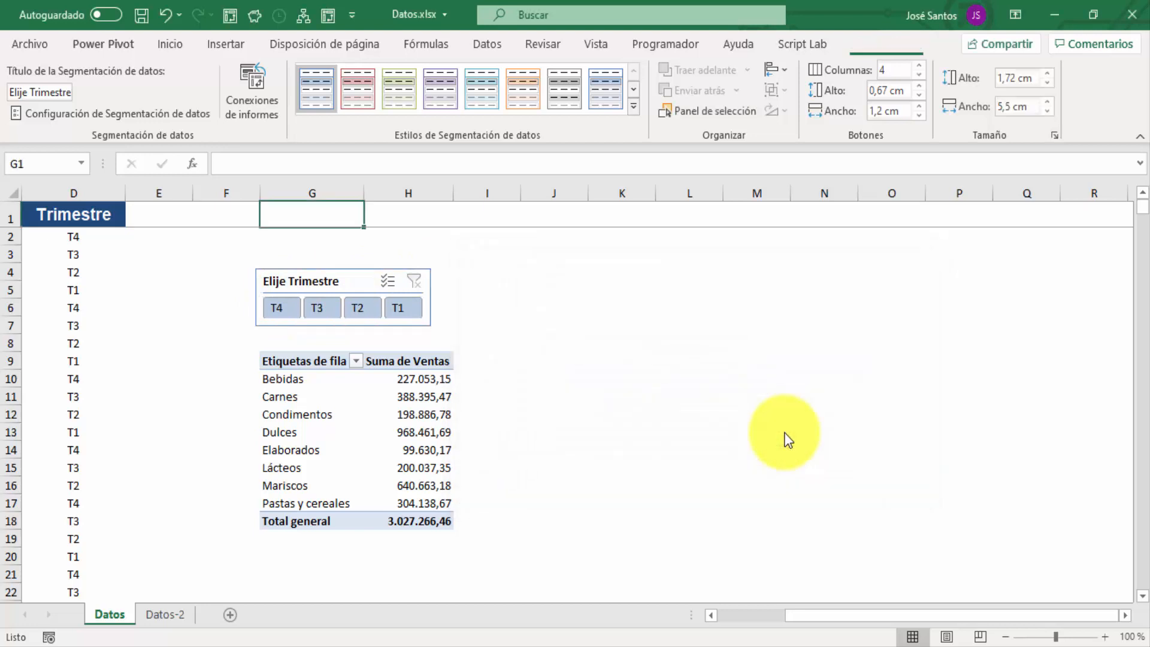
# Select the whole Trimestre column of the source data on the Datos sheet.
pyautogui.click(171, 405)
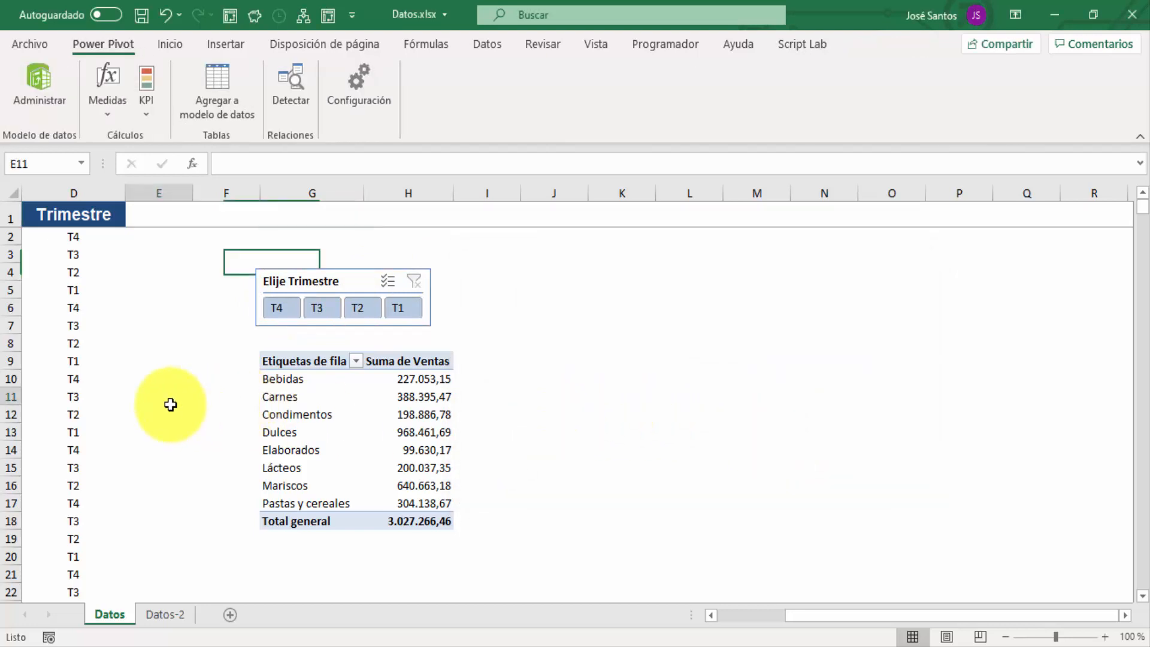
pyautogui.press('Left')
pyautogui.press('Left')
pyautogui.press('Left')
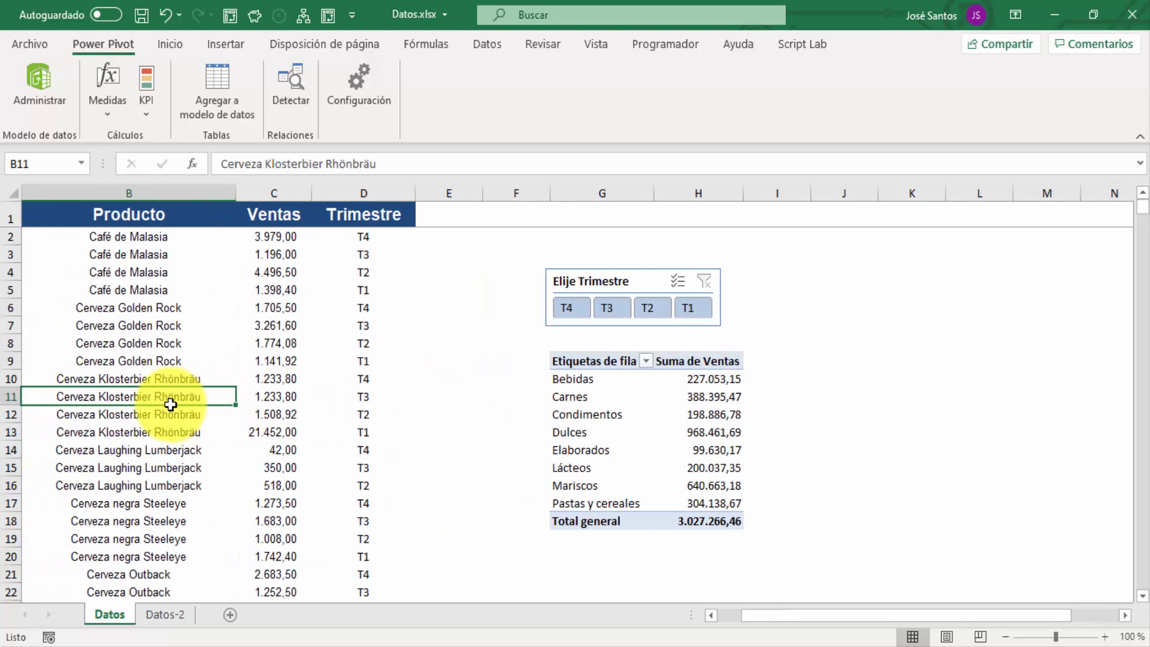
pyautogui.press('Right')
pyautogui.press('Right')
pyautogui.press('Right')
pyautogui.press('Left')
pyautogui.press('Left')
pyautogui.press('Left')
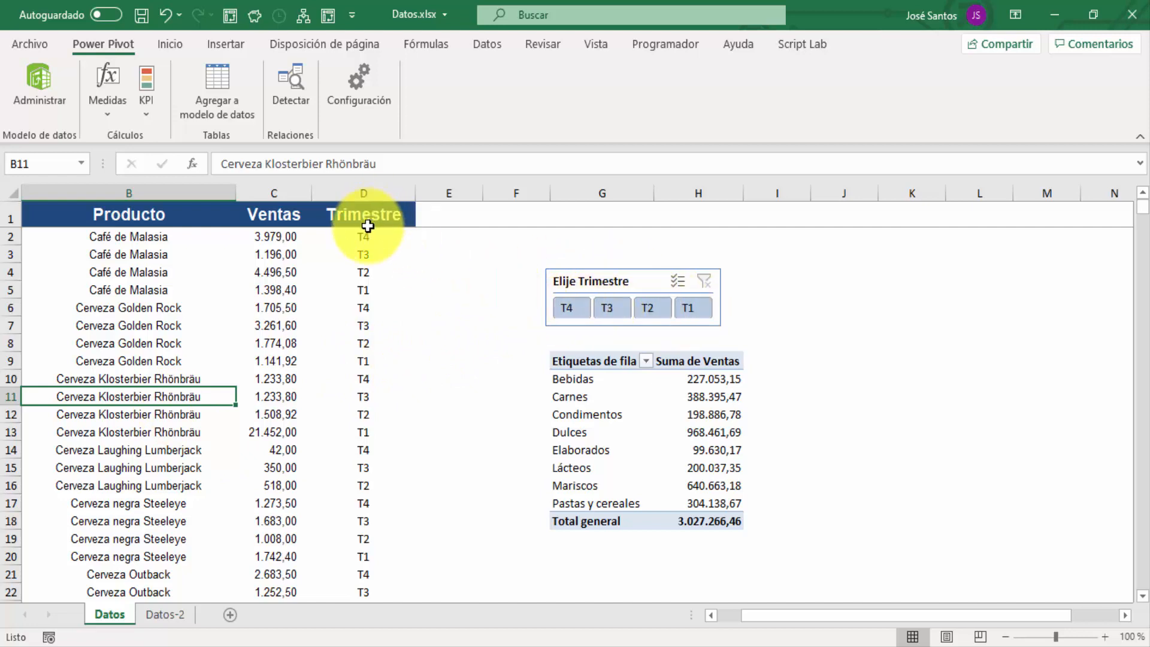
pyautogui.click(362, 190)
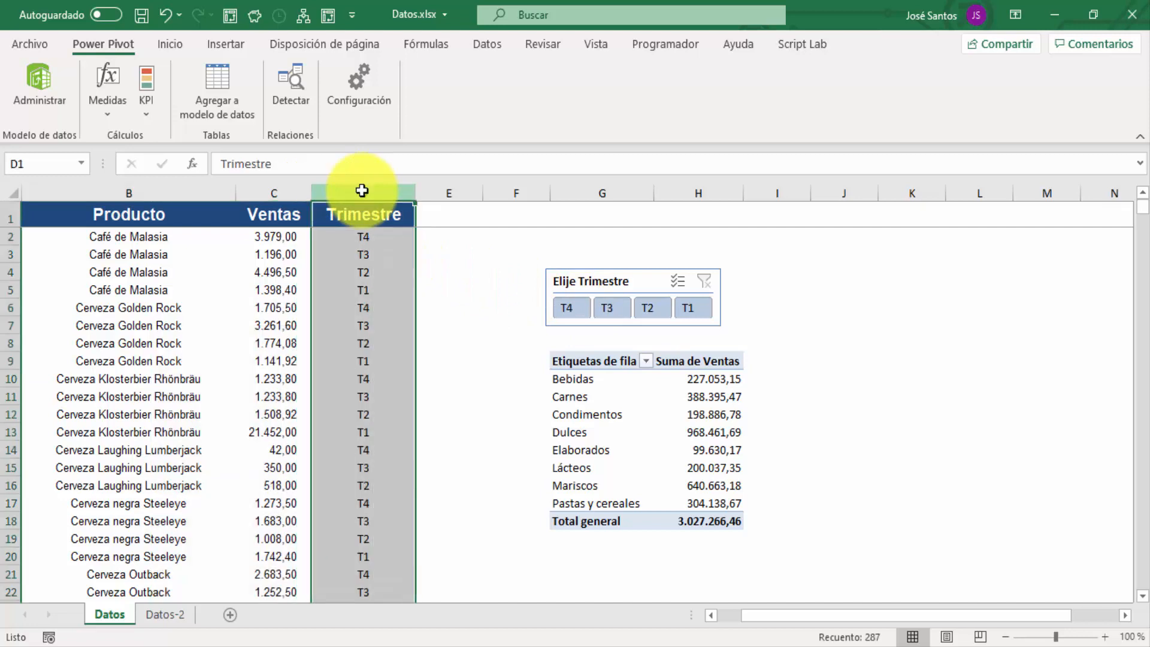
pyautogui.hotkey('ctrl', 'b')
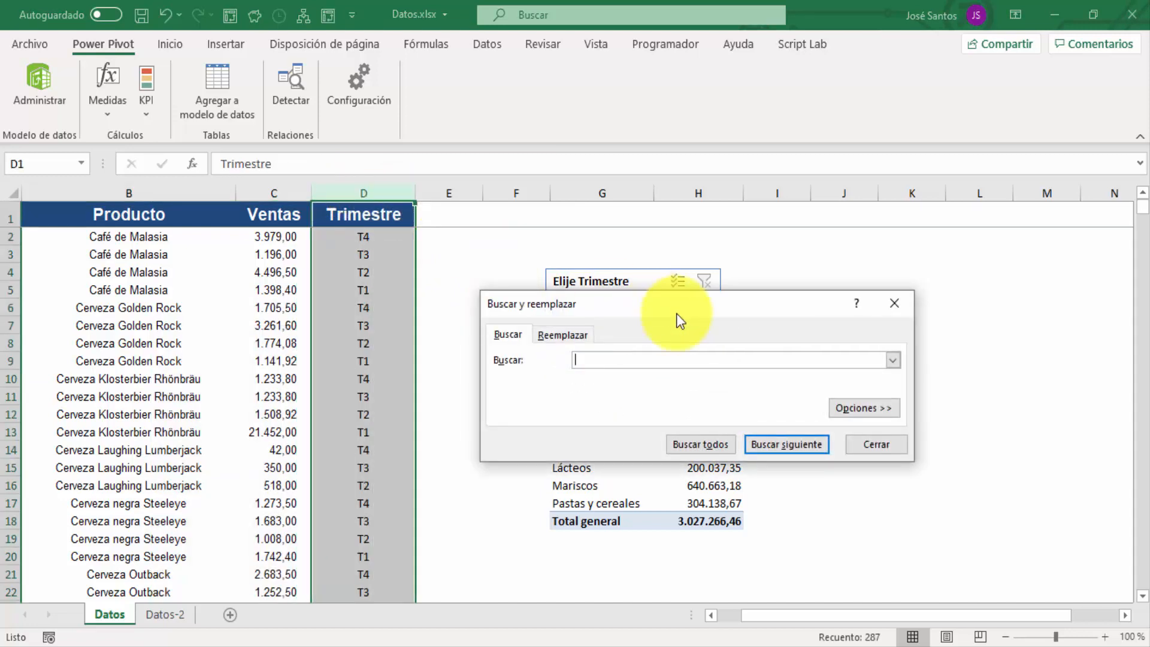
pyautogui.click(580, 332)
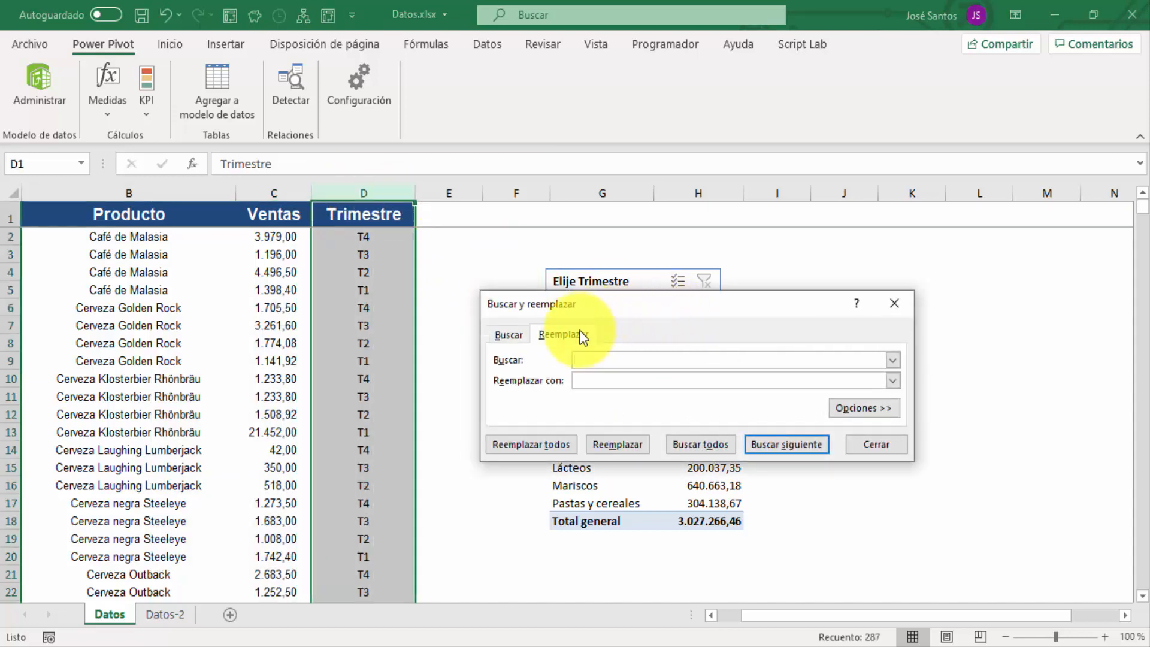
pyautogui.press('Escape')
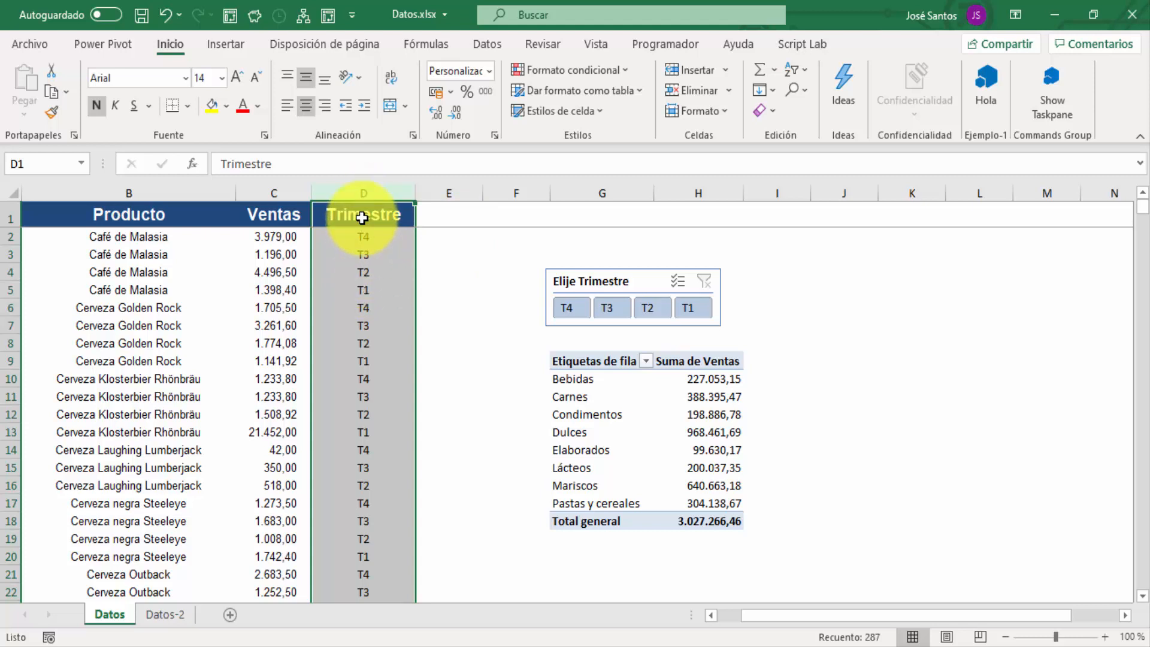
# Replace every T4 with T1 in the selected Trimestre column and close Find and Replace.
pyautogui.hotkey('ctrl', 'b')
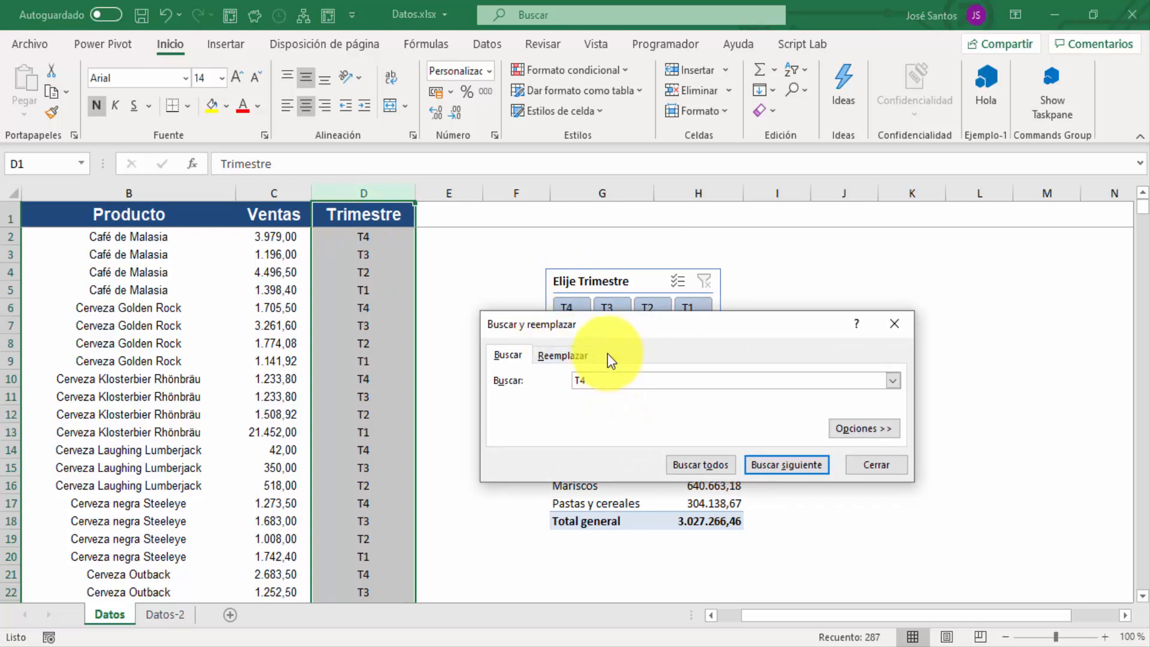
pyautogui.click(570, 353)
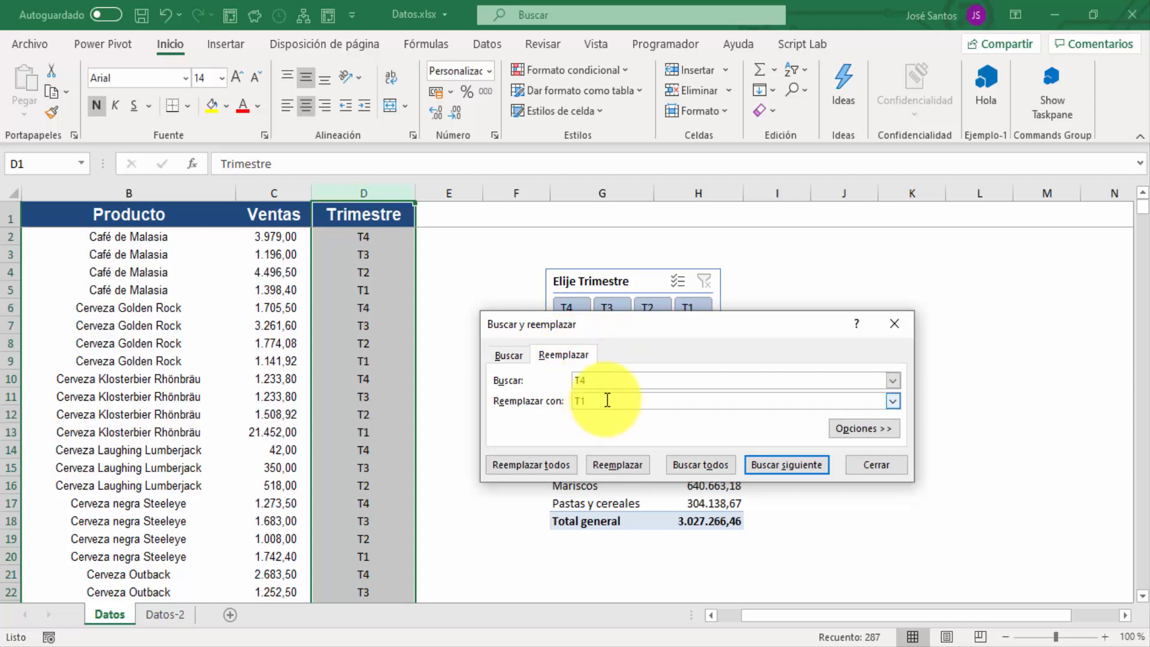
pyautogui.press('Tab')
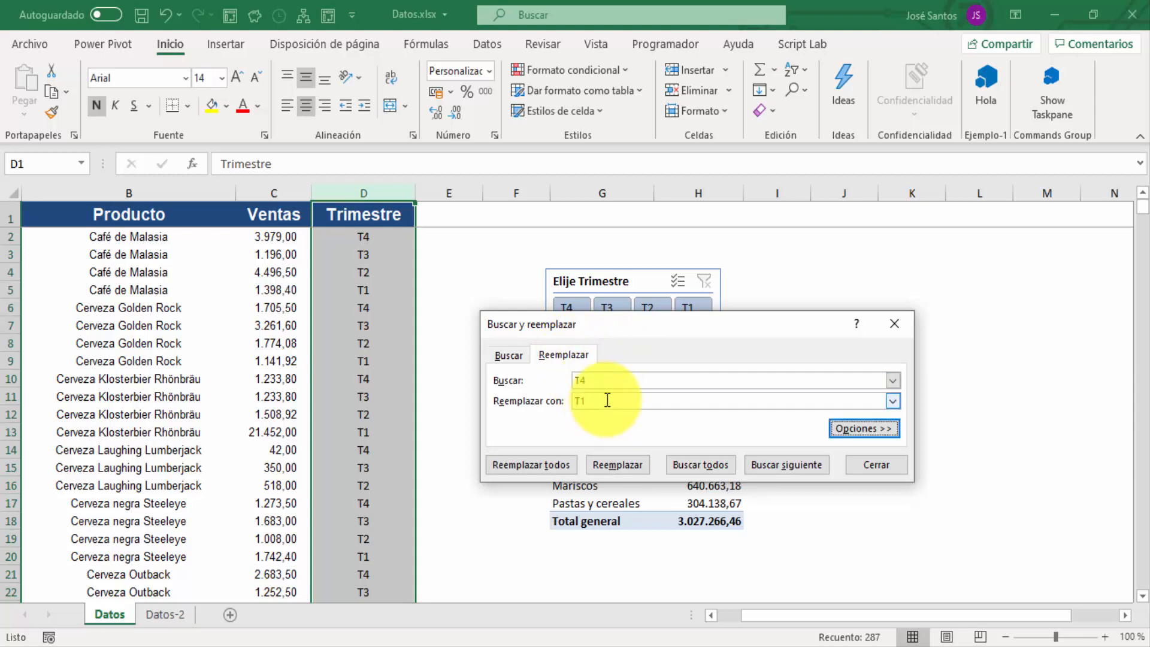
pyautogui.click(552, 466)
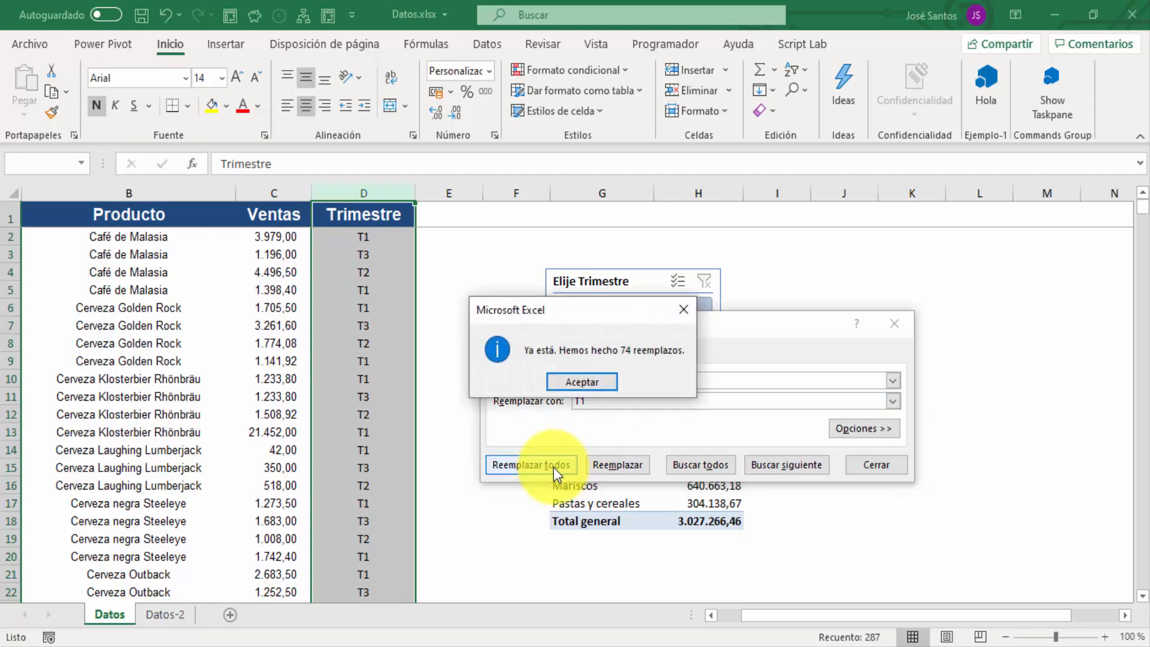
pyautogui.click(591, 380)
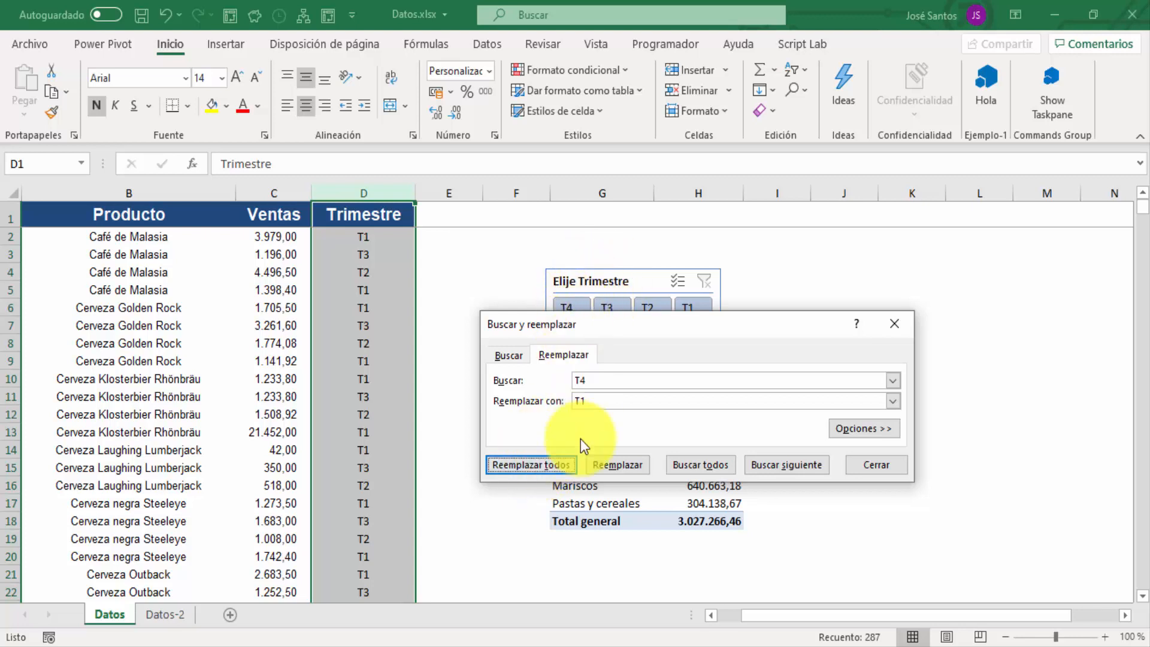
pyautogui.click(881, 465)
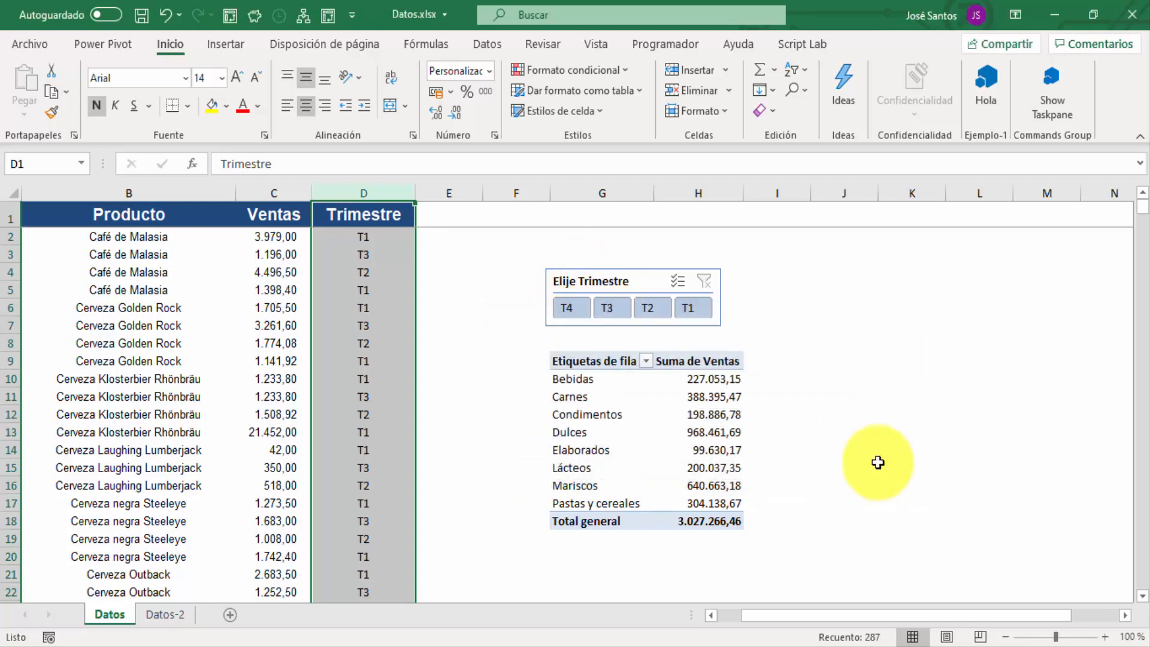
# Filter the sales pivot table quarter by quarter with the Elije Trimestre slicer, from T1 through T4.
pyautogui.click(846, 318)
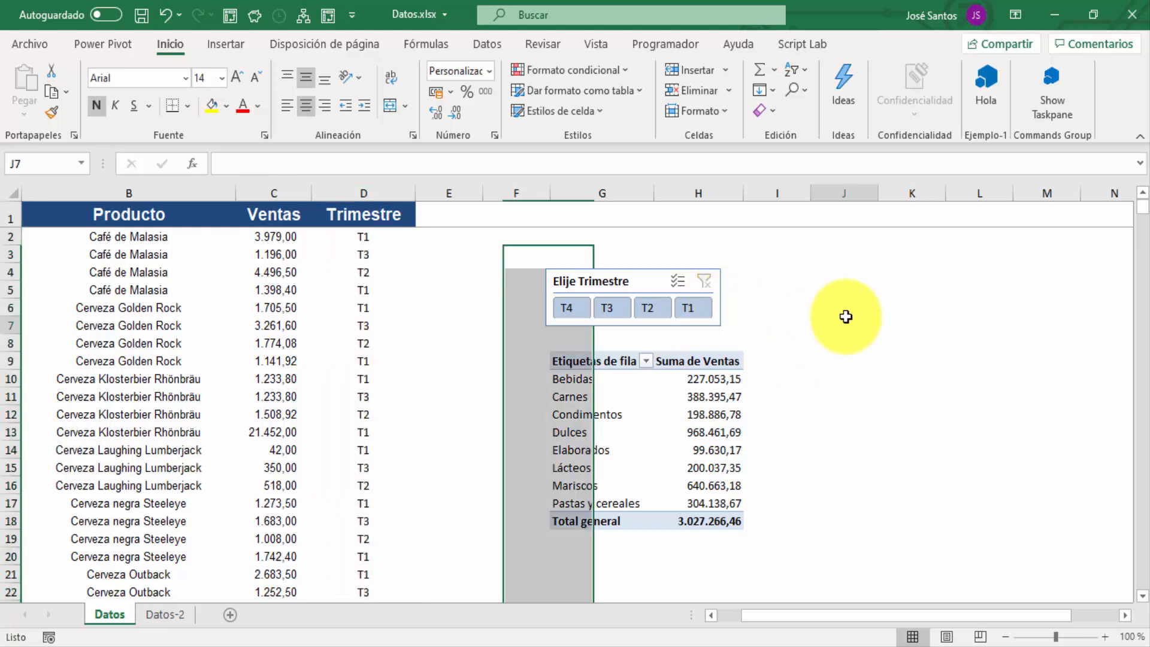
pyautogui.click(698, 308)
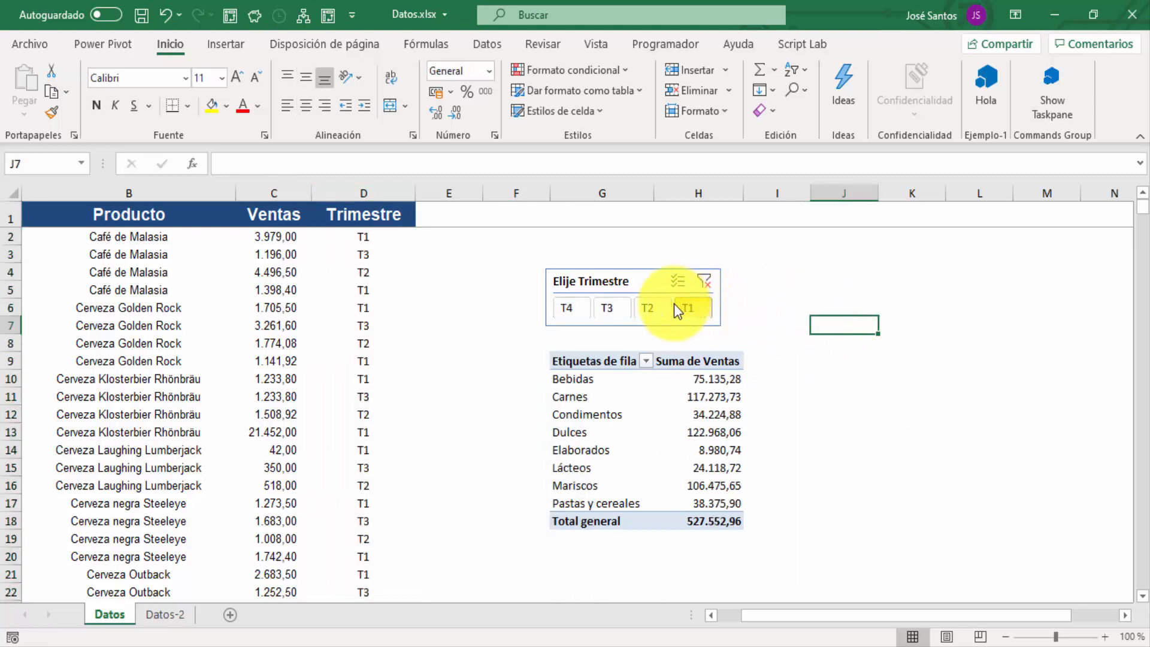
pyautogui.click(649, 308)
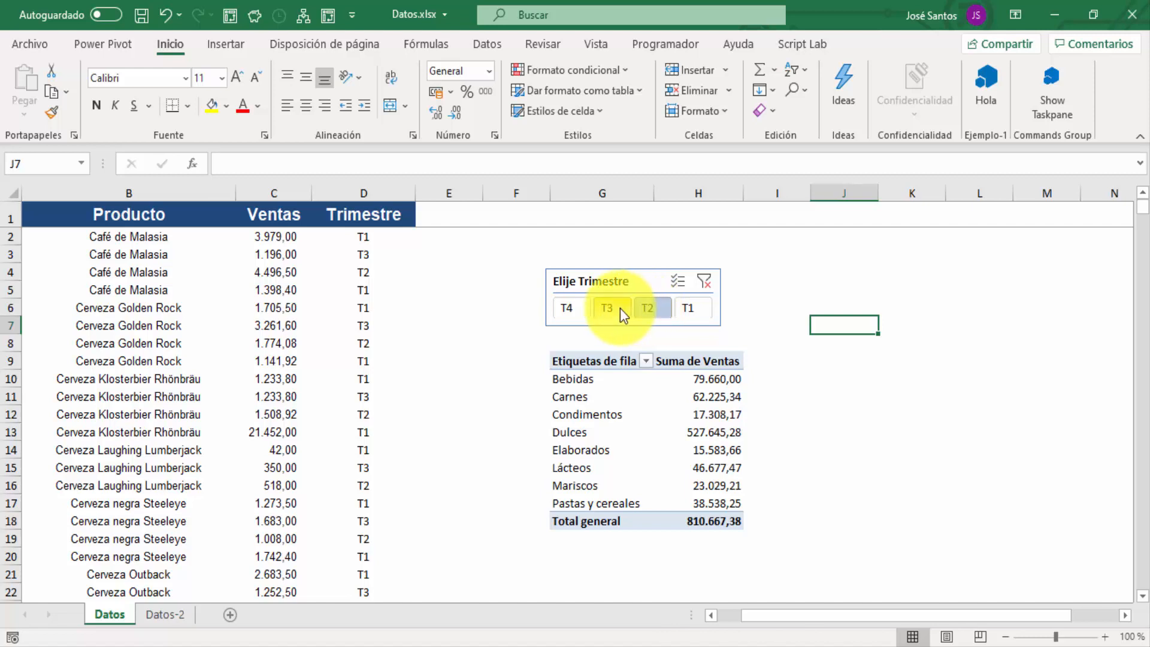
pyautogui.click(567, 309)
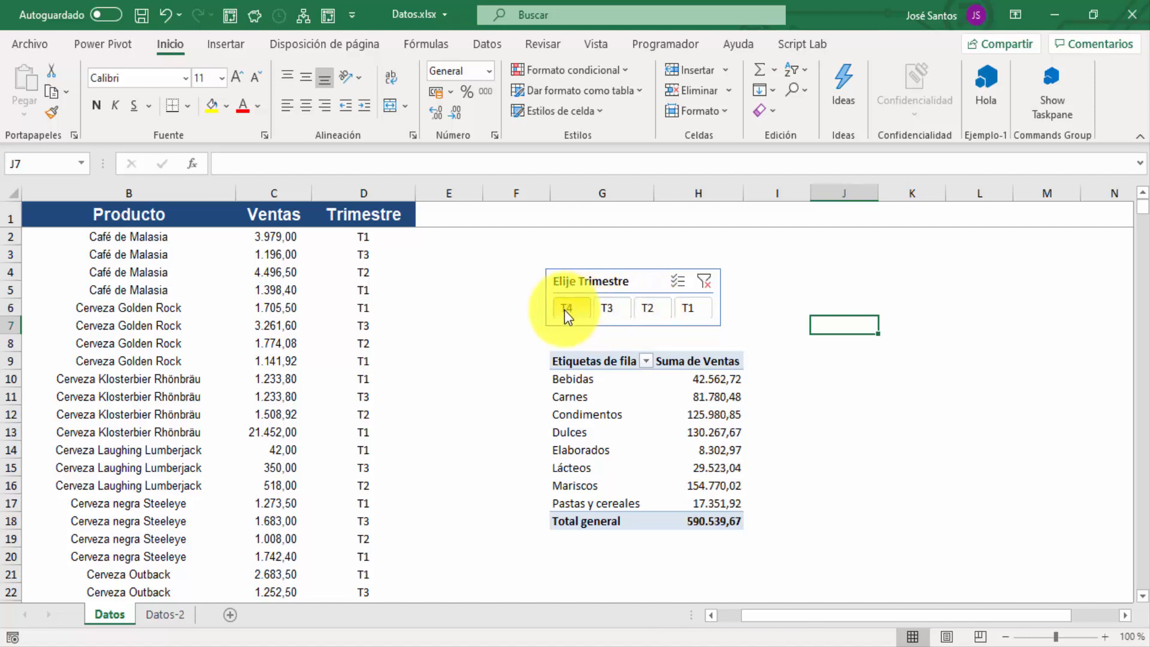
# Select the whole Trimestre column of the source data and use Find and Replace to check it for T4.
pyautogui.click(357, 258)
pyautogui.click(356, 217)
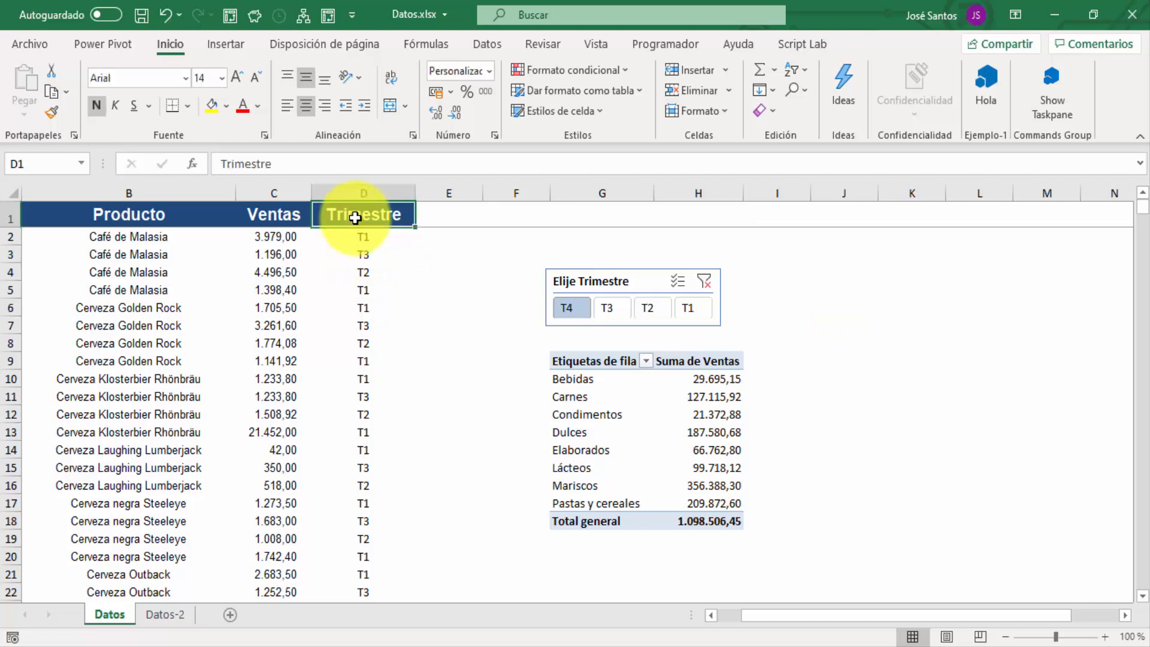
pyautogui.hotkey('ctrl', 'shift', 'Down')
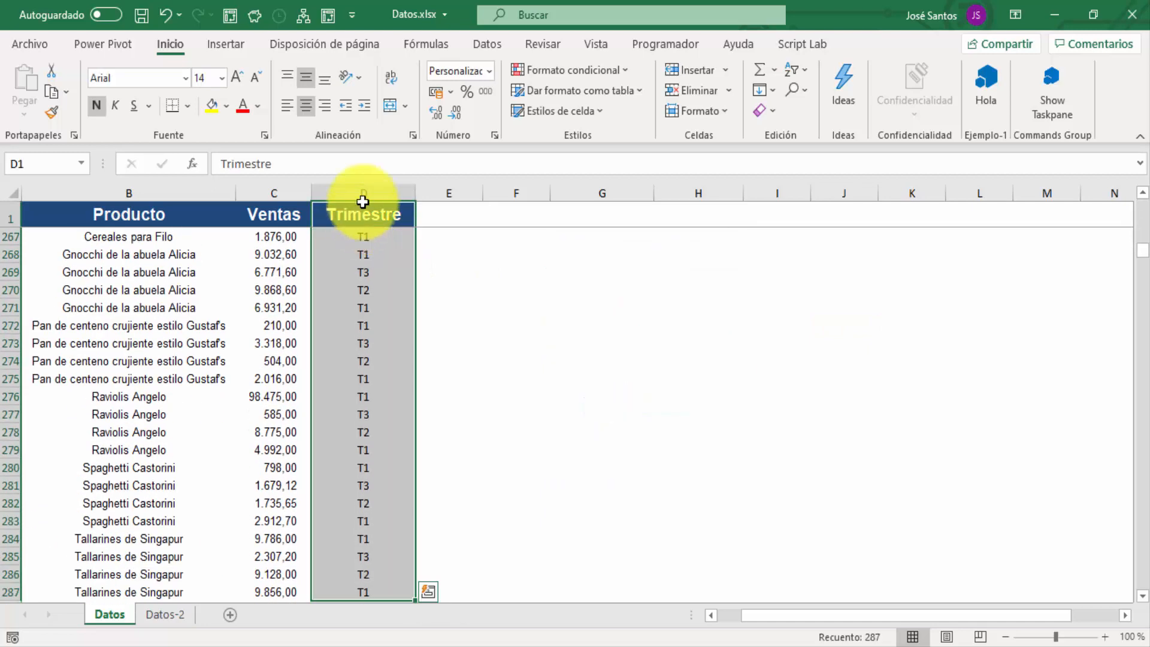
pyautogui.click(698, 73)
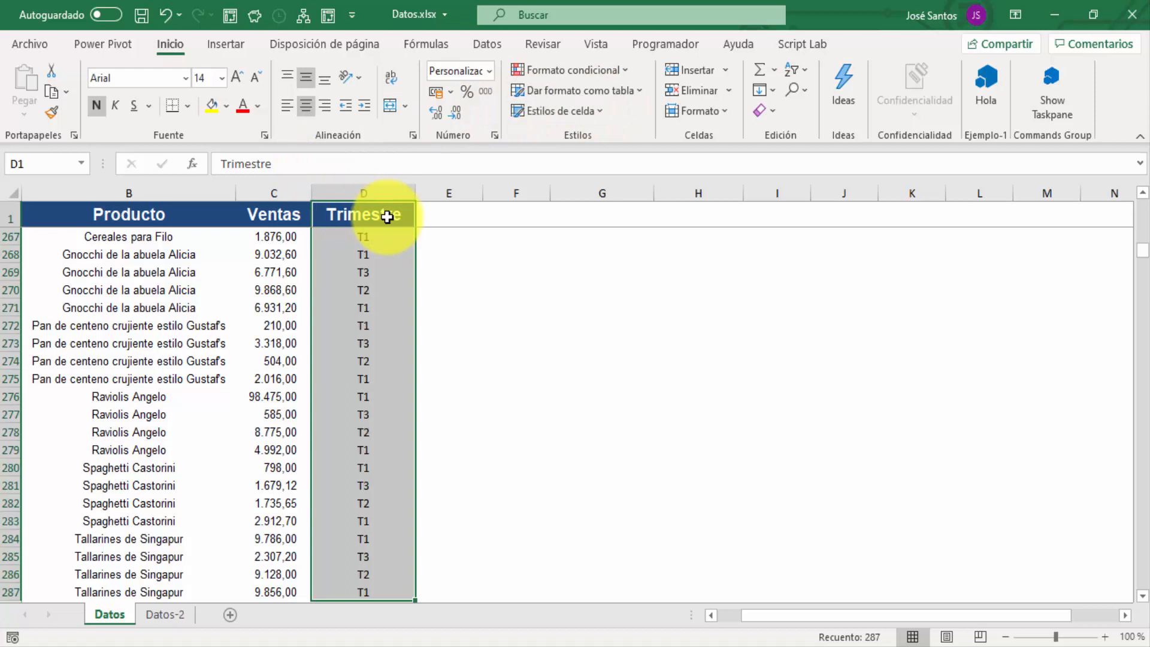
pyautogui.hotkey('ctrl', 'b')
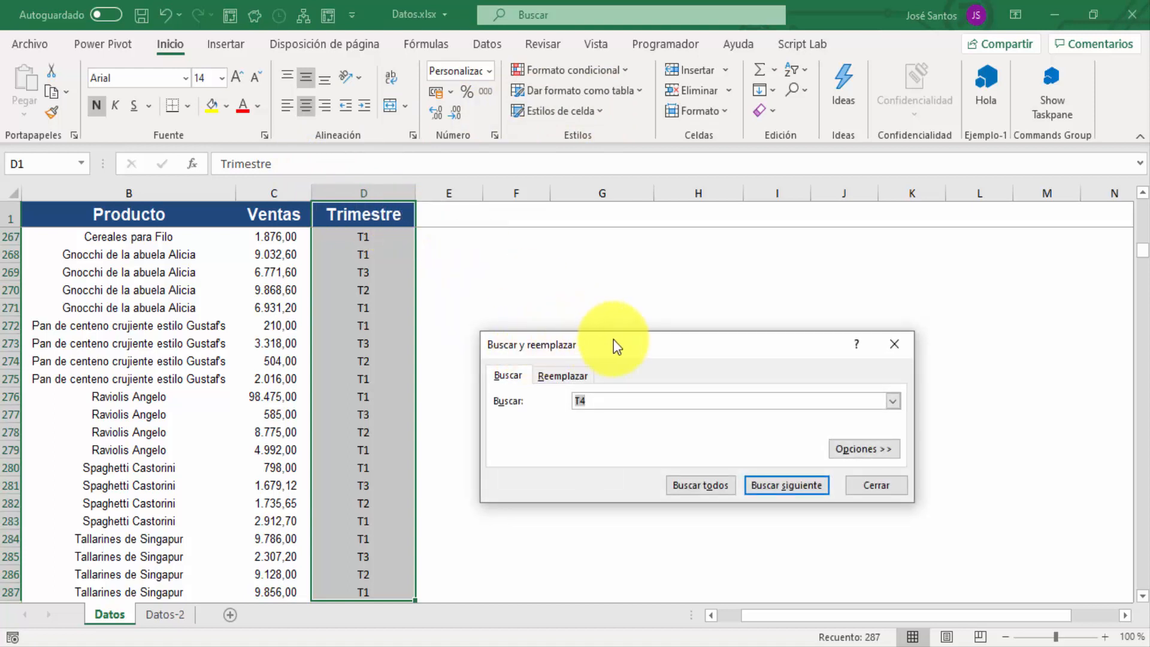
pyautogui.moveTo(631, 339); pyautogui.dragTo(608, 273)
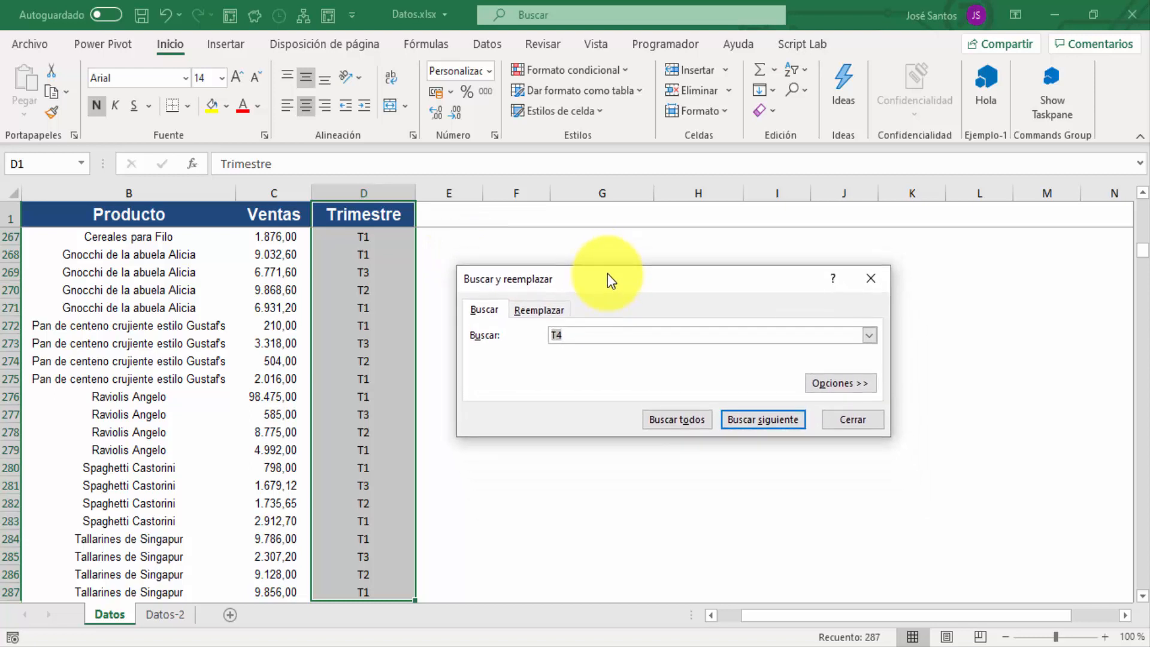
pyautogui.click(537, 310)
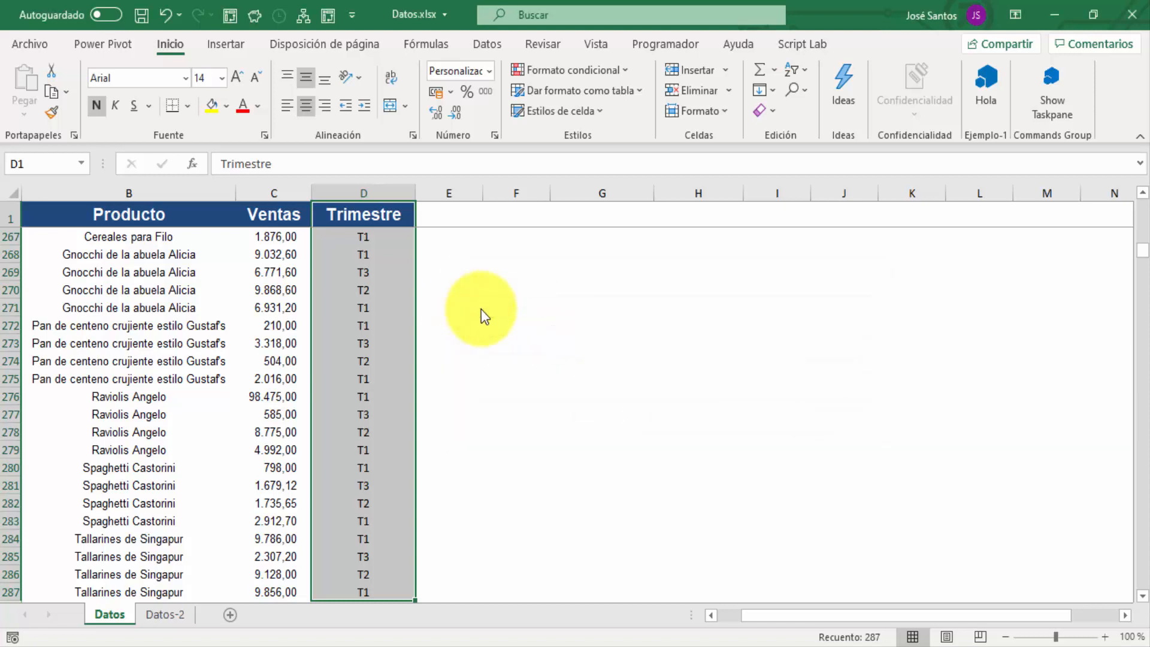
# Refresh the sales pivot table beside the source data and close its field list.
pyautogui.click(342, 314)
pyautogui.hotkey('ctrl', 'Up')
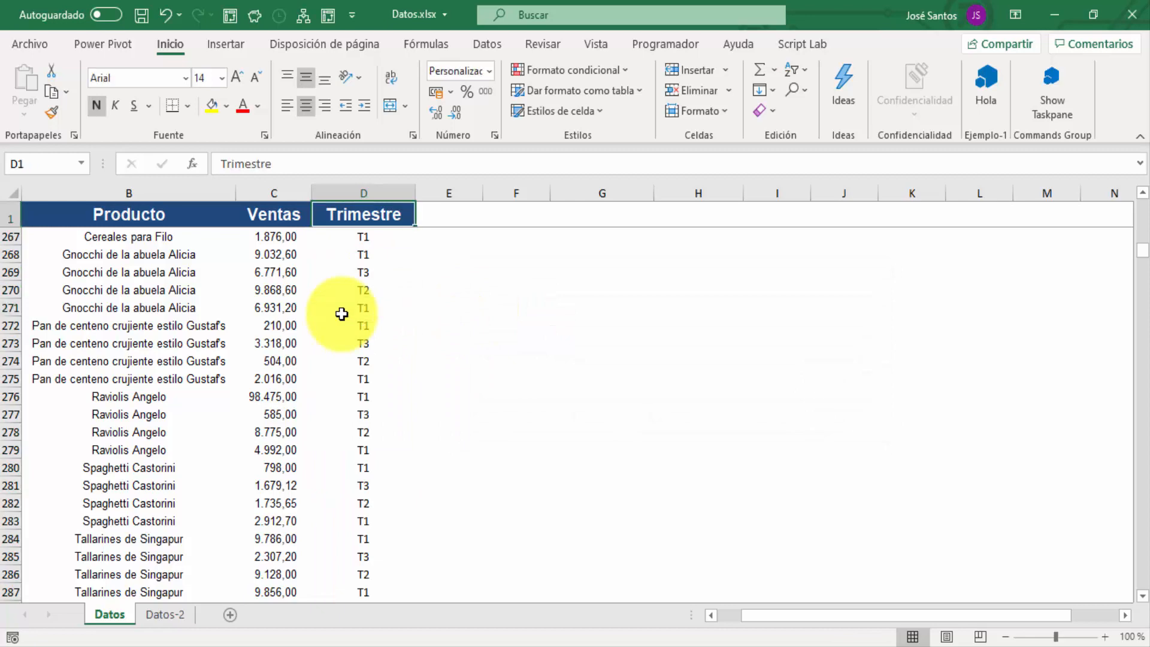
pyautogui.press('Down')
pyautogui.press('Down')
pyautogui.press('Down')
pyautogui.press('Right')
pyautogui.press('Right')
pyautogui.press('Right')
pyautogui.press('Right')
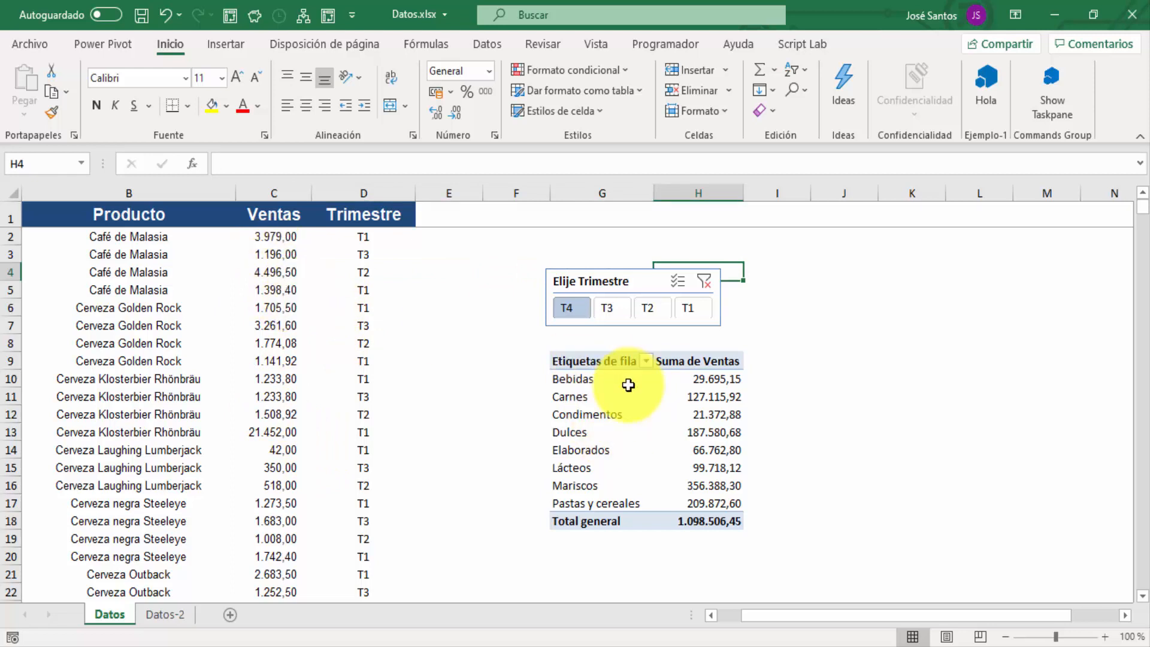
pyautogui.rightClick(584, 398)
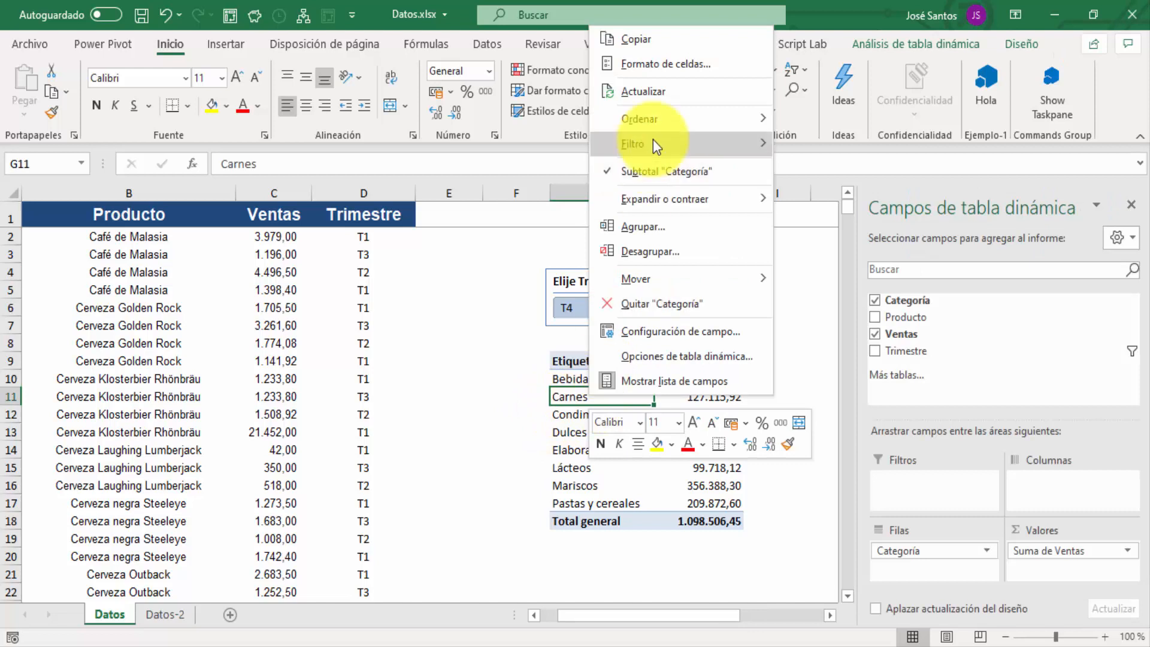
pyautogui.click(642, 91)
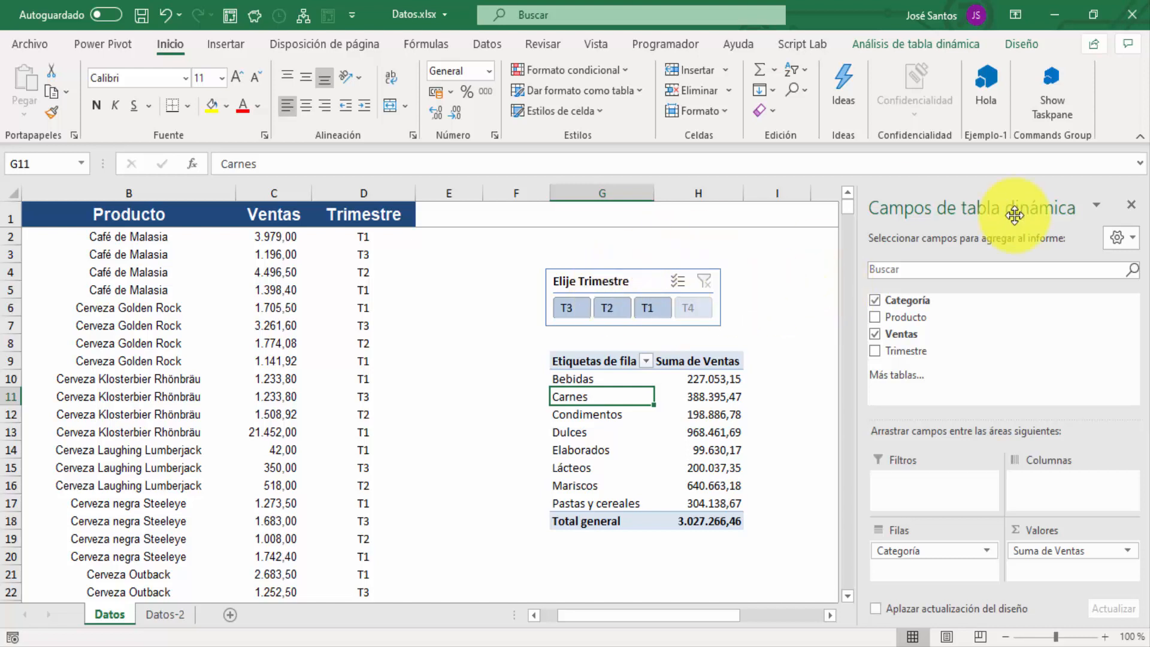
pyautogui.moveTo(1014, 216); pyautogui.dragTo(1134, 208)
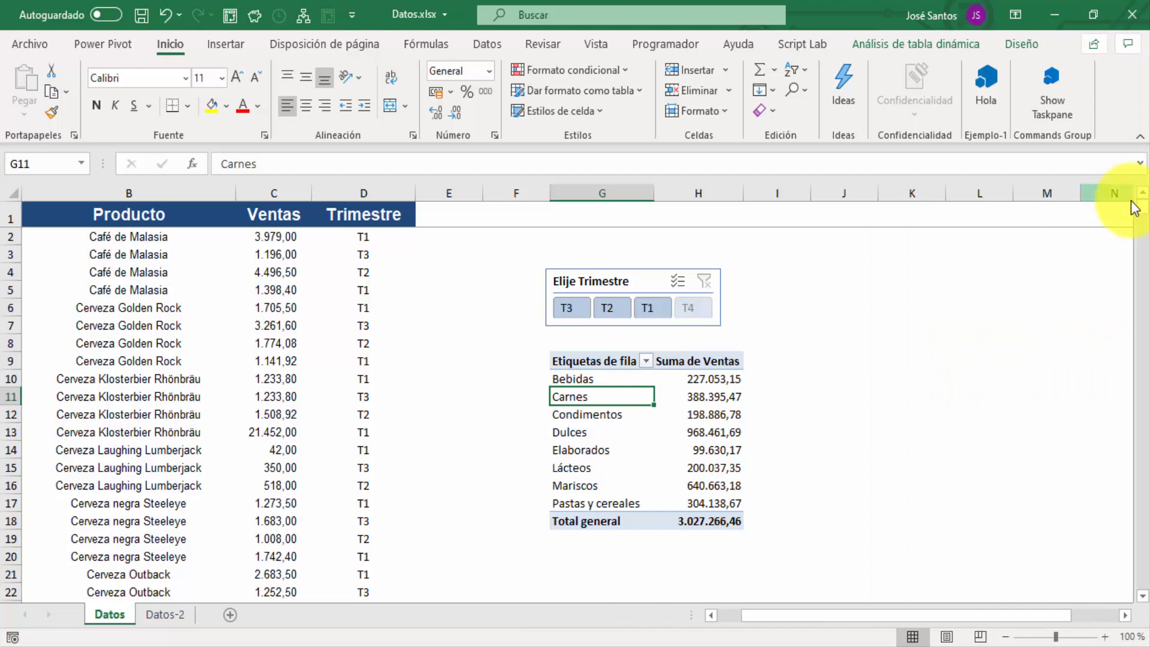
# Filter the pivot table by T3, T2, T1 and T4 in turn with the Elije Trimestre slicer, ending with the filter cleared.
pyautogui.click(570, 311)
pyautogui.click(606, 306)
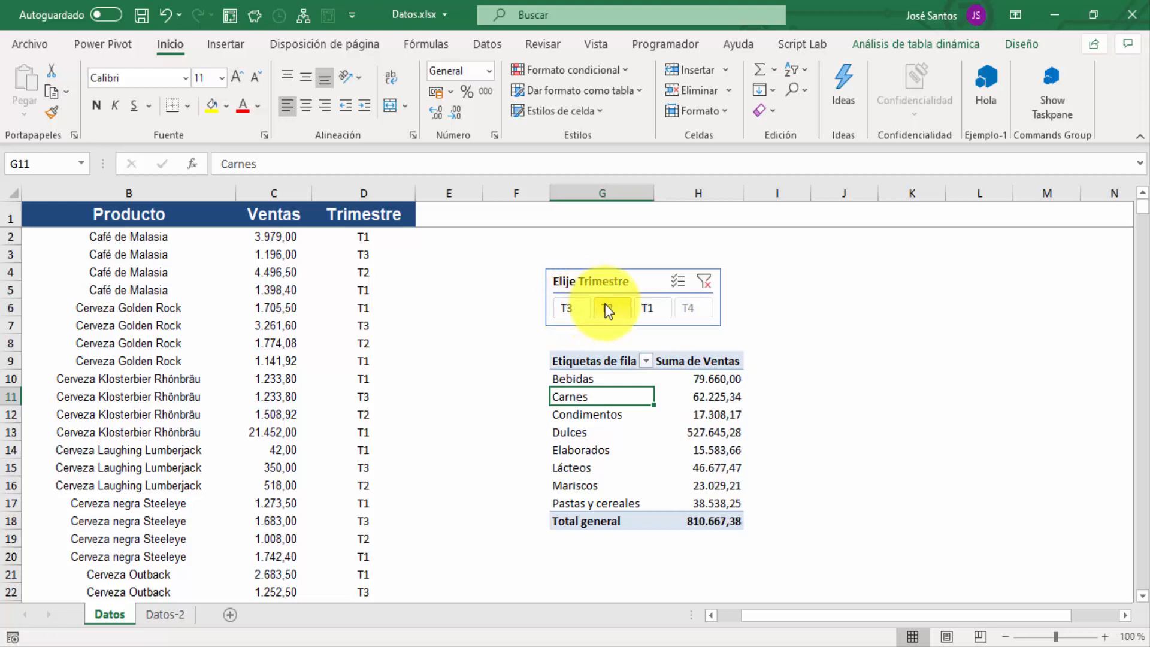
pyautogui.click(647, 306)
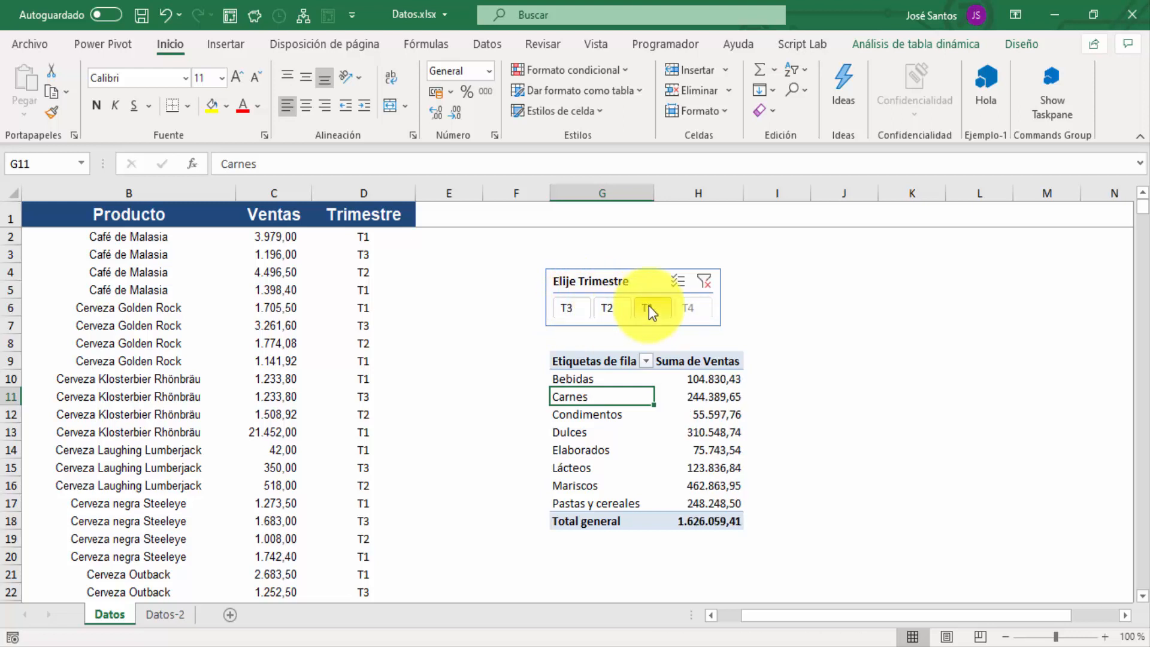
pyautogui.click(709, 282)
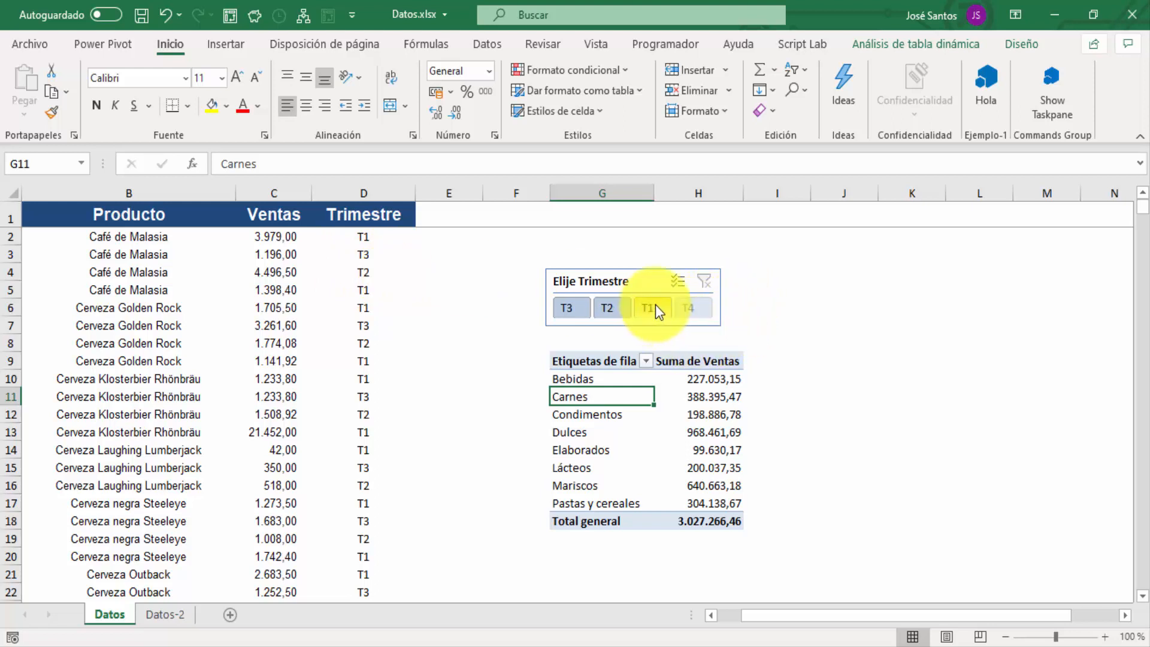
pyautogui.click(697, 309)
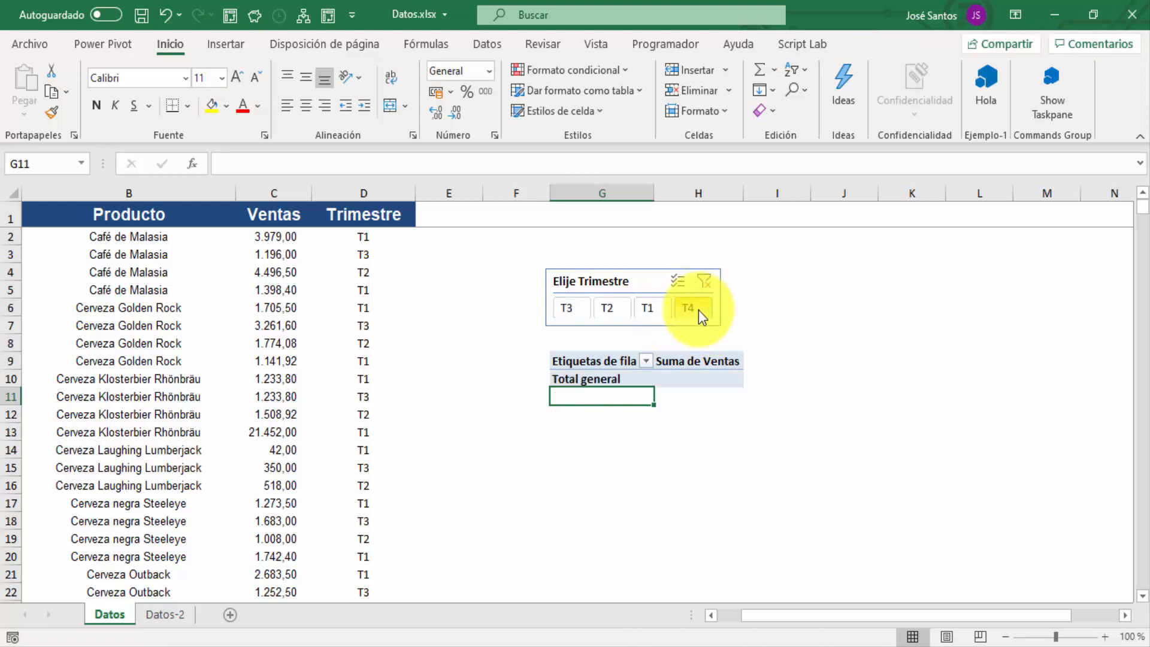
pyautogui.click(706, 279)
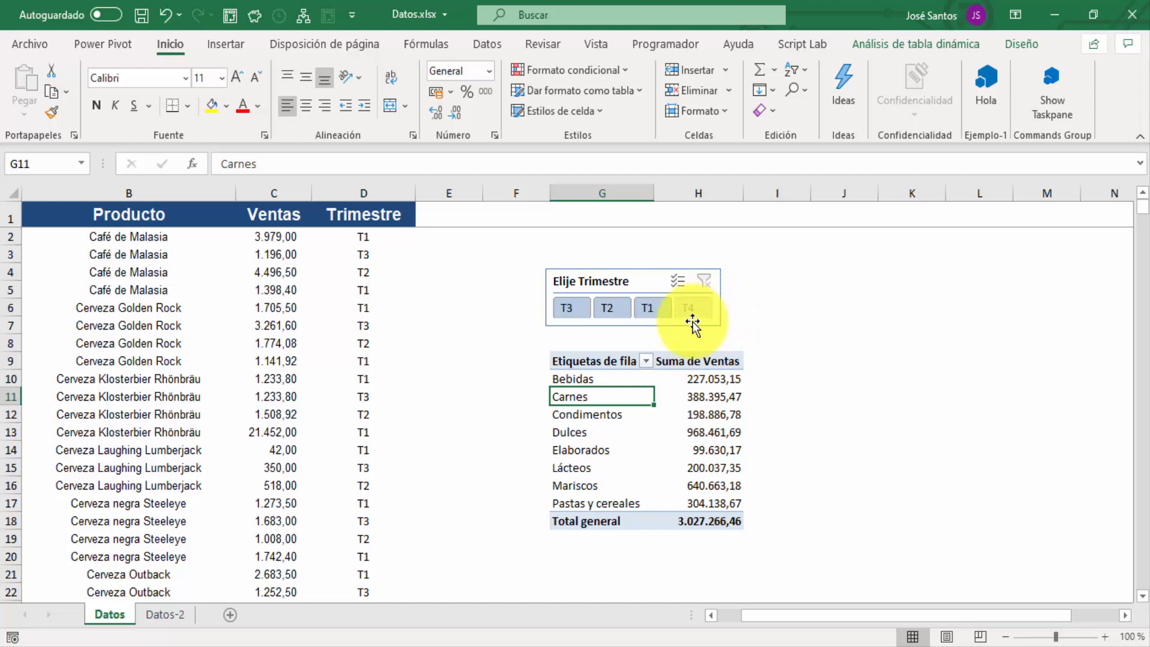
# Set the Elije Trimestre slicer to hide elements that contain no data.
pyautogui.click(614, 266)
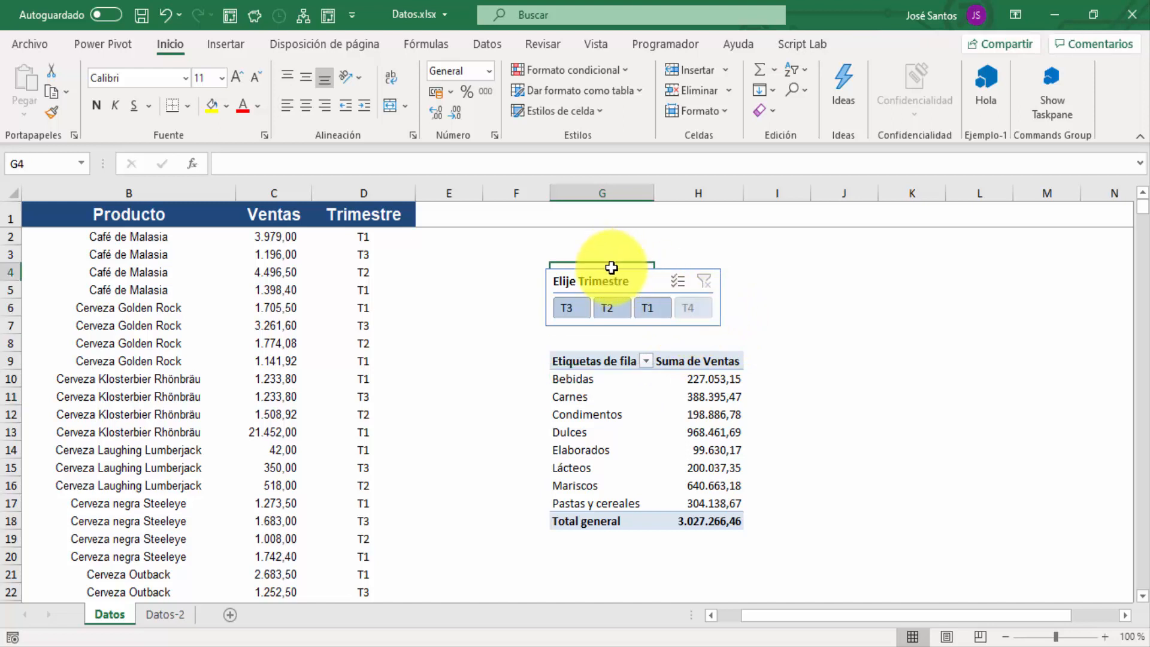
pyautogui.click(615, 275)
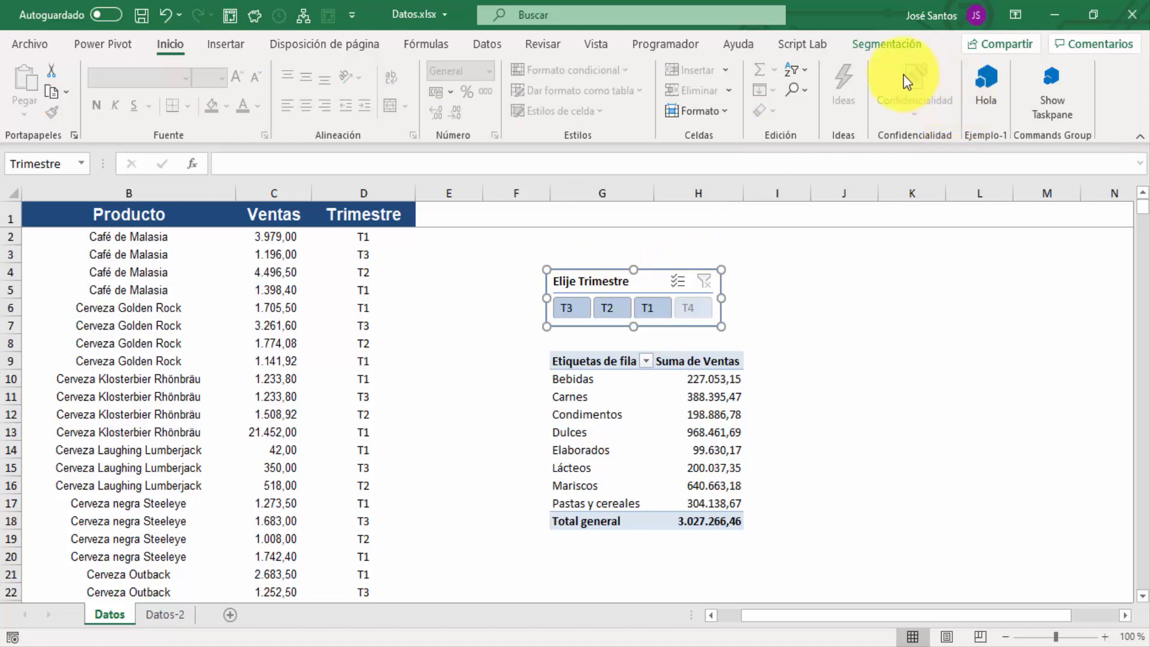
pyautogui.click(888, 45)
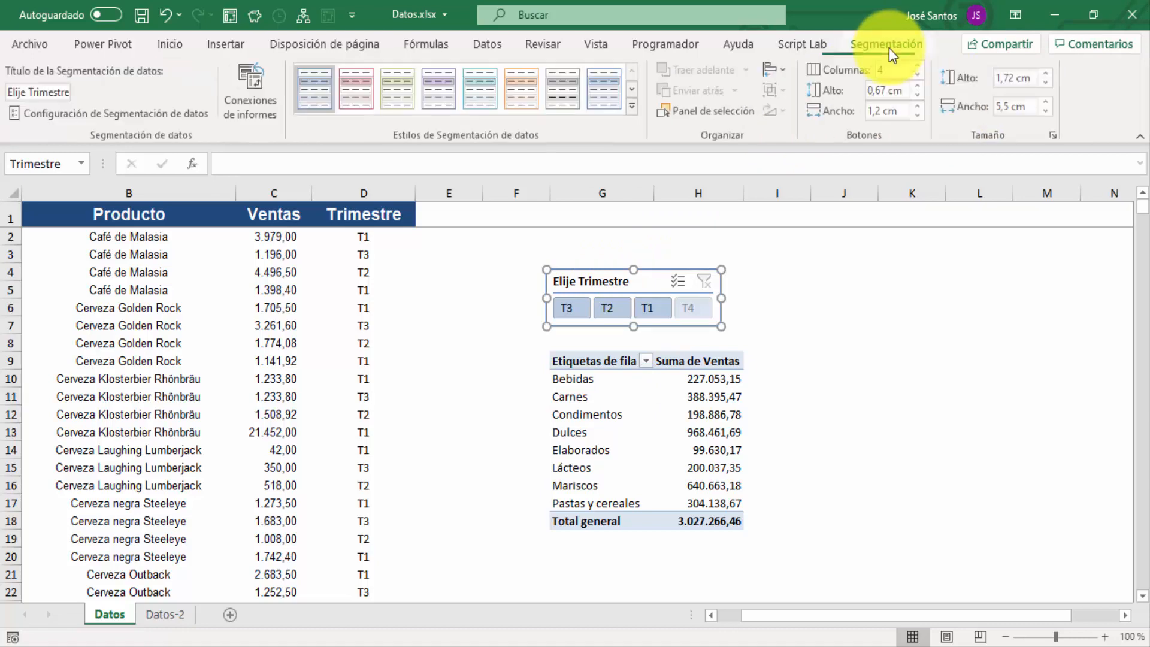
pyautogui.click(170, 113)
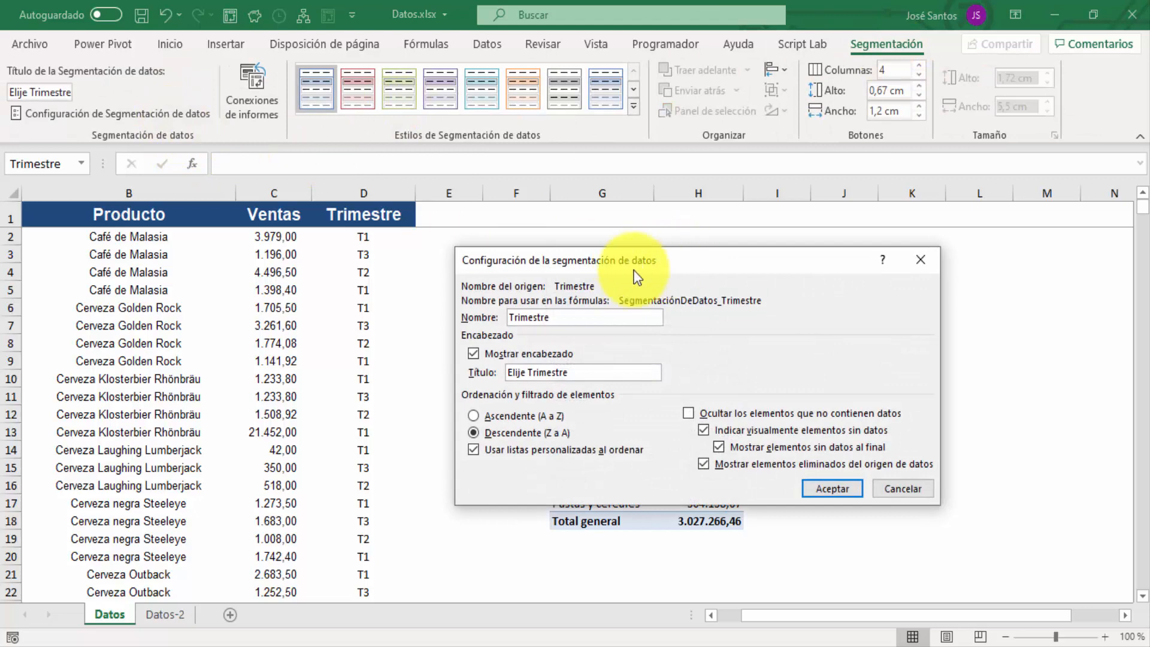
pyautogui.moveTo(683, 267); pyautogui.dragTo(245, 274)
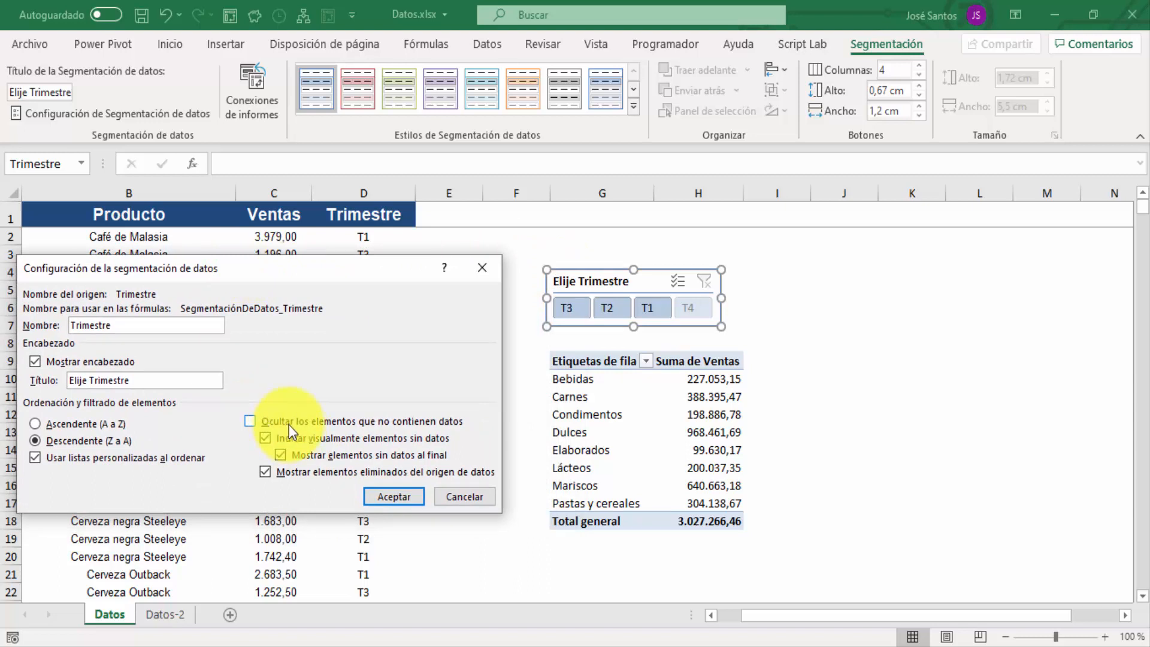
pyautogui.click(254, 423)
pyautogui.click(386, 499)
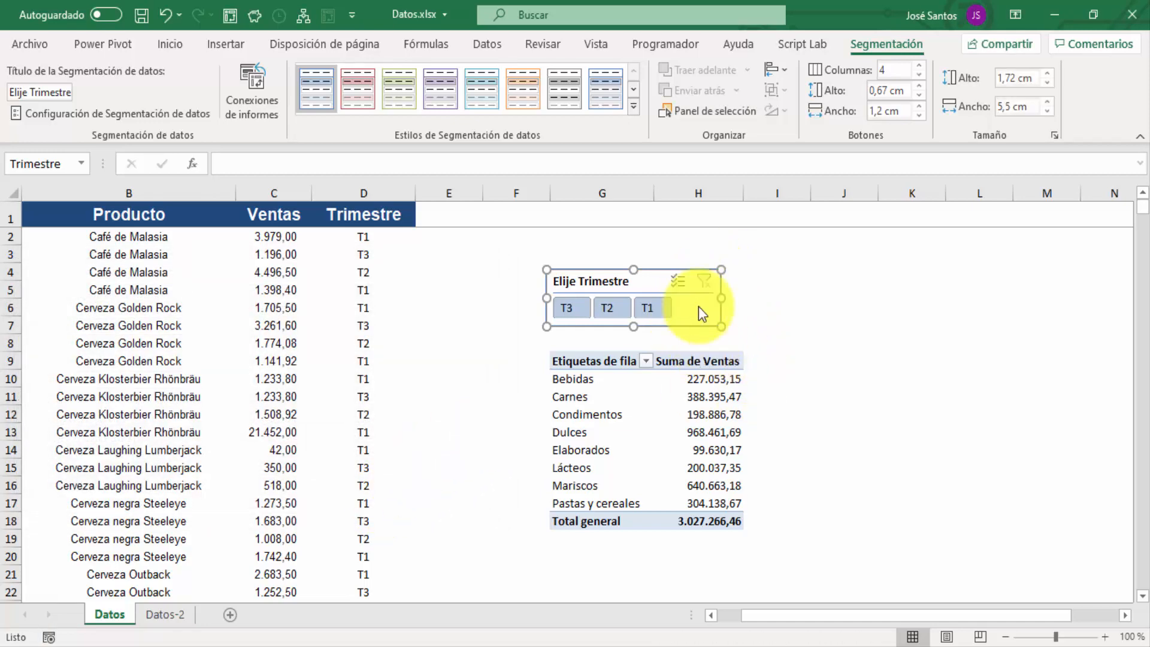
# Turn off hiding of elements without data in the Elije Trimestre slicer's settings.
pyautogui.click(134, 117)
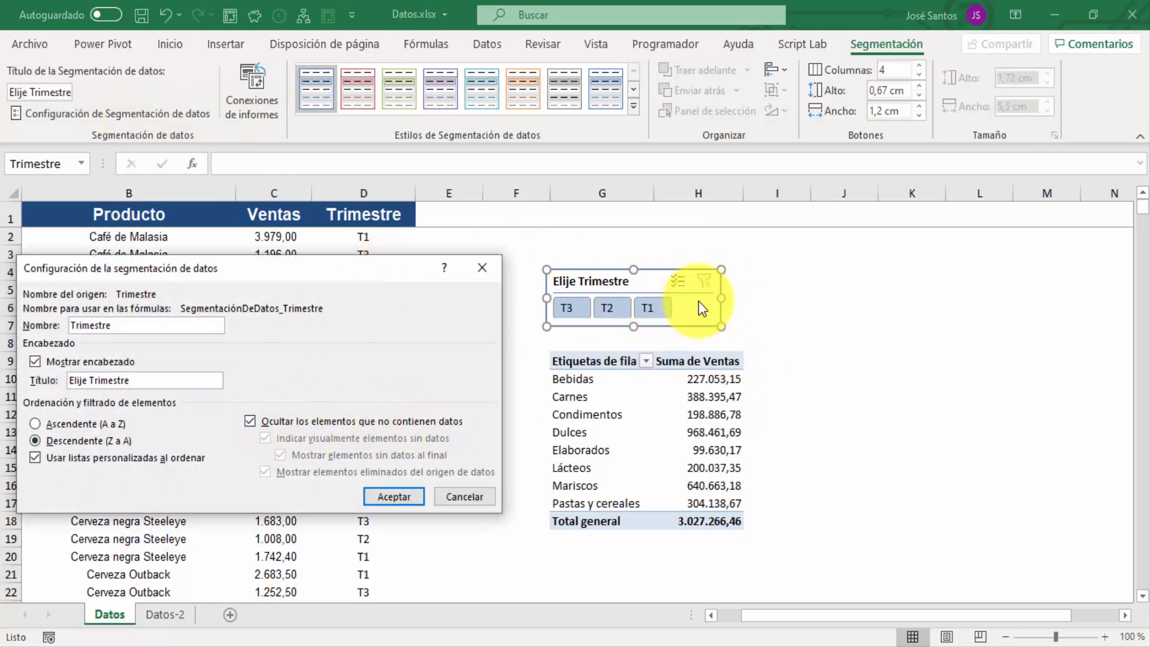
pyautogui.click(254, 418)
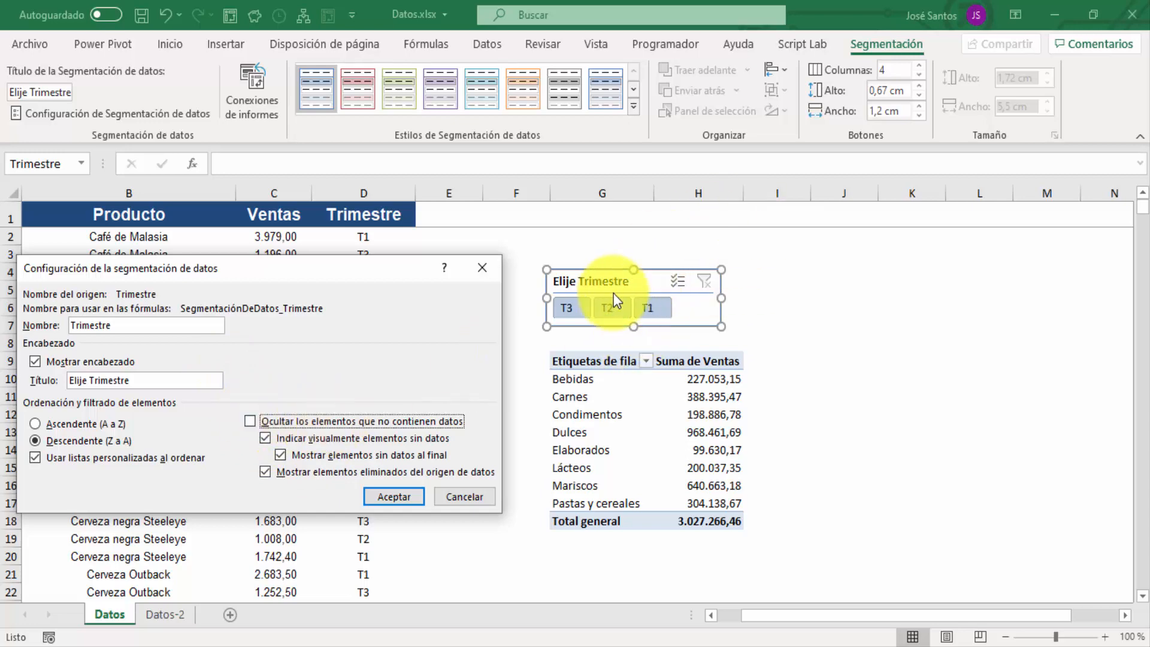
pyautogui.click(386, 496)
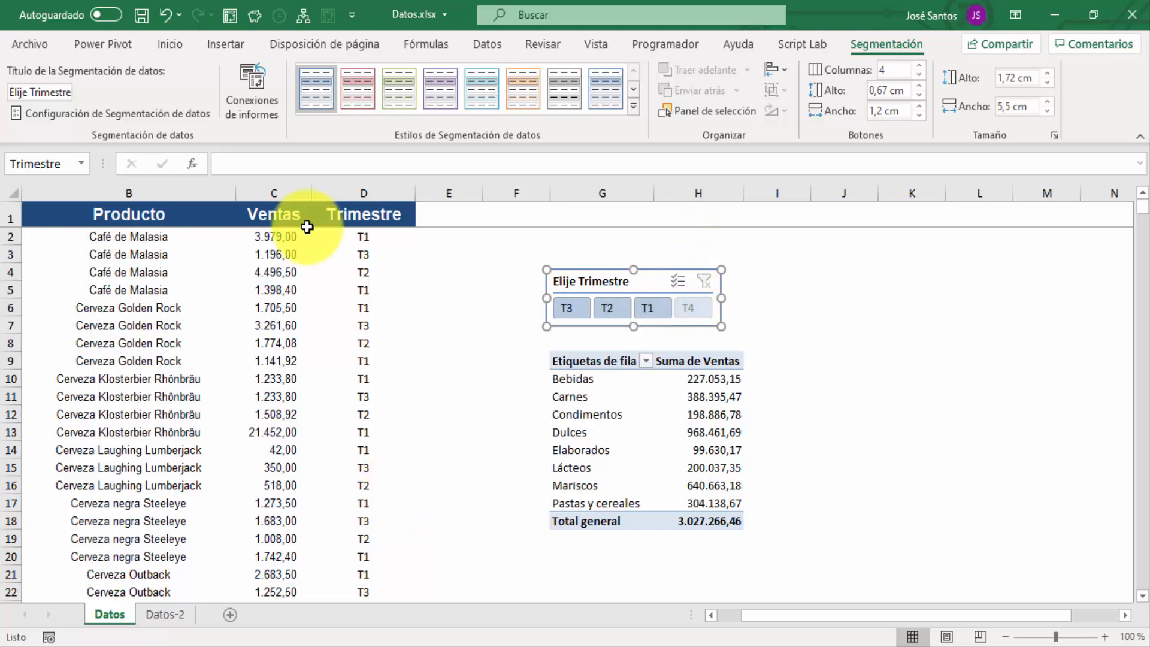
# Turn off the visual indication of elements without data in the slicer, and test it by filtering on T4 and clearing the filter.
pyautogui.click(140, 116)
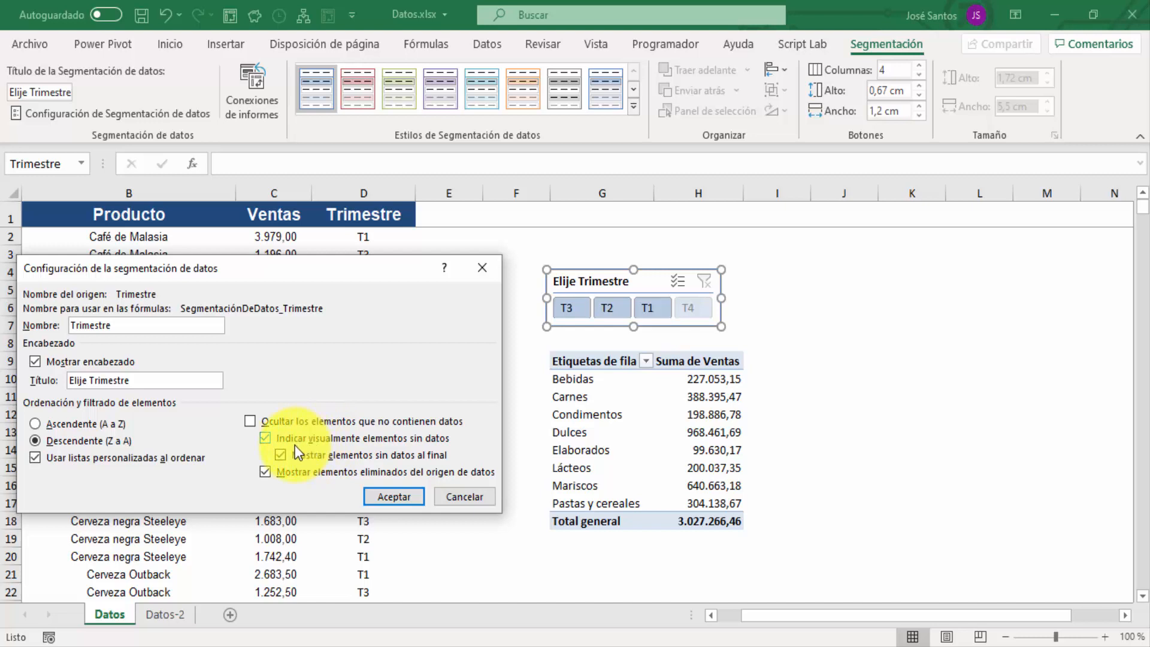
pyautogui.click(265, 438)
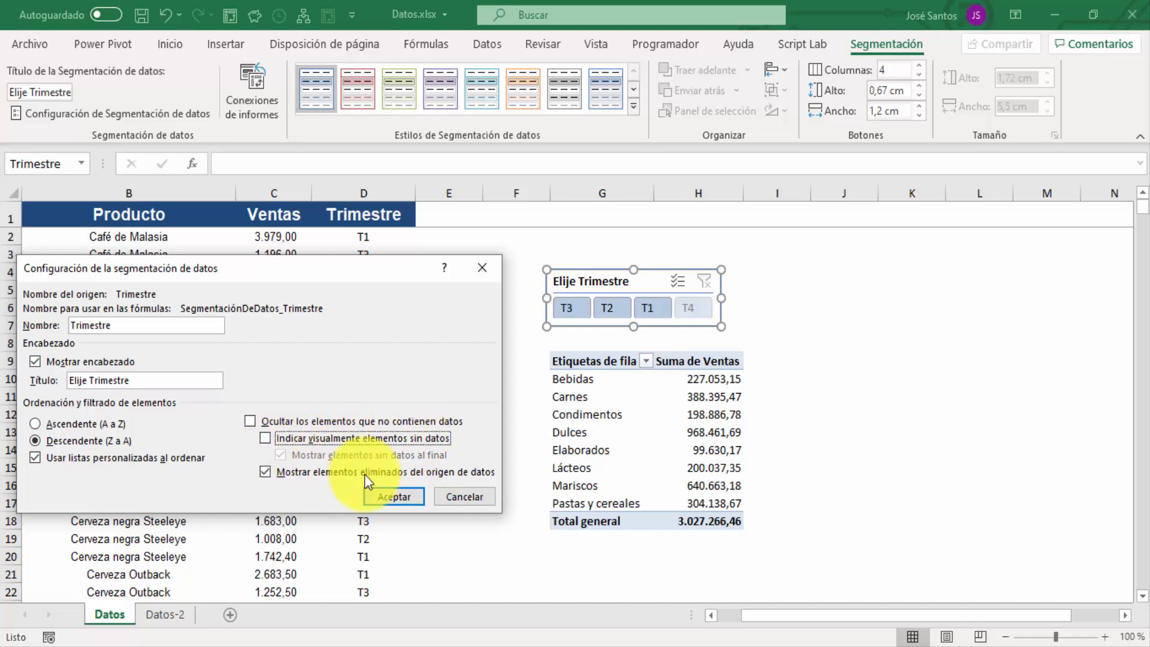
pyautogui.click(404, 498)
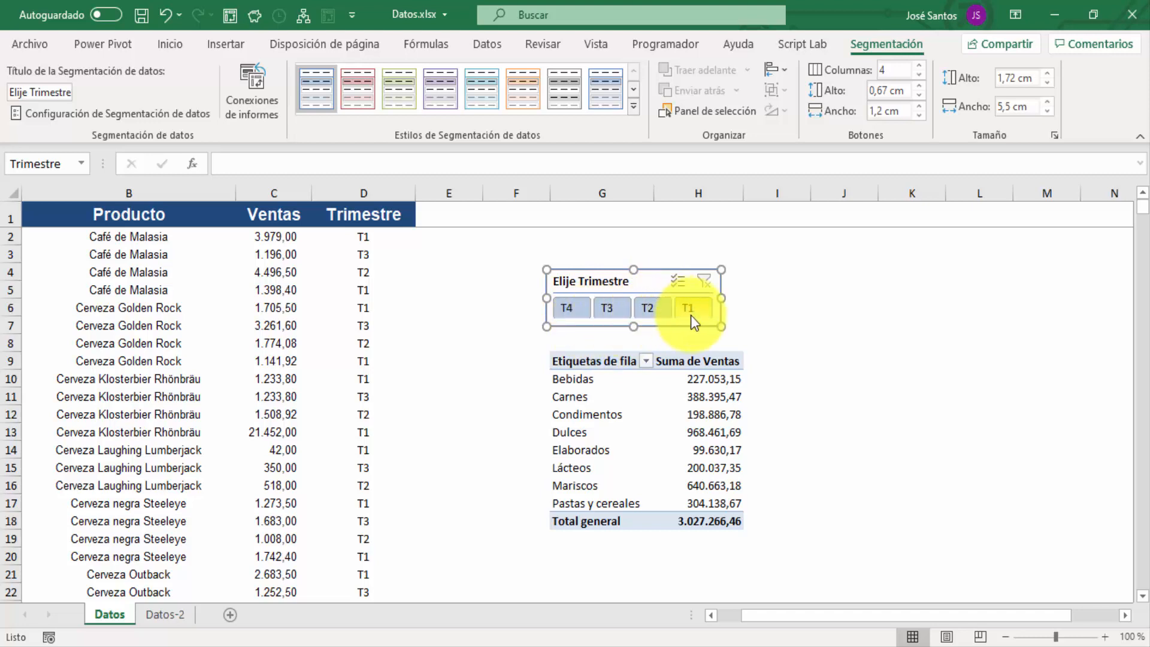
pyautogui.click(572, 304)
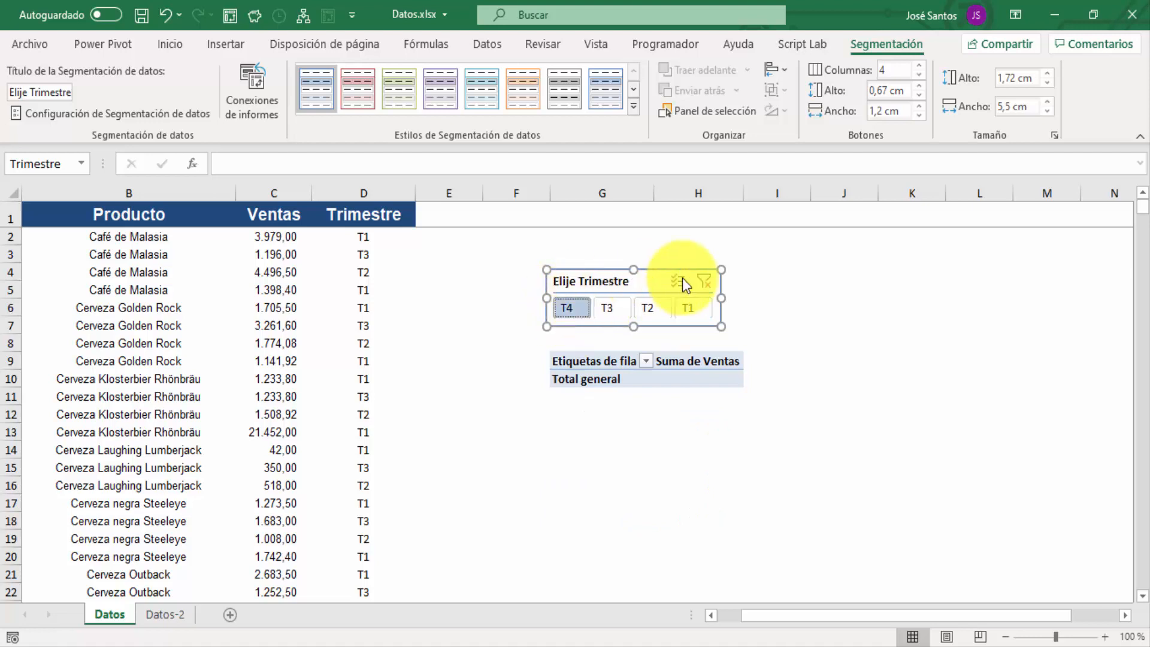
pyautogui.click(710, 282)
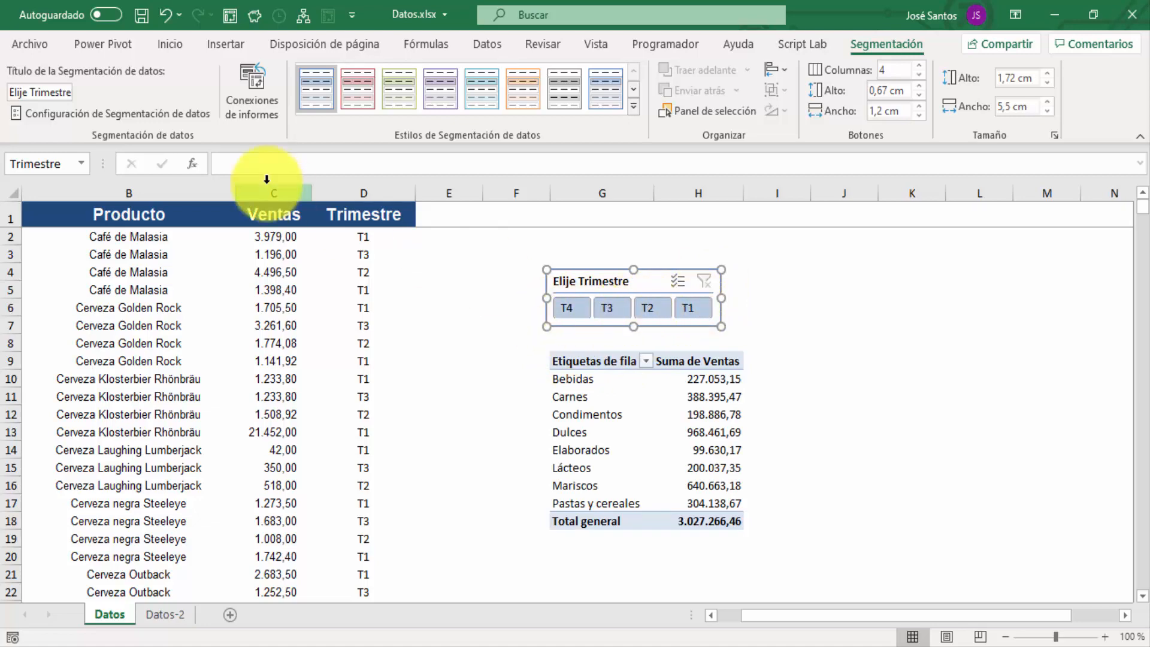
# Open the settings of the Elije Trimestre slicer.
pyautogui.click(124, 114)
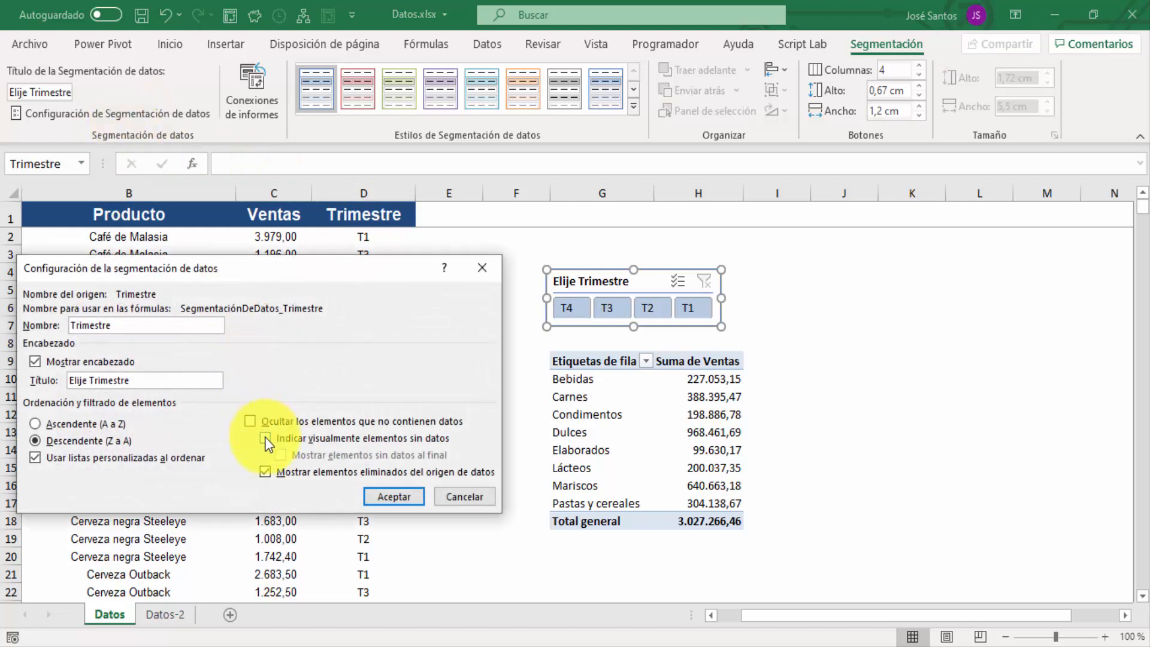
# Set the Elije Trimestre slicer to visually indicate items with no data and show those items last.
pyautogui.click(265, 438)
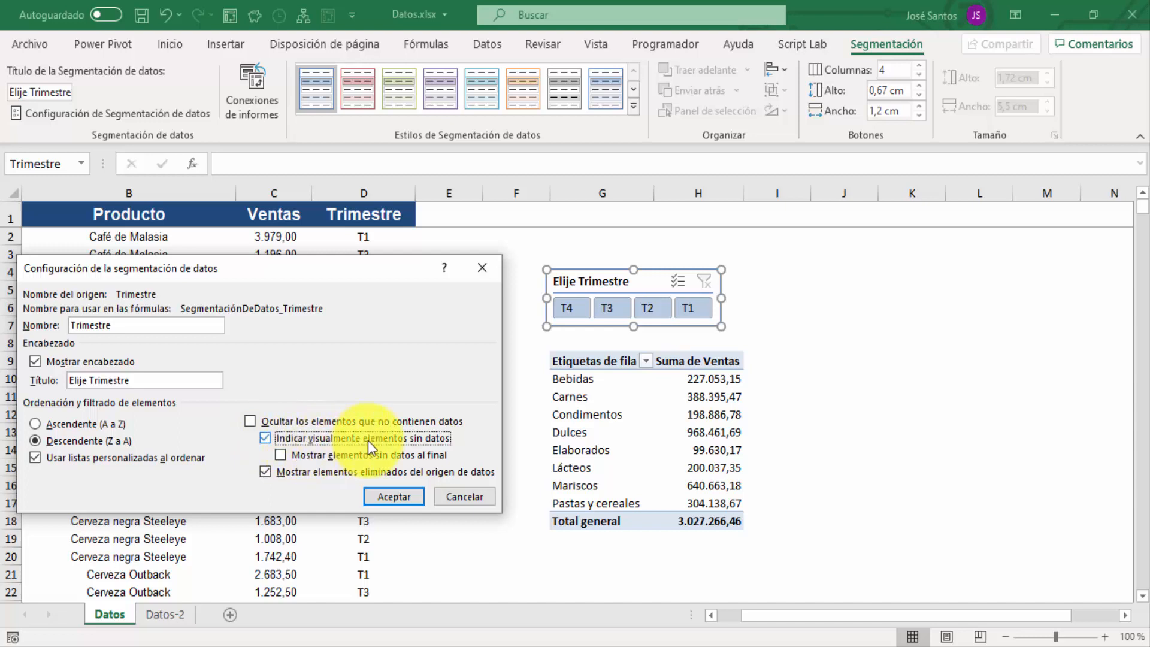
pyautogui.click(411, 493)
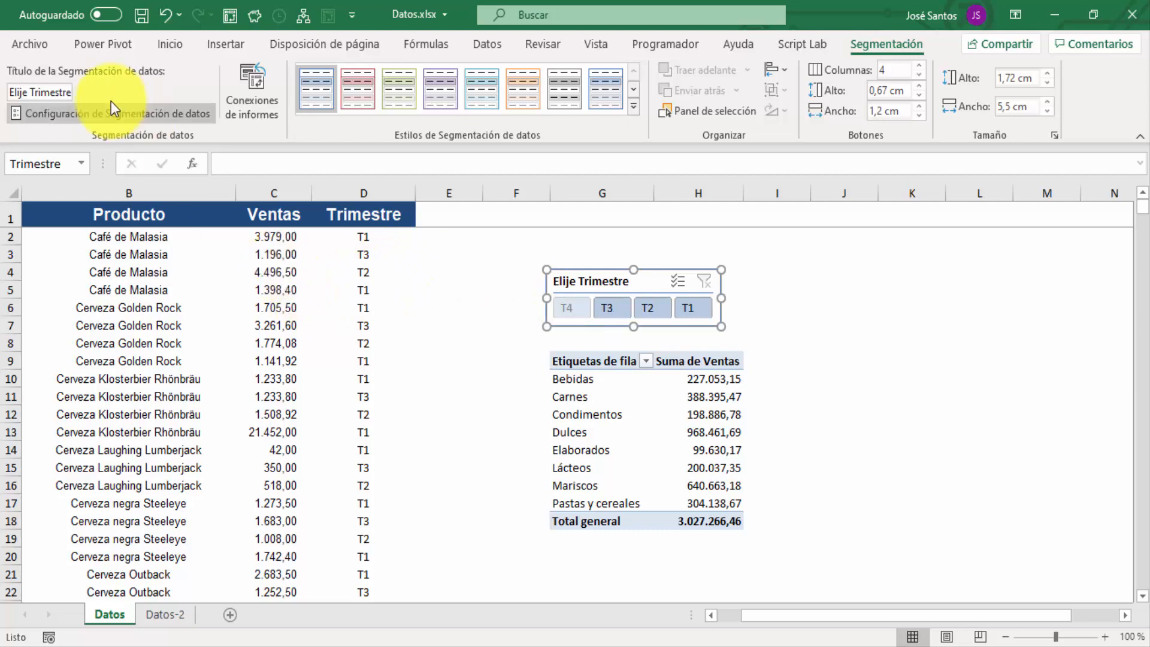
pyautogui.click(116, 118)
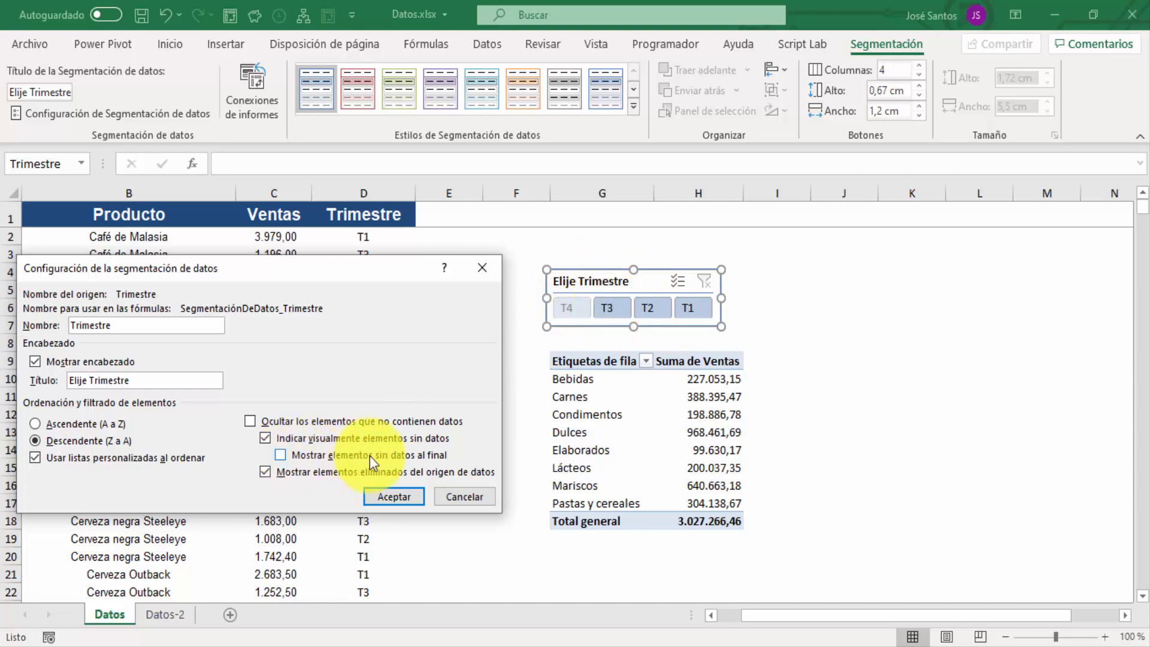
pyautogui.click(281, 456)
pyautogui.click(397, 495)
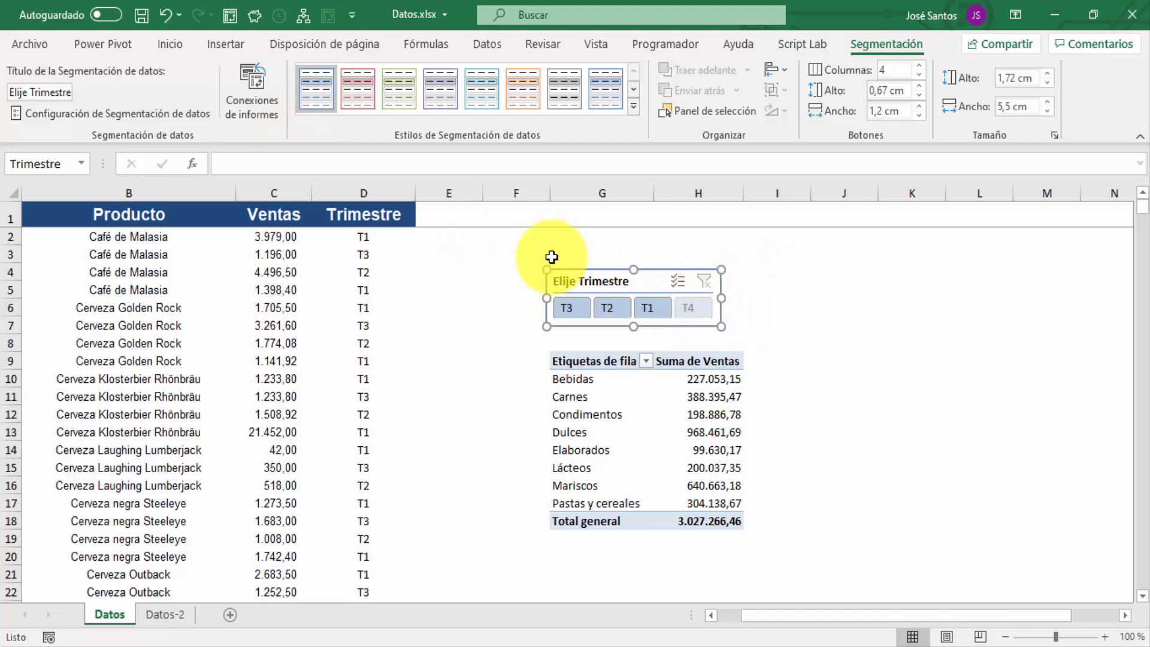
# Turn off showing items deleted from the data source in the Elije Trimestre slicer settings.
pyautogui.click(124, 113)
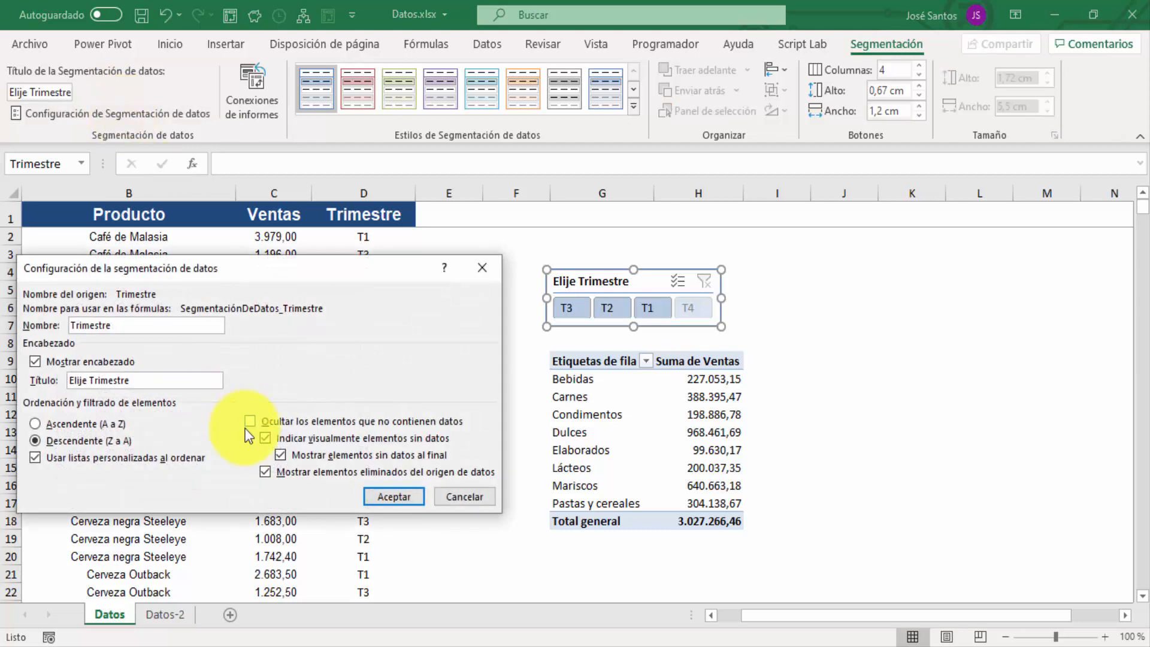
pyautogui.click(264, 471)
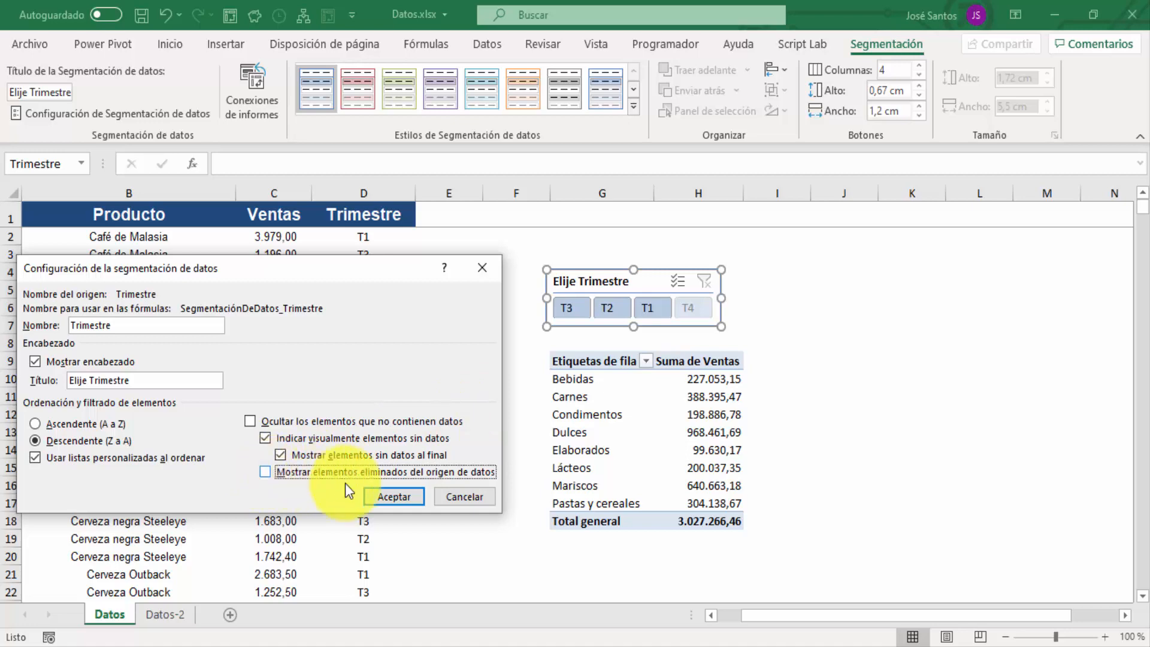
pyautogui.click(380, 494)
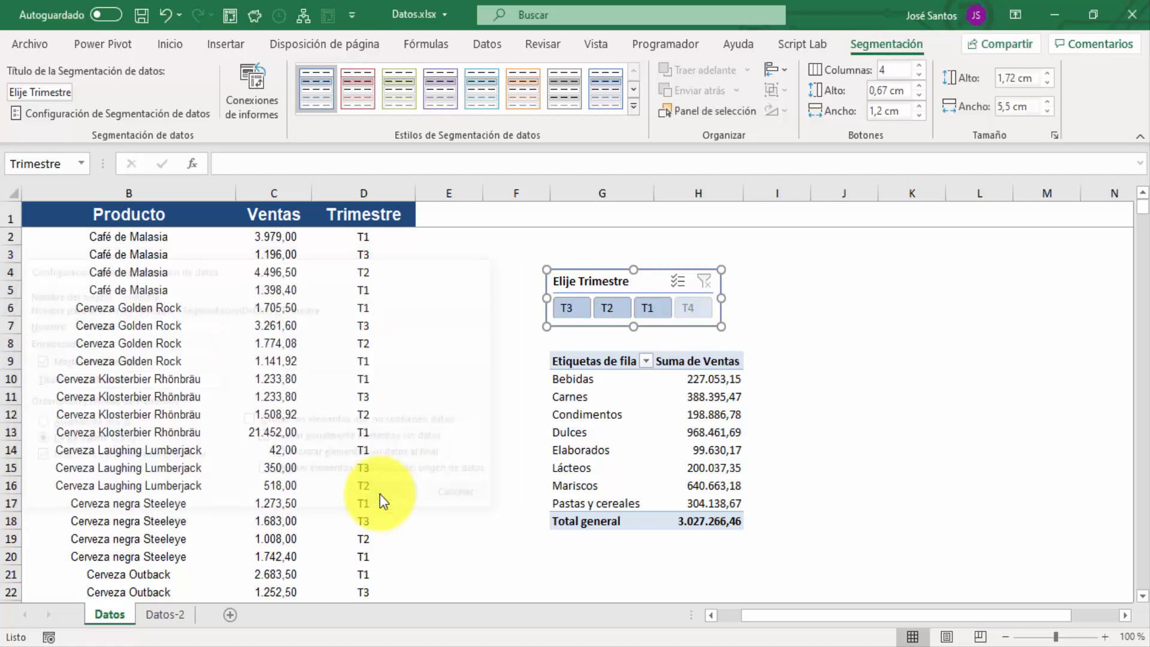
pyautogui.click(315, 274)
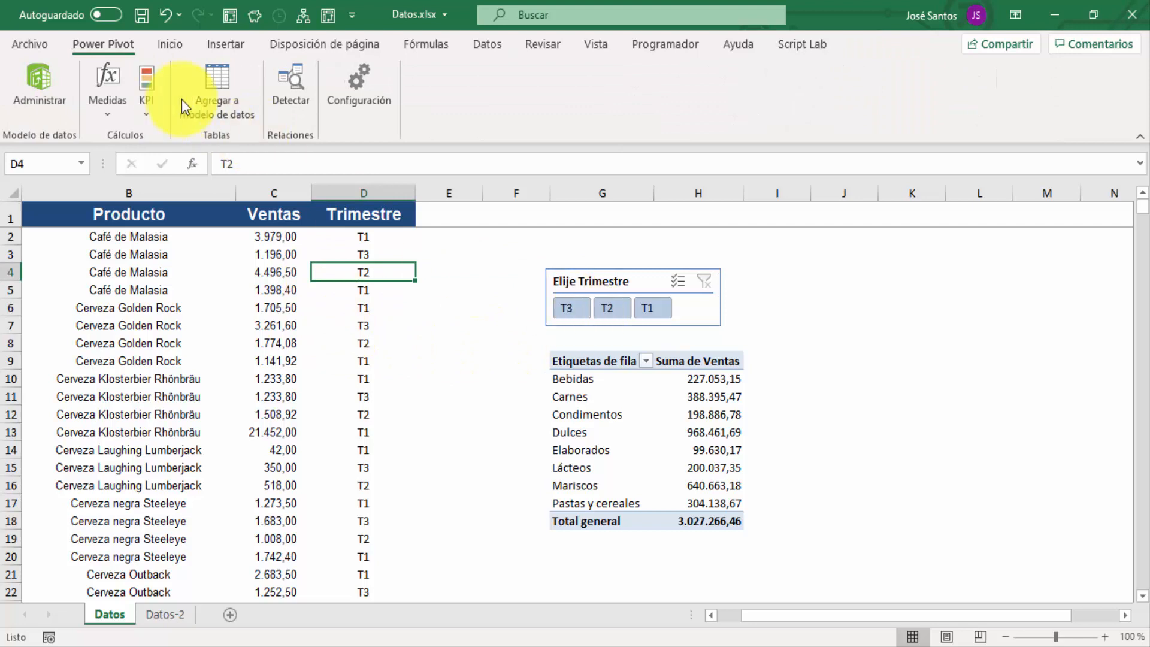
# Turn showing items deleted from the data source back on for the Elije Trimestre slicer.
pyautogui.click(606, 266)
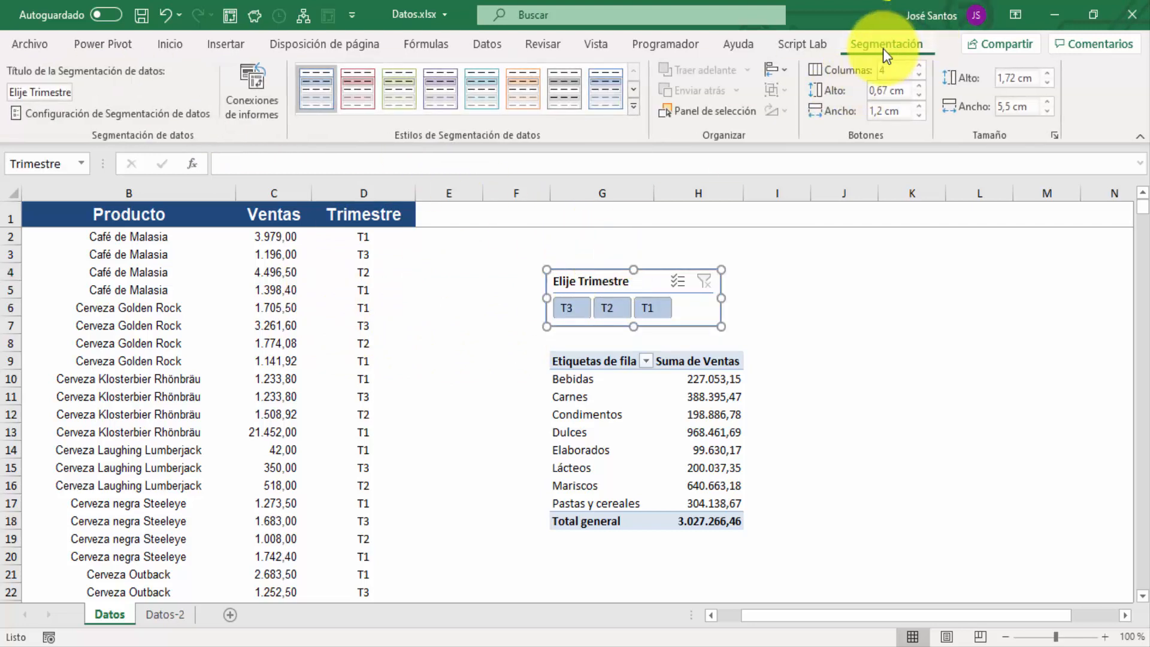
pyautogui.click(107, 115)
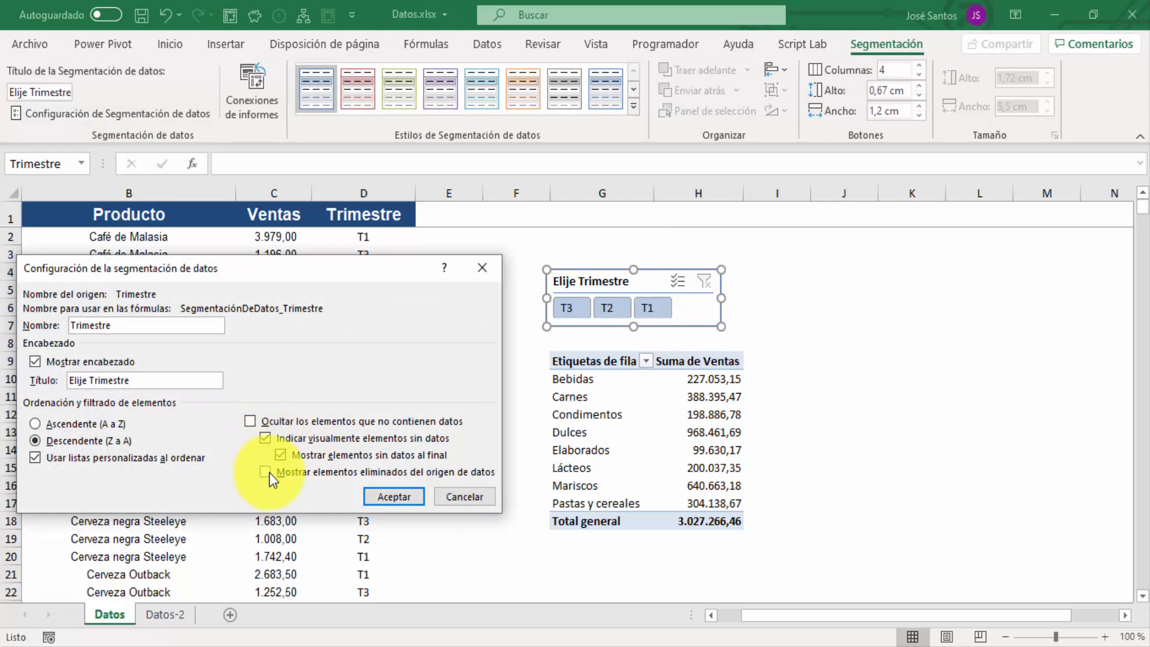
pyautogui.click(294, 474)
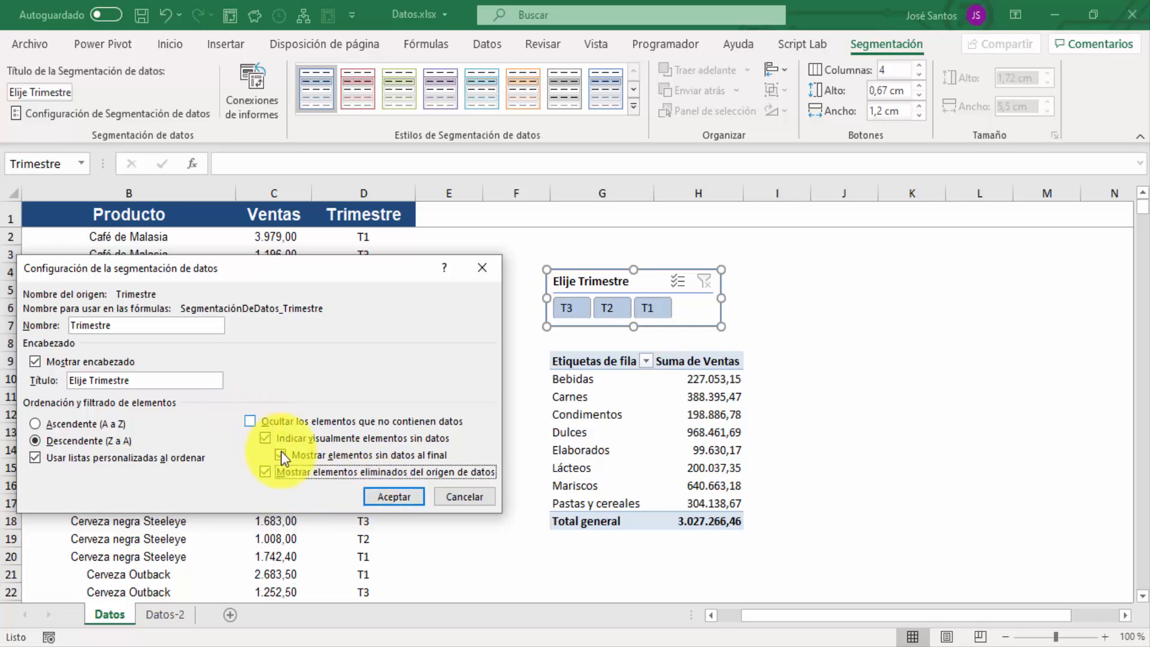
pyautogui.click(401, 496)
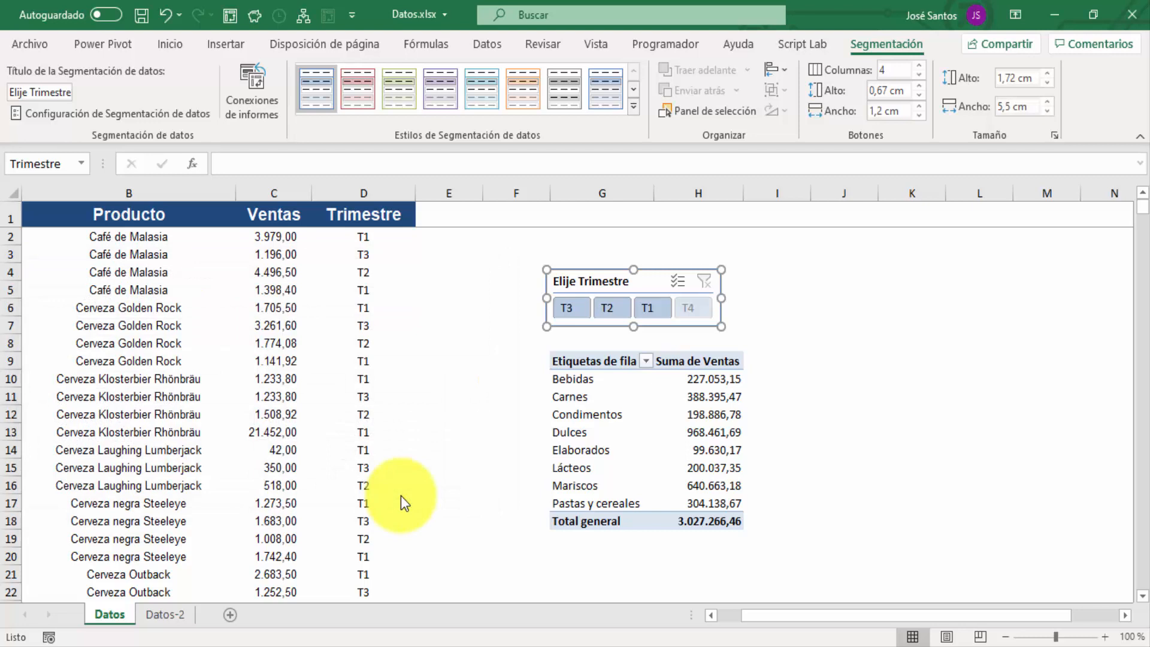
pyautogui.click(809, 289)
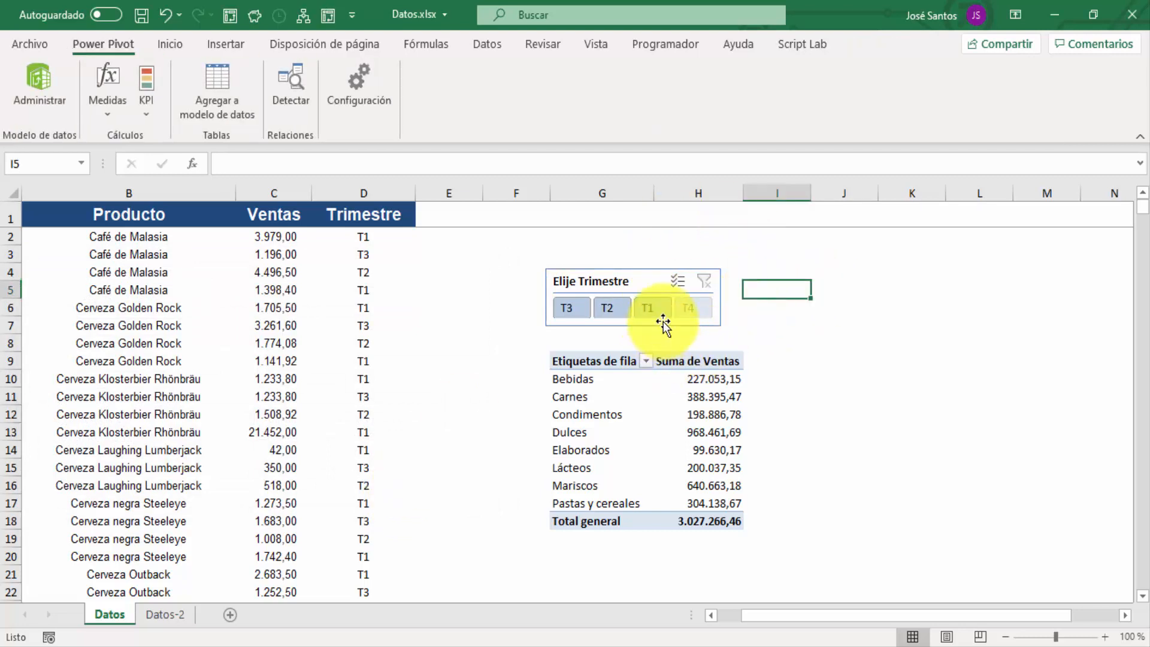
pyautogui.click(633, 273)
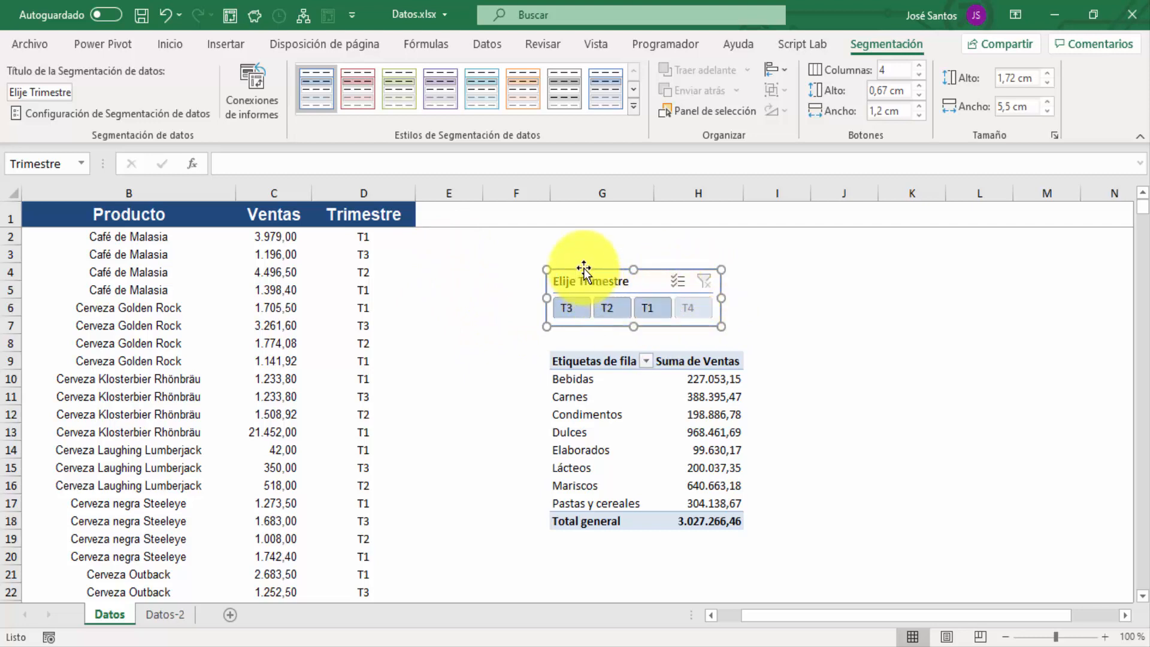
pyautogui.click(611, 400)
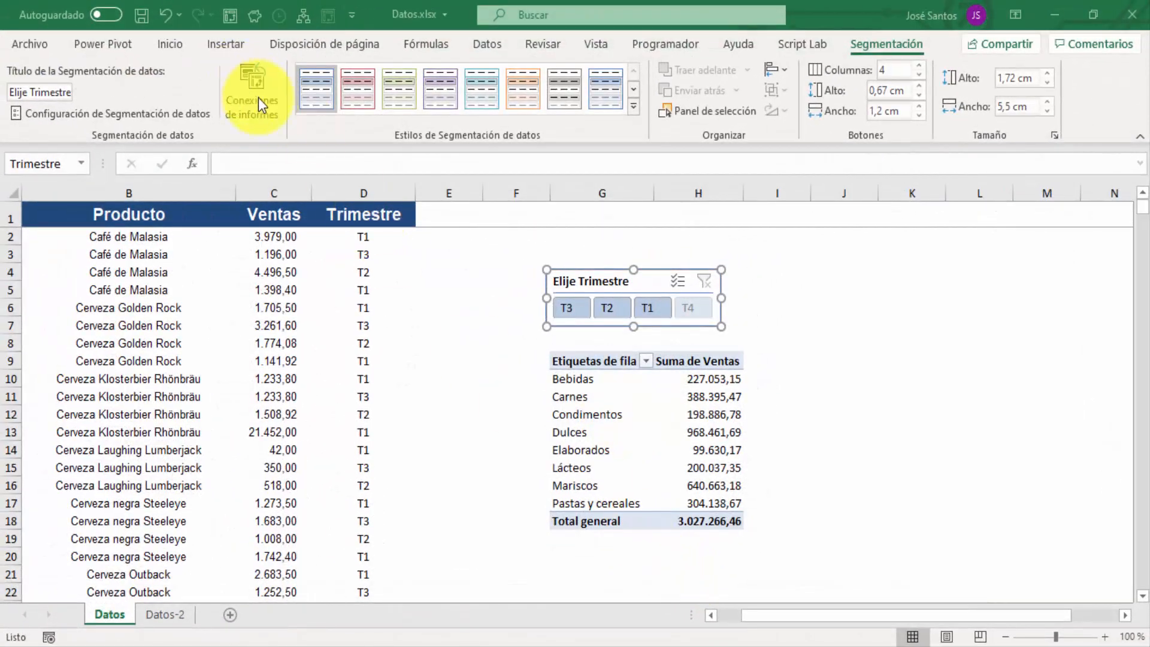
pyautogui.click(446, 249)
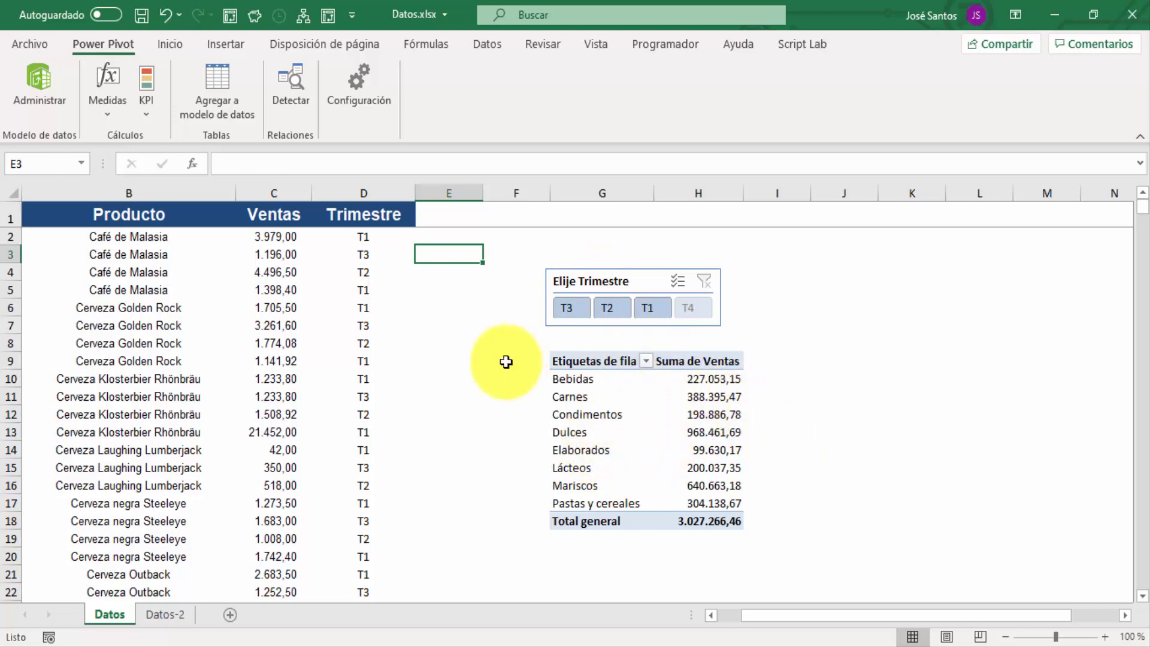
# Start a new pivot table from the full data range A1:D287 on the Datos sheet.
pyautogui.click(128, 216)
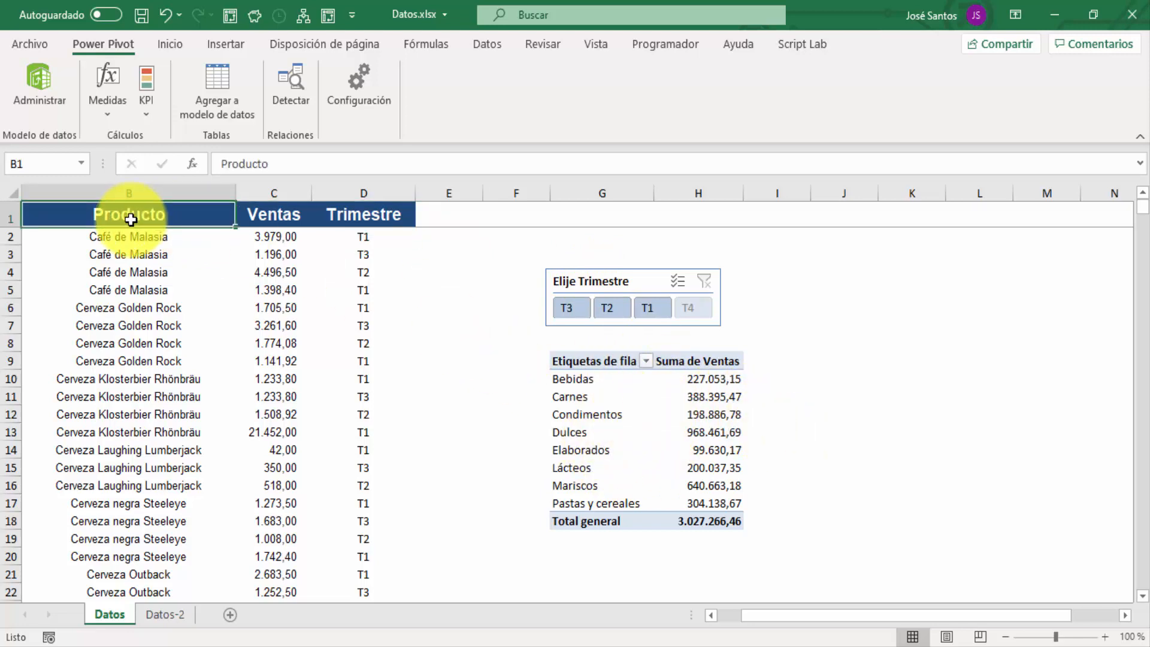
pyautogui.press('Left')
pyautogui.hotkey('ctrl', 'shift', 'Right')
pyautogui.hotkey('ctrl', 'shift', 'Down')
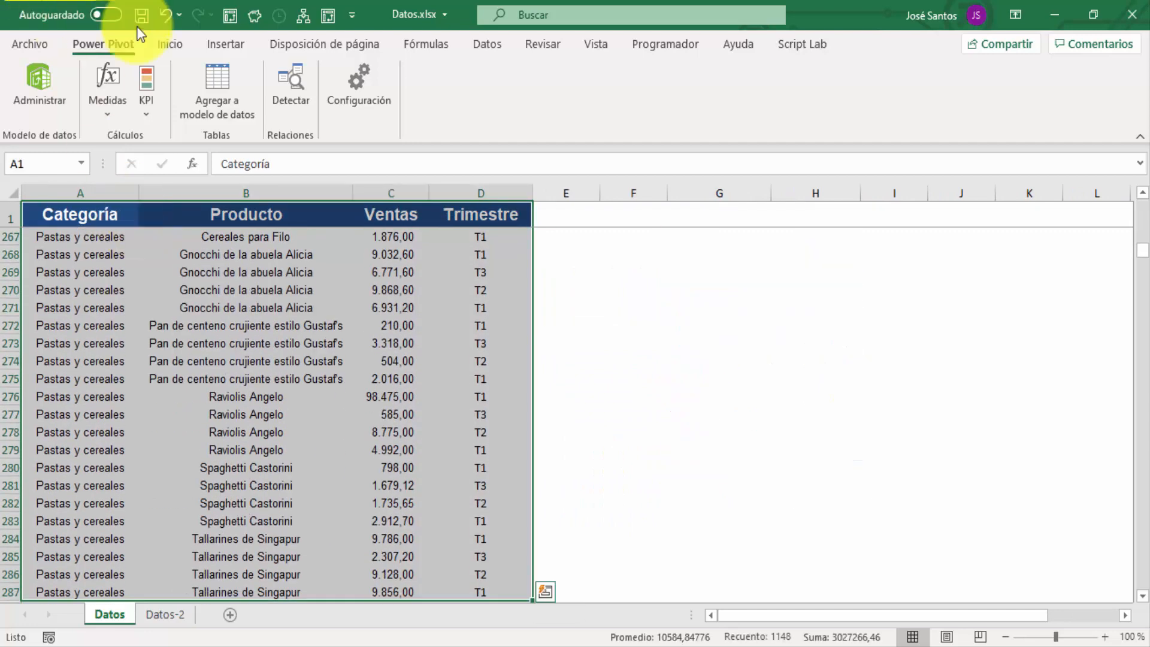
pyautogui.click(233, 46)
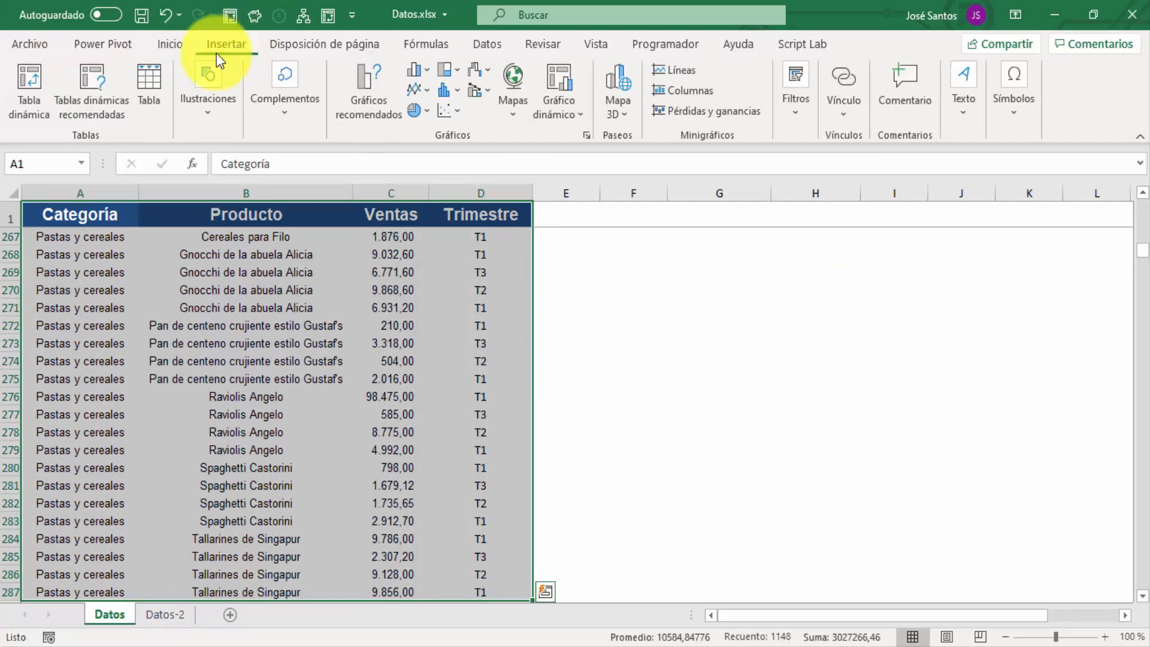
pyautogui.click(29, 99)
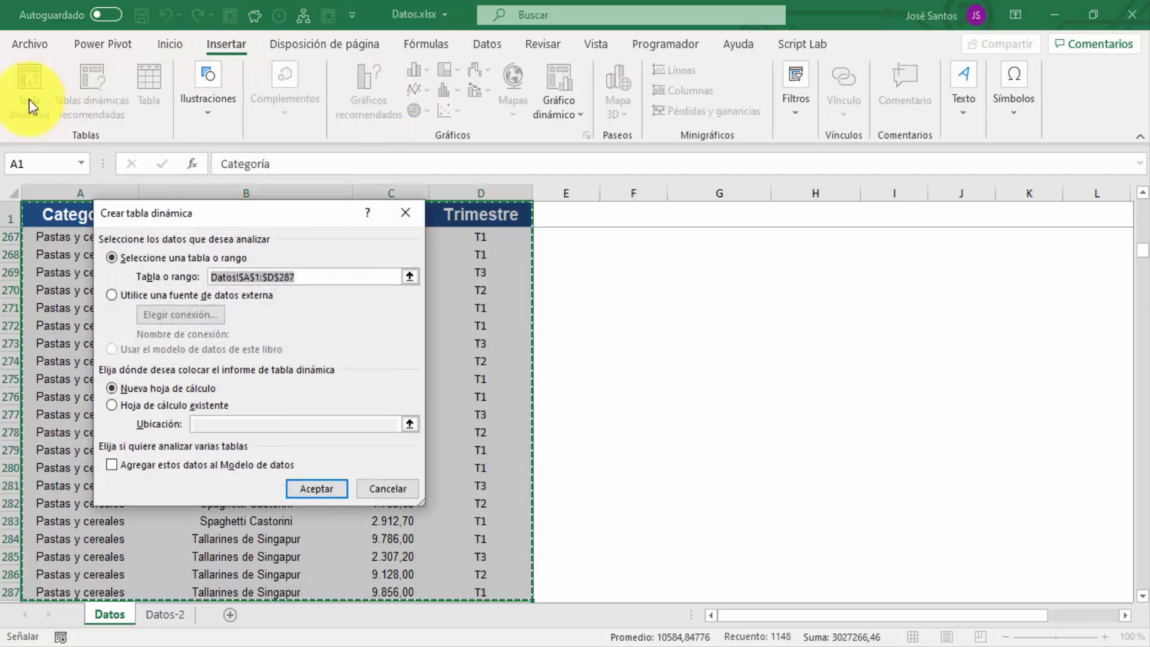
# Create the pivot table on the existing worksheet at cell J9 of the Datos sheet.
pyautogui.click(159, 403)
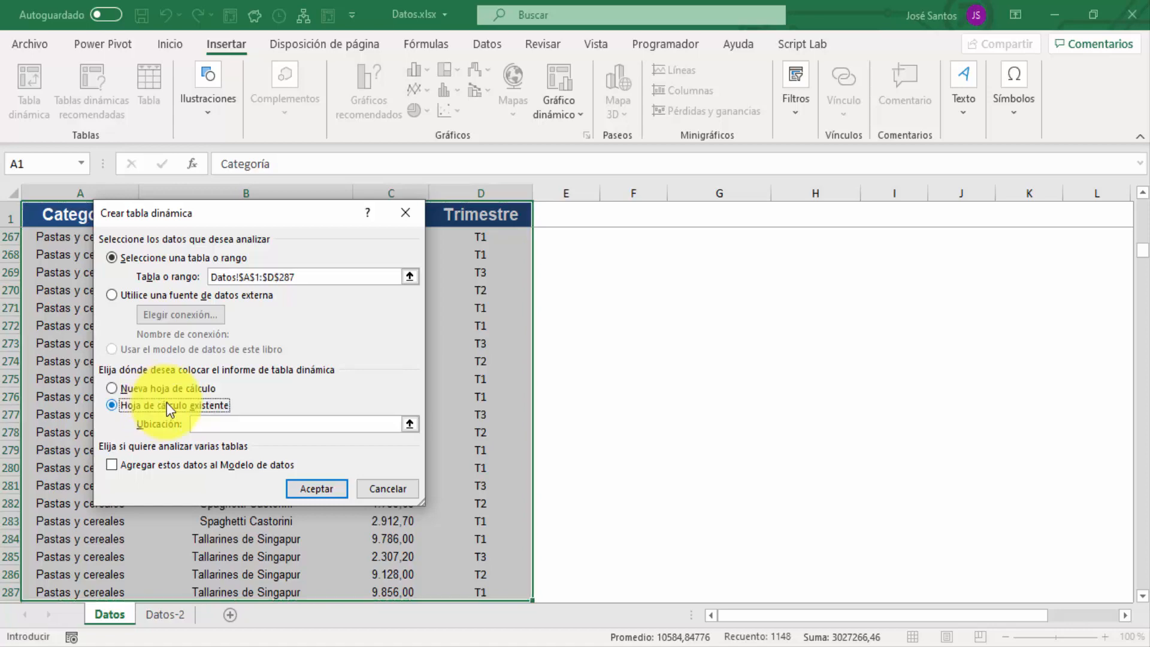
pyautogui.click(409, 424)
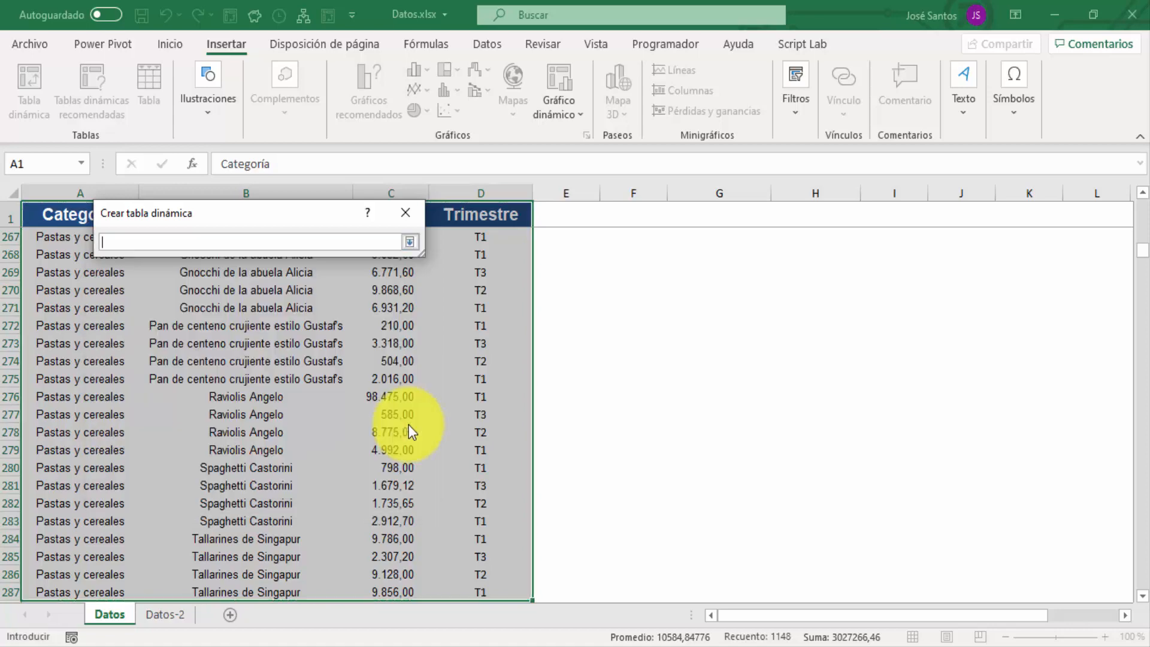
pyautogui.press('pageup')
pyautogui.press('pageup')
pyautogui.press('pageup')
pyautogui.press('pageup')
pyautogui.press('pageup')
pyautogui.press('pageup')
pyautogui.press('pageup')
pyautogui.press('pageup')
pyautogui.press('pageup')
pyautogui.press('pageup')
pyautogui.press('pageup')
pyautogui.press('pageup')
pyautogui.press('pageup')
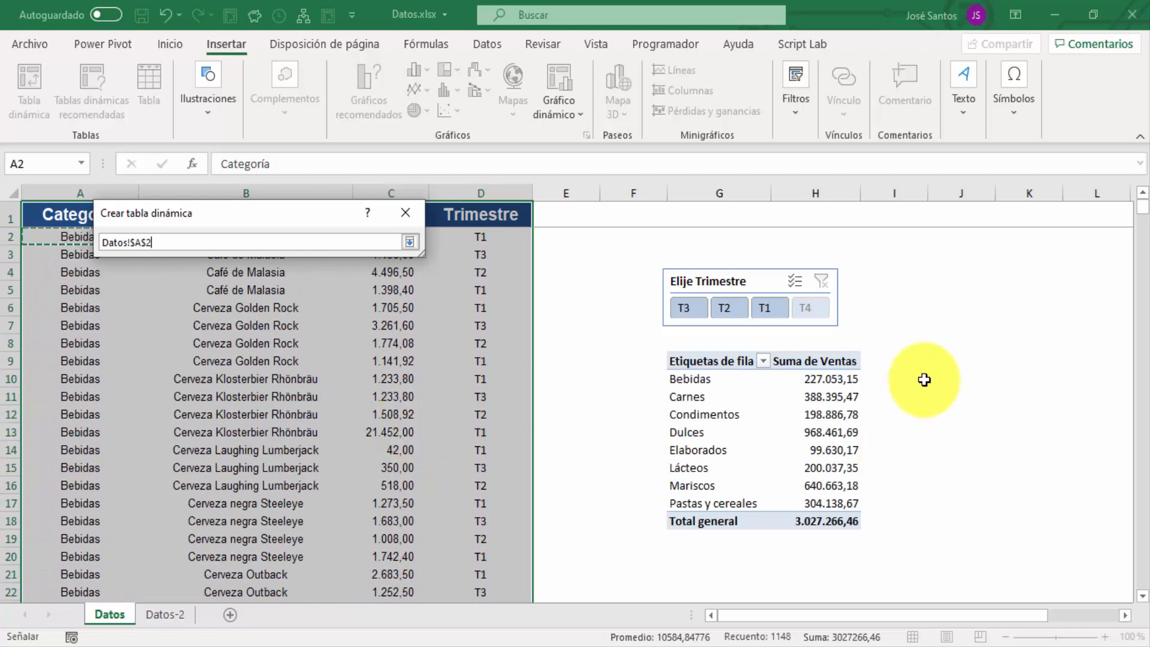
pyautogui.click(934, 357)
pyautogui.press('Return')
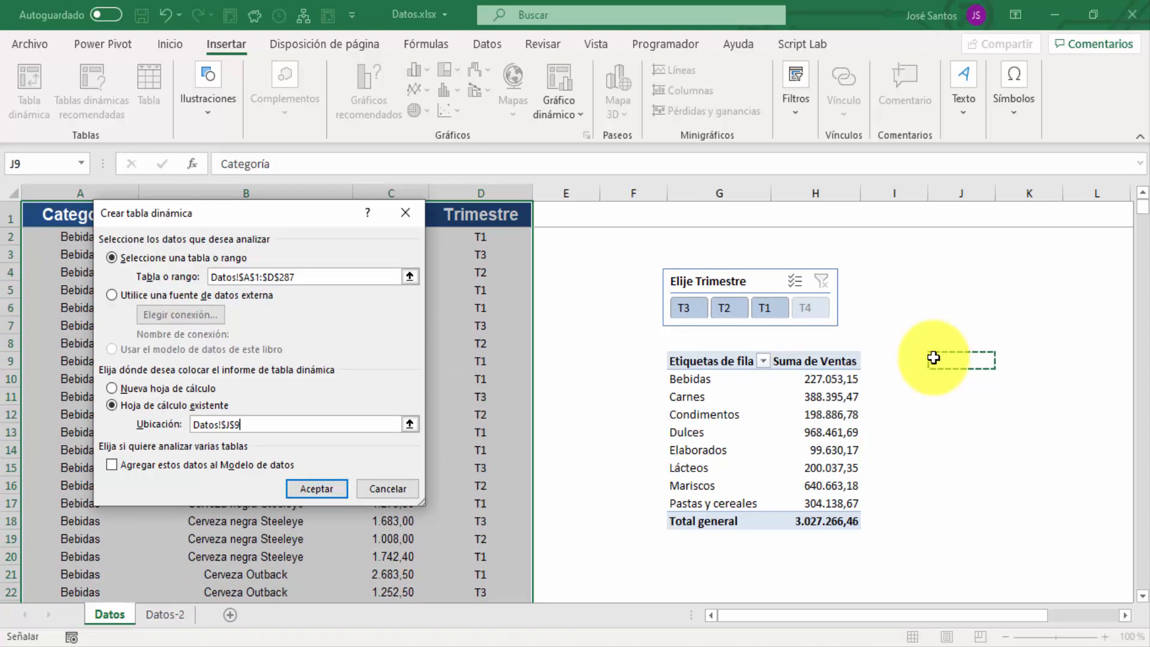
pyautogui.click(321, 486)
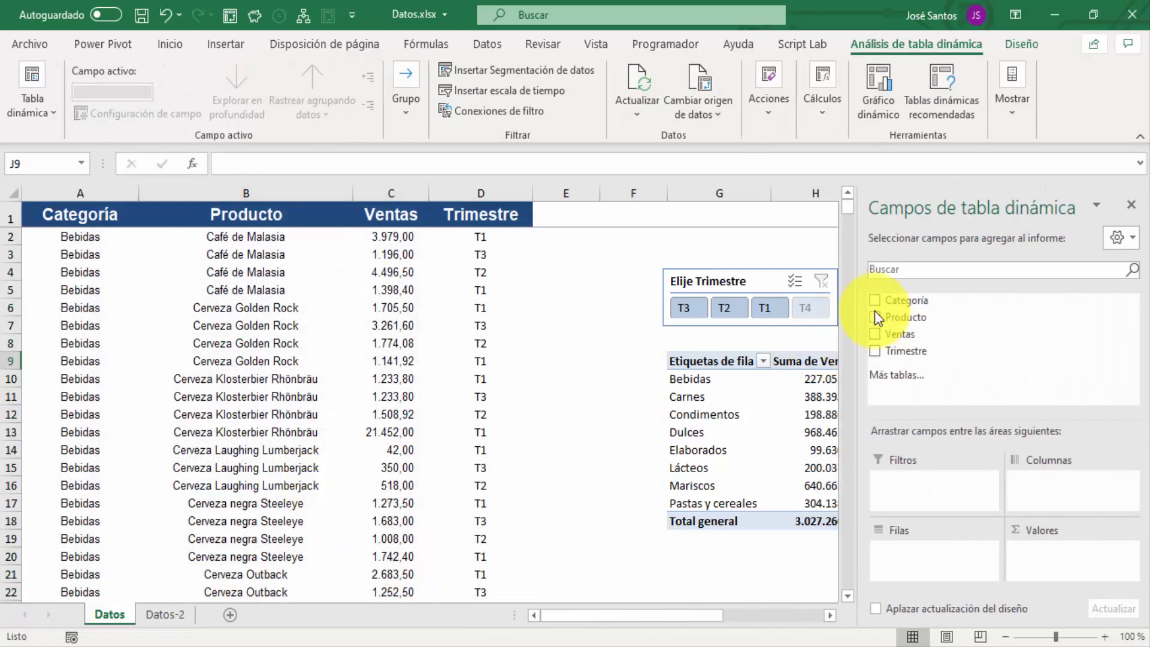
# Add Producto to the rows and Ventas to the values of the new pivot table, then leave it.
pyautogui.moveTo(911, 318); pyautogui.dragTo(915, 554)
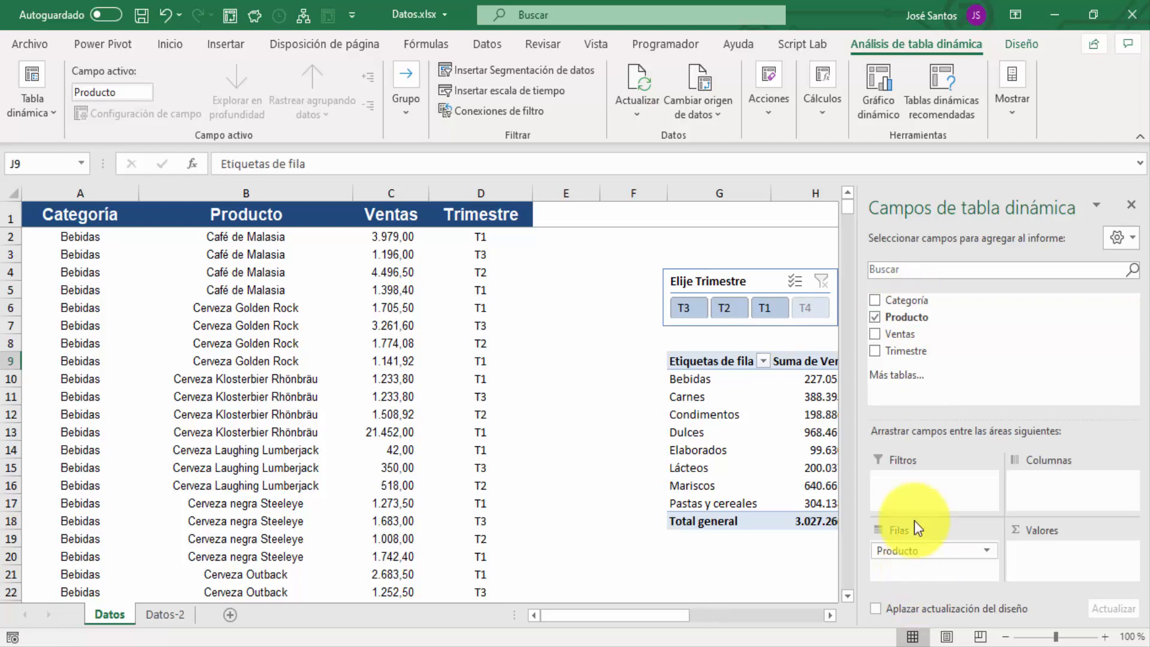
pyautogui.moveTo(913, 335); pyautogui.dragTo(1060, 560)
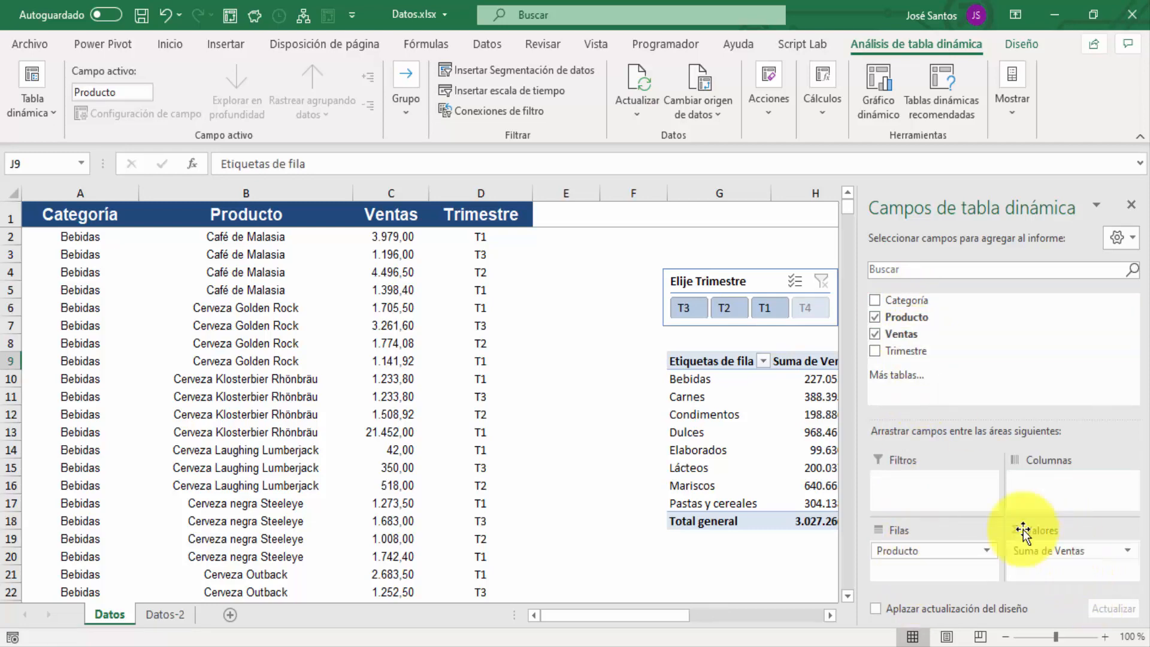
pyautogui.click(602, 395)
# Filter with the Elije Trimestre slicer by T3, T2 and finally T1, comparing both pivot tables.
pyautogui.press('Right')
pyautogui.press('Right')
pyautogui.press('Right')
pyautogui.press('Right')
pyautogui.press('Right')
pyautogui.press('Right')
pyautogui.press('Right')
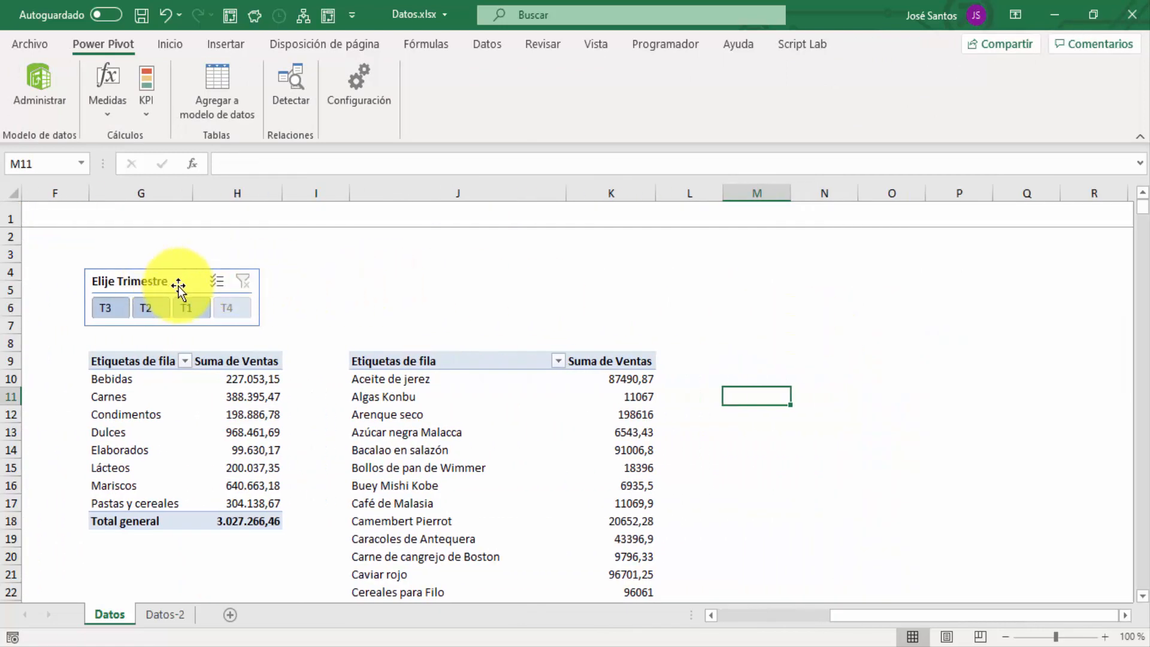
pyautogui.click(111, 308)
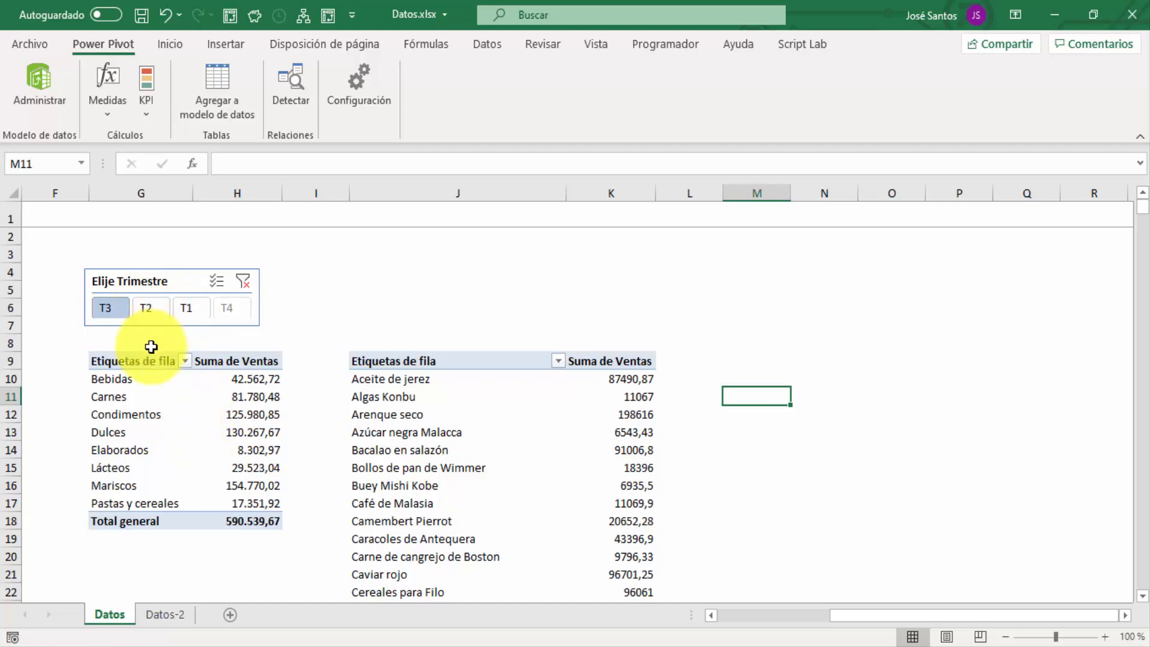
pyautogui.click(149, 310)
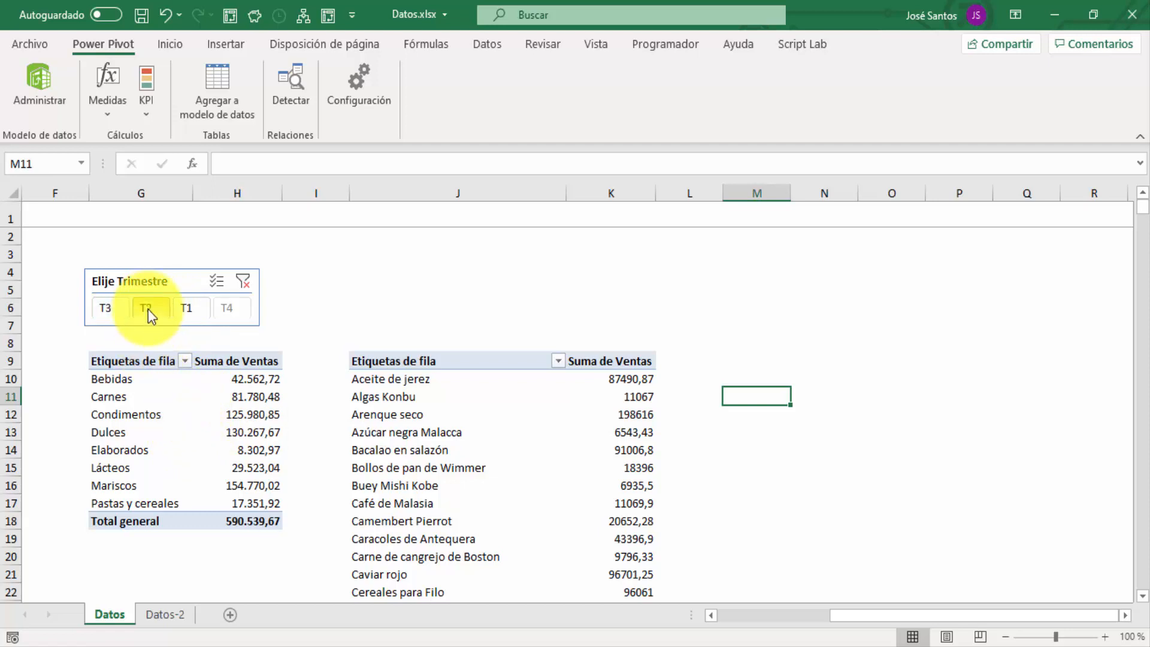
pyautogui.click(187, 308)
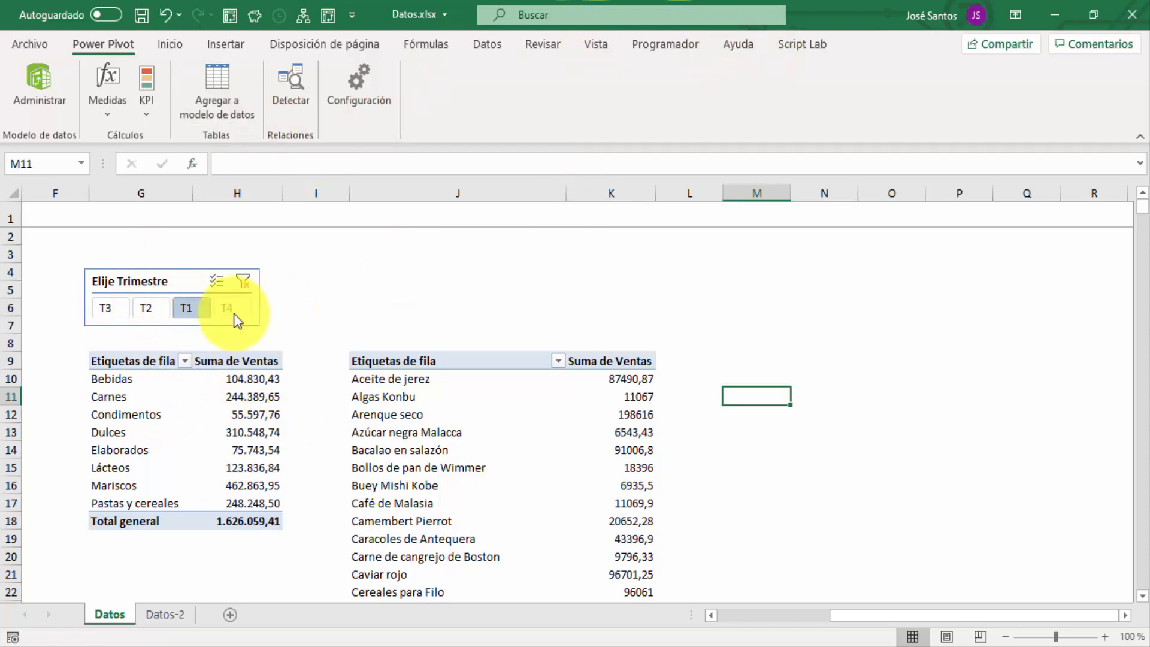
# Check which pivot tables are linked in the Elije Trimestre slicer's report connections and close them unchanged.
pyautogui.click(186, 273)
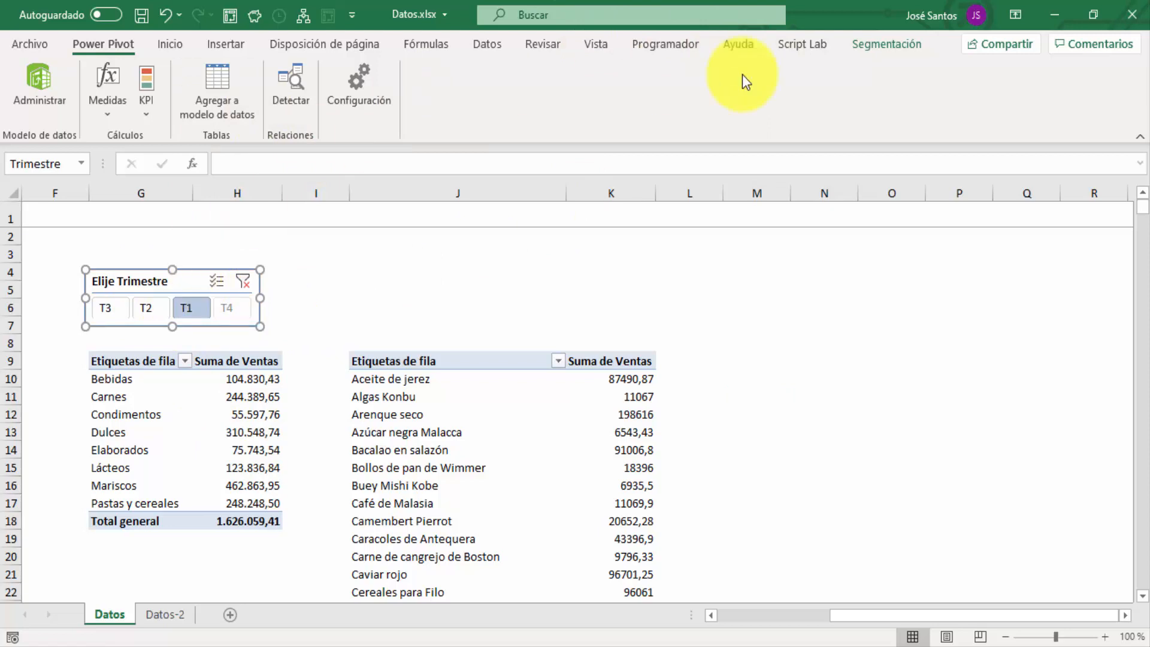
pyautogui.click(883, 47)
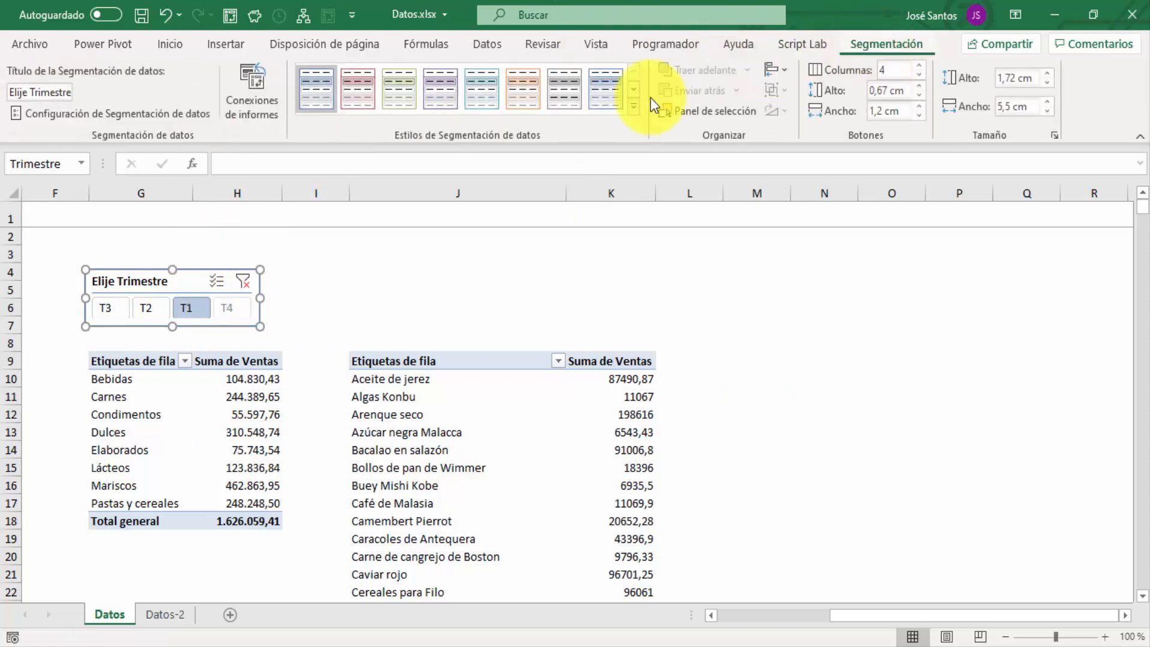
pyautogui.click(253, 103)
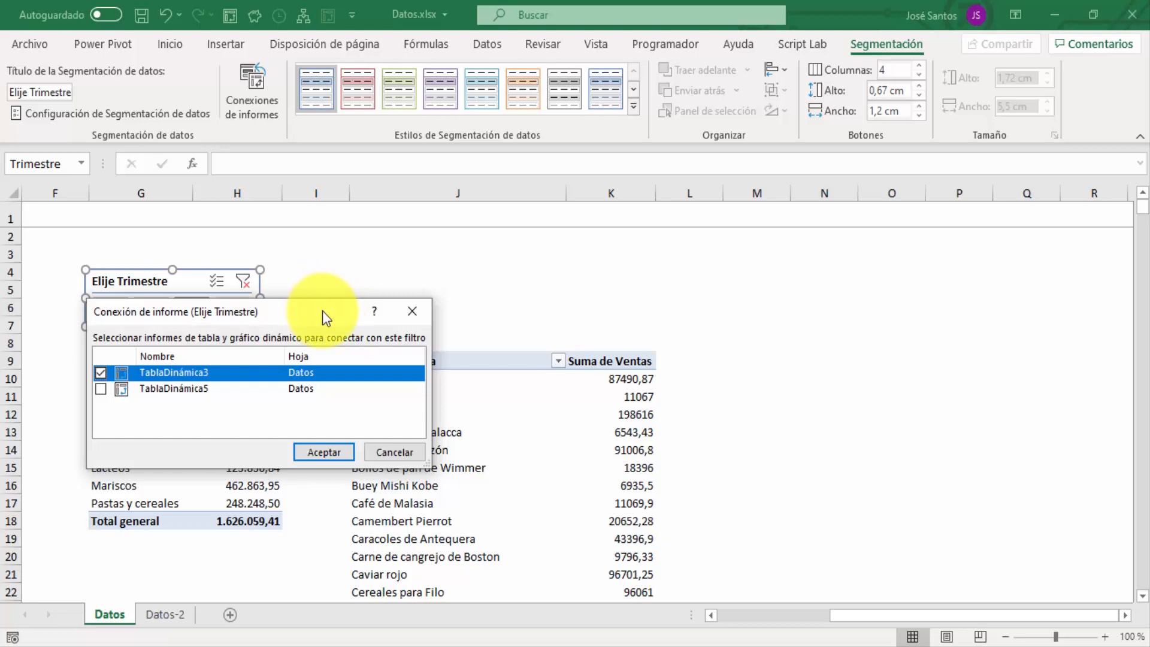
pyautogui.moveTo(326, 318); pyautogui.dragTo(537, 136)
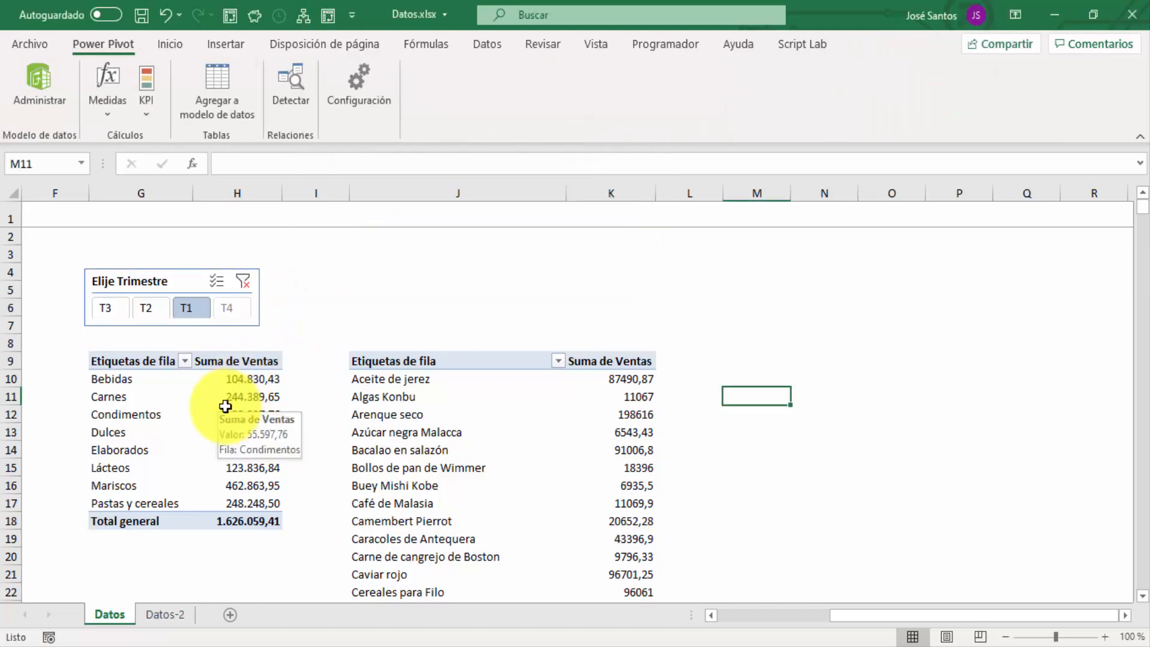
# Check the full name of the pivot table that summarises Ventas by category.
pyautogui.click(226, 407)
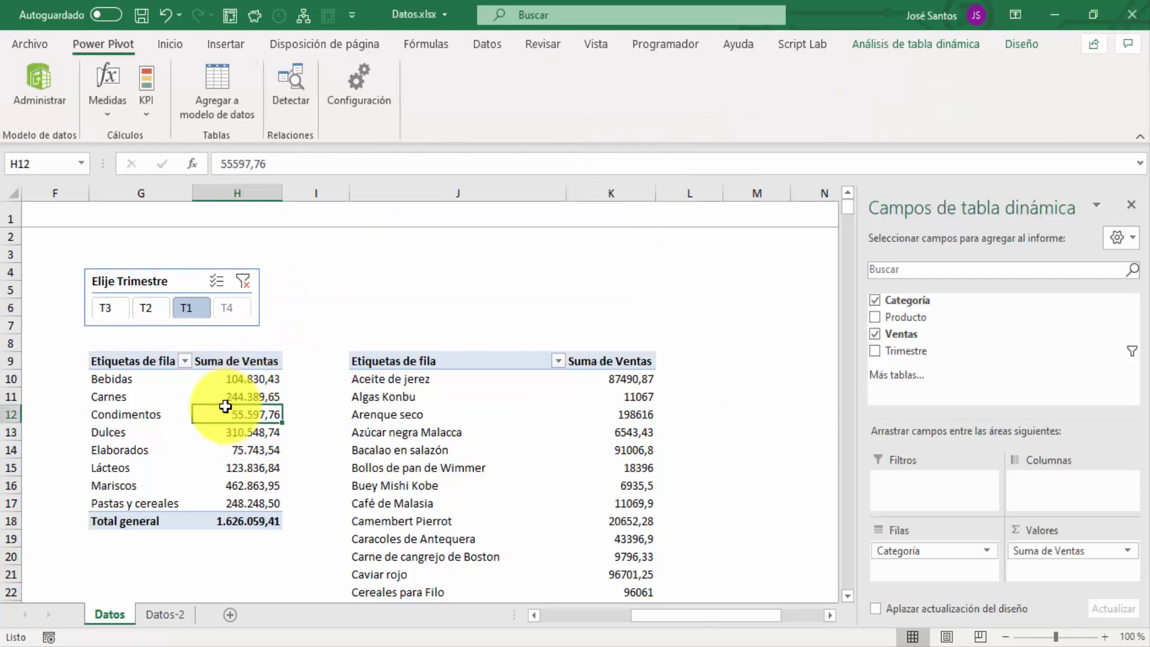
pyautogui.click(916, 45)
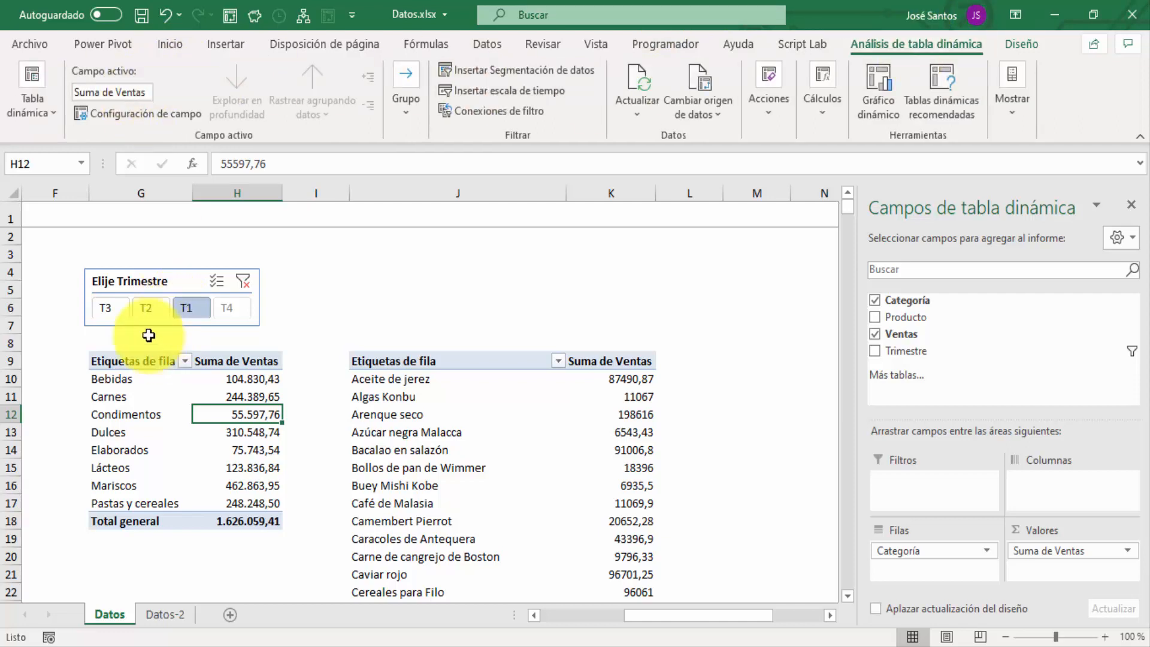
pyautogui.click(51, 123)
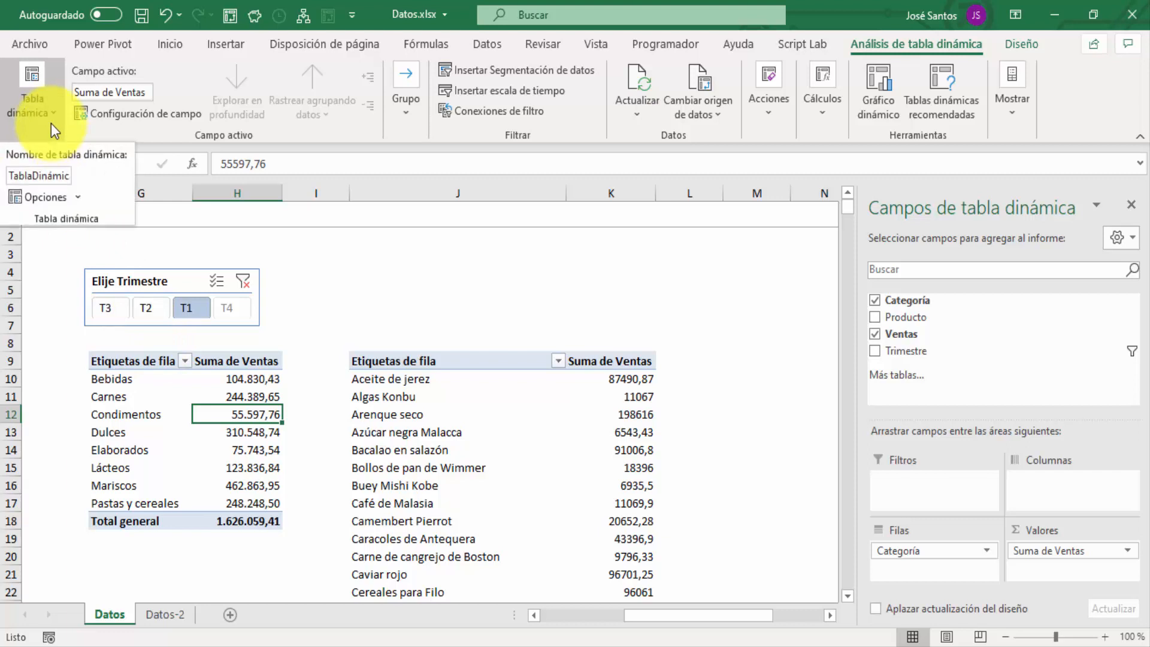
pyautogui.click(51, 177)
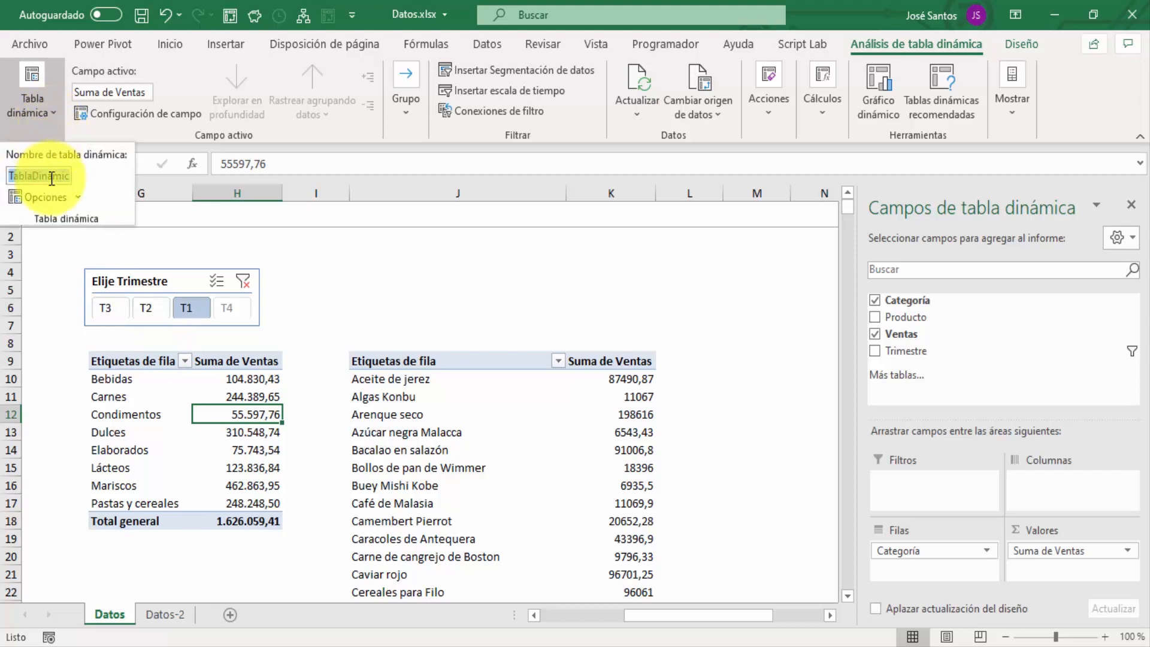
pyautogui.press('End')
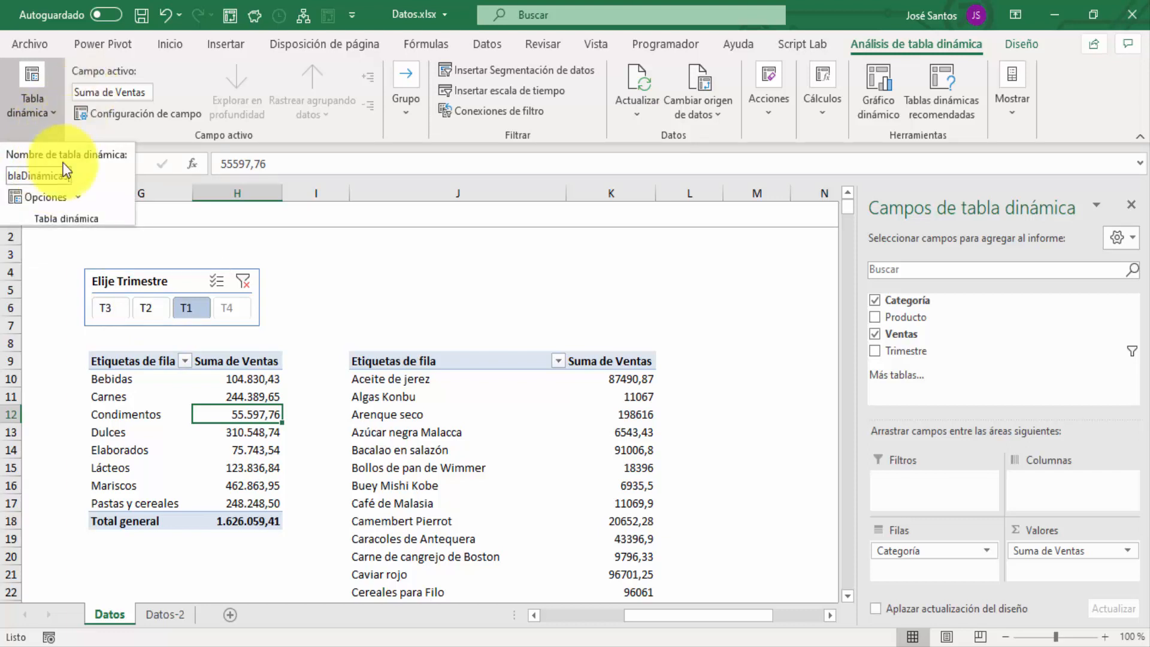
# Check the full name of the product pivot table and close the pivot table field list.
pyautogui.click(512, 428)
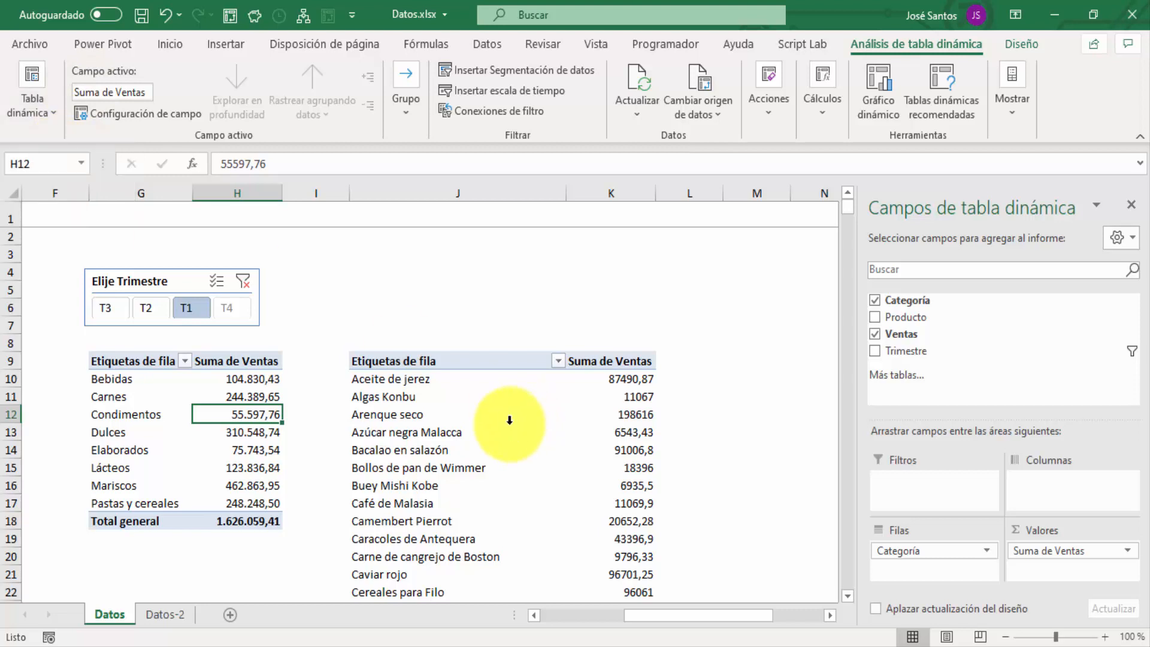
pyautogui.click(512, 431)
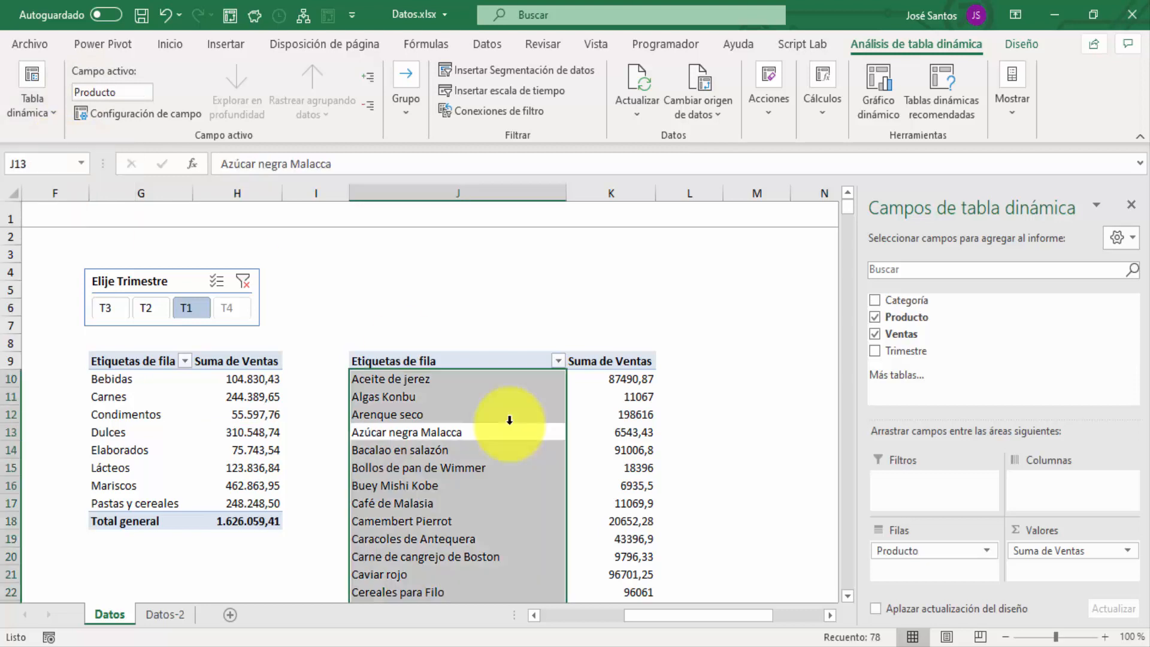
pyautogui.click(48, 121)
pyautogui.click(64, 176)
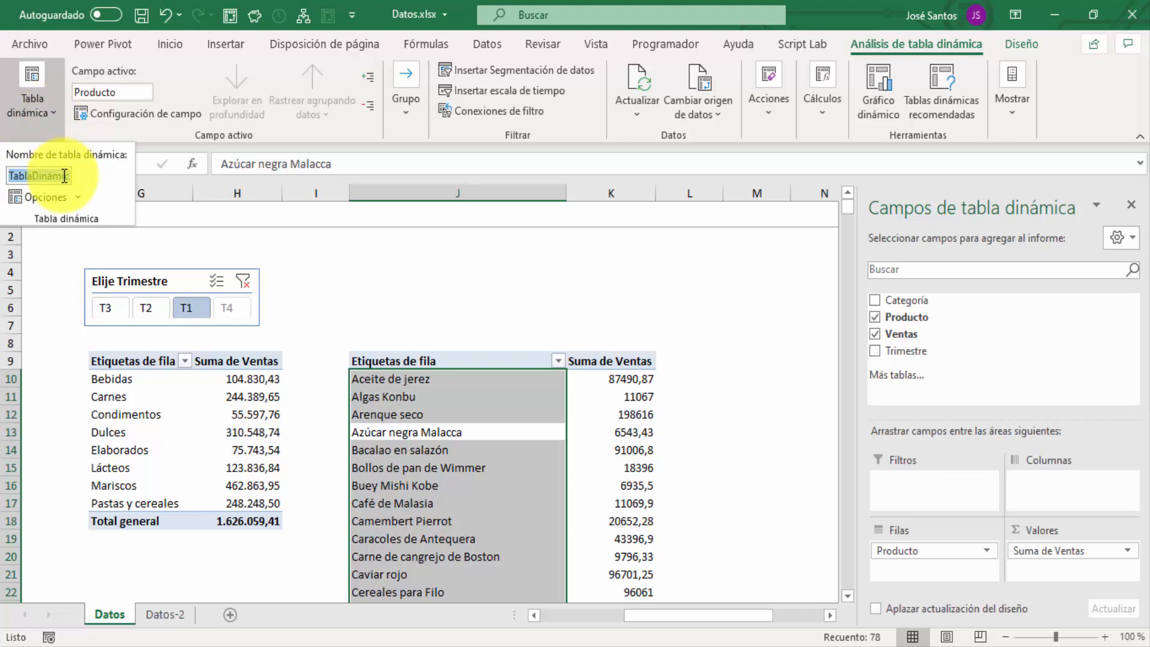
pyautogui.click(64, 175)
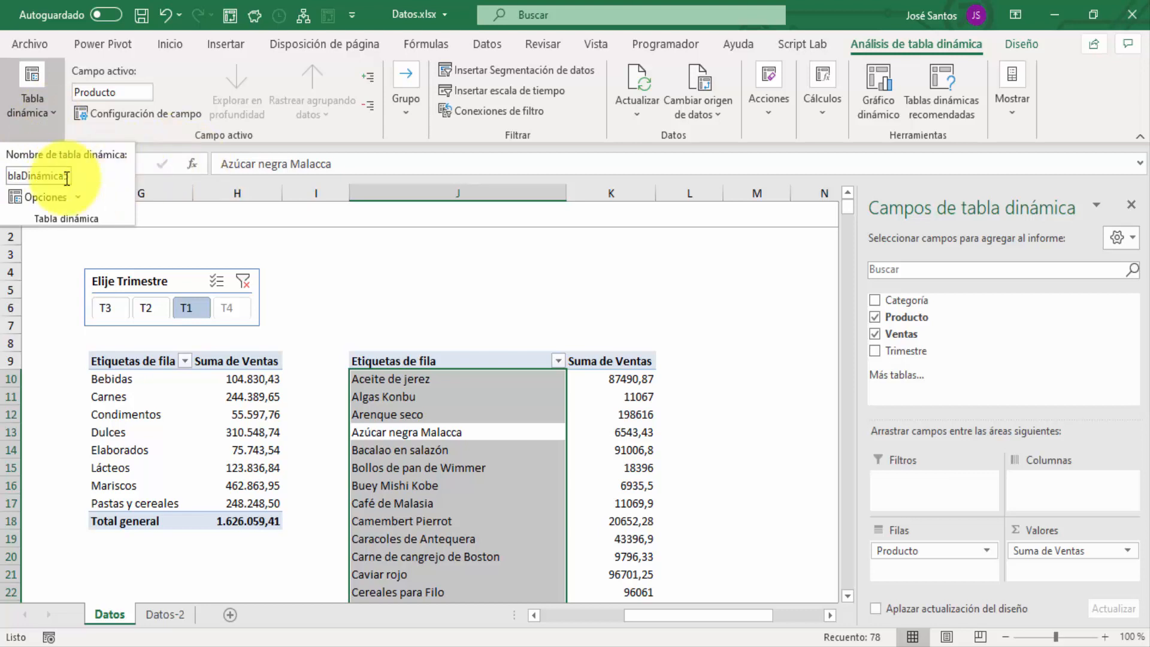
pyautogui.press('Return')
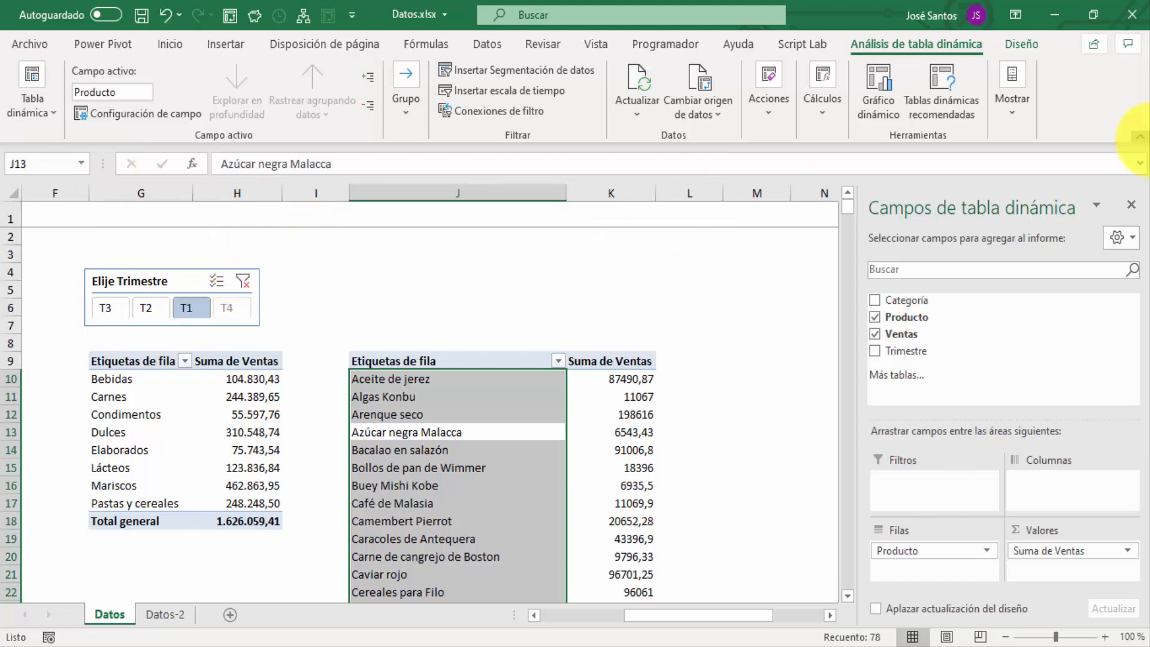
pyautogui.click(1131, 205)
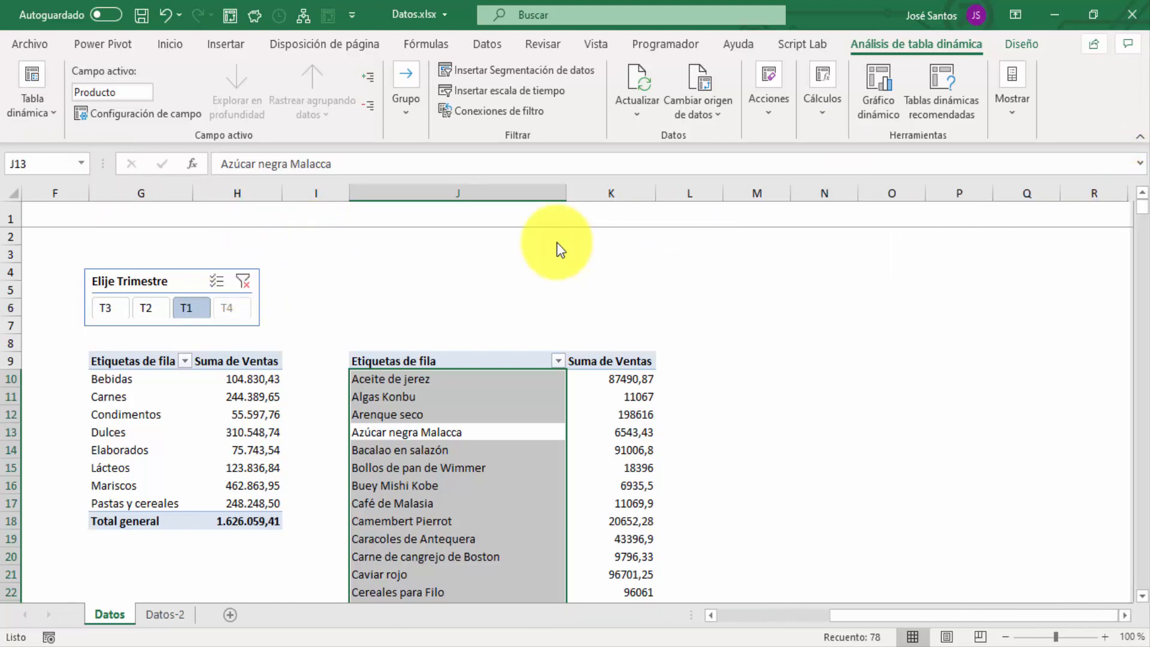
# Connect the Elije Trimestre slicer to TablaDinámica5 as well as TablaDinámica3 through its report connections.
pyautogui.click(204, 272)
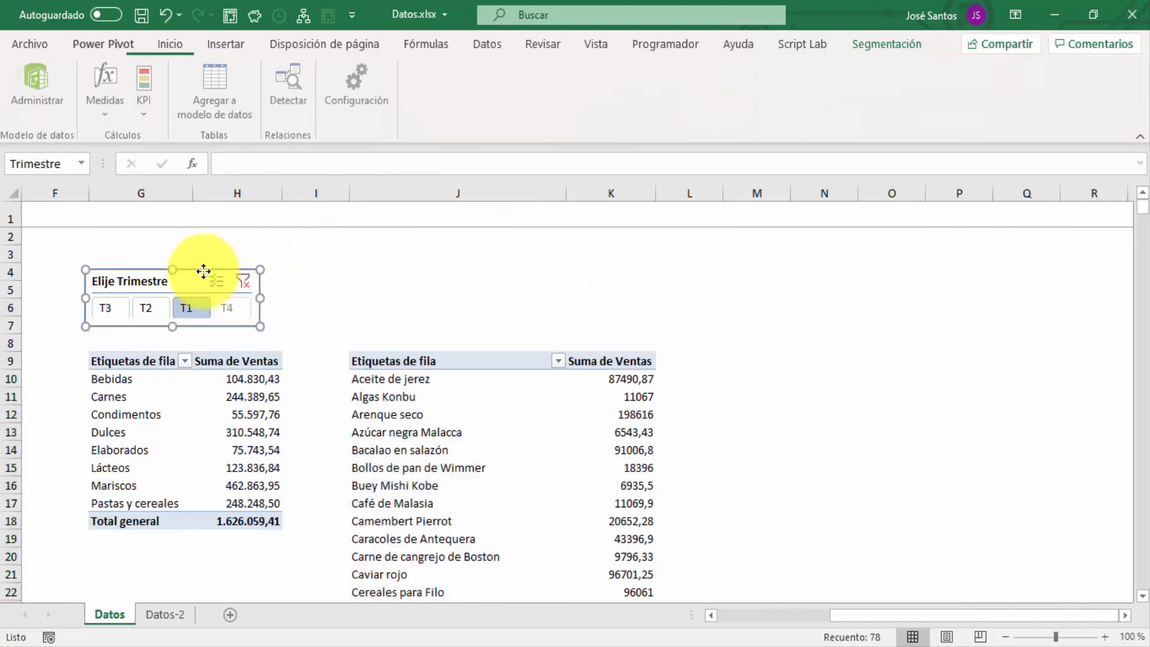
pyautogui.click(881, 45)
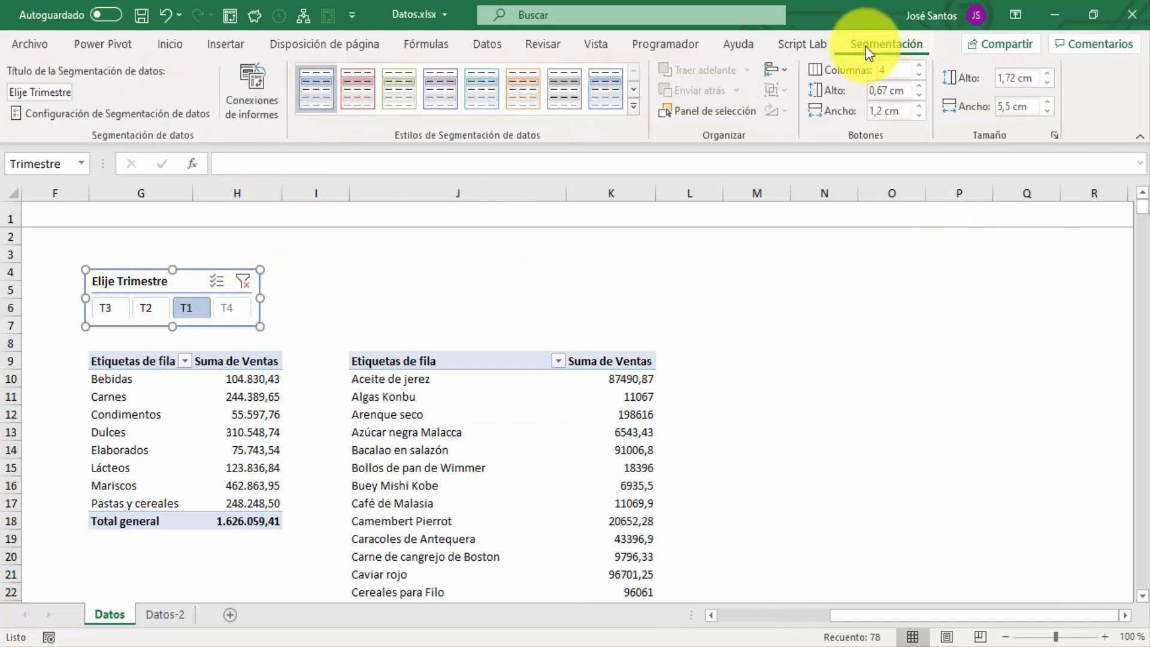
pyautogui.click(247, 110)
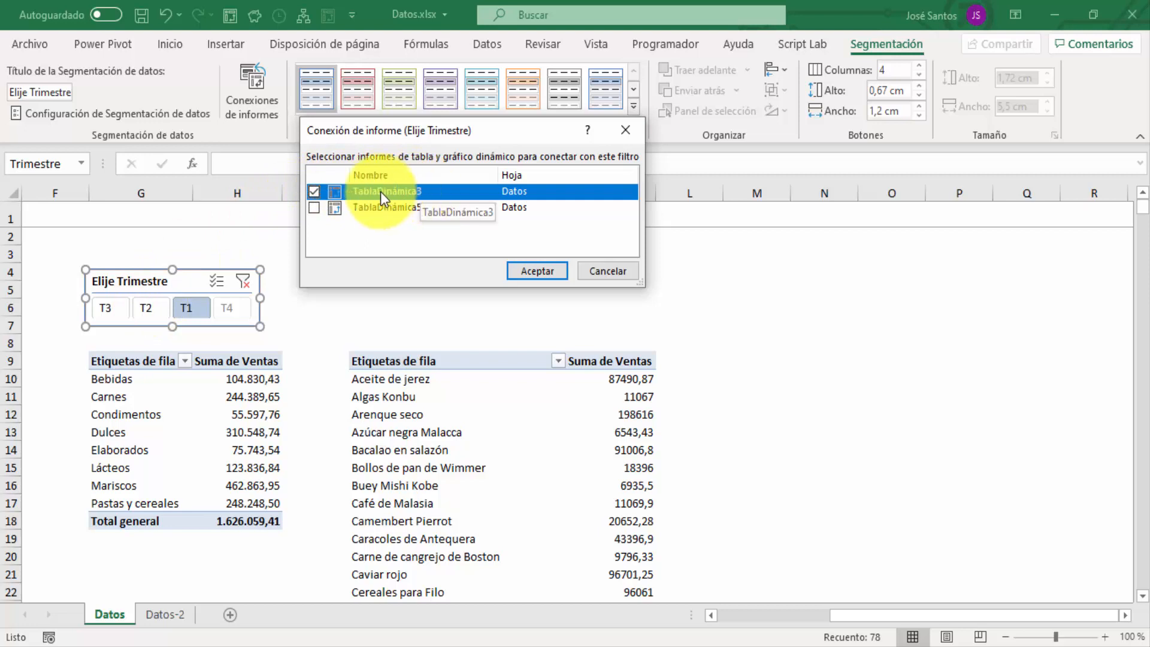
pyautogui.click(315, 207)
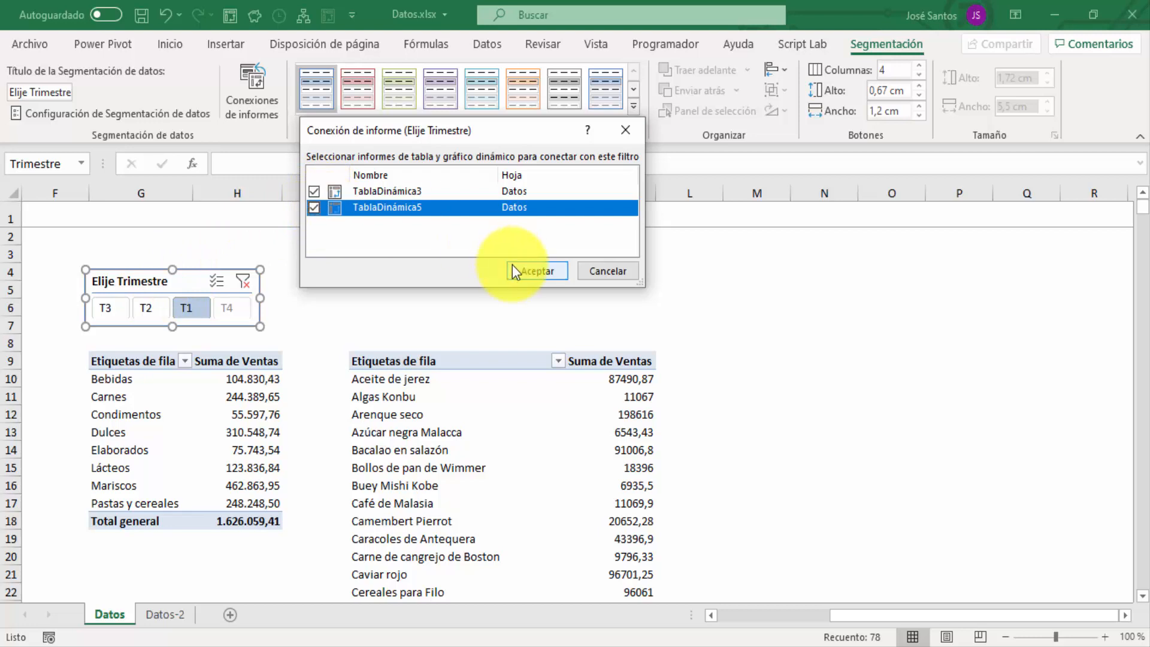
pyautogui.click(527, 271)
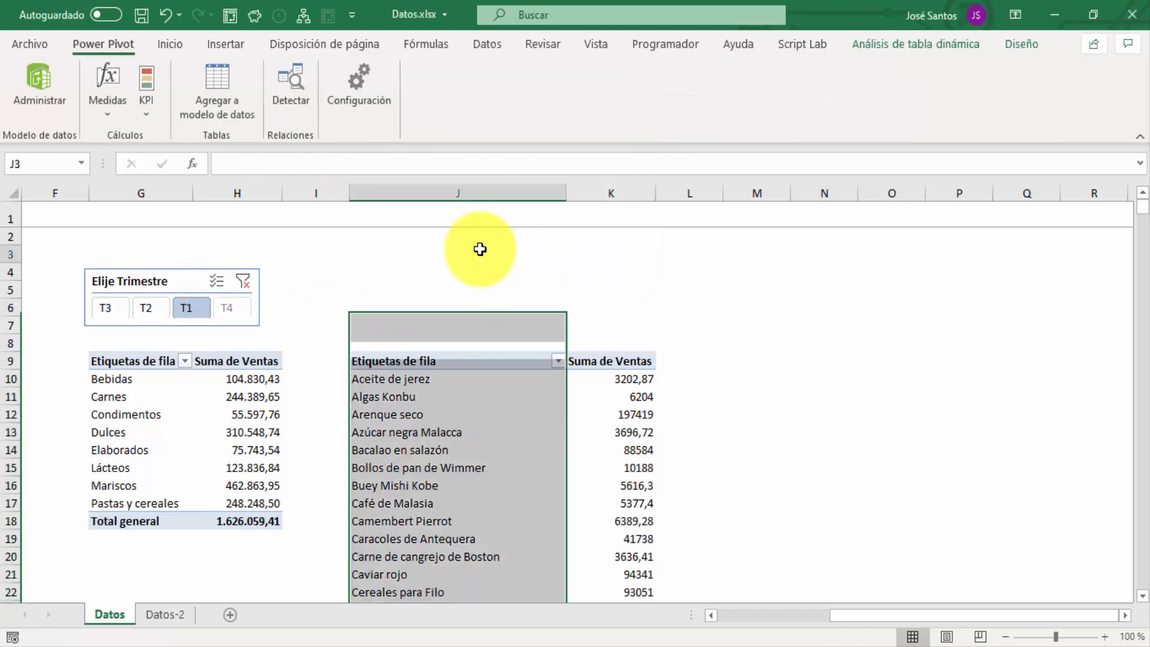
pyautogui.click(481, 250)
# Test the linked slicer on both pivot tables by filtering T3, T2, T1, T3 again, and finally T3 through T1 together.
pyautogui.click(105, 310)
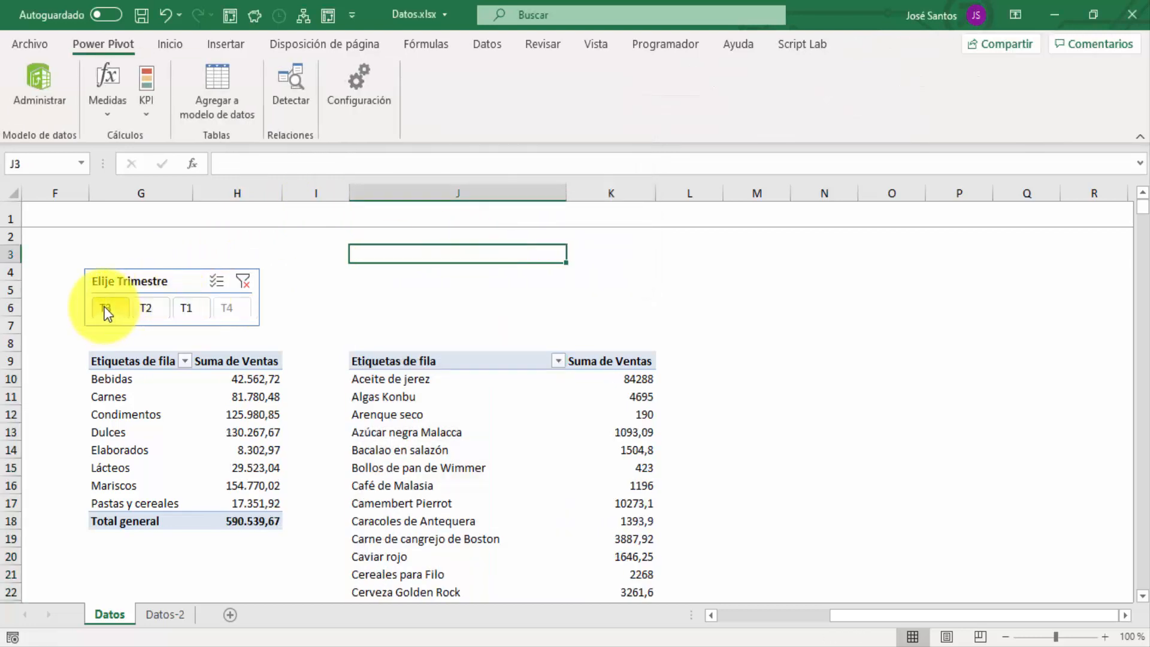
pyautogui.click(143, 309)
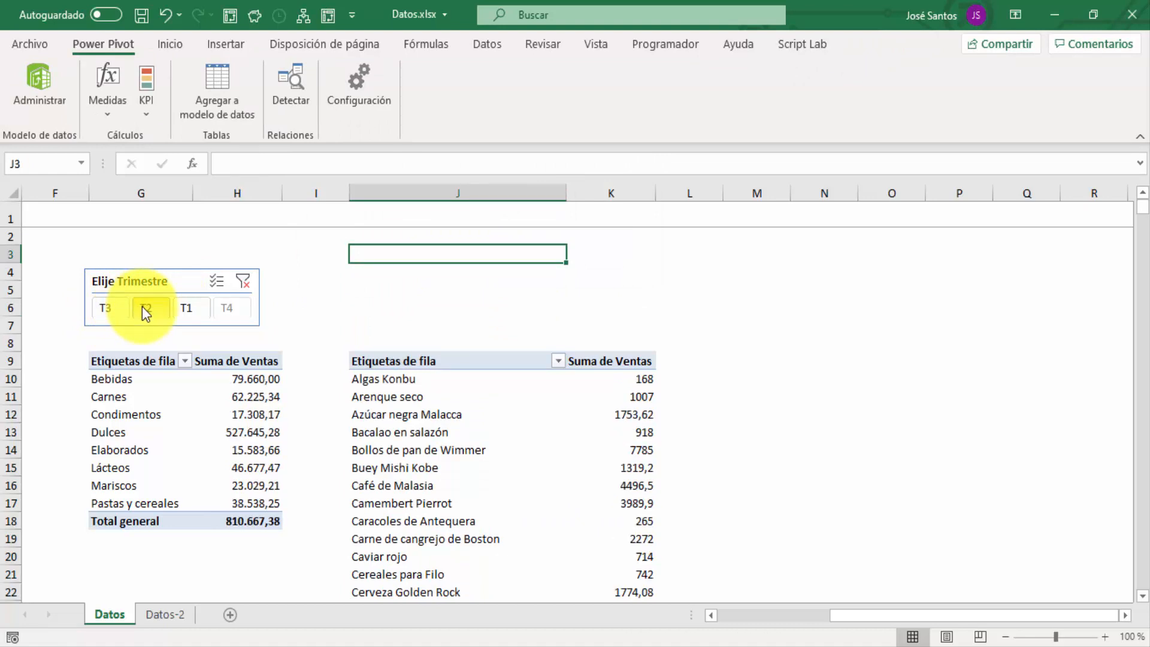
pyautogui.click(193, 307)
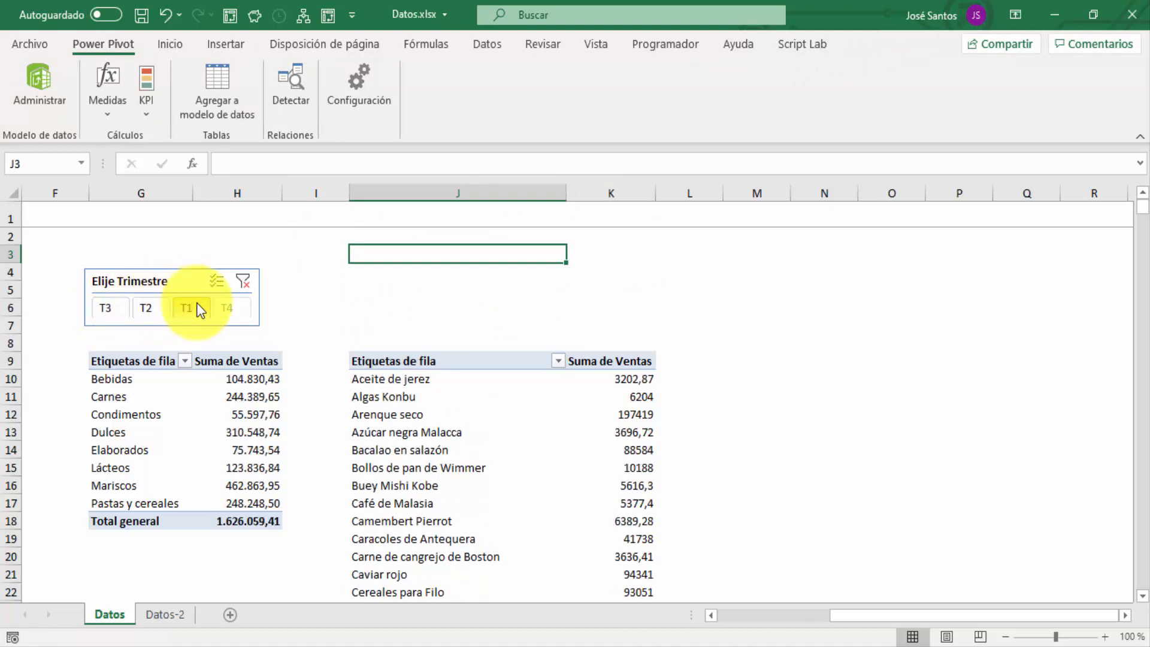
pyautogui.click(108, 308)
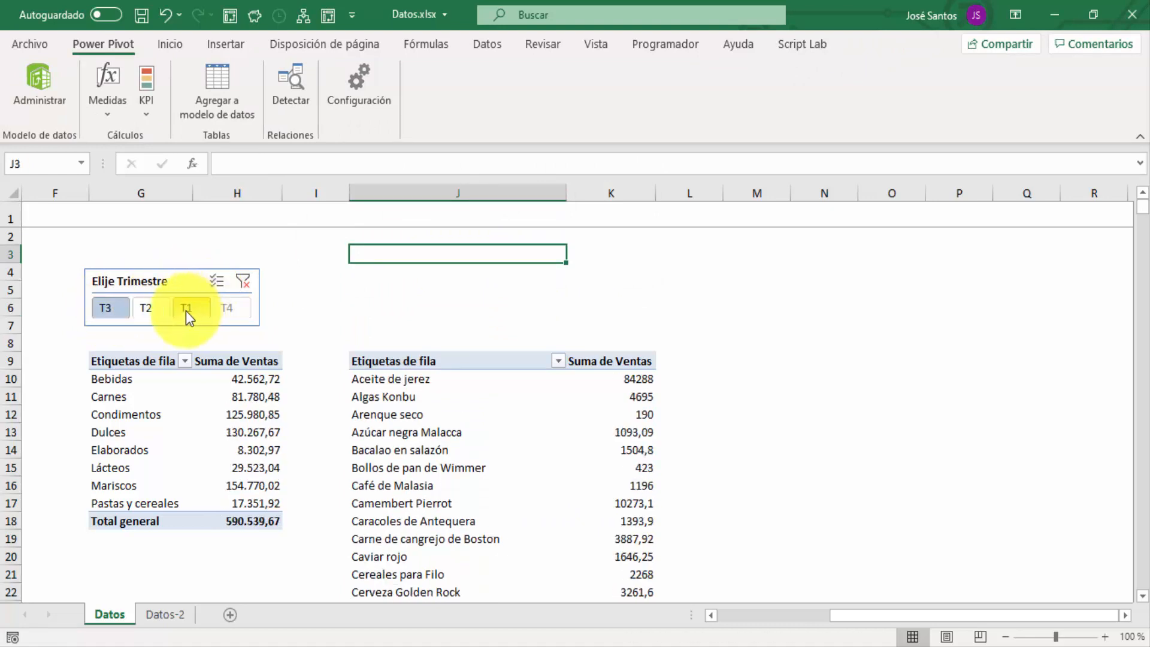
pyautogui.keyDown('shift'); pyautogui.click(186, 311); pyautogui.keyUp('shift')
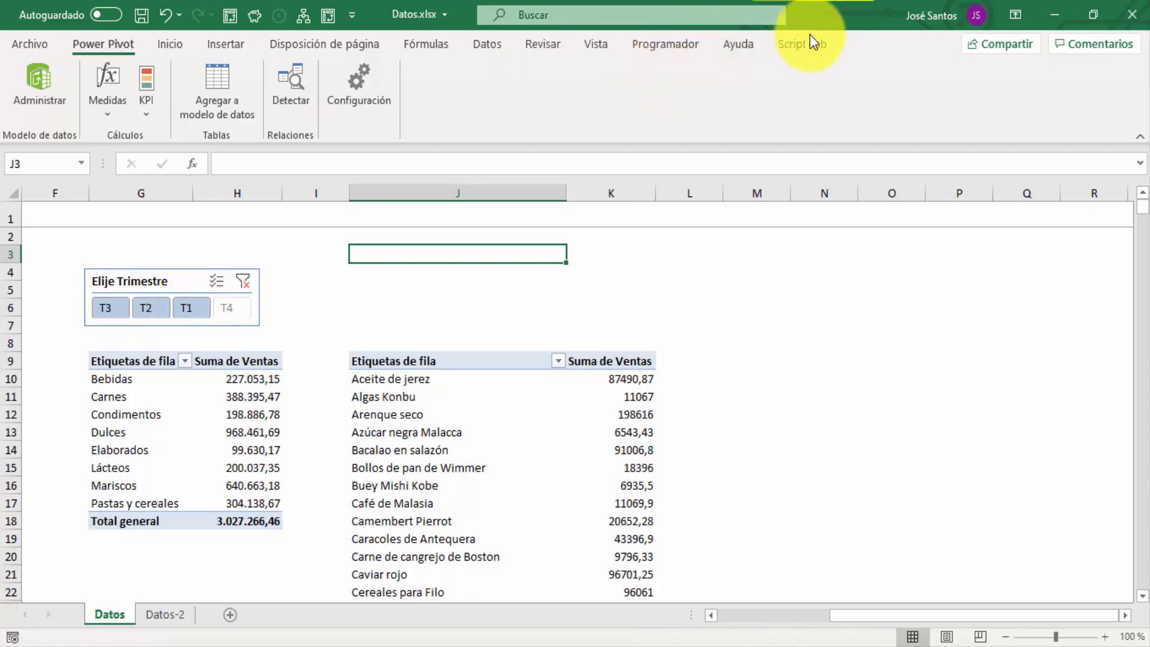
# Disconnect TablaDinámica3 from the Elije Trimestre slicer, leaving only TablaDinámica5 linked, and deselect the slicer.
pyautogui.click(200, 275)
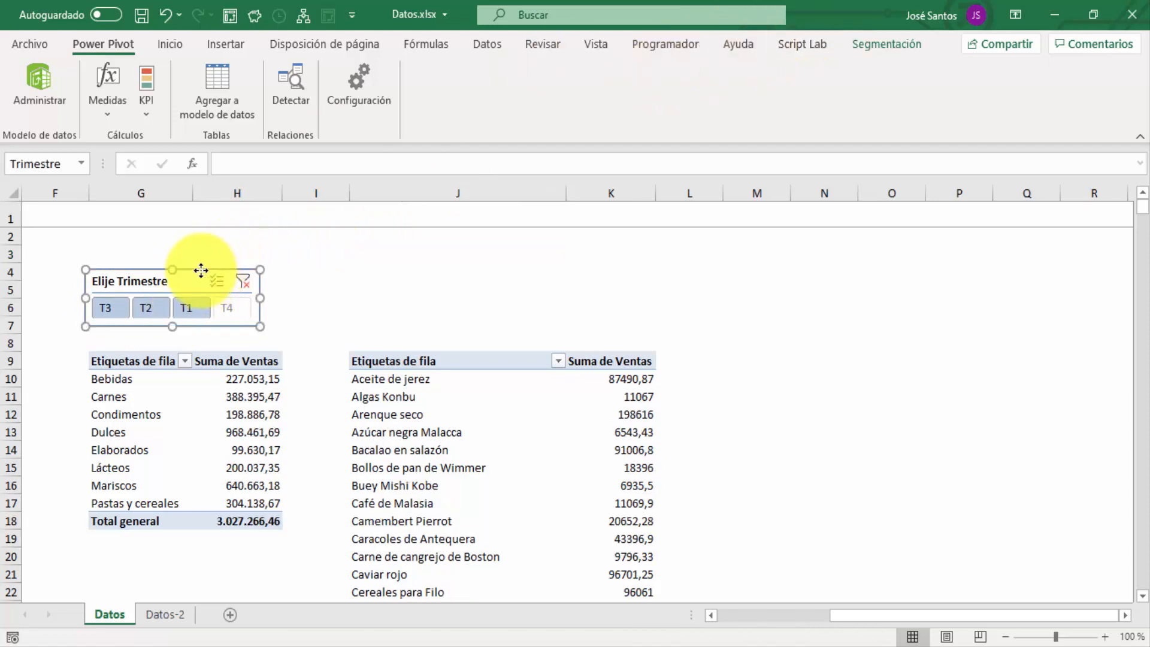
pyautogui.click(876, 39)
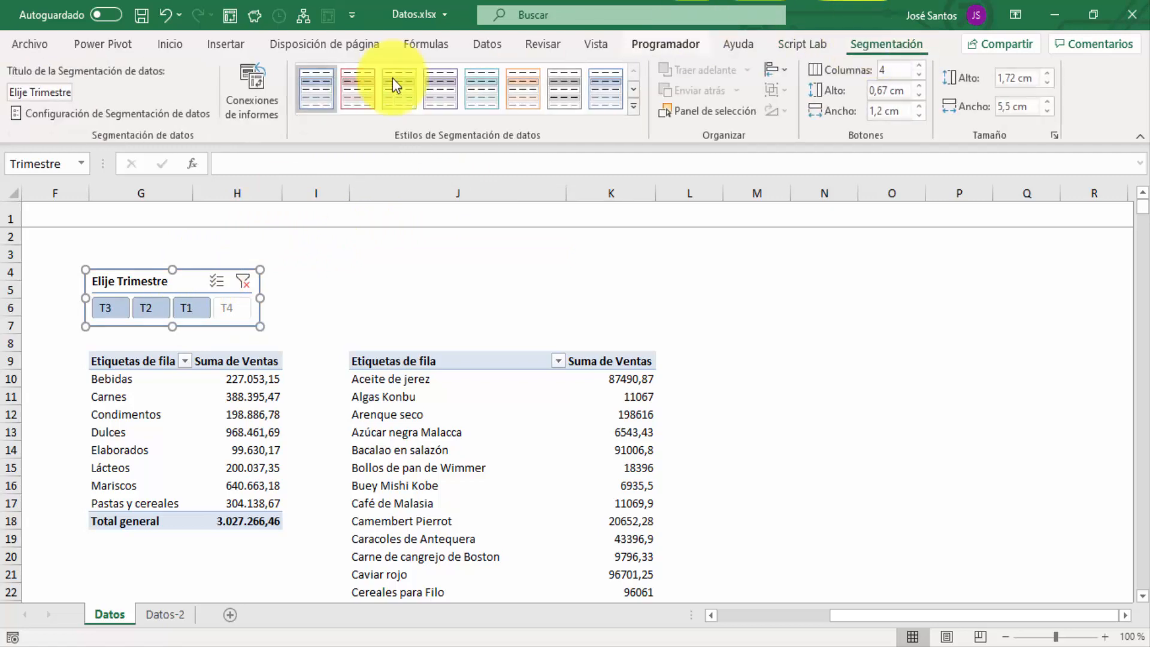
pyautogui.click(254, 110)
pyautogui.click(314, 191)
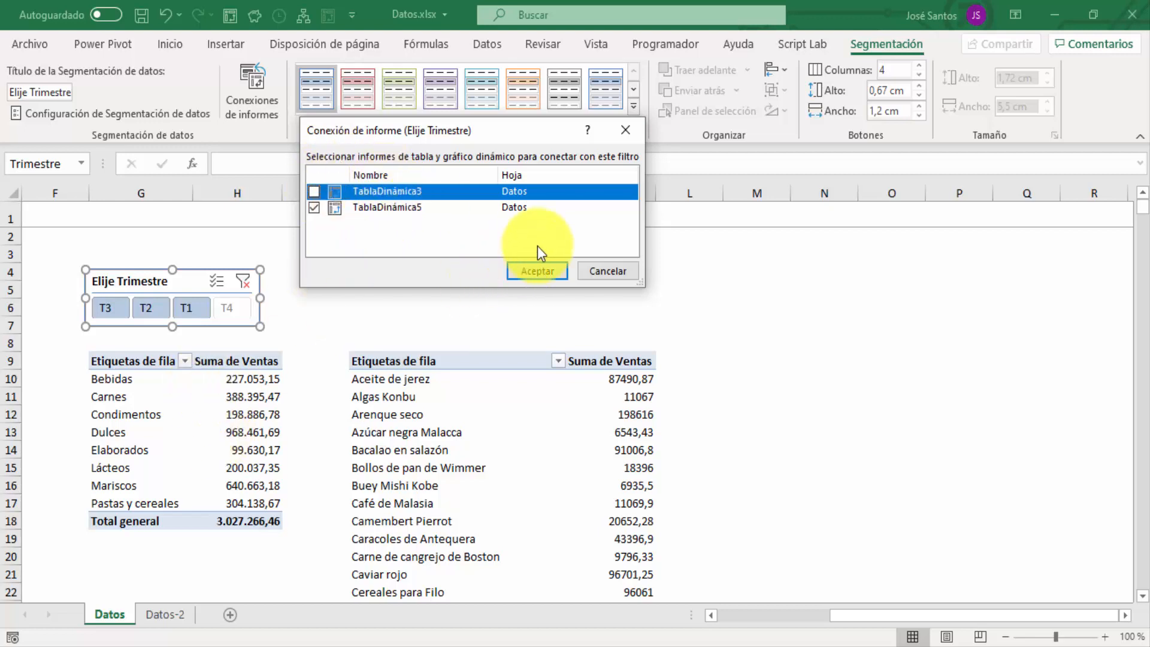
pyautogui.click(542, 267)
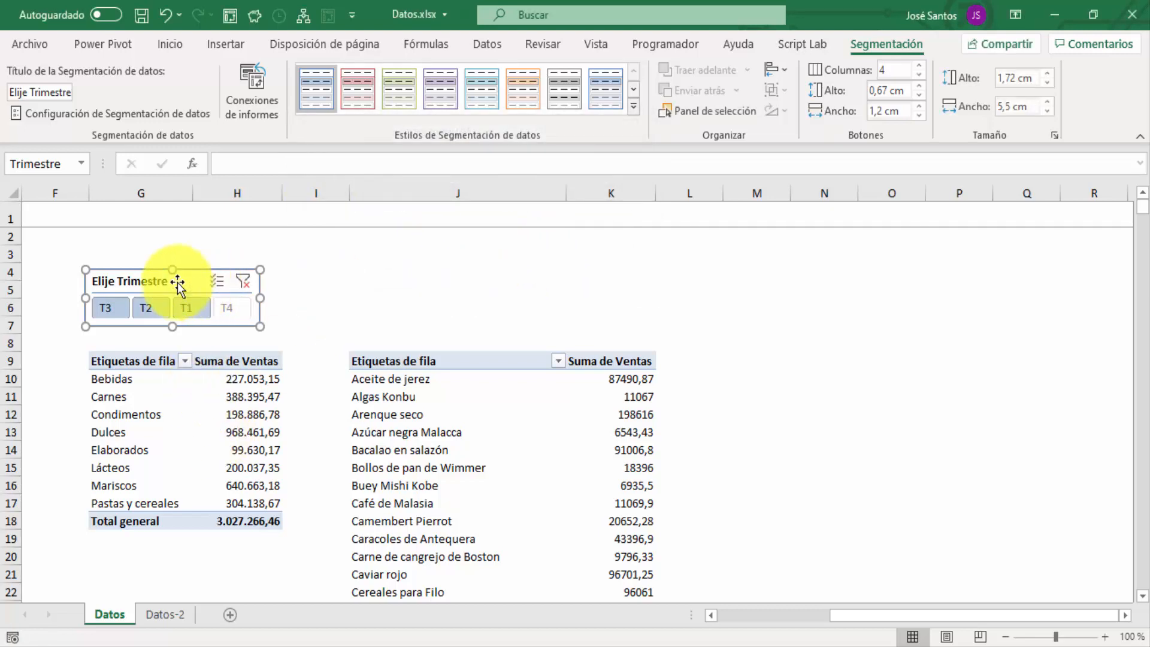
pyautogui.click(351, 253)
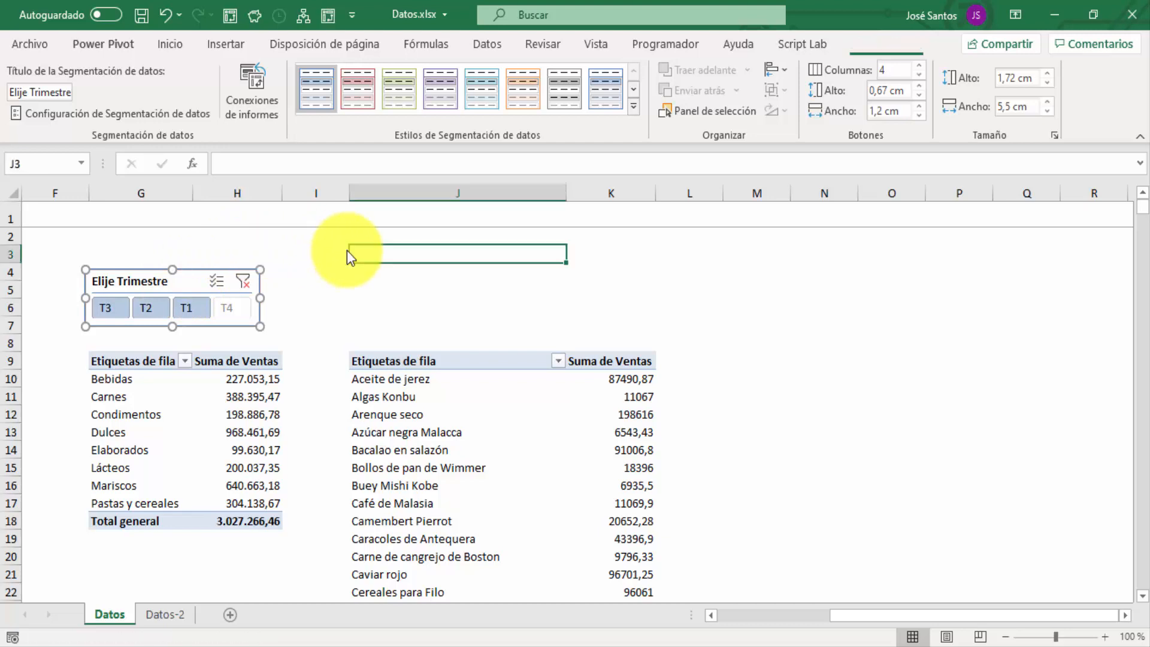
# Filter with the slicer by T3, T2 and T1 to compare how the two pivot tables respond.
pyautogui.click(113, 309)
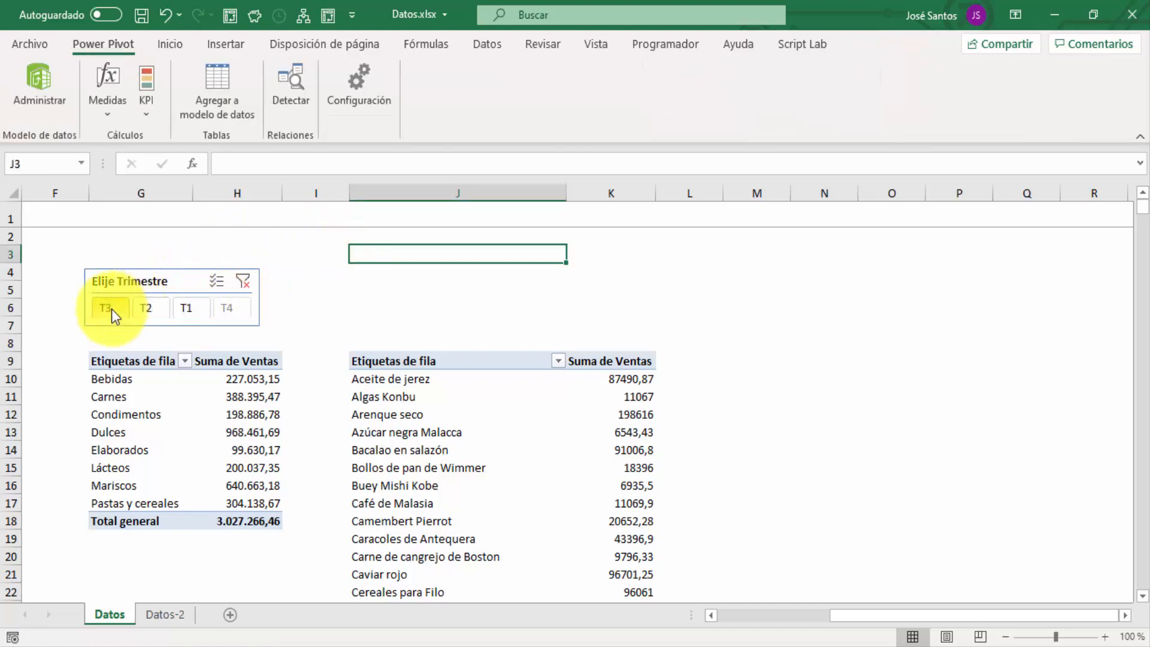
pyautogui.click(146, 311)
pyautogui.click(189, 305)
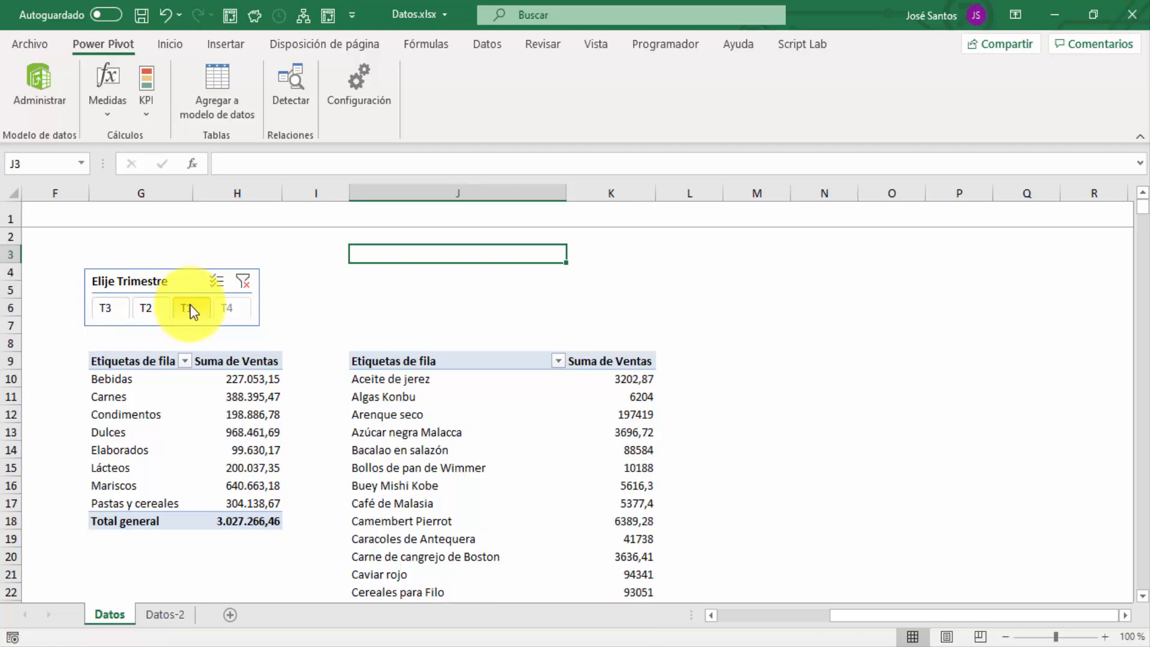
# Reconnect TablaDinámica3 to the Elije Trimestre slicer so that it controls both pivot tables.
pyautogui.click(162, 276)
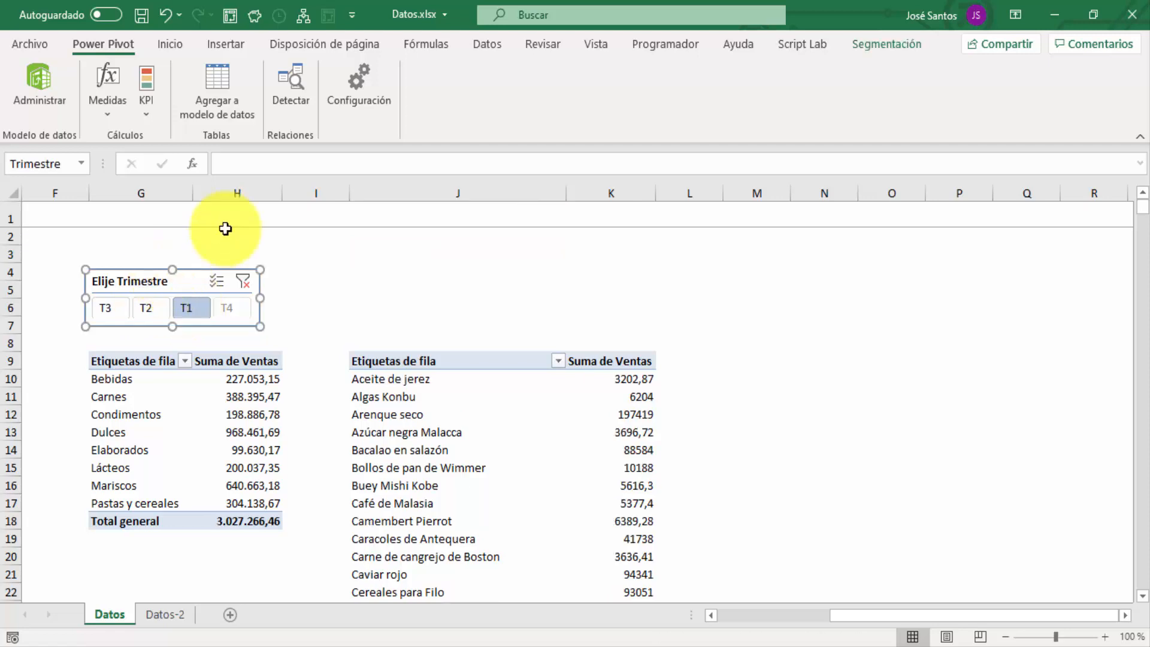
pyautogui.click(877, 40)
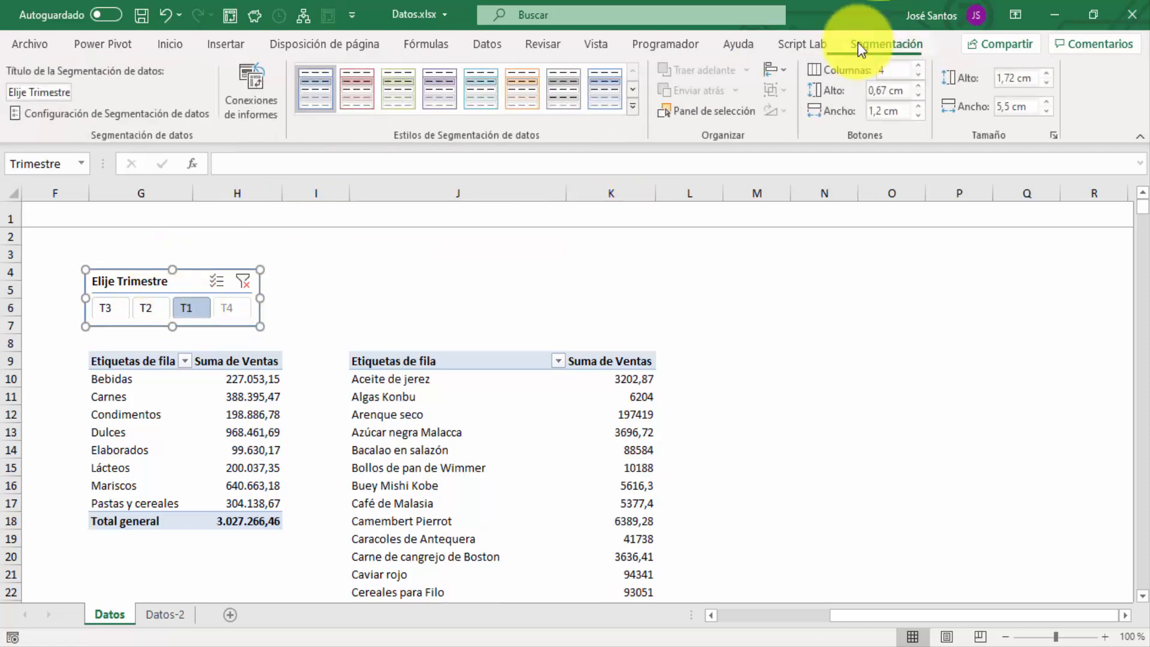
pyautogui.click(258, 101)
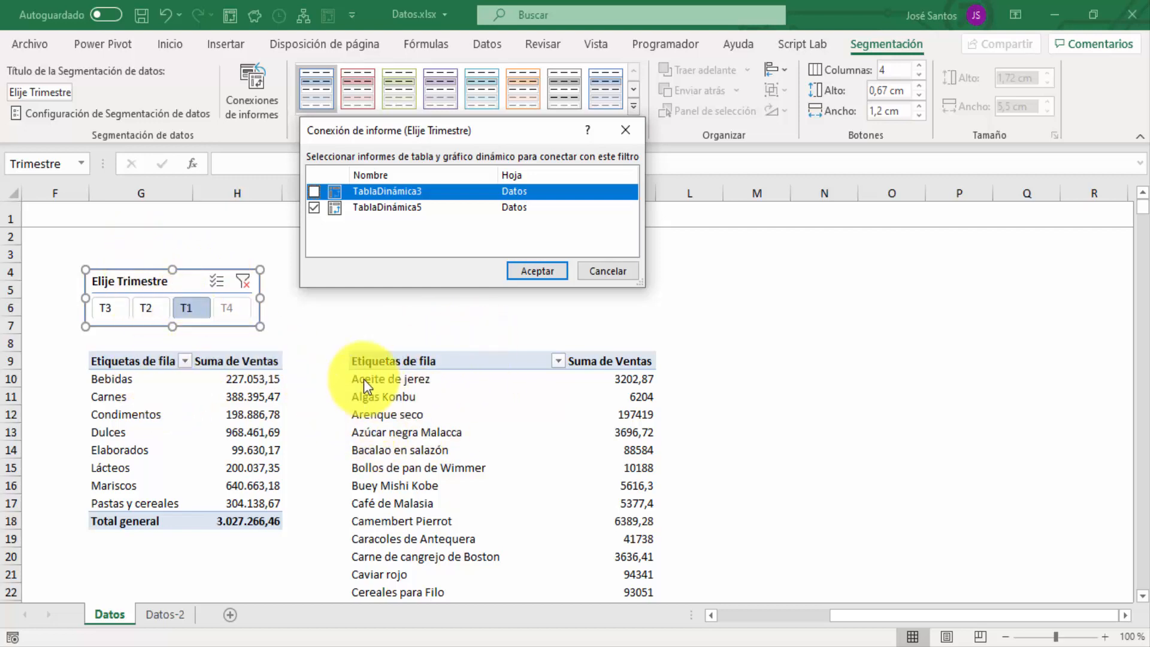
pyautogui.click(314, 193)
pyautogui.click(515, 270)
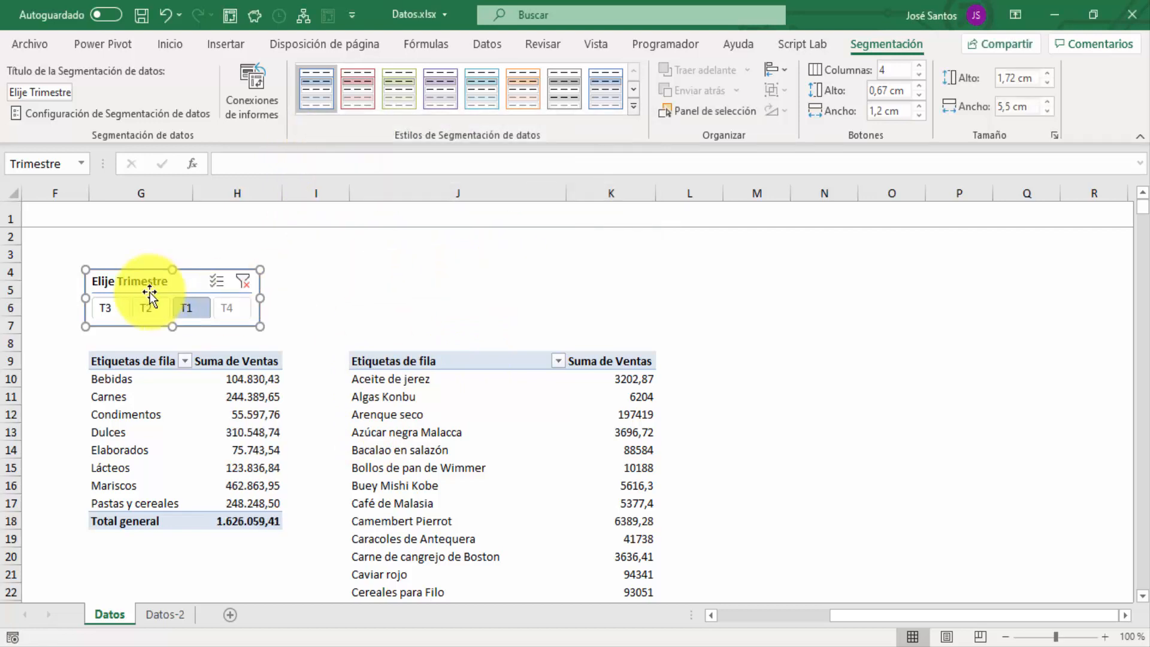
# Filter both pivot tables by quarters T3 and T2 together with the slicer and deselect it.
pyautogui.click(111, 308)
pyautogui.keyDown('ctrl'); pyautogui.click(152, 306); pyautogui.keyUp('ctrl')
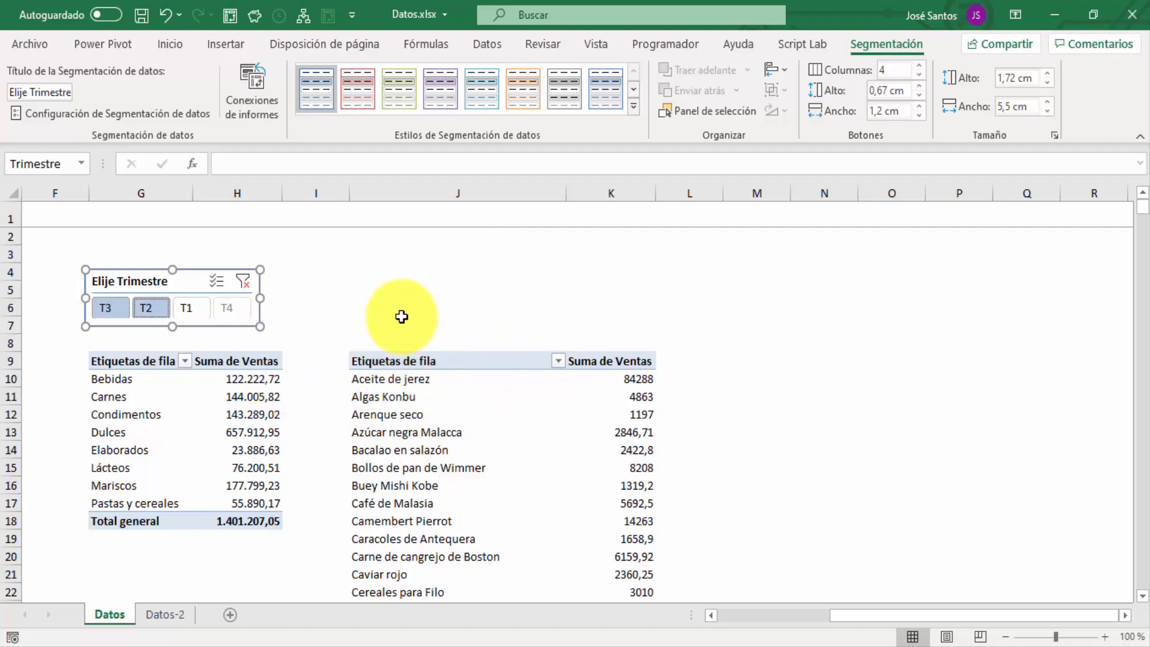
pyautogui.click(380, 245)
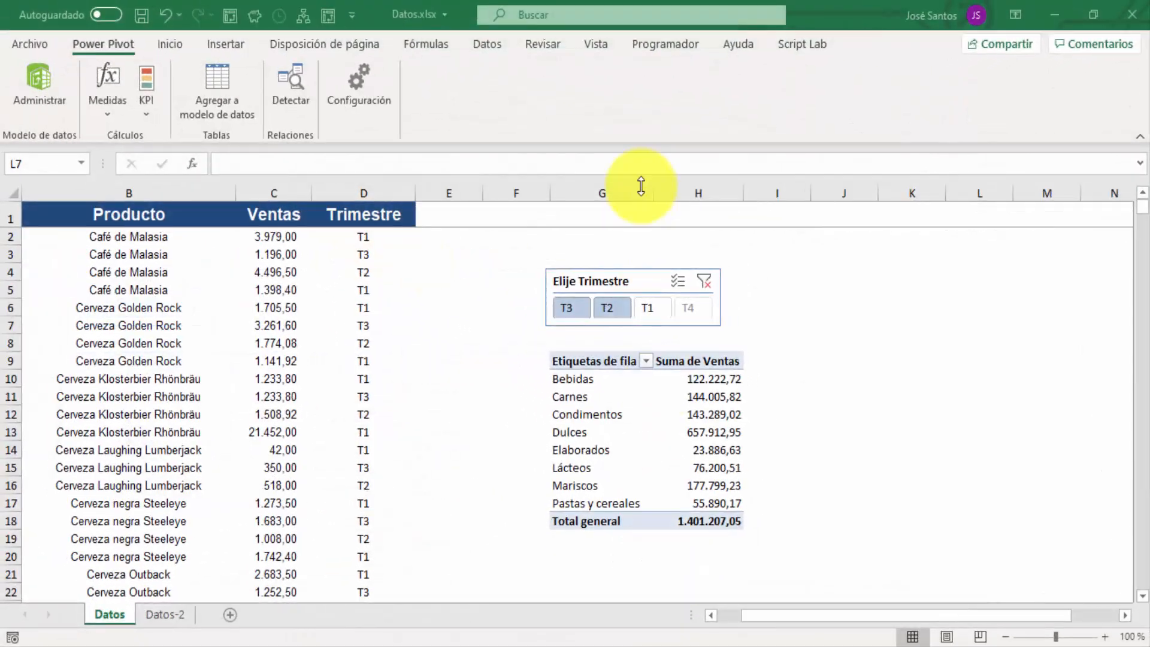
# Review the formatting options for the Elije Trimestre slicer and the design options for the pivot table beneath it.
pyautogui.click(643, 274)
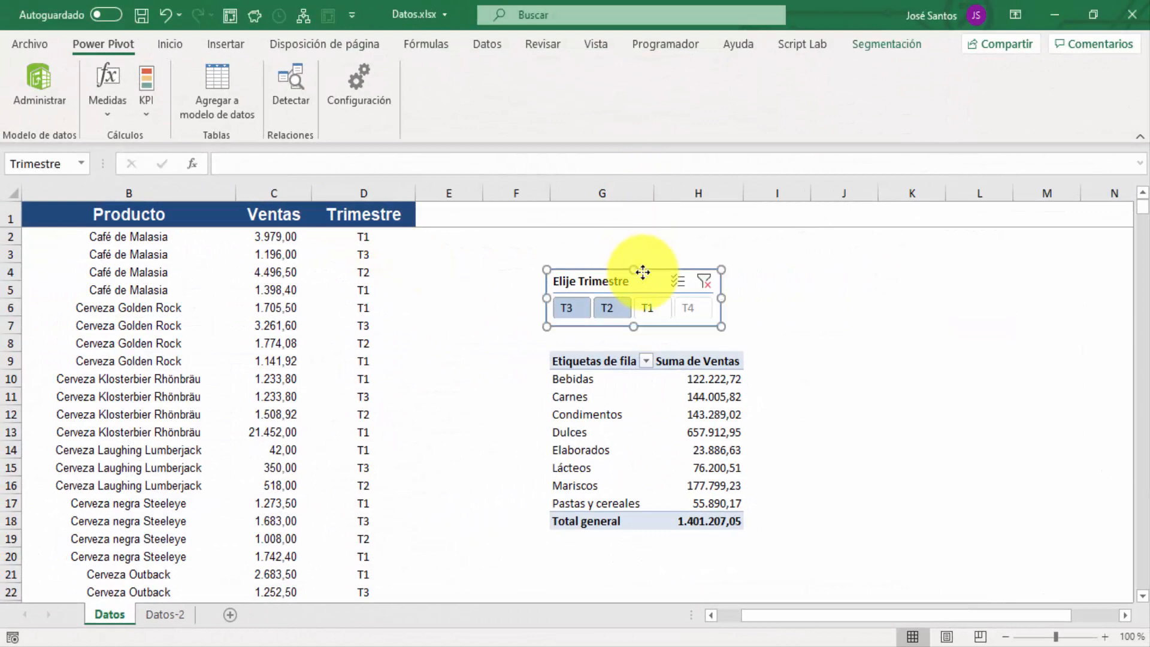
pyautogui.click(873, 46)
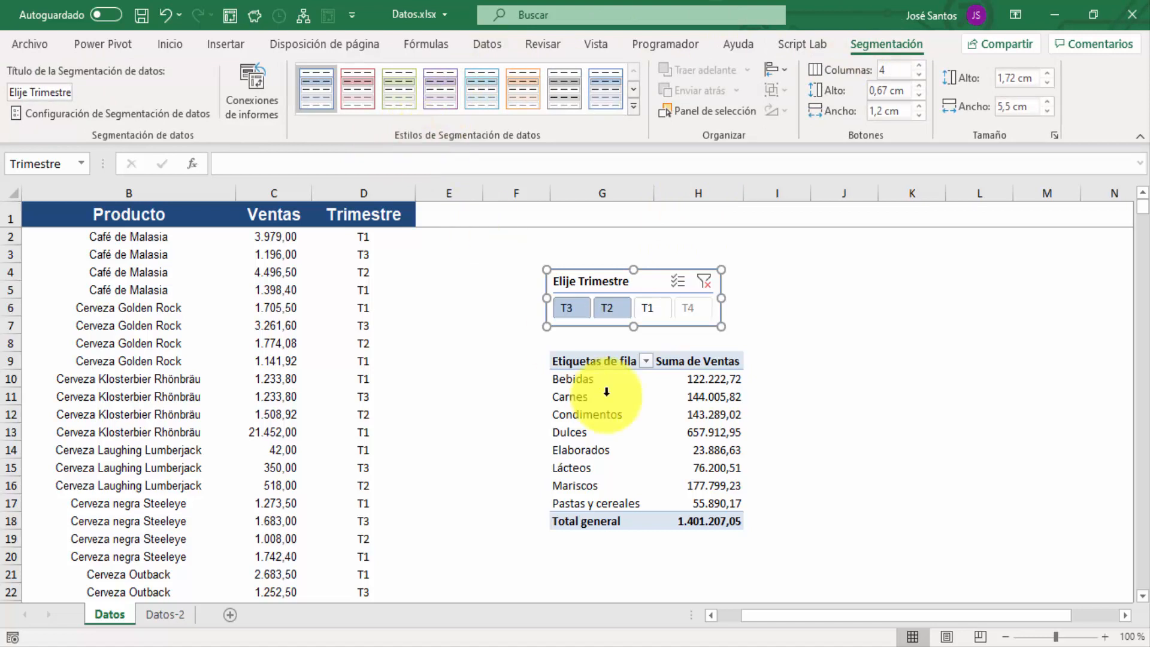
pyautogui.click(631, 415)
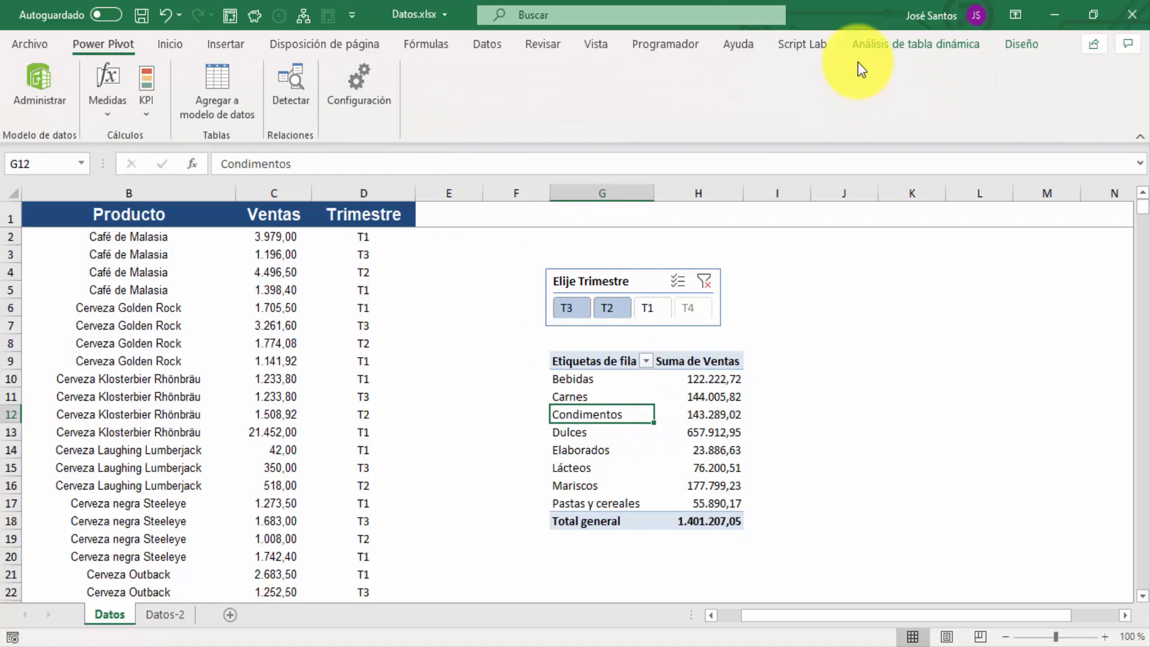
pyautogui.click(1016, 45)
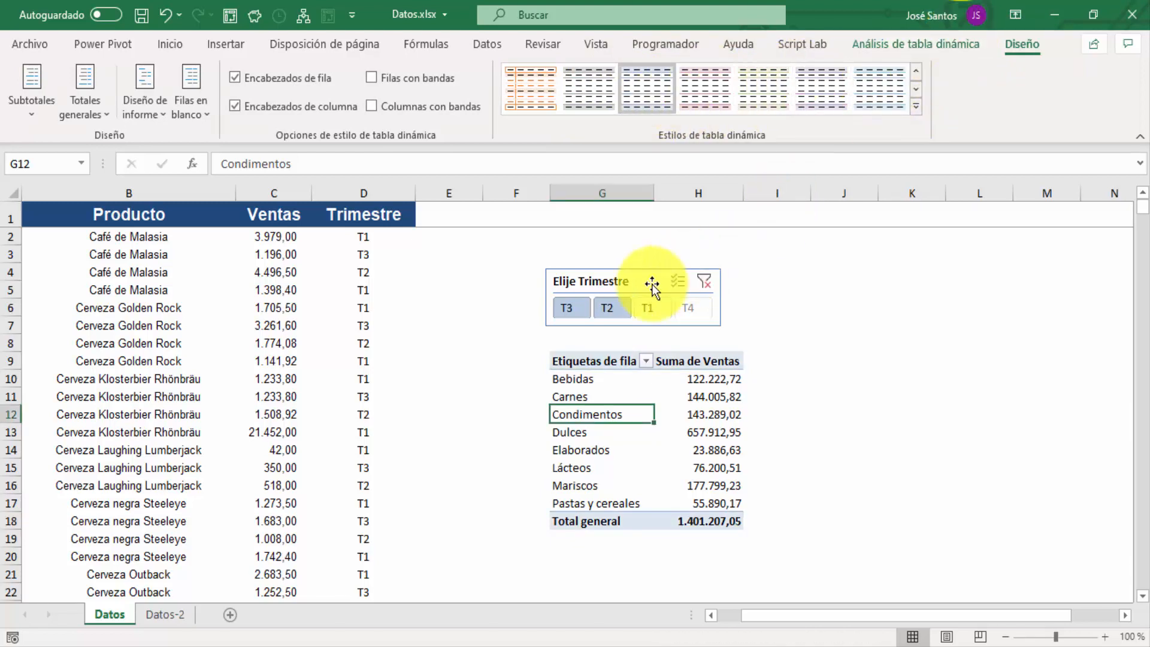
# Apply the dark turquoise style to the Elije Trimestre slicer after trying the light grey one.
pyautogui.click(641, 269)
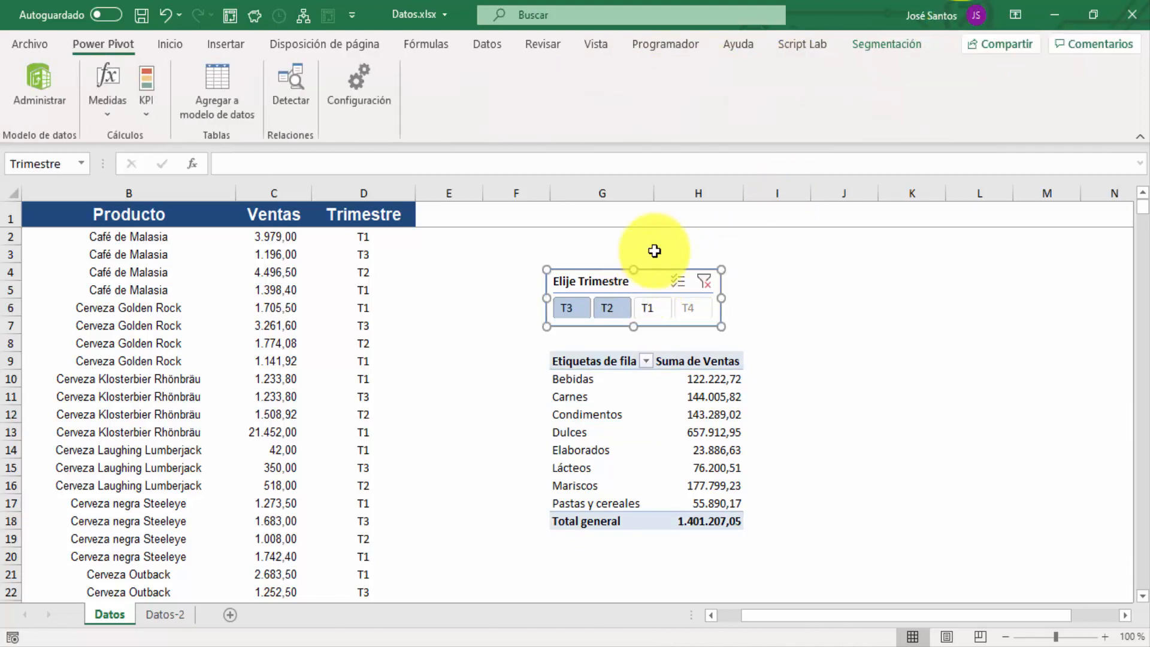
pyautogui.click(893, 44)
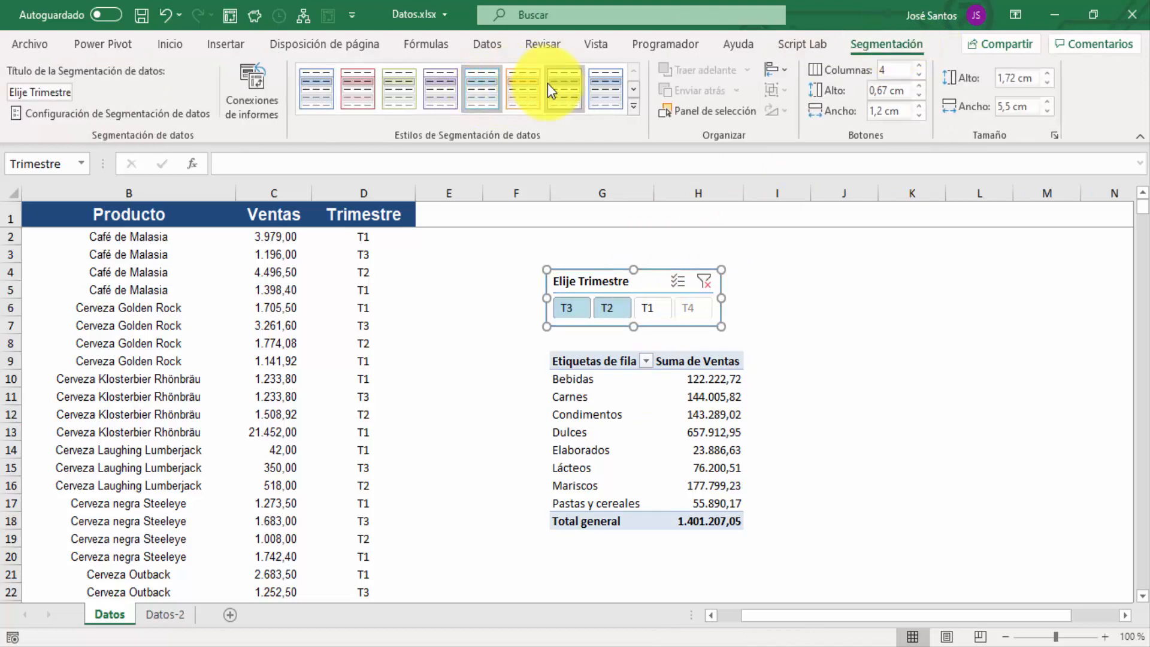
pyautogui.click(564, 85)
pyautogui.click(632, 87)
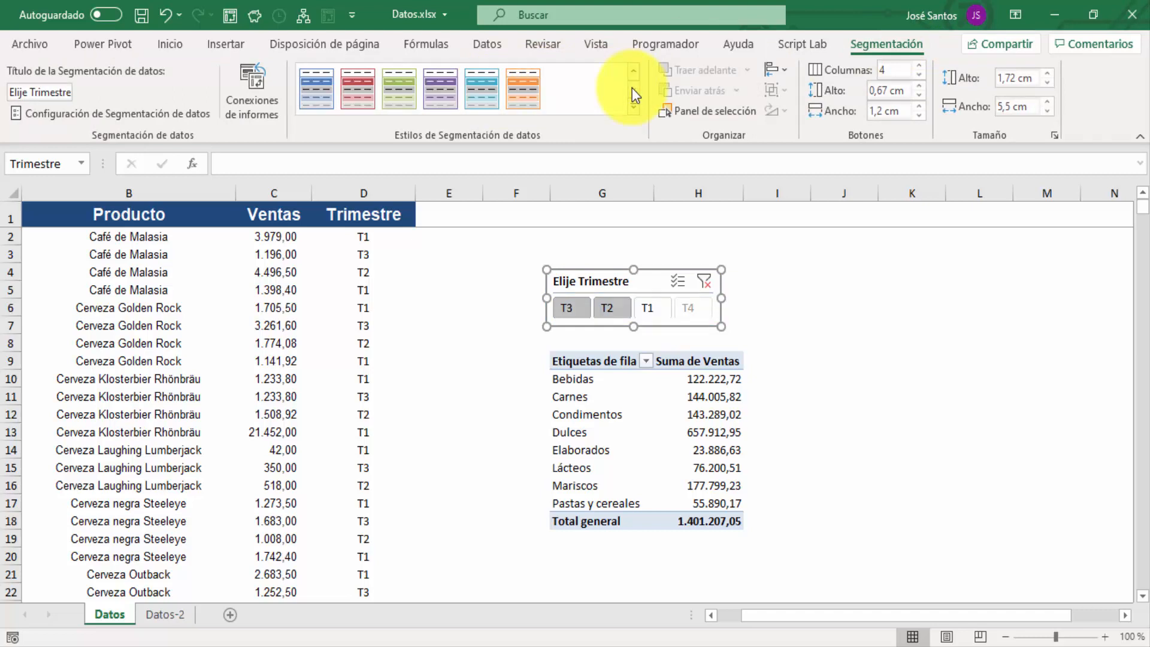
pyautogui.click(484, 92)
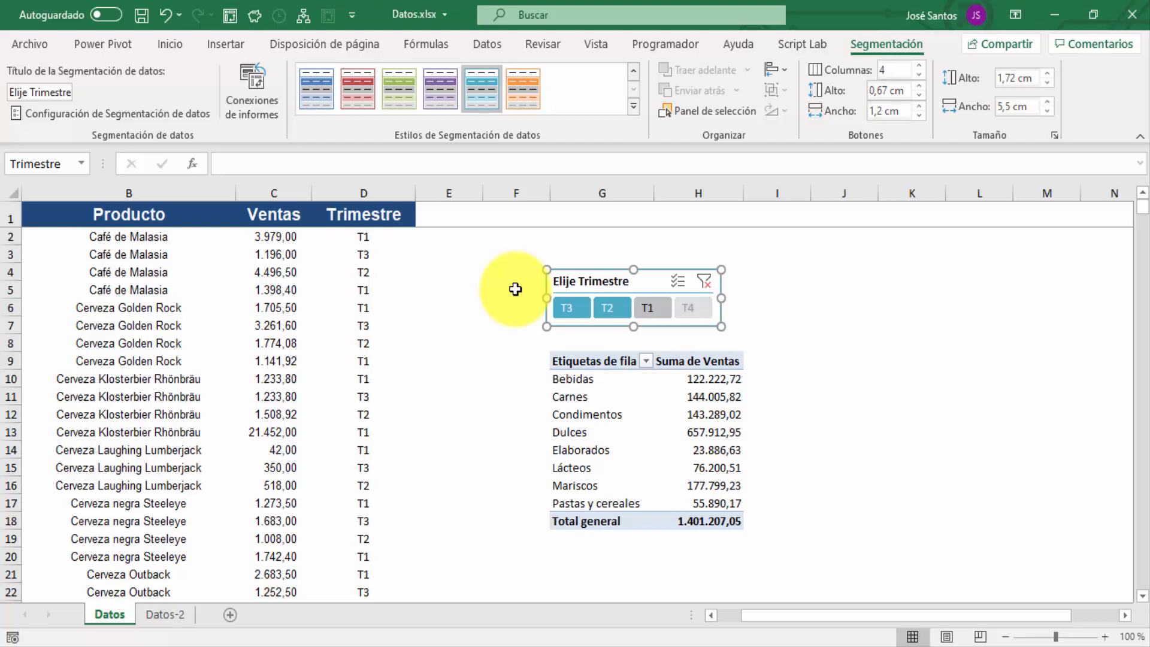
# Start a new slicer style and look through its list of slicer elements and their font formatting options.
pyautogui.click(634, 109)
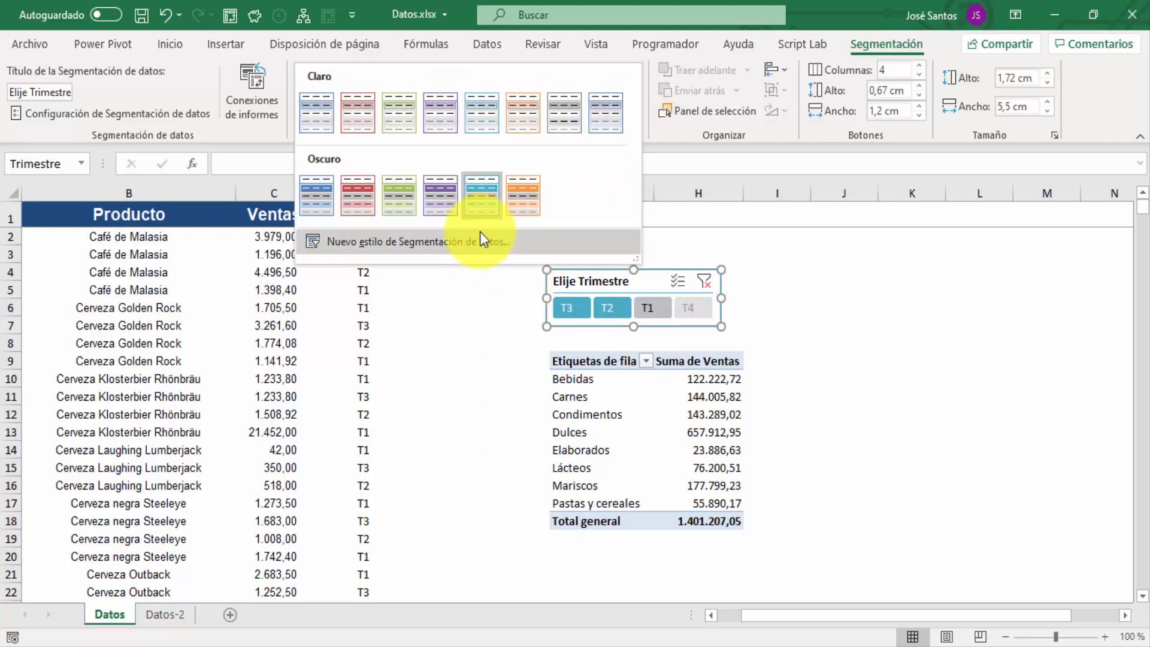
pyautogui.click(394, 244)
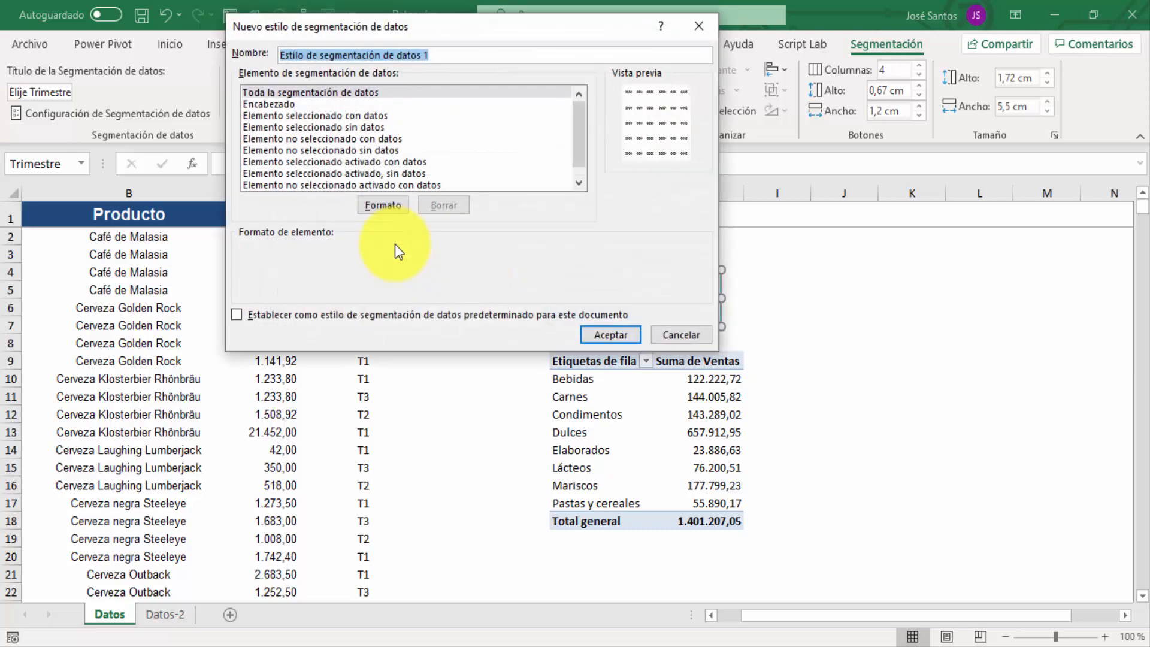
pyautogui.moveTo(457, 37); pyautogui.dragTo(442, 173)
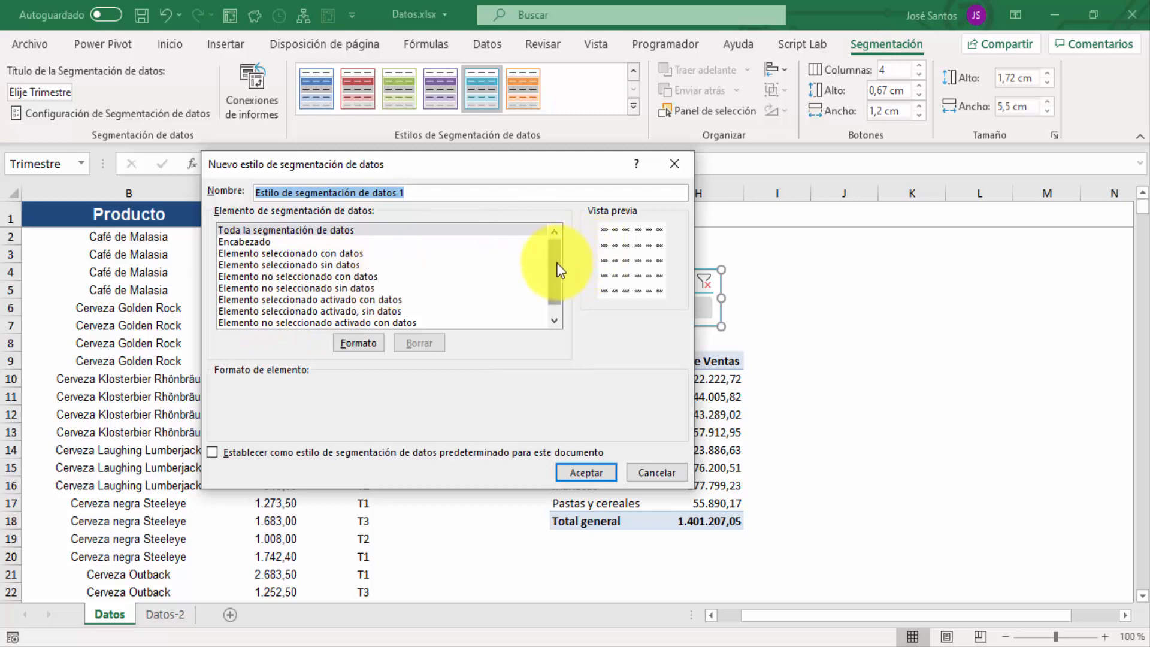
pyautogui.moveTo(556, 264); pyautogui.dragTo(555, 310)
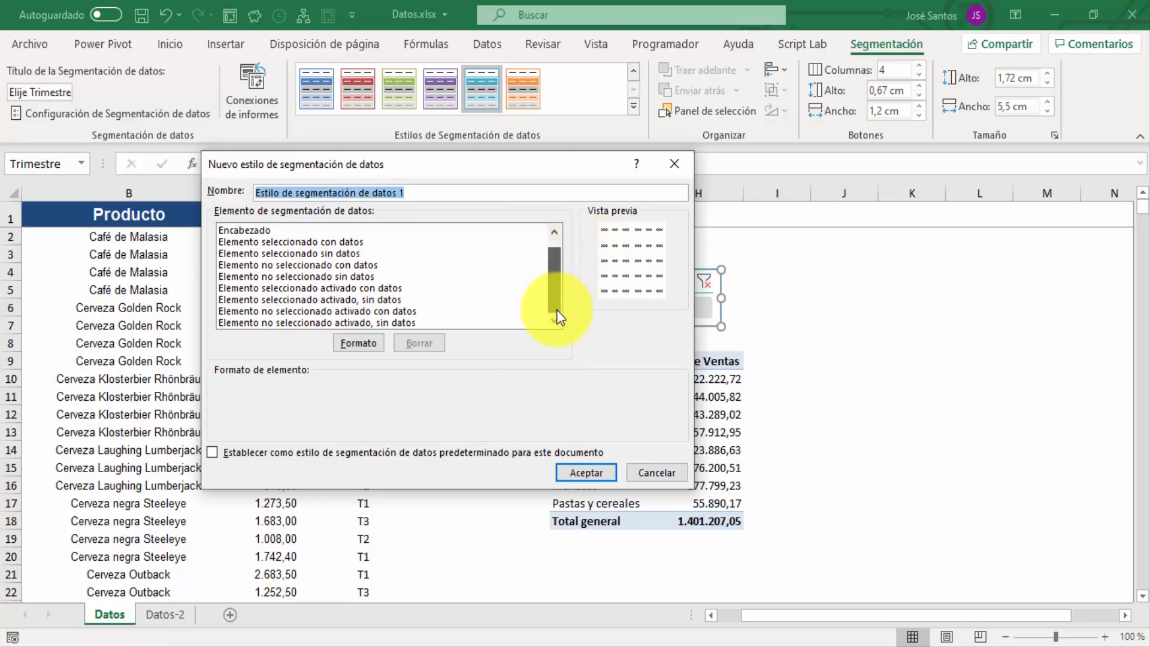
pyautogui.click(370, 339)
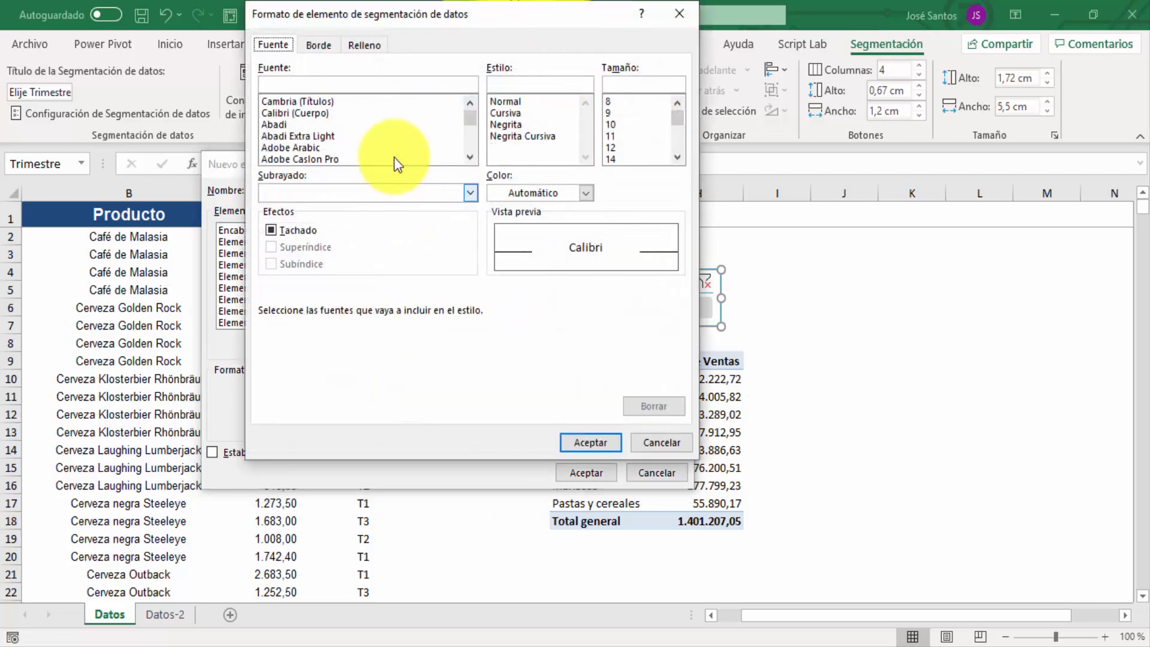
pyautogui.press('Escape')
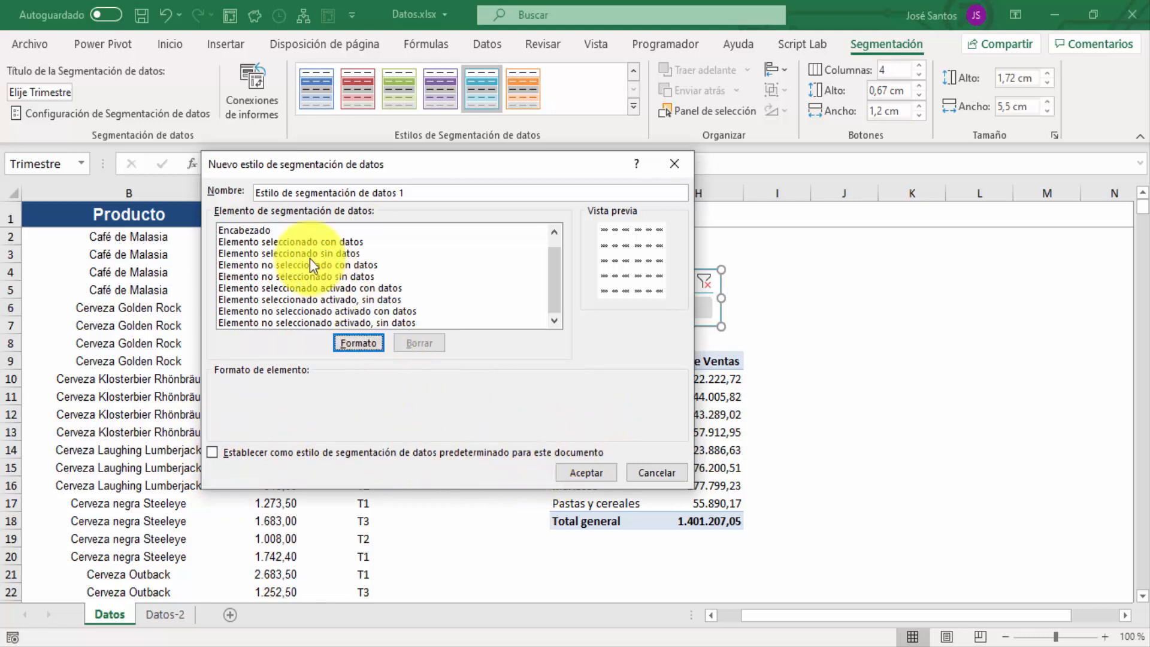
# Give the Encabezado element of the new slicer style a blue background fill.
pyautogui.click(256, 231)
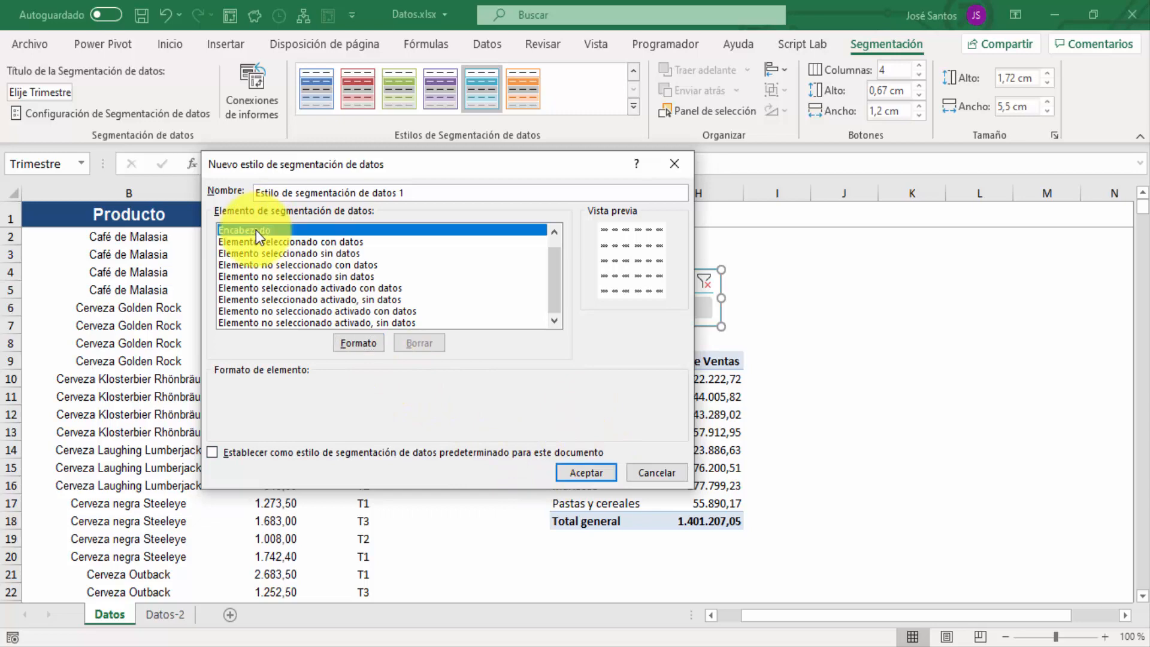
pyautogui.click(356, 346)
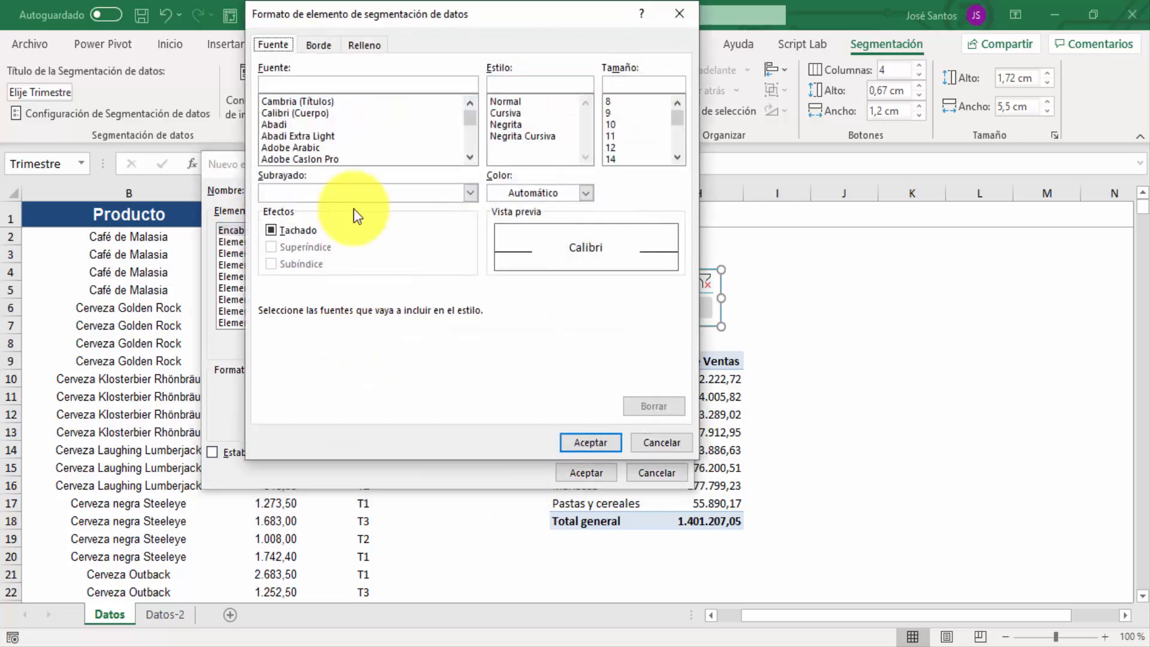
pyautogui.click(365, 45)
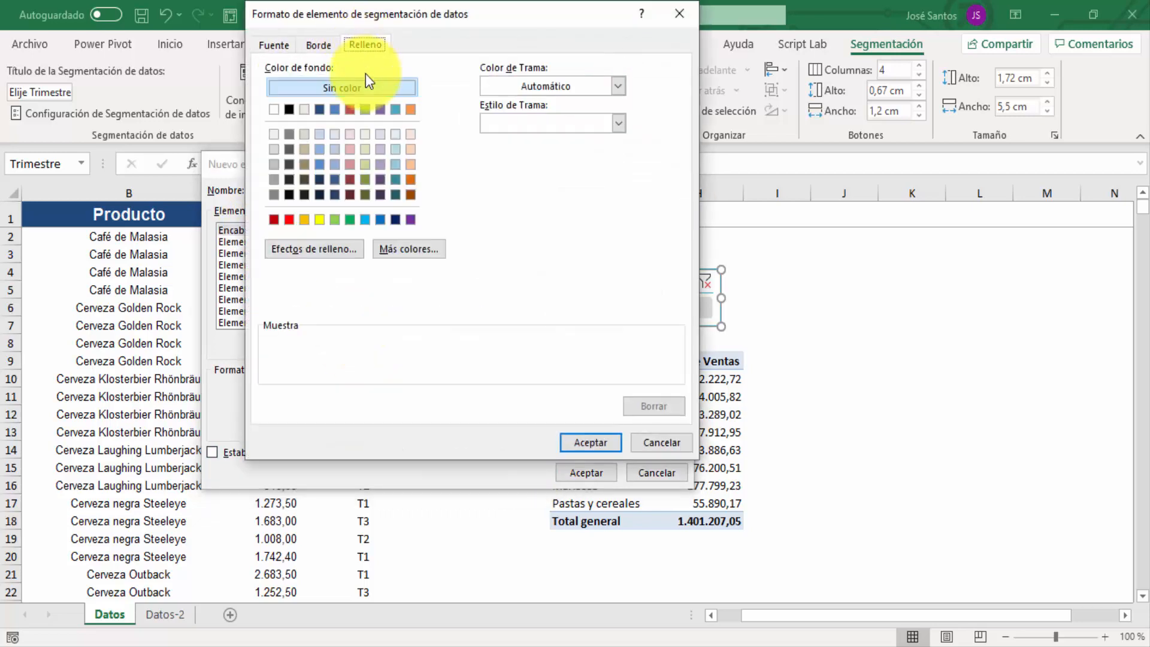
pyautogui.click(335, 110)
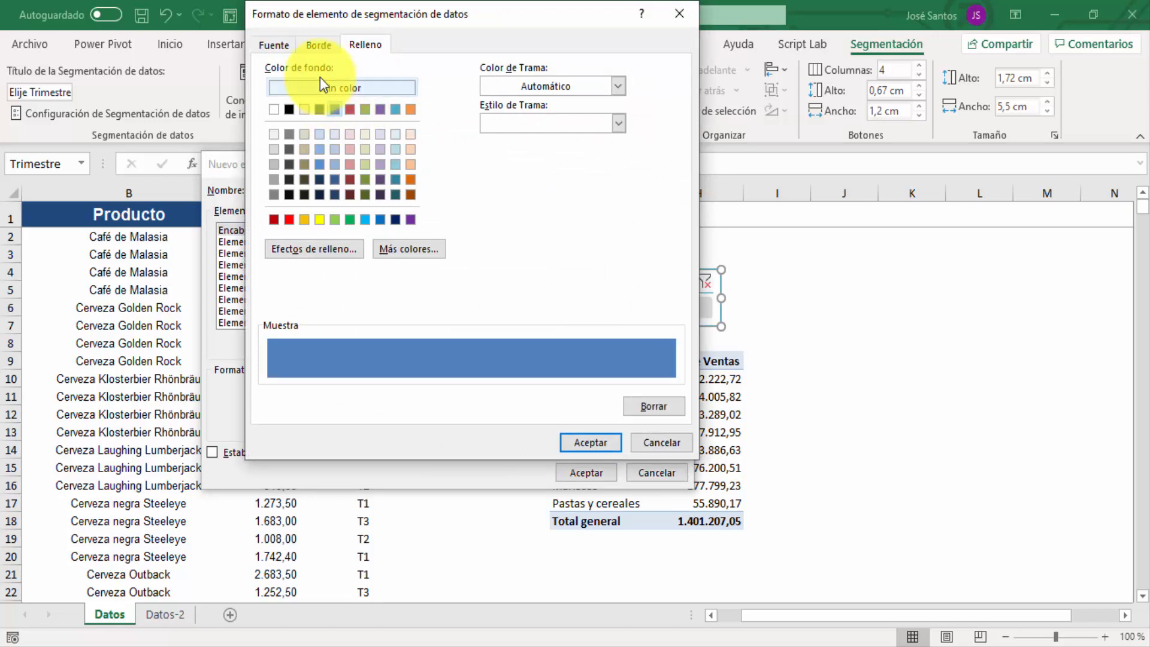
# Set the Encabezado element's font colour to white and save the new slicer style.
pyautogui.click(283, 48)
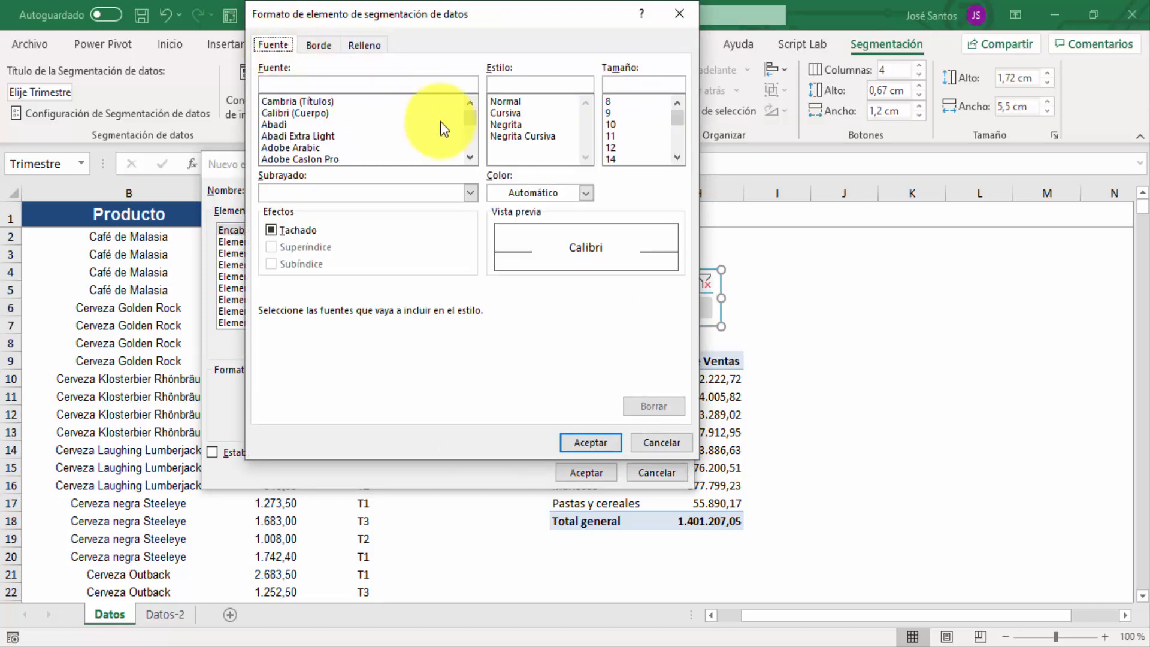
pyautogui.click(586, 190)
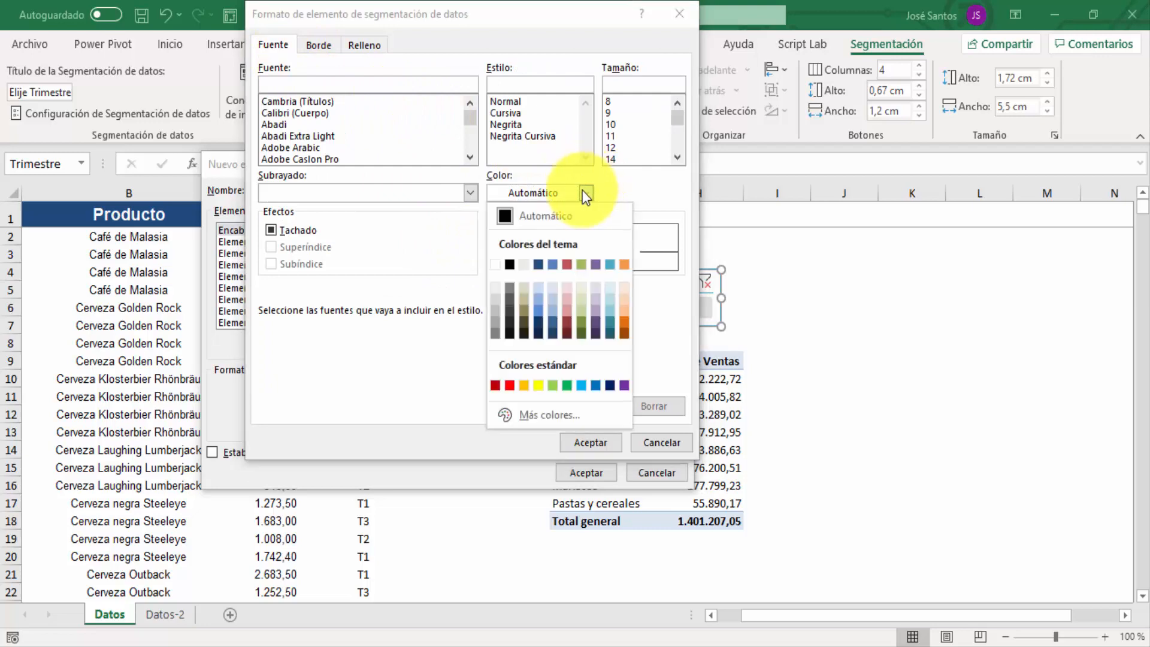
pyautogui.click(501, 264)
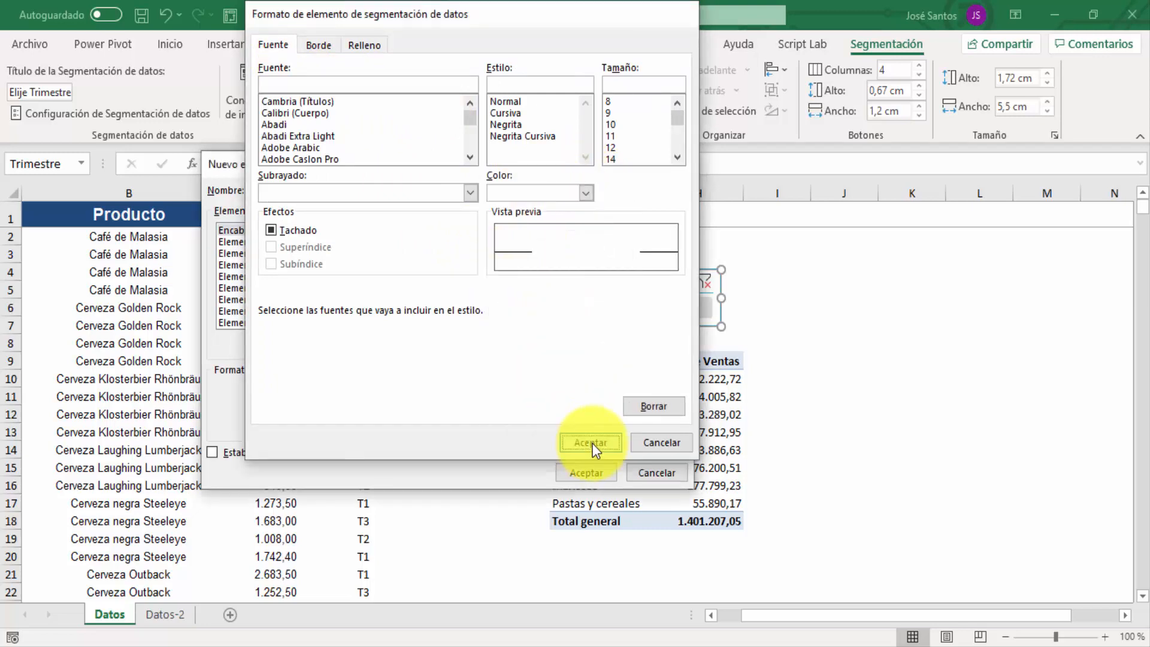
pyautogui.click(592, 443)
pyautogui.click(595, 472)
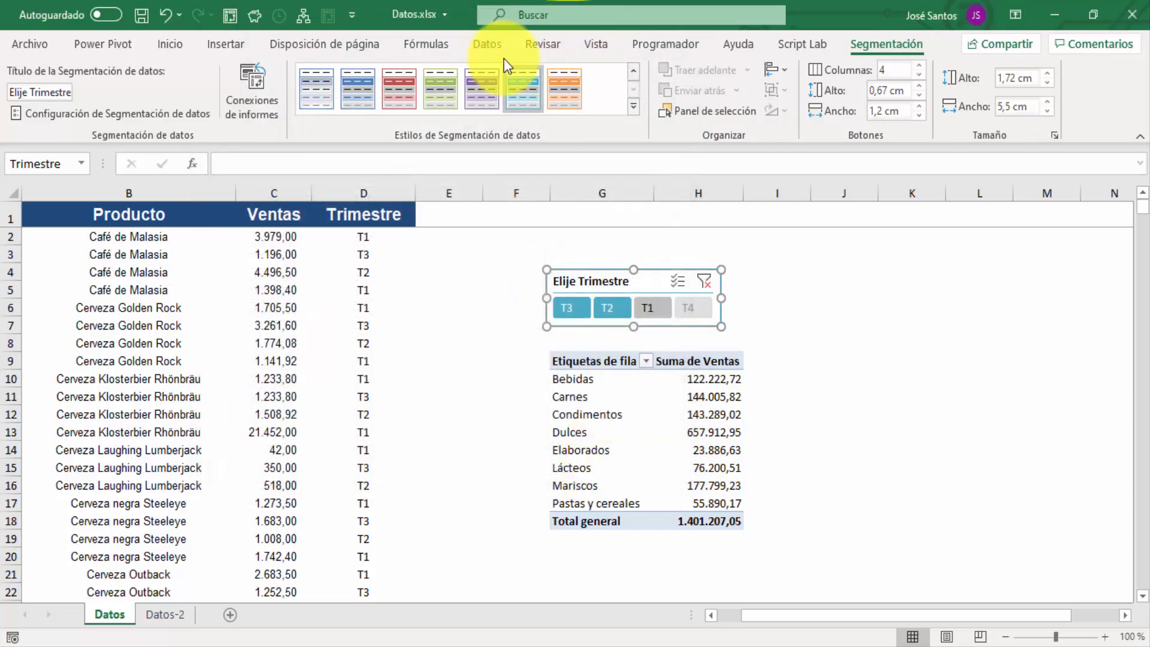
# Apply the custom blue-header style to the Elije Trimestre slicer, deselect it, and undo the style change.
pyautogui.click(632, 69)
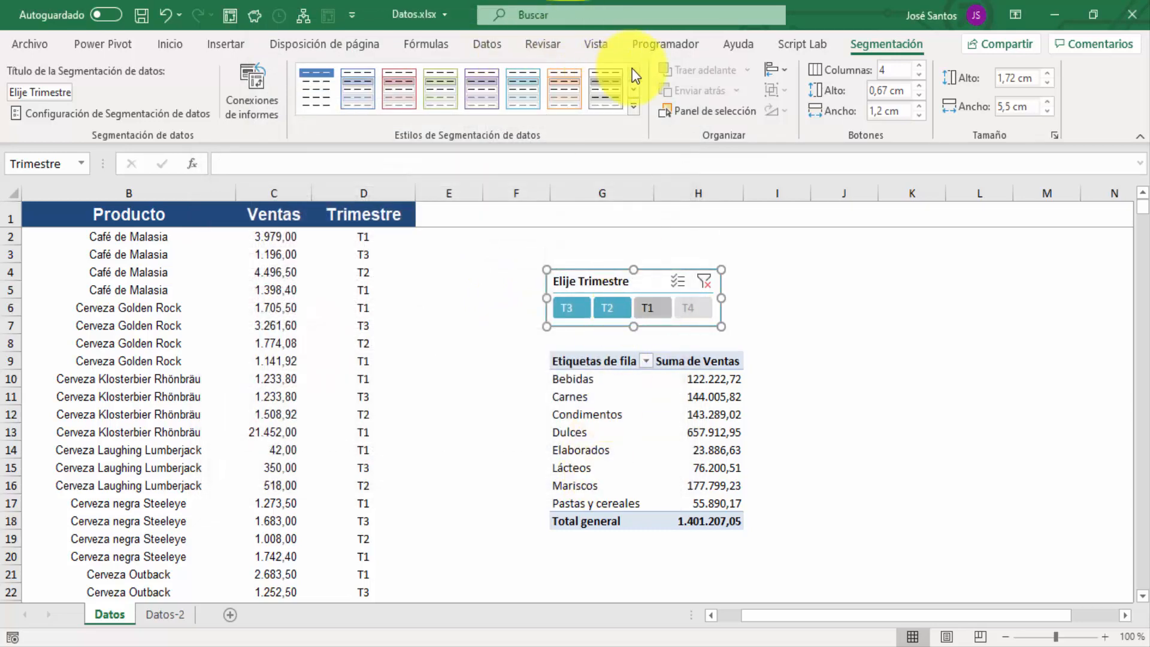
pyautogui.click(311, 95)
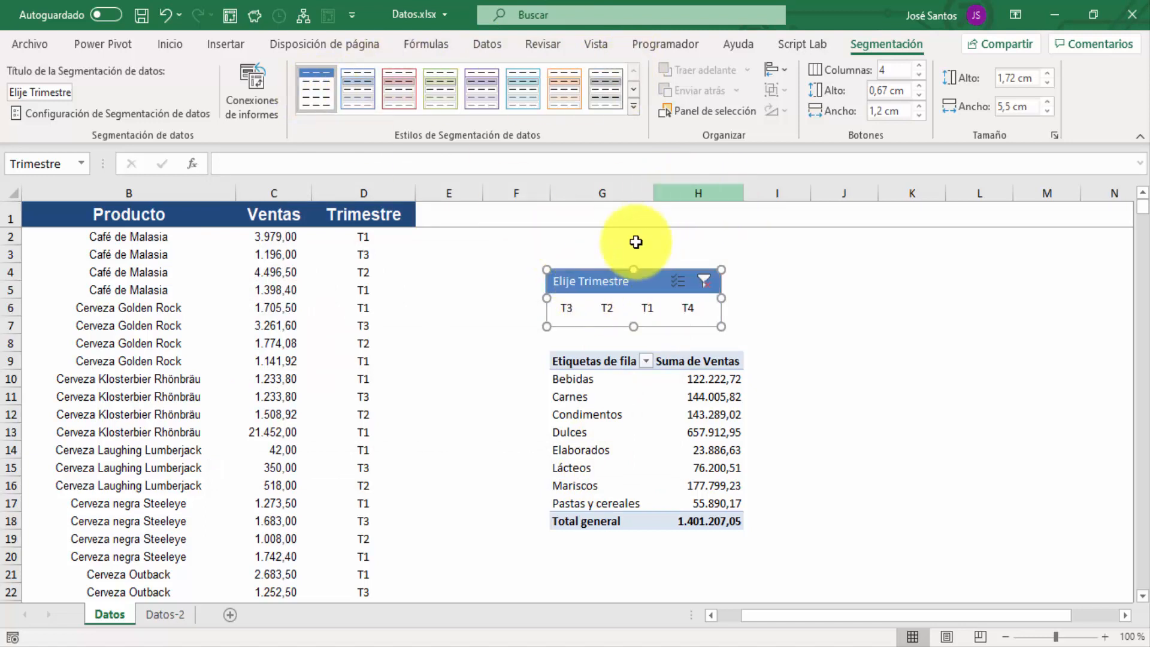
pyautogui.click(863, 292)
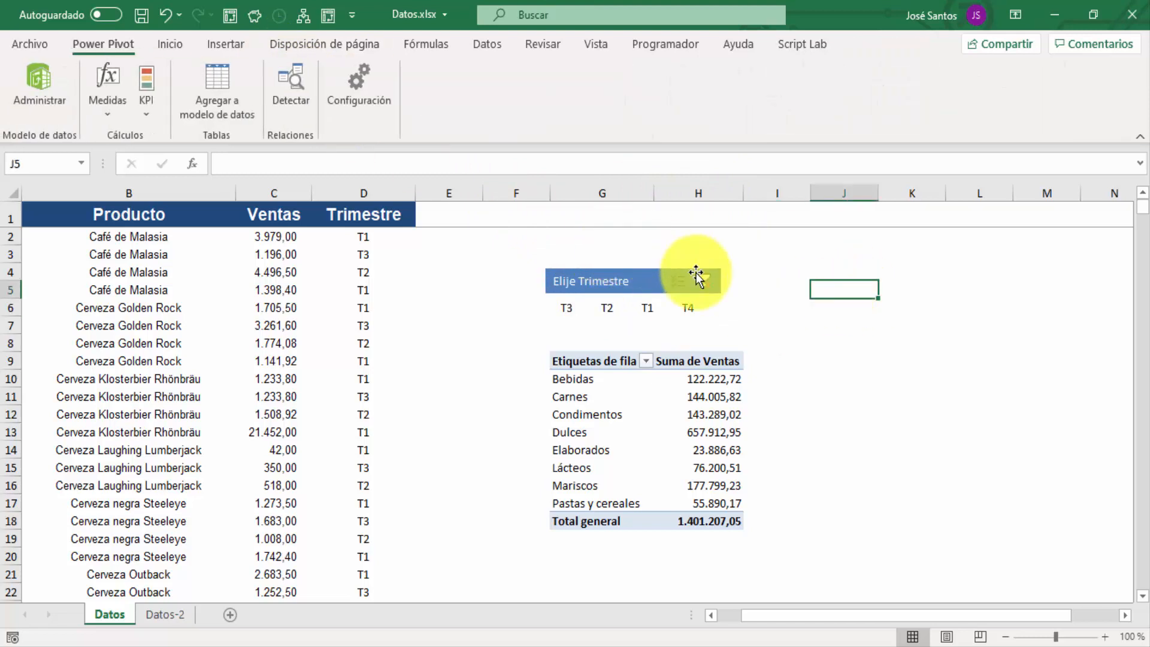
pyautogui.click(165, 16)
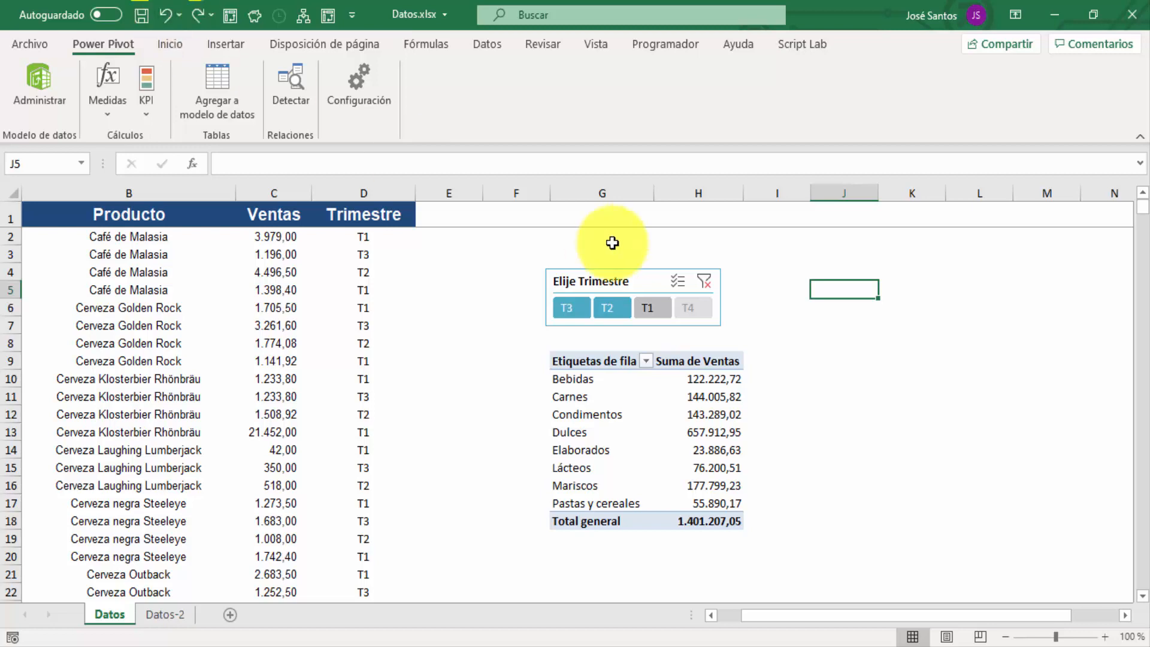
# Move the Elije Trimestre slicer up and left to about rows 3 to 6, ending within column G, and deselect it.
pyautogui.click(623, 270)
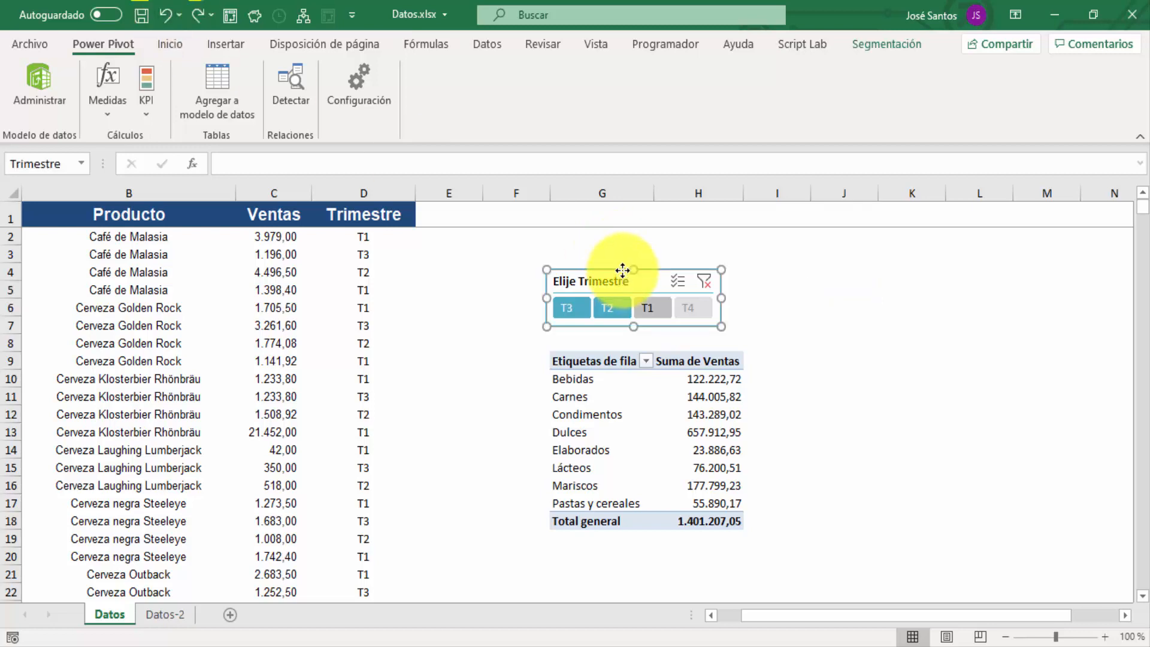
pyautogui.click(878, 47)
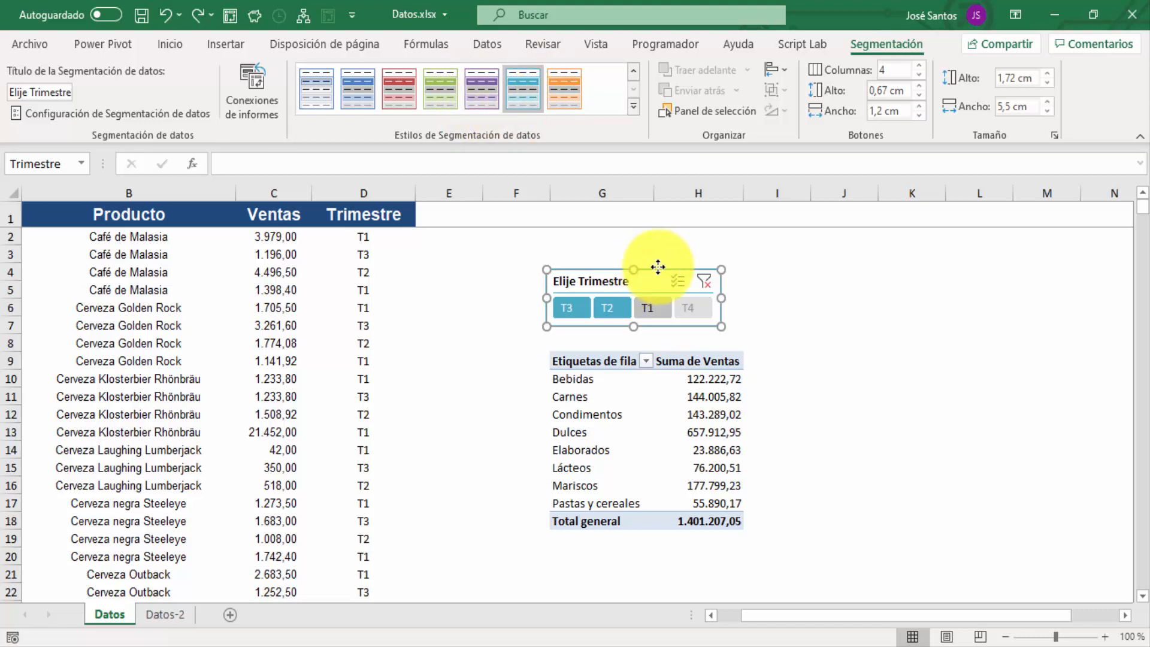
pyautogui.moveTo(657, 268); pyautogui.dragTo(584, 247)
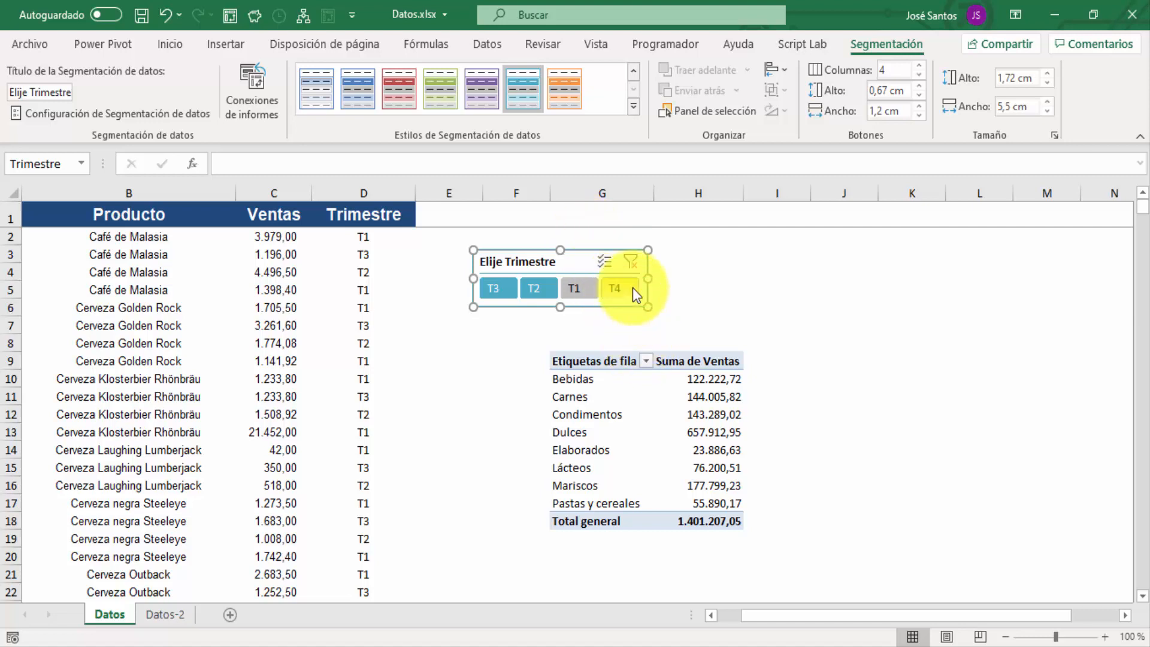
pyautogui.click(721, 265)
# Insert a Categoría slicer for the pivot table and place it beside the table's left edge.
pyautogui.click(651, 386)
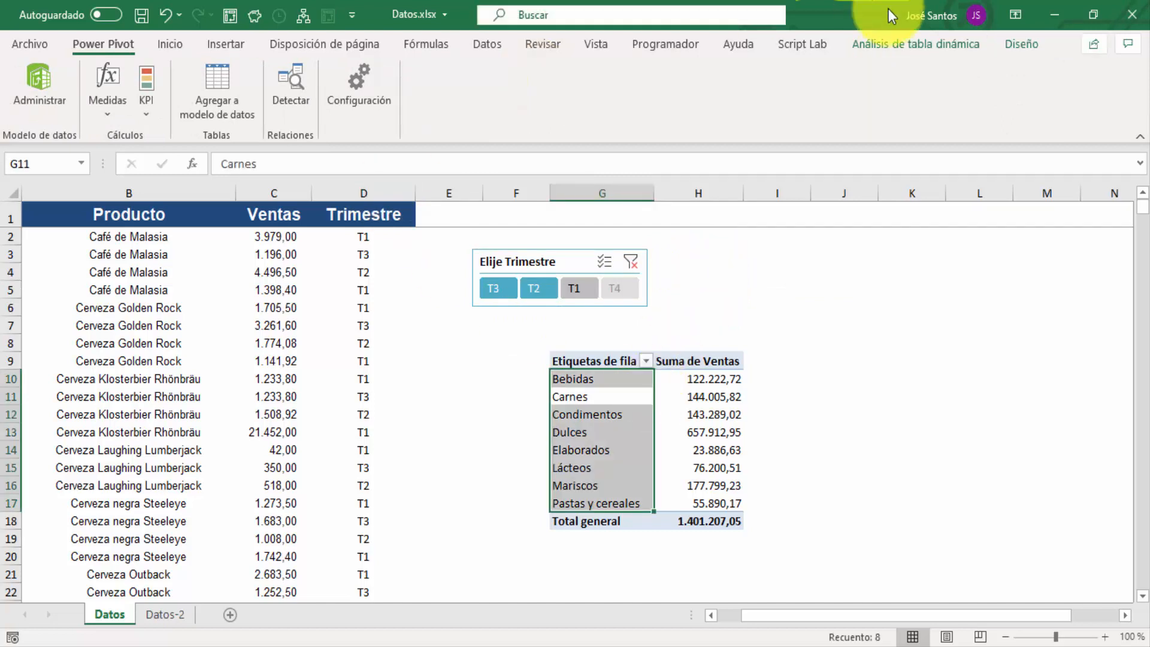
pyautogui.click(883, 50)
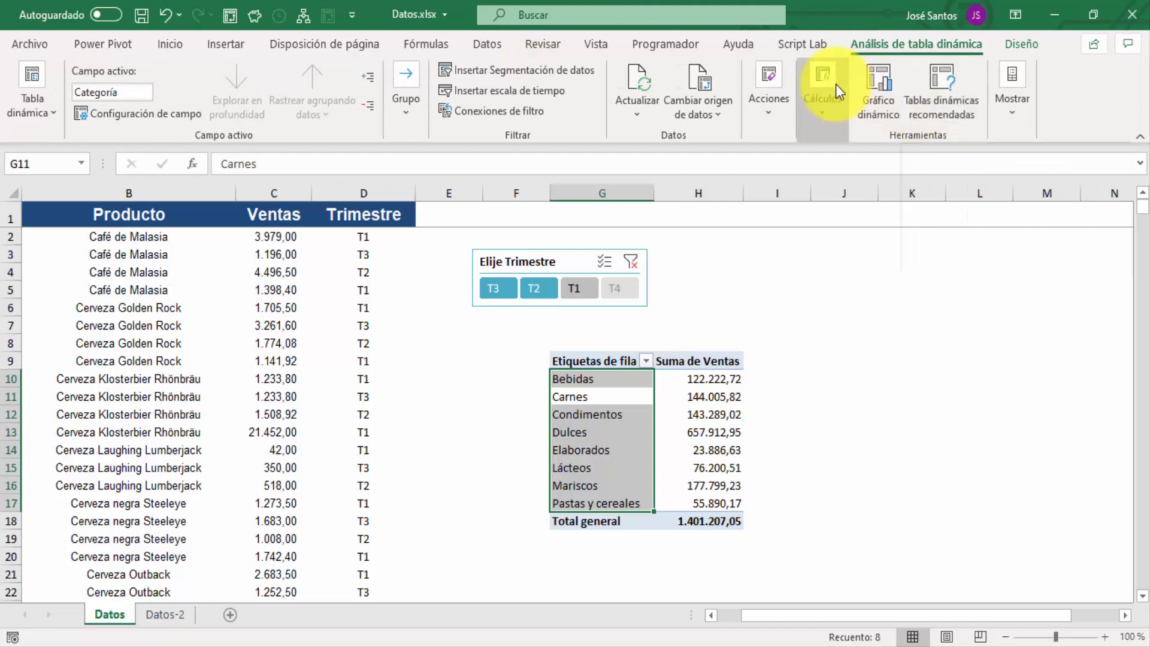
pyautogui.click(520, 69)
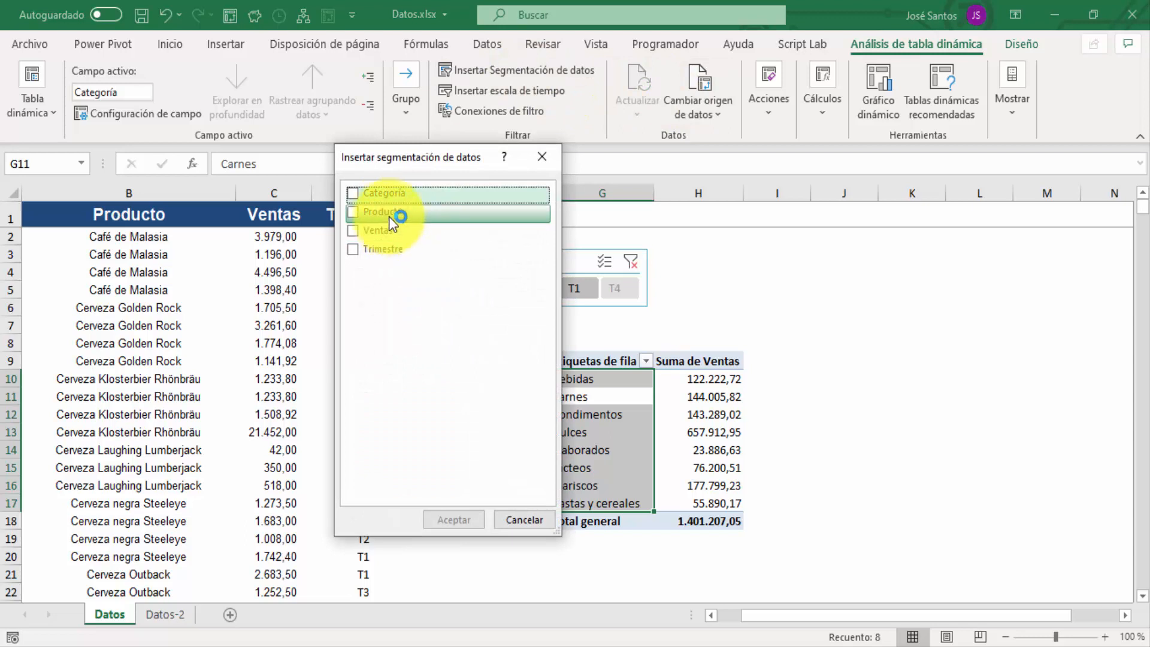
pyautogui.click(361, 193)
pyautogui.click(446, 524)
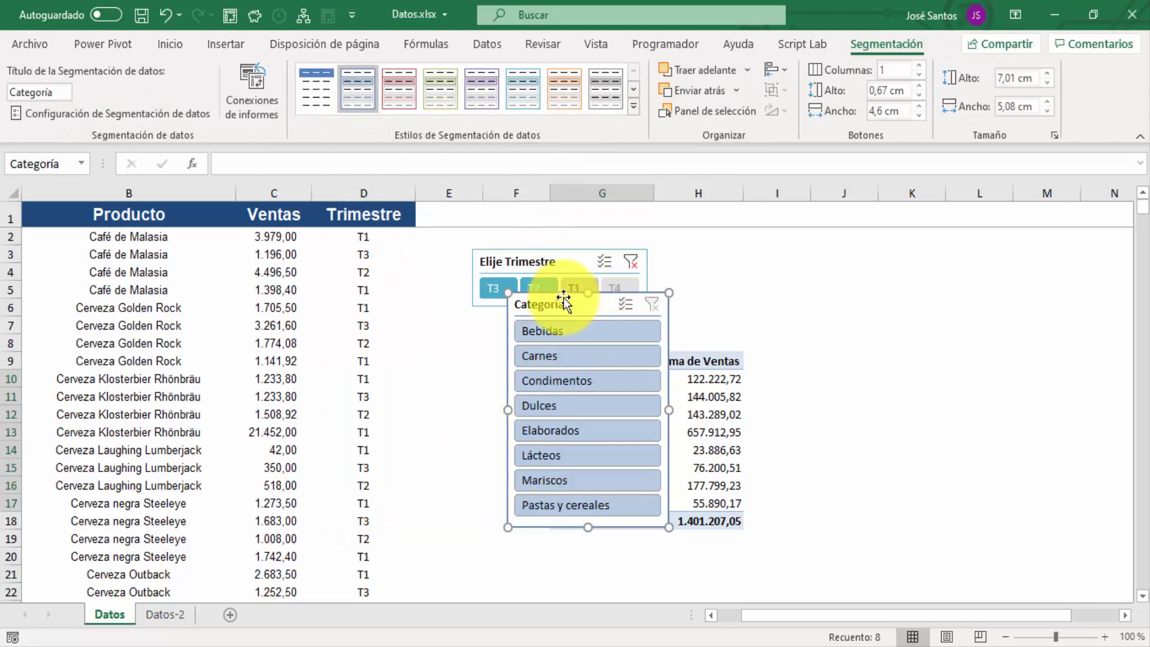
pyautogui.moveTo(561, 293); pyautogui.dragTo(428, 335)
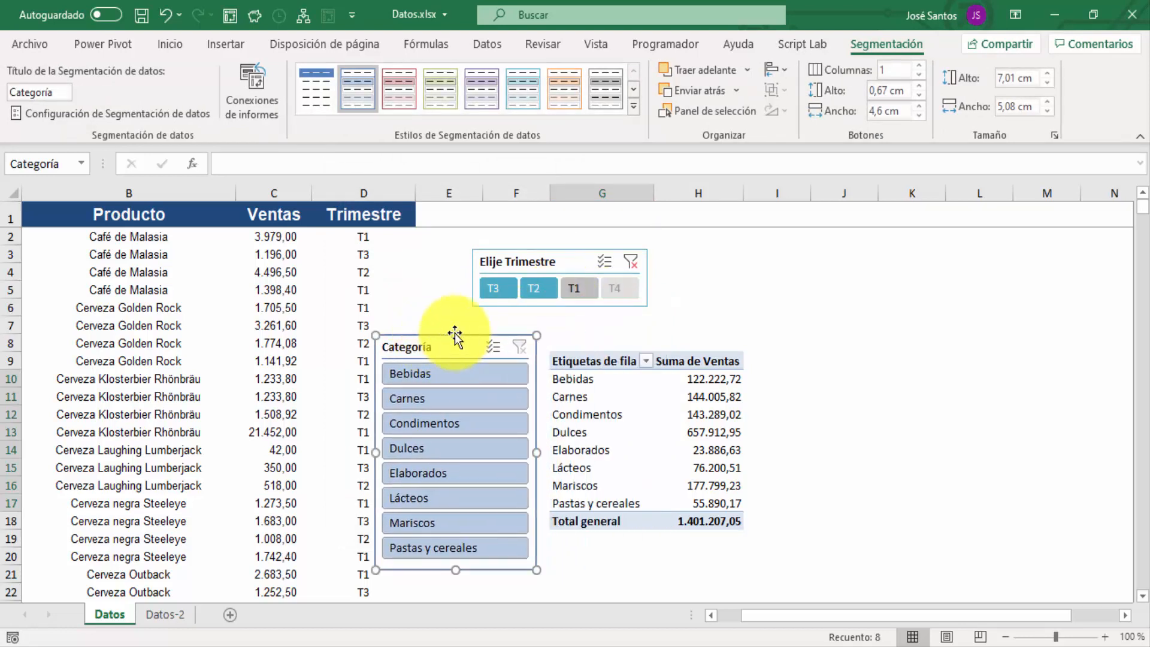
pyautogui.click(628, 377)
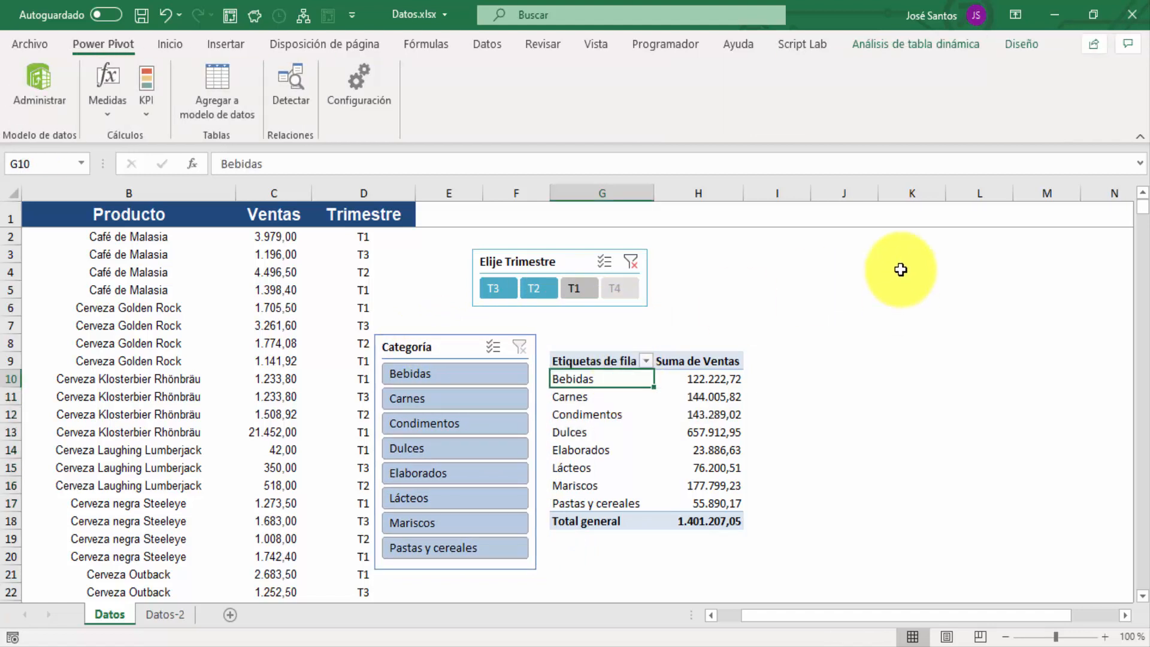
# Replace the Categoría row field with Producto in the pivot table's field list, and close the list.
pyautogui.click(919, 46)
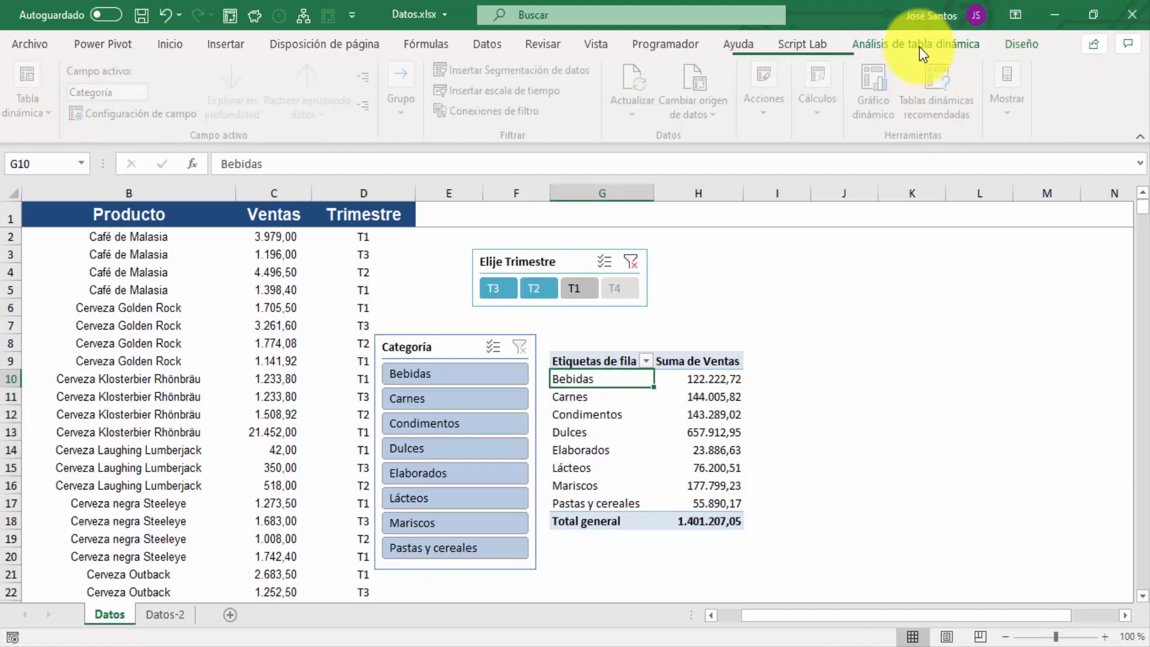
pyautogui.click(1009, 103)
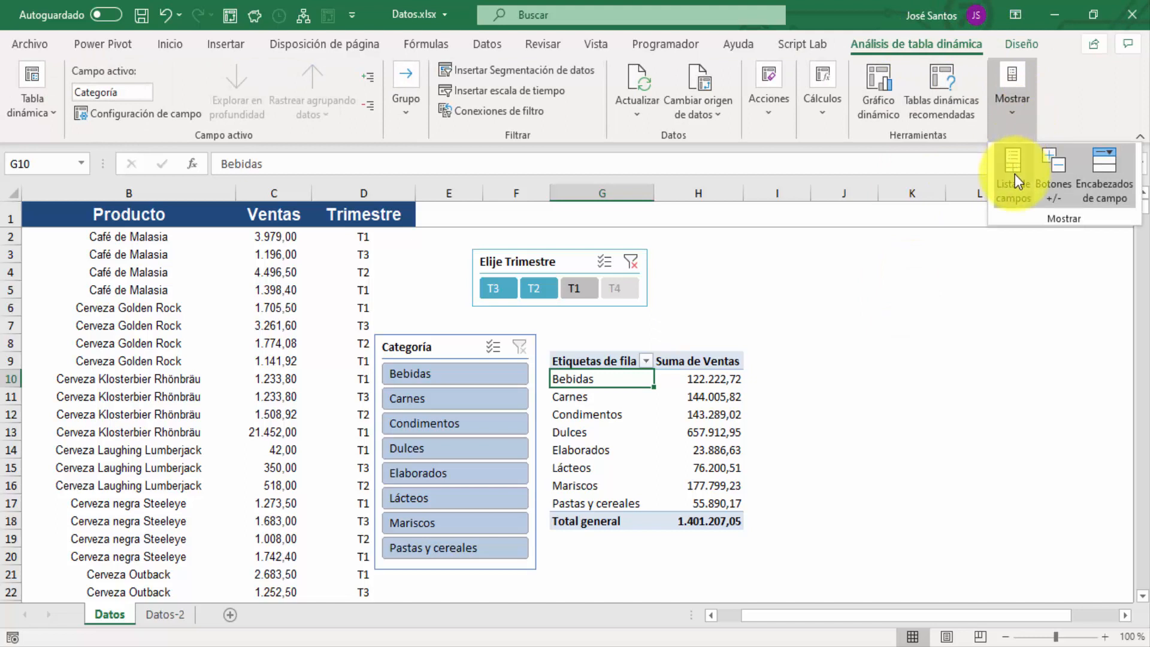
pyautogui.click(1015, 174)
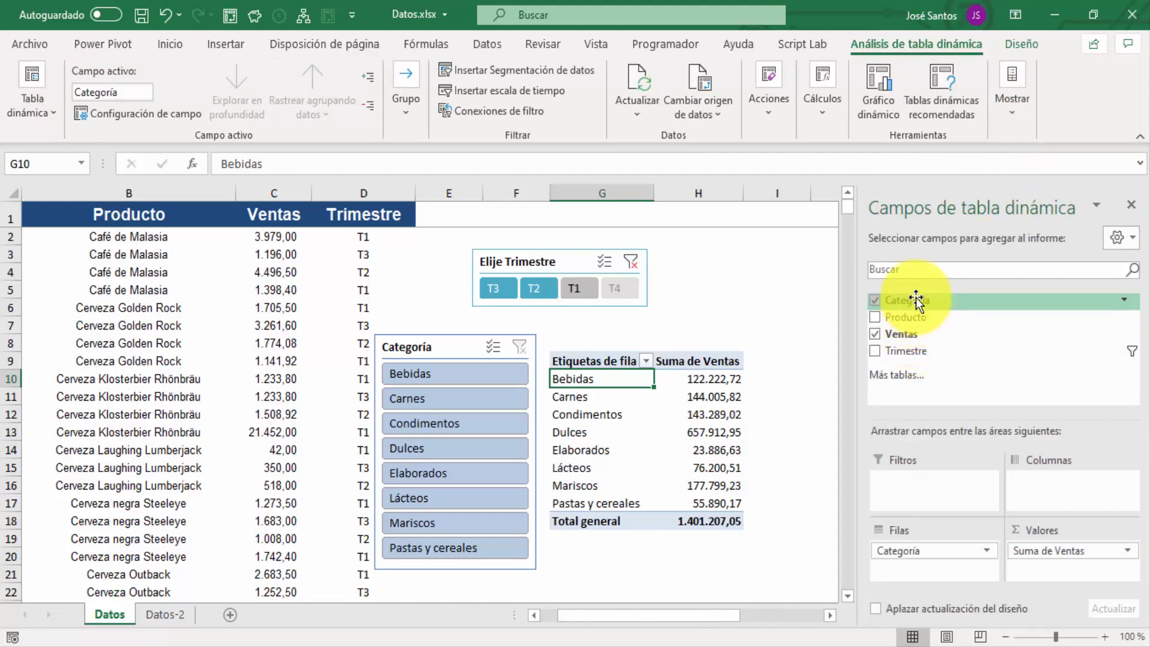
pyautogui.moveTo(916, 300); pyautogui.dragTo(674, 383)
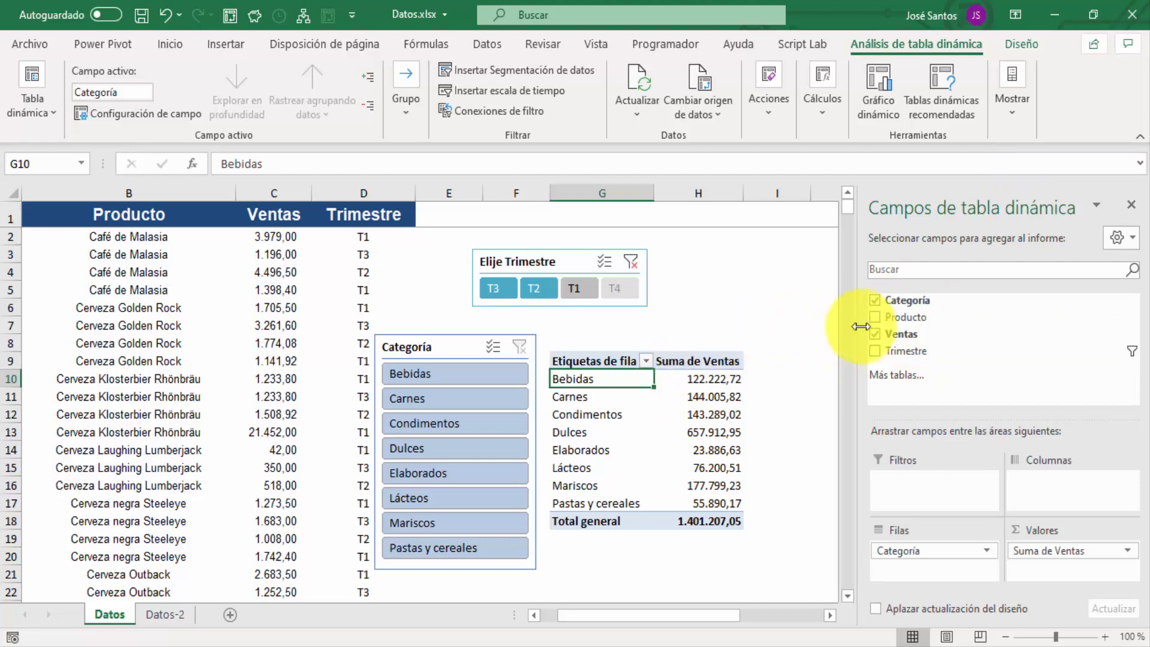
pyautogui.click(876, 301)
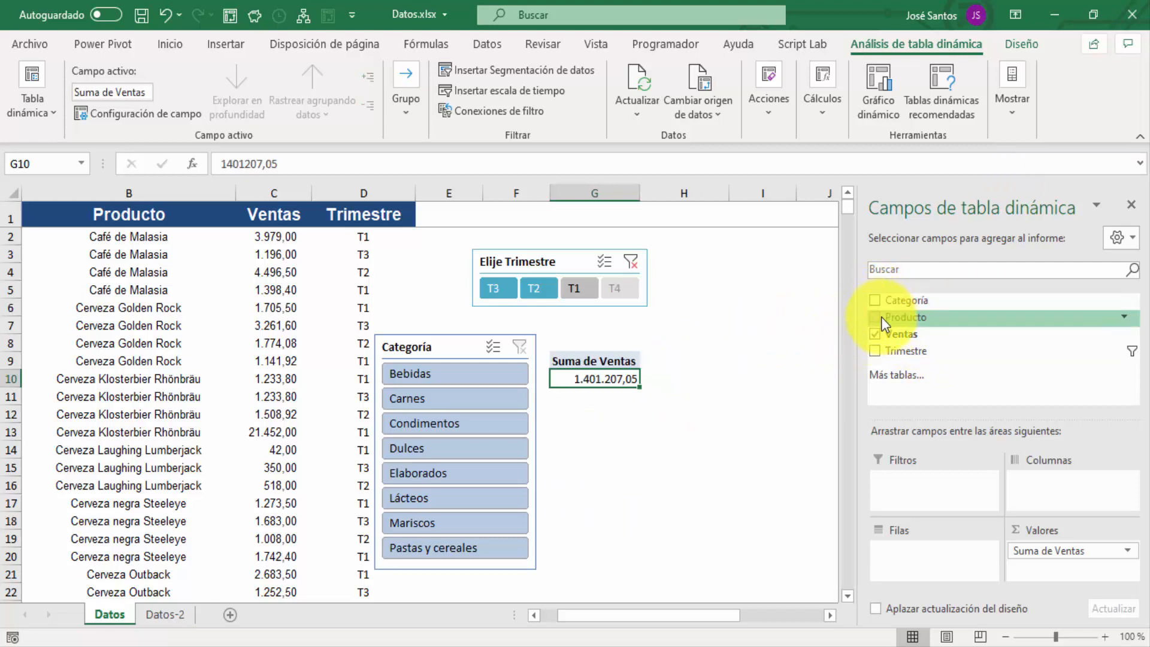
pyautogui.click(875, 317)
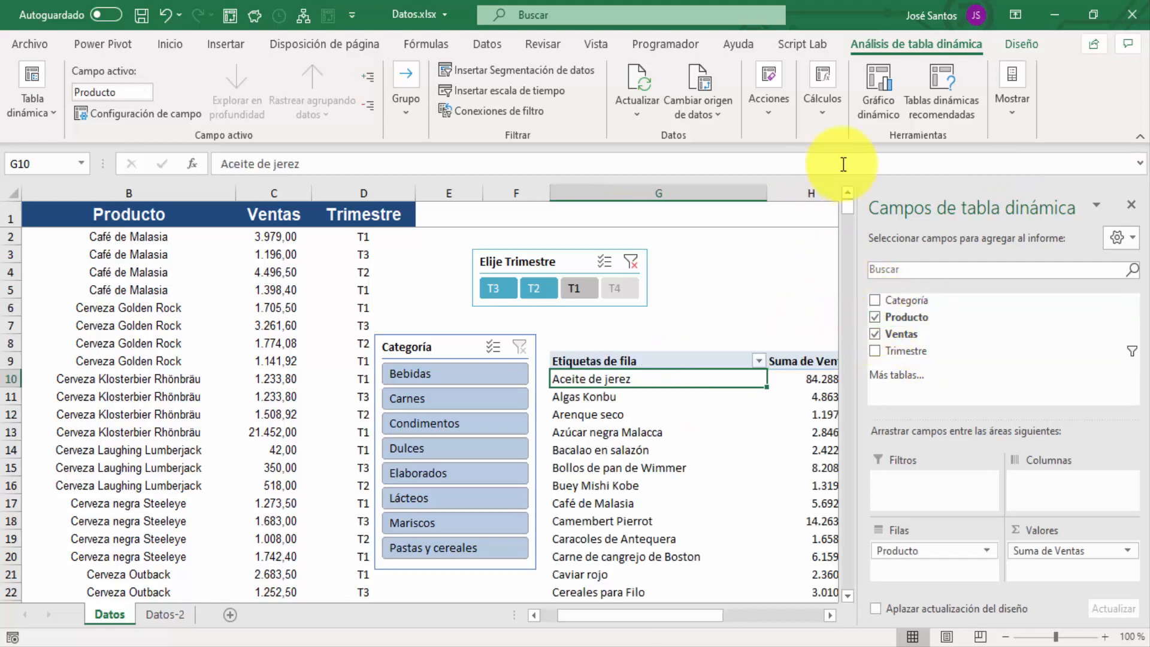
pyautogui.click(1131, 204)
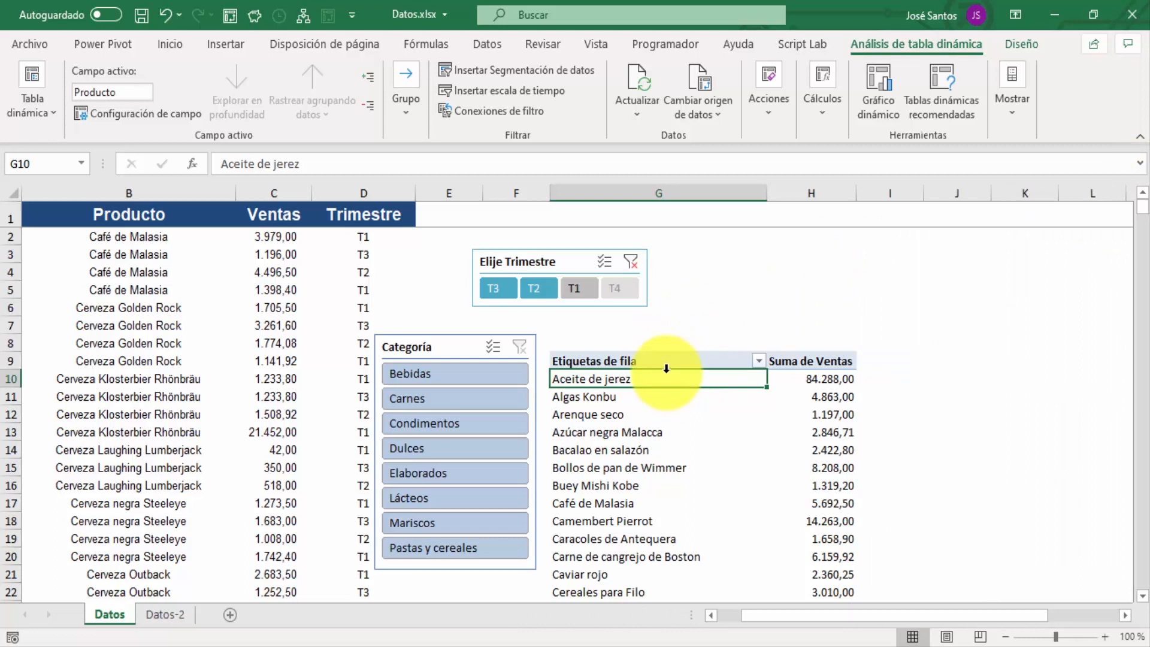
# Filter the pivot table by quarter T3, by T2, and finally by T1 with the Elije Trimestre slicer.
pyautogui.click(497, 290)
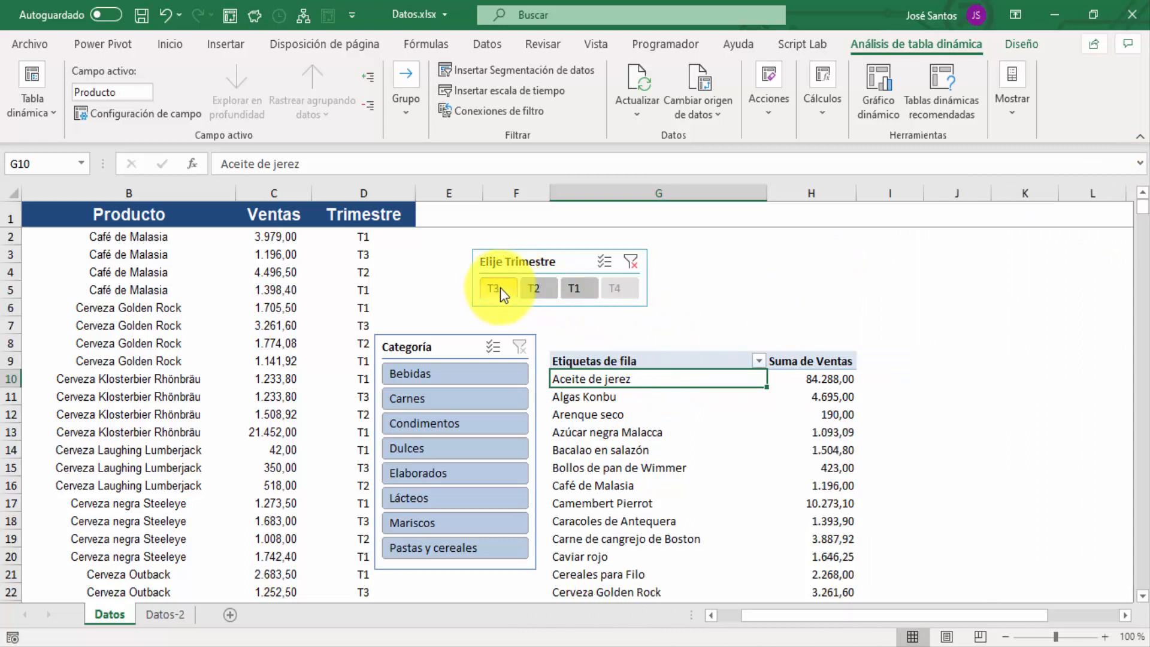
pyautogui.click(529, 288)
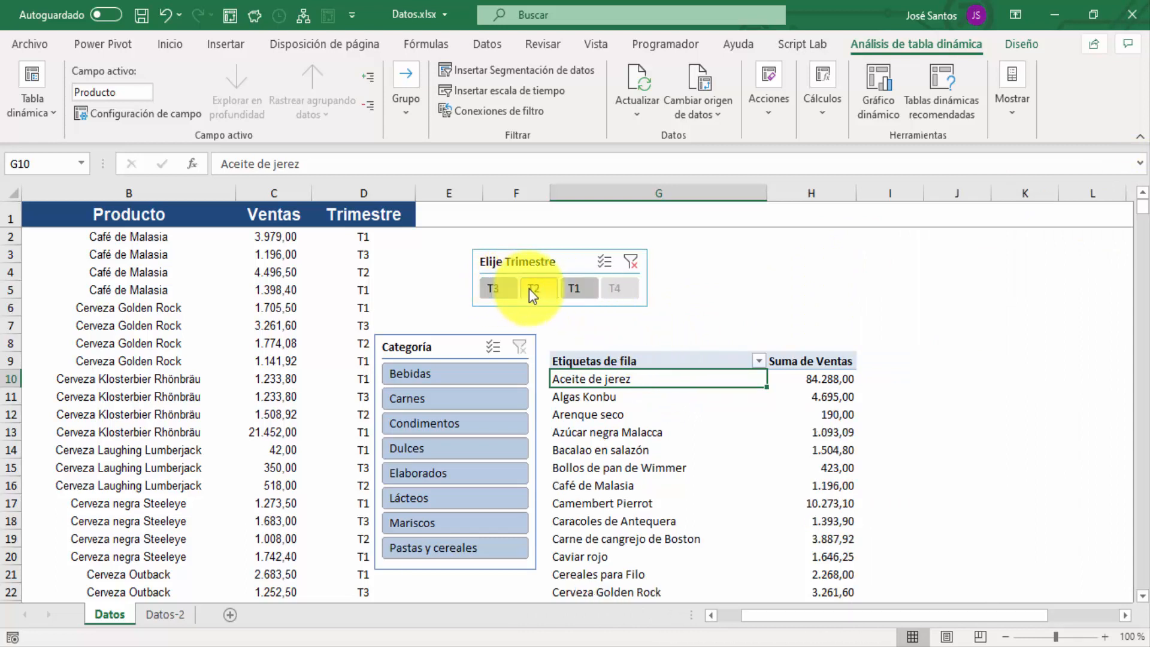
pyautogui.click(574, 289)
# Try the Categoría slicer with Bebidas, with Carnes, and with the range Bebidas to Dulces, and review the listed products.
pyautogui.click(462, 376)
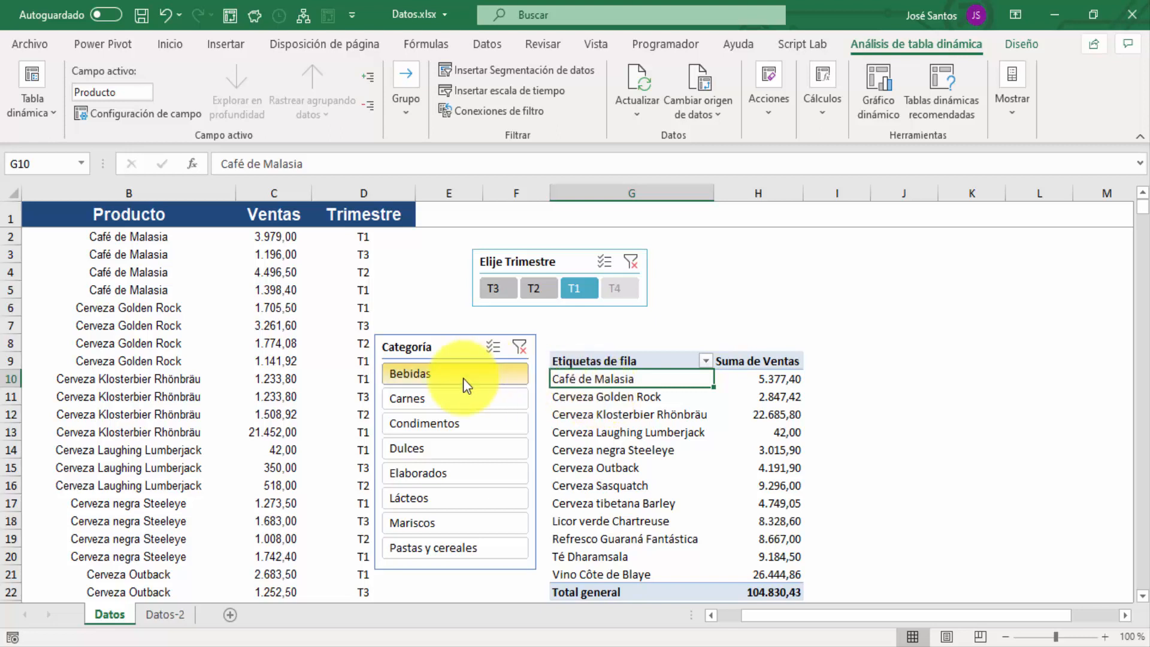
pyautogui.click(469, 400)
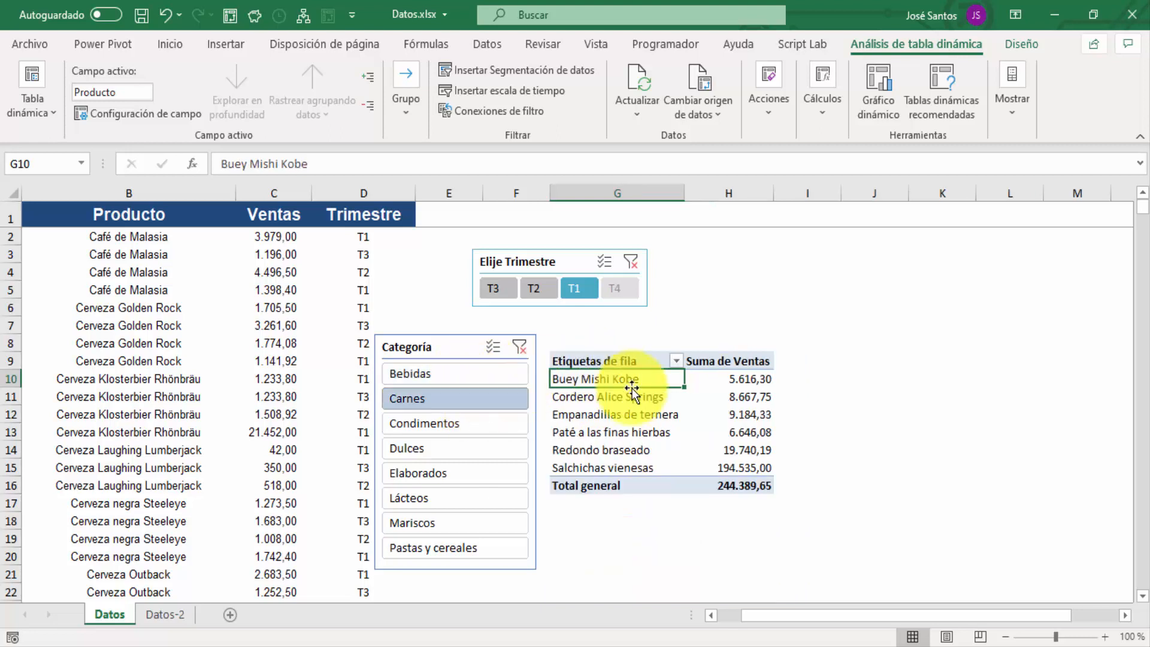
pyautogui.click(469, 377)
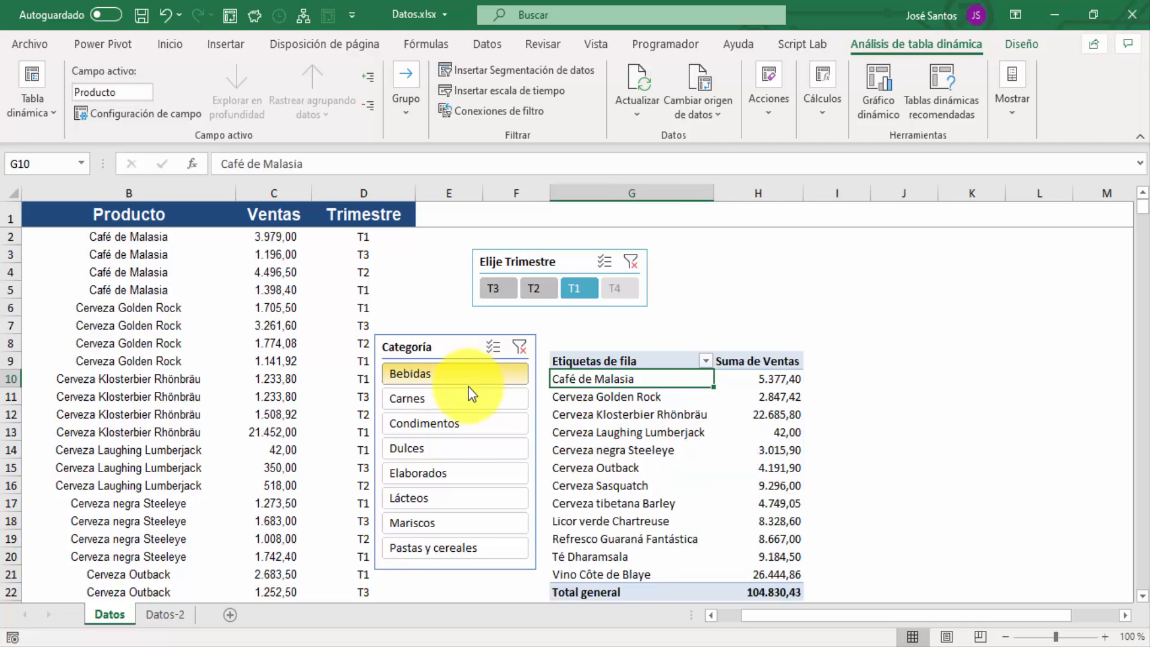
pyautogui.keyDown('shift'); pyautogui.click(479, 454); pyautogui.keyUp('shift')
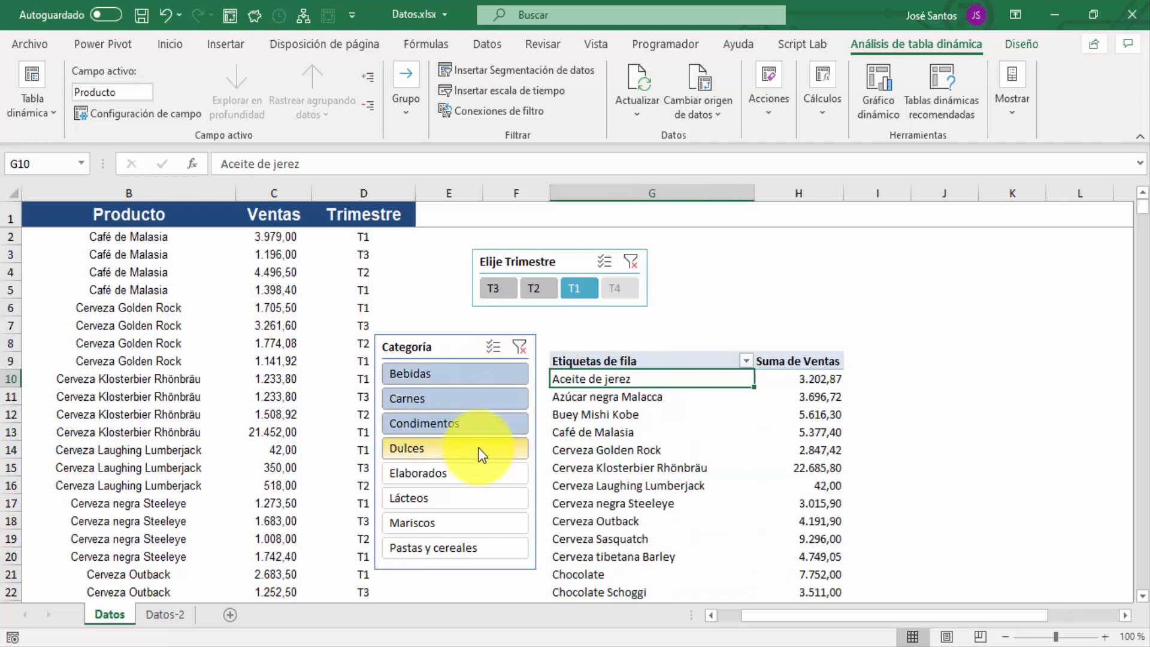
pyautogui.click(642, 406)
pyautogui.press('pagedown')
pyautogui.press('pagedown')
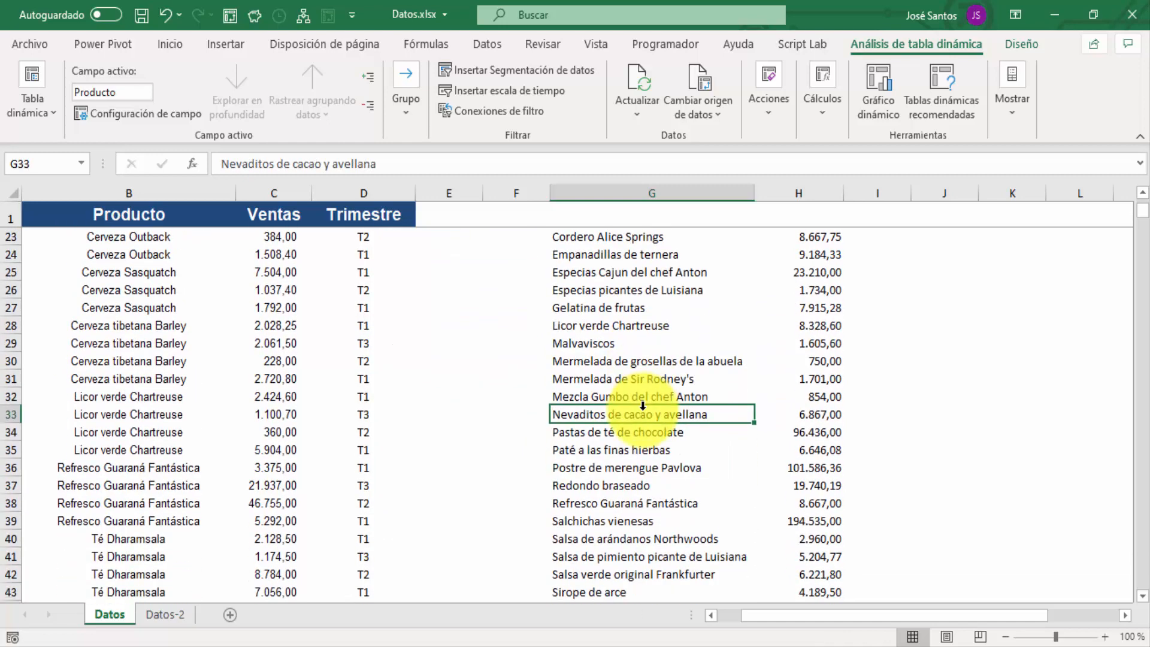
pyautogui.press('pageup')
pyautogui.press('pageup')
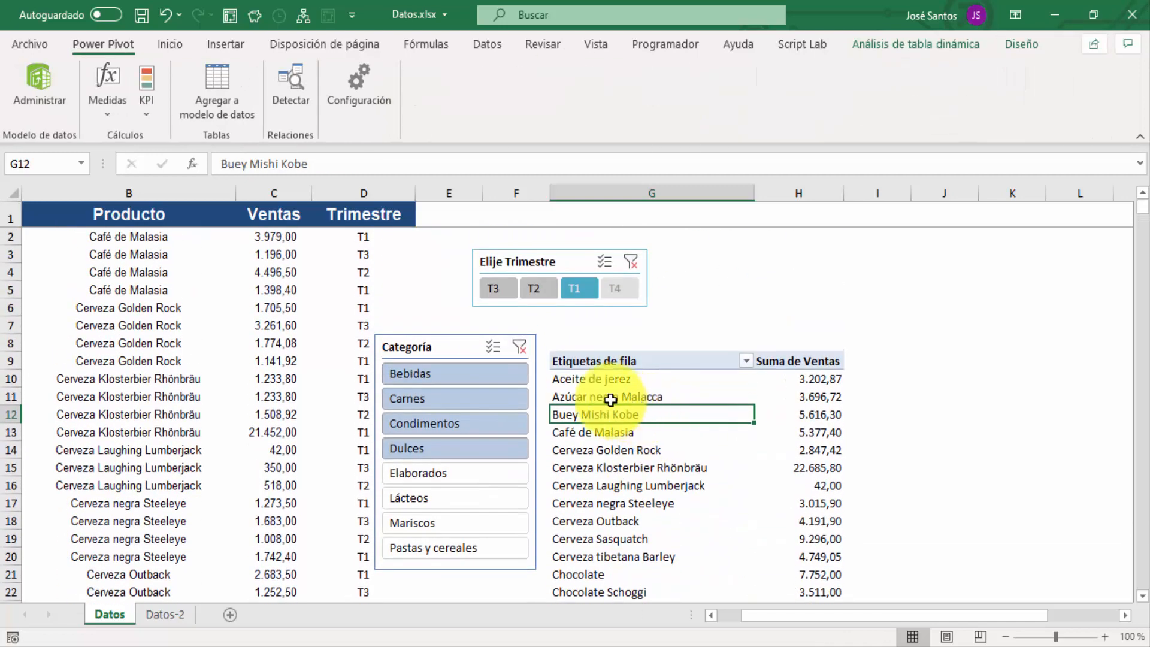
# Filter the pivot table to the non-adjacent categories Bebidas, Condimentos, Elaborados and Mariscos with the Categoría slicer.
pyautogui.click(502, 379)
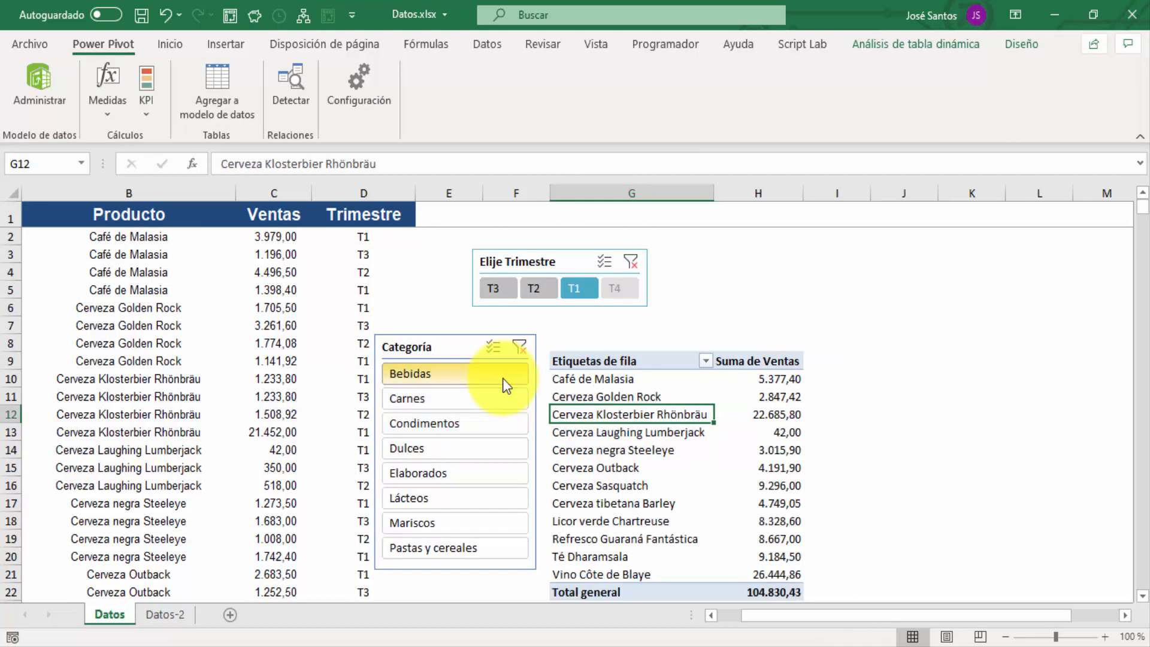
pyautogui.keyDown('ctrl'); pyautogui.click(502, 422); pyautogui.keyUp('ctrl')
pyautogui.keyDown('ctrl'); pyautogui.click(496, 472); pyautogui.keyUp('ctrl')
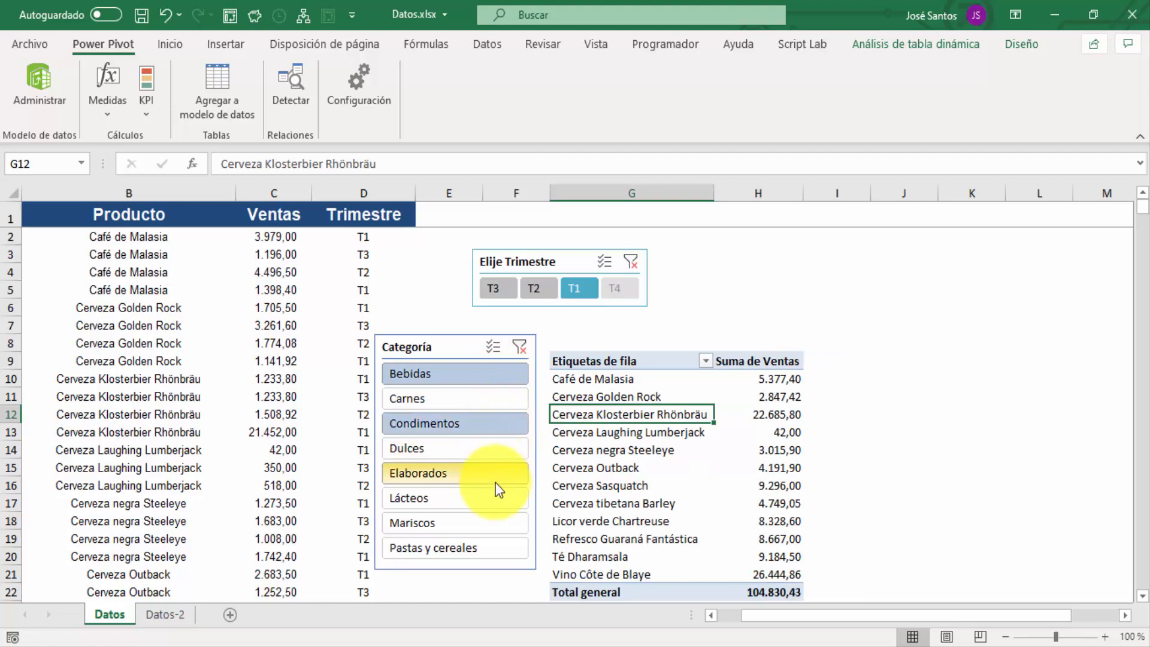
pyautogui.keyDown('ctrl'); pyautogui.click(492, 522); pyautogui.keyUp('ctrl')
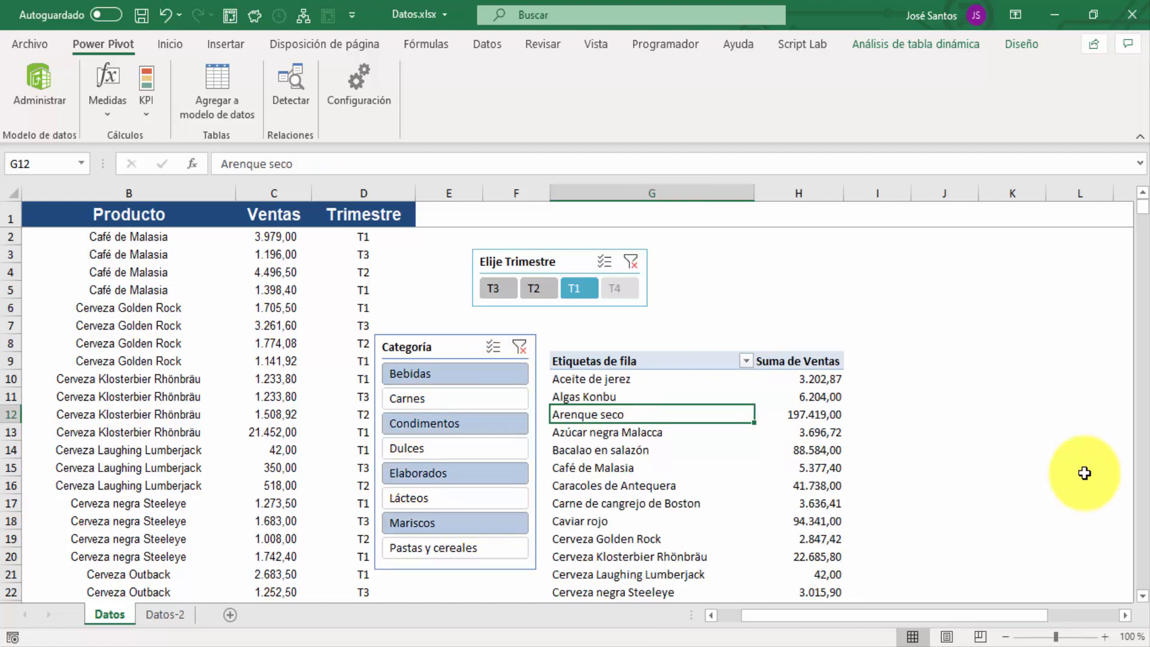
pyautogui.moveTo(759, 413)
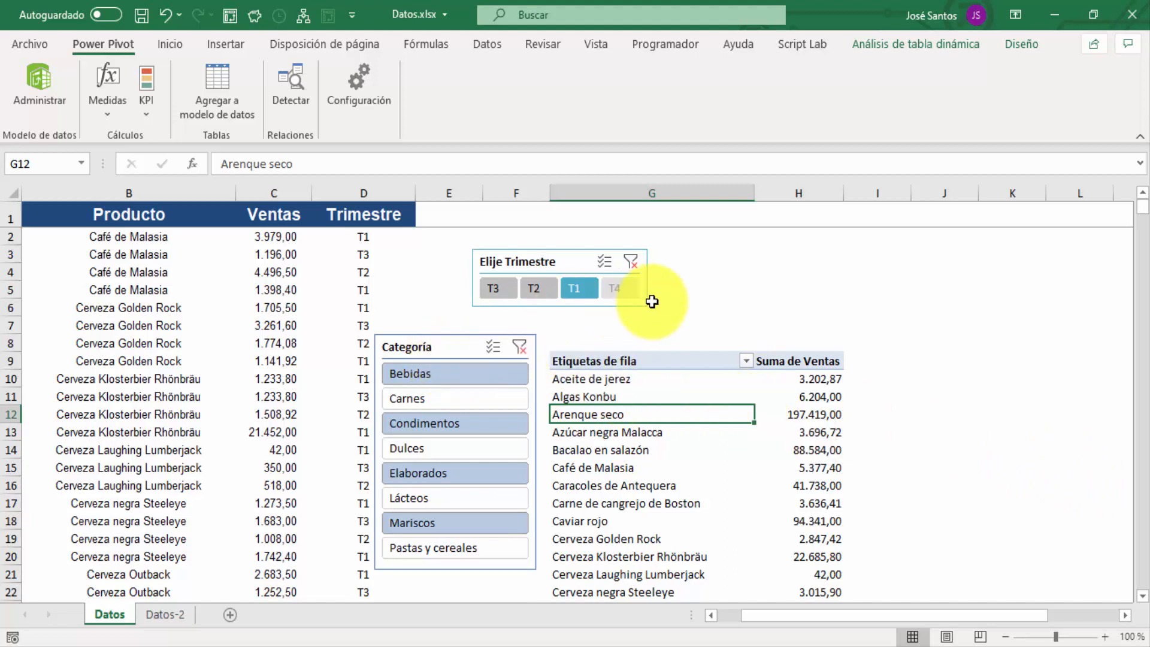
pyautogui.click(799, 271)
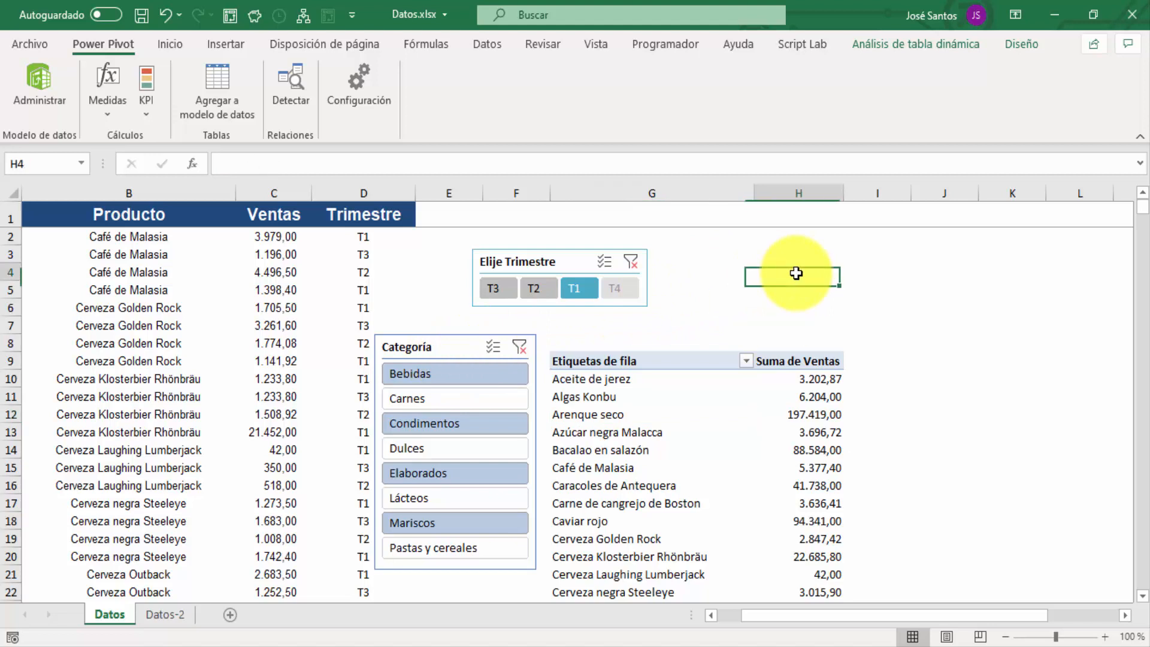
pyautogui.click(463, 342)
pyautogui.click(518, 251)
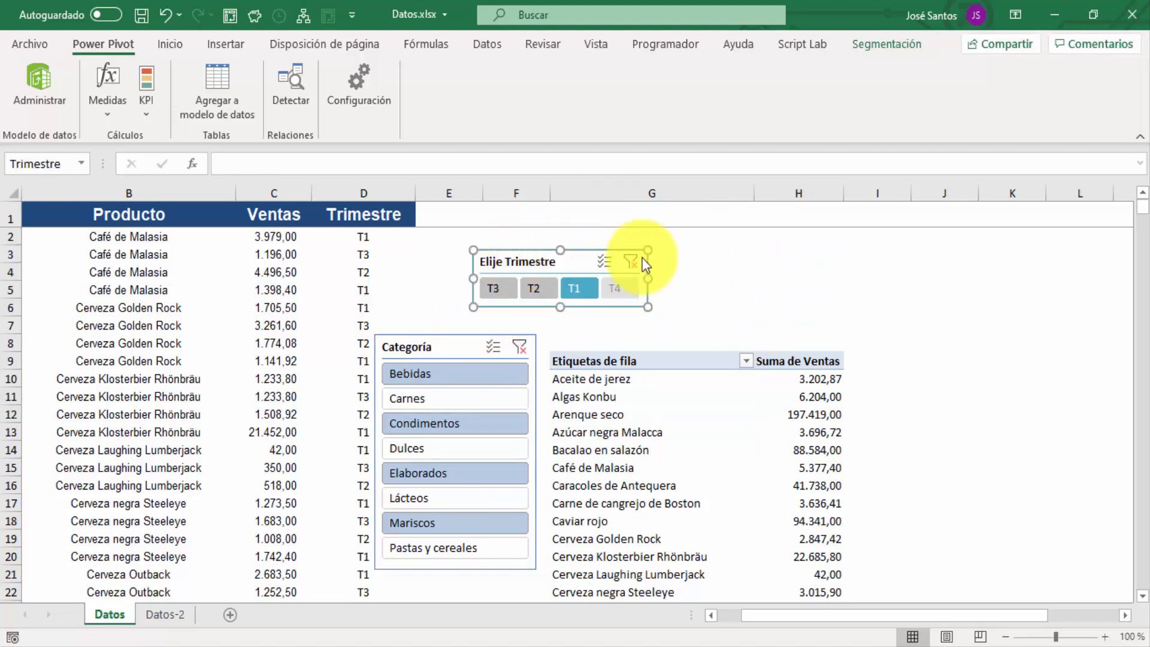
pyautogui.click(713, 257)
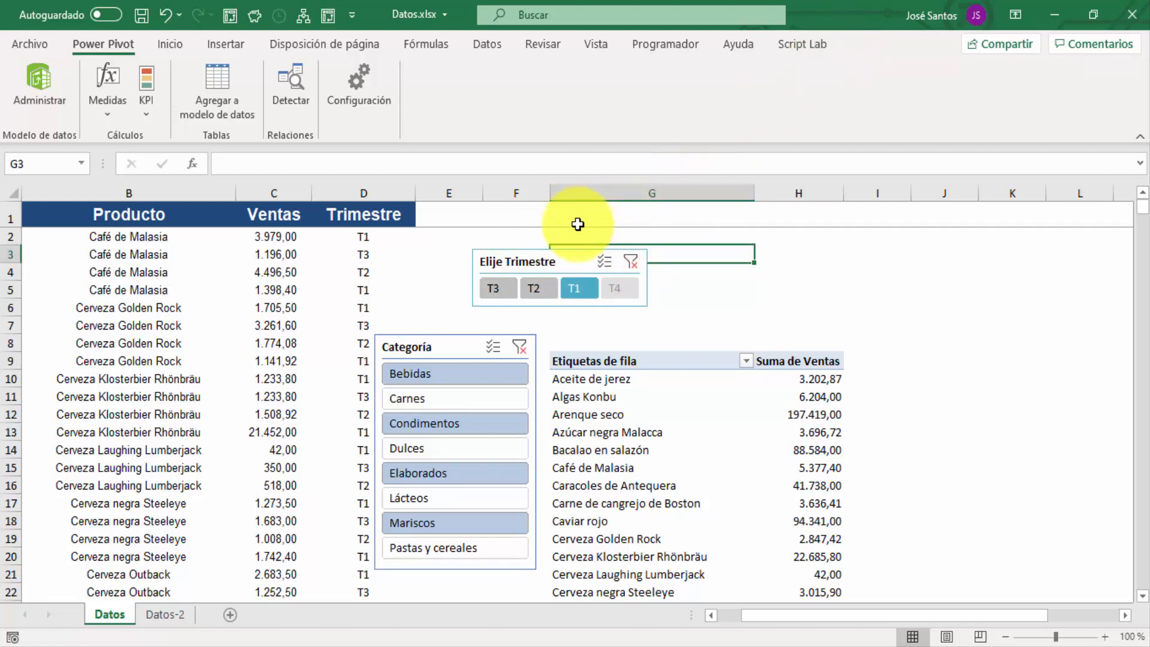
# Select the Elije Trimestre slicer and open the Selection pane from its arrange options.
pyautogui.click(575, 249)
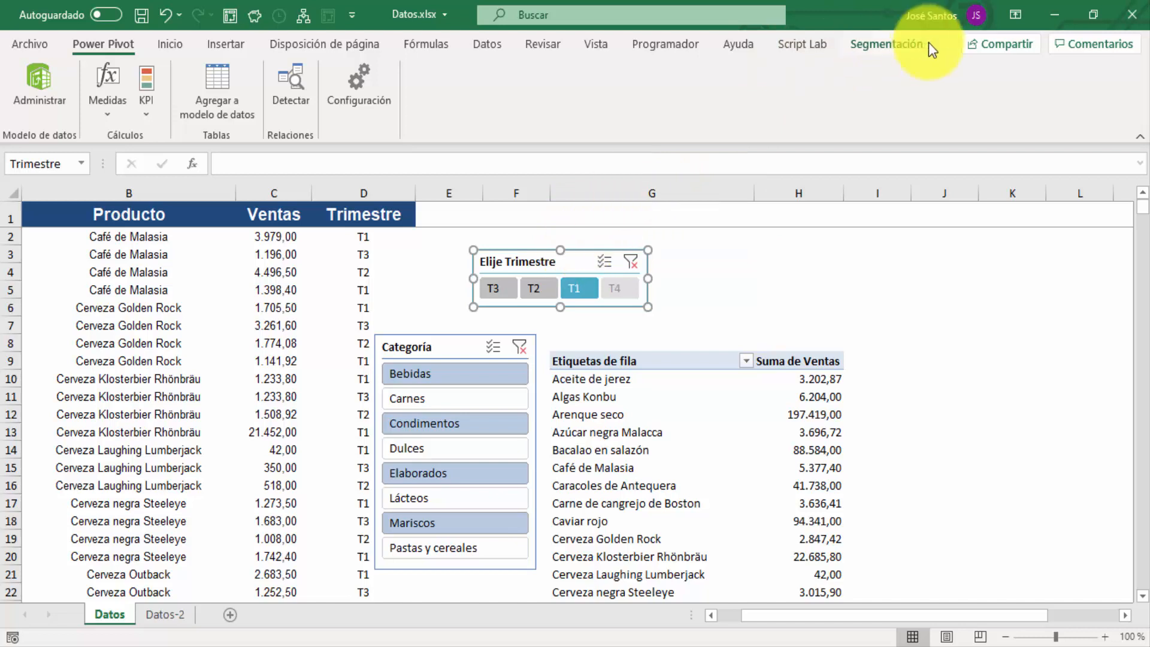
pyautogui.click(902, 45)
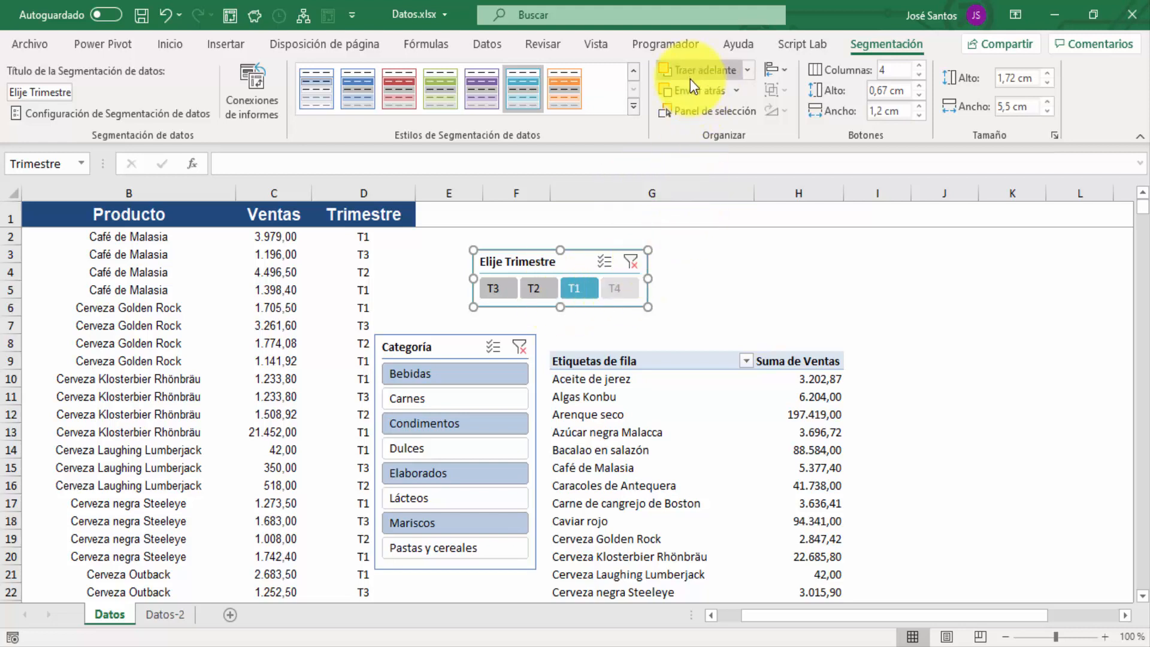
pyautogui.click(717, 112)
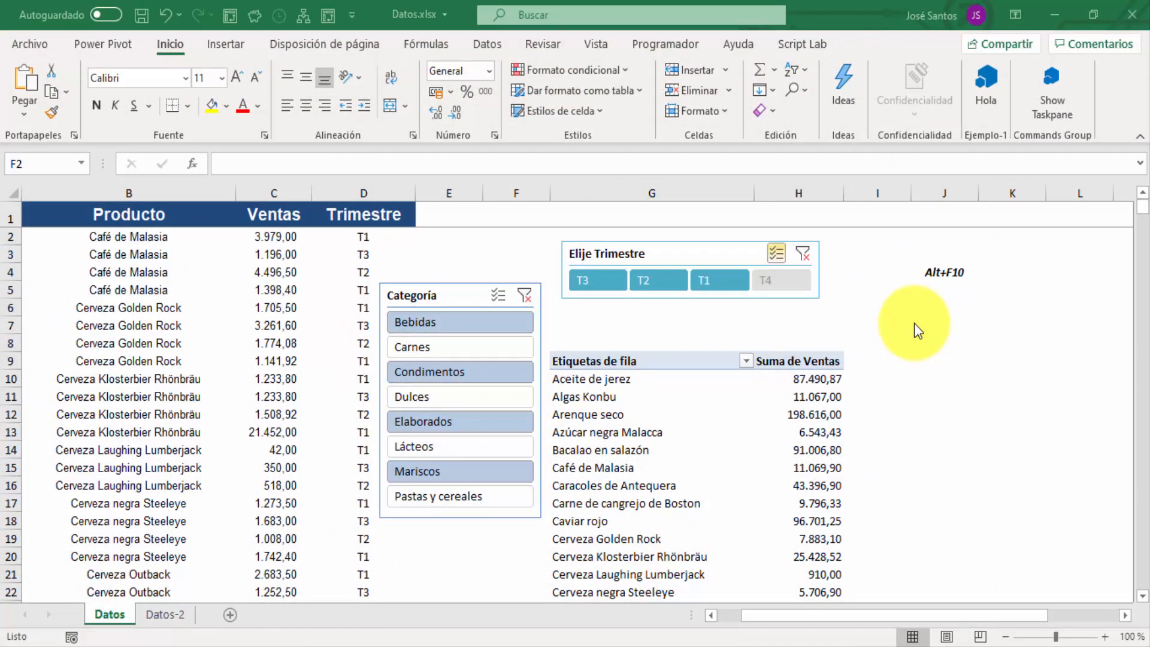
# Open the Selection pane, and hide and show all the slicers on the sheet twice, ending with all shown.
pyautogui.click(933, 280)
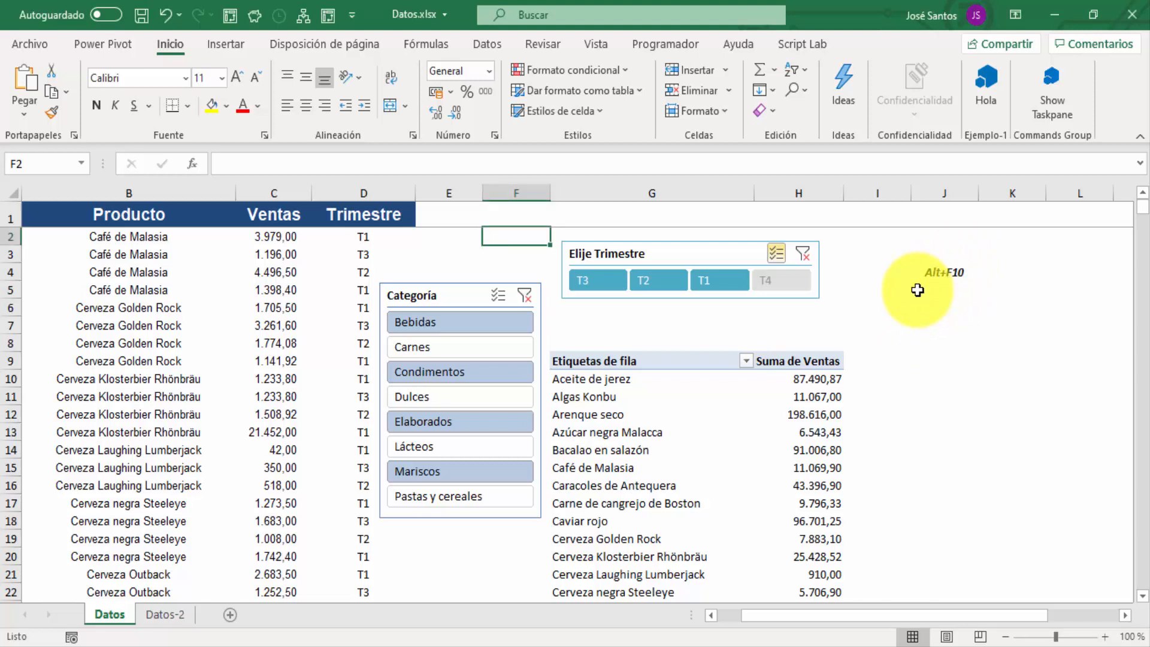
pyautogui.hotkey('alt', 'F10')
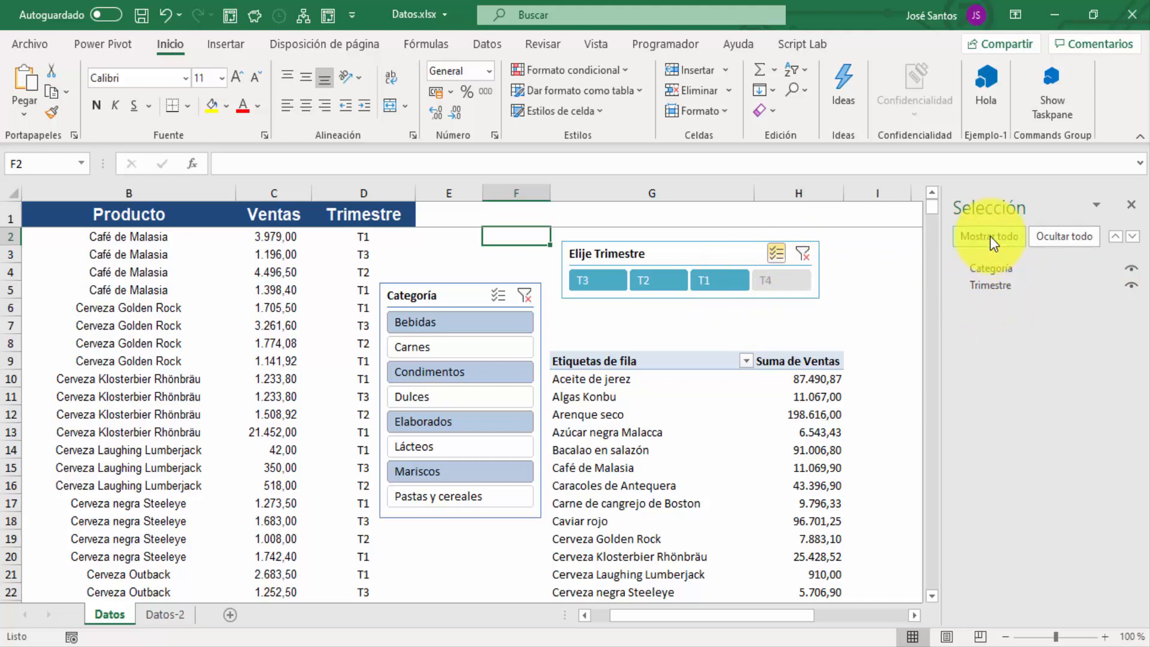
pyautogui.click(1047, 236)
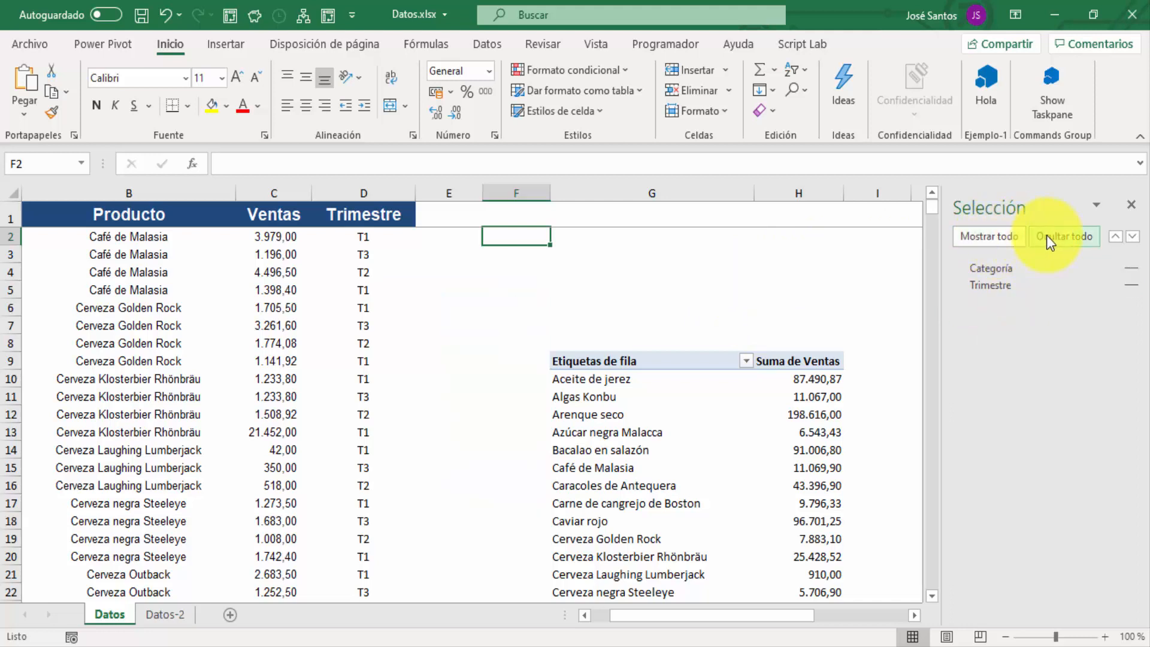
pyautogui.click(986, 237)
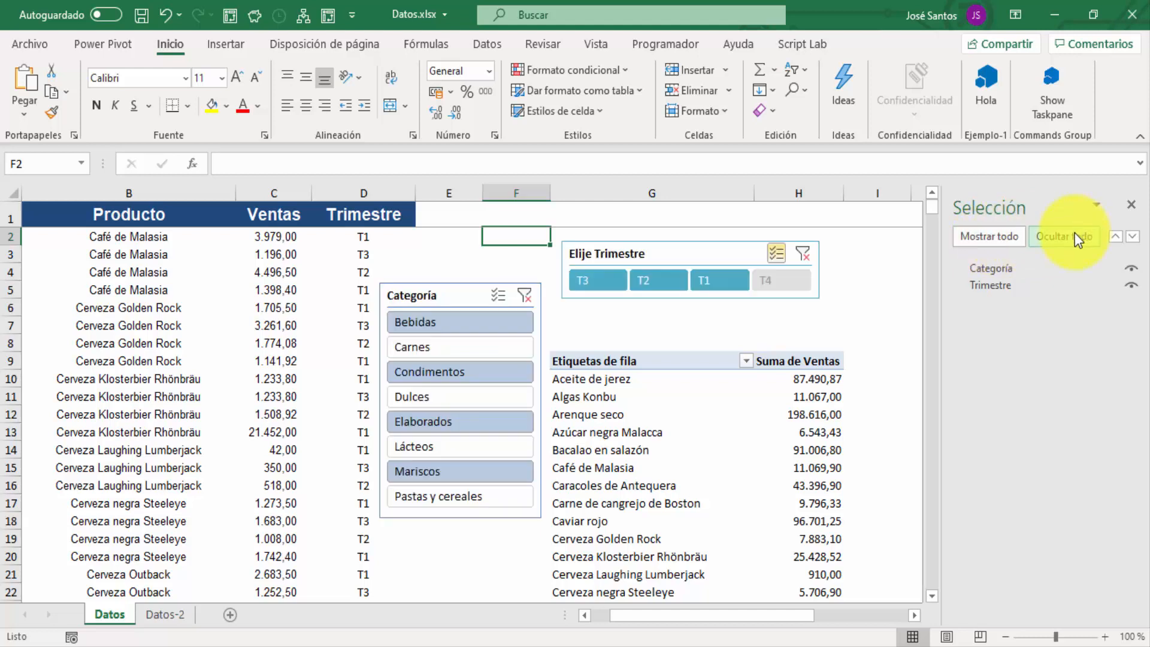
pyautogui.click(1061, 241)
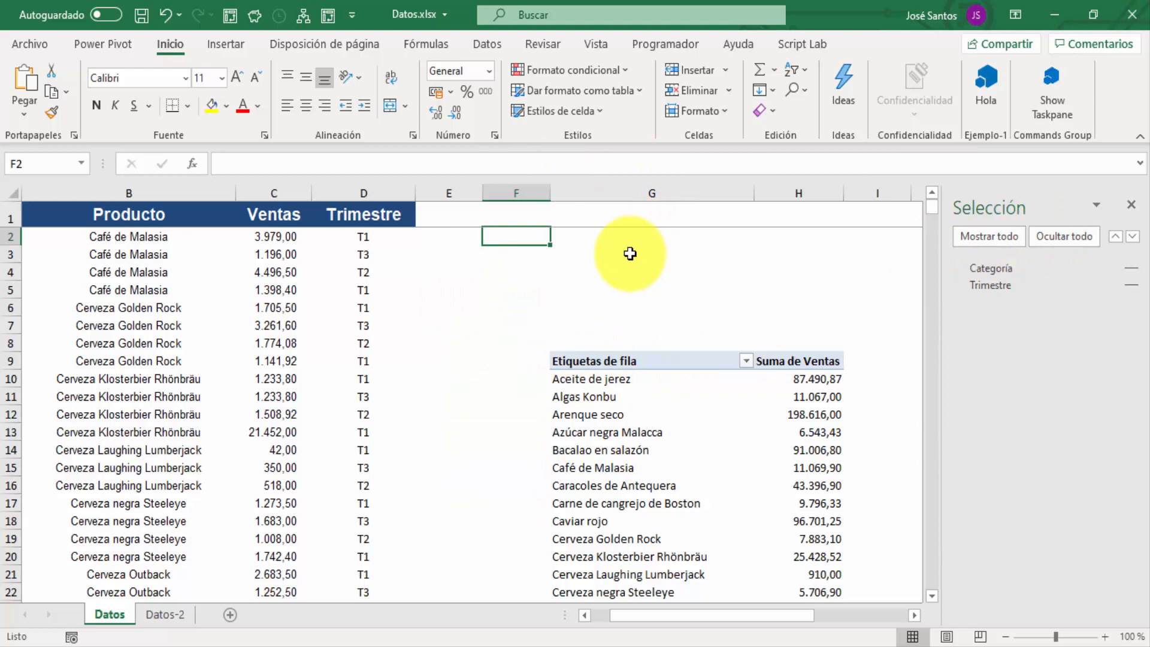
pyautogui.click(992, 238)
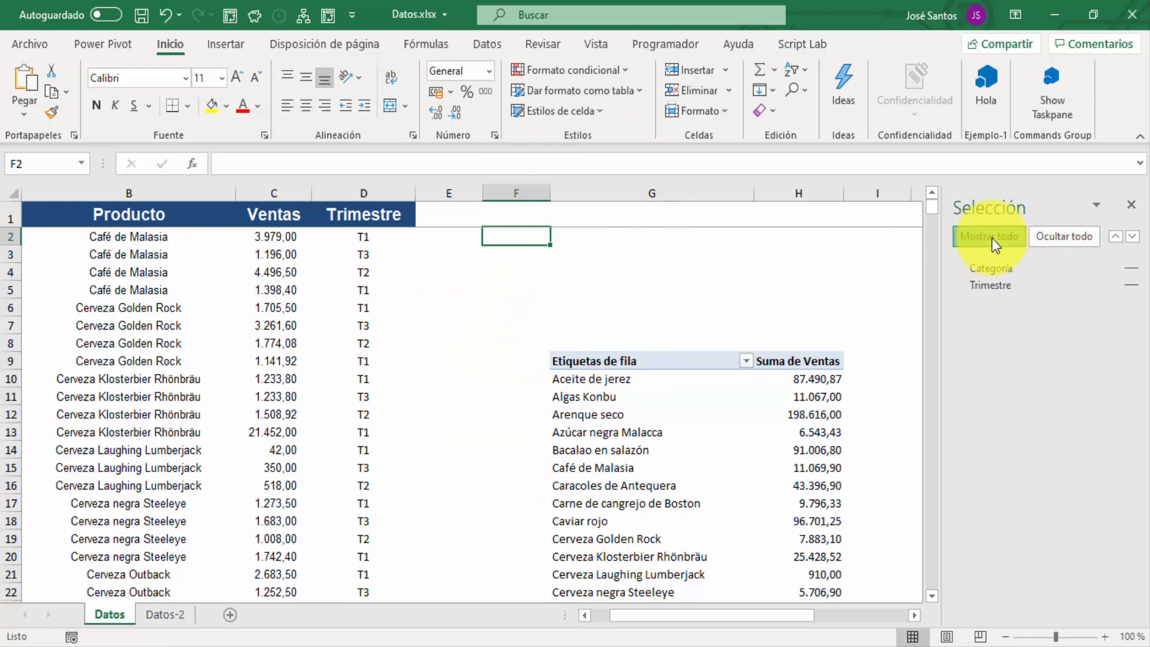
# Hide and show the Categoría slicer individually, and bring the Trimestre slicer forward above it in the stacking order.
pyautogui.click(1133, 272)
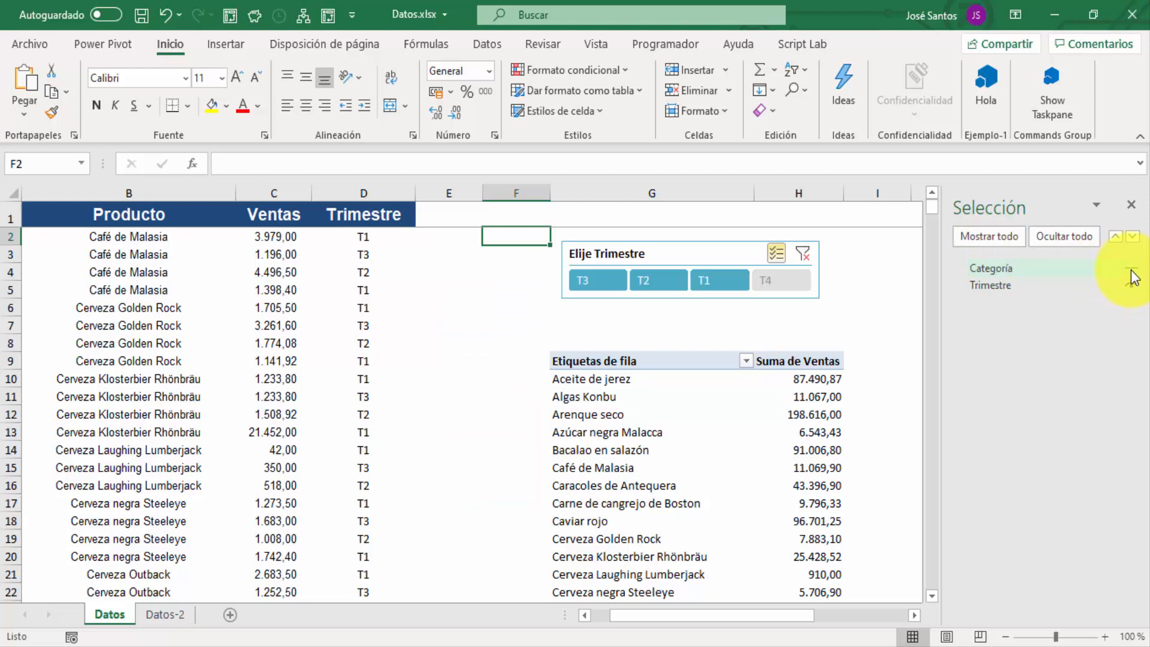
pyautogui.click(1132, 271)
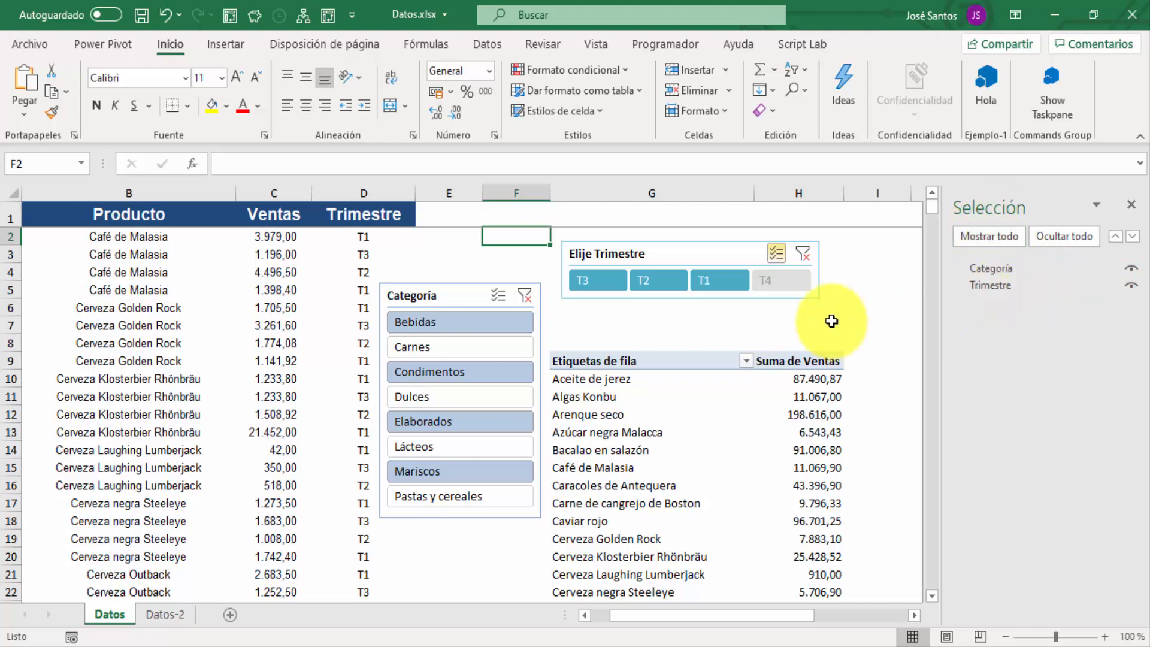
pyautogui.click(1009, 285)
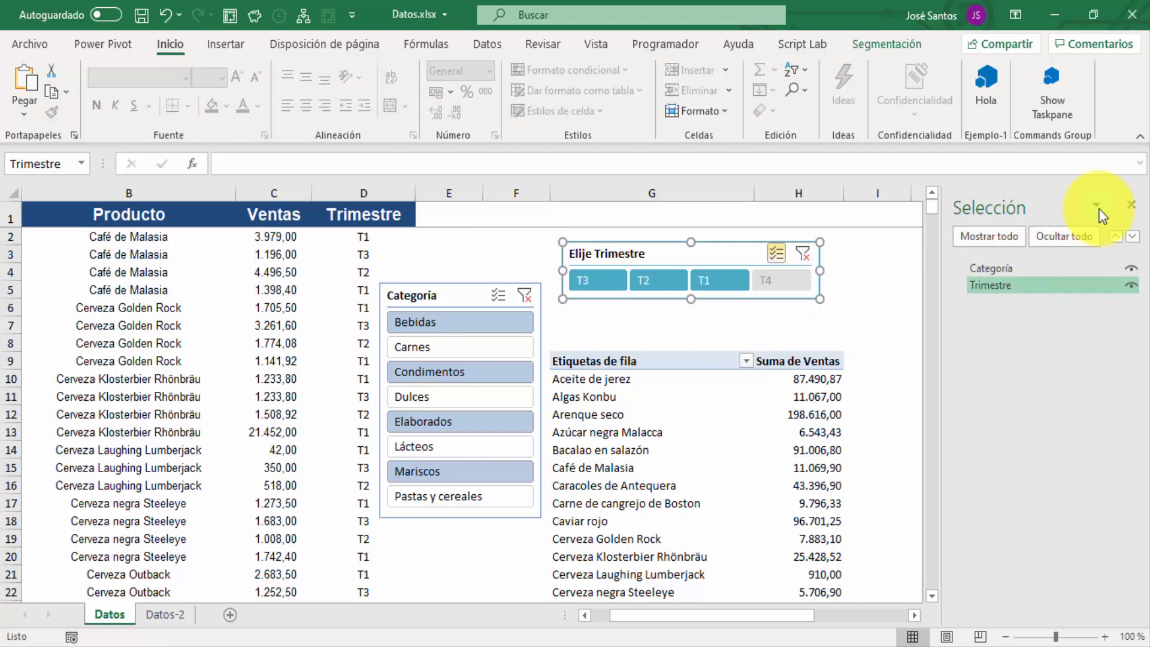
pyautogui.click(1115, 239)
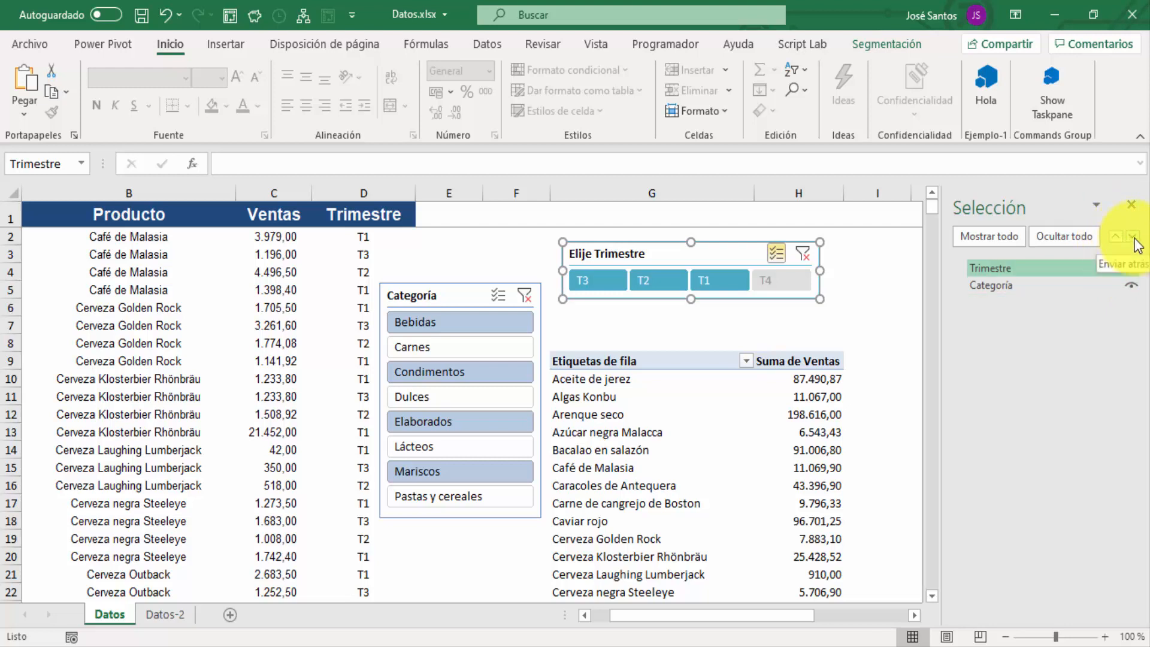
# Send the Trimestre slicer backward in the stacking order, and rename the Categoría slicer object as Seg Categoría.
pyautogui.click(1132, 237)
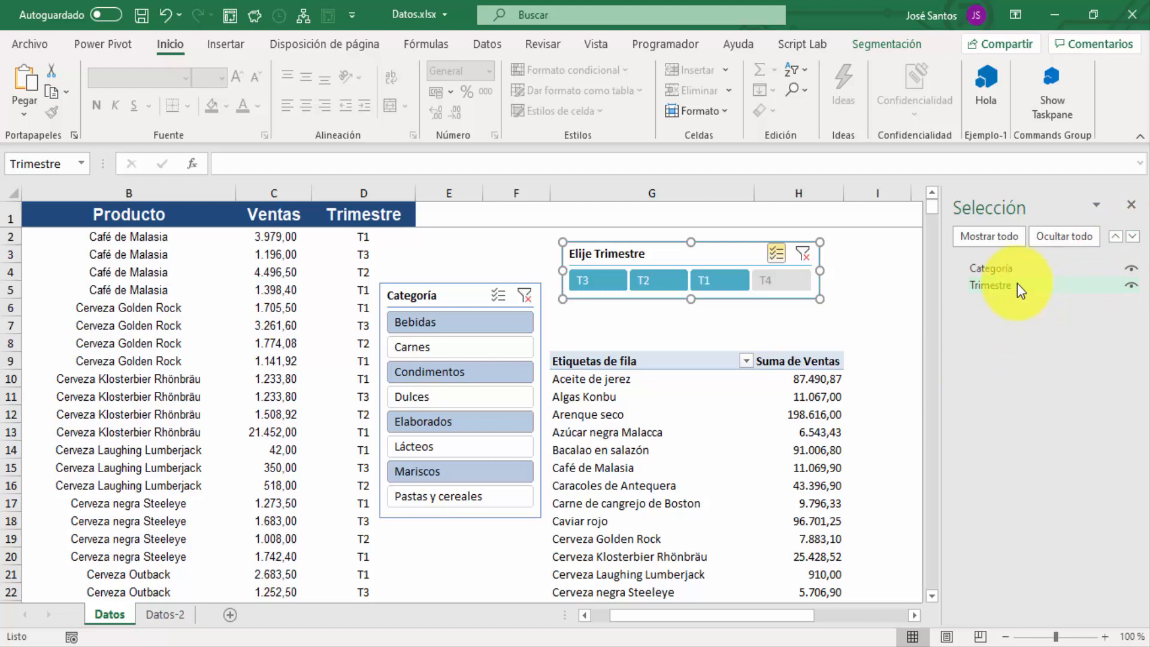
pyautogui.click(996, 268)
pyautogui.click(996, 268)
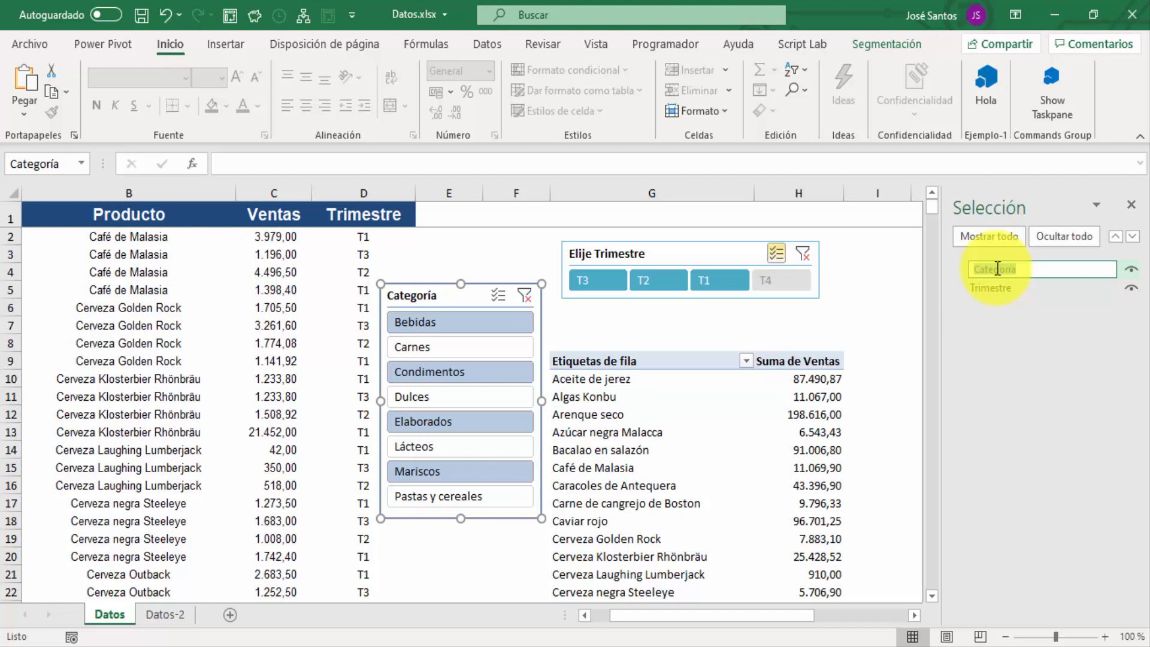
pyautogui.write('Seg Categoría')
pyautogui.press('Return')
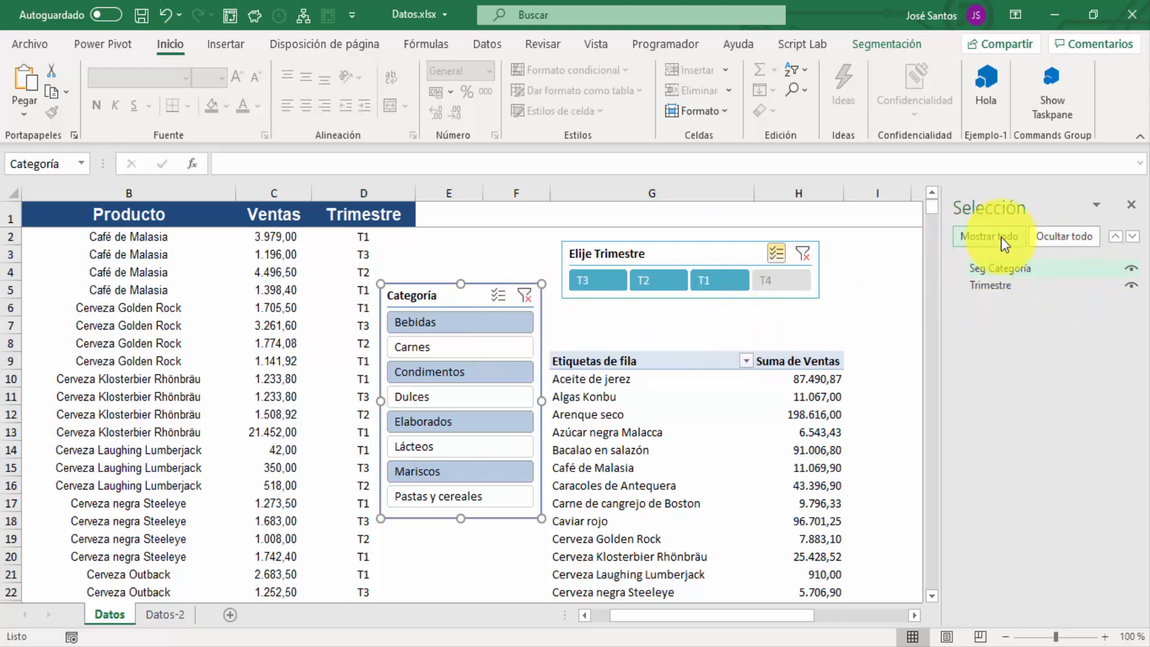
pyautogui.click(989, 262)
pyautogui.press('Return')
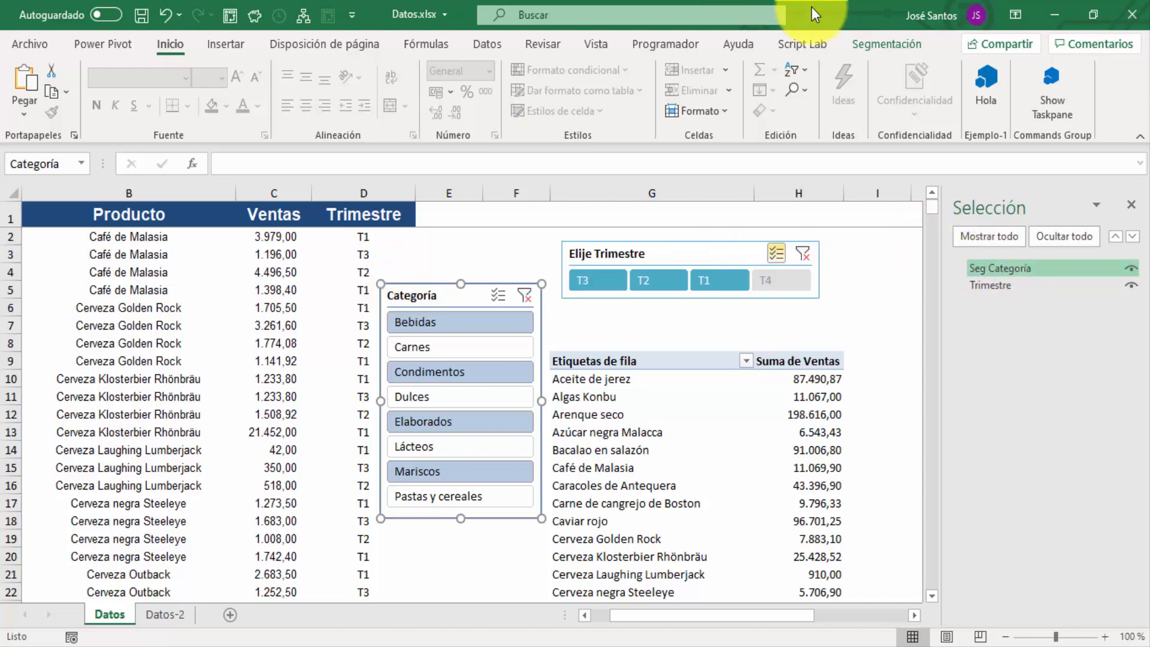
# Check the Categoría slicer's name in its slicer settings and close them without changes.
pyautogui.click(886, 47)
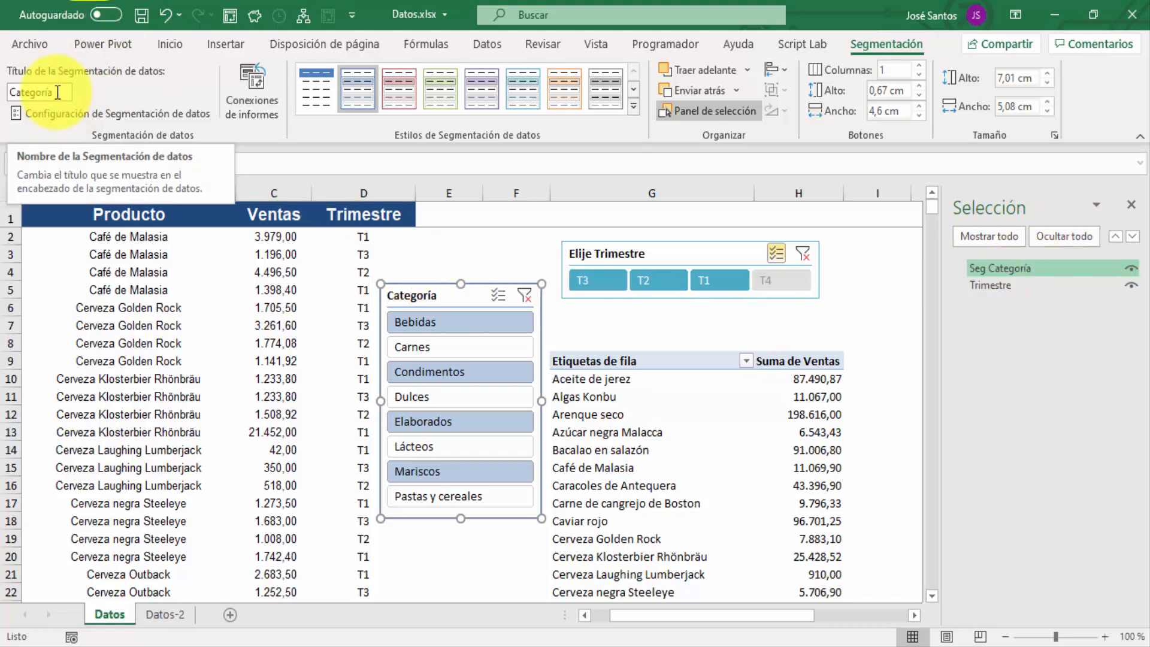
pyautogui.click(87, 121)
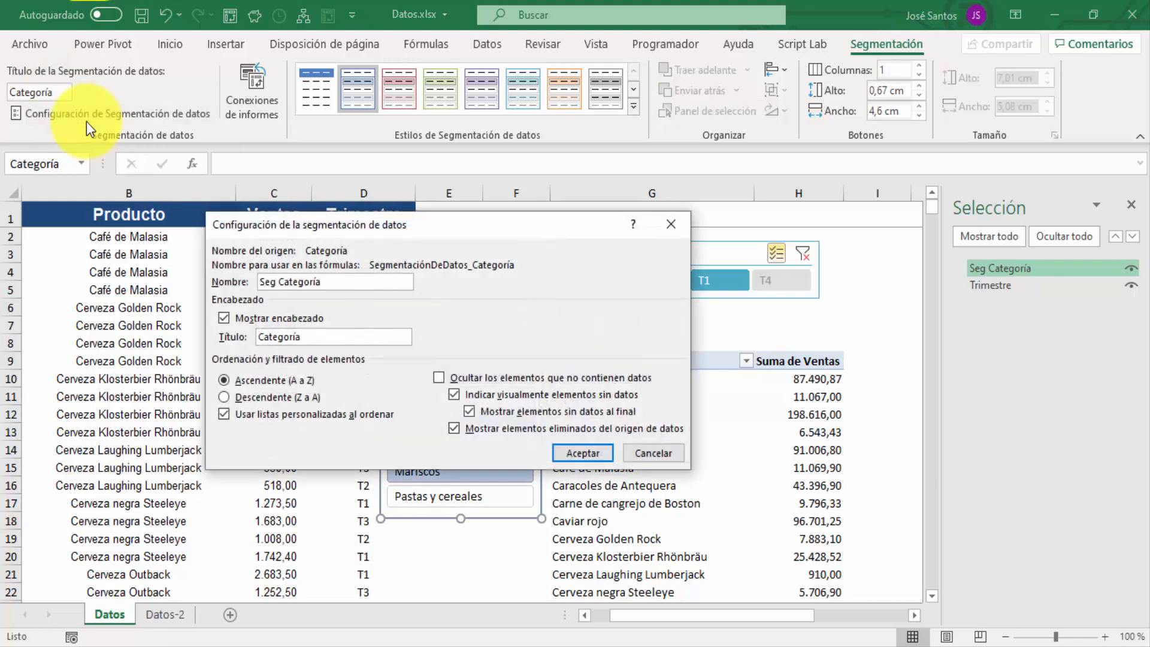
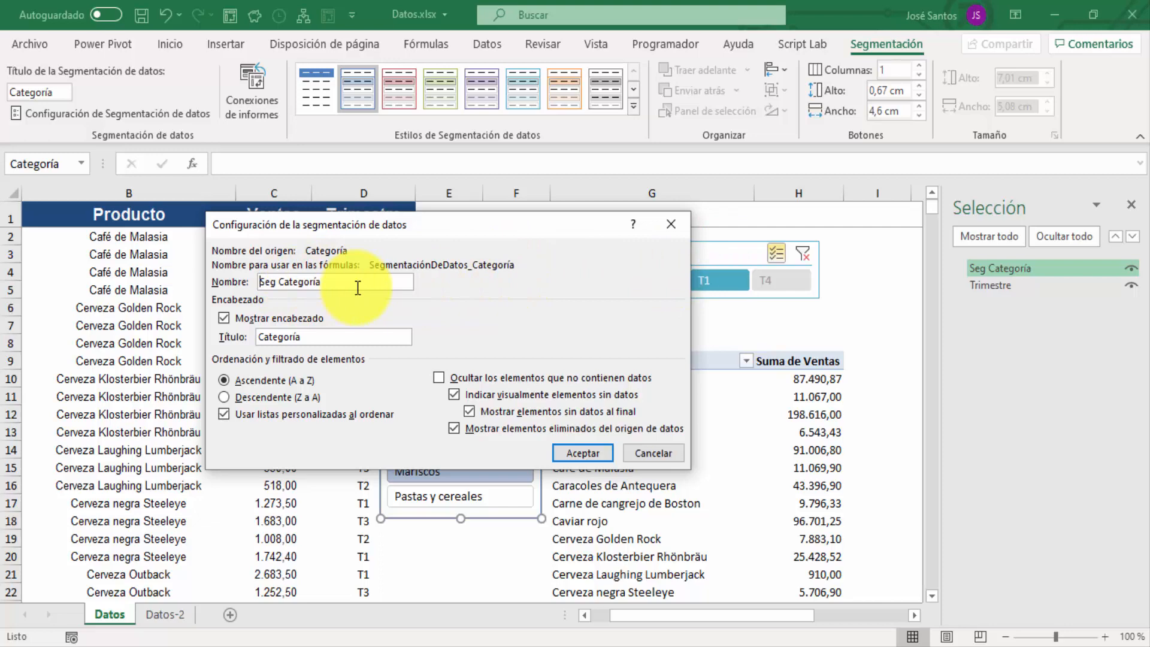
pyautogui.press('Escape')
pyautogui.press('Escape')
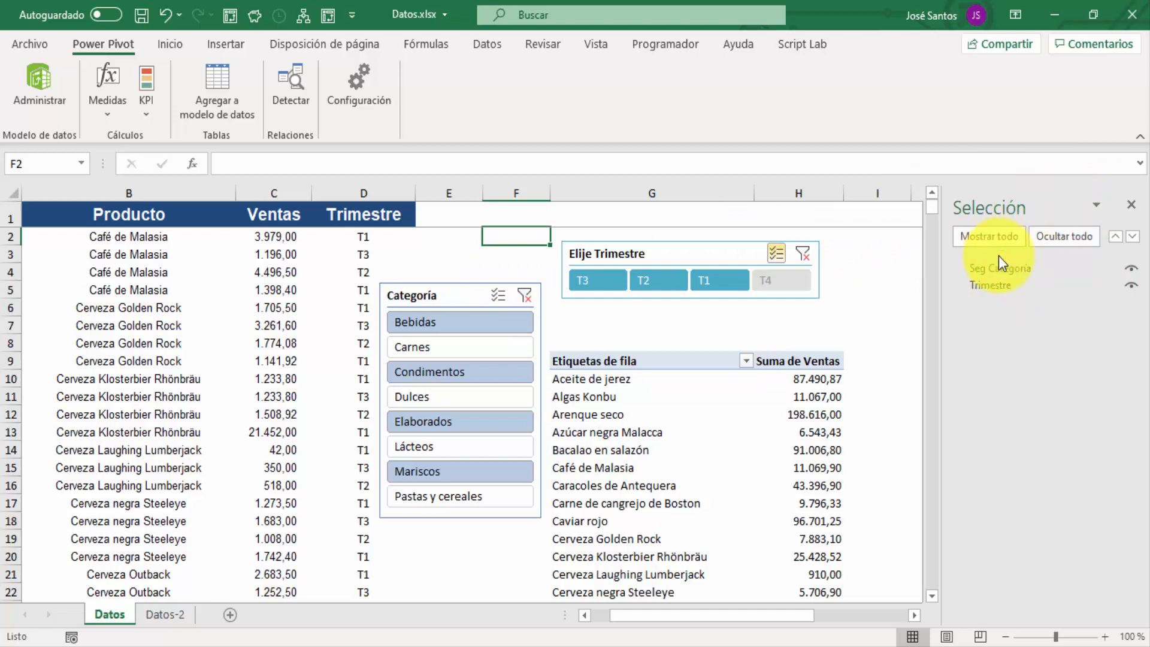
# Close the Selection pane and align the Categoría and Elije Trimestre slicers by their top edges.
pyautogui.click(635, 291)
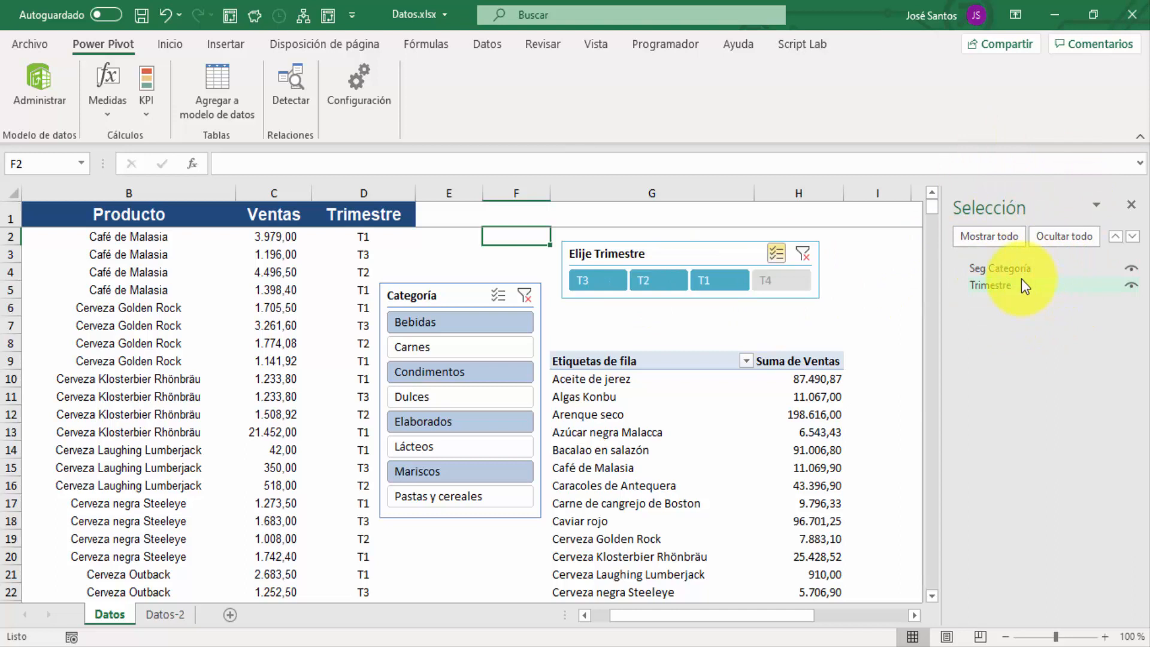
pyautogui.click(1134, 207)
pyautogui.click(487, 287)
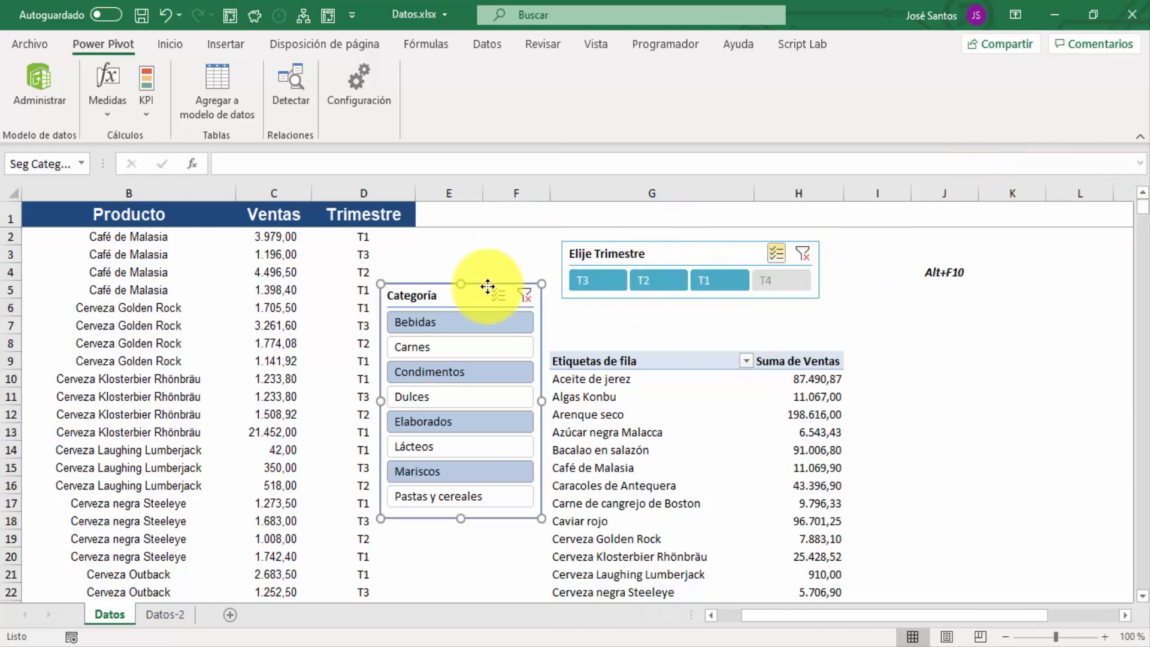
pyautogui.keyDown('ctrl'); pyautogui.click(628, 243); pyautogui.keyUp('ctrl')
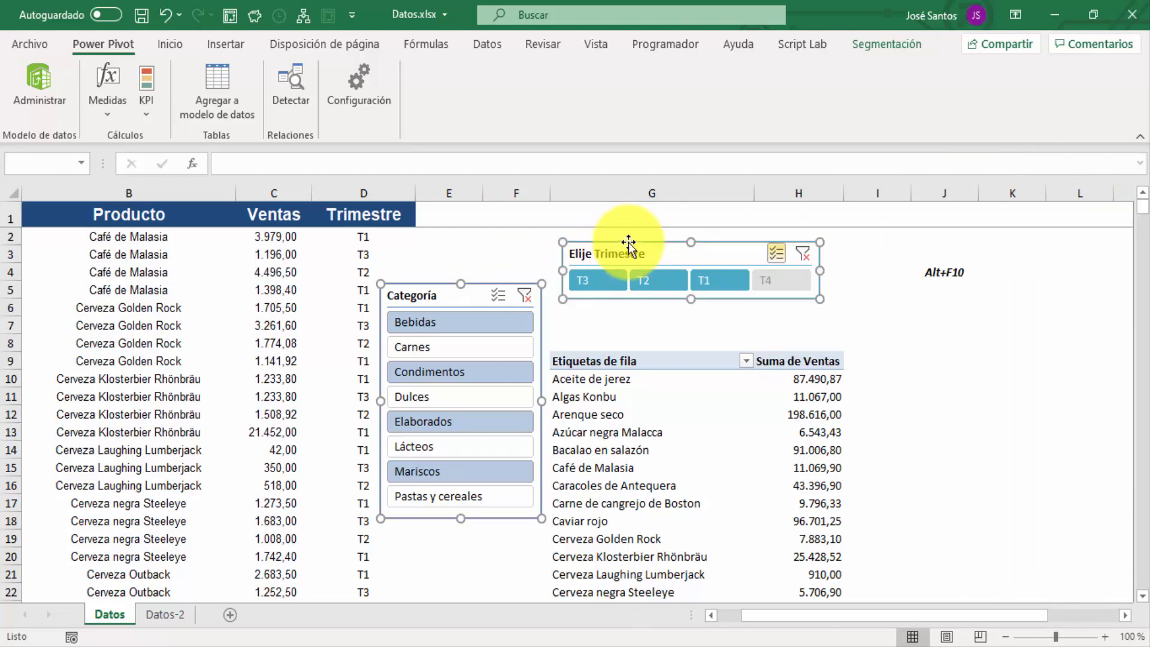
pyautogui.click(882, 49)
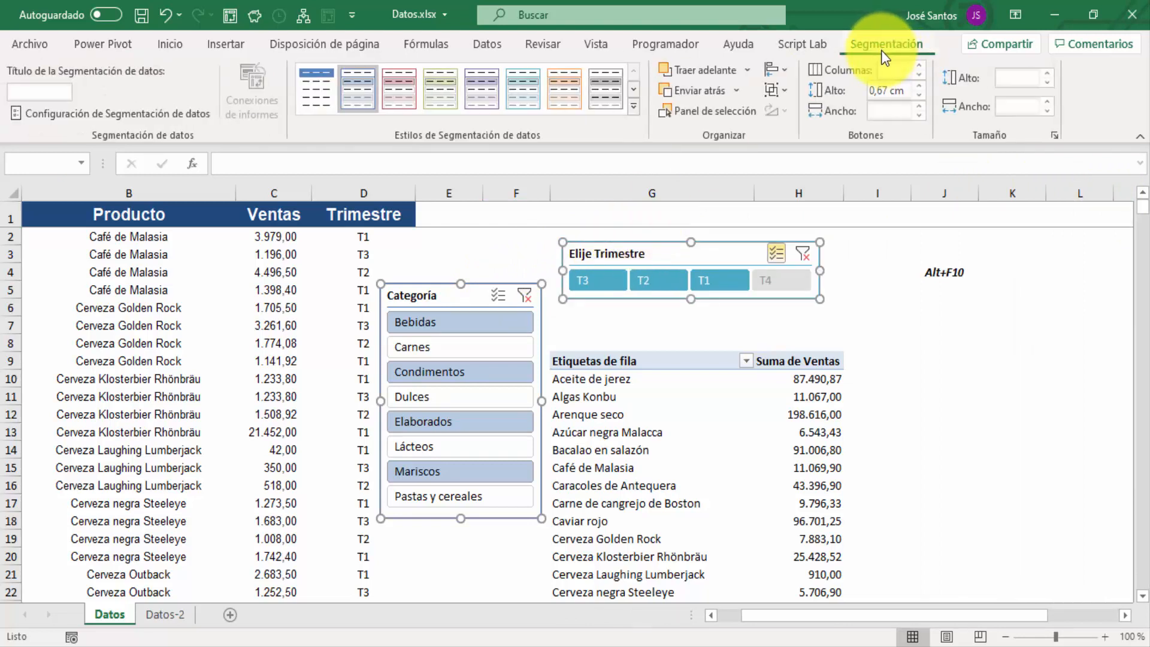
pyautogui.click(786, 71)
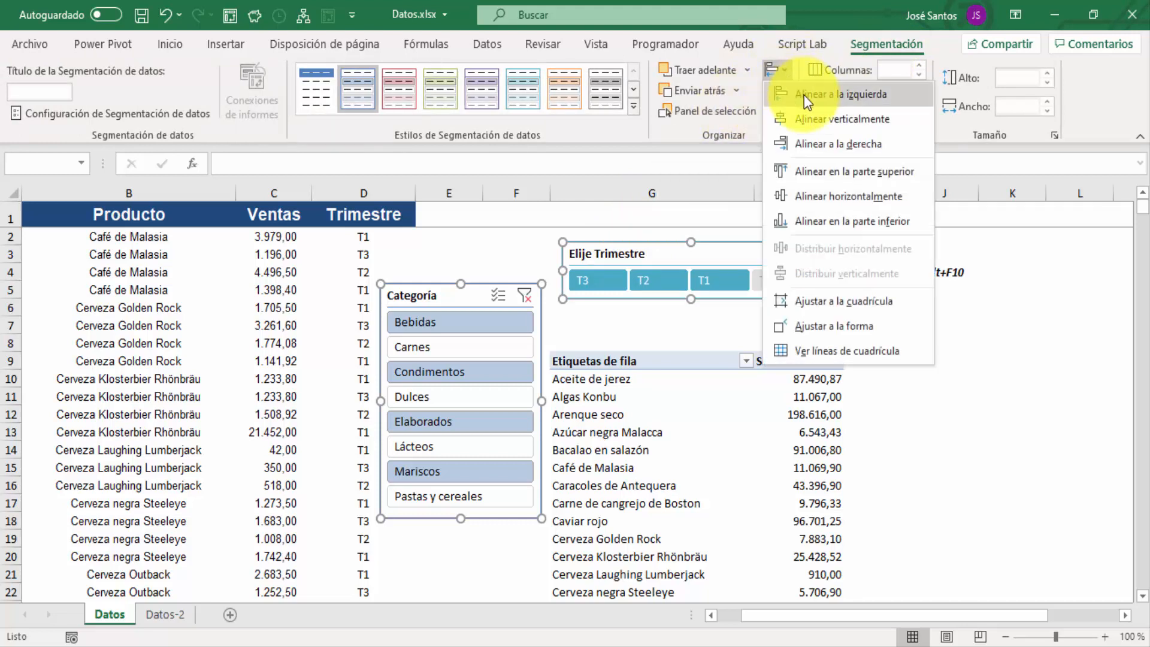
pyautogui.click(839, 170)
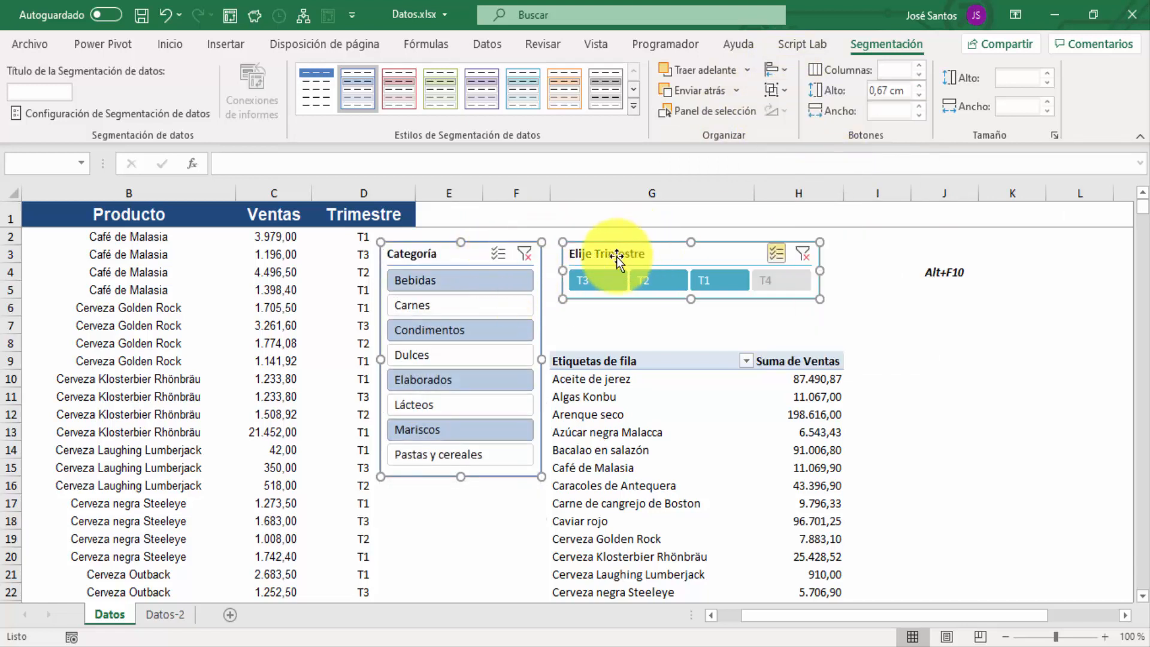
pyautogui.click(618, 308)
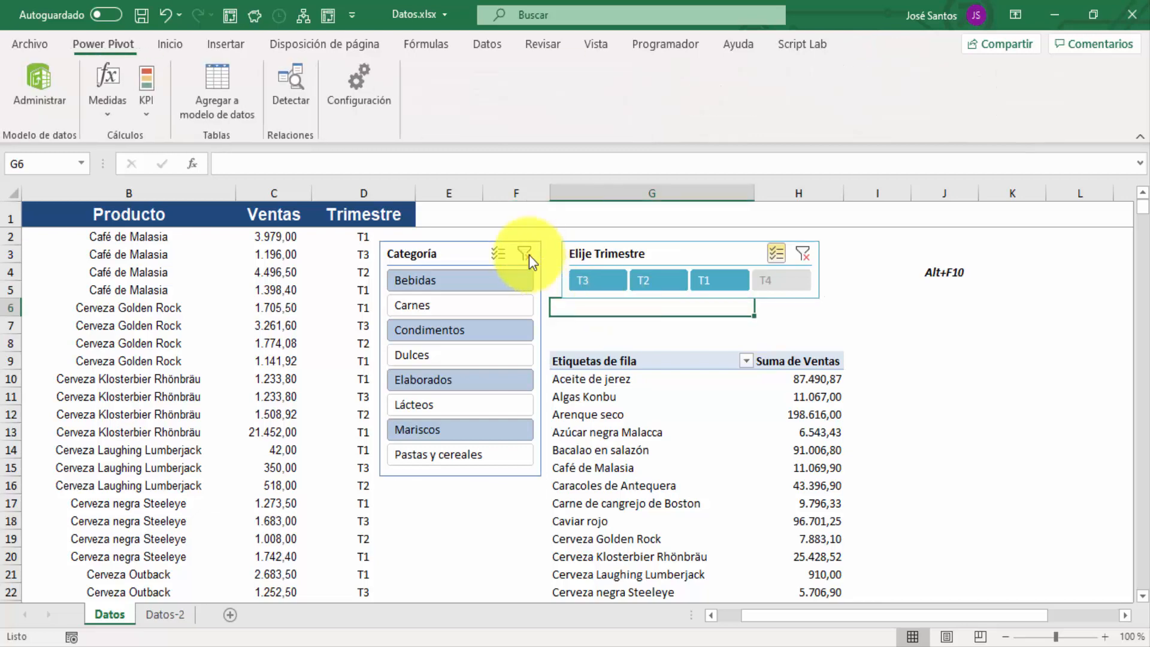
# Move the Categoría slicer slightly down and to the right, and realign its top edge with the Elije Trimestre slicer.
pyautogui.moveTo(499, 242); pyautogui.dragTo(482, 264)
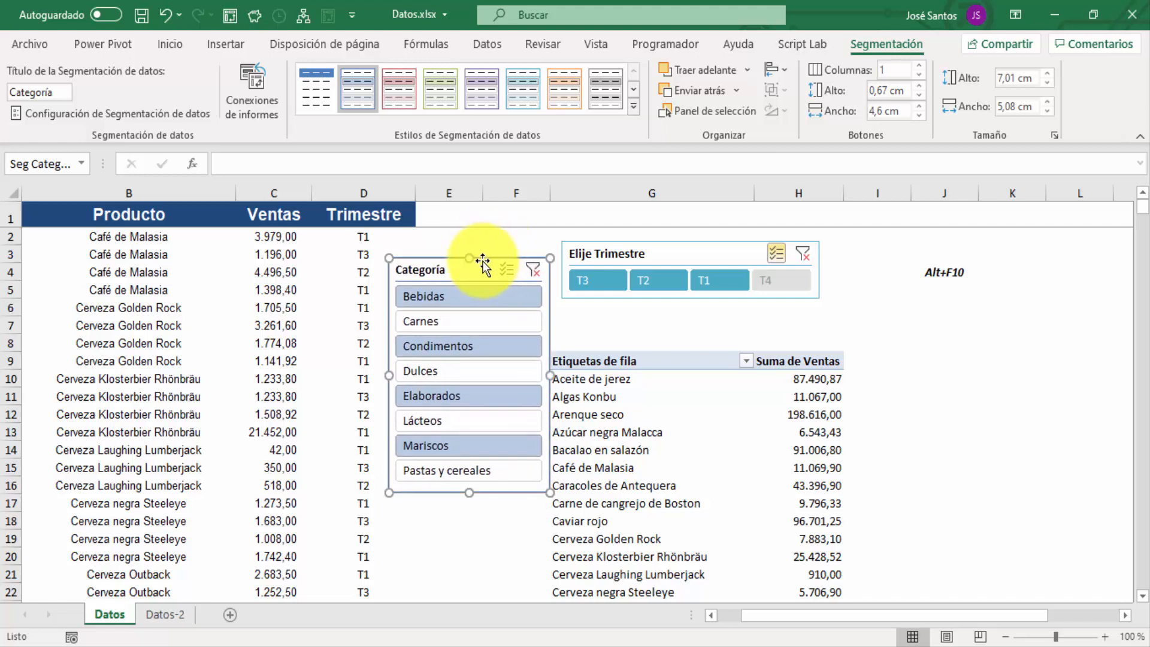
pyautogui.keyDown('ctrl'); pyautogui.click(611, 243); pyautogui.keyUp('ctrl')
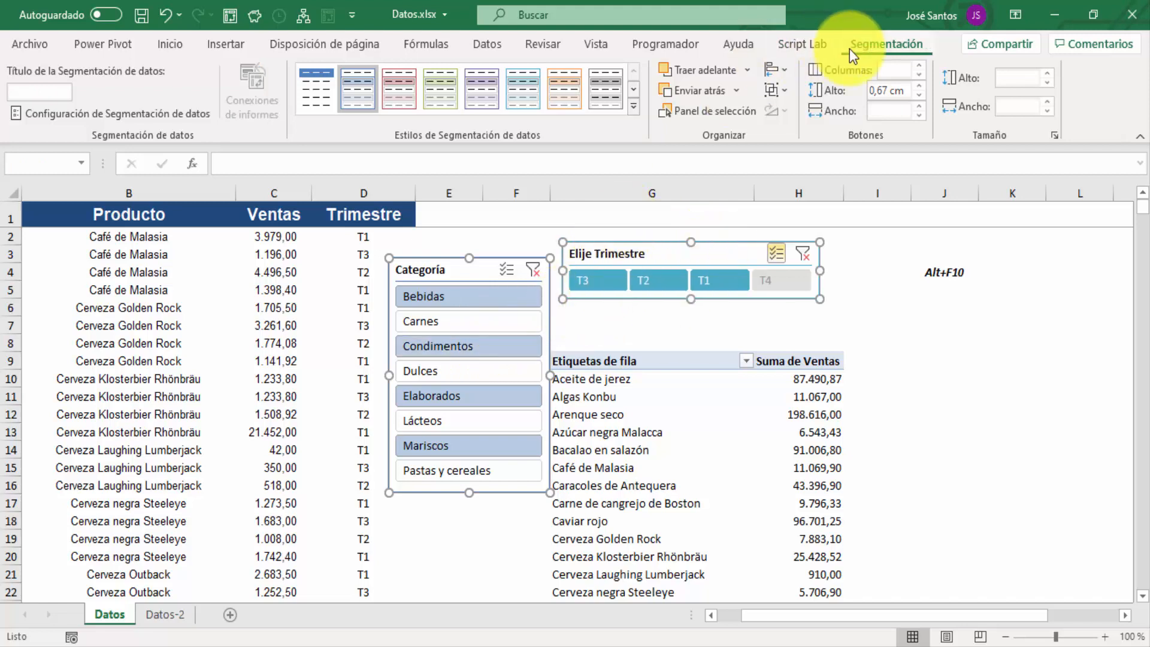
pyautogui.click(788, 73)
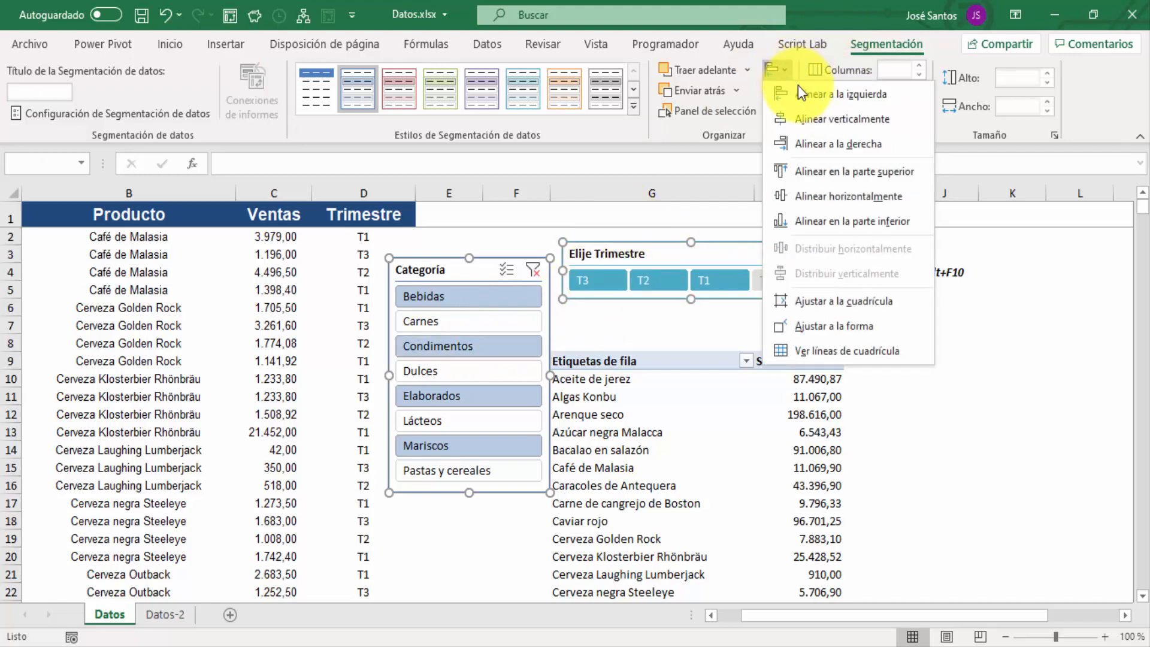
pyautogui.click(846, 173)
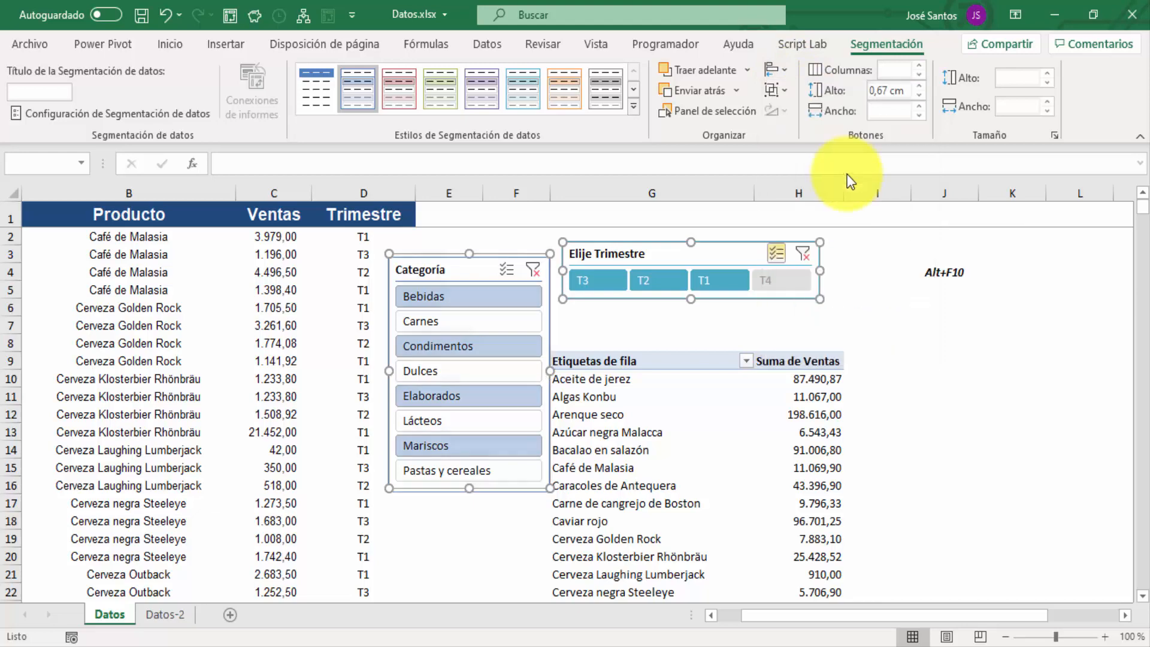
pyautogui.press('Escape')
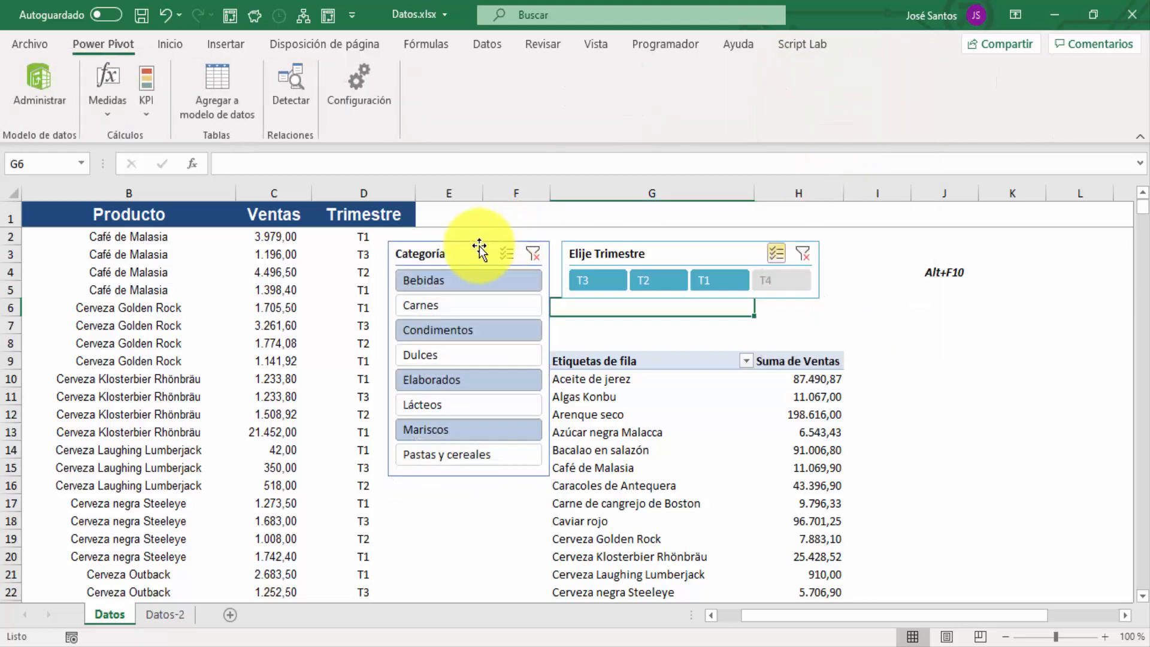
# Move the Categoría slicer below the Elije Trimestre slicer and align both with Alinear verticalmente.
pyautogui.moveTo(456, 246); pyautogui.dragTo(676, 312)
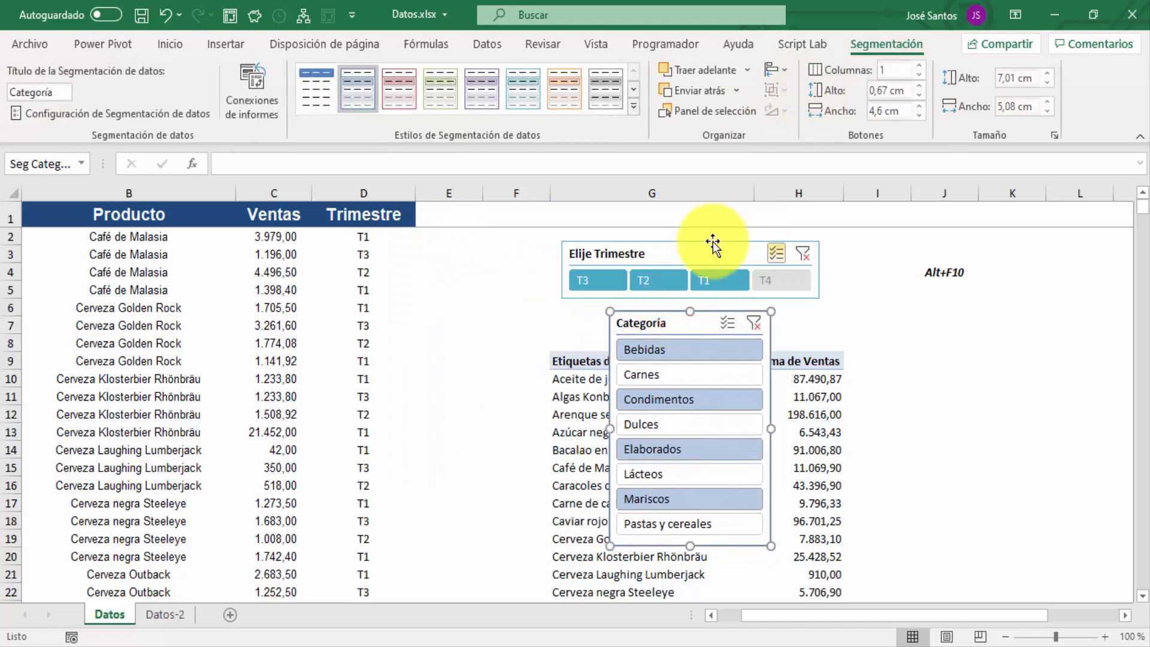
pyautogui.click(713, 247)
pyautogui.keyDown('ctrl'); pyautogui.click(732, 313); pyautogui.keyUp('ctrl')
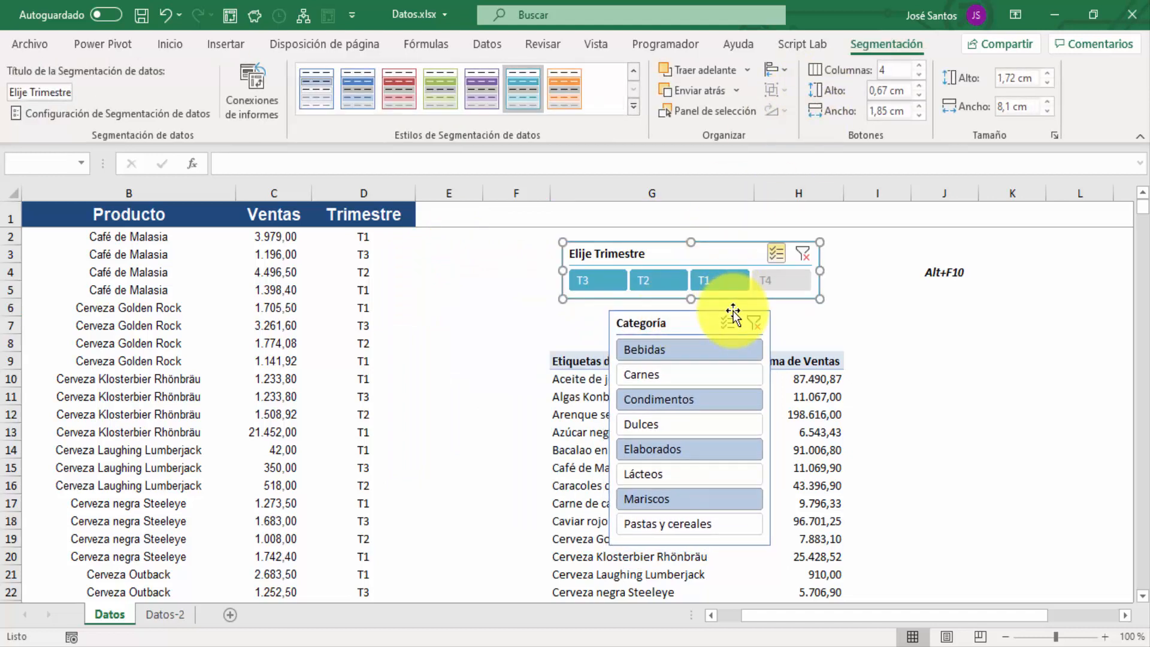
pyautogui.click(786, 73)
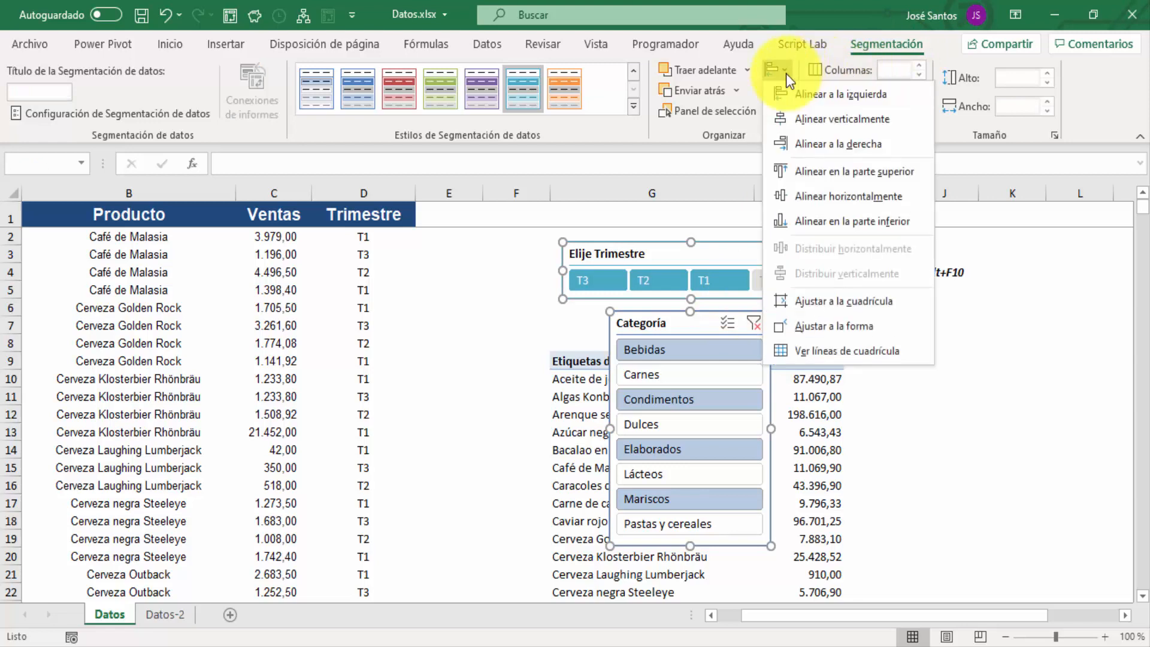
pyautogui.click(824, 118)
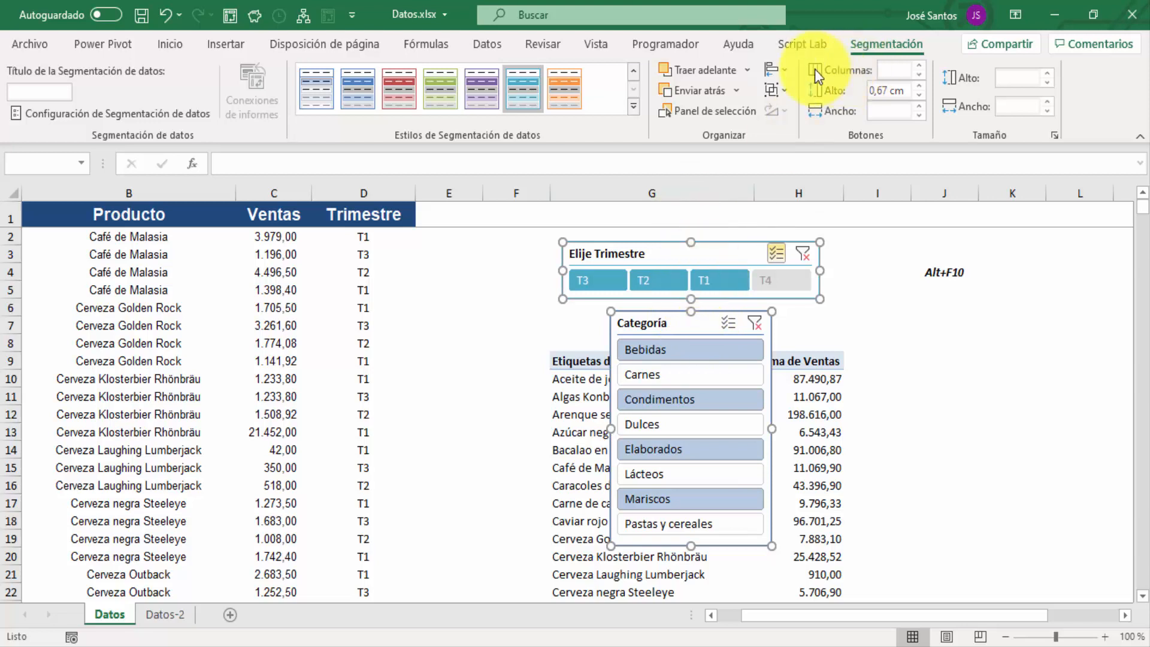
# Align the Categoría and Elije Trimestre slicers first by their left edges, and finally by their right edges.
pyautogui.click(786, 70)
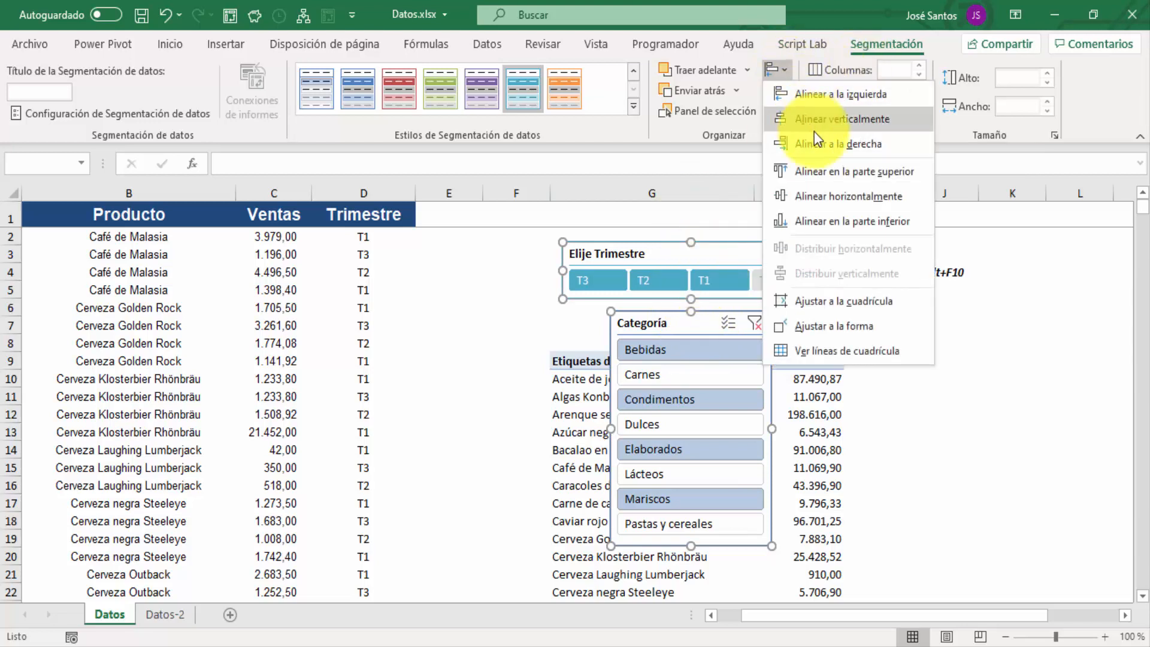
pyautogui.click(833, 93)
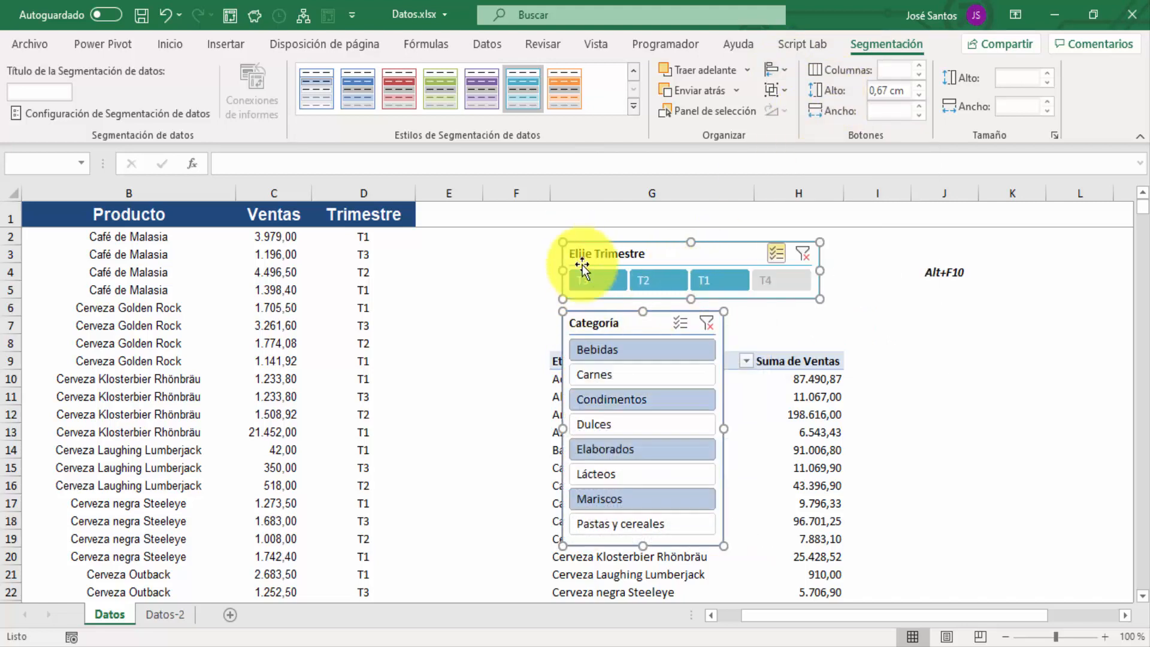
pyautogui.click(786, 70)
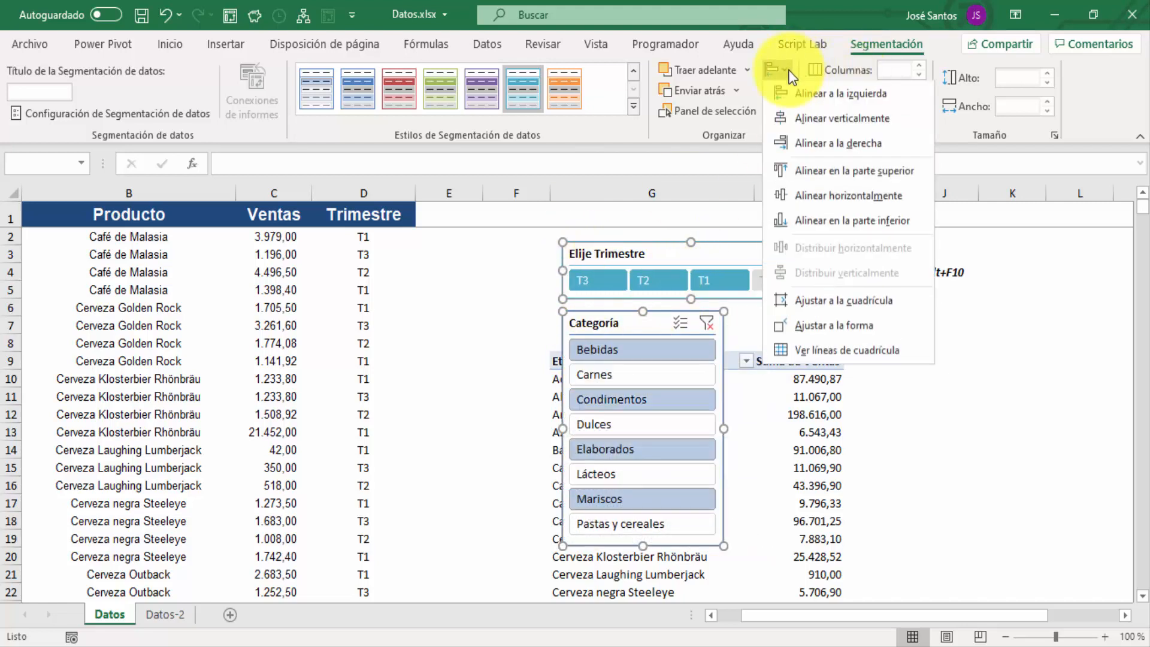
pyautogui.click(855, 142)
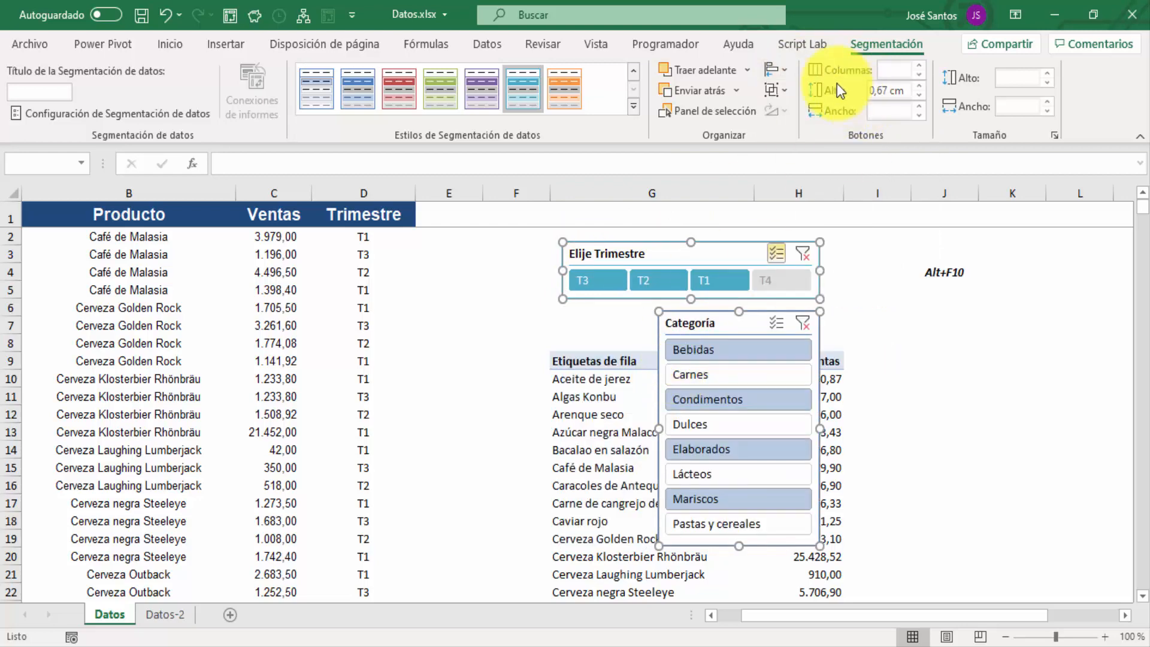
pyautogui.click(783, 73)
pyautogui.click(786, 75)
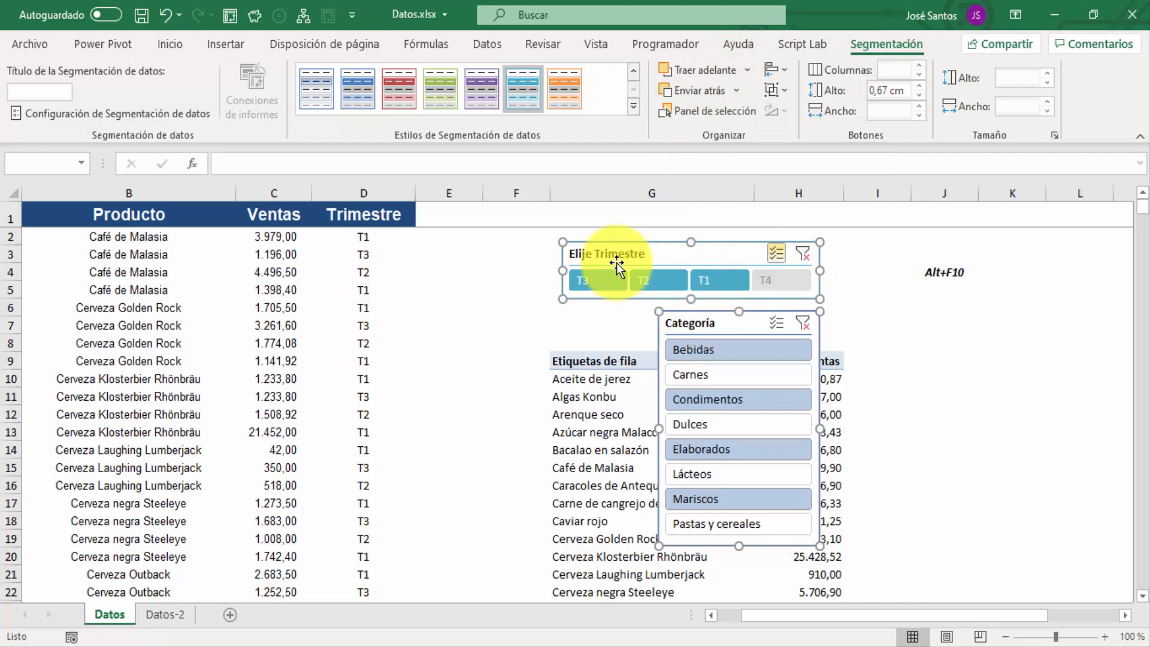
pyautogui.click(686, 307)
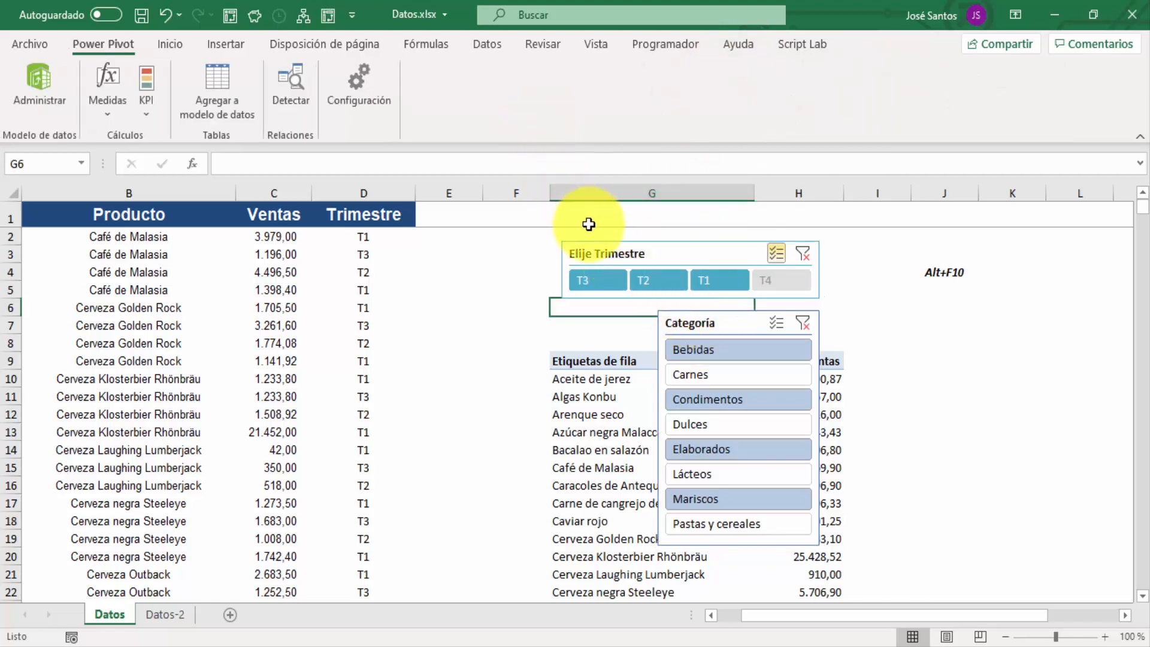
# Move the Categoría slicer so it overlaps the Elije Trimestre slicer, and send it backward behind that slicer.
pyautogui.click(605, 243)
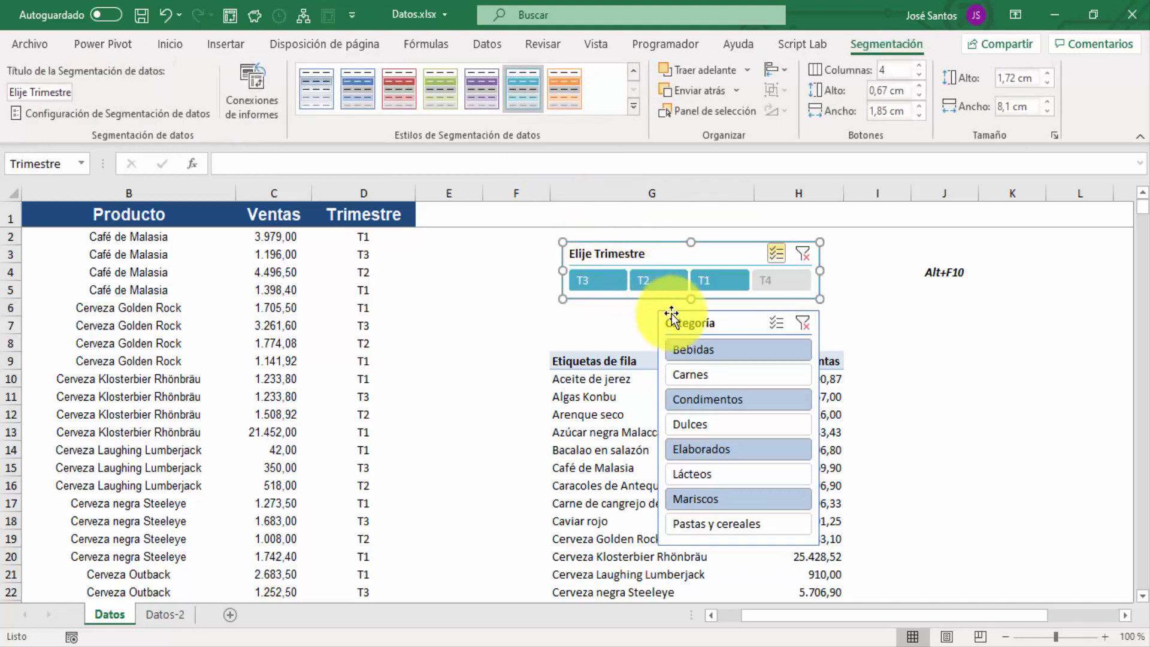
pyautogui.moveTo(671, 313); pyautogui.dragTo(624, 249)
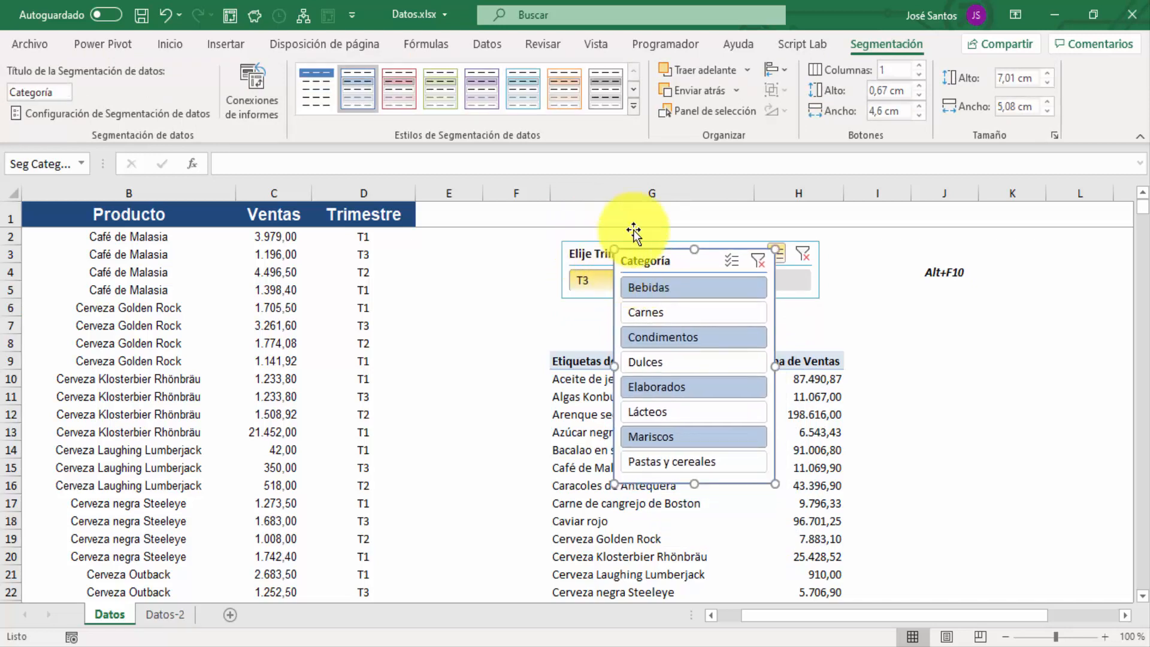
pyautogui.click(738, 91)
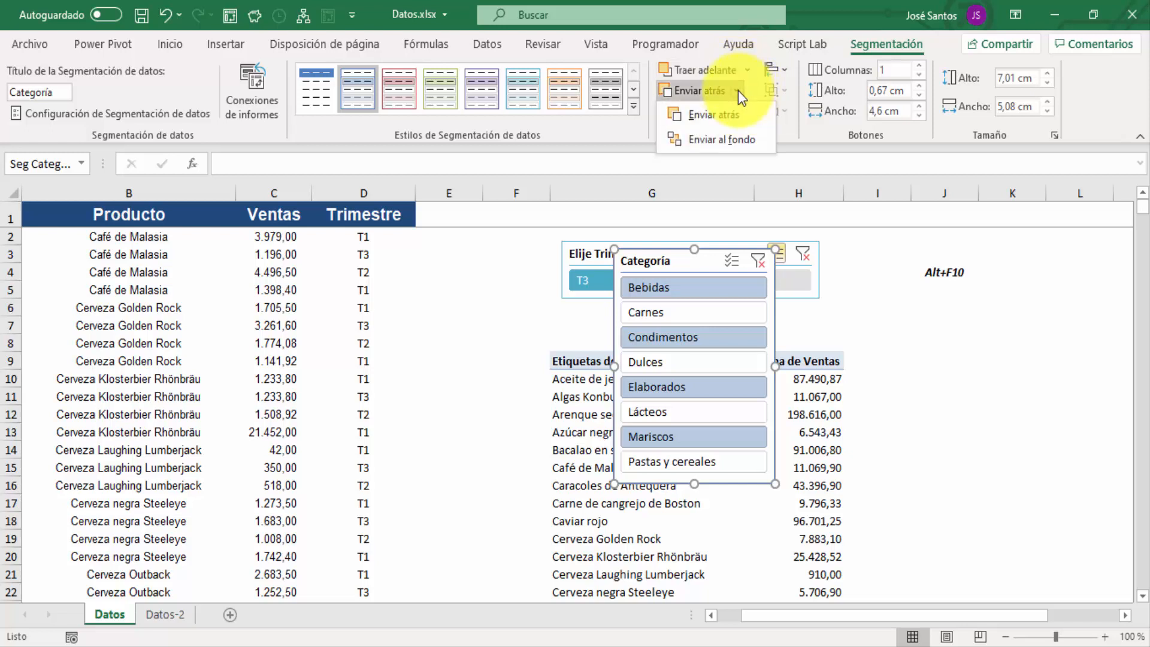
pyautogui.click(716, 115)
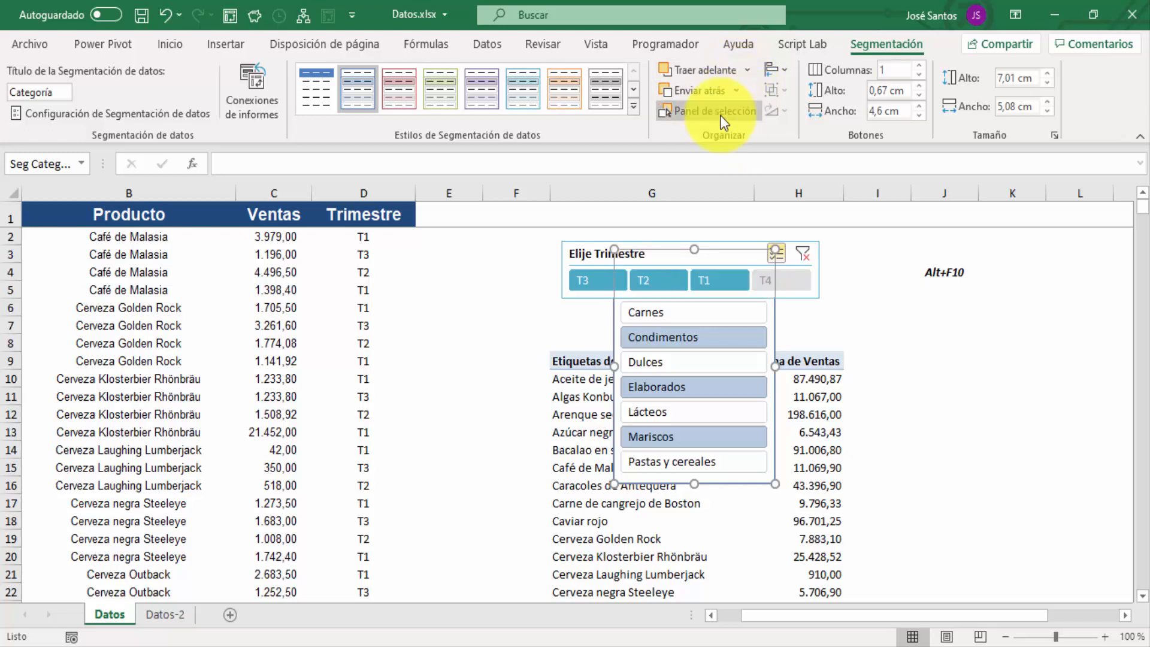
pyautogui.click(532, 269)
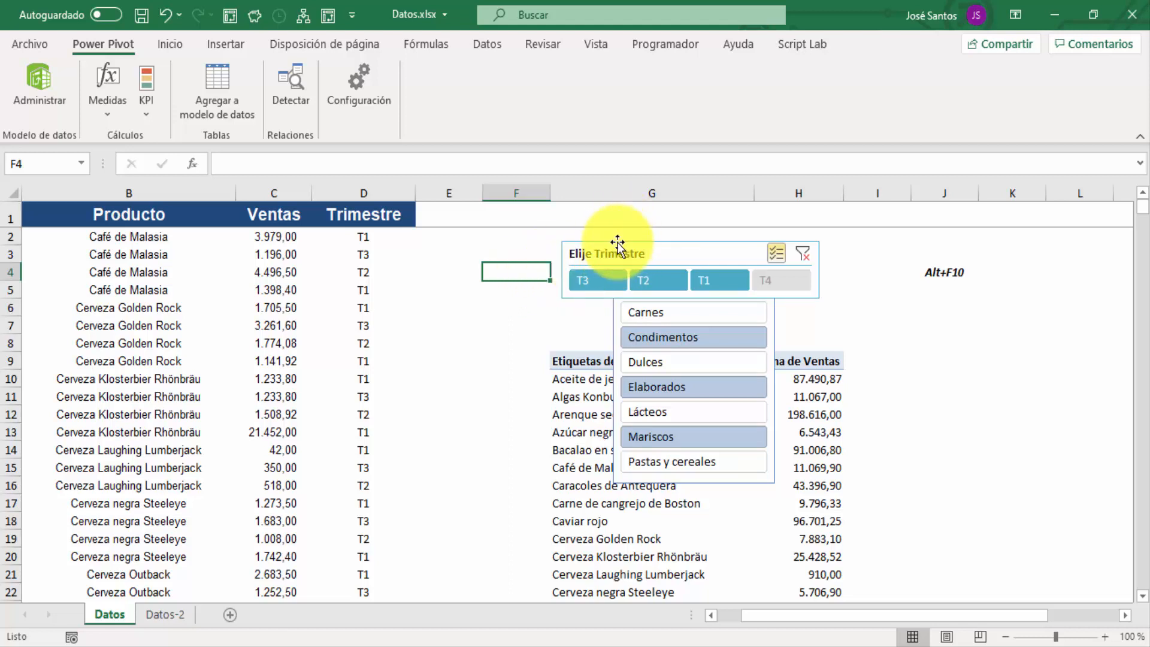
# Bring the Elije Trimestre slicer to the front and move it over columns D to F, clear of the Categoría slicer.
pyautogui.click(695, 246)
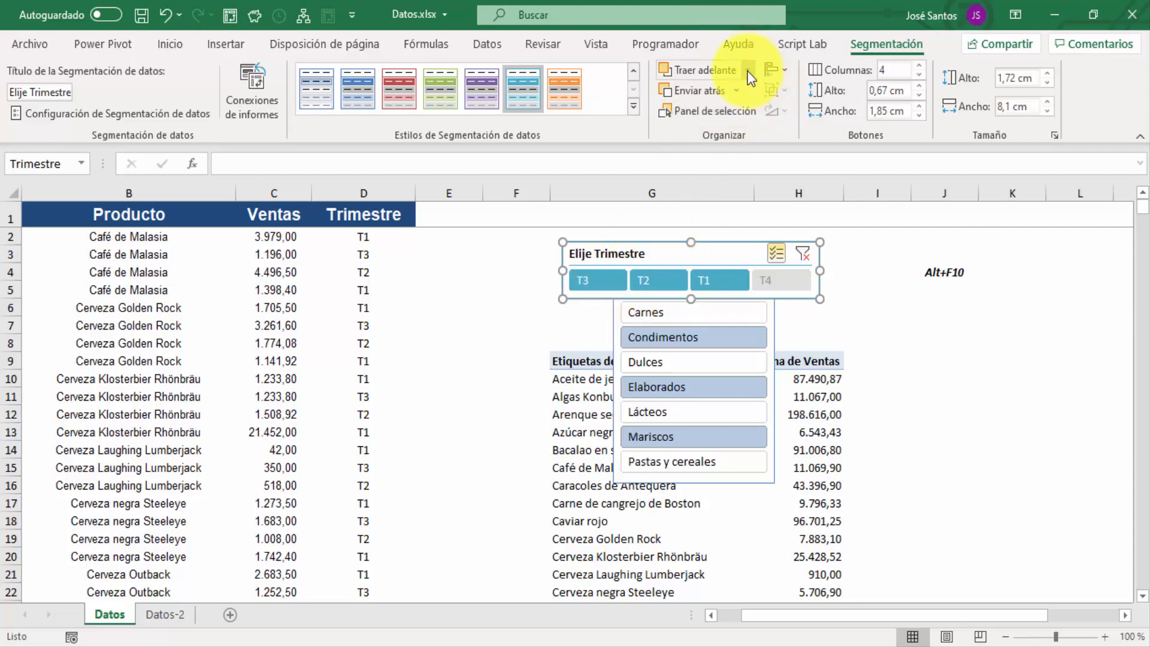
pyautogui.click(742, 88)
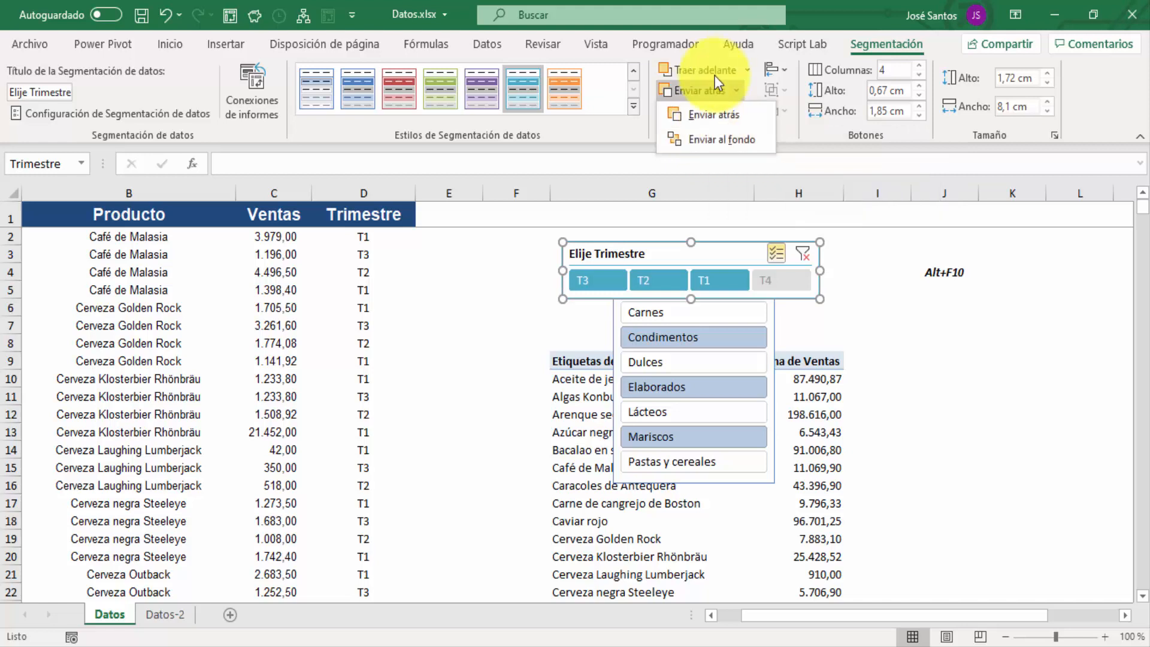
pyautogui.click(747, 71)
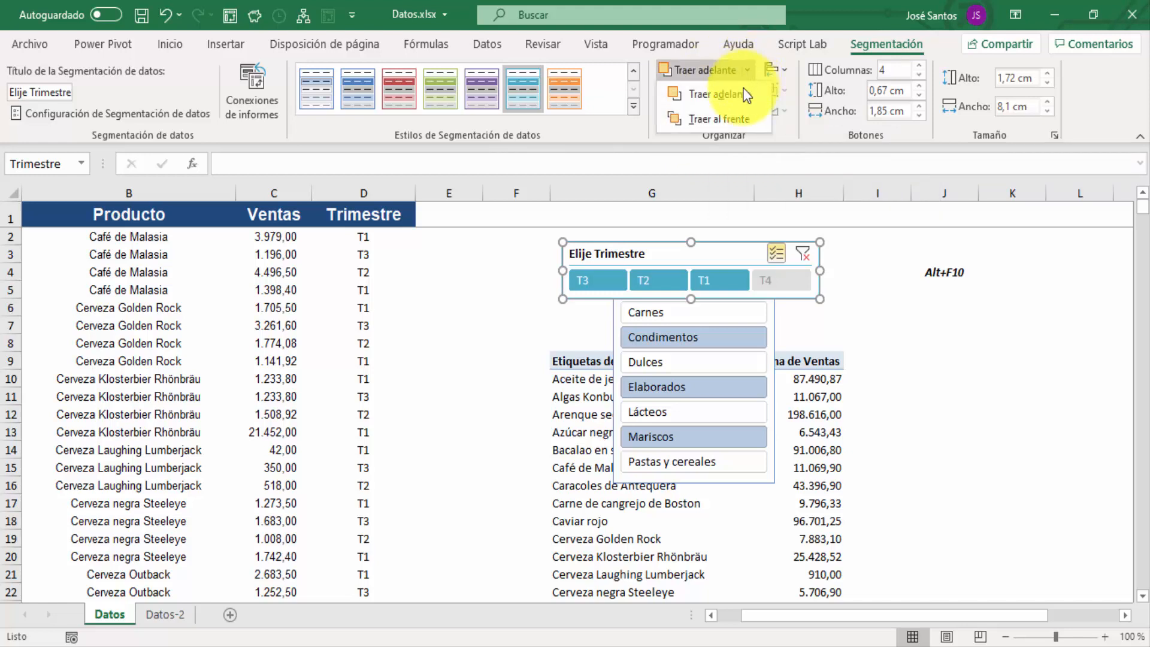
pyautogui.click(738, 115)
pyautogui.press('Escape')
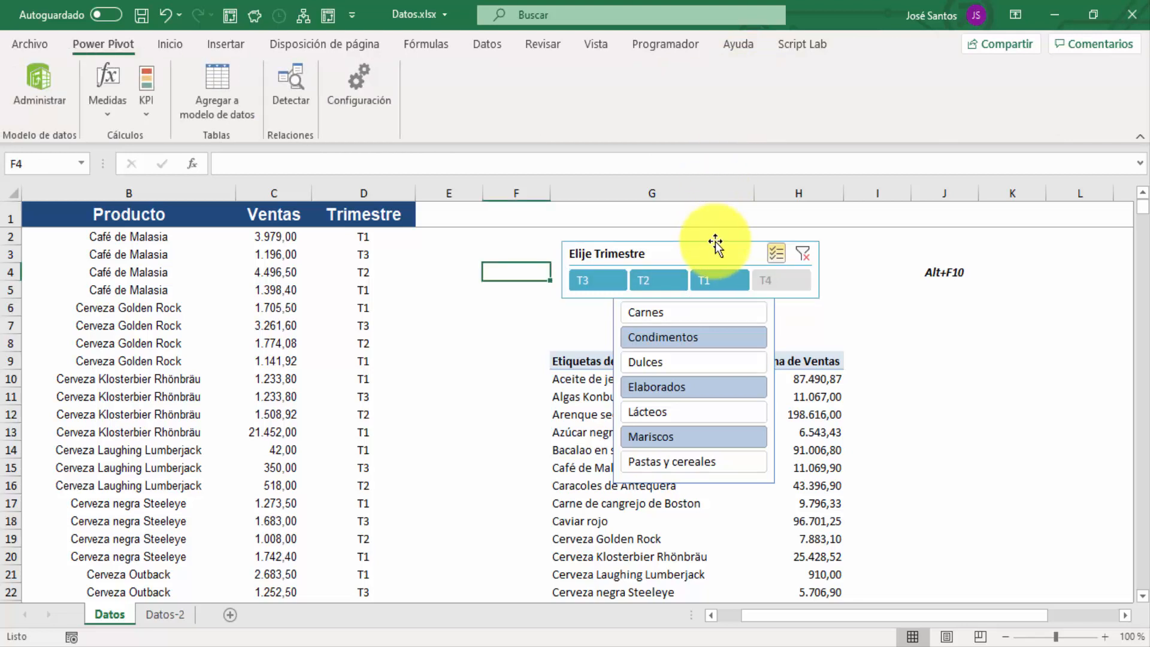
pyautogui.moveTo(715, 242); pyautogui.dragTo(490, 247)
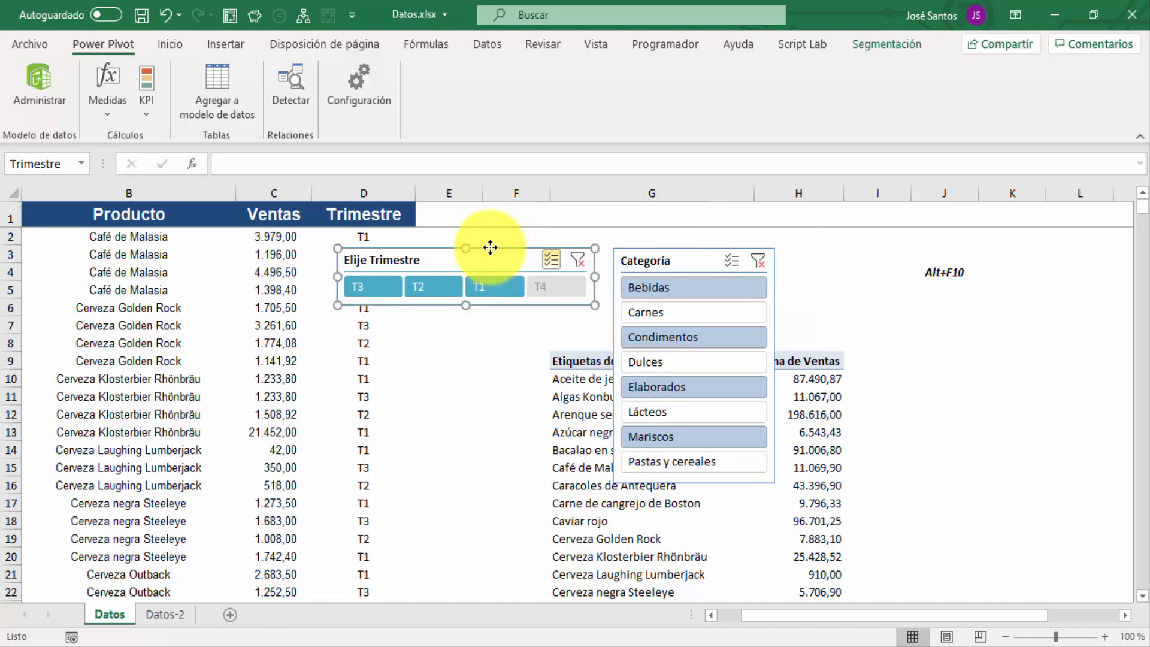
pyautogui.click(555, 223)
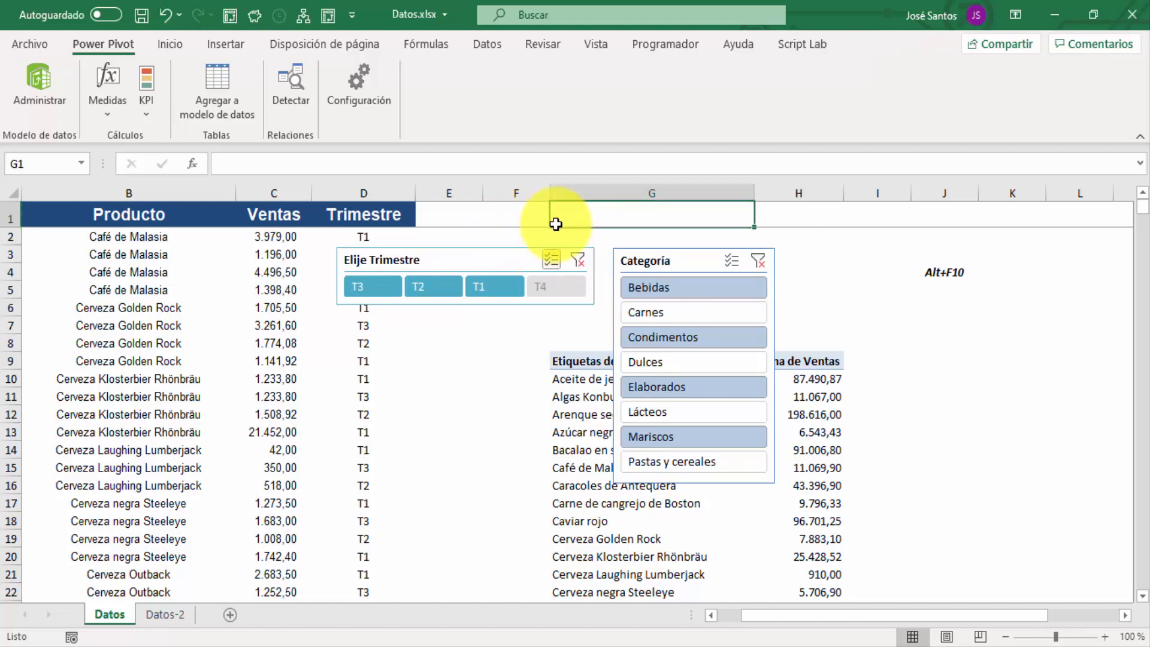
# Switch quarters off and back on in the Elije Trimestre slicer, and clear the Categoría slicer's filter.
pyautogui.click(551, 260)
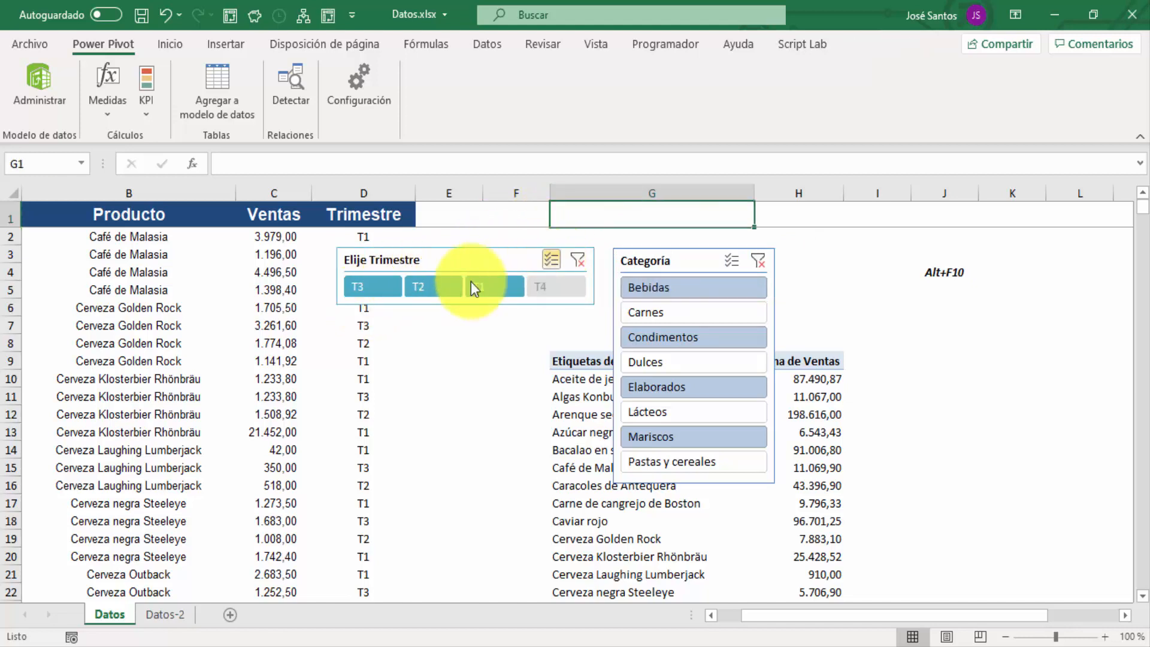
pyautogui.click(365, 290)
pyautogui.click(434, 289)
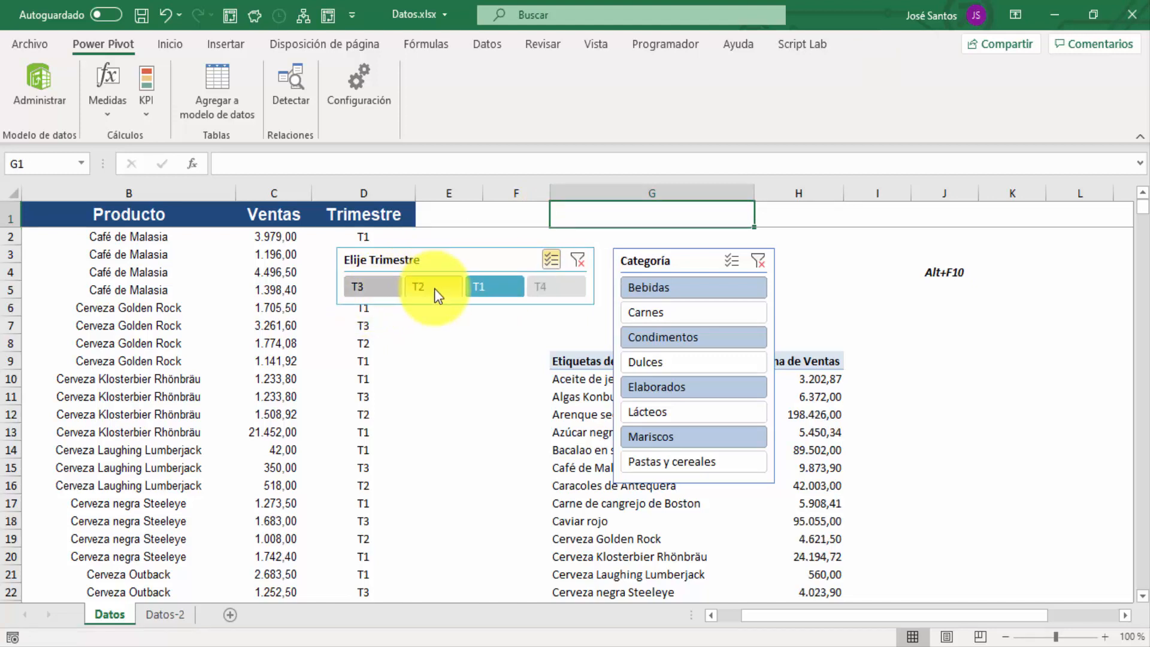
pyautogui.click(480, 285)
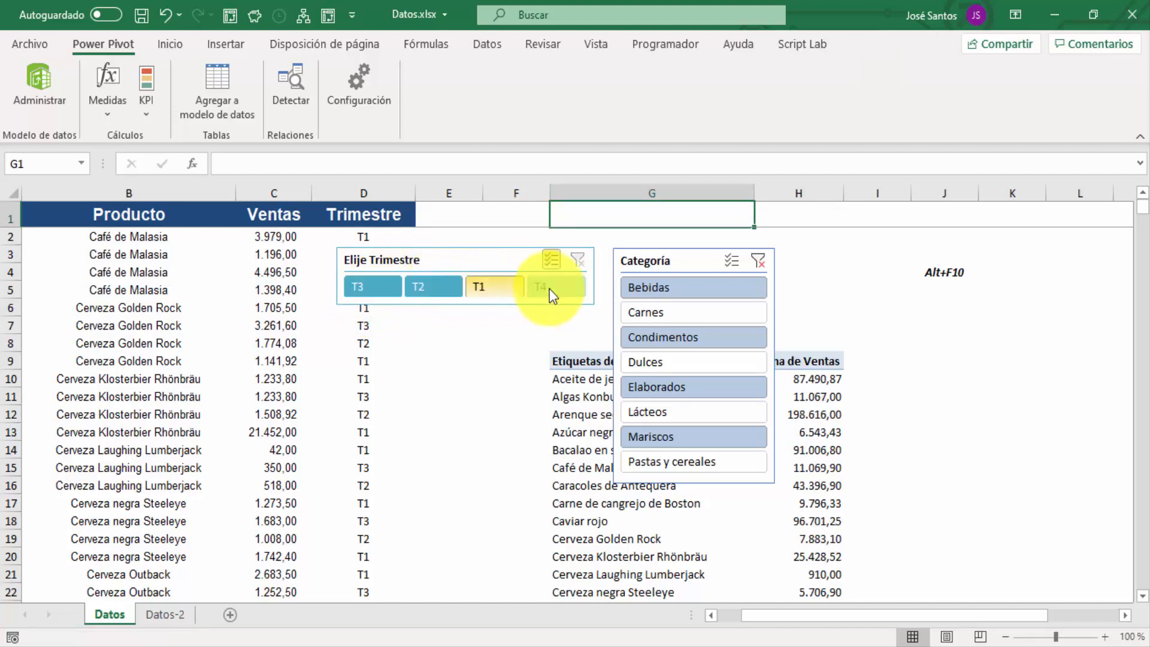
pyautogui.click(758, 259)
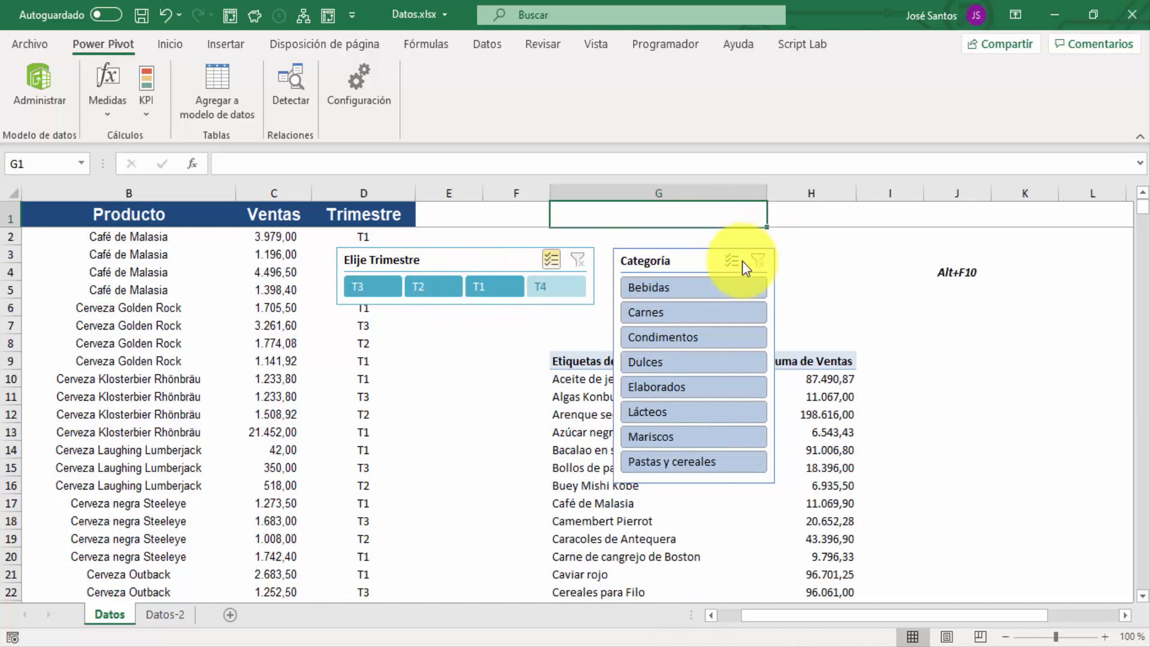
# Exclude T3 in the Elije Trimestre slicer, turn off its multi-select mode and restore all quarters.
pyautogui.click(443, 329)
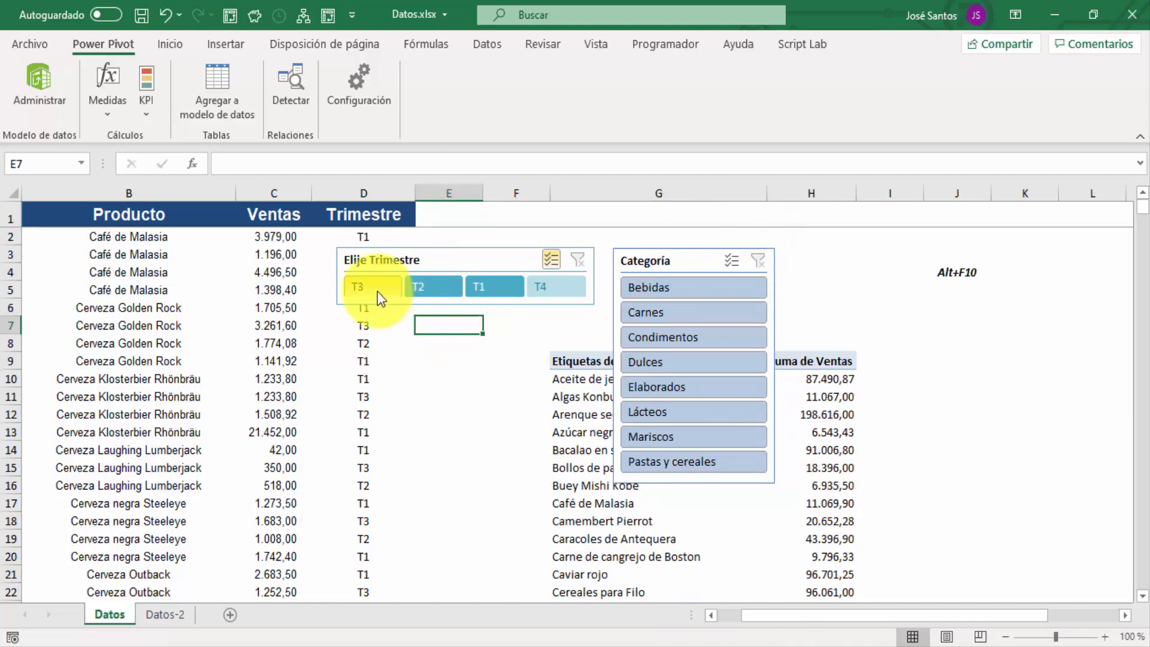
pyautogui.click(377, 291)
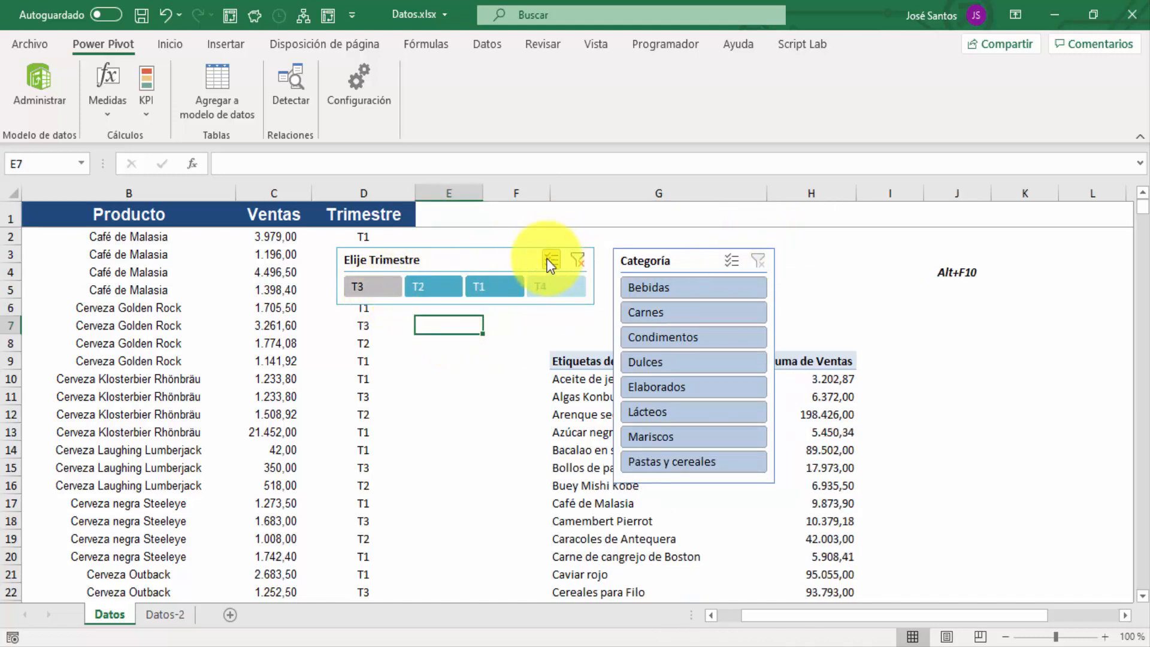
pyautogui.click(382, 292)
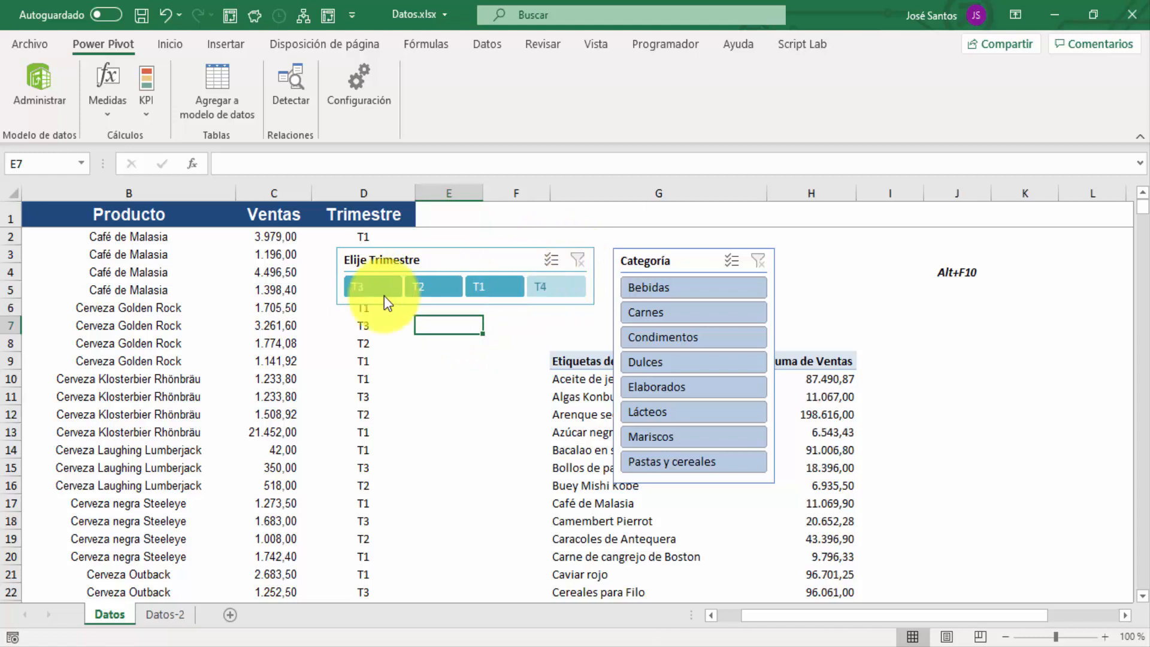
# Filter the pivot table by one quarter at a time in the Elije Trimestre slicer, switching between T3, T2 and T1.
pyautogui.click(366, 295)
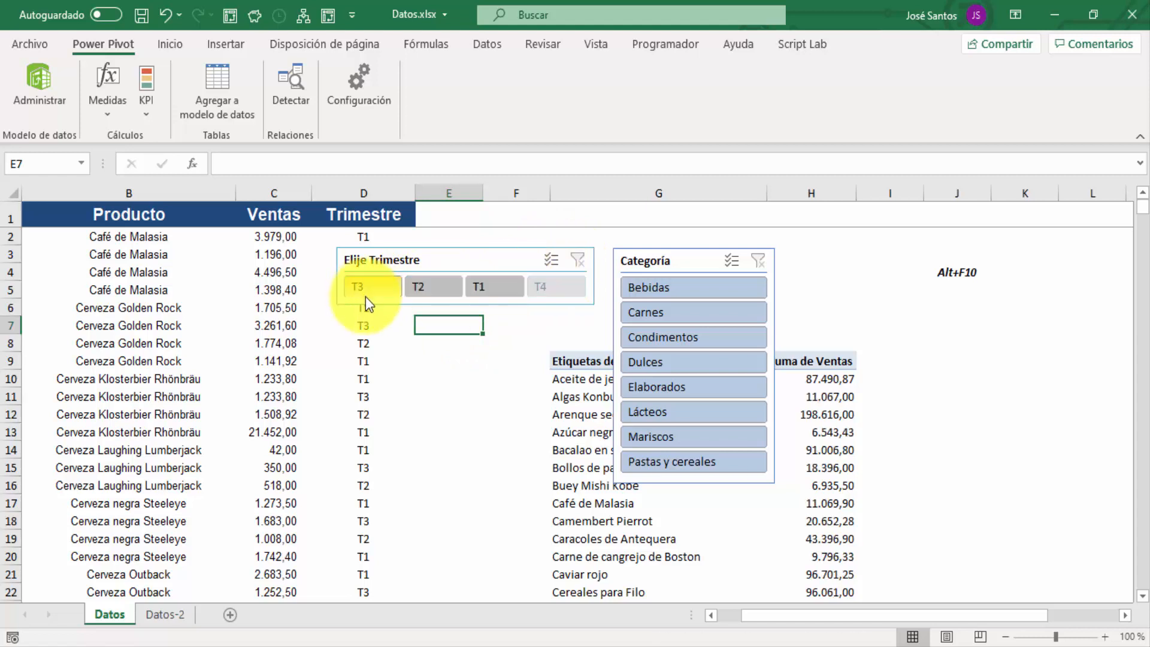
pyautogui.click(427, 292)
pyautogui.click(485, 294)
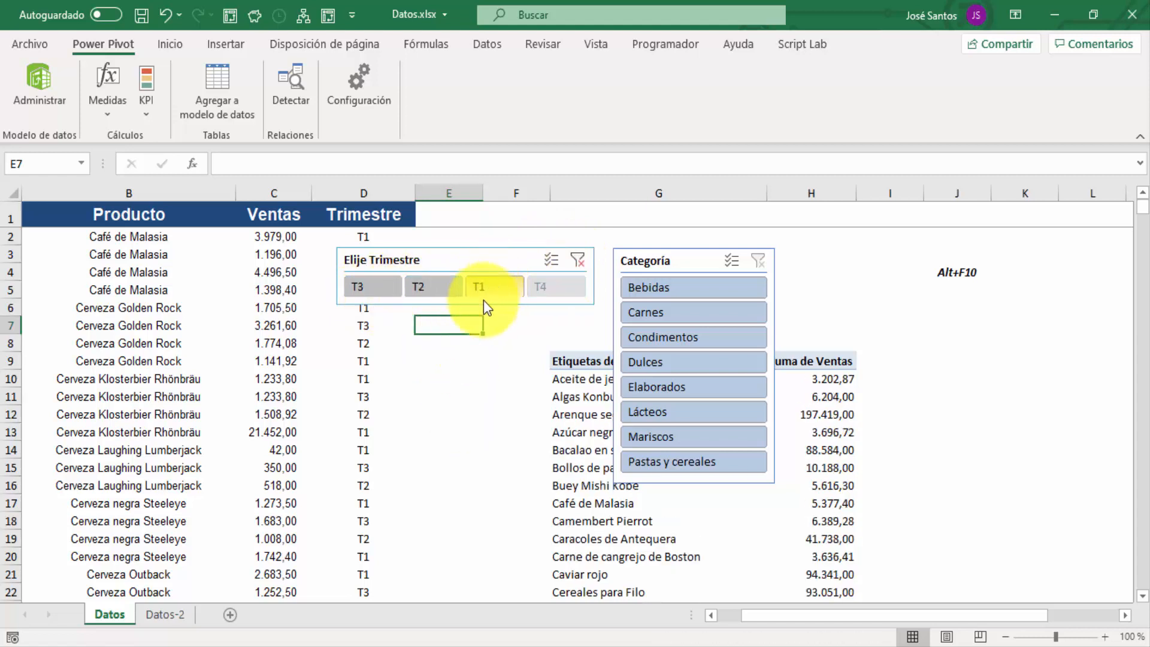
pyautogui.click(368, 287)
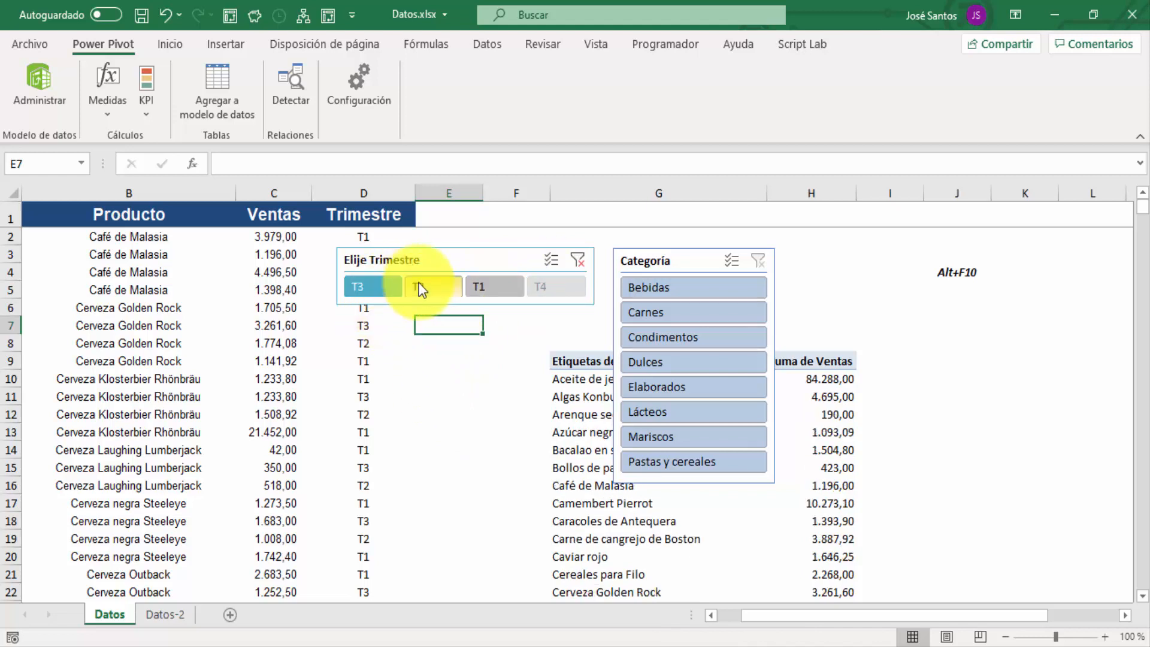
pyautogui.click(482, 287)
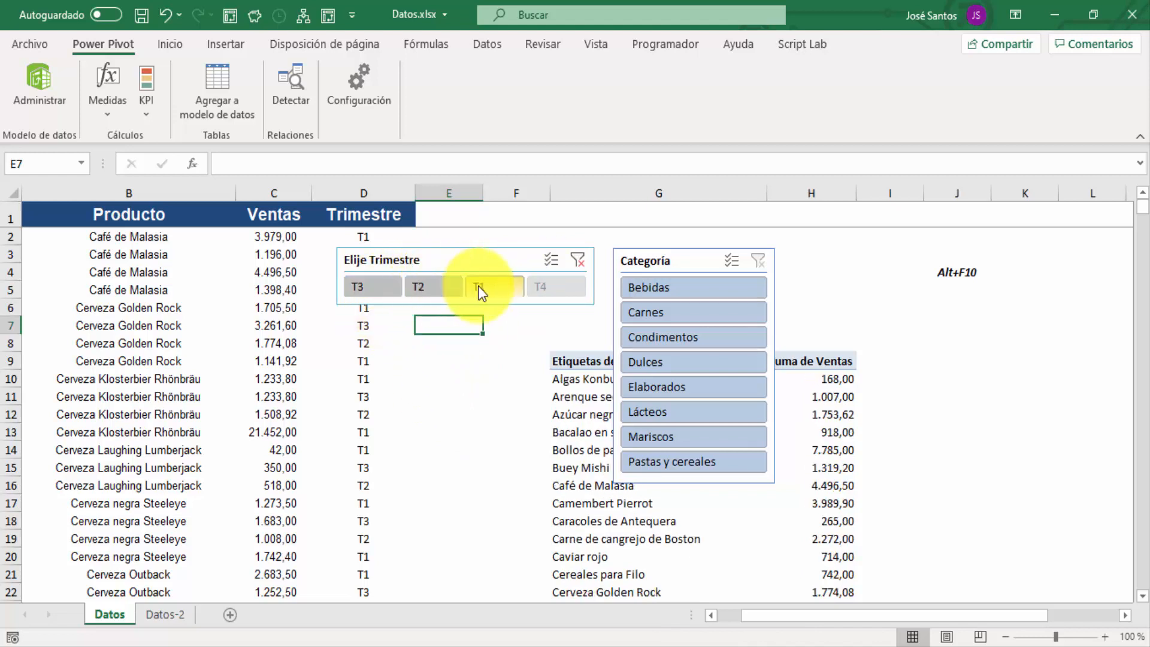
# Turn on multi-select in the Elije Trimestre slicer and add and remove quarters, leaving T2 and T1 selected.
pyautogui.click(550, 259)
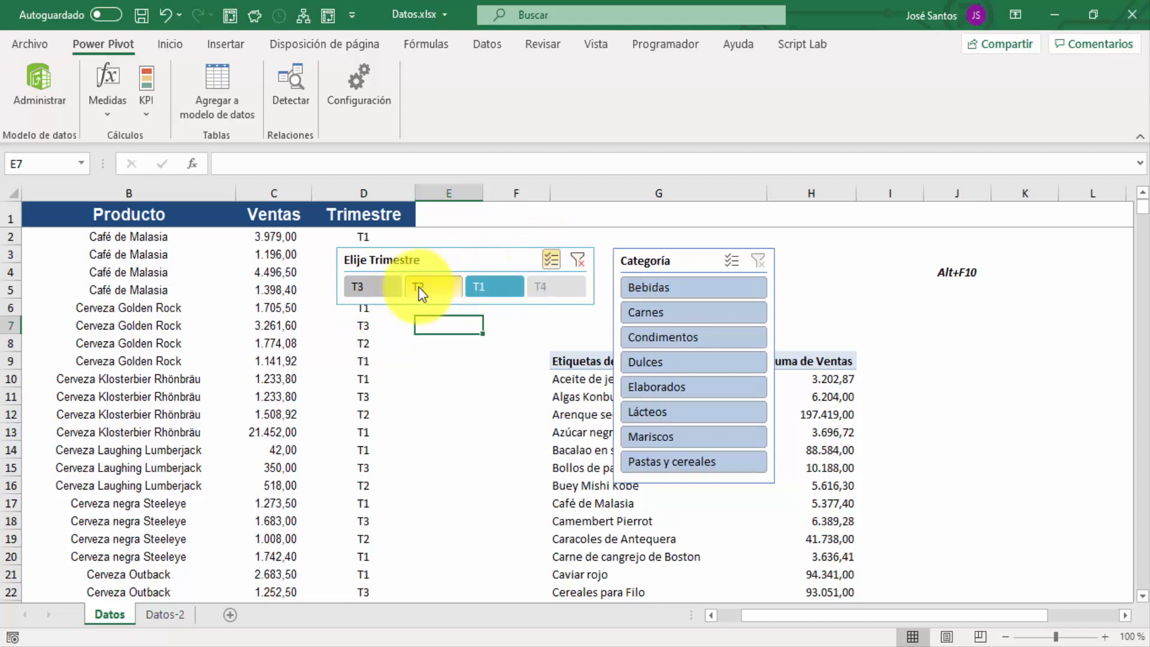
pyautogui.click(368, 286)
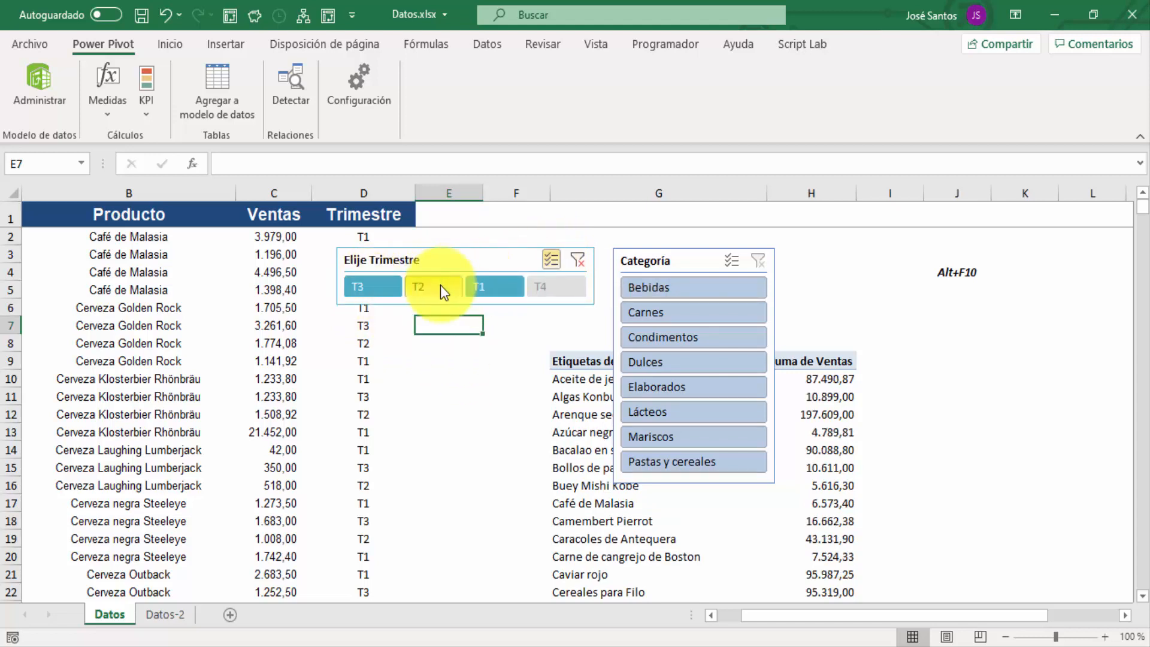
pyautogui.click(441, 285)
pyautogui.click(369, 290)
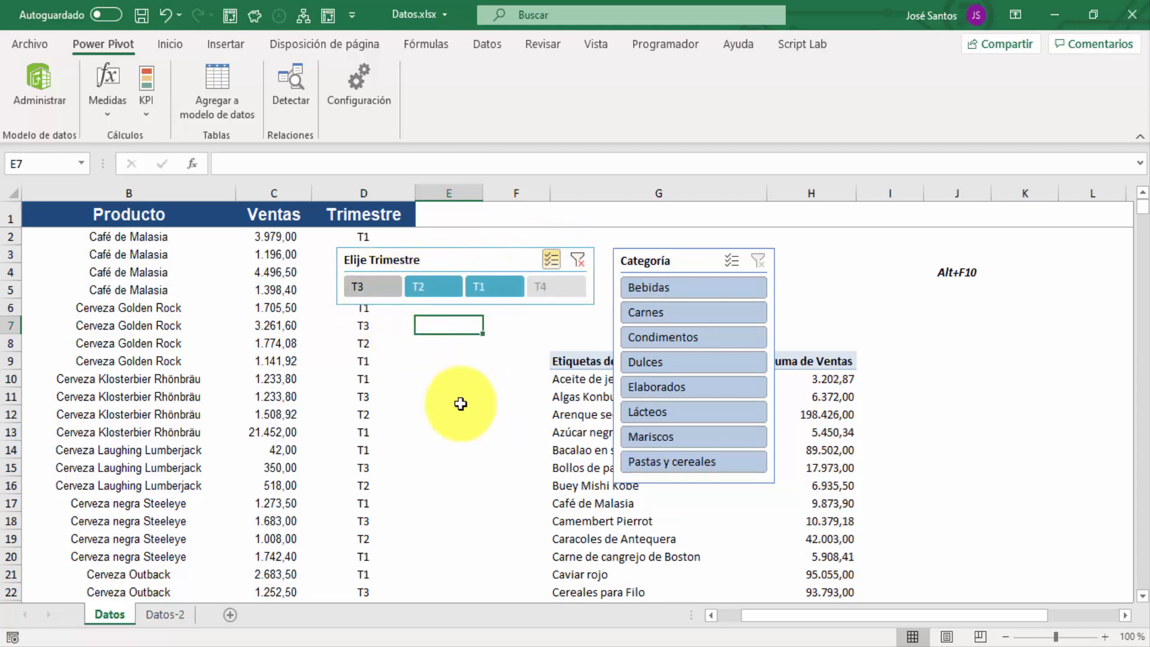
pyautogui.click(443, 287)
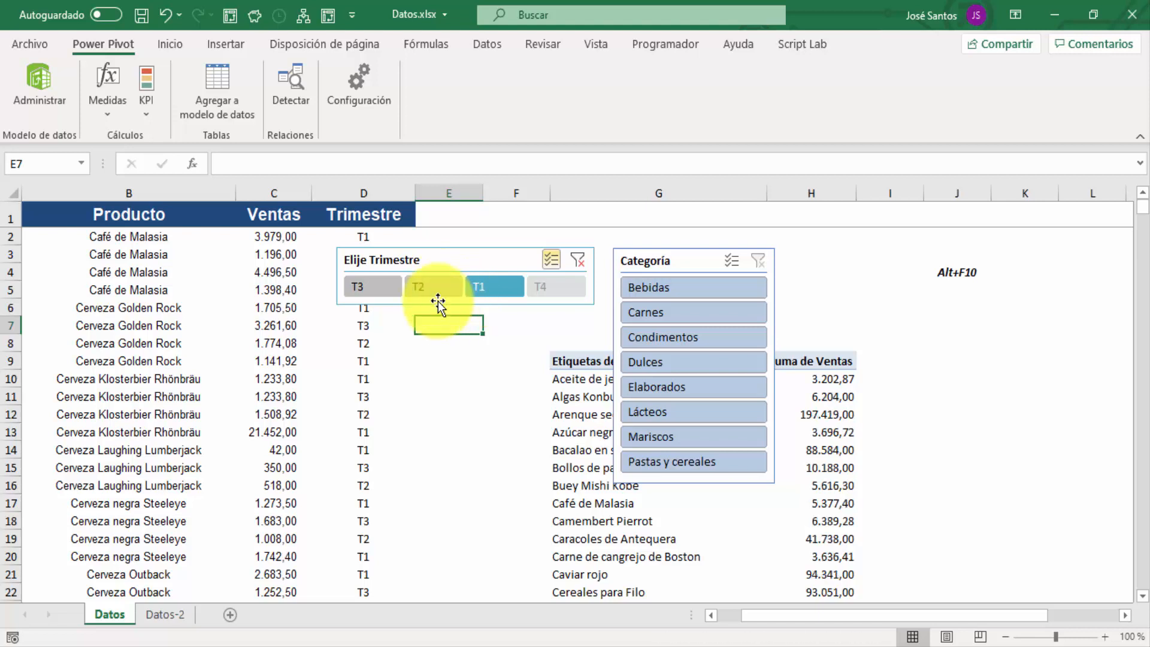
pyautogui.click(432, 286)
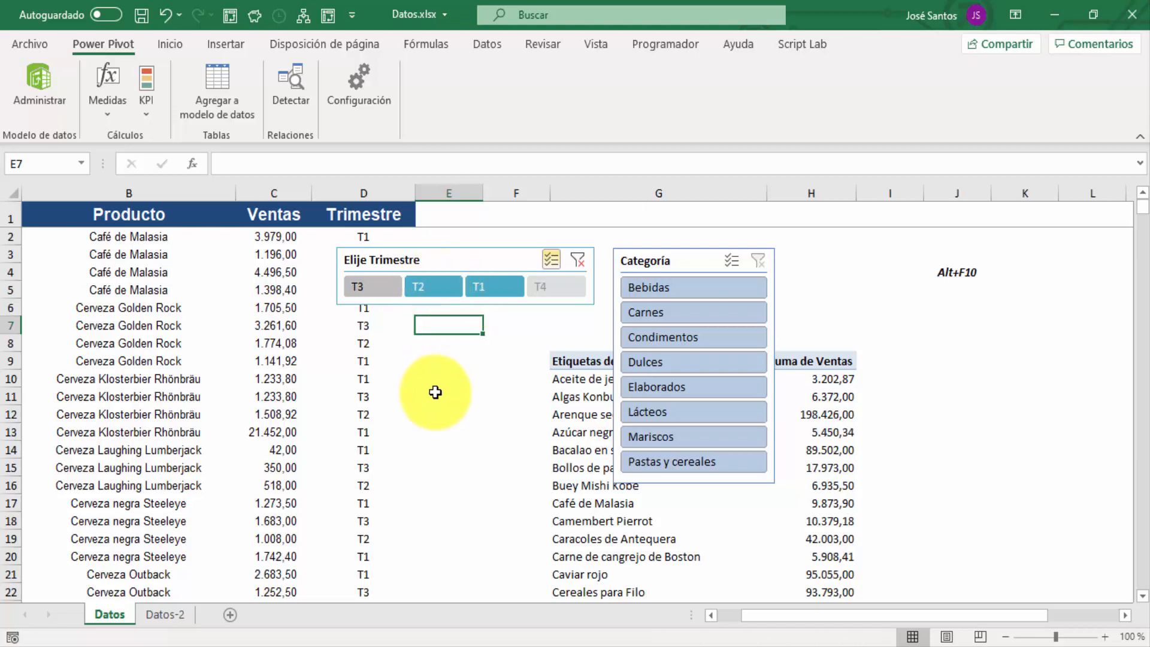
# Clear the Elije Trimestre slicer's filter and filter the pivot table by T3 only.
pyautogui.click(578, 259)
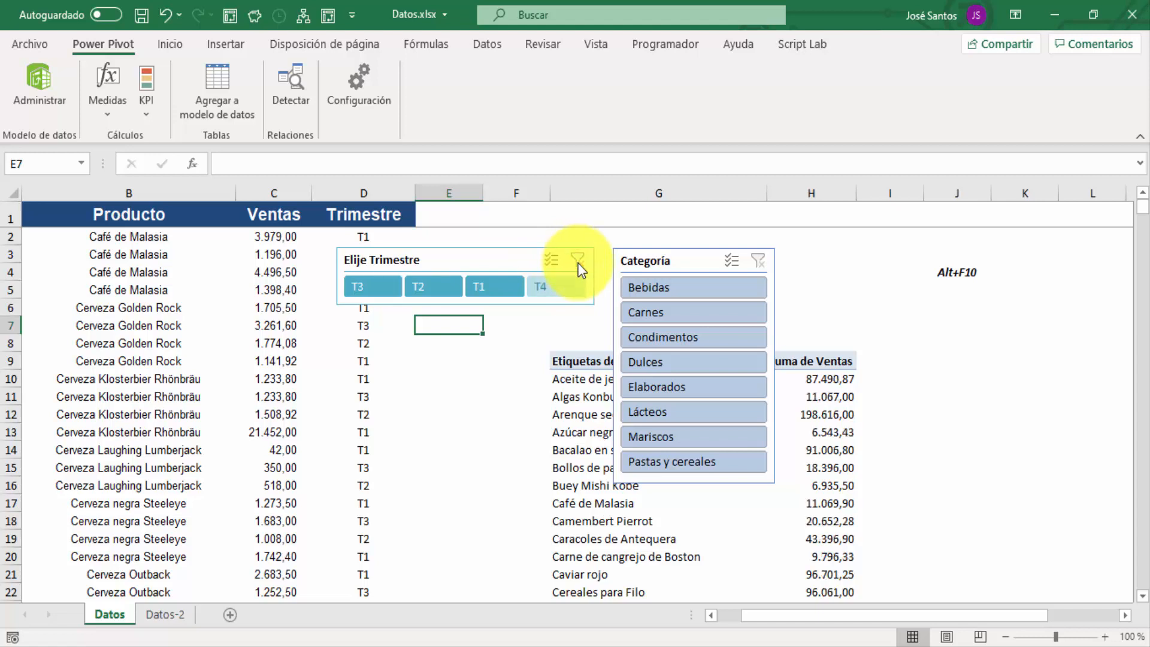
pyautogui.click(457, 398)
pyautogui.click(380, 284)
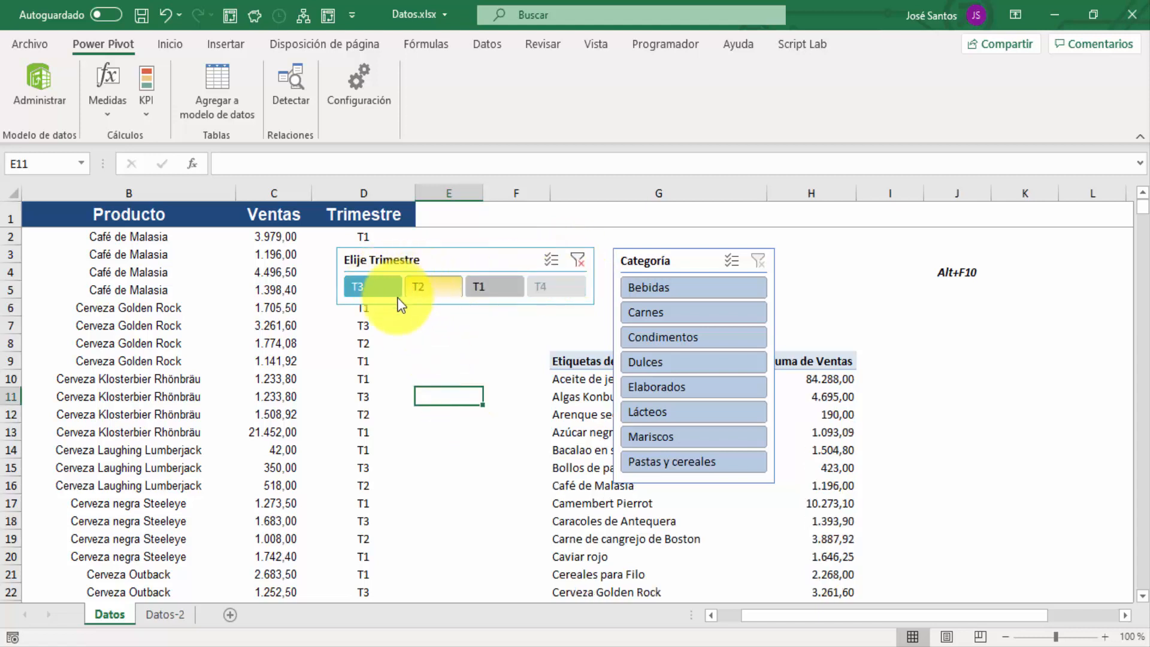
# Filter the Categoría slicer by the non-adjacent categories Bebidas, Condimentos, Elaborados and Mariscos.
pyautogui.click(660, 285)
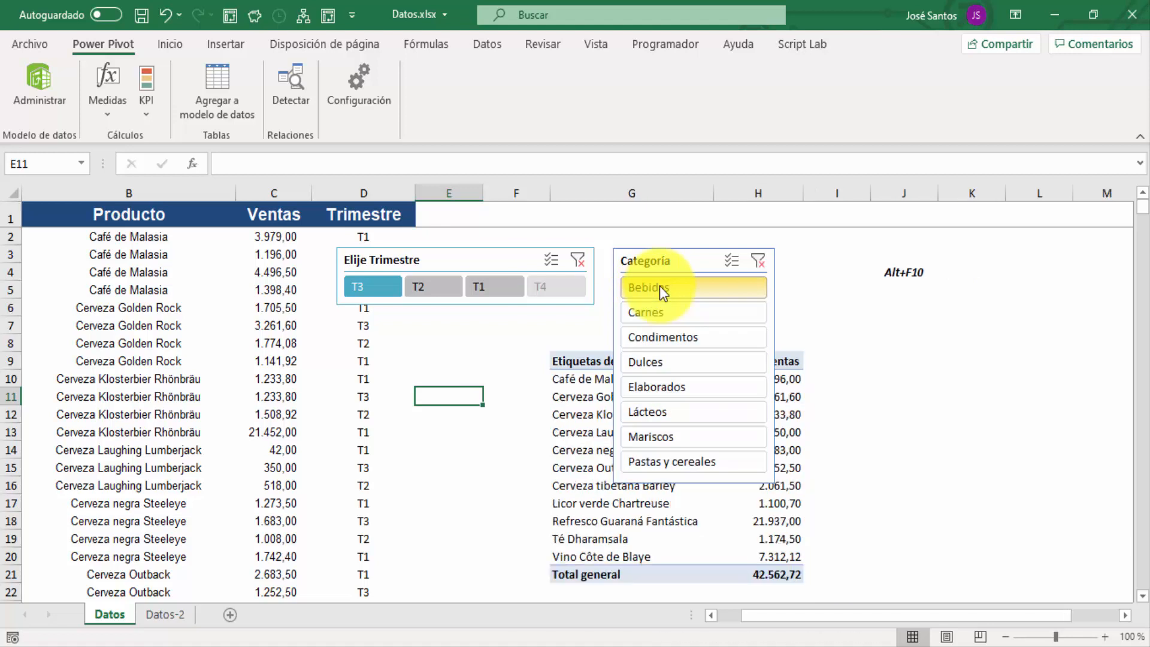
pyautogui.keyDown('ctrl'); pyautogui.click(673, 336); pyautogui.keyUp('ctrl')
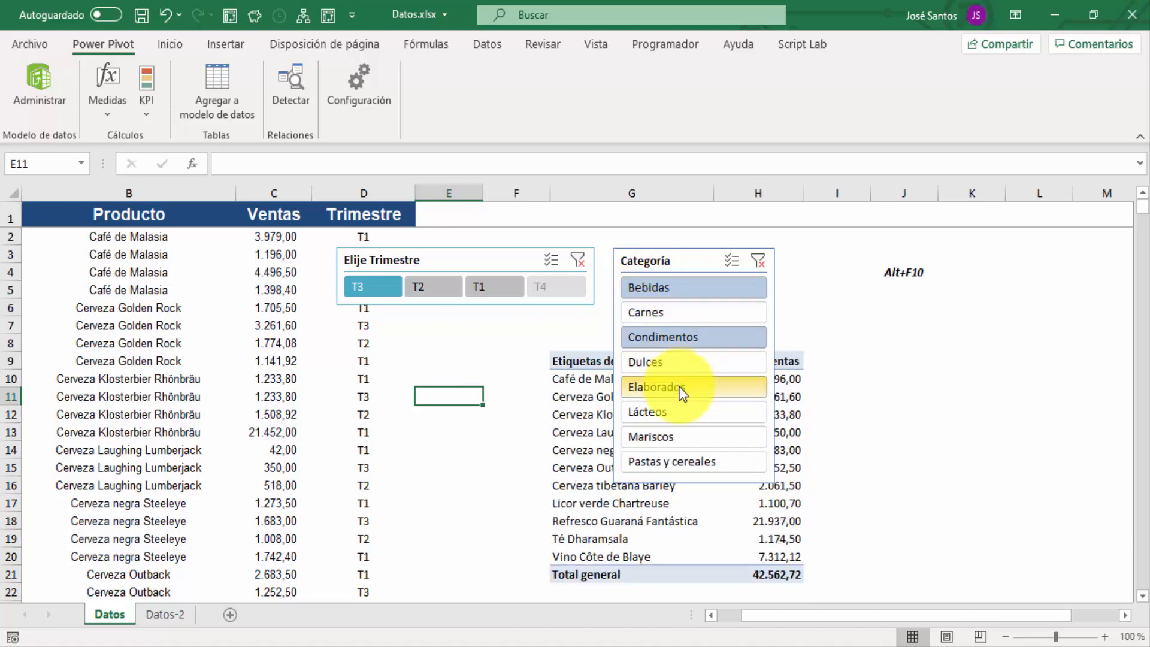
pyautogui.keyDown('ctrl'); pyautogui.click(681, 386); pyautogui.keyUp('ctrl')
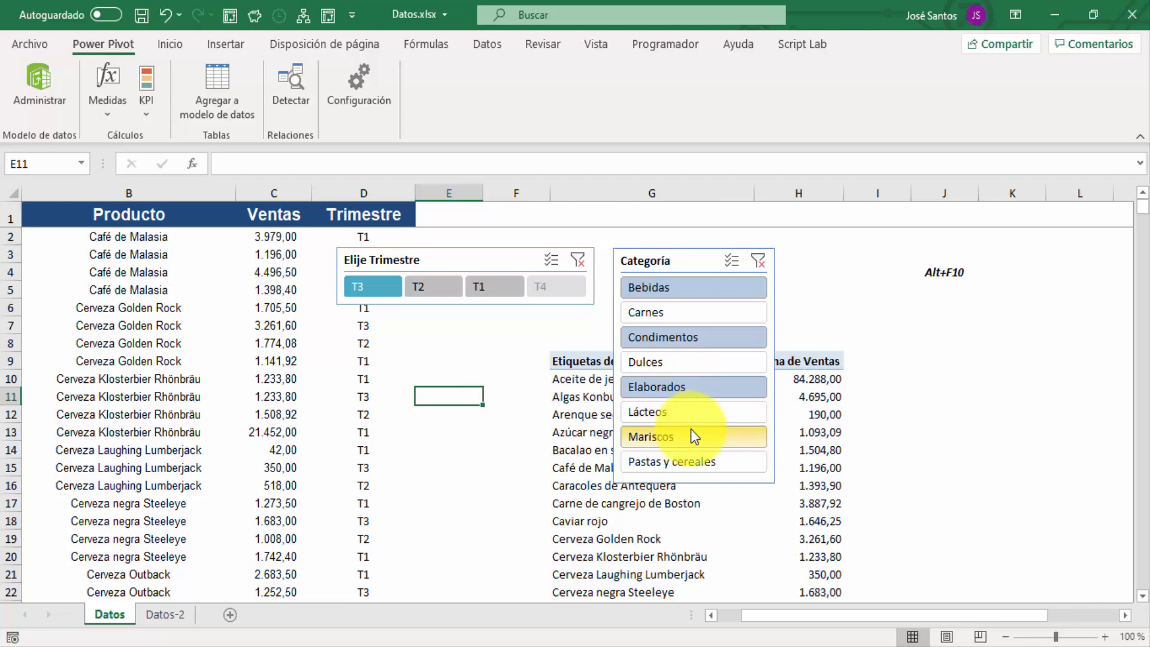
pyautogui.keyDown('ctrl'); pyautogui.click(690, 425); pyautogui.keyUp('ctrl')
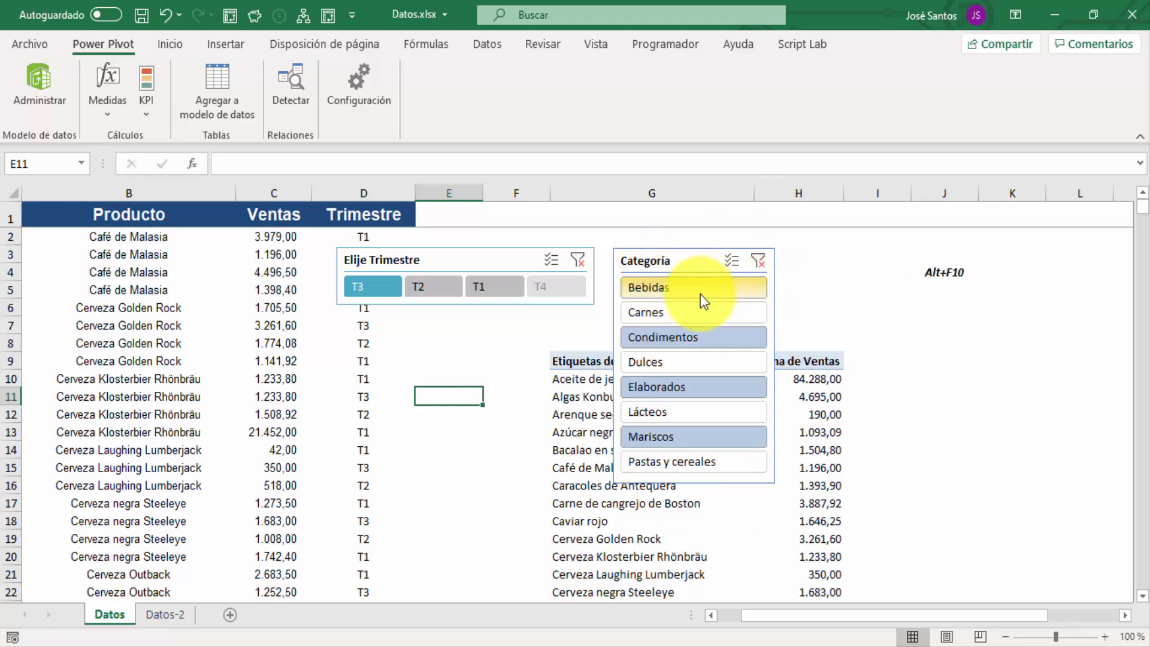
# Replace the Categoría selection with the single category Bebidas, and finally with the contiguous range from Carnes to Lácteos.
pyautogui.click(672, 286)
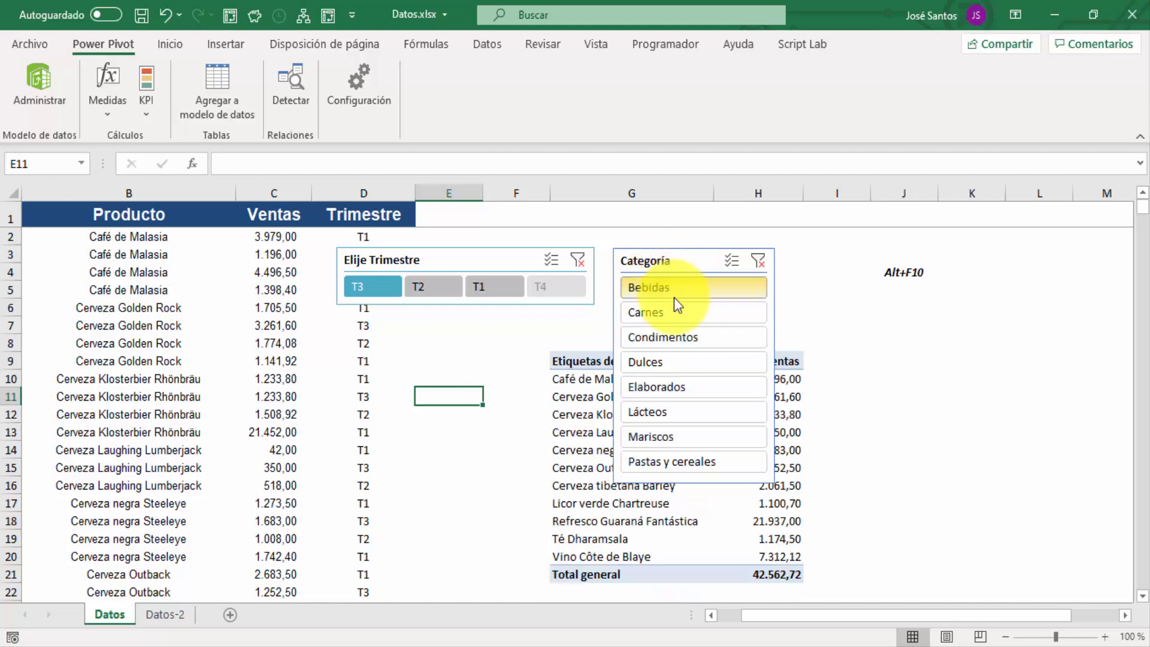
pyautogui.click(680, 314)
pyautogui.moveTo(688, 365); pyautogui.dragTo(706, 407)
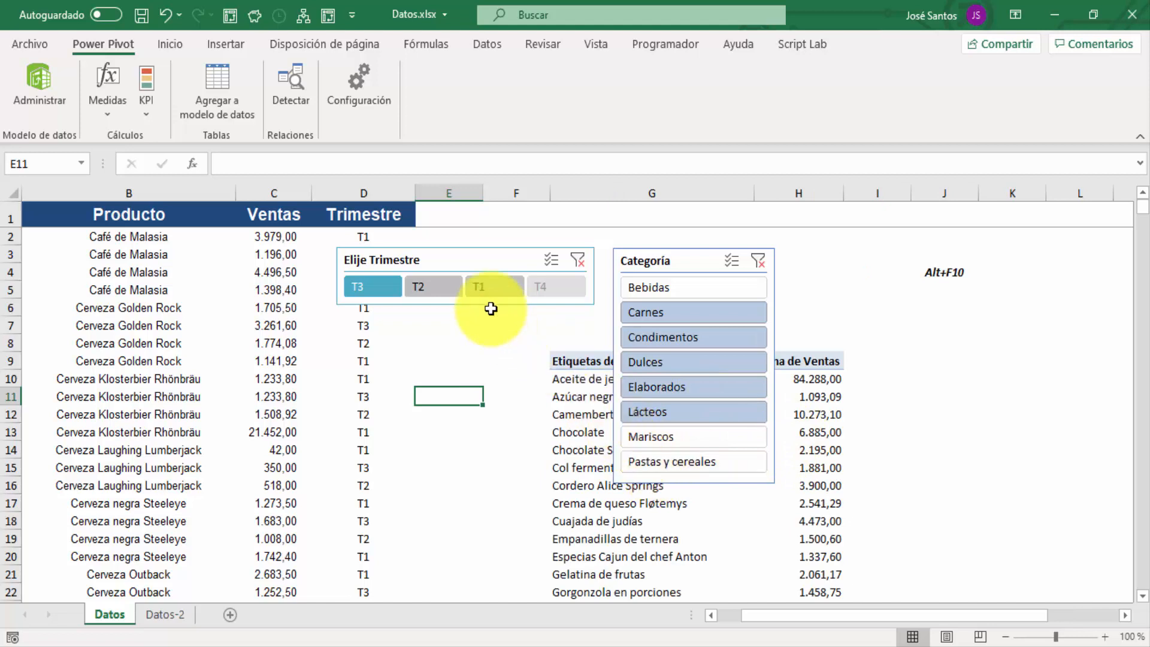
# Add a new worksheet after Datos and draw a rectangle about 2.57 cm wide and 1.48 cm high around columns E and F.
pyautogui.click(485, 360)
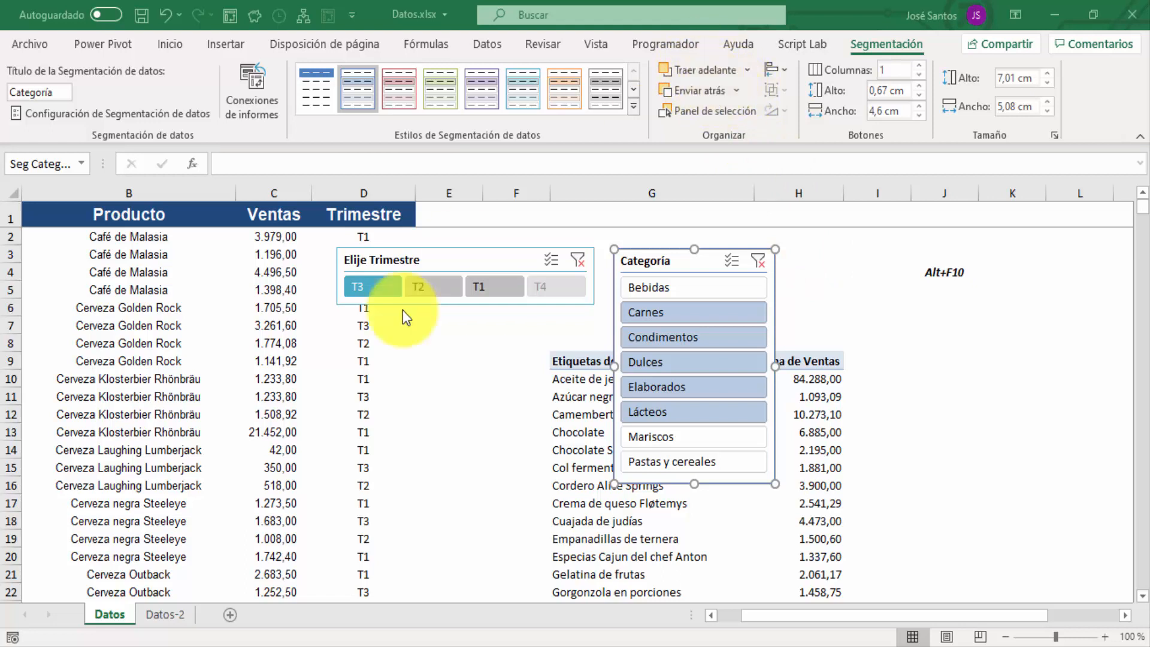
pyautogui.click(233, 615)
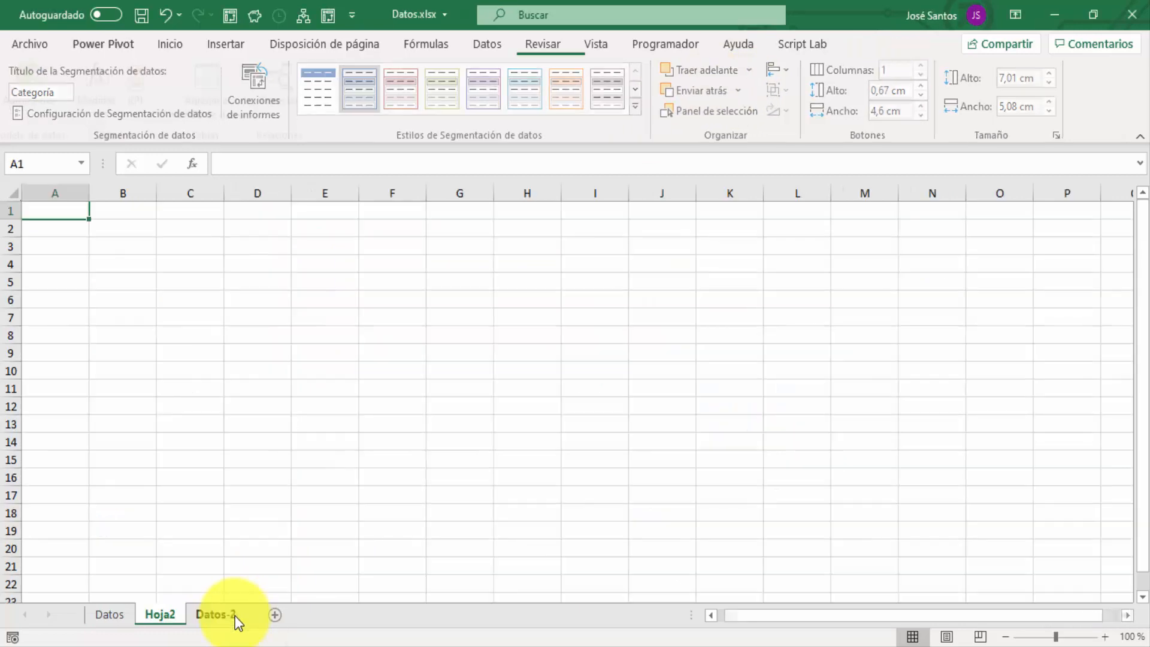
pyautogui.click(287, 354)
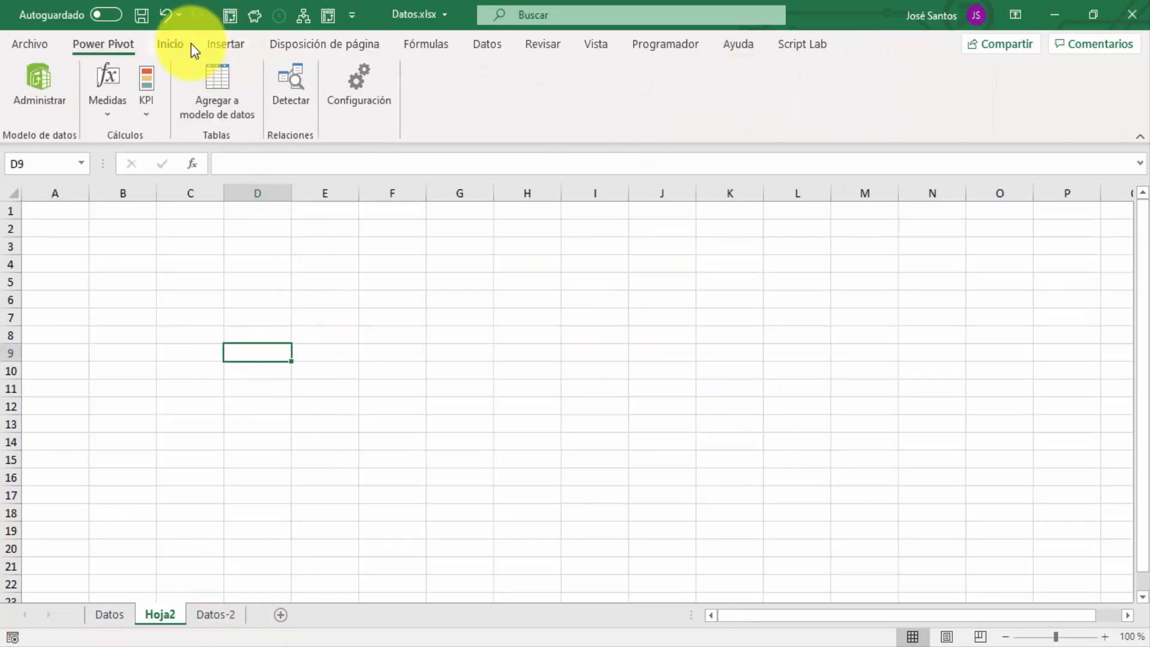
pyautogui.click(226, 44)
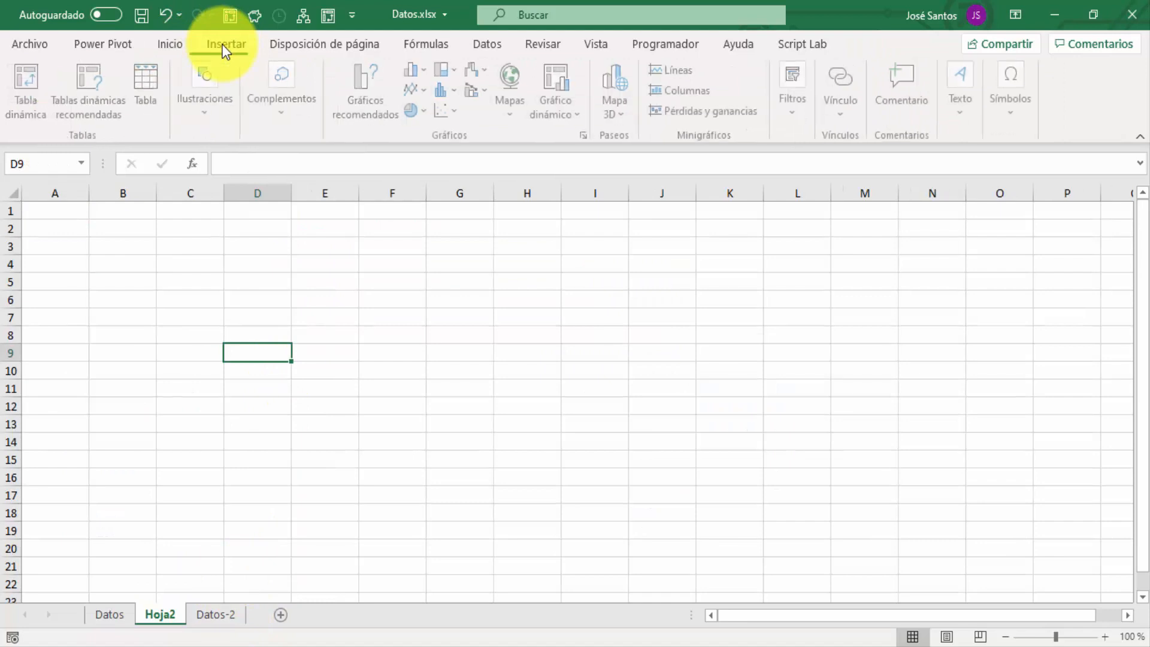
pyautogui.click(222, 111)
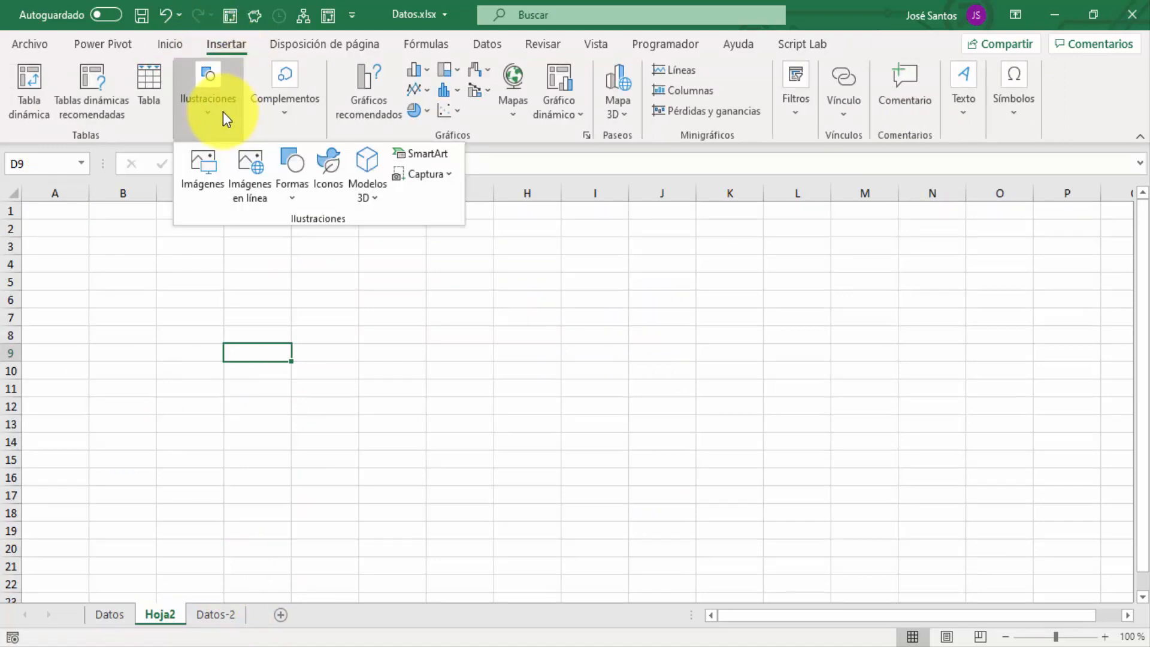
pyautogui.click(296, 196)
pyautogui.click(336, 245)
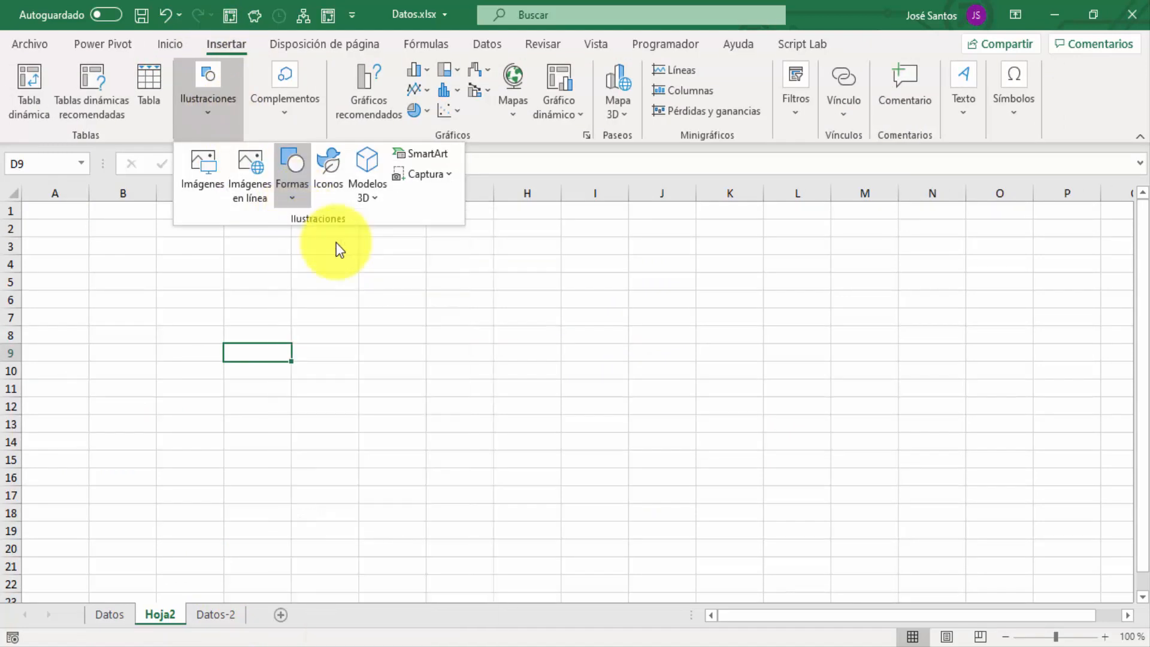
pyautogui.moveTo(334, 242); pyautogui.dragTo(417, 291)
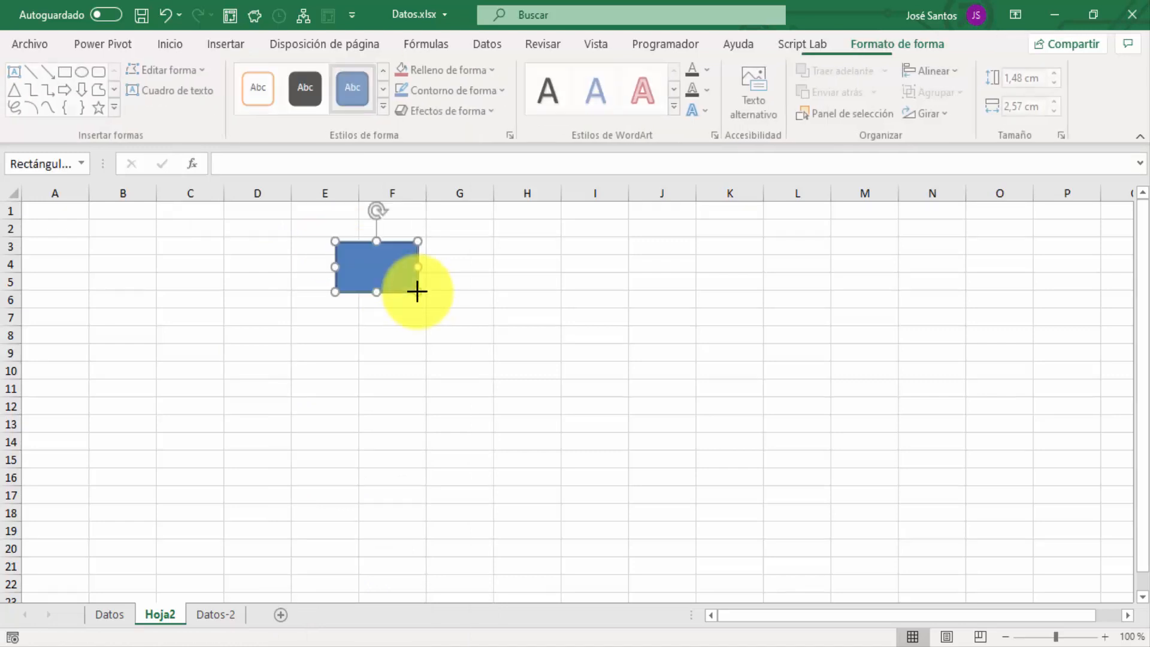
# Duplicate the rectangle three times and spread two of the copies so that all four rectangles partly overlap.
pyautogui.hotkey('ctrl', 'd')
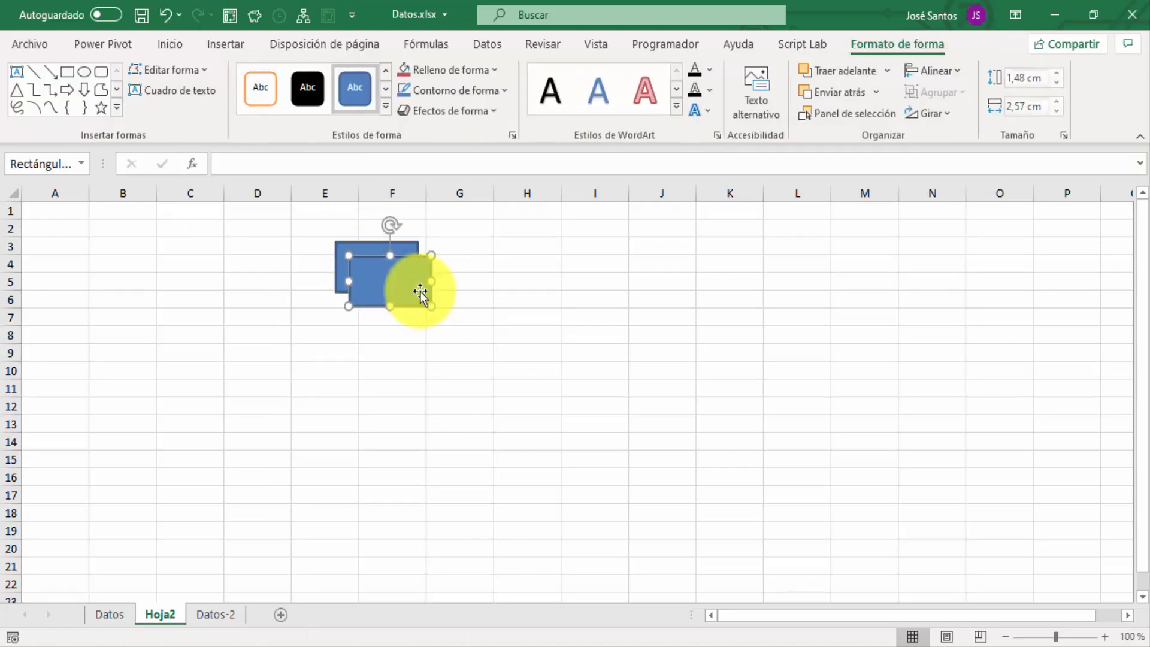
pyautogui.hotkey('ctrl', 'd')
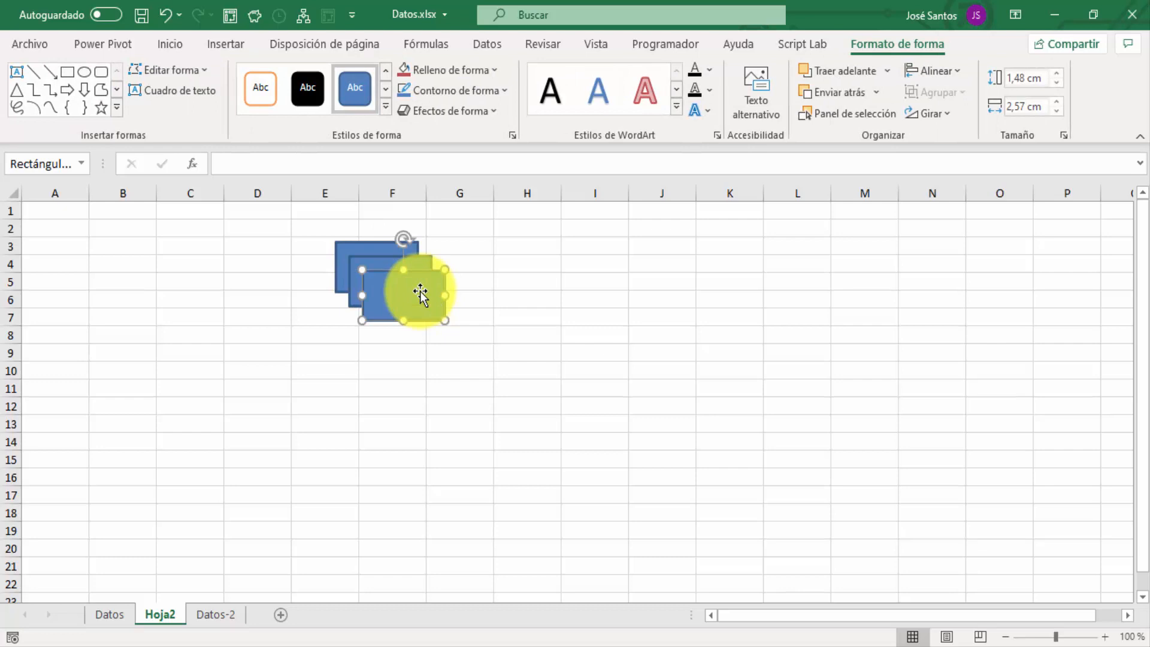
pyautogui.hotkey('ctrl', 'd')
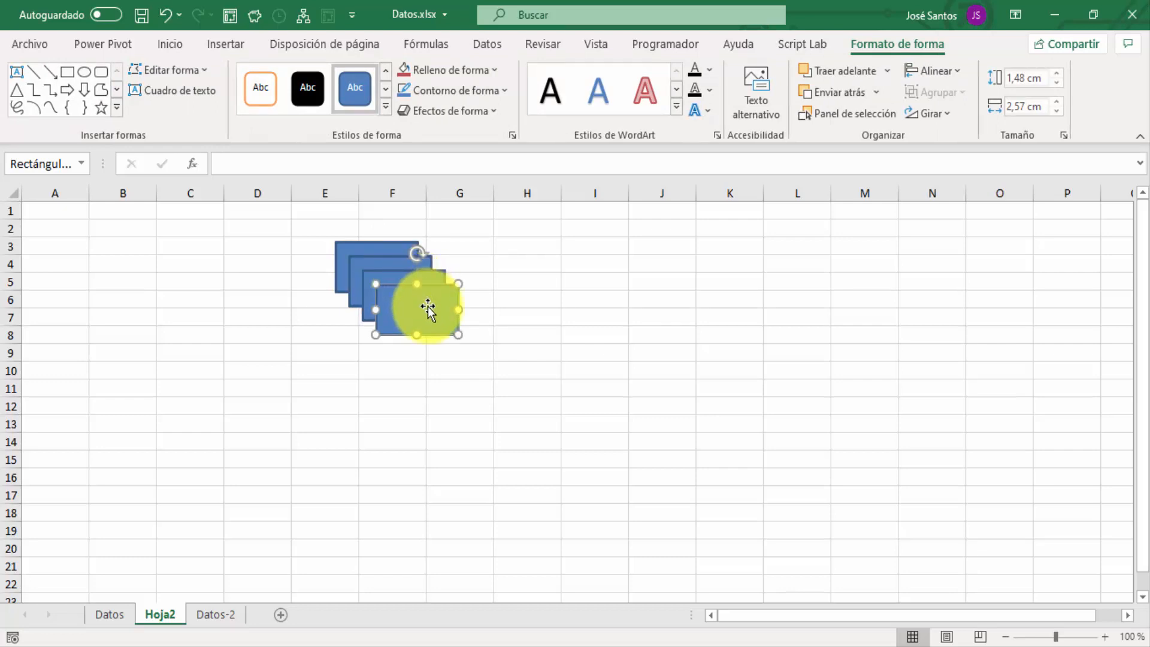
pyautogui.moveTo(427, 309); pyautogui.dragTo(366, 306)
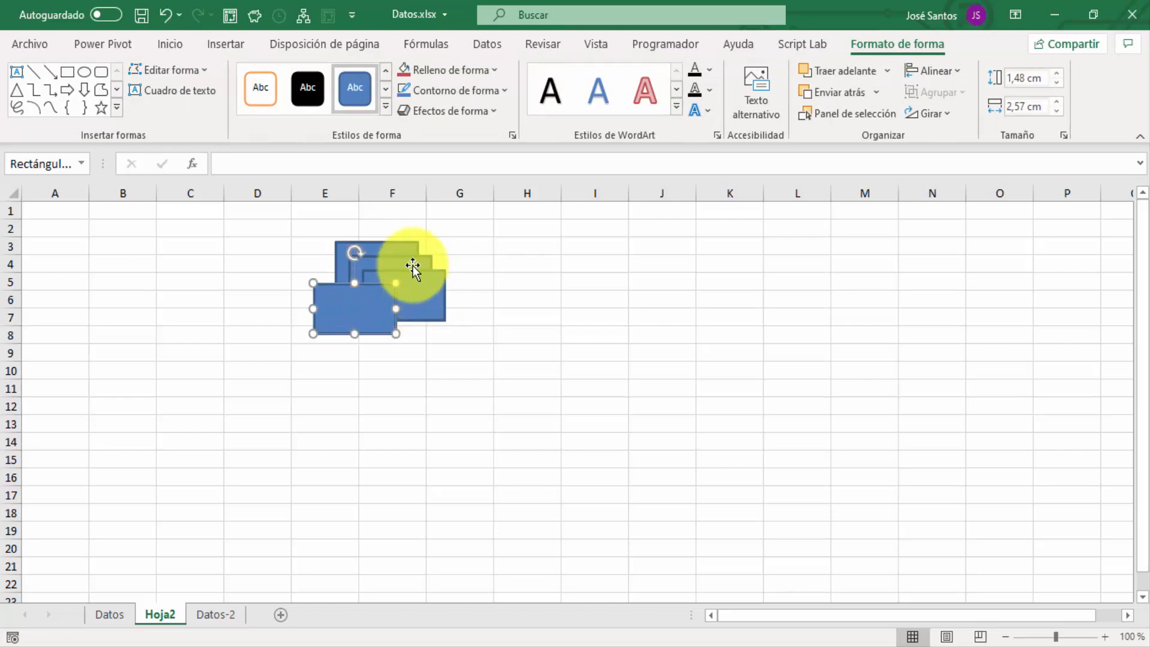
pyautogui.moveTo(413, 267); pyautogui.dragTo(456, 256)
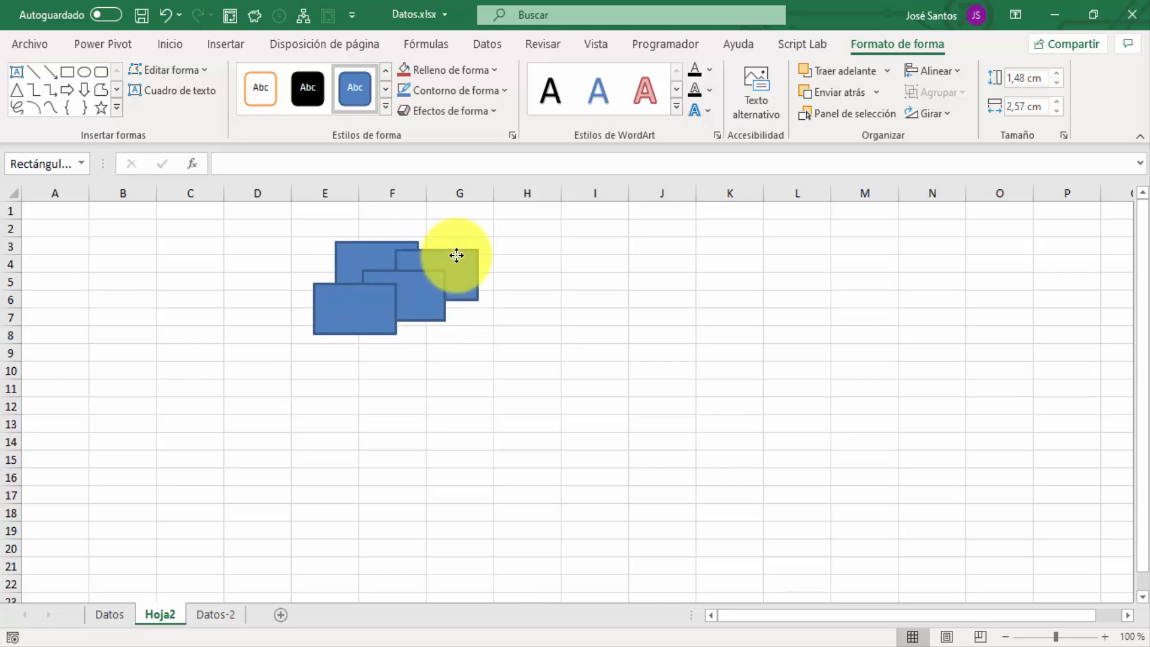
pyautogui.click(513, 395)
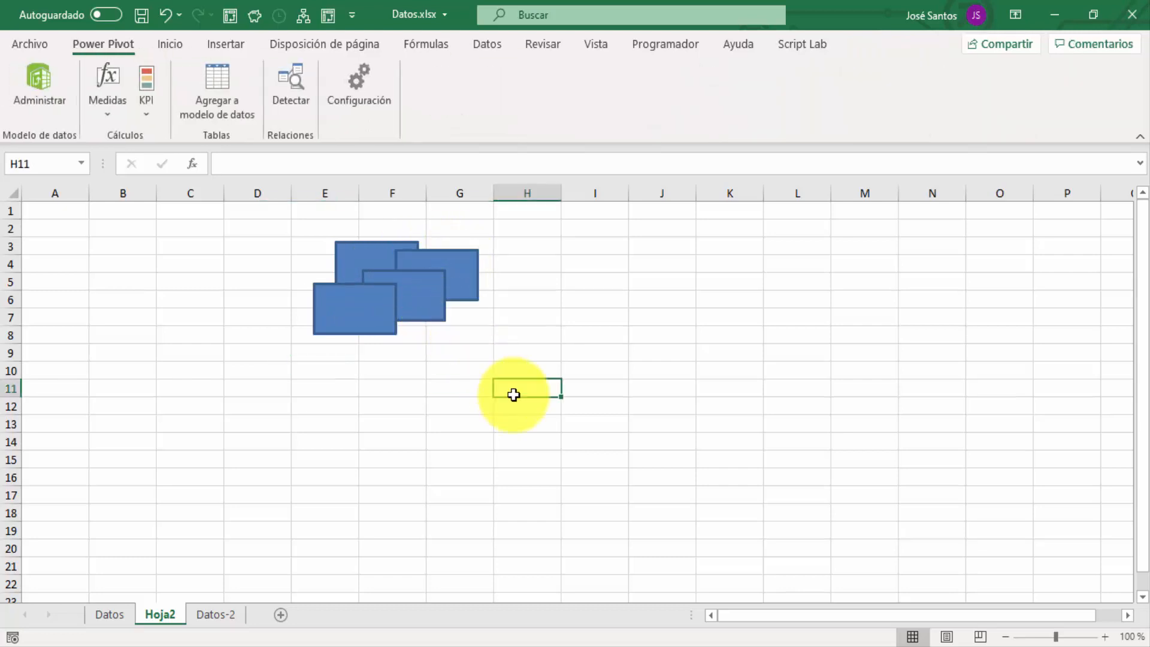
# Apply a black, a green and a red shape style to the three copies, one colour each, keeping the original rectangle blue.
pyautogui.click(364, 244)
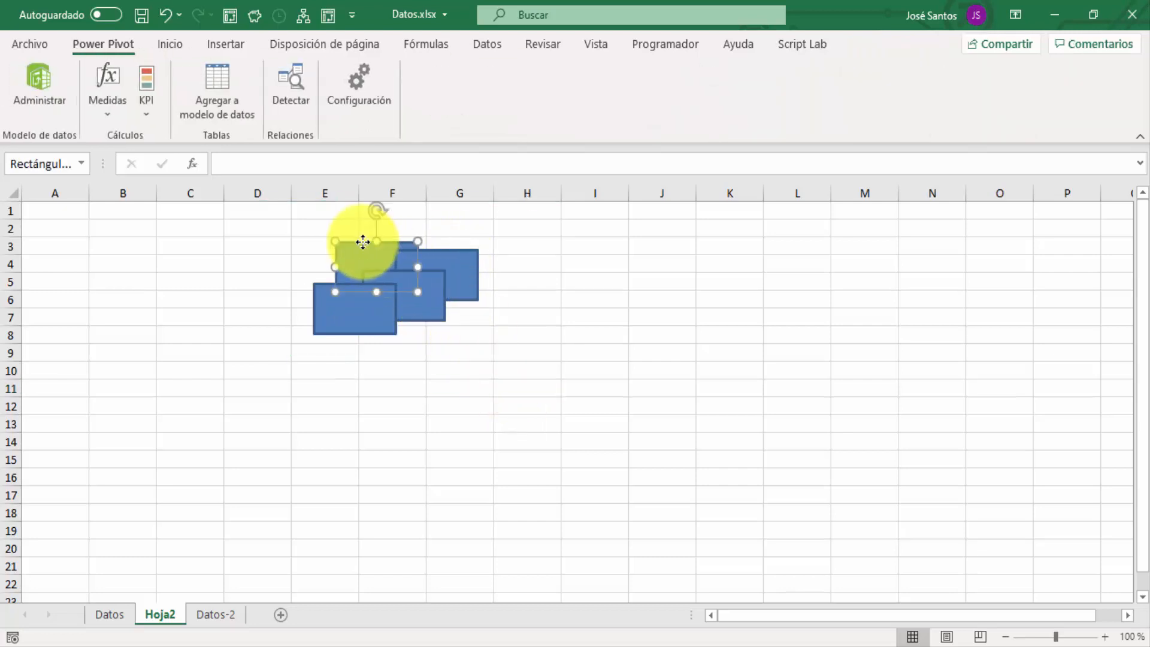
pyautogui.click(457, 258)
pyautogui.click(307, 87)
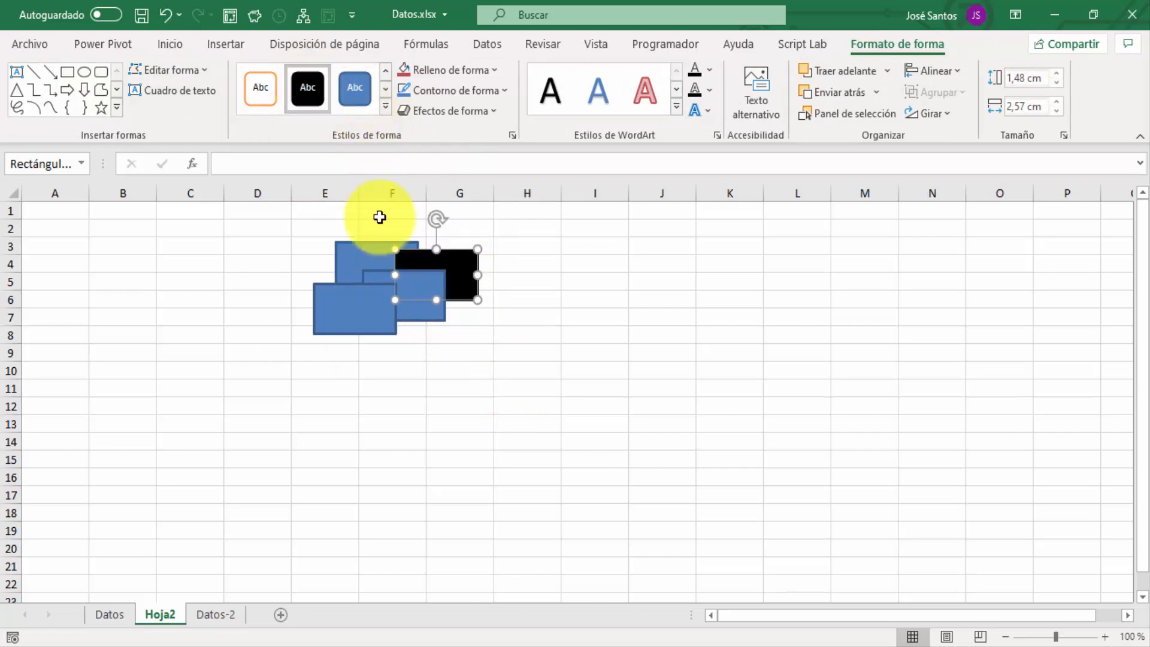
pyautogui.click(435, 318)
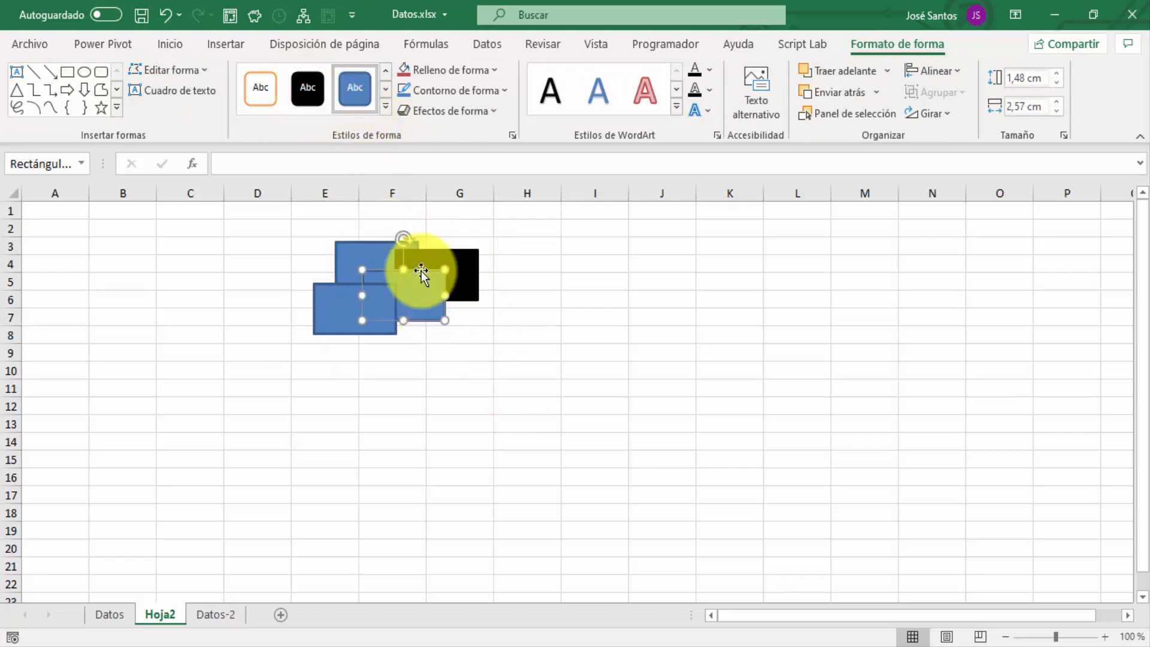
pyautogui.click(385, 87)
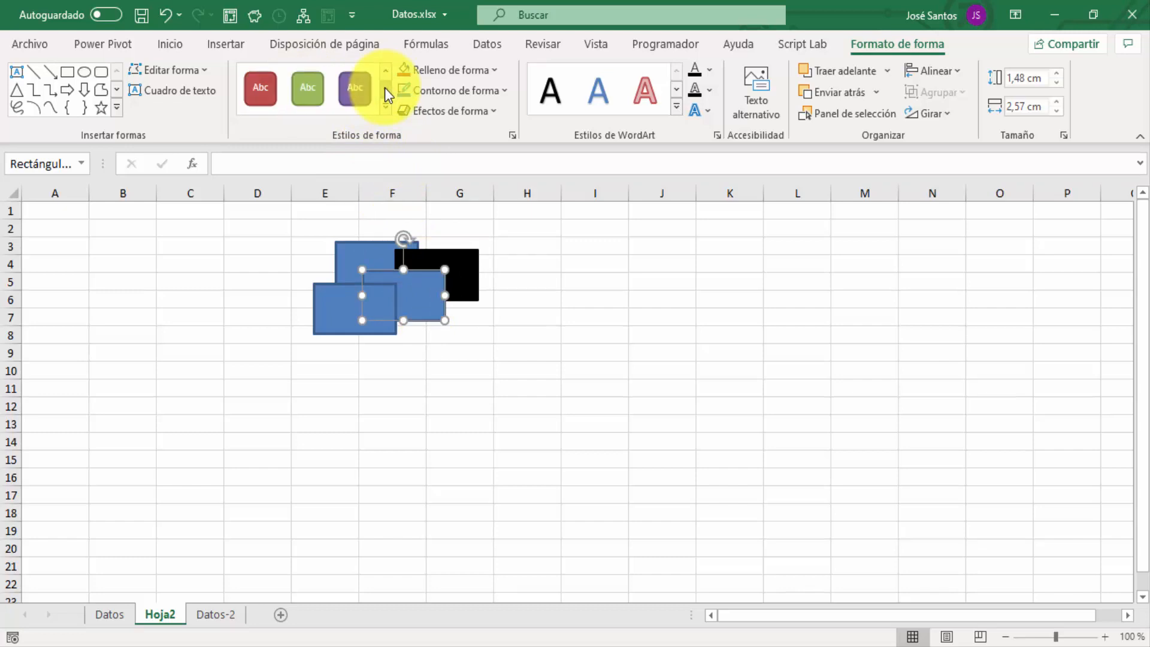
pyautogui.click(311, 93)
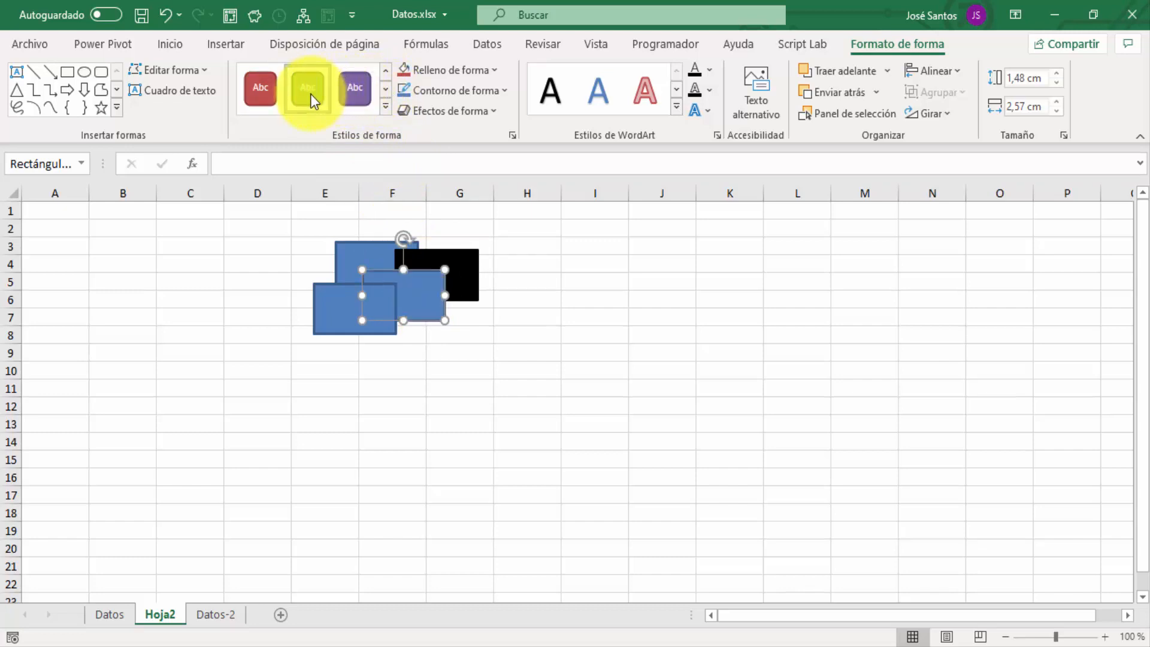
pyautogui.click(350, 292)
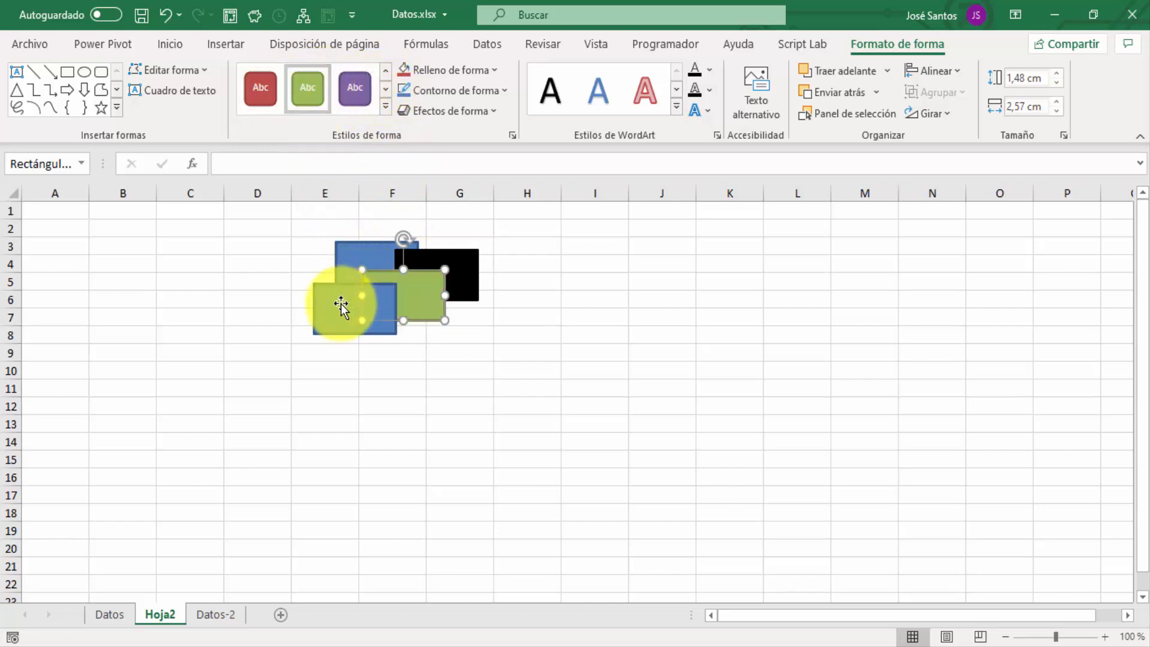
pyautogui.click(386, 90)
pyautogui.click(267, 91)
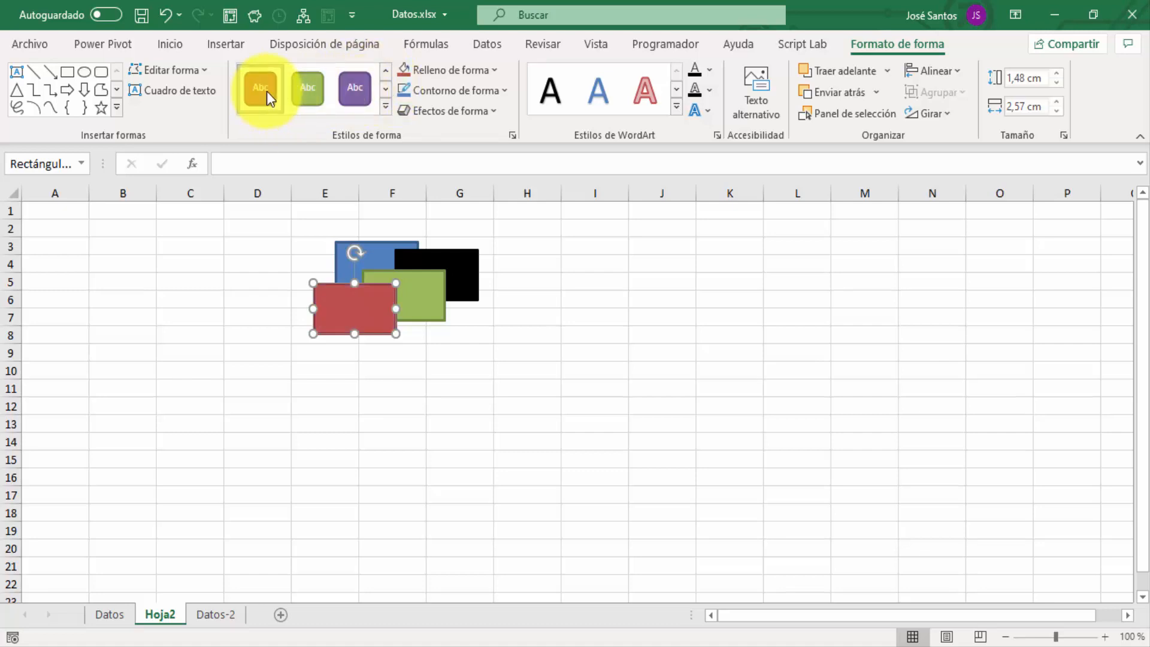
pyautogui.click(404, 375)
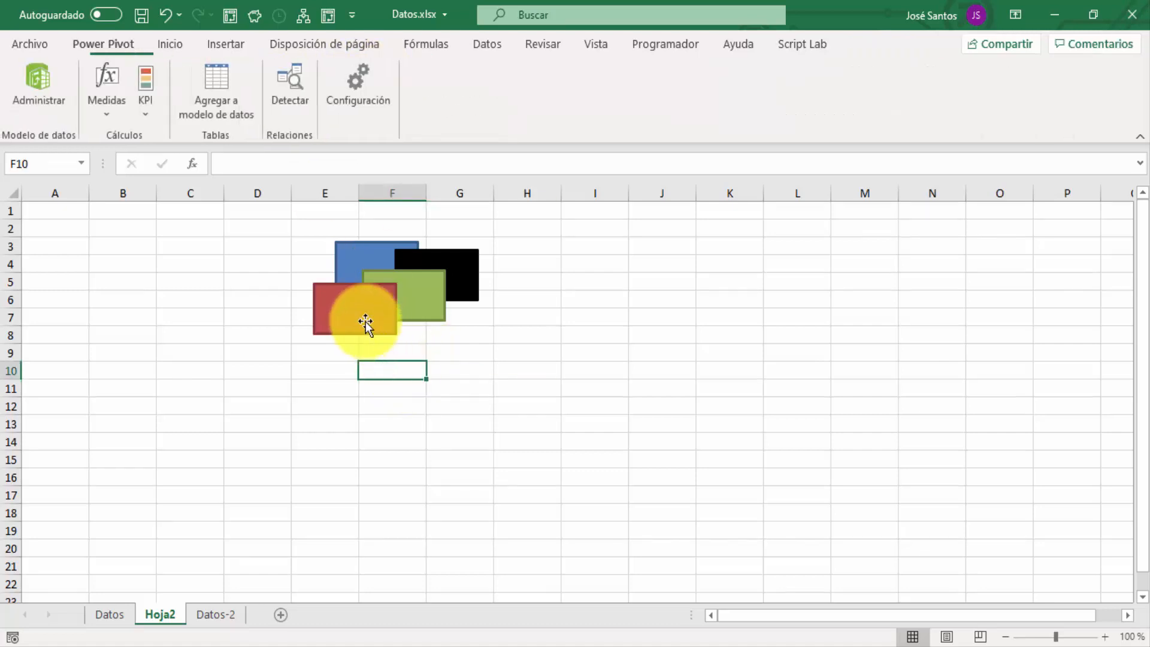
# Send the red rectangle back one level, behind the green one.
pyautogui.click(345, 300)
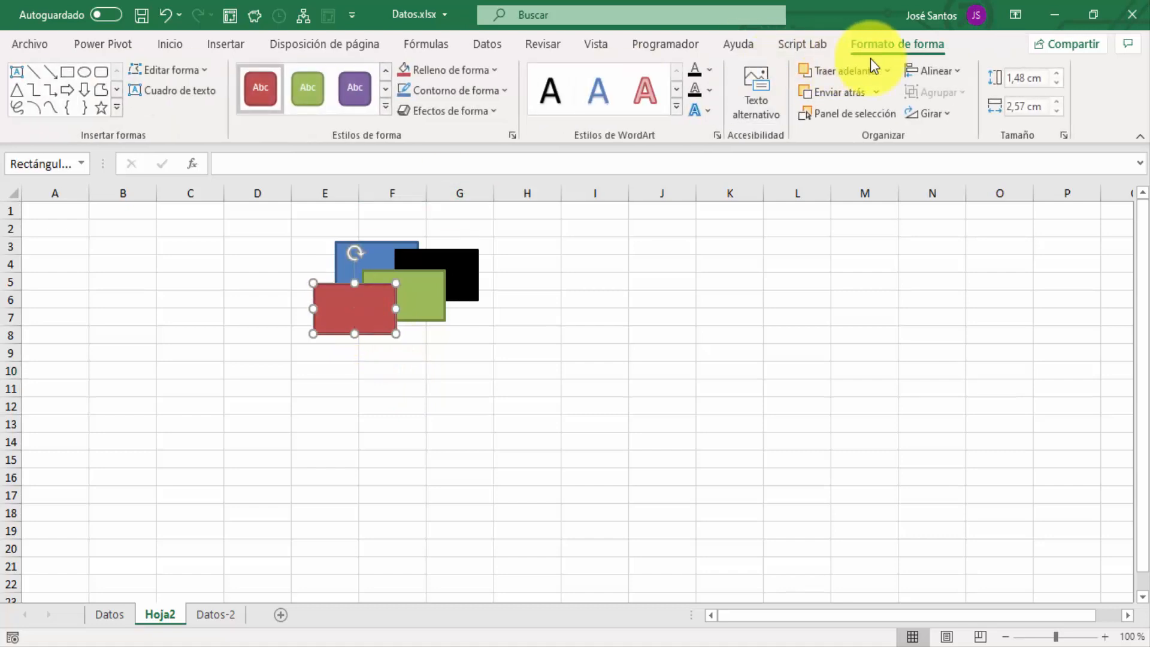
pyautogui.click(876, 95)
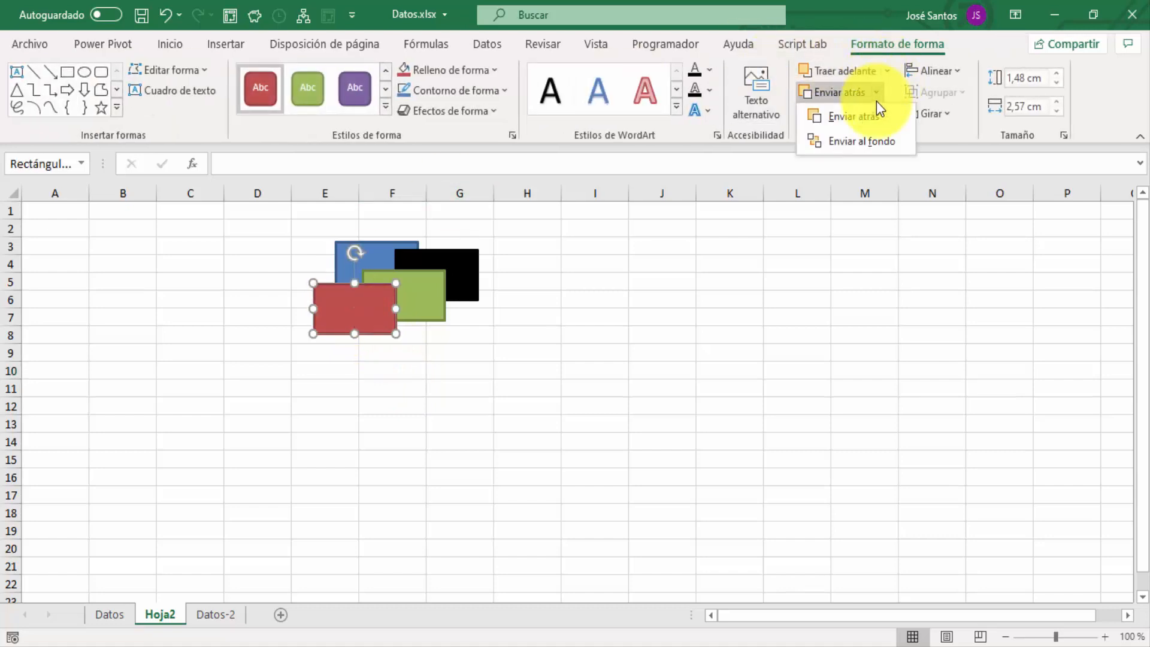
pyautogui.click(851, 116)
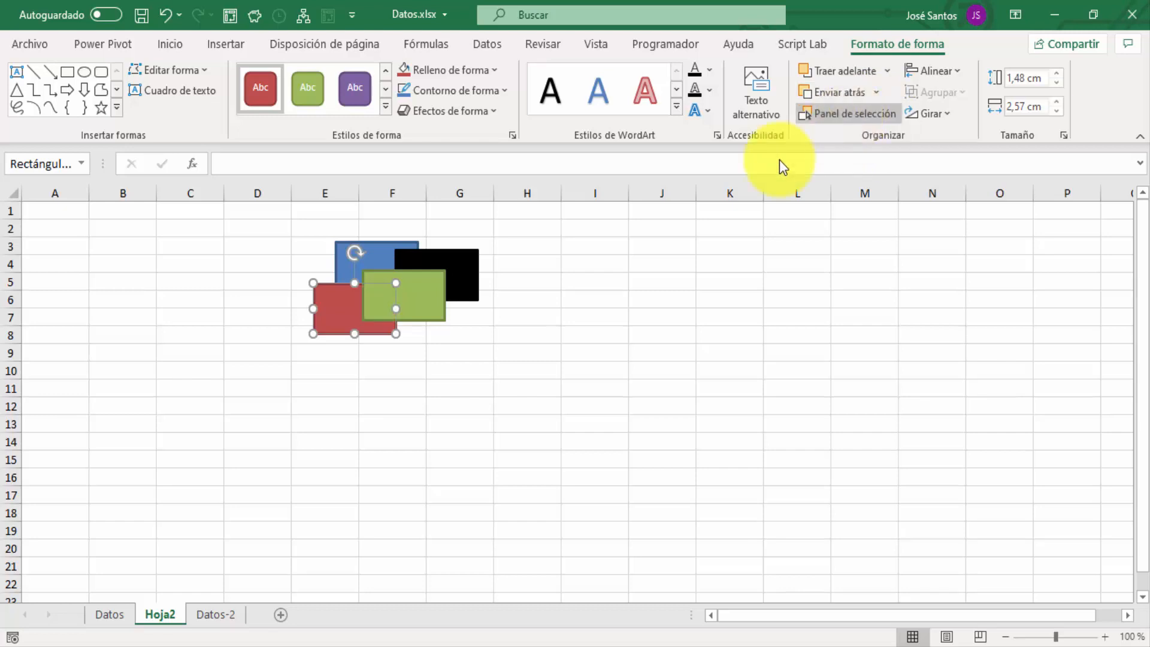
# Shift the green and black rectangles slightly and send the red rectangle back one more level, behind the black one.
pyautogui.moveTo(439, 293)
pyautogui.mouseDown()
pyautogui.moveTo(459, 305)
pyautogui.moveTo(449, 310)
pyautogui.mouseUp()
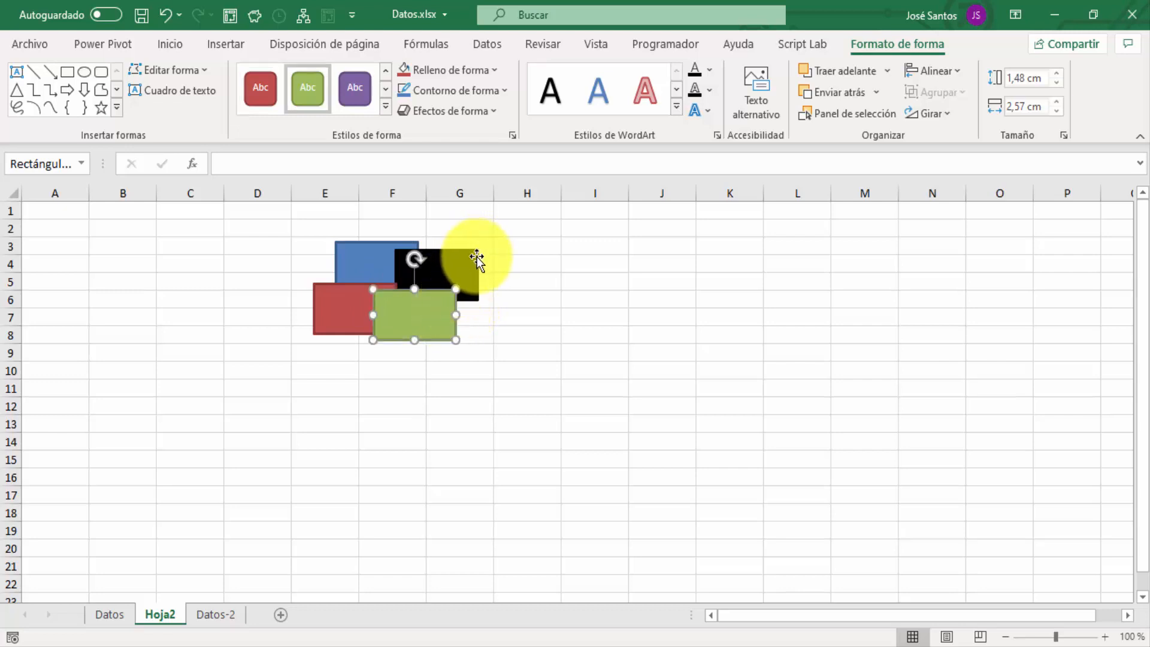
pyautogui.moveTo(478, 259); pyautogui.dragTo(463, 257)
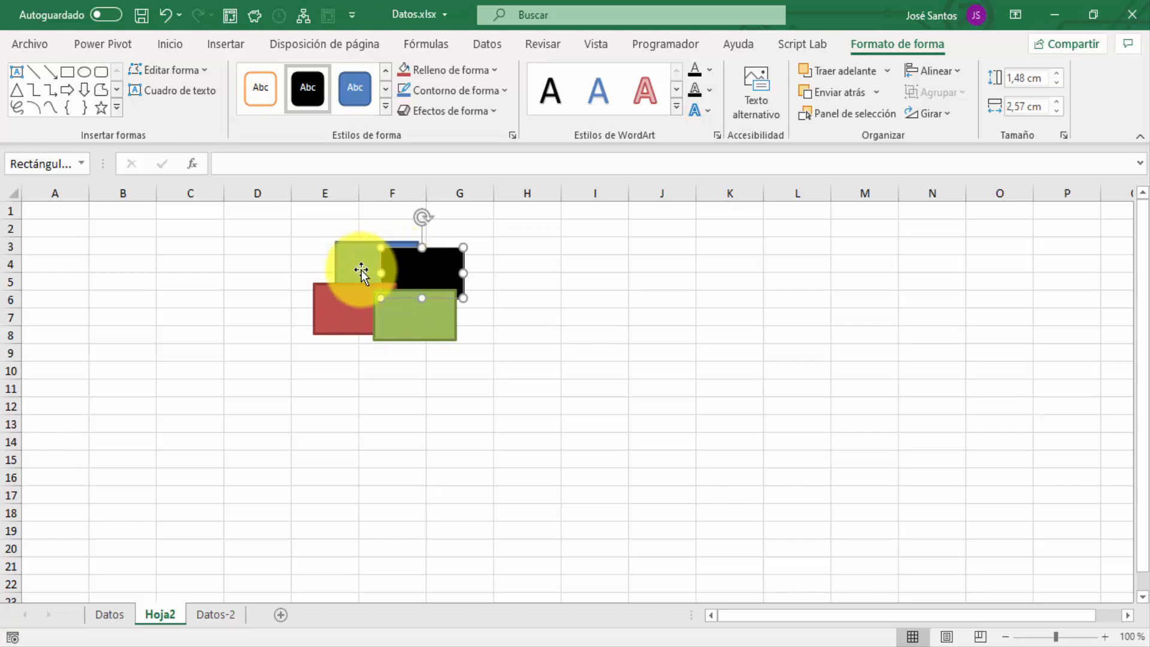
pyautogui.click(352, 308)
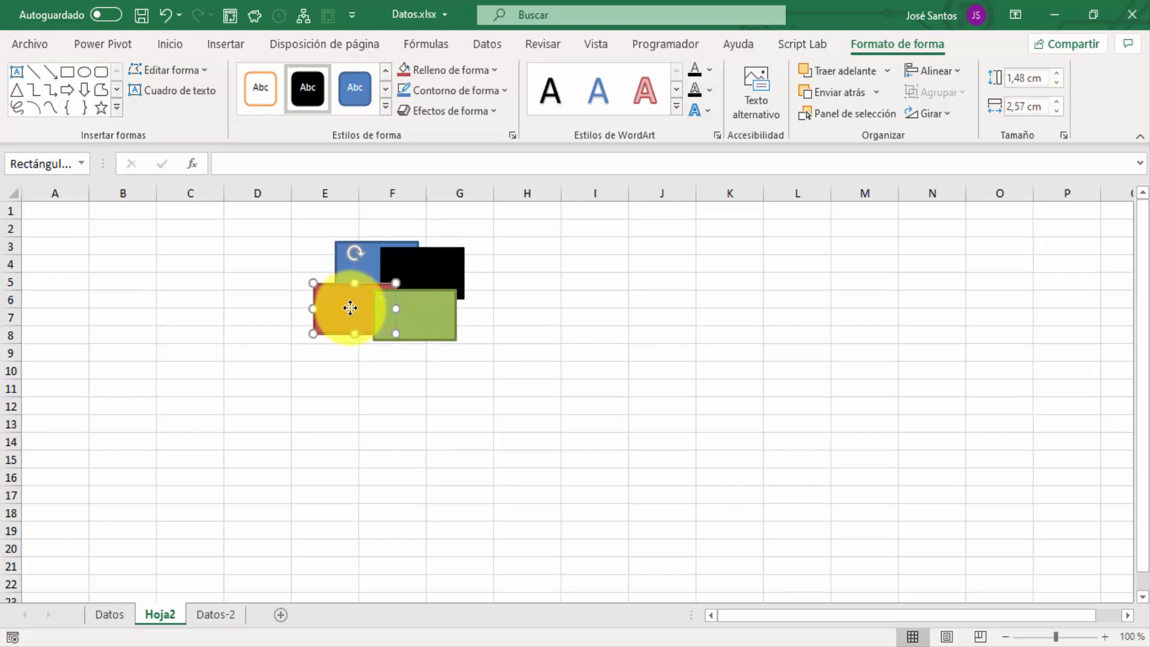
pyautogui.click(876, 93)
pyautogui.click(864, 114)
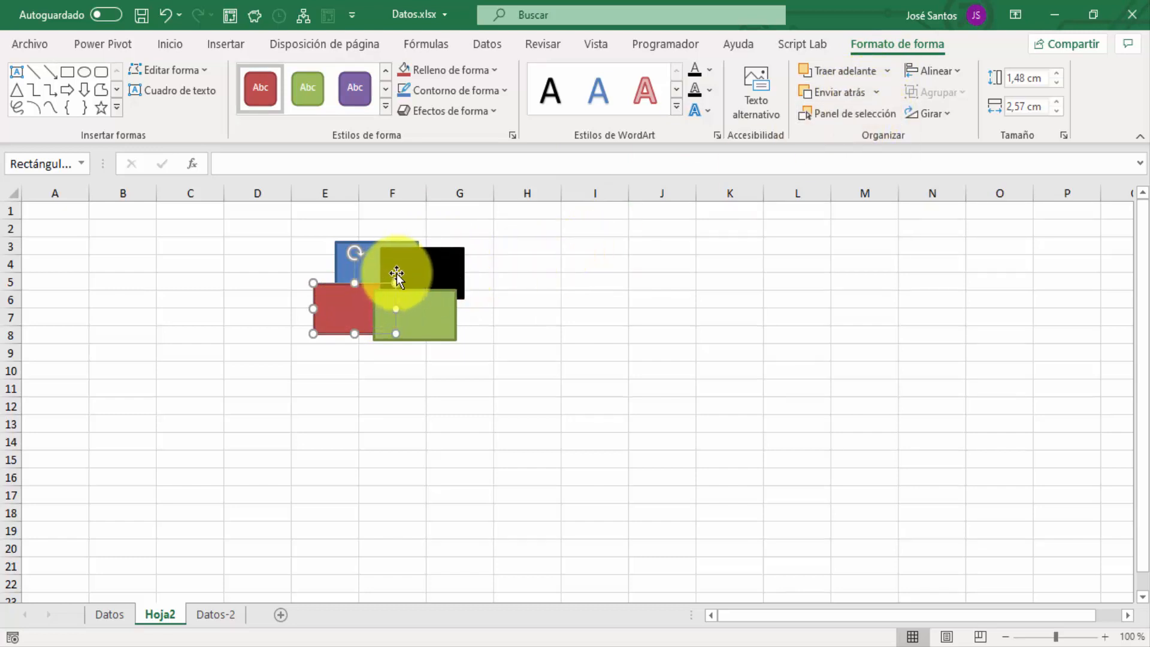
# Nudge the green rectangle slightly down and send it to the back of the stack.
pyautogui.click(430, 317)
pyautogui.moveTo(430, 318); pyautogui.dragTo(424, 319)
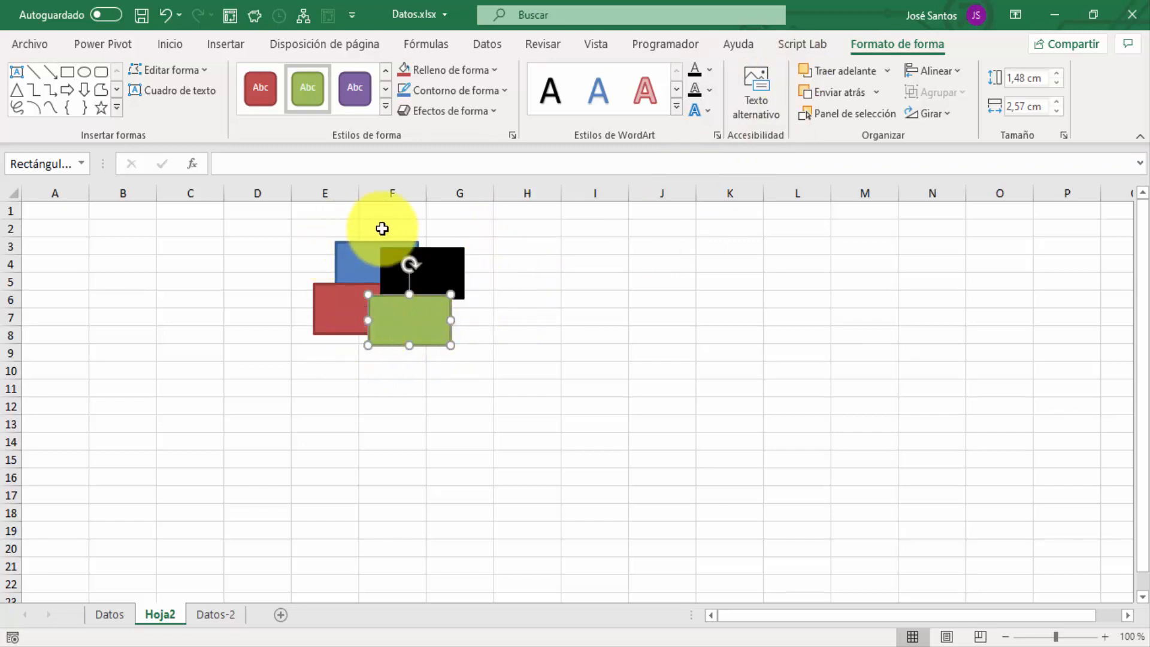
pyautogui.click(875, 91)
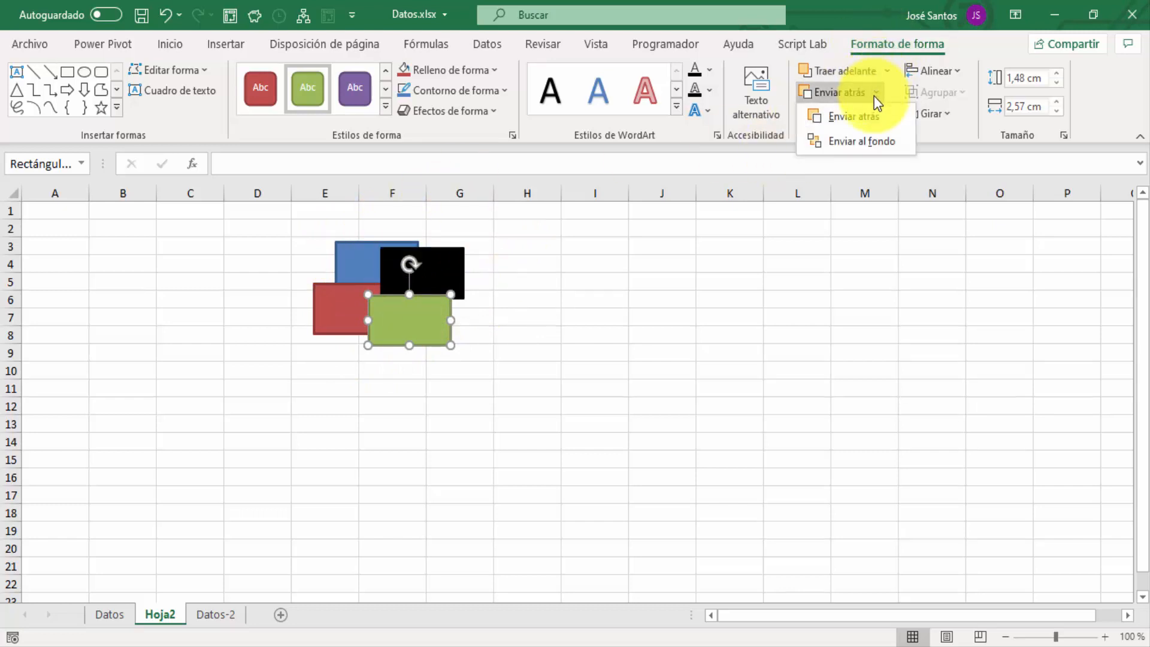
pyautogui.click(878, 144)
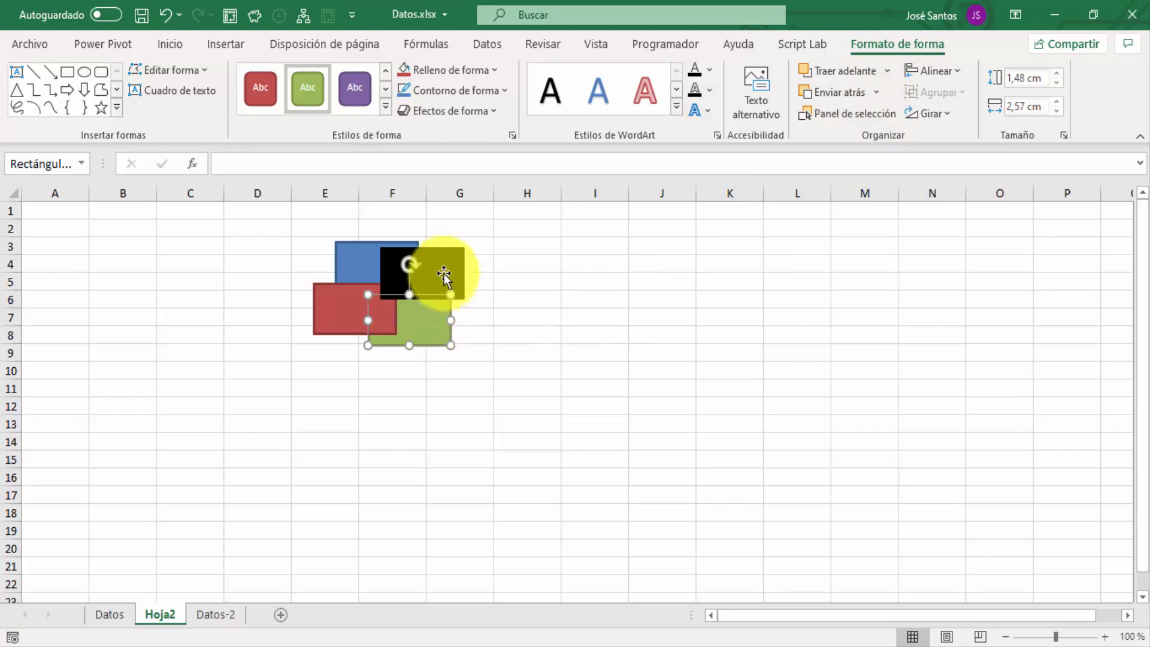
# Move the blue rectangle slightly down and reposition the black one so it overlaps the blue one's upper-right corner.
pyautogui.moveTo(445, 269); pyautogui.dragTo(506, 260)
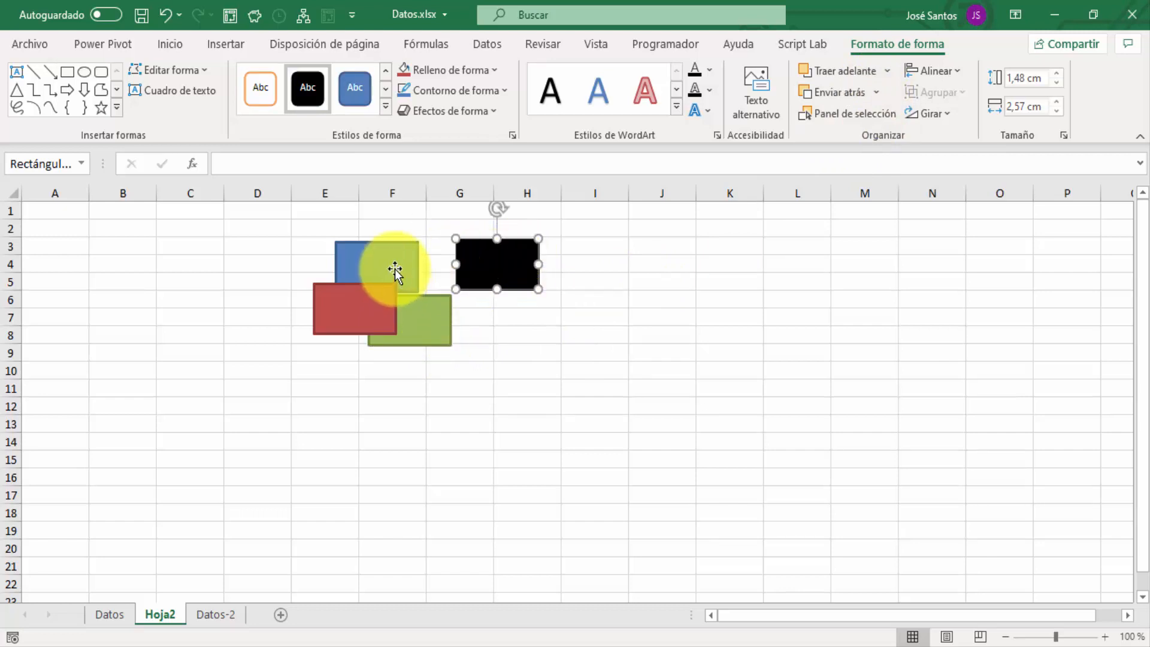
pyautogui.moveTo(396, 270); pyautogui.dragTo(398, 284)
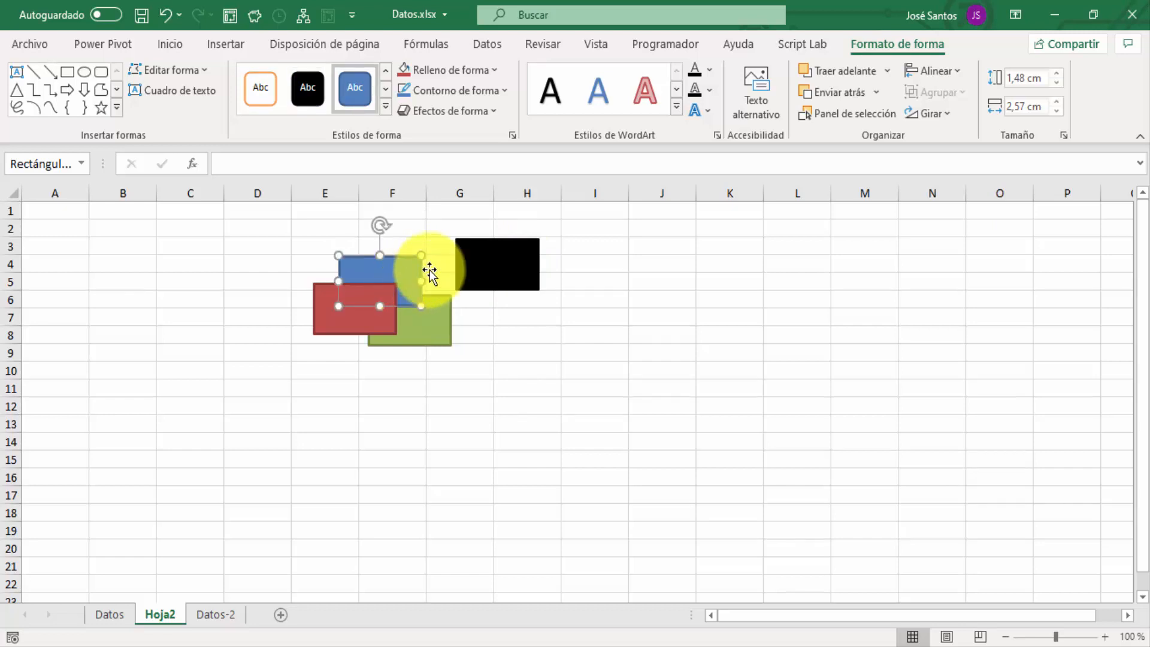
pyautogui.moveTo(494, 261); pyautogui.dragTo(444, 264)
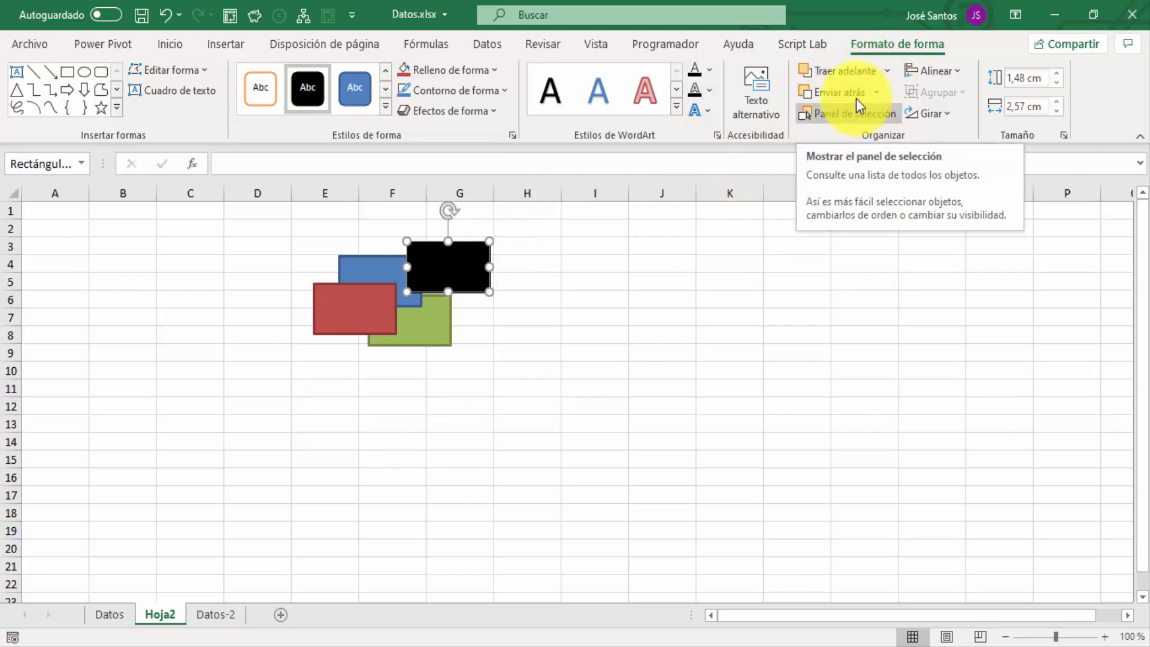
pyautogui.click(888, 71)
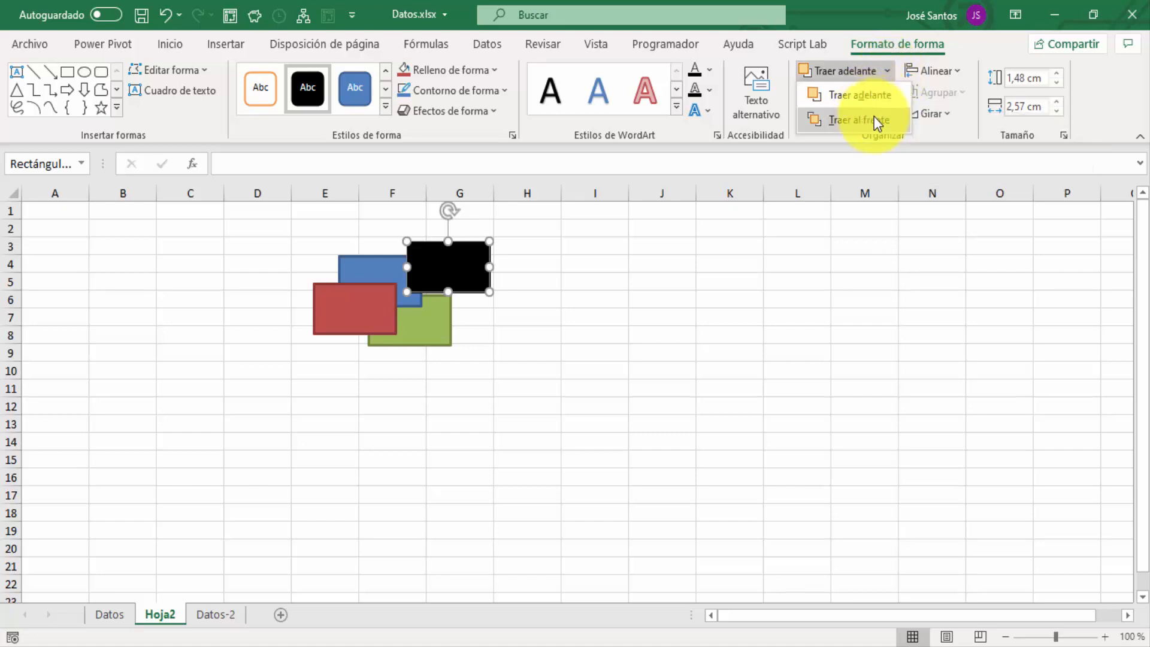
pyautogui.click(419, 329)
pyautogui.click(422, 331)
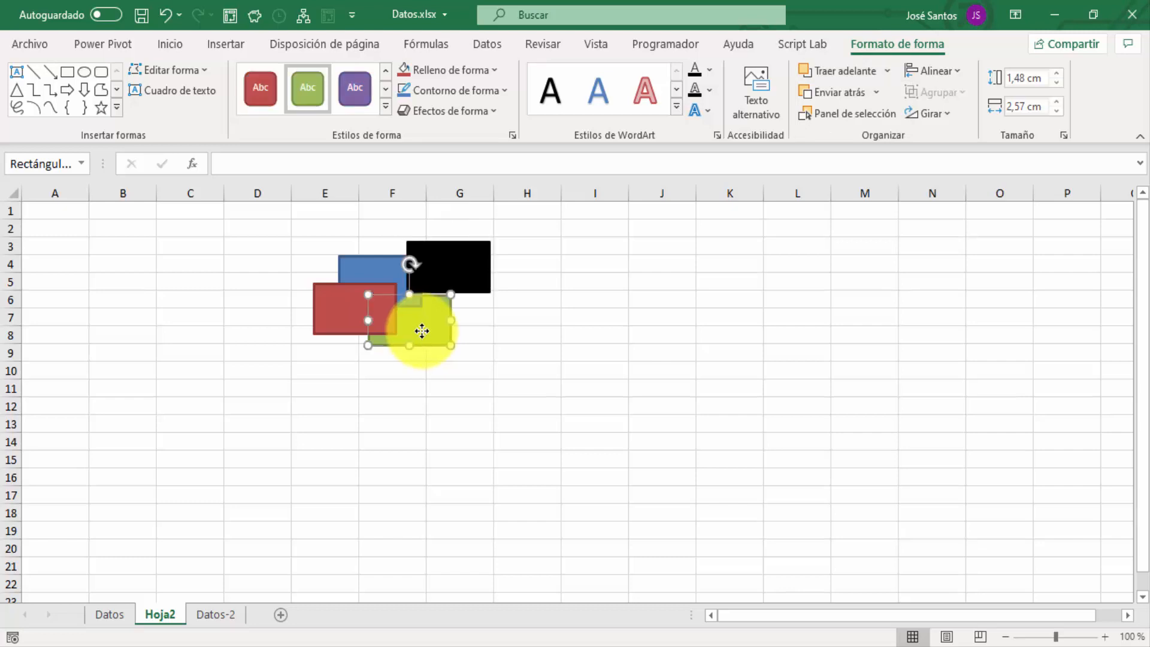
pyautogui.moveTo(451, 261); pyautogui.dragTo(455, 267)
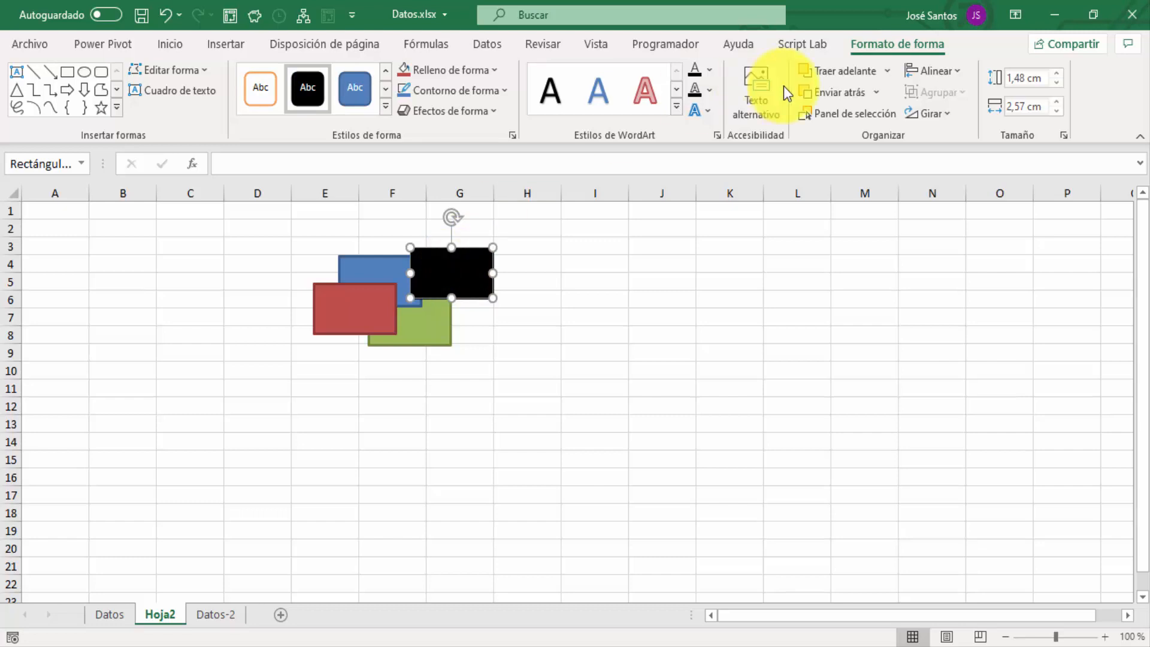
# Bring the green rectangle forward two levels, in front of the blue and red ones.
pyautogui.click(426, 339)
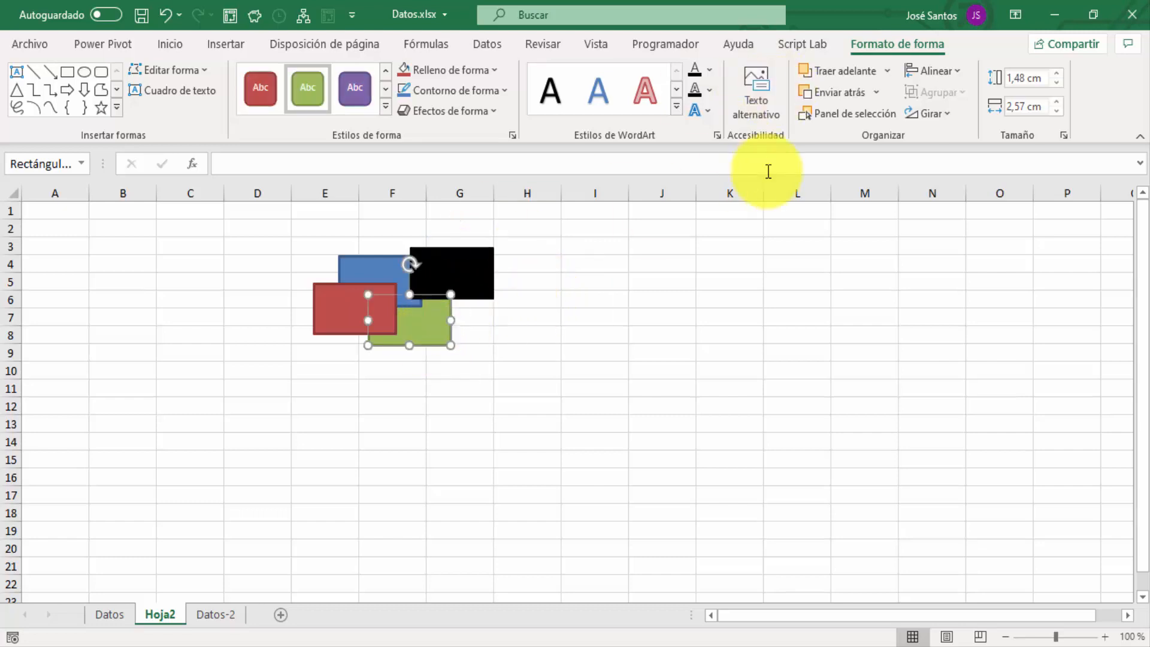
pyautogui.click(886, 72)
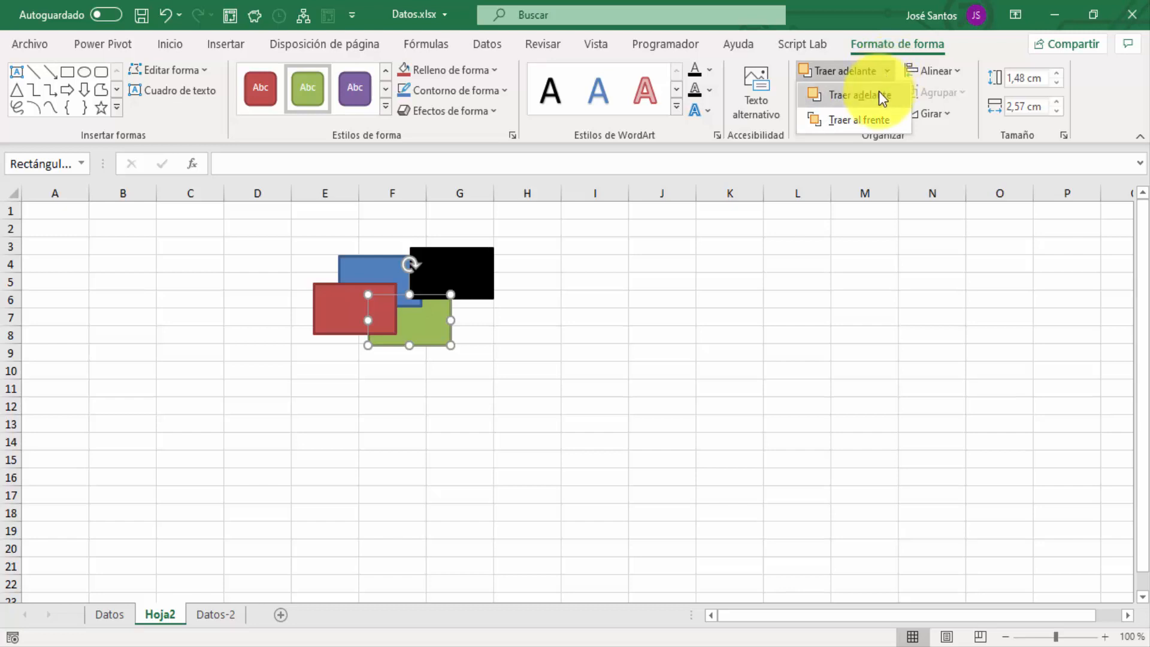
pyautogui.click(879, 93)
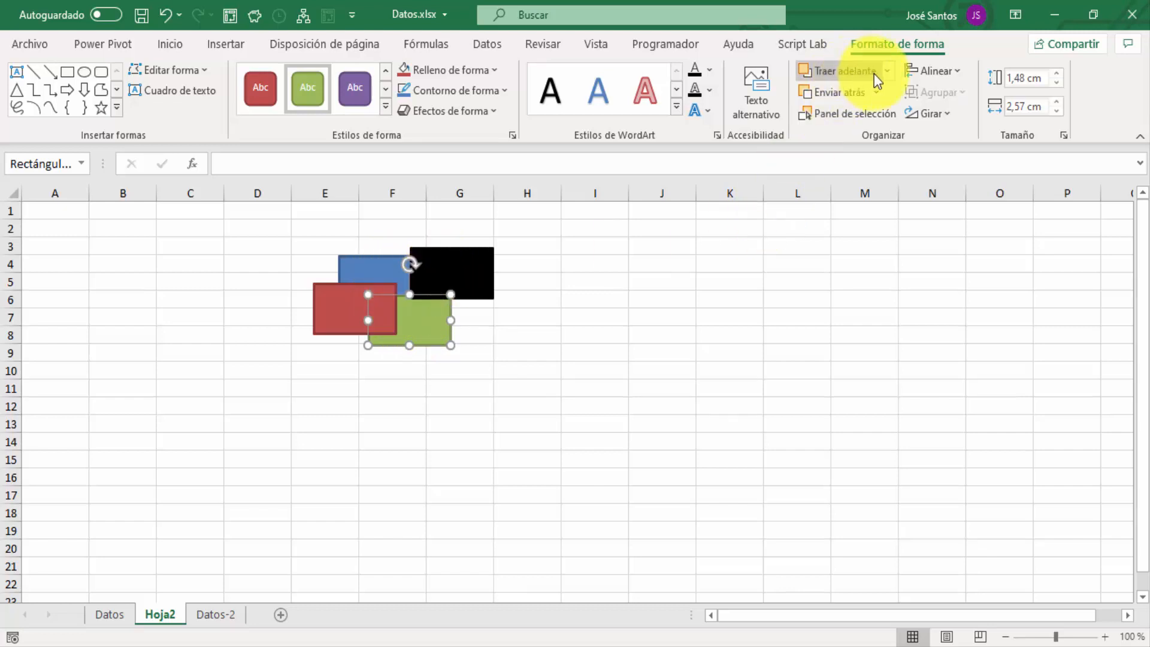
pyautogui.click(858, 73)
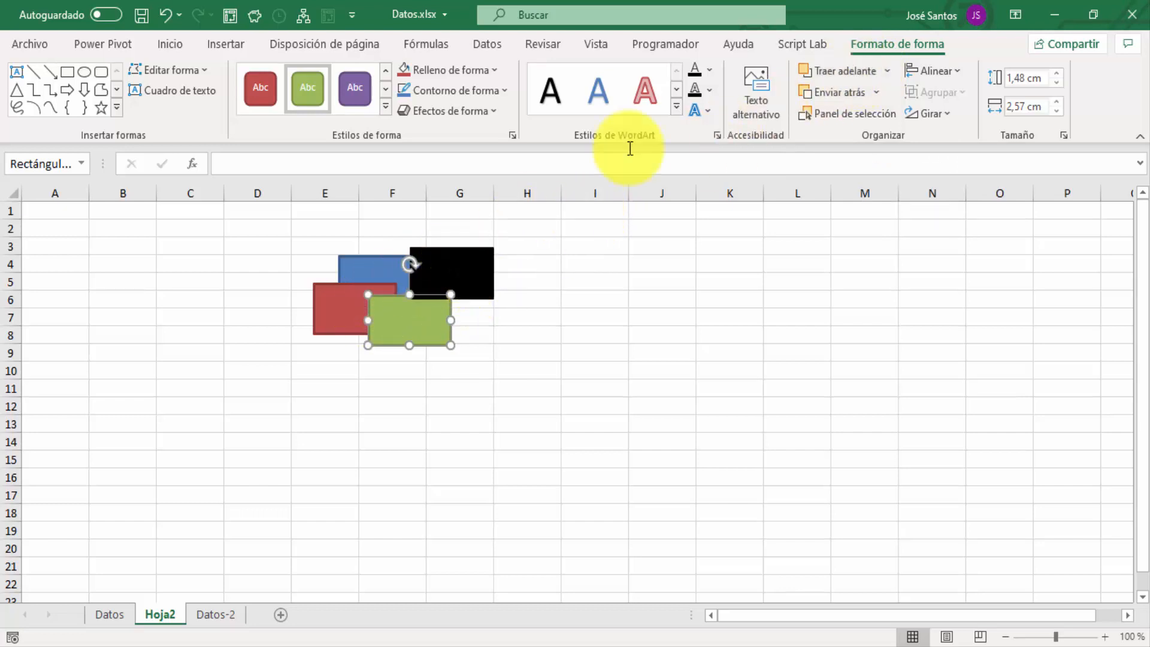
# Bring the blue rectangle to the front of all the other rectangles.
pyautogui.click(375, 266)
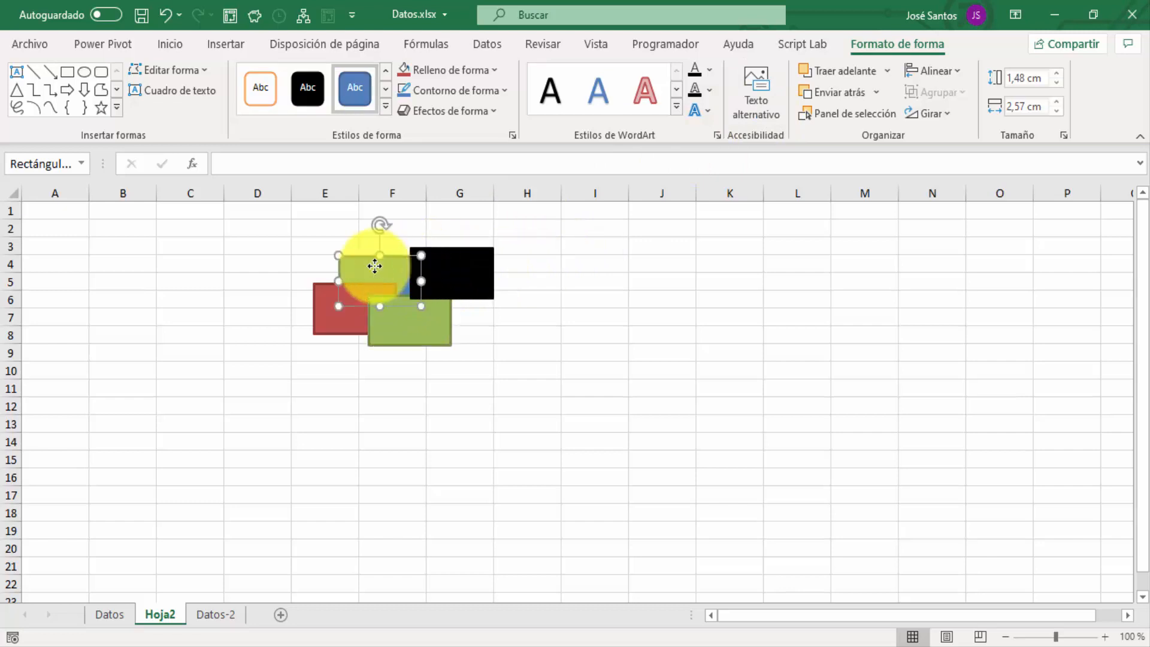
pyautogui.click(885, 71)
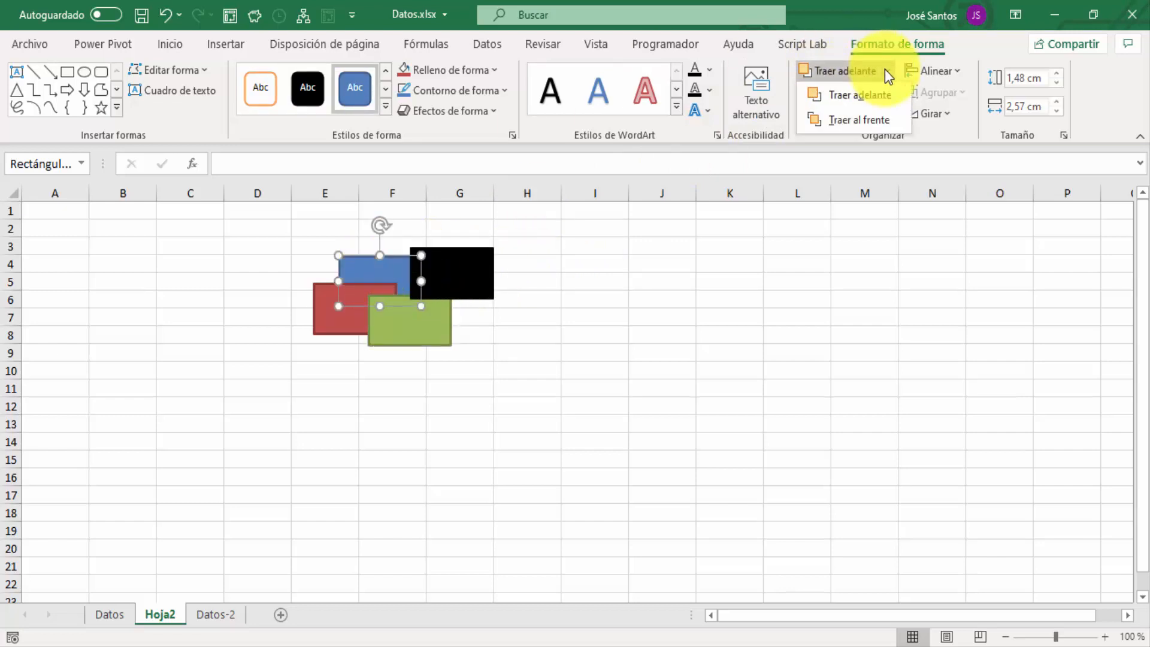
pyautogui.click(875, 122)
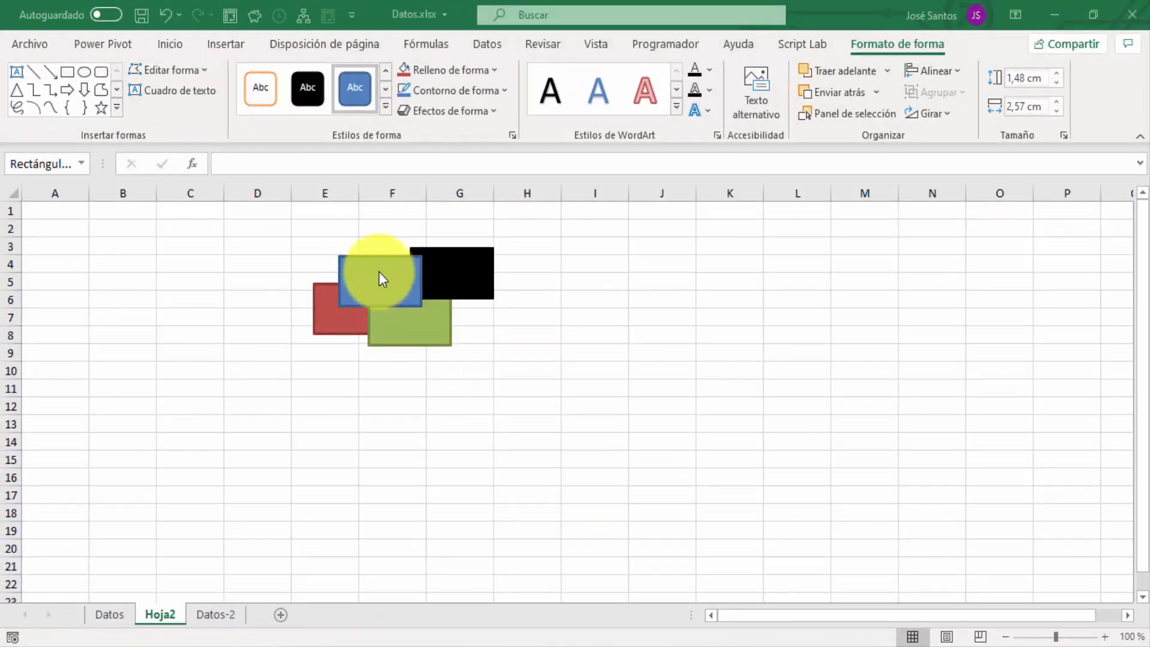
# Spread the blue, red, green and black rectangles apart from left to right at uneven heights, without overlaps.
pyautogui.click(379, 273)
pyautogui.moveTo(379, 272); pyautogui.dragTo(232, 269)
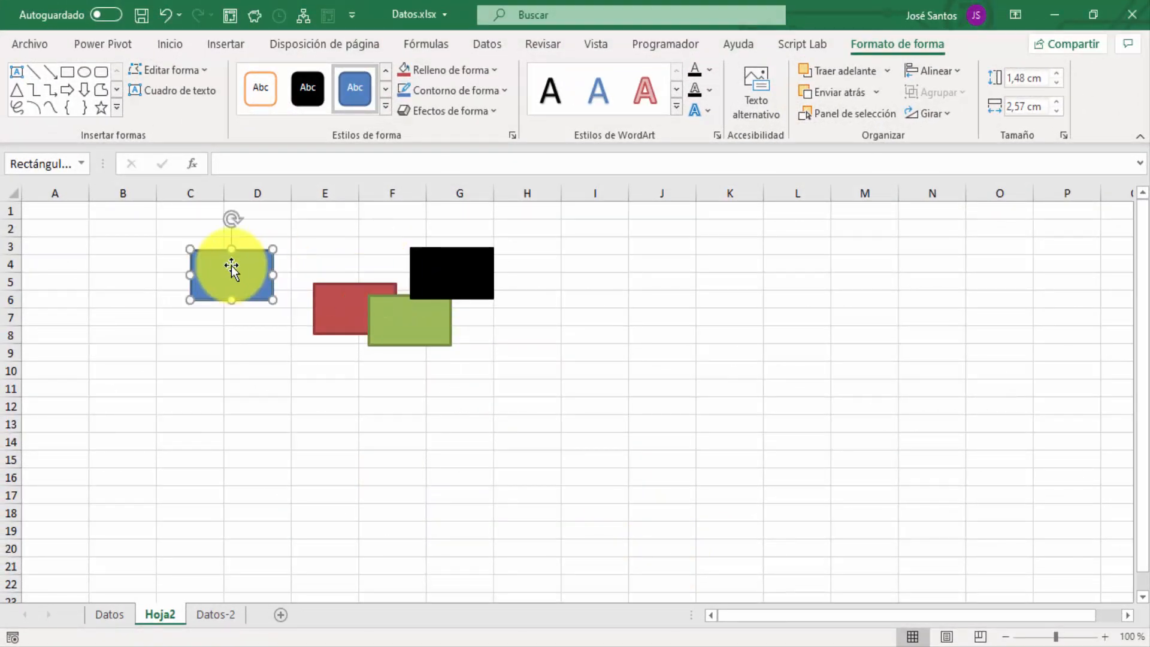
pyautogui.moveTo(332, 300); pyautogui.dragTo(362, 353)
pyautogui.moveTo(407, 317); pyautogui.dragTo(457, 323)
pyautogui.moveTo(474, 263); pyautogui.dragTo(598, 258)
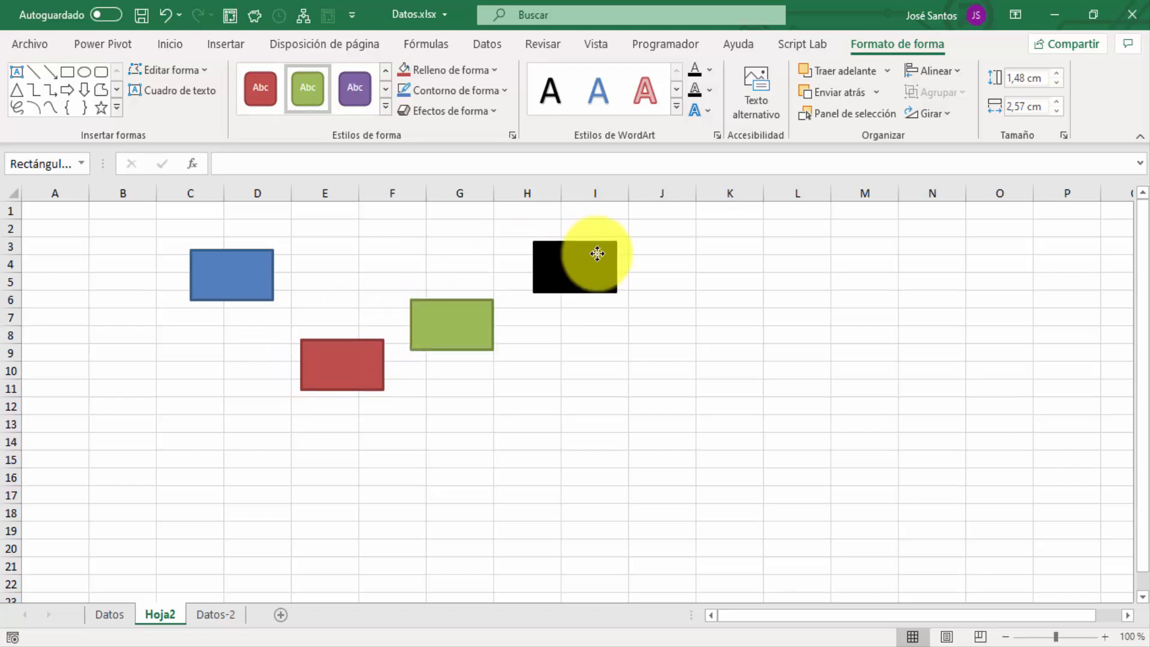
# Select all four rectangles together and align them along their top edges.
pyautogui.click(234, 270)
pyautogui.keyDown('ctrl'); pyautogui.click(343, 360); pyautogui.keyUp('ctrl')
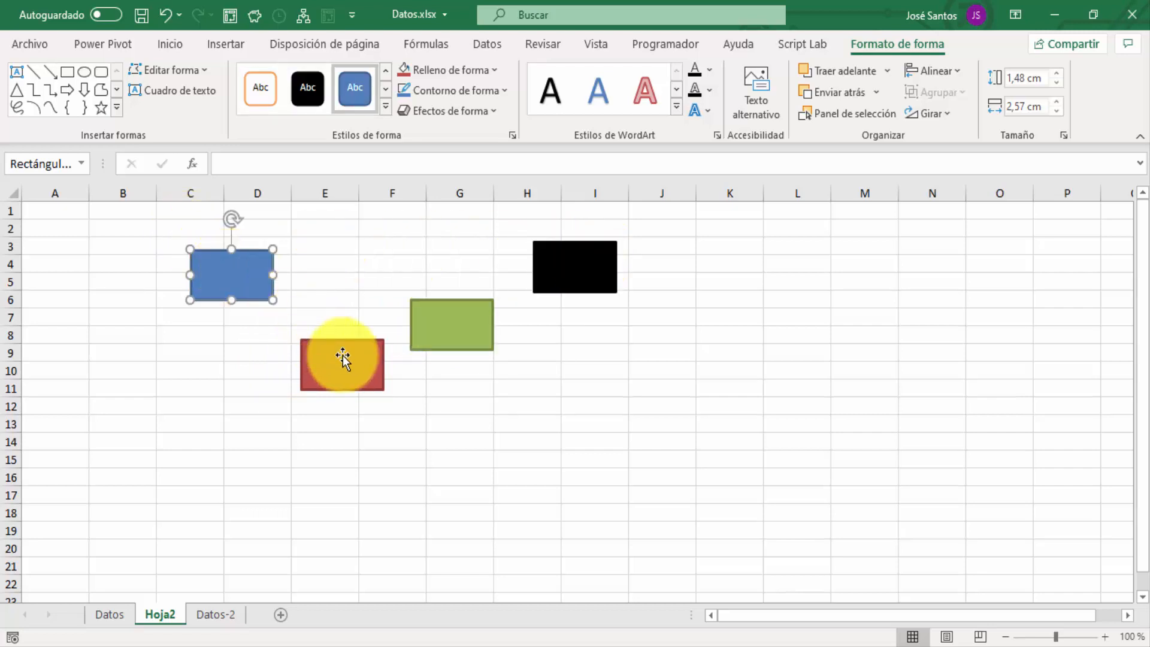
pyautogui.keyDown('ctrl'); pyautogui.click(457, 319); pyautogui.keyUp('ctrl')
pyautogui.keyDown('ctrl'); pyautogui.click(579, 268); pyautogui.keyUp('ctrl')
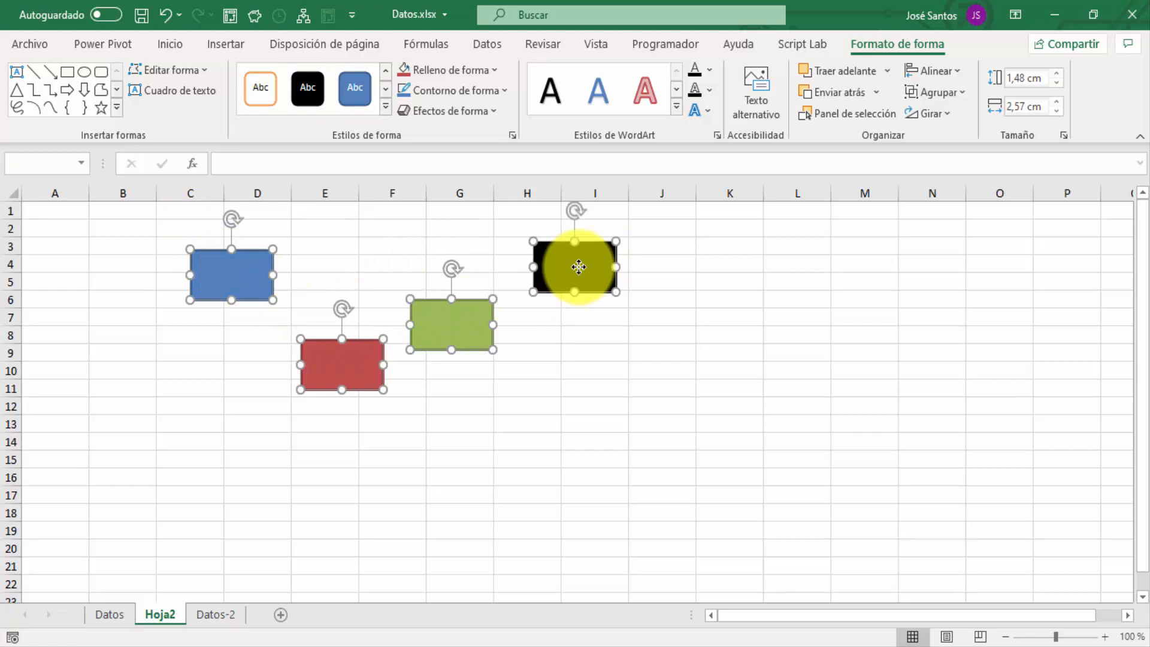
pyautogui.click(947, 71)
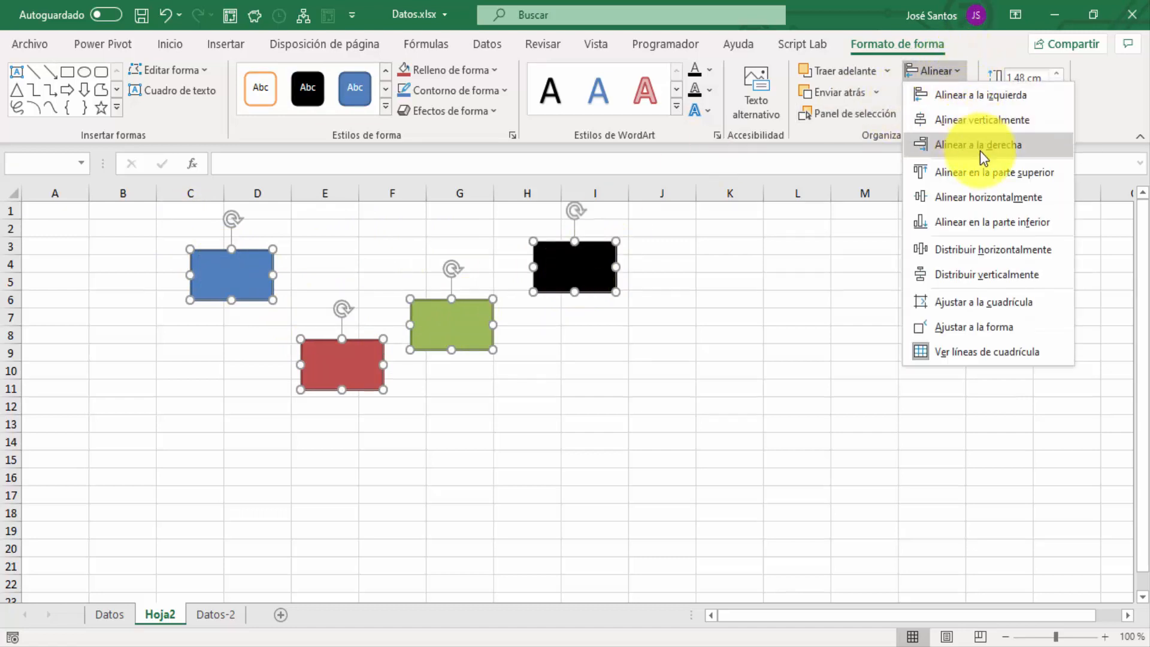
pyautogui.click(993, 172)
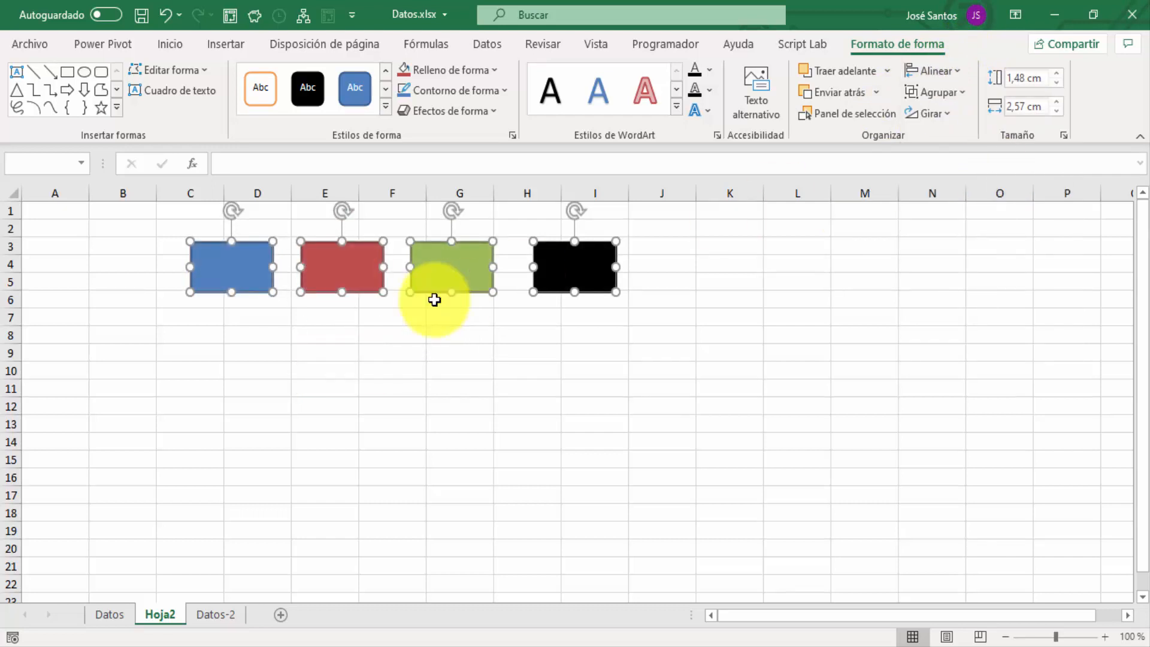
# Distribute the four selected rectangles horizontally with equal gaps and deselect them.
pyautogui.click(944, 76)
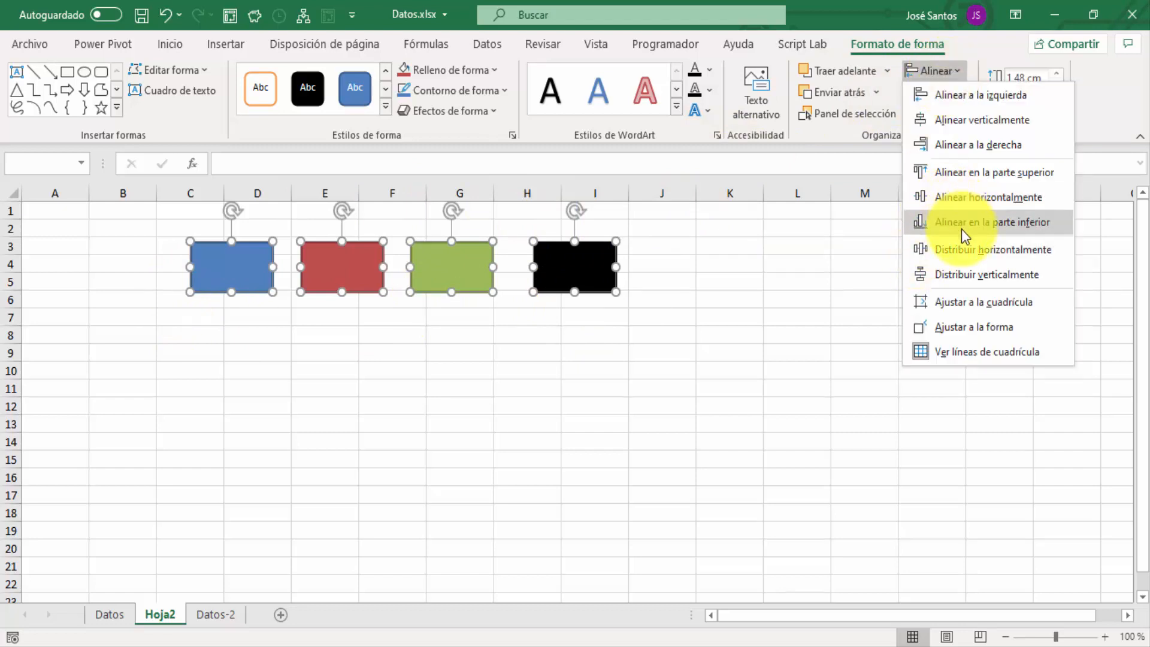
pyautogui.click(971, 250)
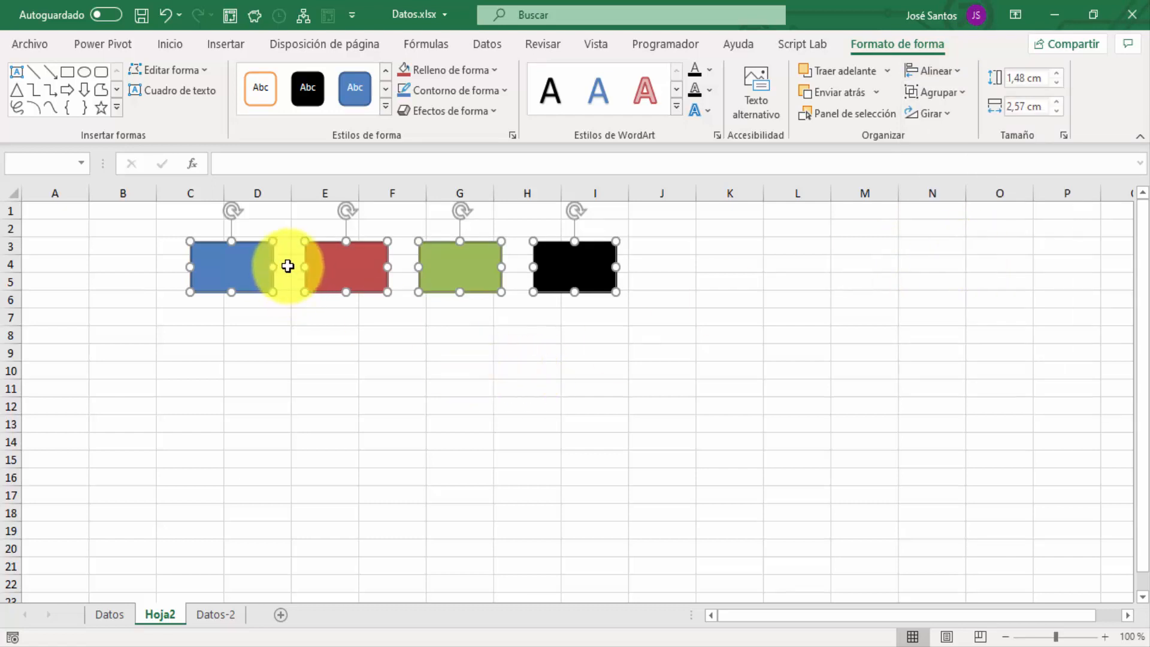
pyautogui.click(322, 354)
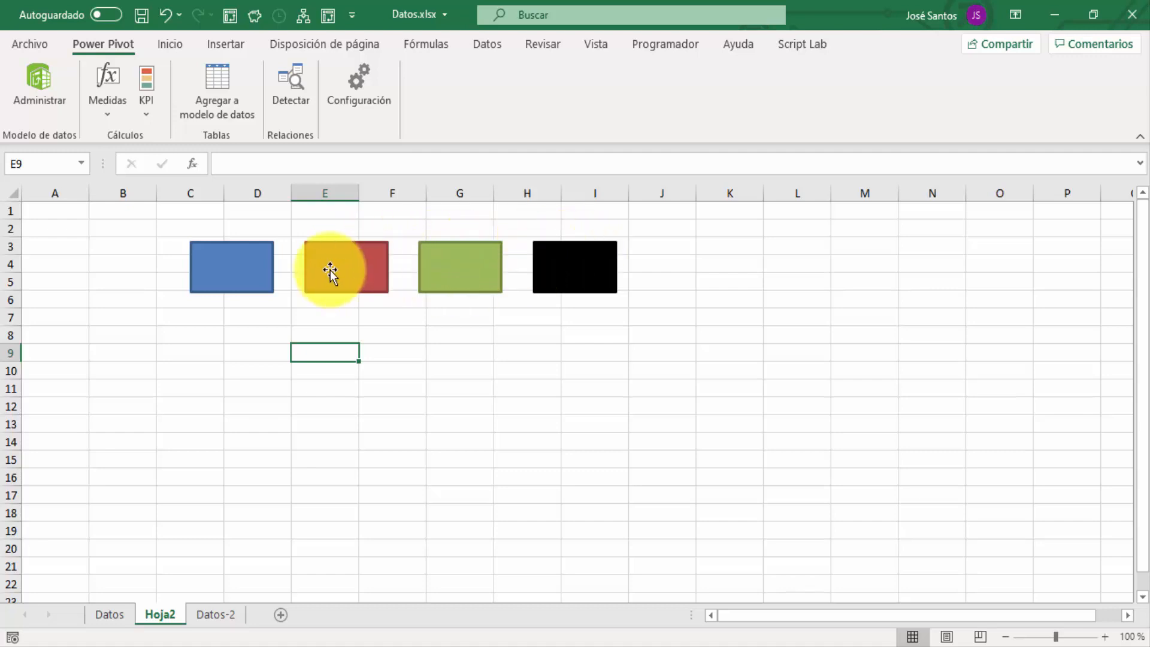
# Arrange the red, green and black rectangles in a rough column below the blue one, in columns C and D.
pyautogui.moveTo(337, 264); pyautogui.dragTo(224, 332)
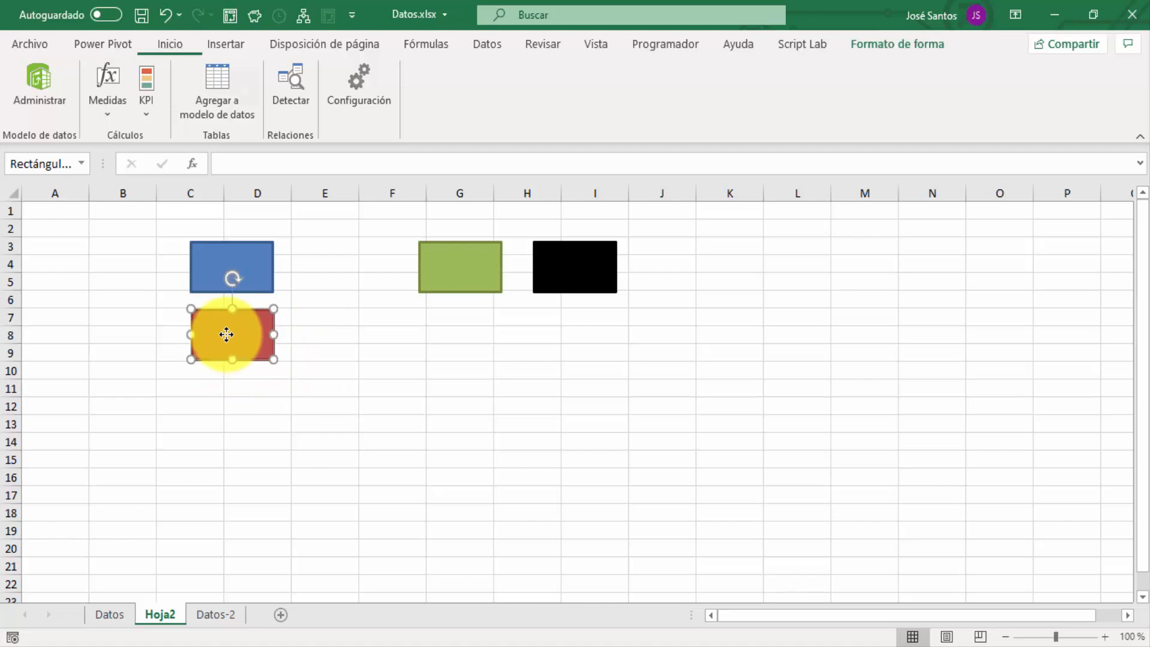
pyautogui.moveTo(445, 264); pyautogui.dragTo(219, 429)
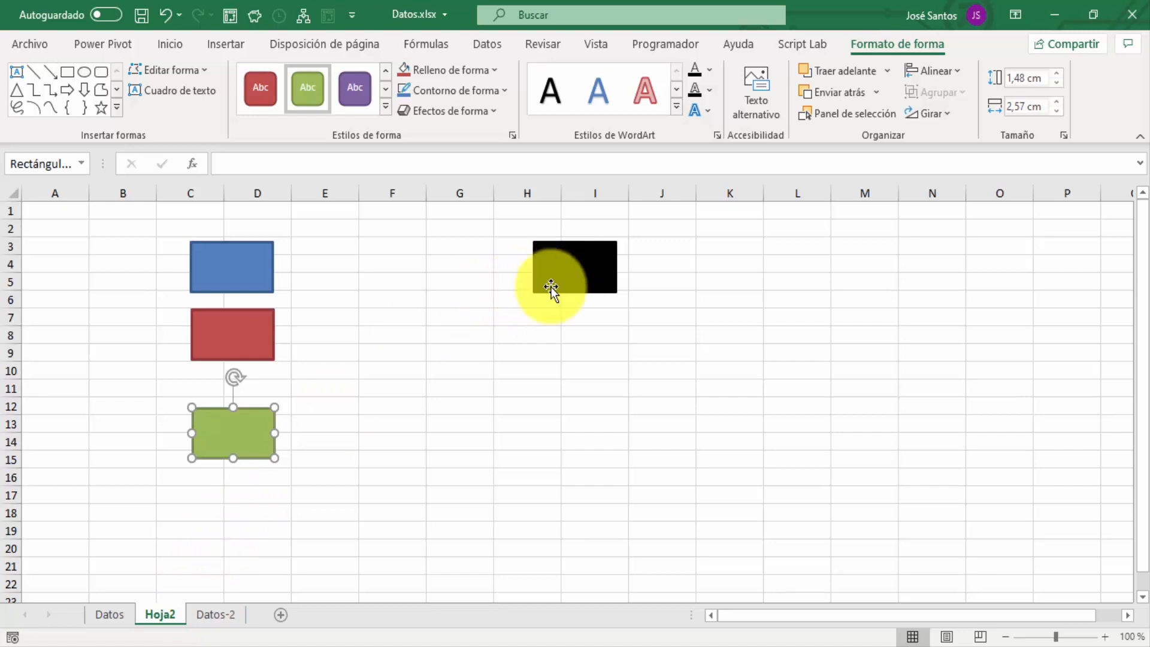
pyautogui.moveTo(566, 260); pyautogui.dragTo(244, 517)
pyautogui.click(240, 268)
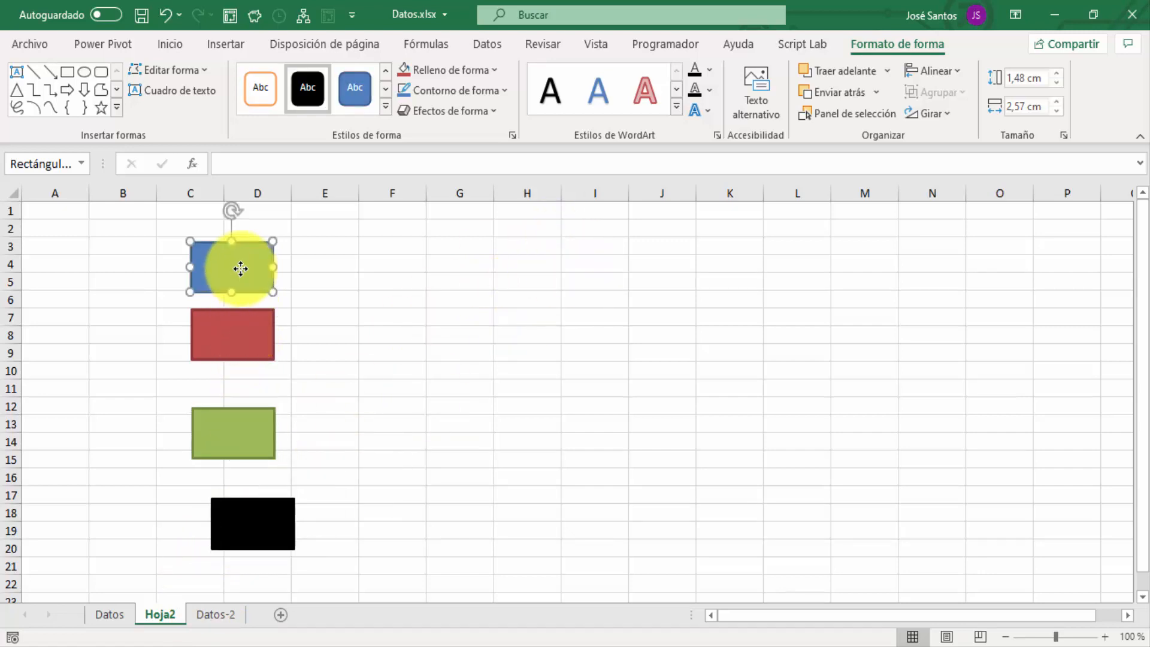
pyautogui.keyDown('ctrl'); pyautogui.click(252, 328); pyautogui.keyUp('ctrl')
pyautogui.keyDown('shift'); pyautogui.click(268, 424); pyautogui.keyUp('shift')
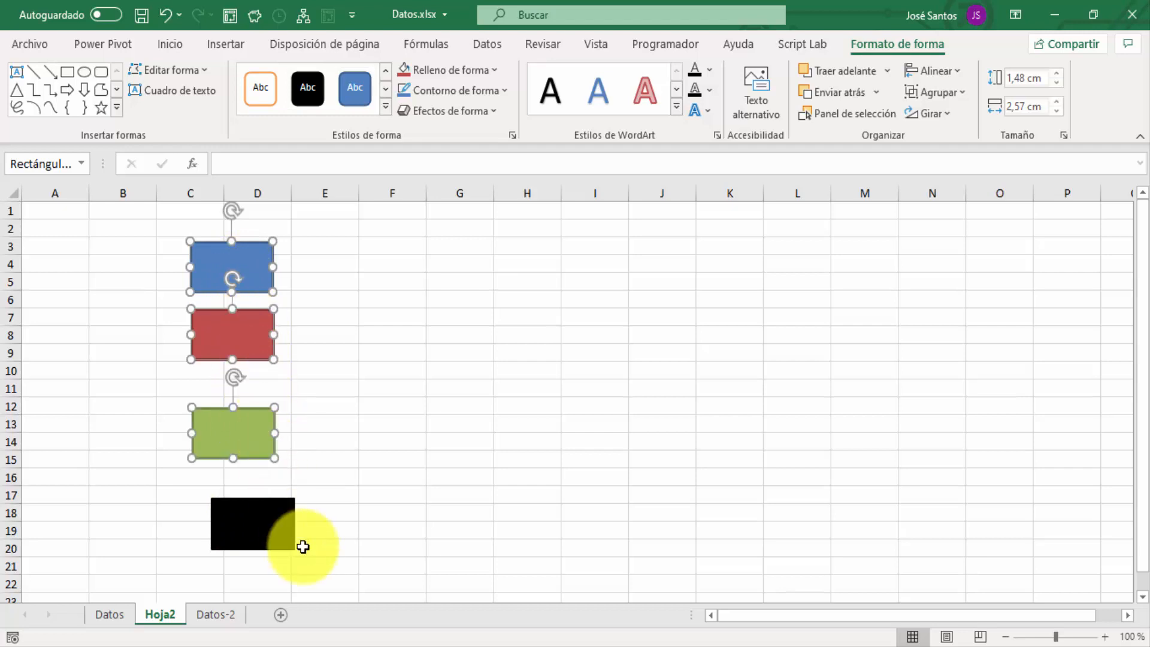
pyautogui.keyDown('shift'); pyautogui.click(303, 545); pyautogui.keyUp('shift')
# Select the black, green, red and blue rectangles together and align them along their left edges.
pyautogui.keyDown('shift'); pyautogui.click(279, 534); pyautogui.keyUp('shift')
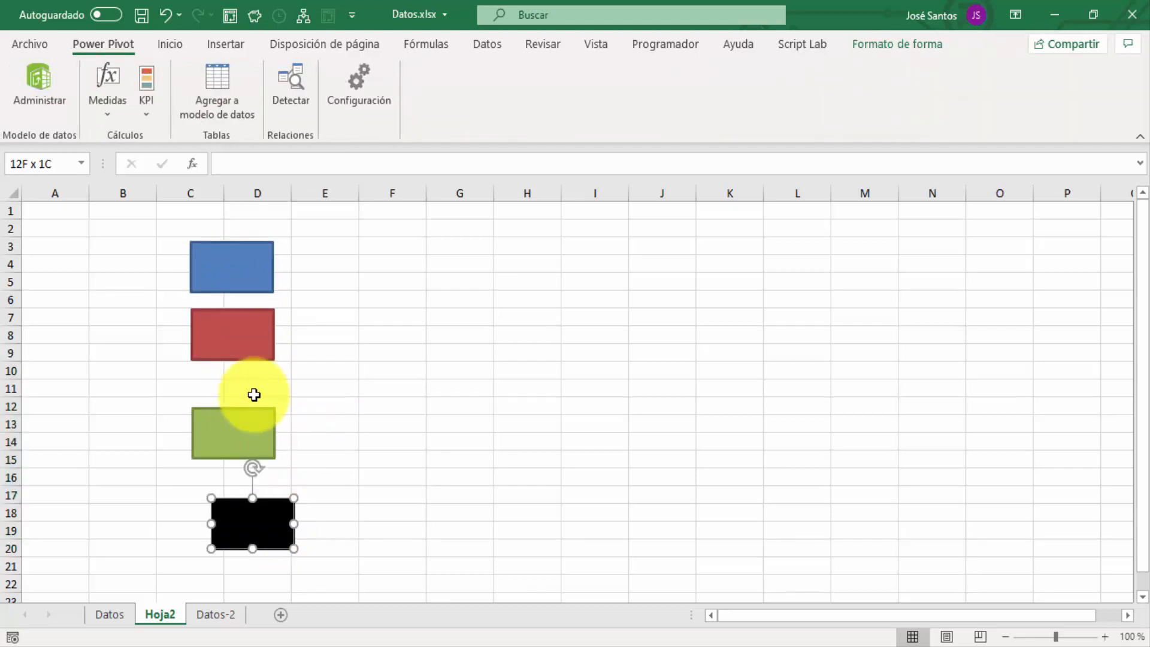
pyautogui.keyDown('shift'); pyautogui.click(259, 429); pyautogui.keyUp('shift')
pyautogui.keyDown('shift'); pyautogui.click(231, 324); pyautogui.keyUp('shift')
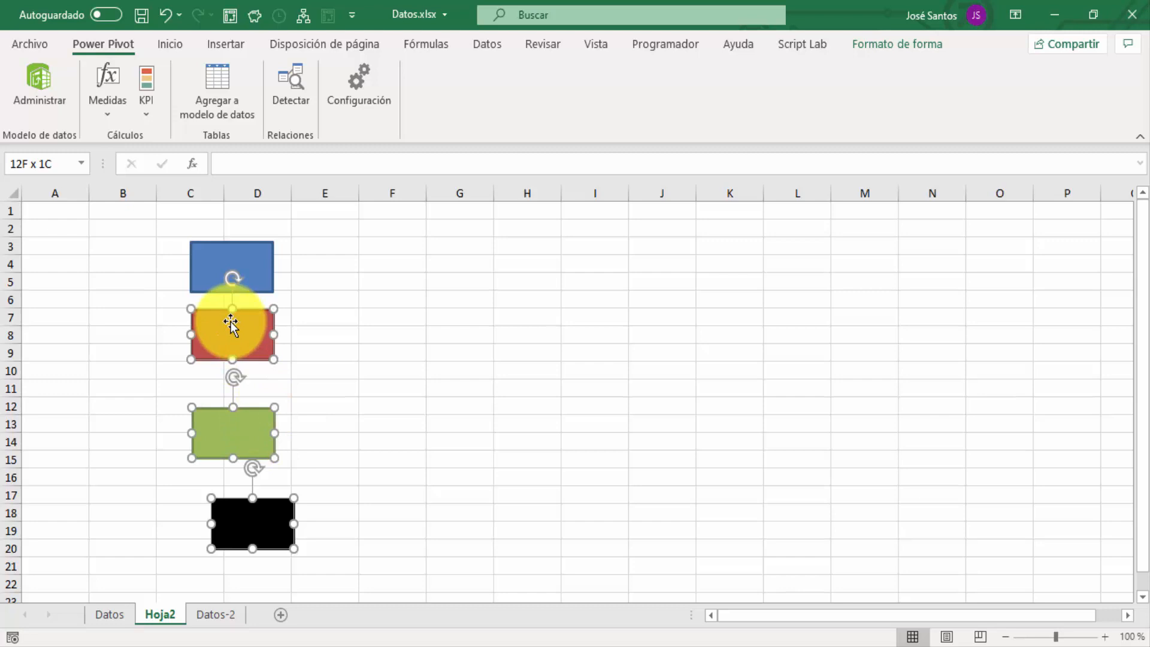
pyautogui.keyDown('shift'); pyautogui.click(227, 263); pyautogui.keyUp('shift')
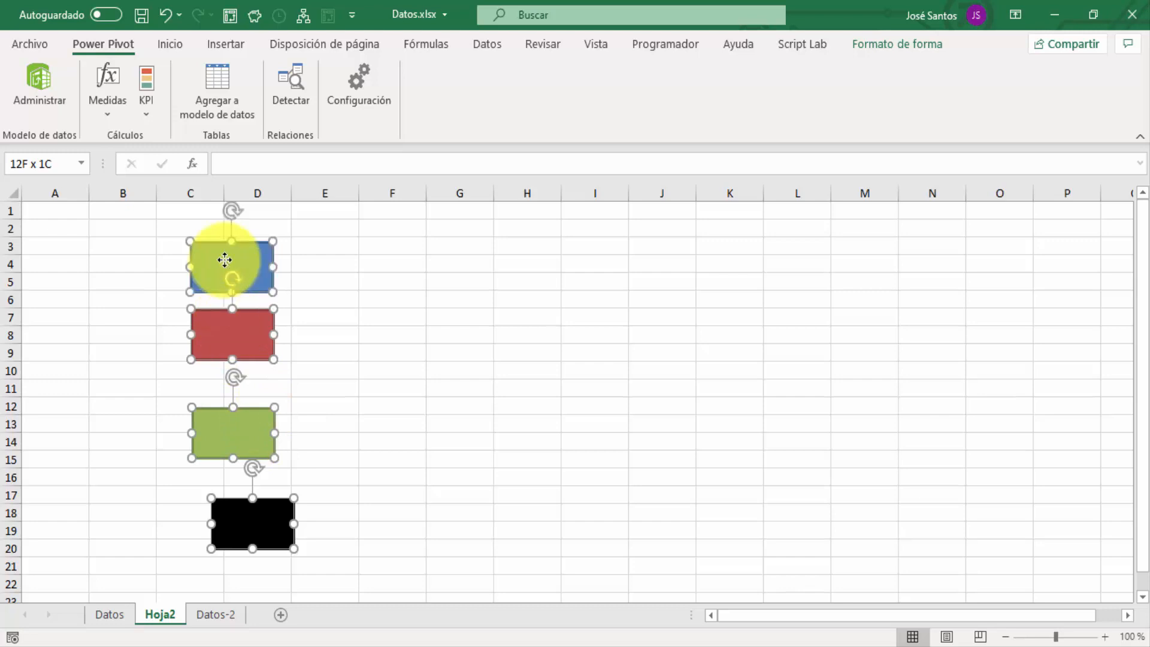
pyautogui.click(867, 45)
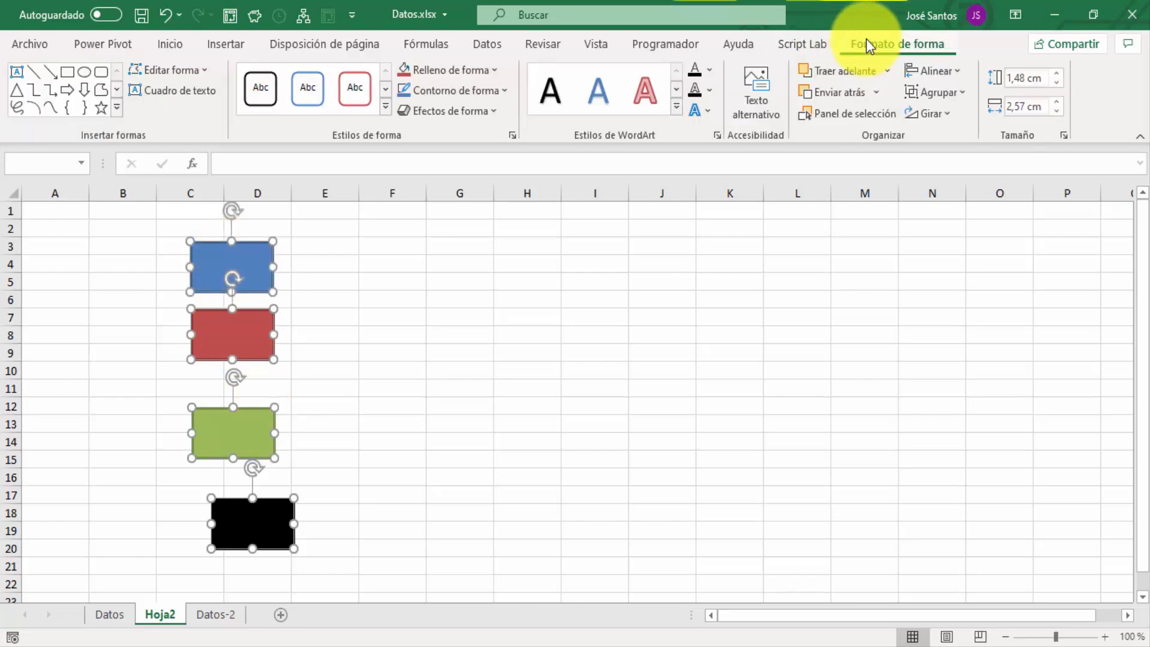
pyautogui.click(933, 69)
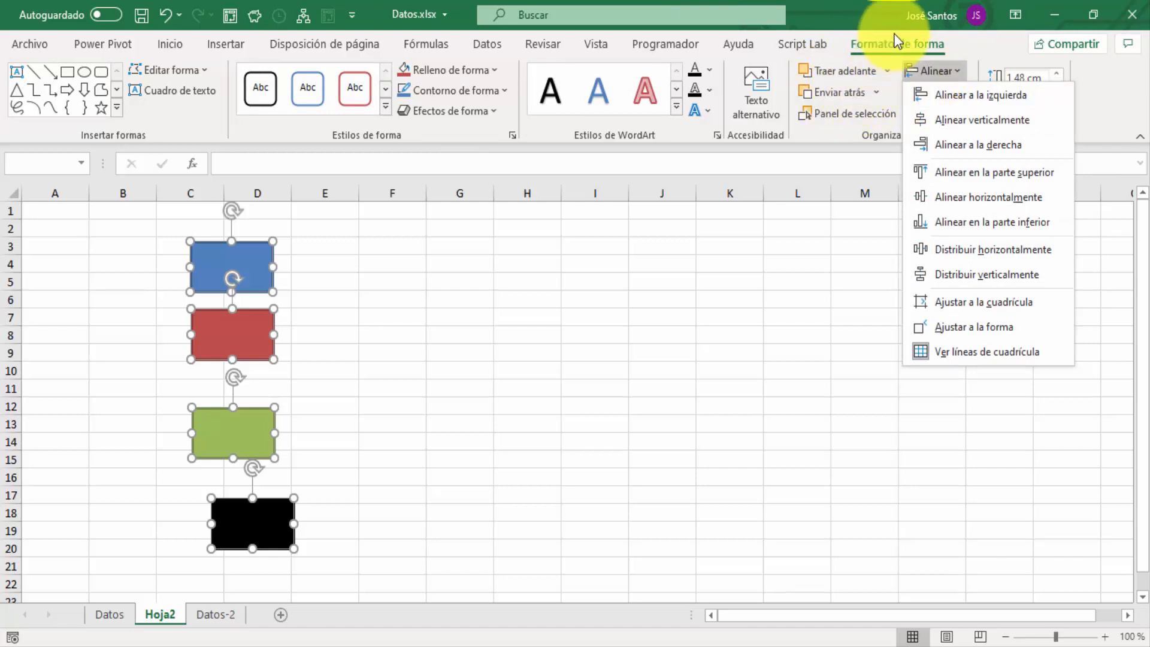
pyautogui.click(949, 96)
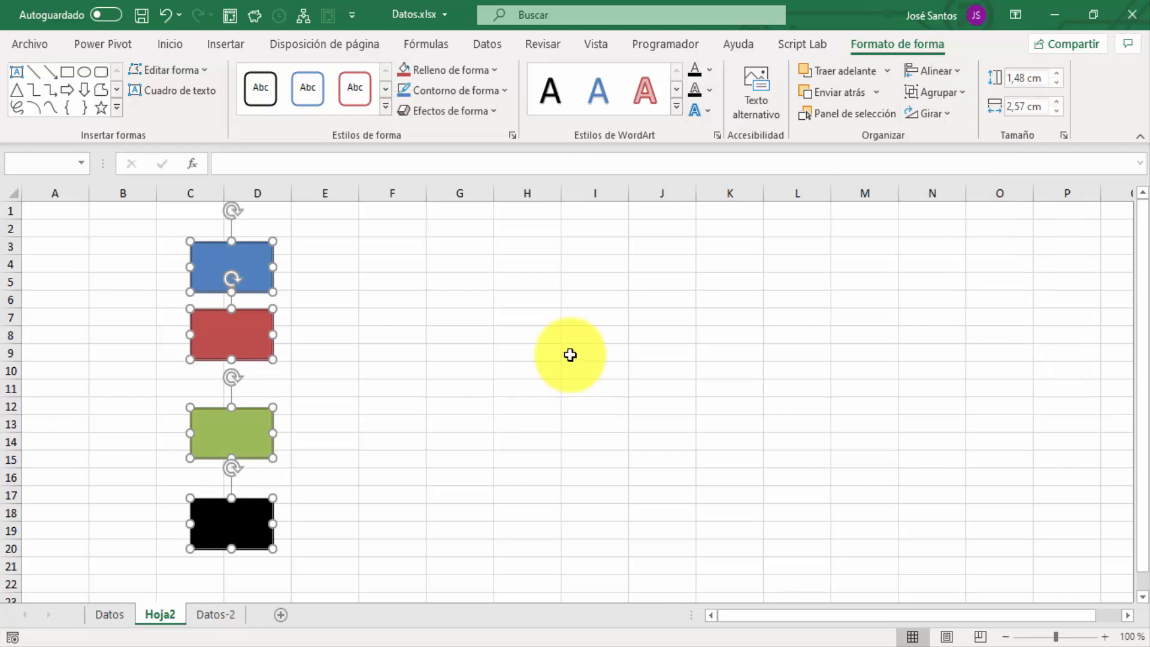
# Distribute the four rectangles of the column vertically with equal gaps and deselect them.
pyautogui.click(939, 73)
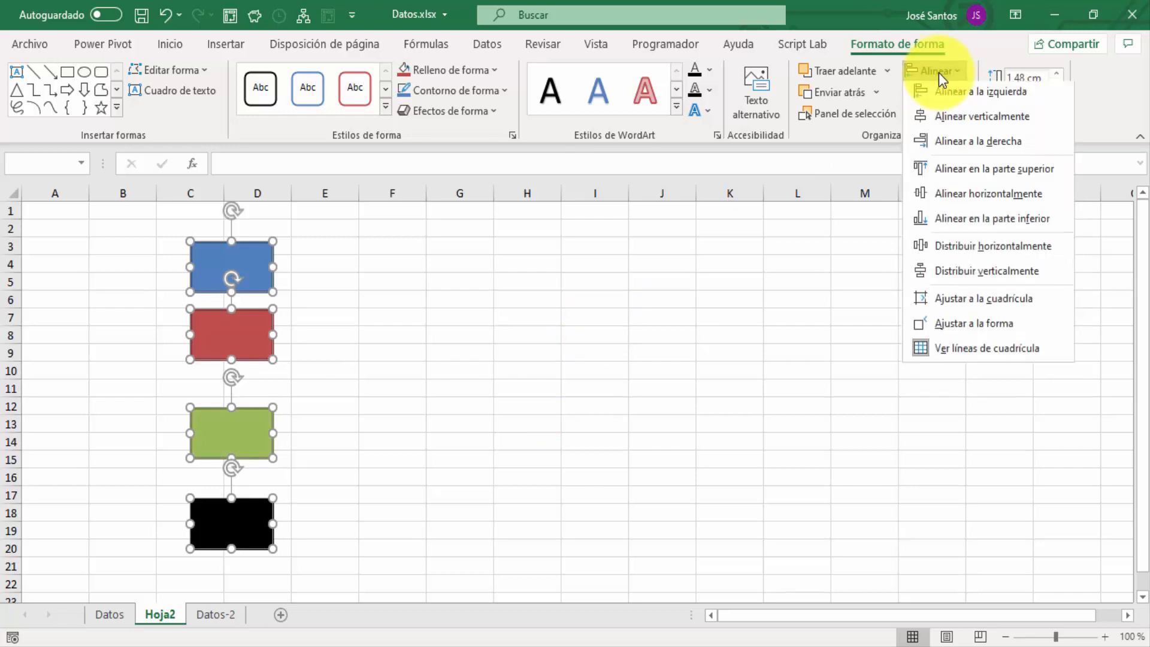
pyautogui.click(982, 277)
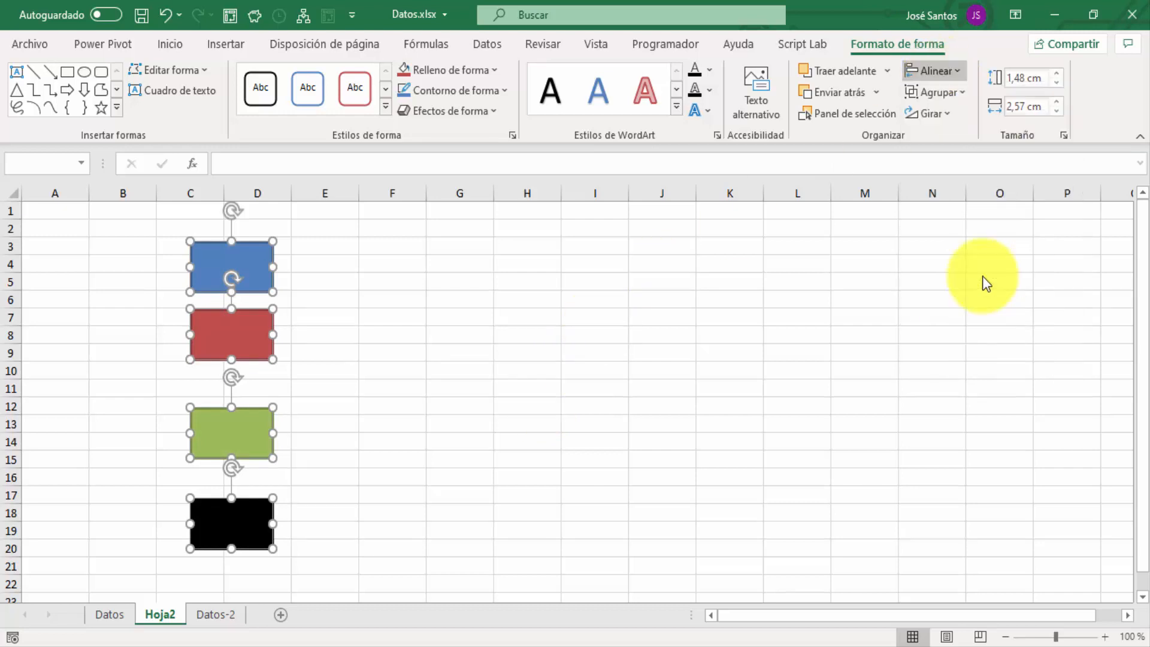
pyautogui.click(352, 313)
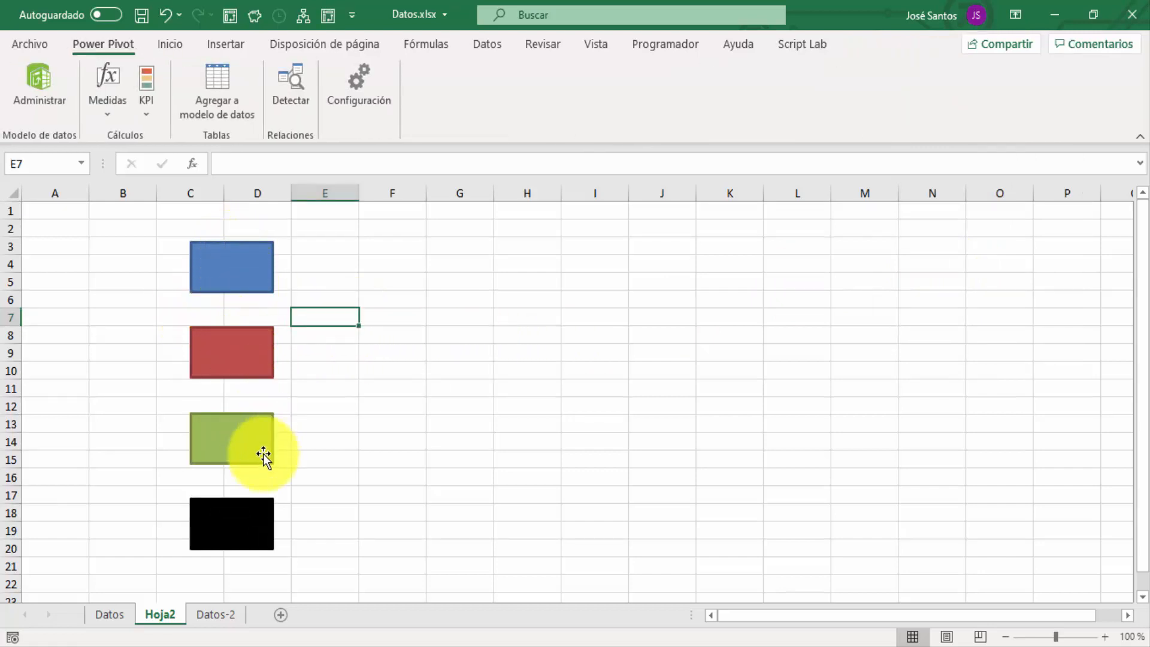
pyautogui.click(261, 285)
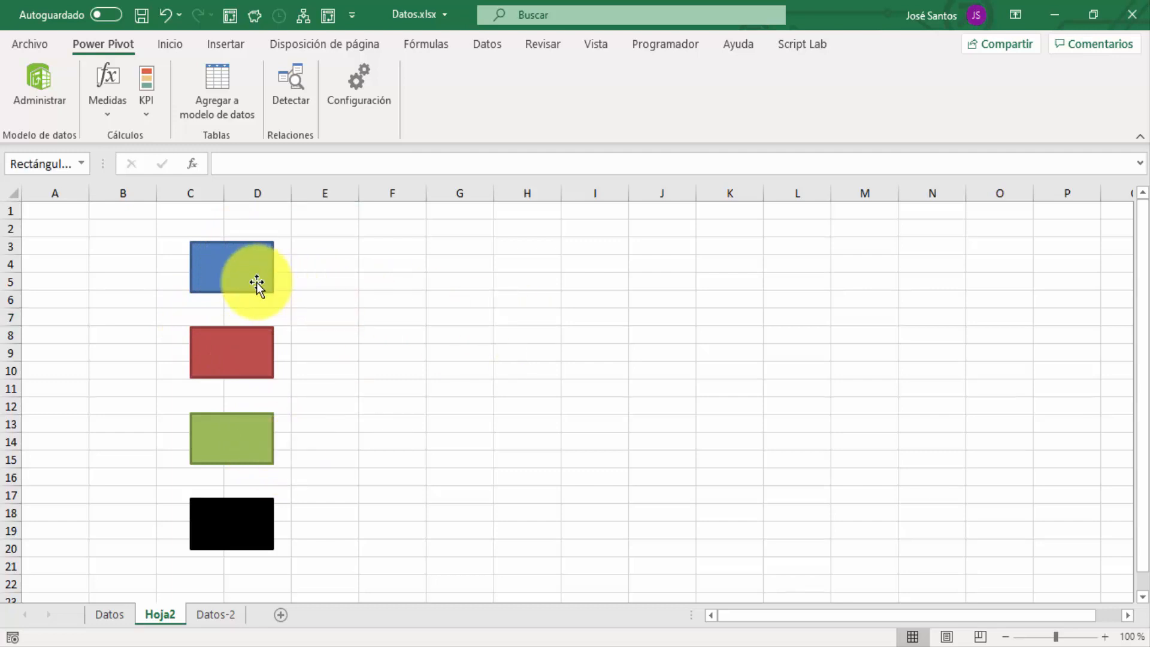
pyautogui.keyDown('ctrl'); pyautogui.click(265, 342); pyautogui.keyUp('ctrl')
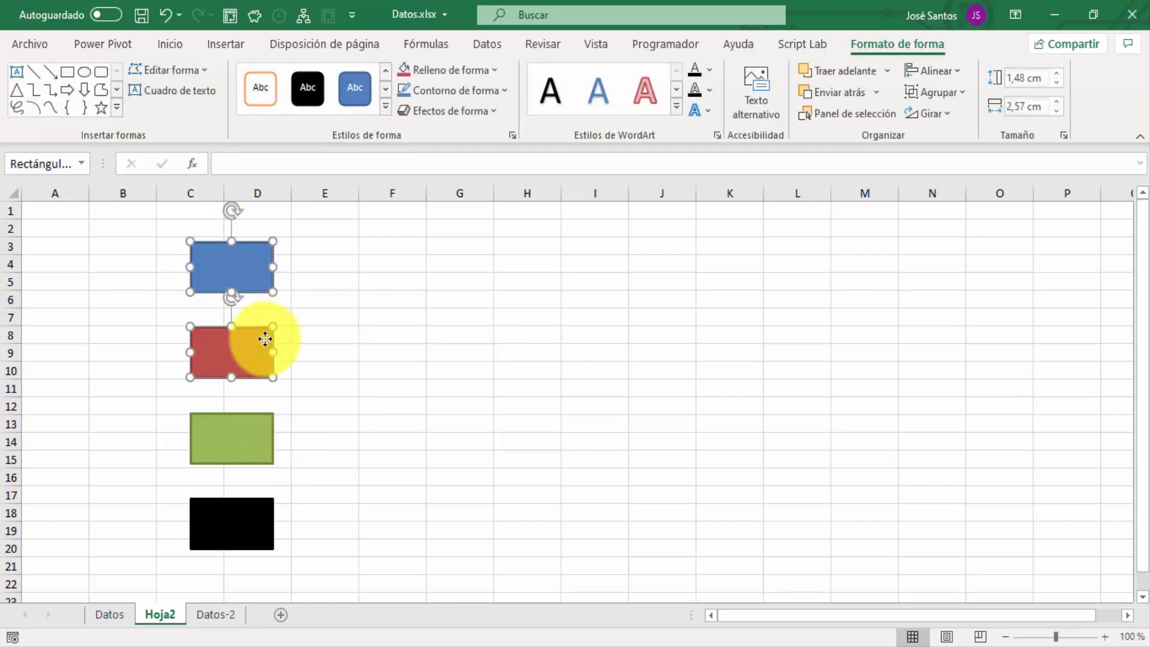
pyautogui.click(265, 422)
pyautogui.keyDown('ctrl'); pyautogui.click(269, 514); pyautogui.keyUp('ctrl')
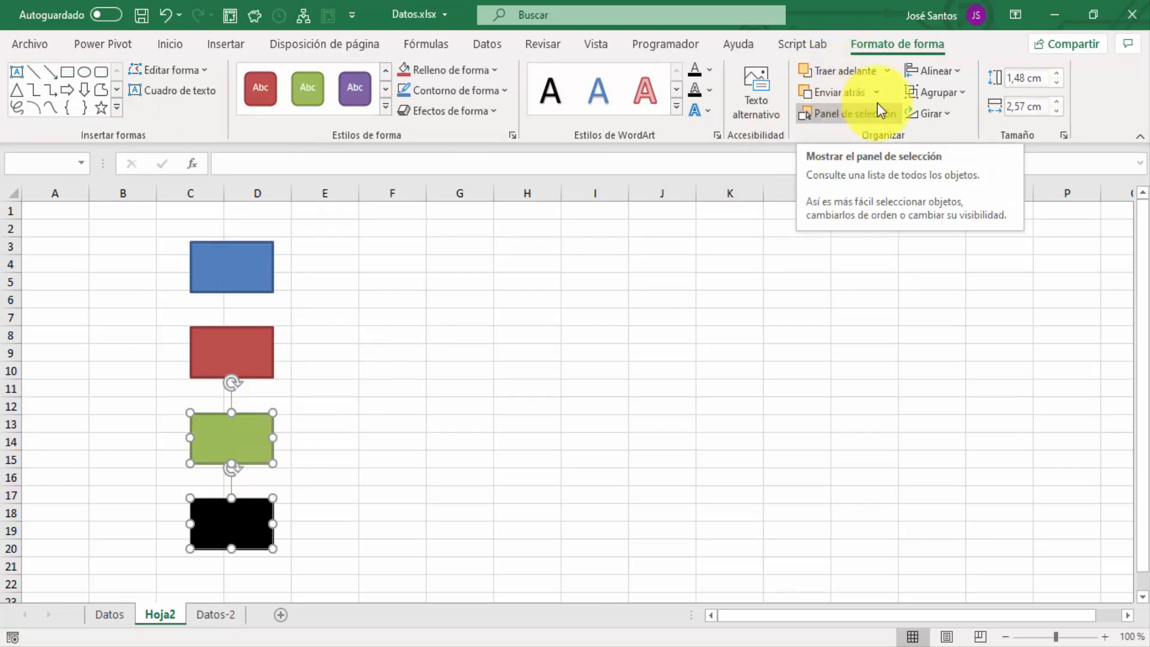
pyautogui.click(947, 74)
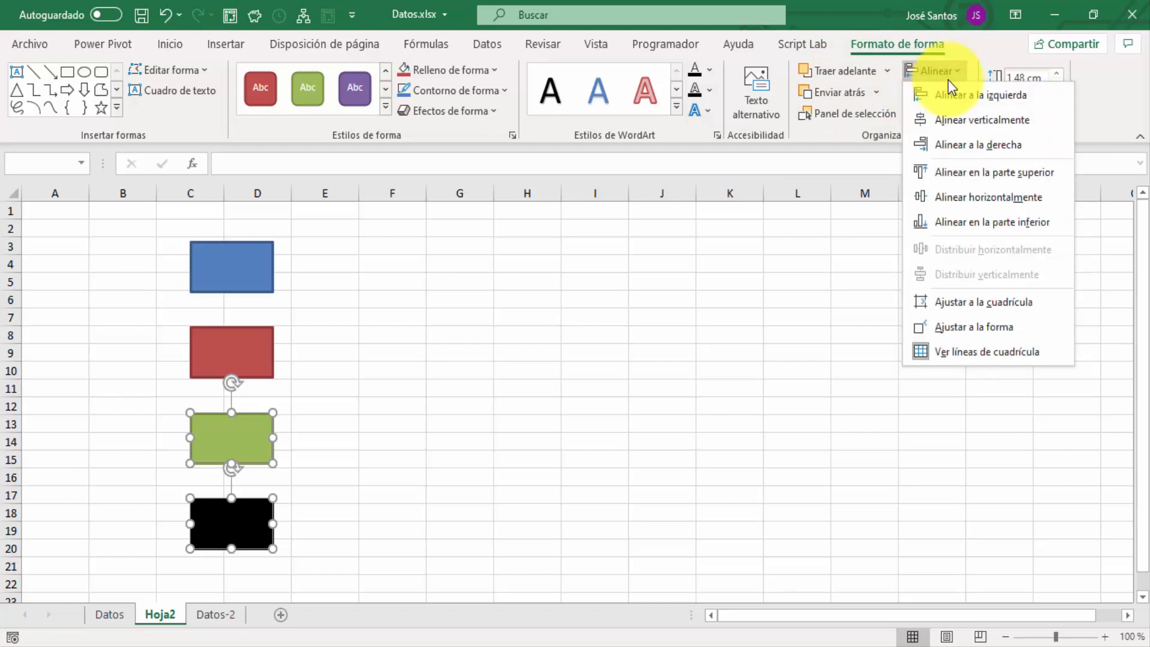
pyautogui.click(980, 119)
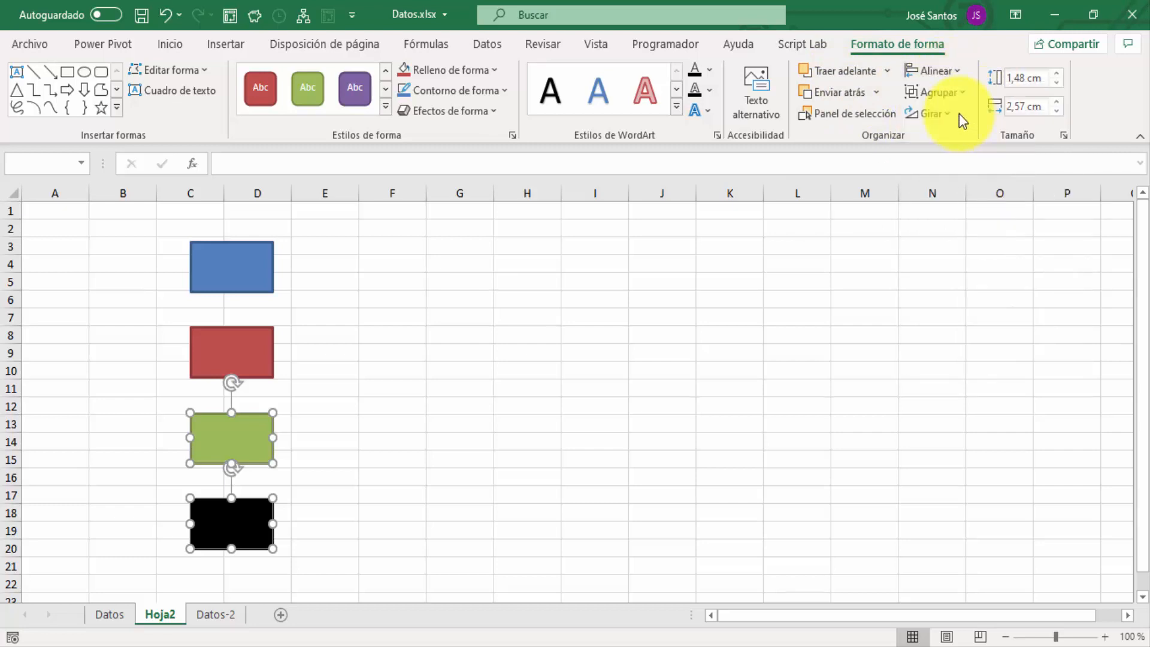
# Select the blue, red, green and black rectangles together and group them into one object.
pyautogui.click(218, 288)
pyautogui.keyDown('shift'); pyautogui.click(260, 371); pyautogui.keyUp('shift')
pyautogui.keyDown('shift'); pyautogui.click(265, 442); pyautogui.keyUp('shift')
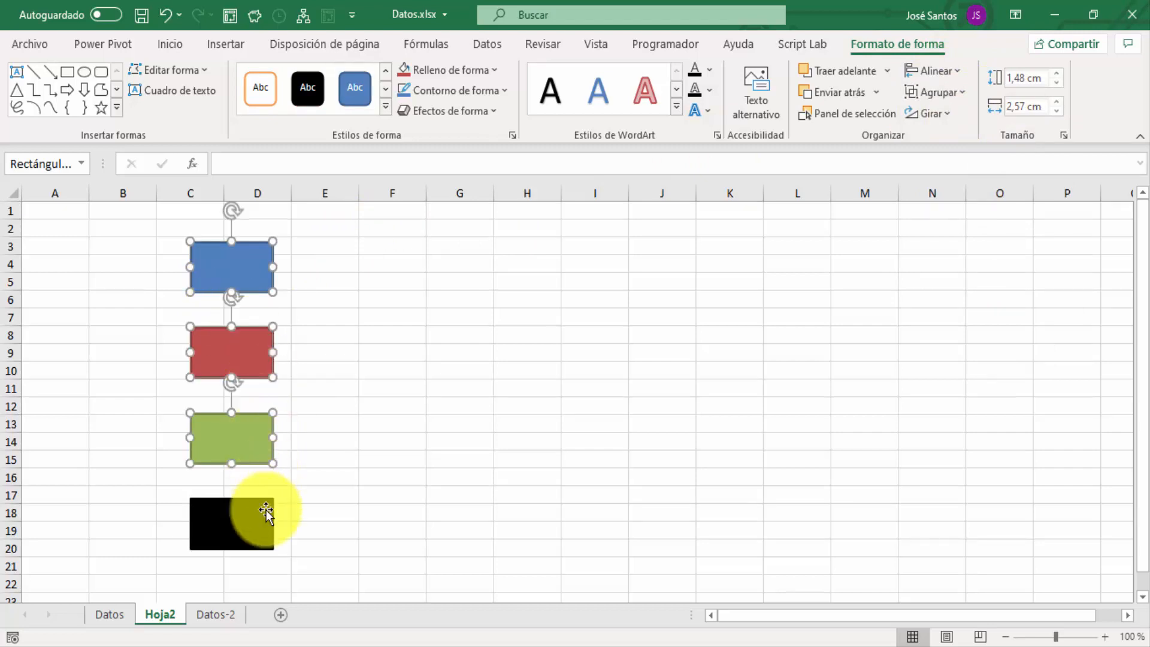
pyautogui.keyDown('shift'); pyautogui.click(266, 514); pyautogui.keyUp('shift')
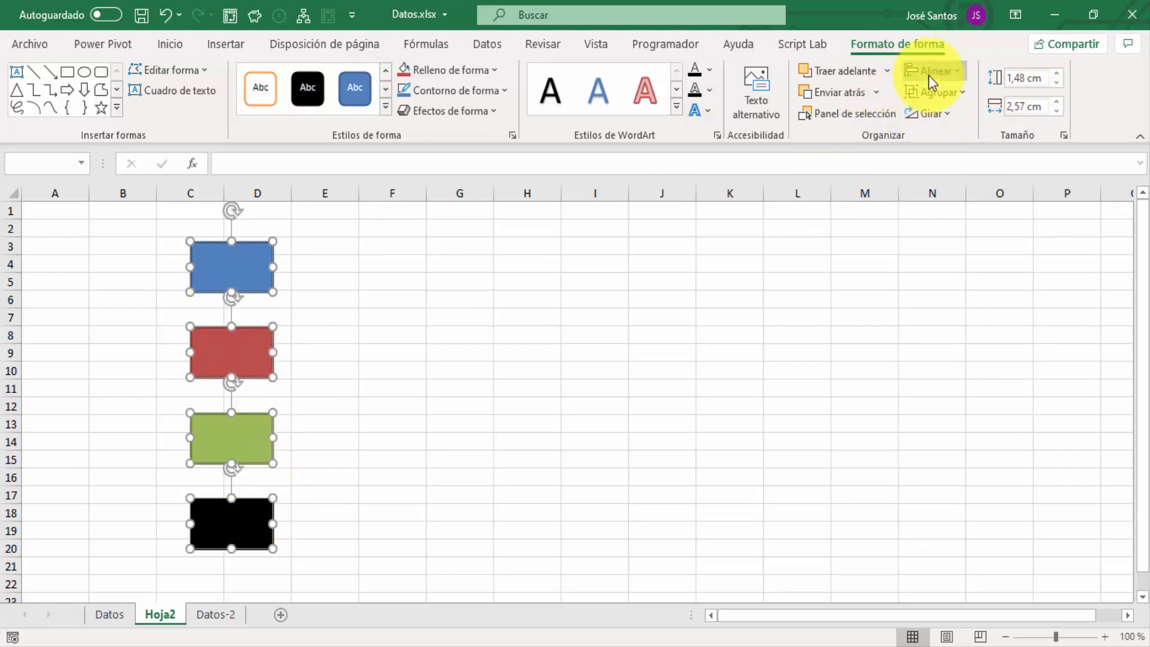
pyautogui.click(936, 92)
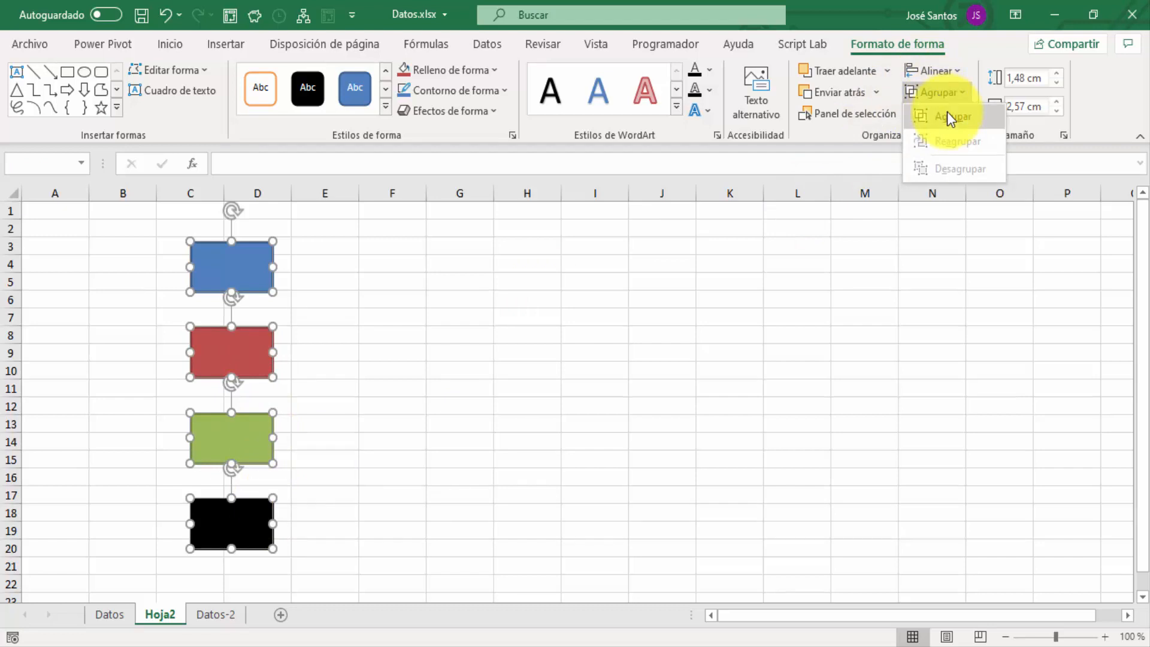
pyautogui.click(949, 117)
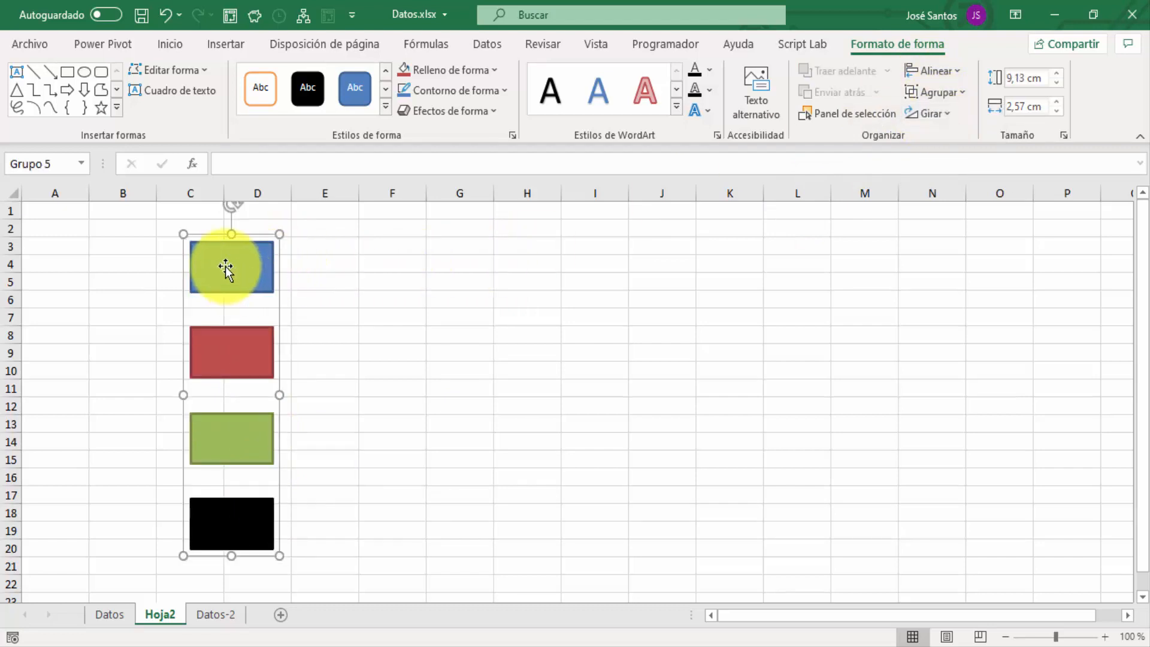
# Move the group of rectangles over to columns D and E, pick its blue, red and green rectangles individually, and deselect.
pyautogui.moveTo(225, 259); pyautogui.dragTo(307, 249)
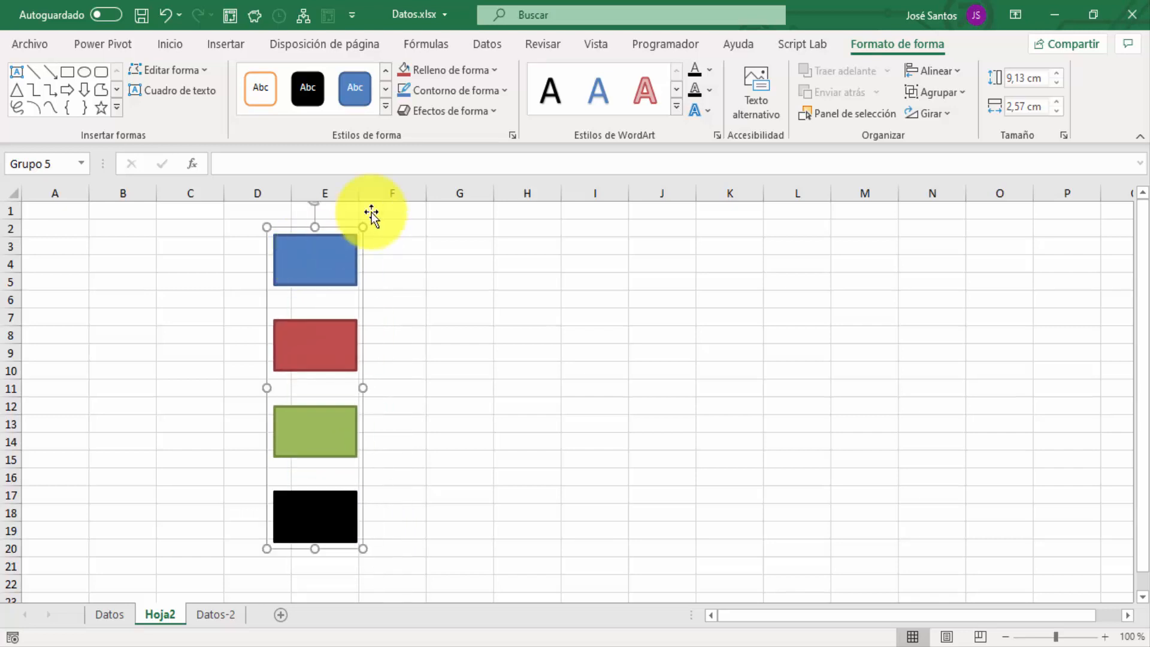
pyautogui.click(304, 271)
pyautogui.click(329, 360)
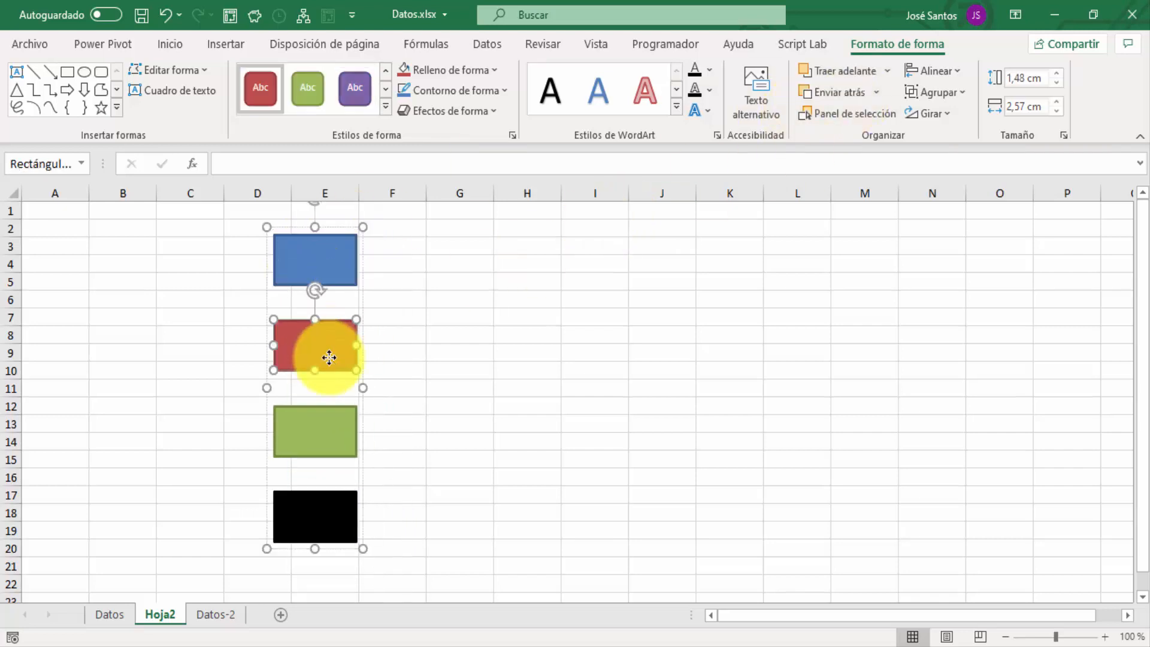
pyautogui.click(335, 429)
pyautogui.press('Escape')
pyautogui.press('Escape')
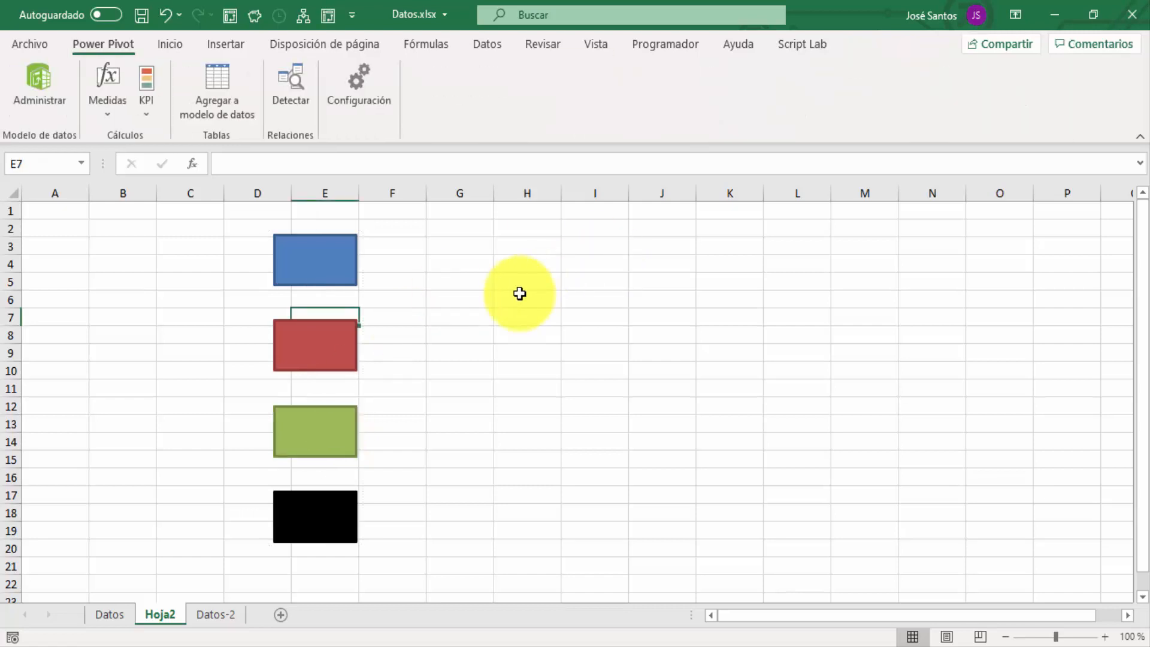
# Select the group of four rectangles, ungroup it and deselect the shapes.
pyautogui.click(273, 224)
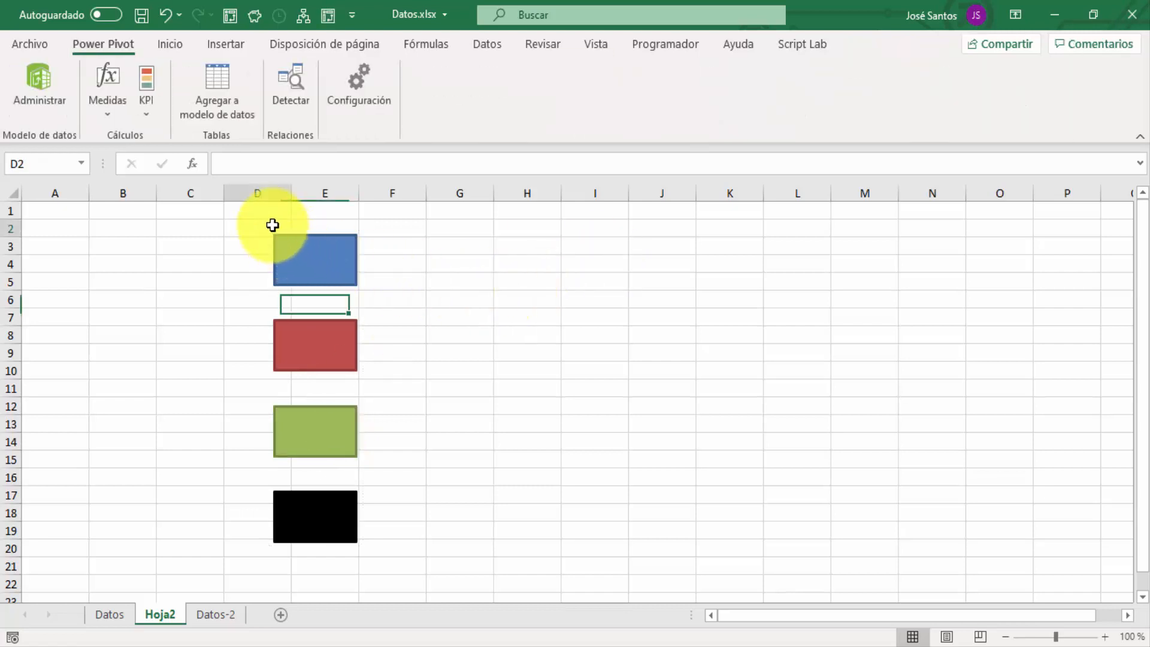
pyautogui.click(282, 236)
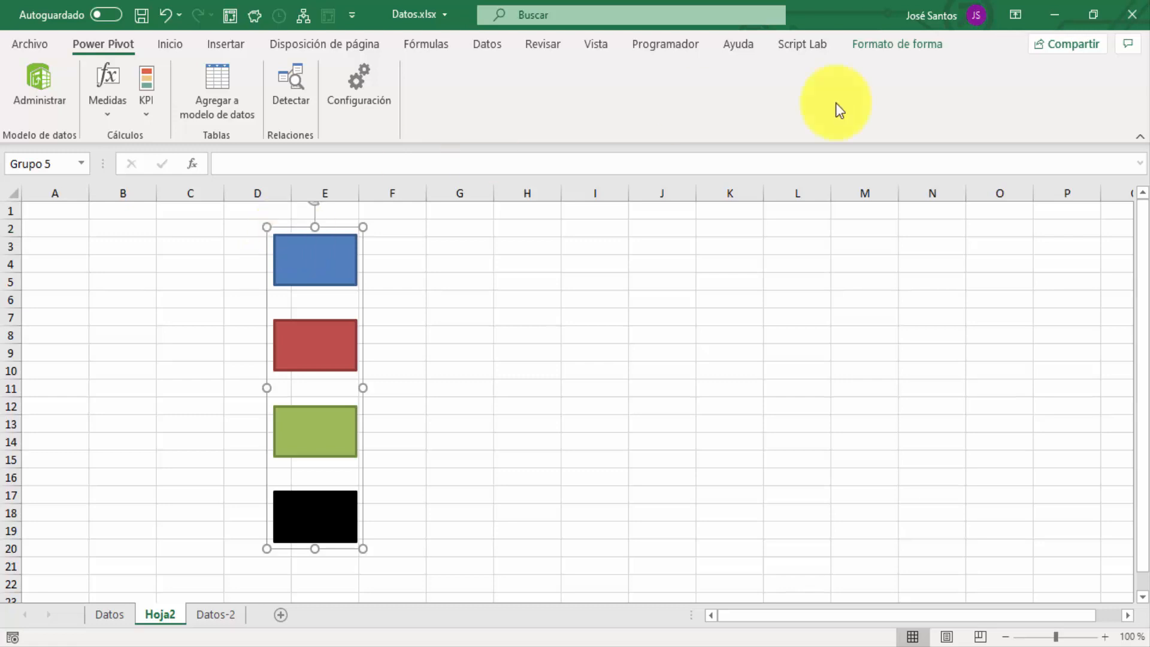
pyautogui.click(883, 47)
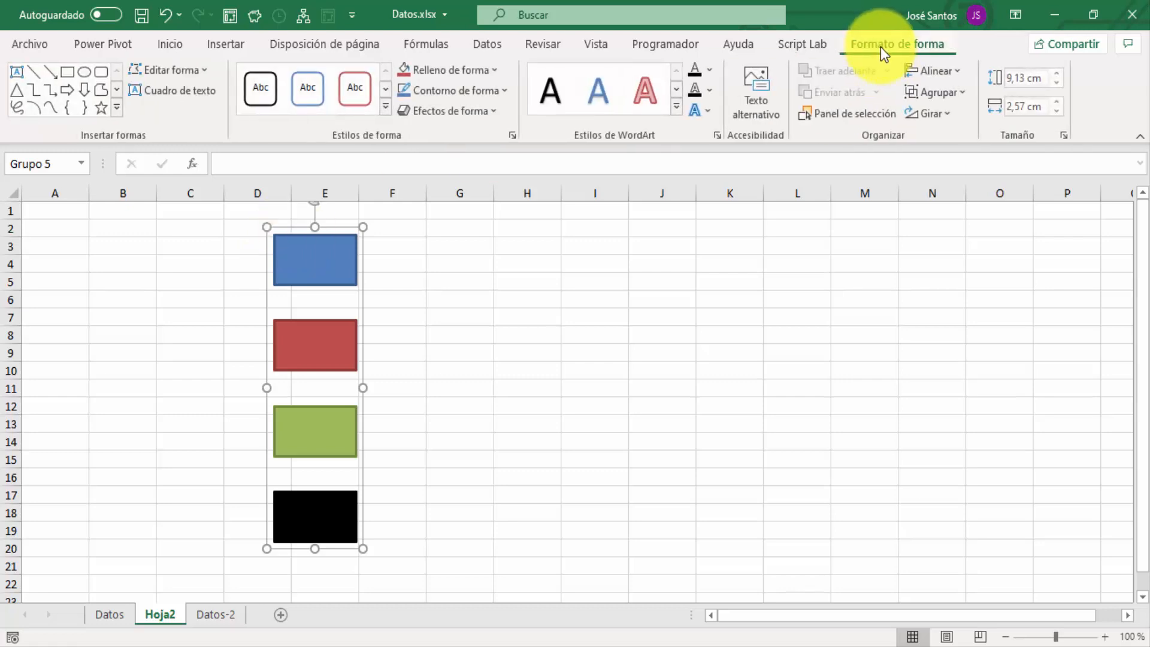
pyautogui.click(940, 94)
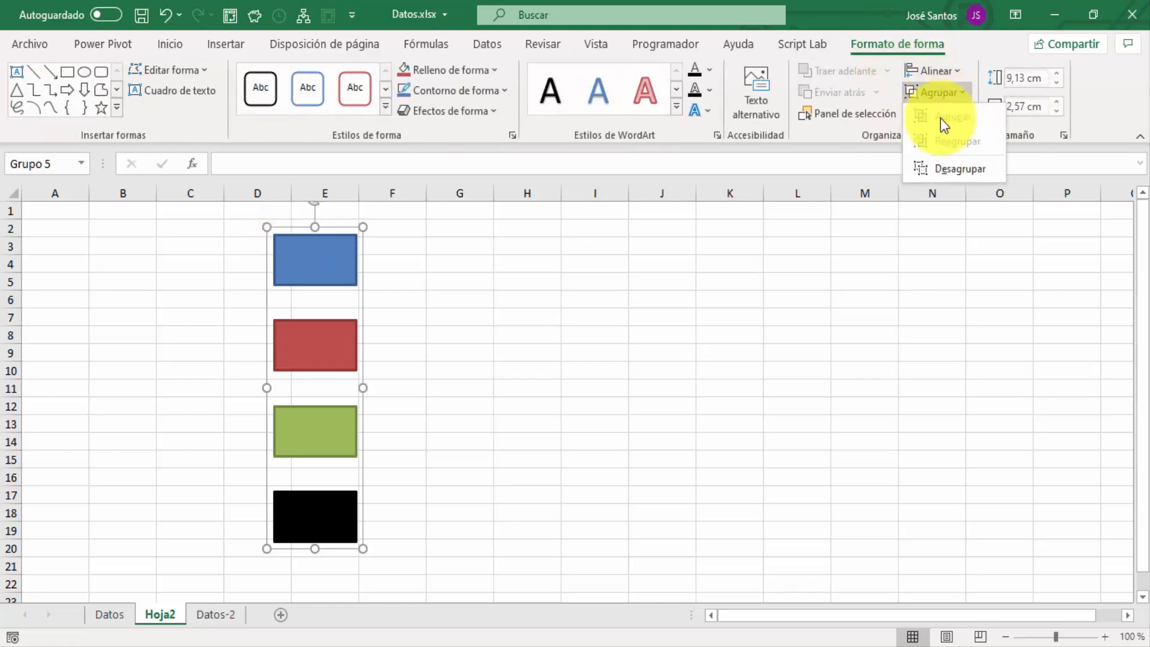
pyautogui.click(961, 169)
pyautogui.click(474, 273)
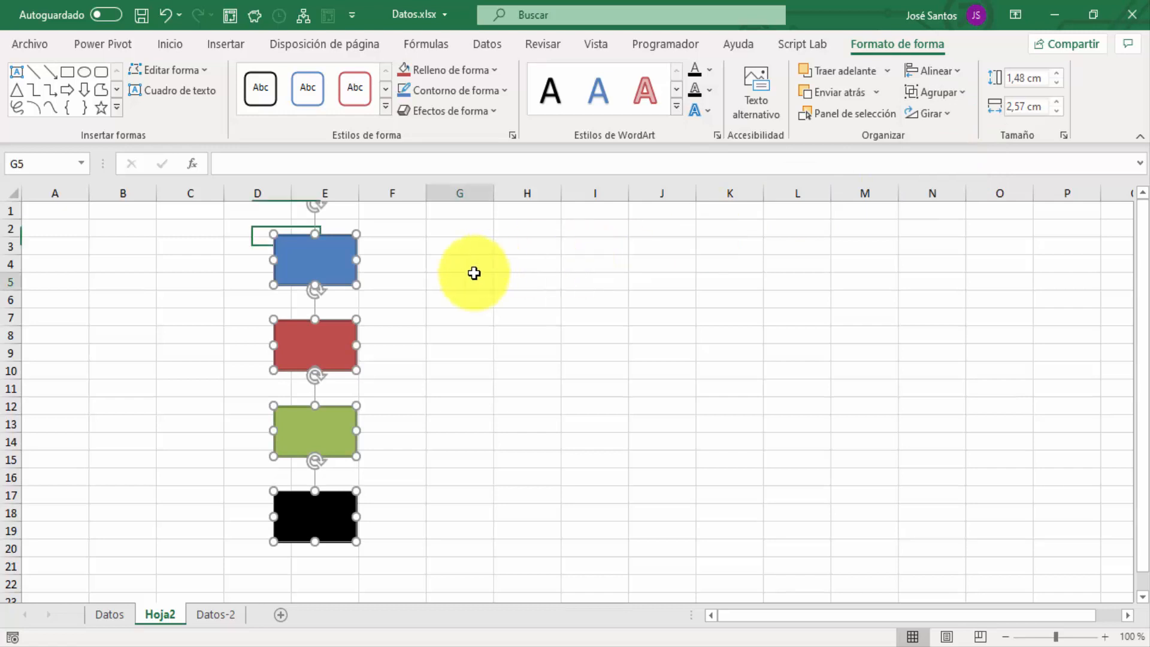
pyautogui.click(579, 286)
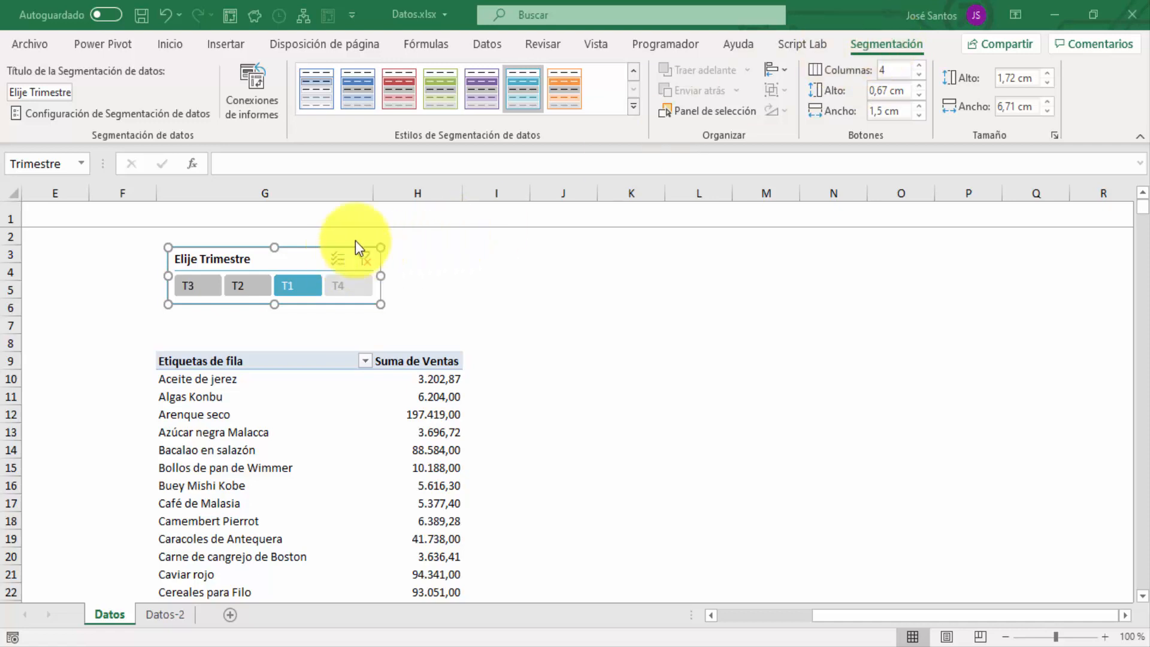
# Set the Elije Trimestre slicer on the Datos sheet to 1 column and resize it to about 4.68 cm wide and 5.24 cm high.
pyautogui.click(920, 74)
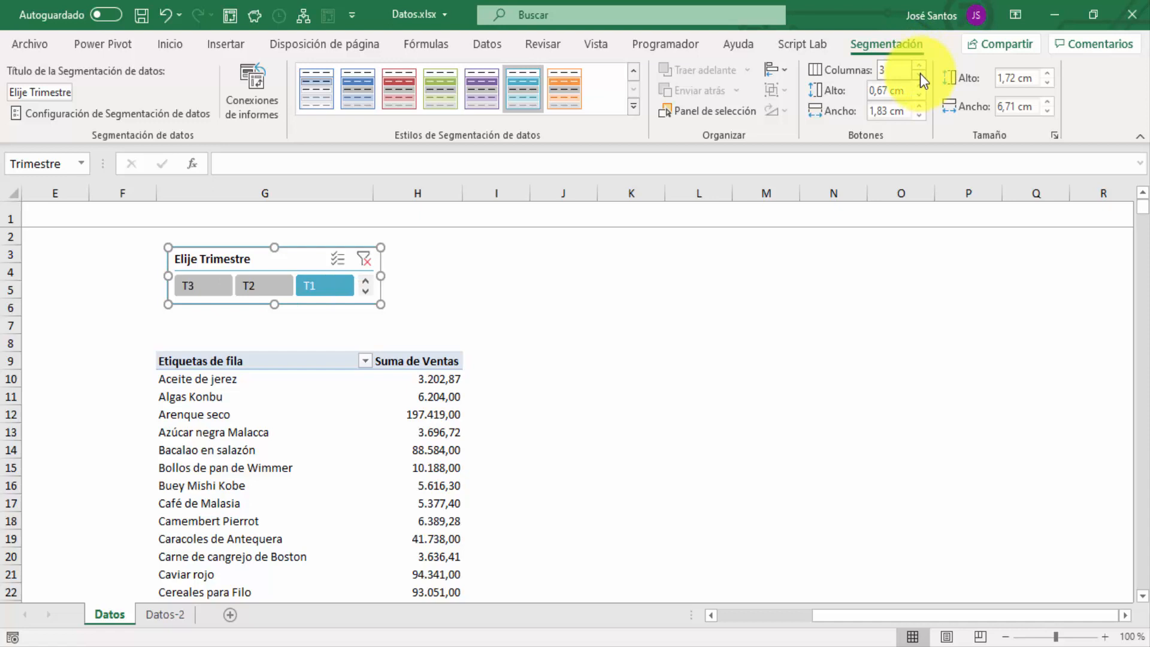
pyautogui.click(920, 74)
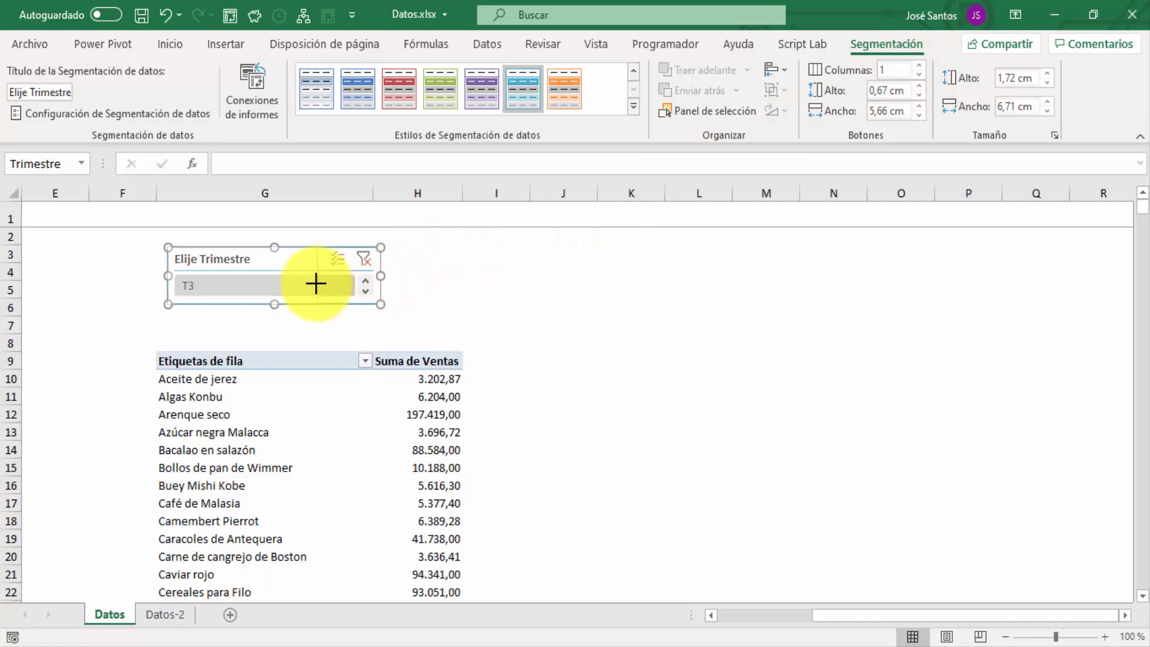
pyautogui.moveTo(316, 283); pyautogui.dragTo(316, 283)
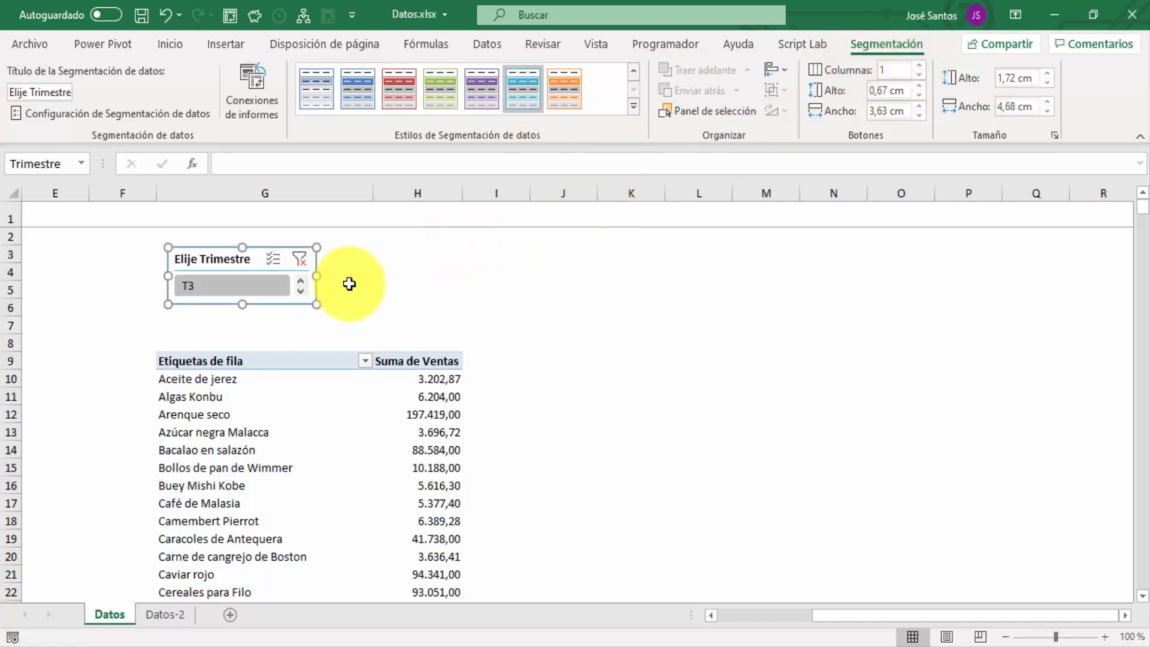
pyautogui.moveTo(245, 304); pyautogui.dragTo(260, 421)
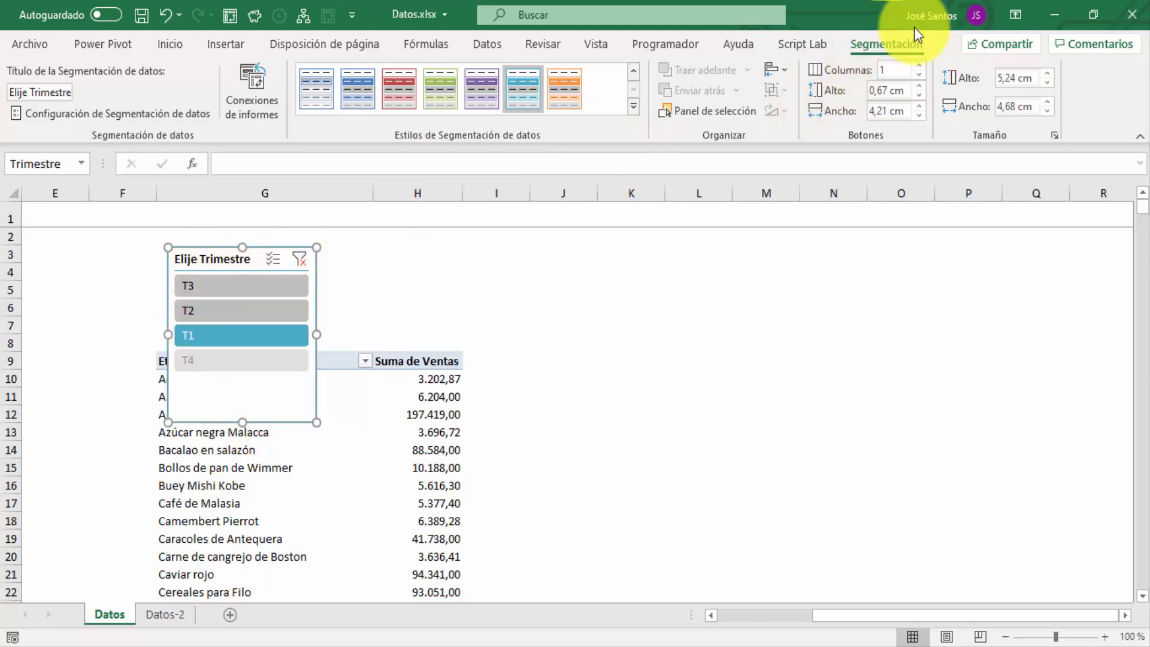
# Set the Elije Trimestre slicer to 4 columns and resize it to about 1.88 cm high and 5.61 cm wide.
pyautogui.click(921, 65)
pyautogui.click(920, 65)
pyautogui.click(920, 65)
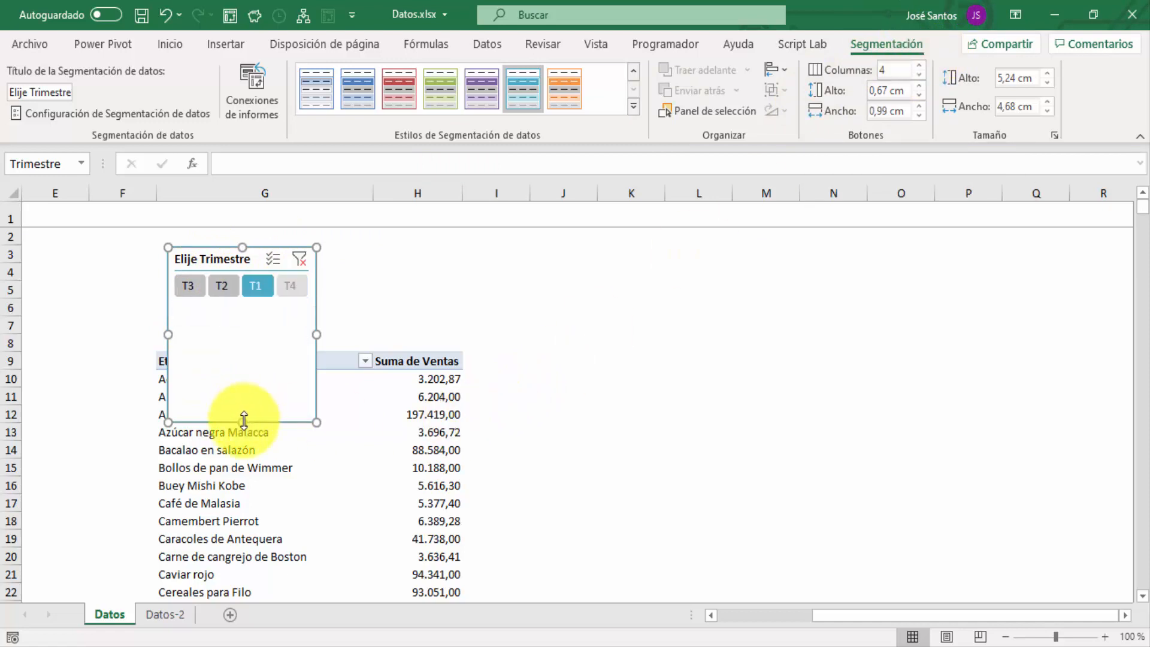
pyautogui.moveTo(244, 419); pyautogui.dragTo(239, 308)
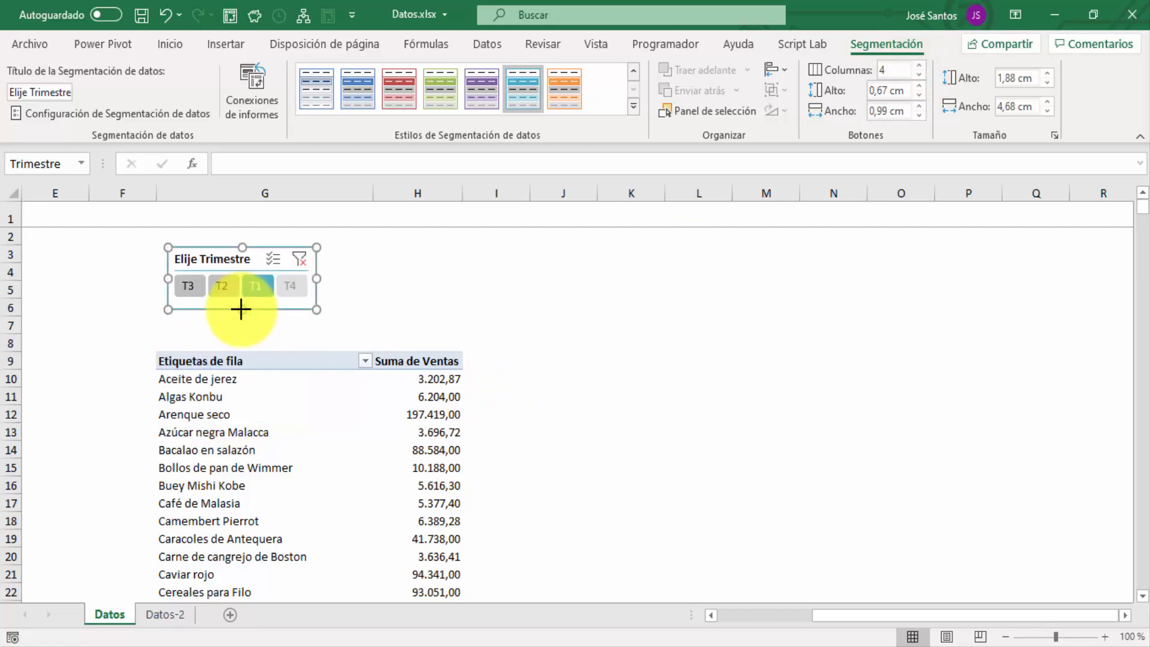
pyautogui.moveTo(316, 278); pyautogui.dragTo(345, 277)
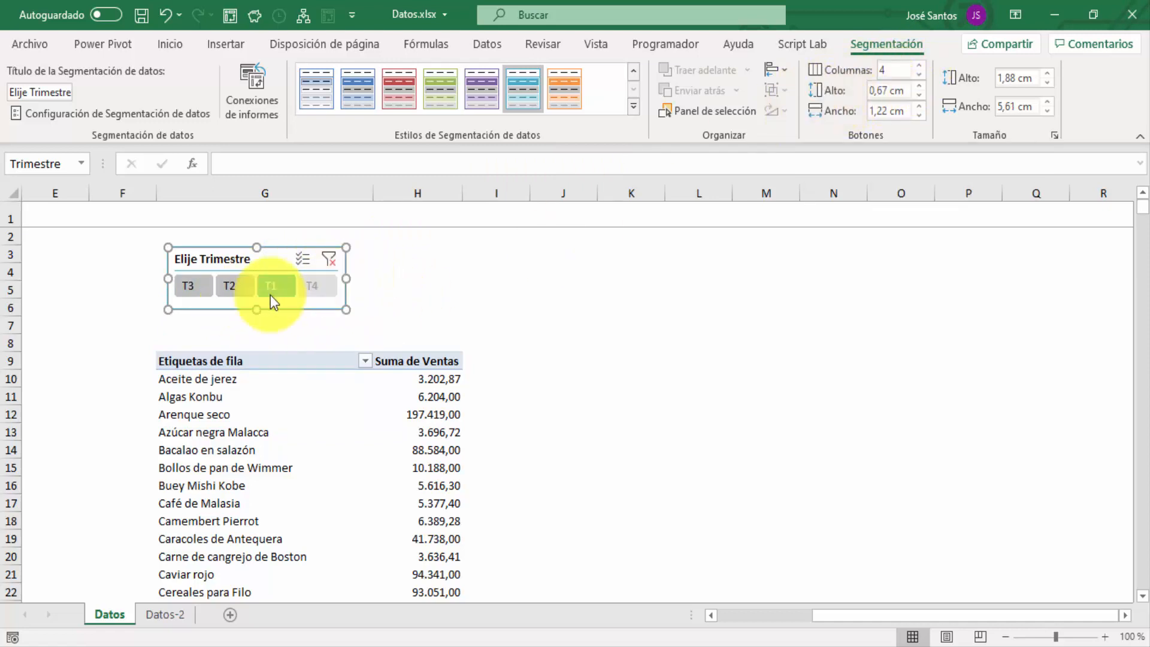
# Try the slicer's button height at 0.2 cm and then at 2.2 cm.
pyautogui.click(919, 95)
pyautogui.click(919, 95)
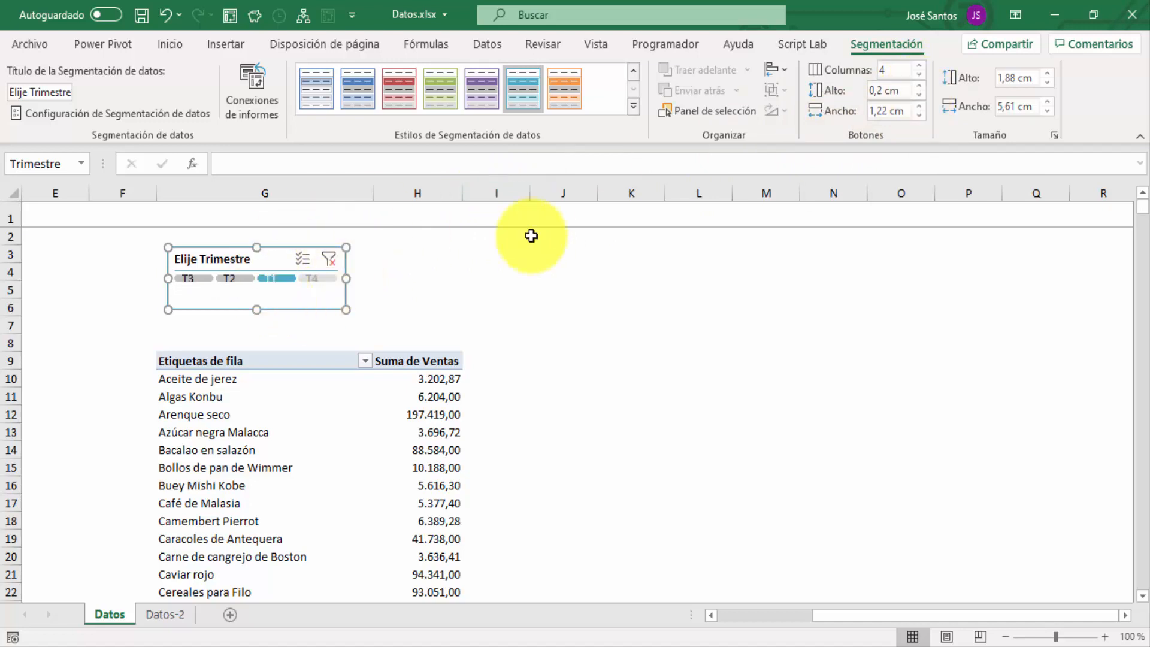
pyautogui.click(917, 86)
pyautogui.click(917, 85)
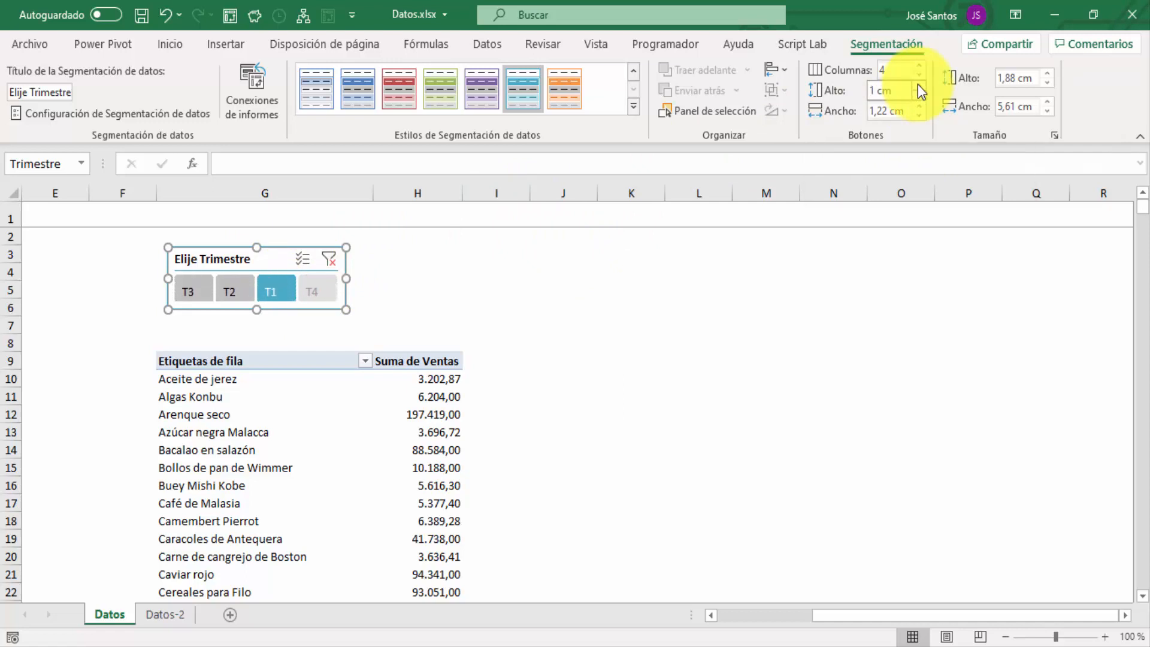
pyautogui.click(918, 85)
# Set the height of the slicer's buttons to 0.7 cm.
pyautogui.click(919, 94)
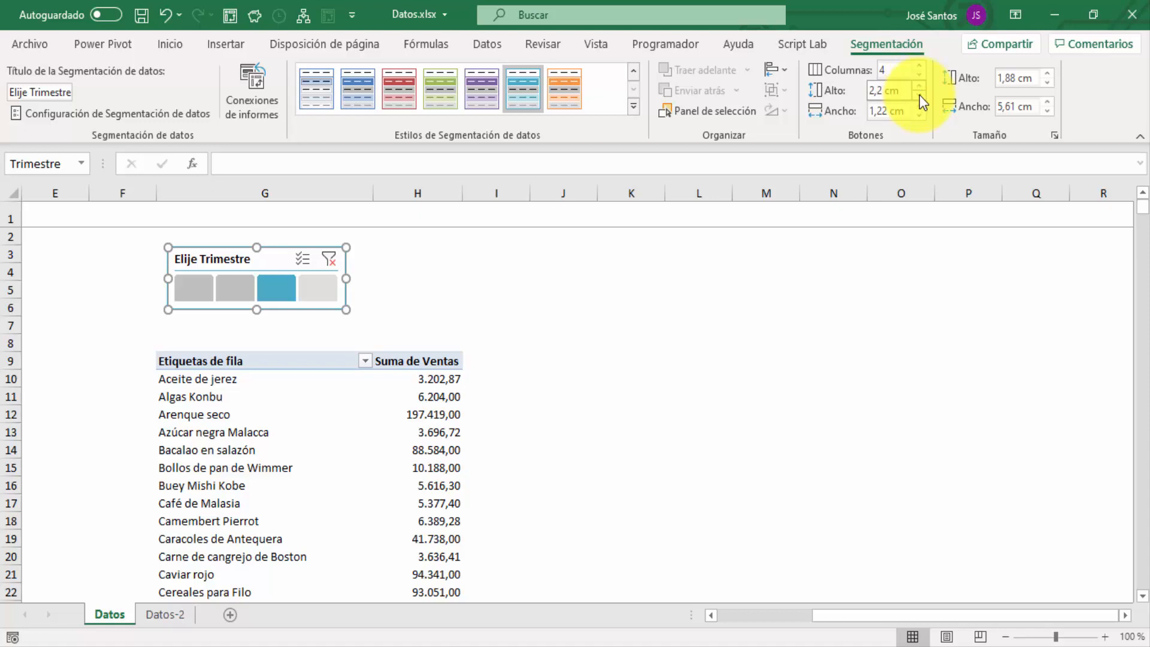
pyautogui.click(919, 95)
pyautogui.click(919, 95)
pyautogui.click(918, 95)
pyautogui.click(919, 95)
pyautogui.click(919, 94)
pyautogui.click(919, 94)
pyautogui.click(919, 95)
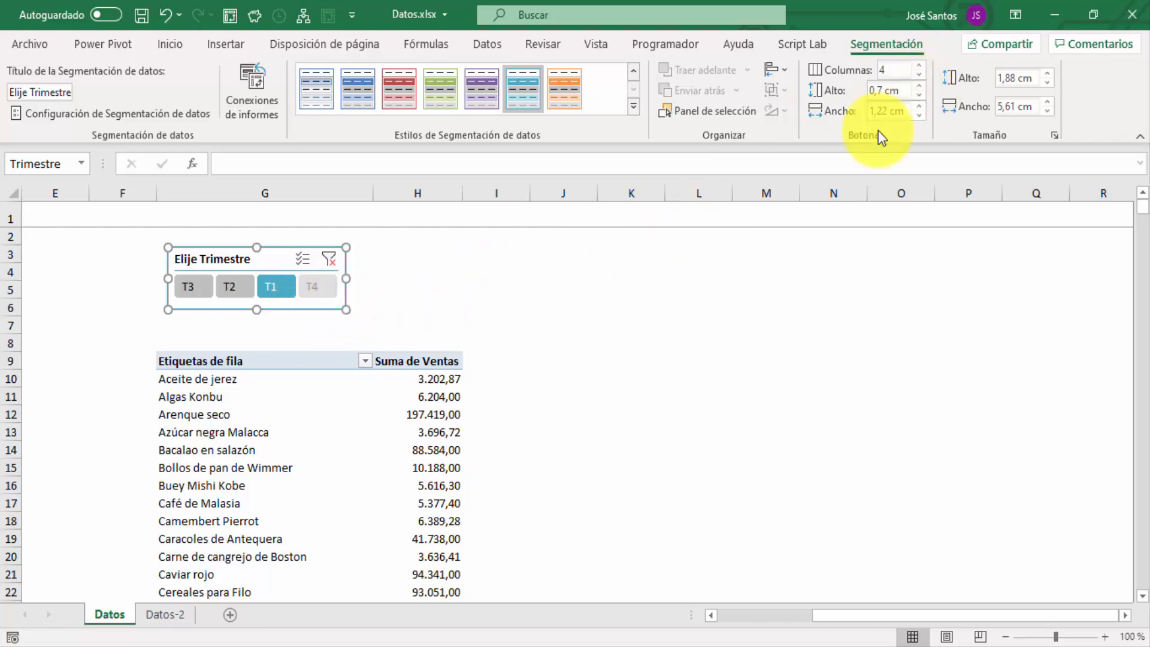
# Narrow the slicer's buttons, then widen them again to 1.6 cm.
pyautogui.click(921, 115)
pyautogui.click(922, 116)
pyautogui.click(921, 116)
pyautogui.click(922, 116)
pyautogui.click(921, 103)
pyautogui.click(921, 103)
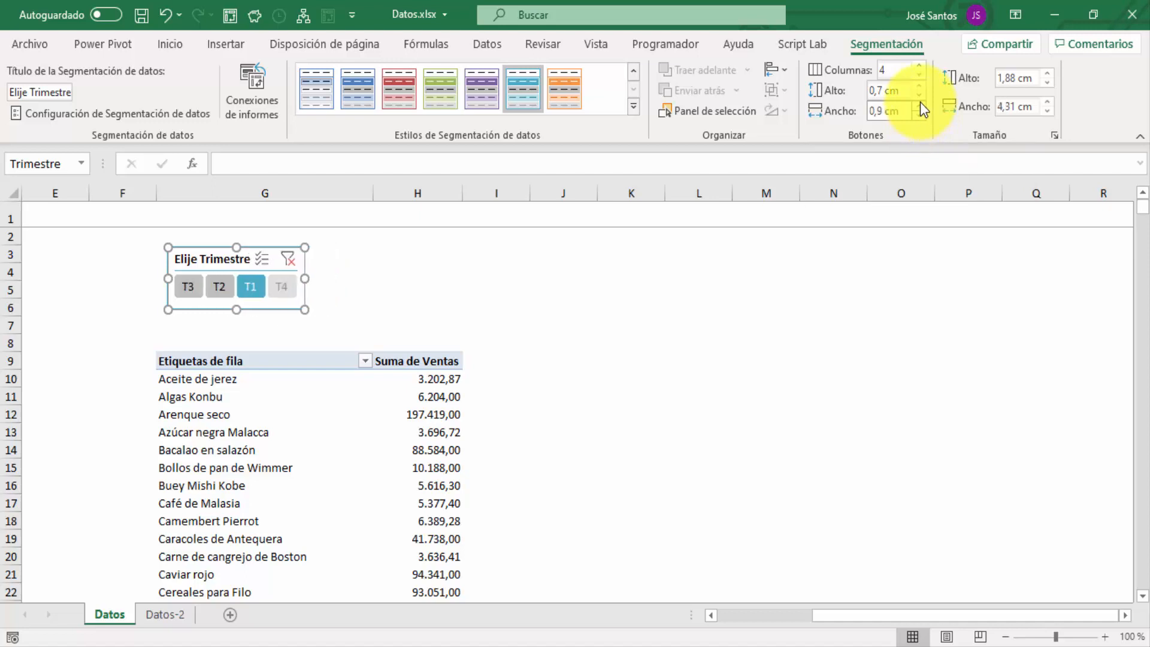
pyautogui.click(921, 103)
pyautogui.click(920, 103)
pyautogui.click(921, 103)
pyautogui.click(920, 103)
pyautogui.click(920, 103)
pyautogui.click(921, 103)
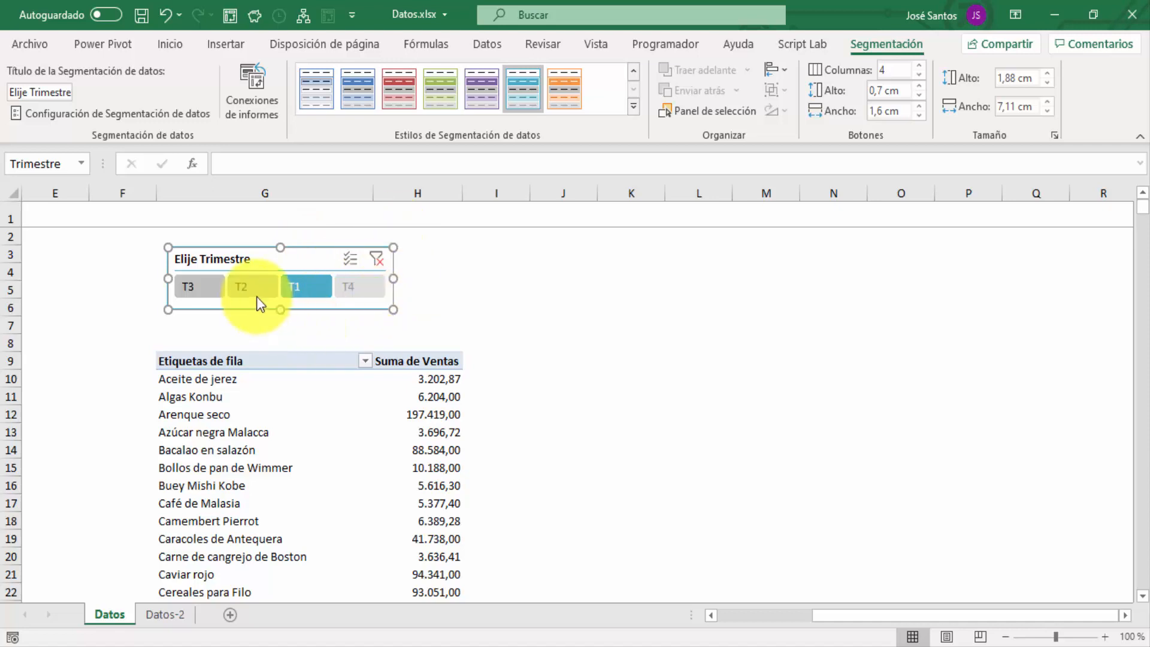
# Raise the slicer's overall height to 3.9 cm, then its overall width to 18.7 cm.
pyautogui.click(1048, 73)
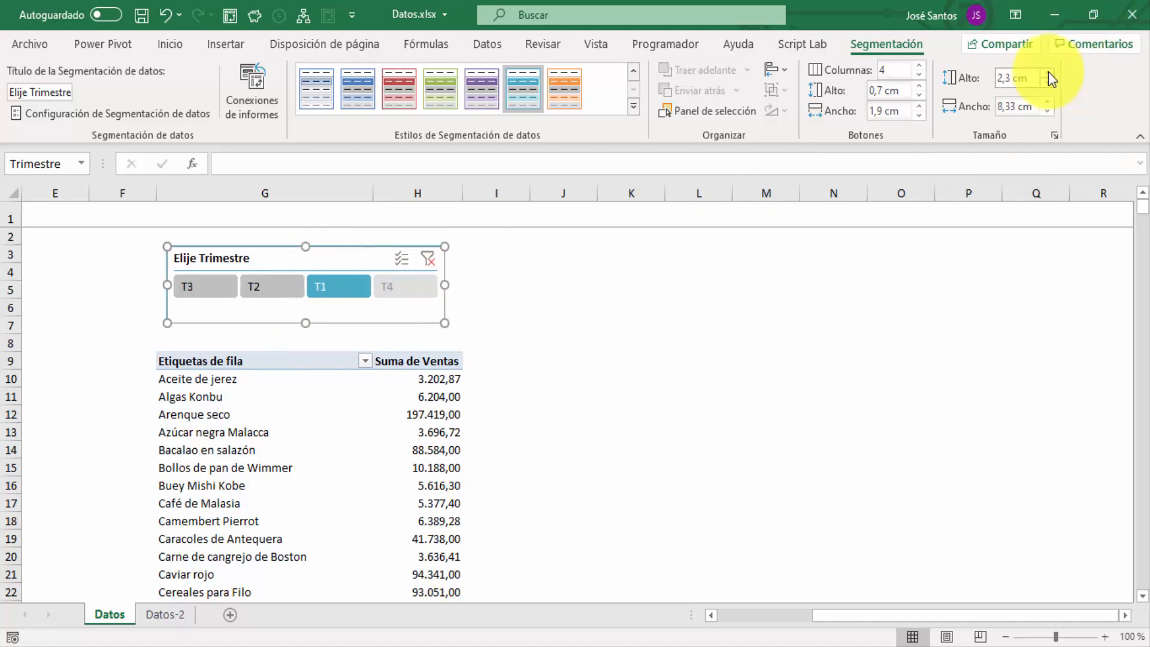
pyautogui.moveTo(1049, 75); pyautogui.dragTo(1049, 75)
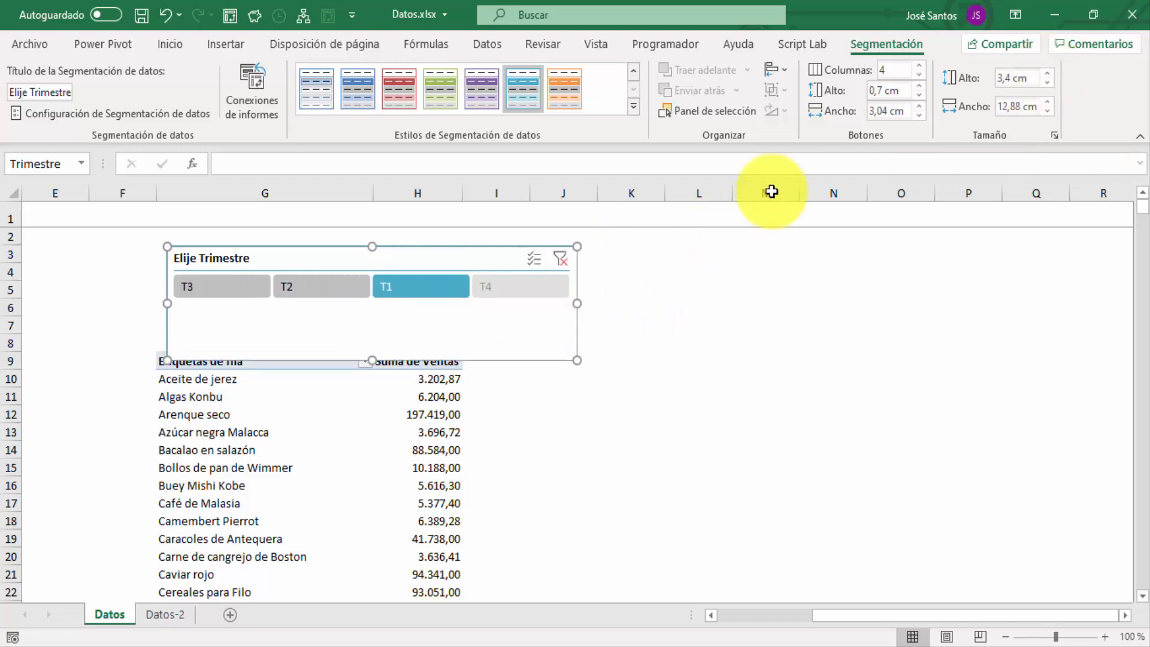
pyautogui.moveTo(1048, 73); pyautogui.dragTo(1048, 73)
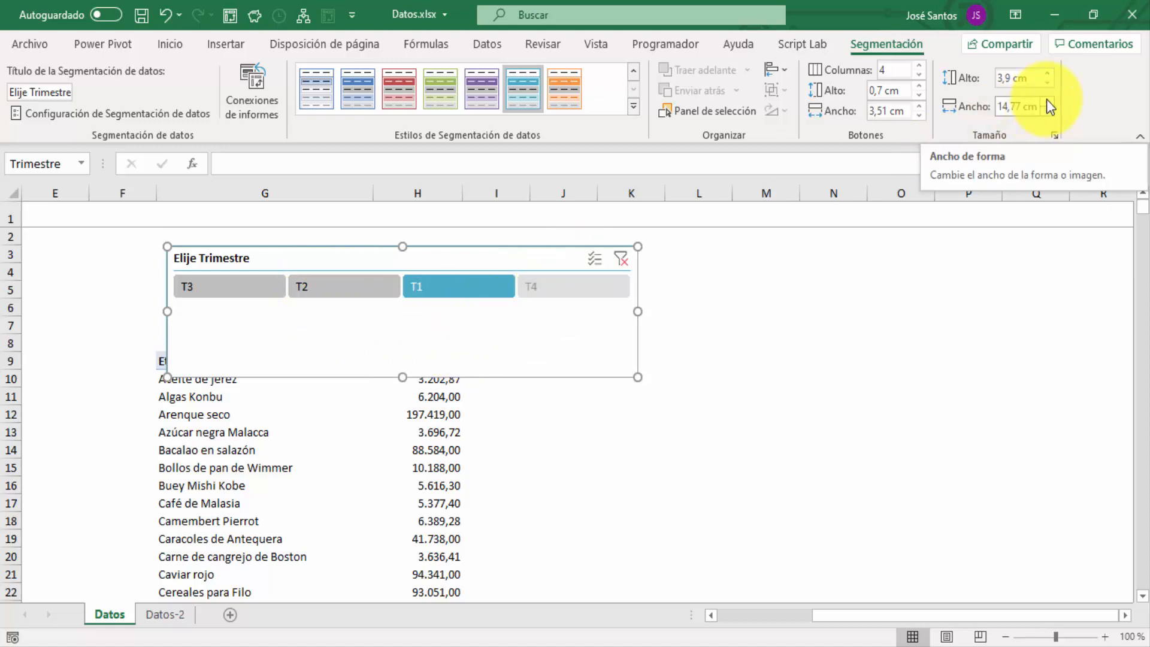
pyautogui.moveTo(1047, 101); pyautogui.dragTo(1047, 101)
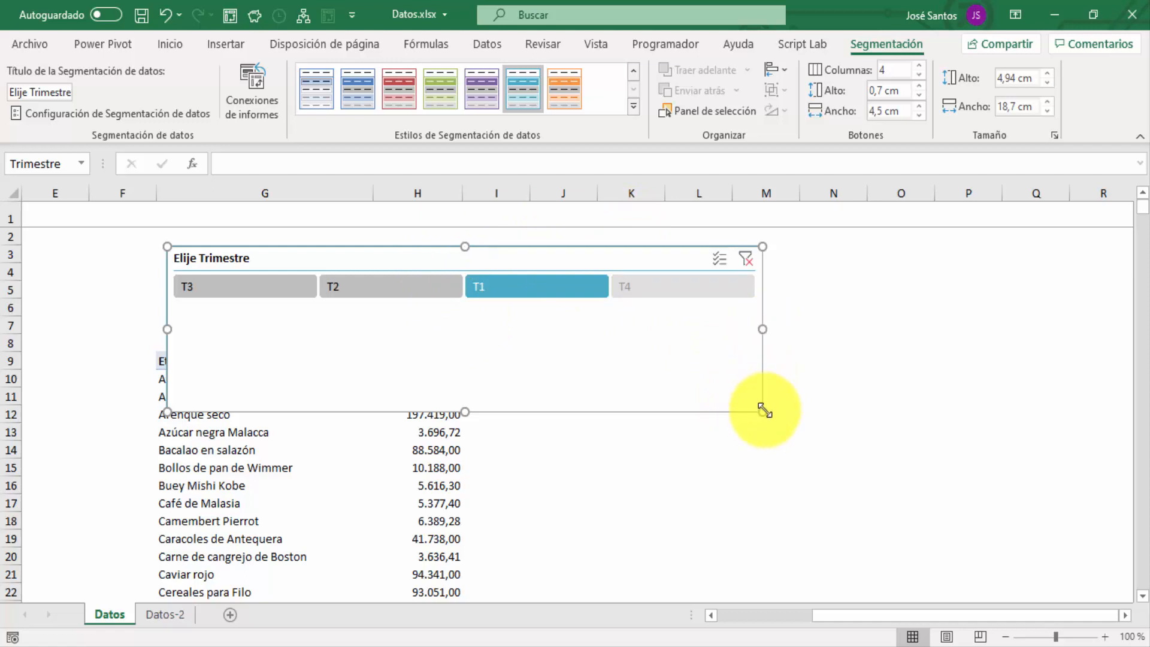
# Shrink the quarter slicer to about 3.14 cm high and 11.91 cm wide, and look at its slicer settings.
pyautogui.moveTo(764, 409); pyautogui.dragTo(544, 318)
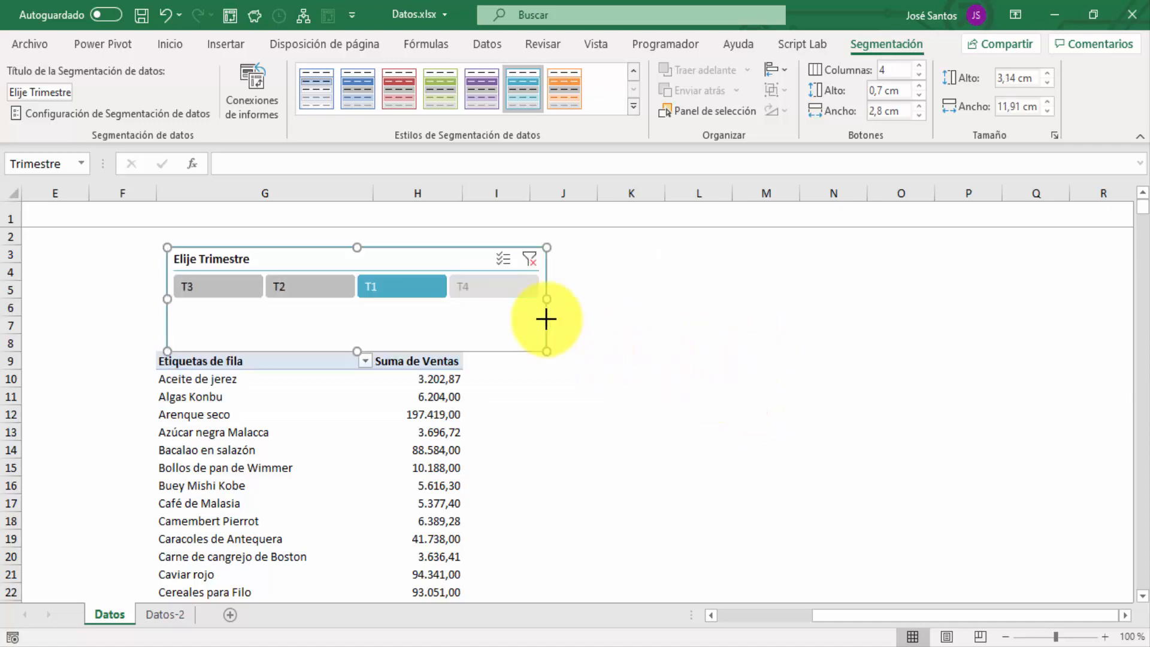
pyautogui.rightClick(459, 308)
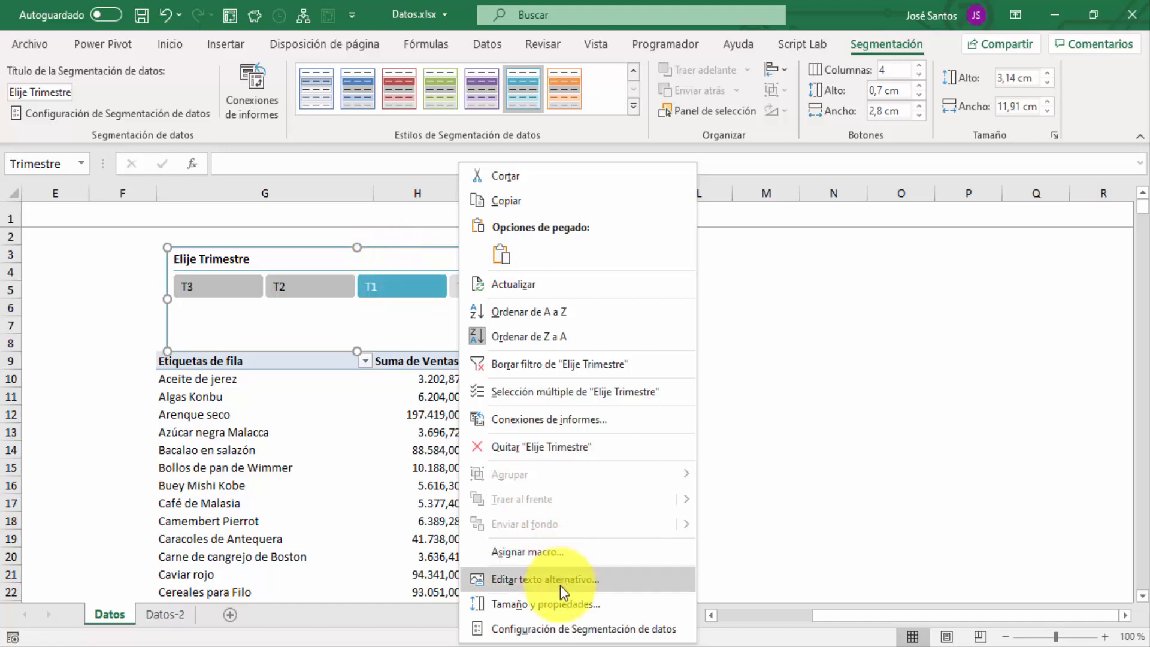
pyautogui.click(584, 633)
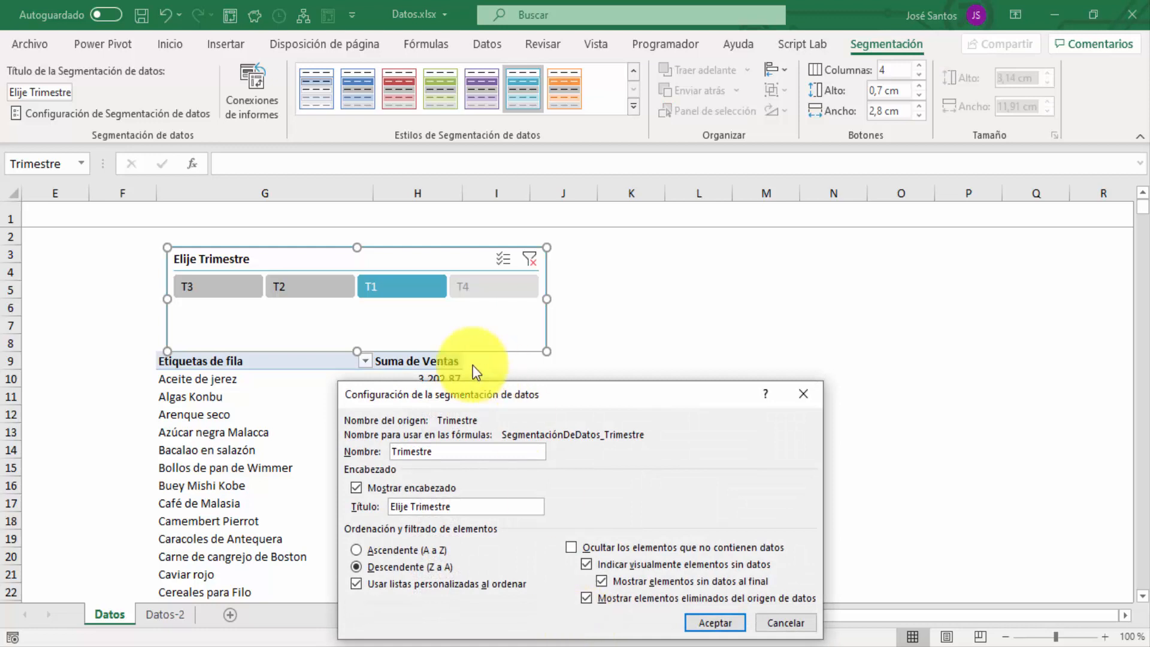
pyautogui.click(808, 394)
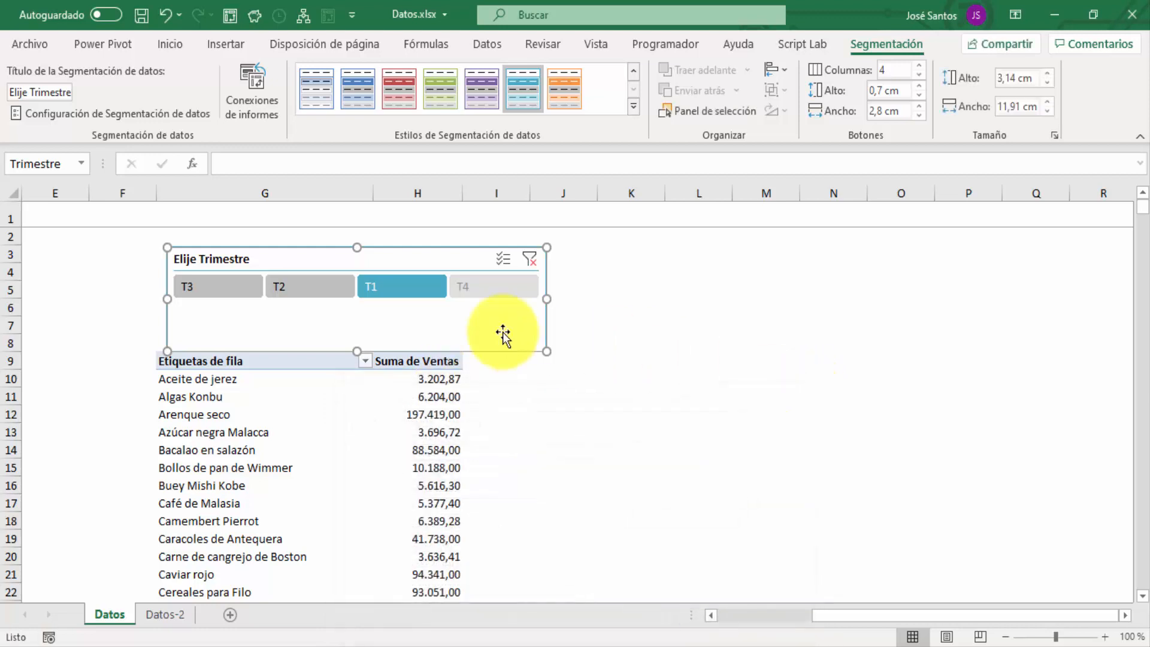
# Open the slicer's size and properties, try a horizontal position of 25.61 cm, and change it to 5.61 cm.
pyautogui.rightClick(476, 326)
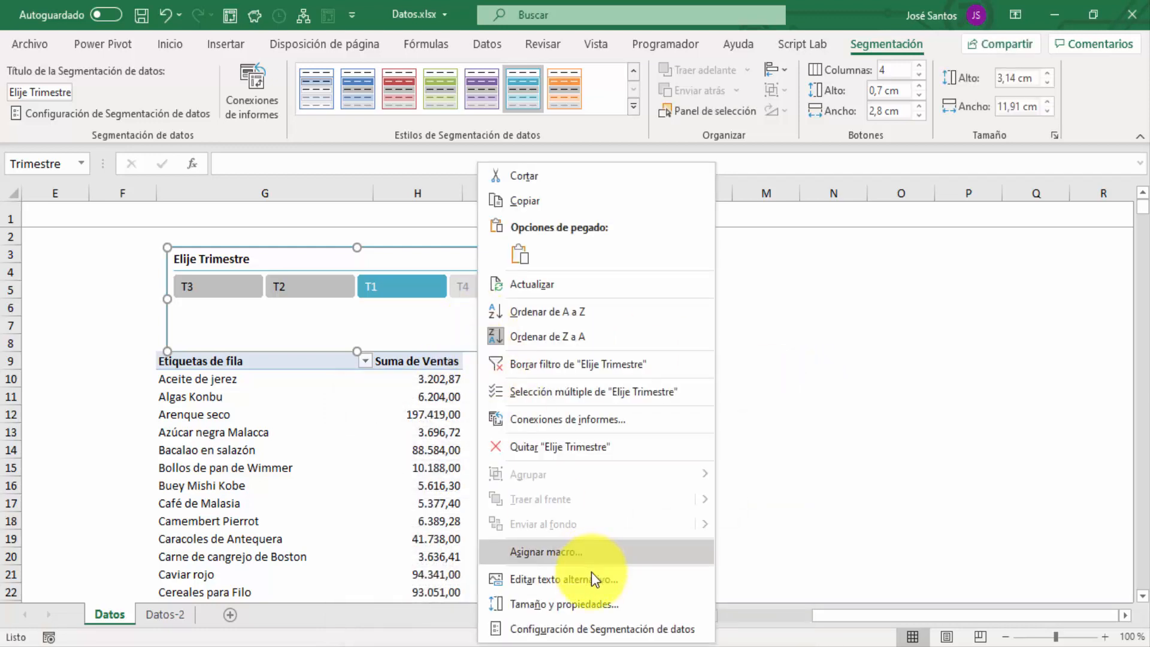
pyautogui.click(613, 604)
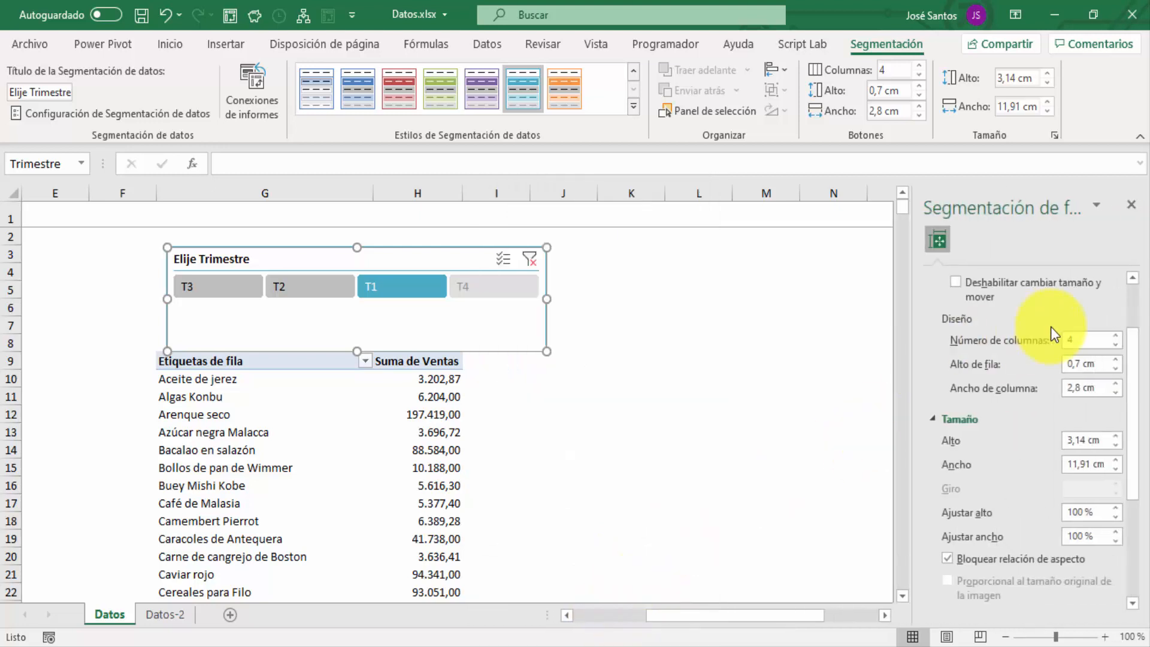
pyautogui.moveTo(1138, 359); pyautogui.dragTo(1130, 263)
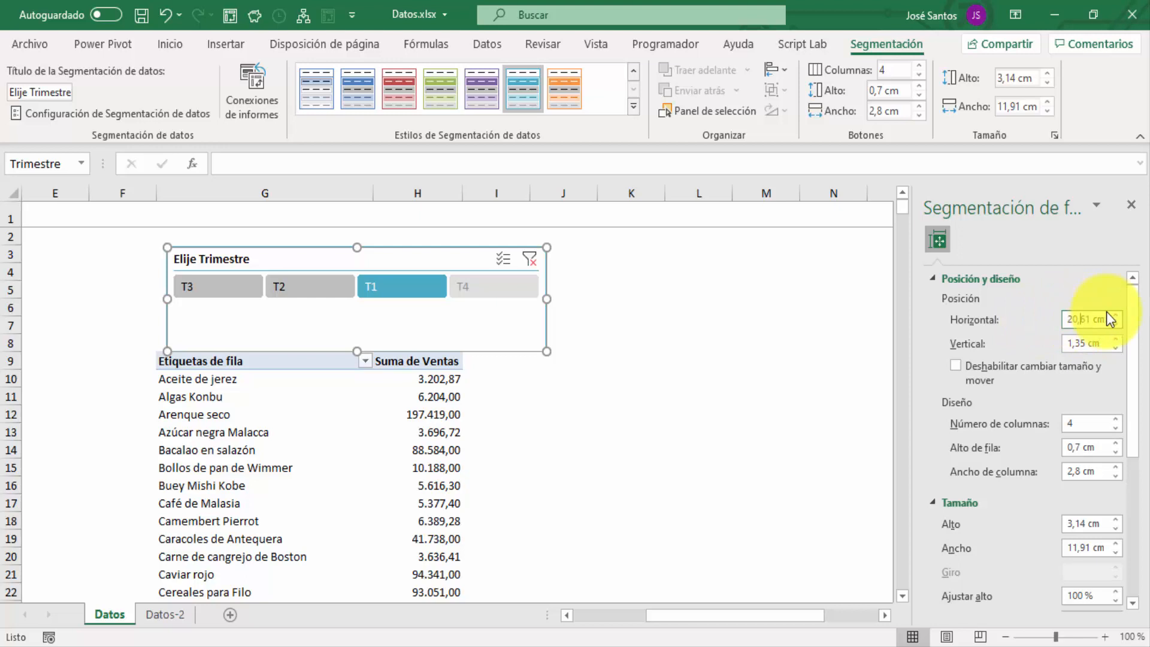
pyautogui.press('Return')
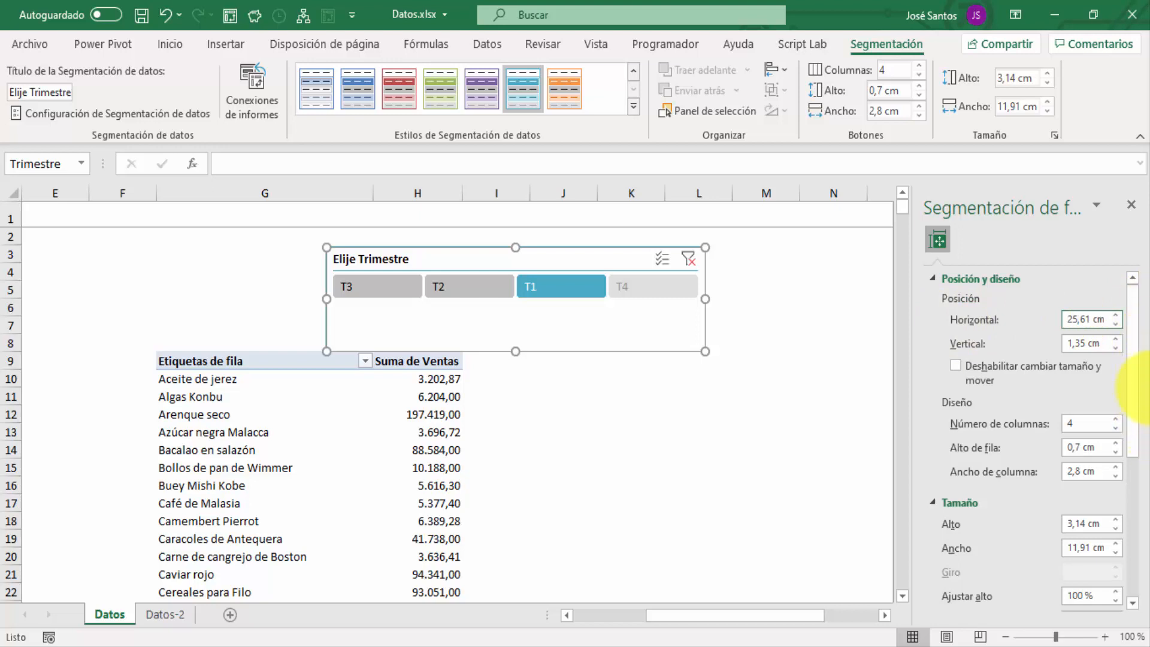
pyautogui.press('BackSpace')
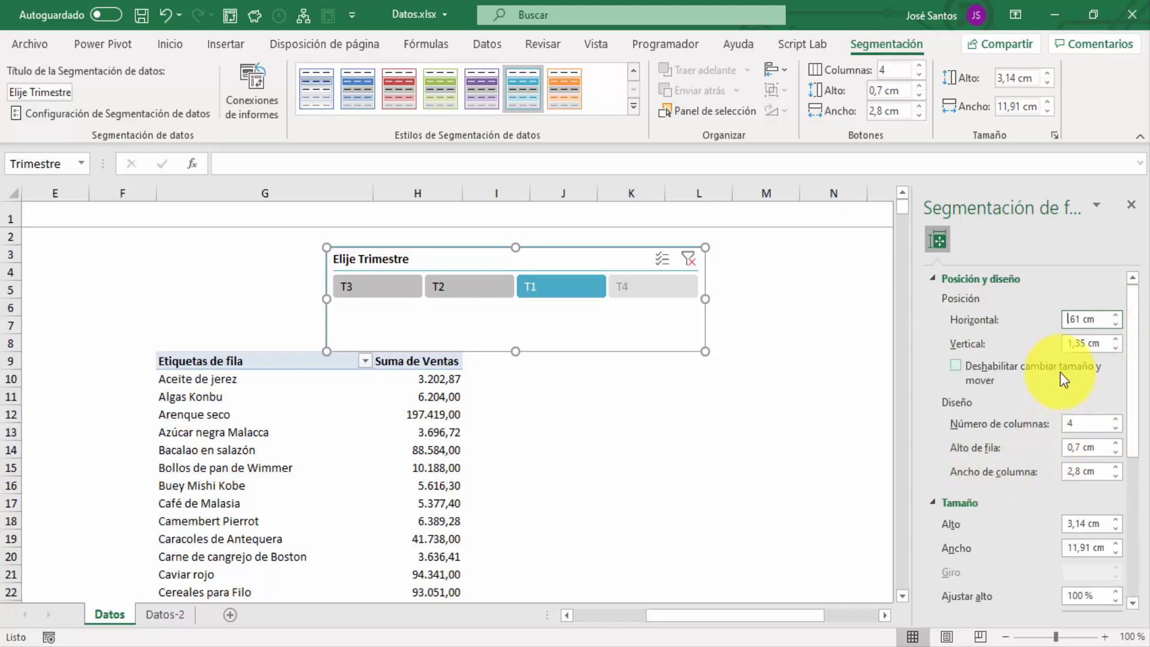
pyautogui.press('Return')
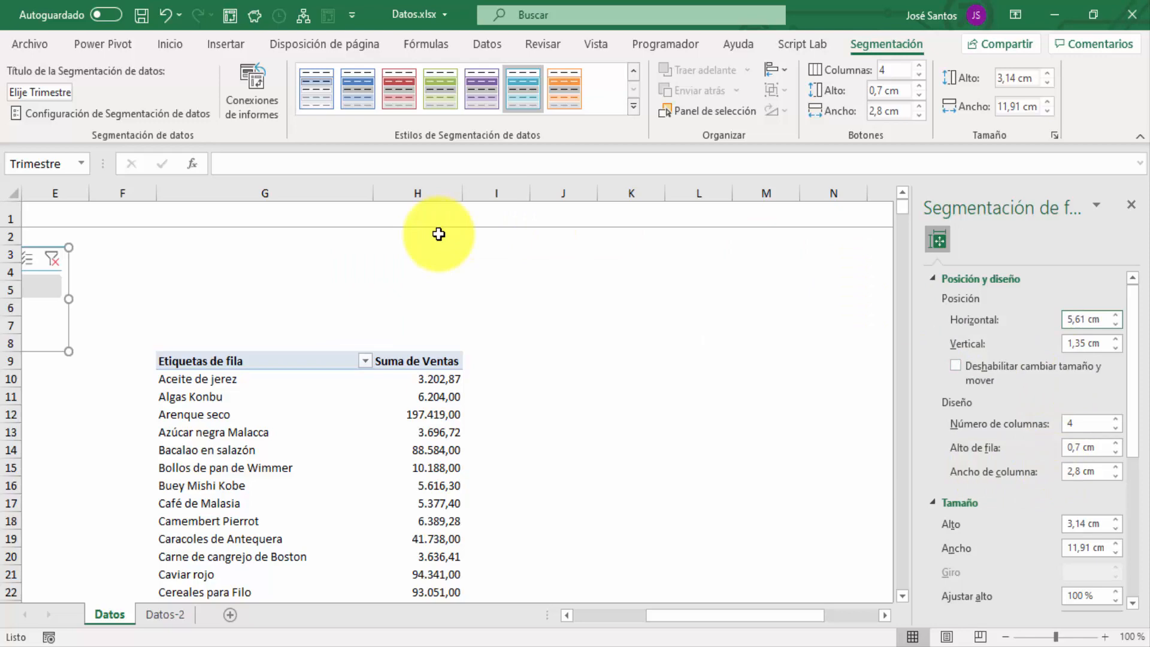
# Find the slicer over the source data and move it to about 15.06 cm horizontally and 1.16 cm vertically.
pyautogui.click(301, 303)
pyautogui.press('Left')
pyautogui.press('Left')
pyautogui.press('Left')
pyautogui.press('Left')
pyautogui.press('Left')
pyautogui.press('Left')
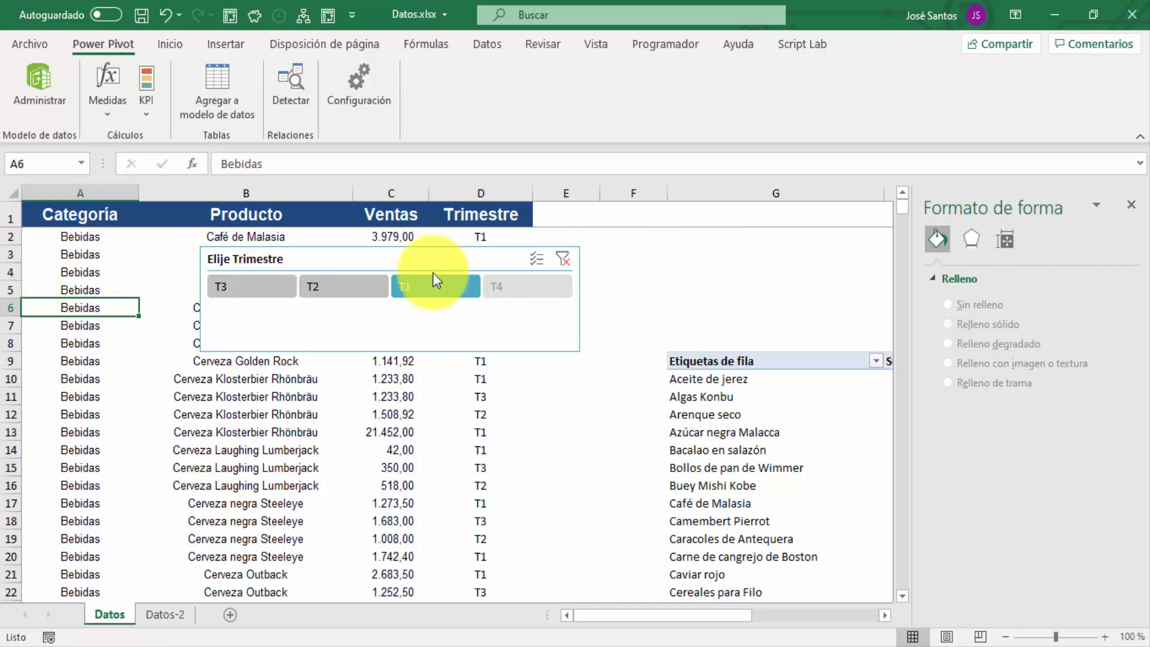
pyautogui.click(449, 256)
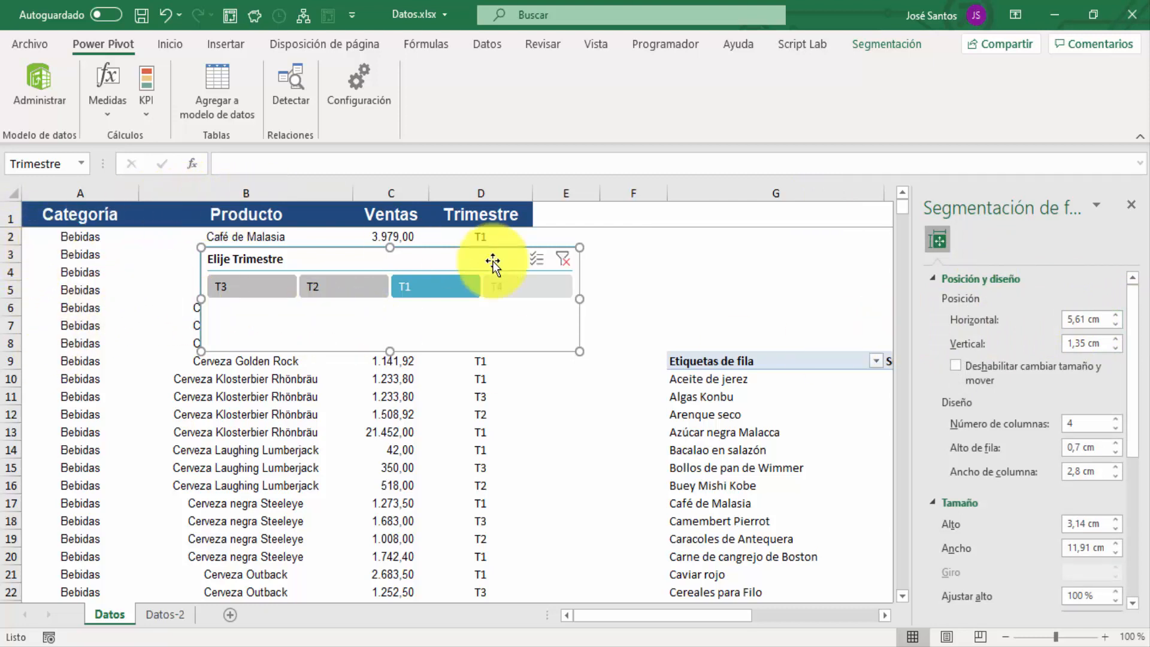
pyautogui.moveTo(458, 247); pyautogui.dragTo(760, 241)
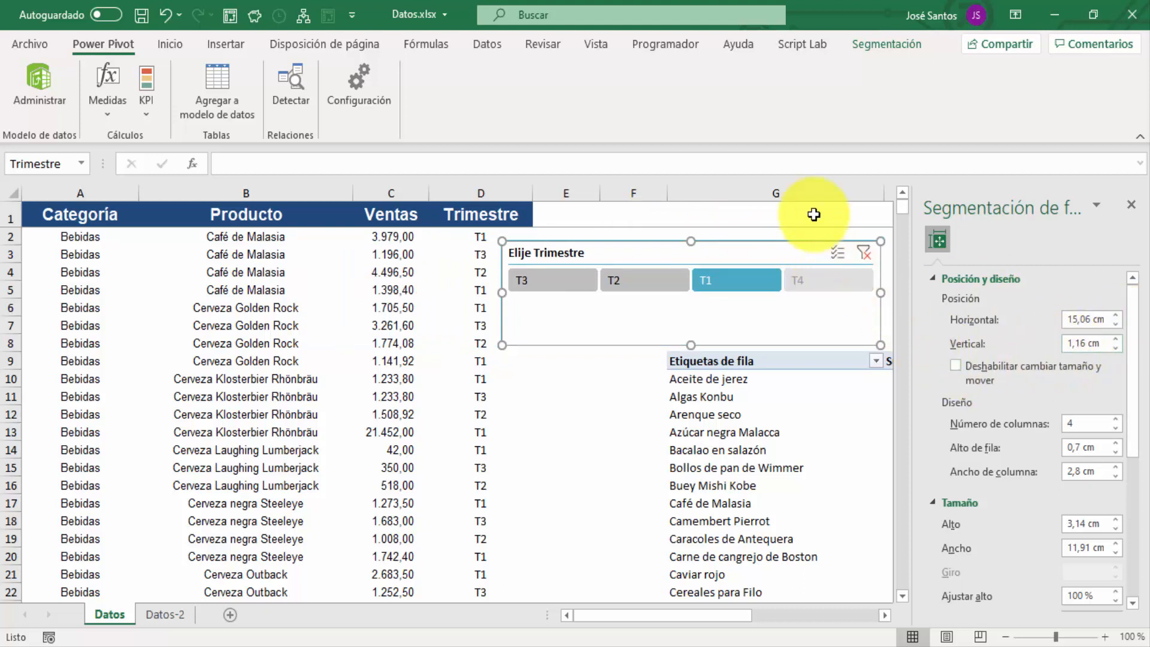
# Disable resizing and moving for the slicer, then enable both again.
pyautogui.click(898, 45)
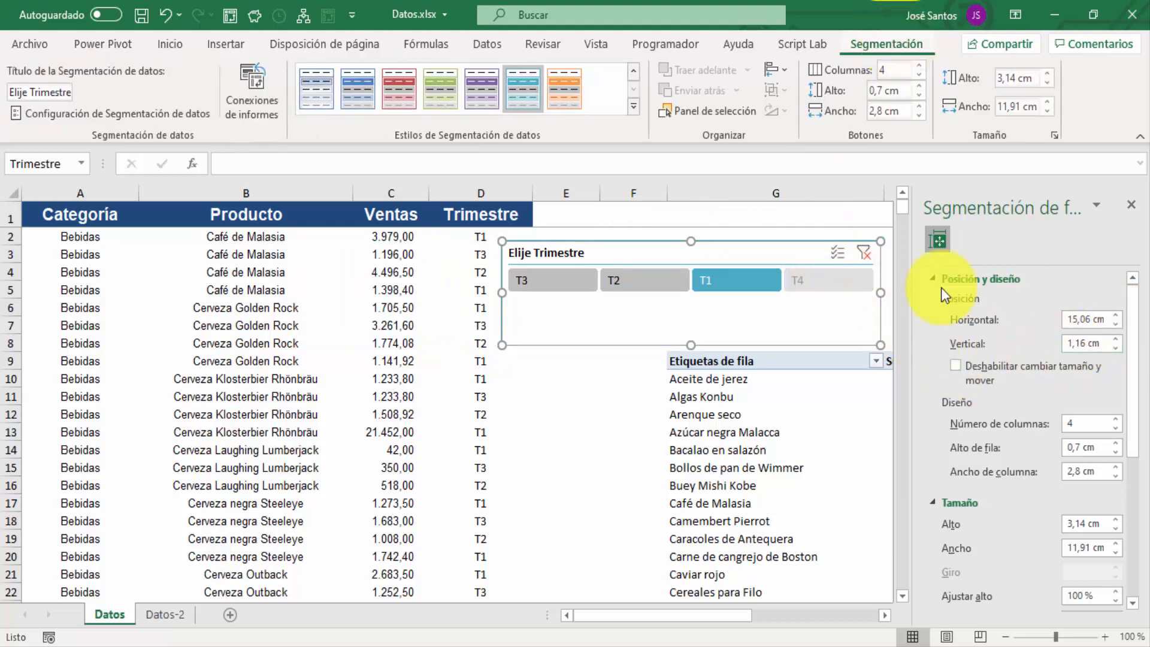
pyautogui.click(956, 365)
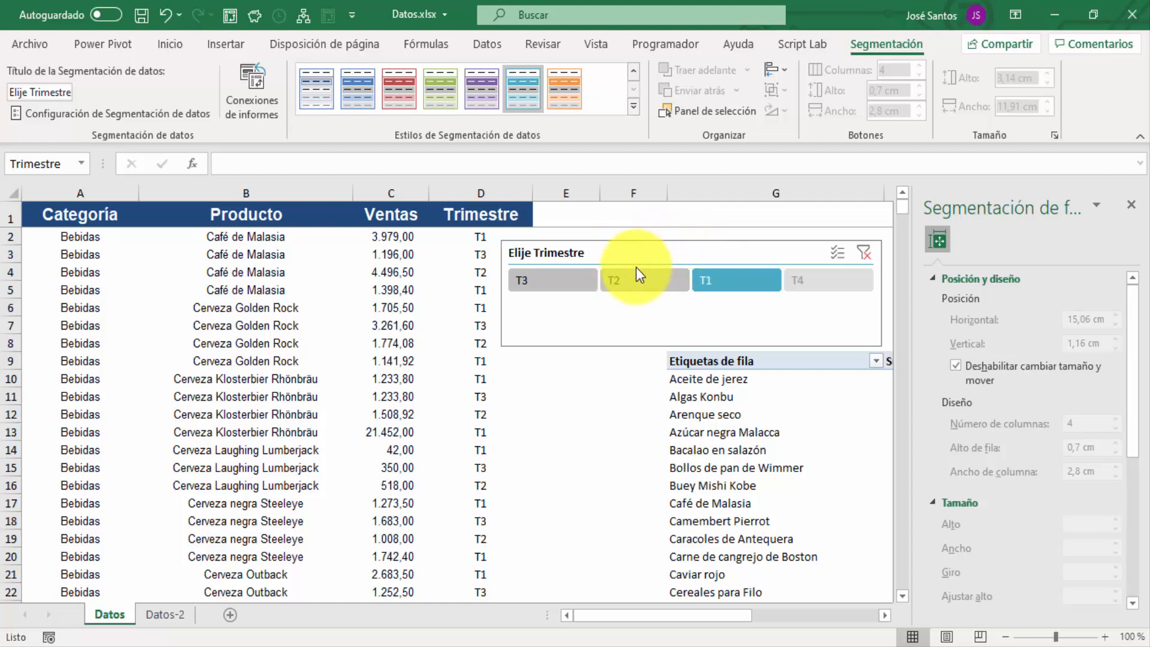
pyautogui.click(956, 365)
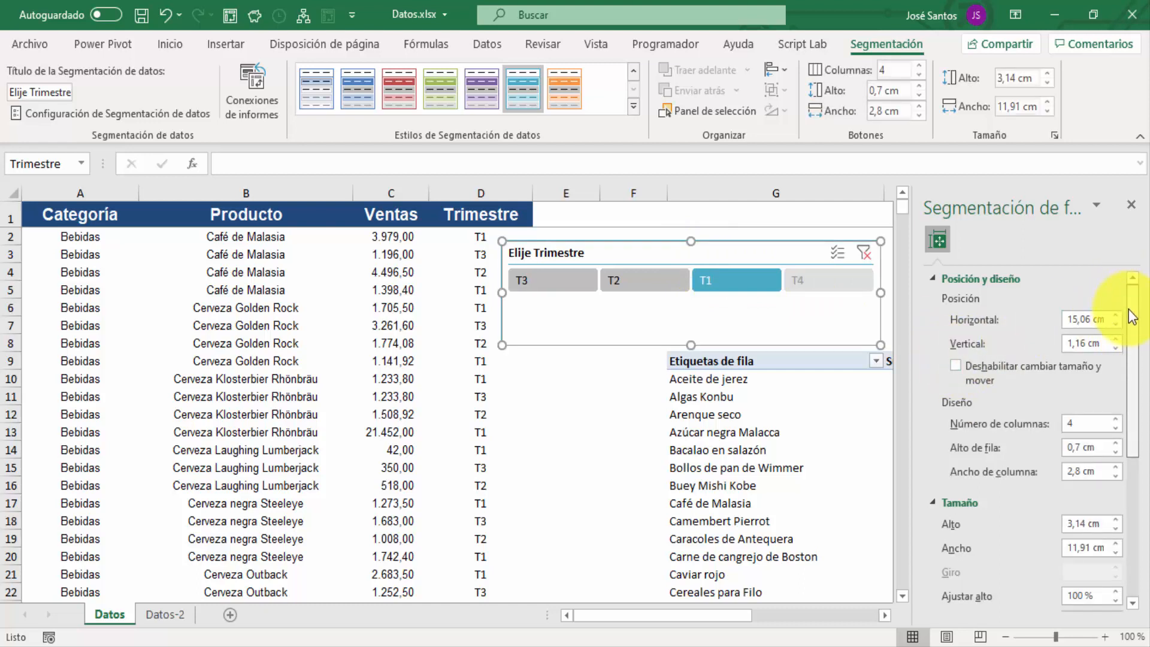
# Enlarge the slicer proportionally to about 5.19 cm high and 19.64 cm wide, and unlock its aspect ratio.
pyautogui.scroll(-1, 1141, 360)
pyautogui.moveTo(1145, 362)
pyautogui.mouseDown()
pyautogui.moveTo(1147, 400)
pyautogui.moveTo(1140, 363)
pyautogui.mouseUp()
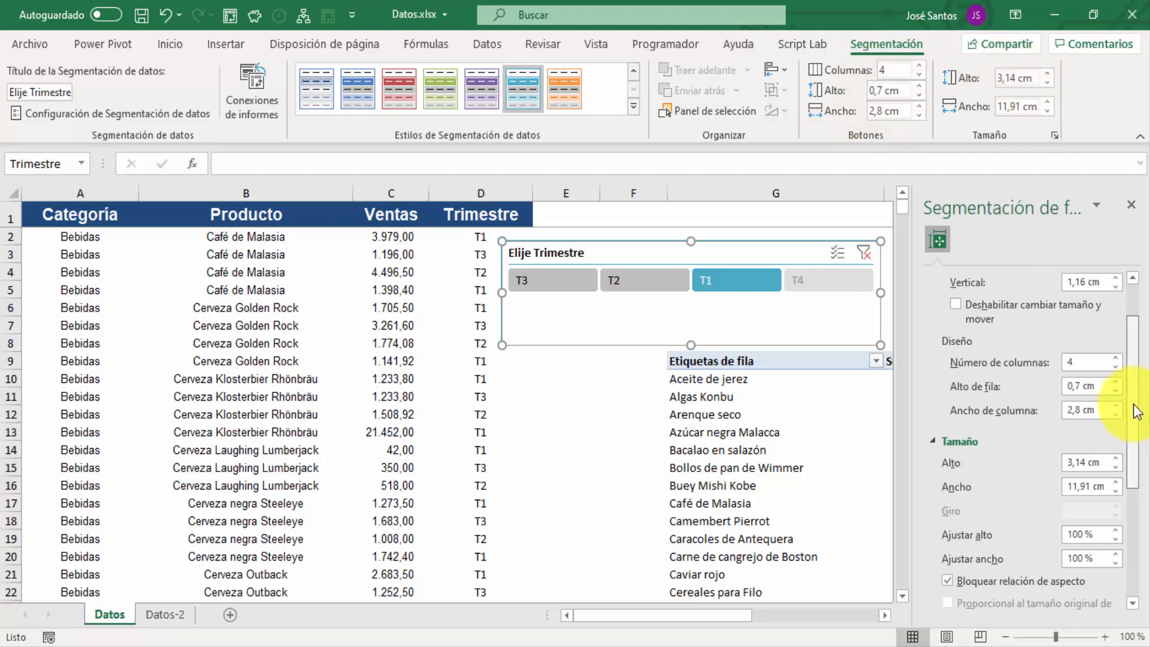
pyautogui.moveTo(1145, 416); pyautogui.dragTo(1146, 508)
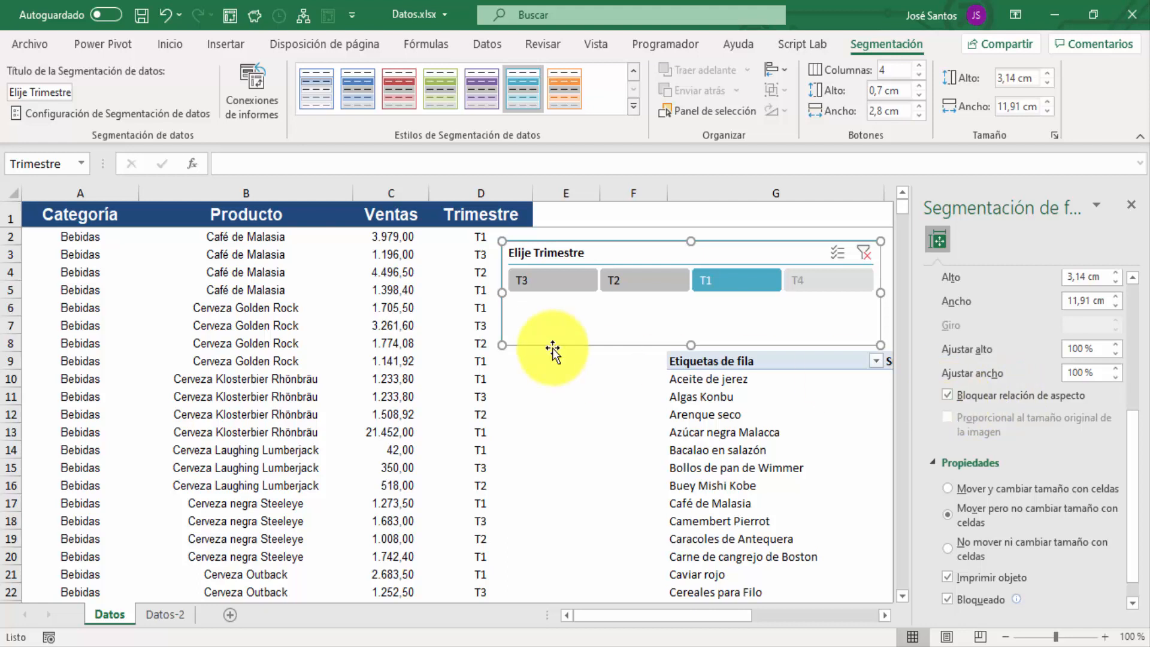
pyautogui.moveTo(502, 345); pyautogui.dragTo(488, 415)
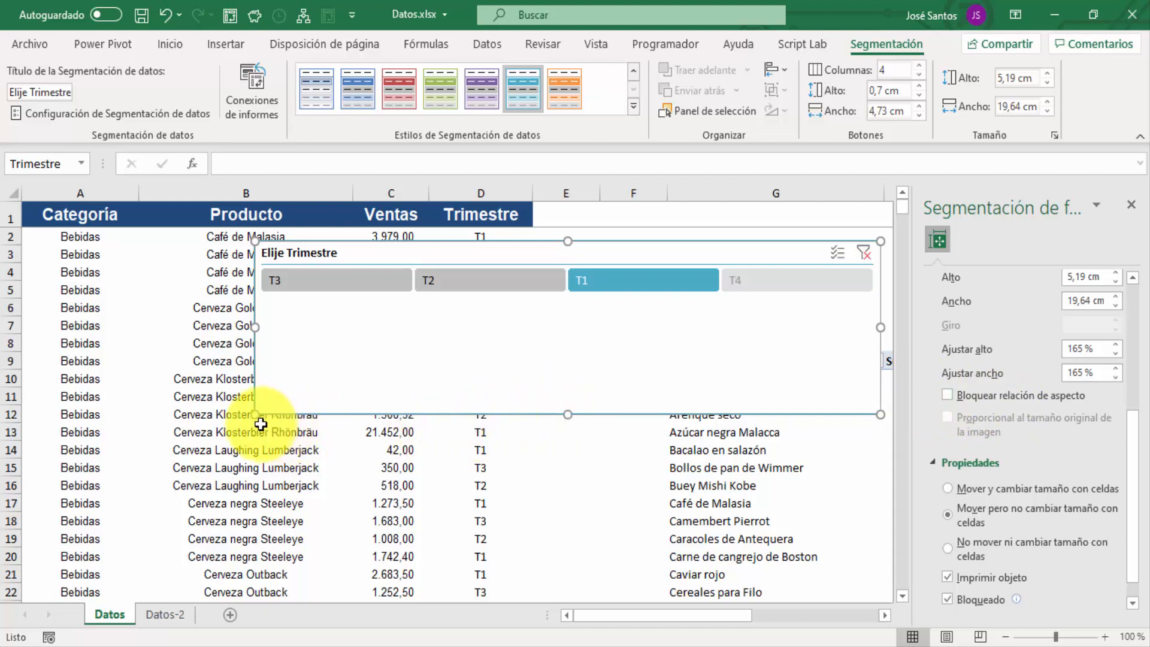
# Resize the slicer freely to about 2.86 cm high and 11.88 cm wide.
pyautogui.moveTo(255, 413); pyautogui.dragTo(240, 328)
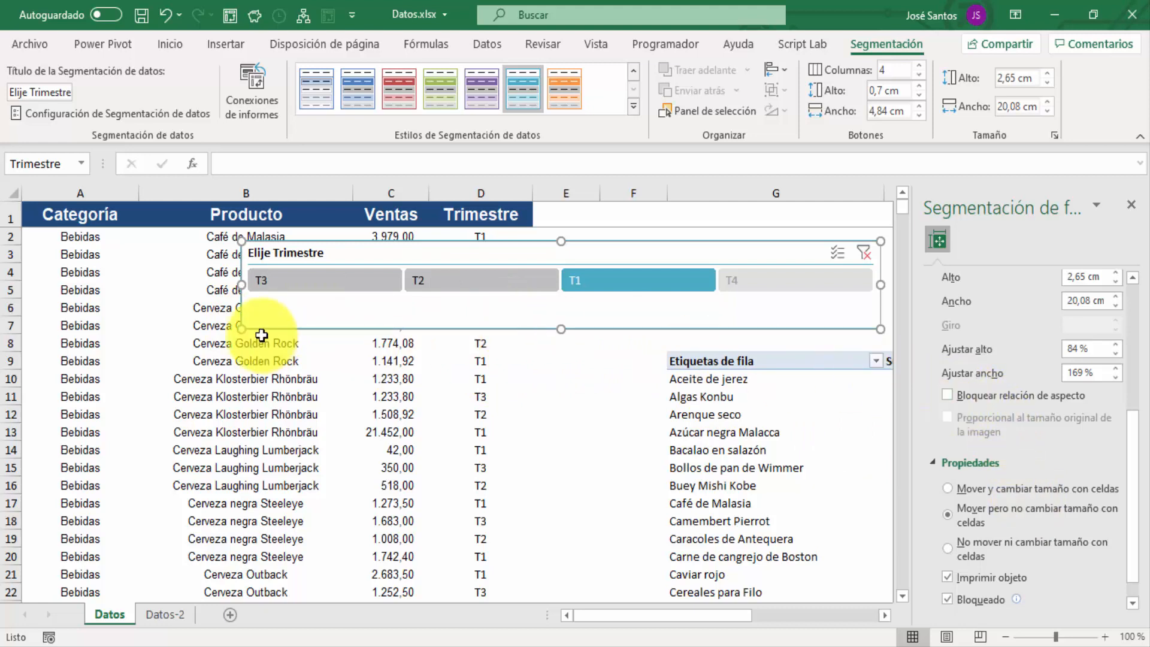
pyautogui.moveTo(244, 326)
pyautogui.mouseDown()
pyautogui.moveTo(239, 290)
pyautogui.moveTo(249, 336)
pyautogui.mouseUp()
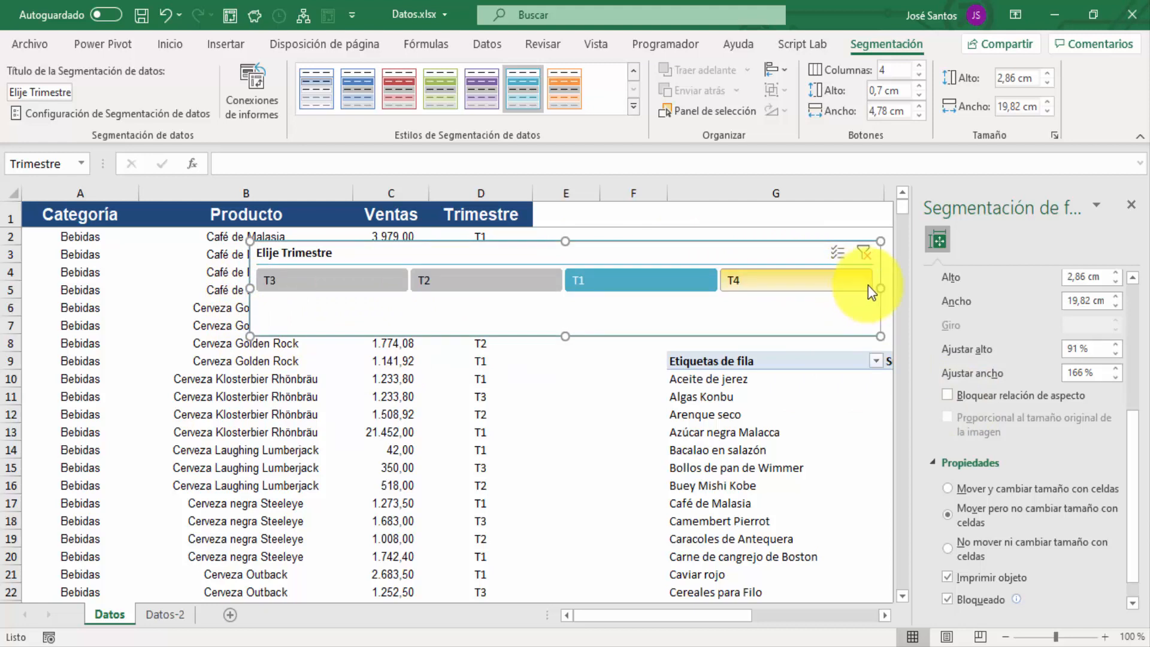
pyautogui.moveTo(880, 286); pyautogui.dragTo(627, 306)
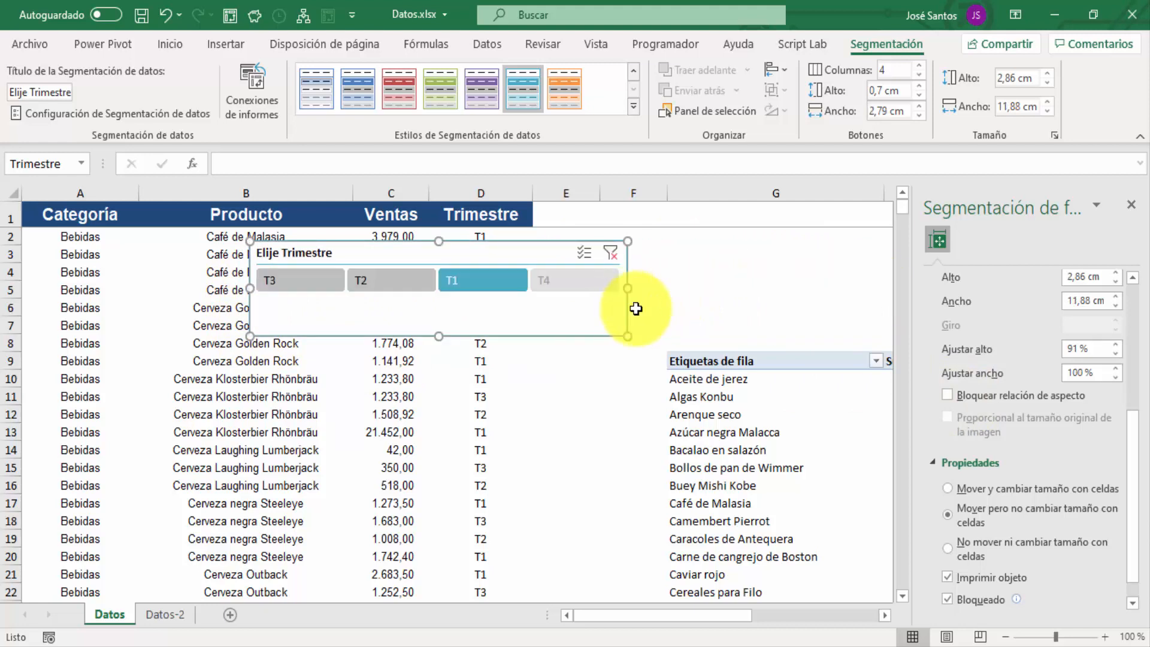
# Enlarge the slicer to about 3.89 by 19.7 cm with its aspect ratio locked, then unlock it and resize to about 2.12 by 18.31 cm.
pyautogui.click(948, 395)
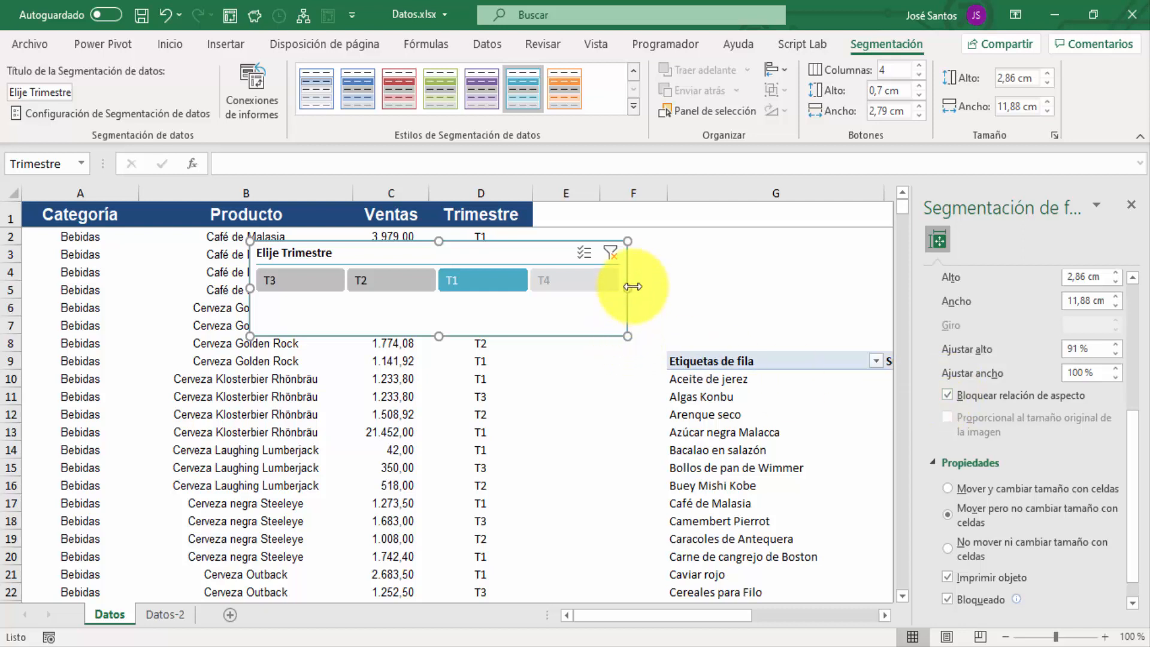
pyautogui.moveTo(628, 291); pyautogui.dragTo(709, 294)
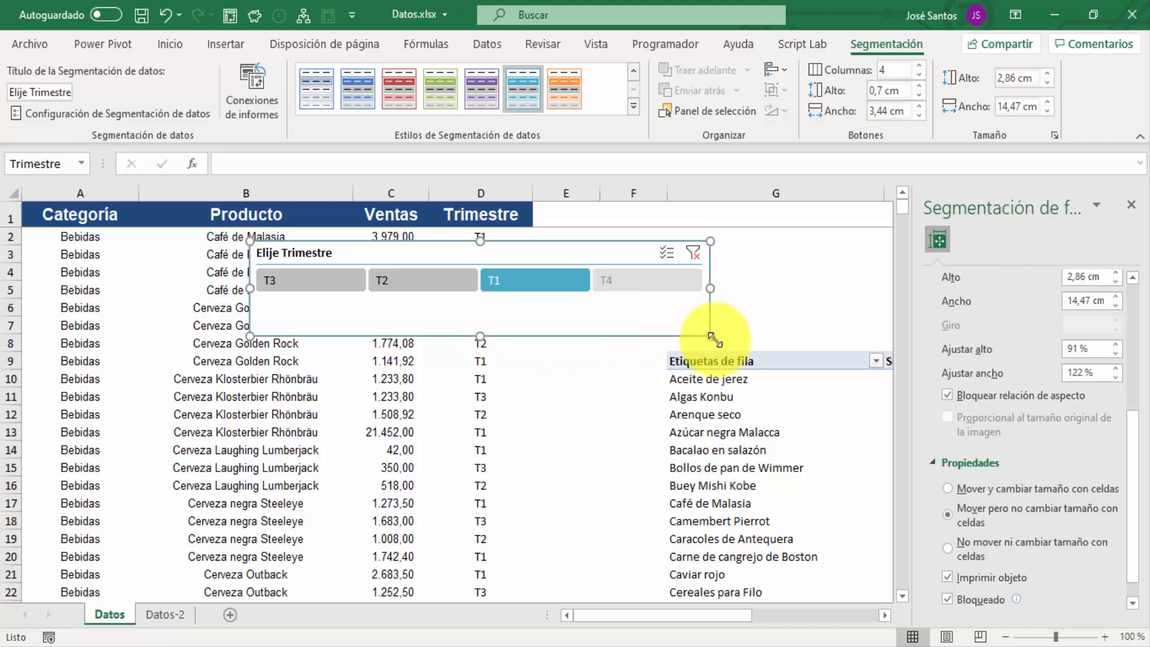
pyautogui.moveTo(709, 337); pyautogui.dragTo(585, 372)
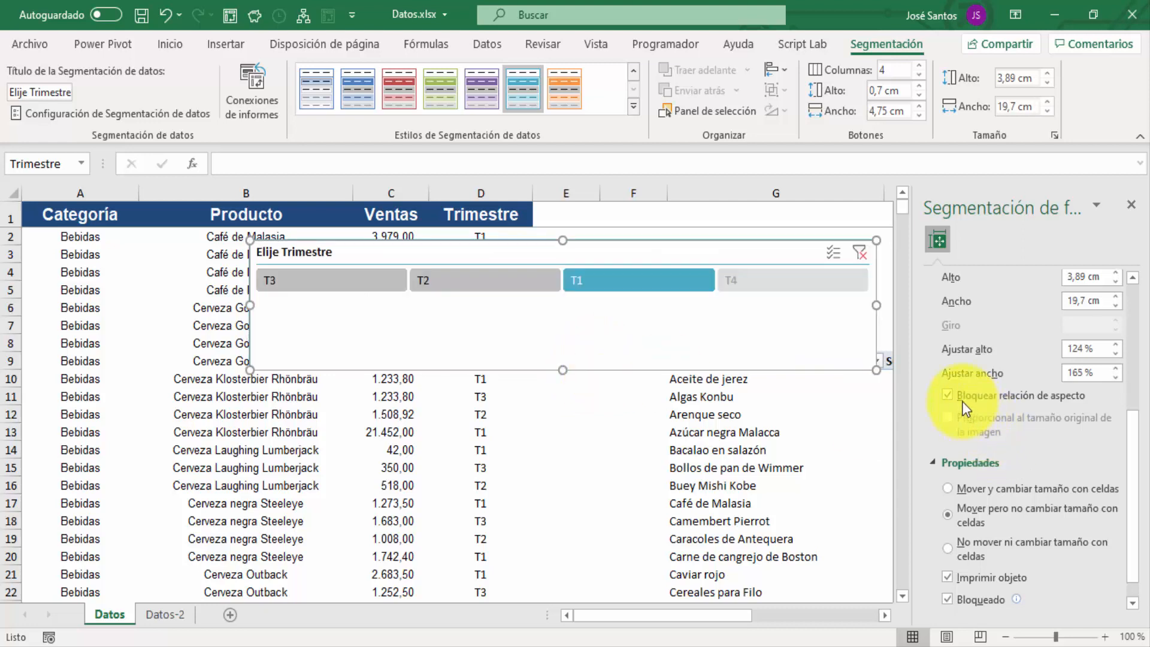
pyautogui.click(947, 395)
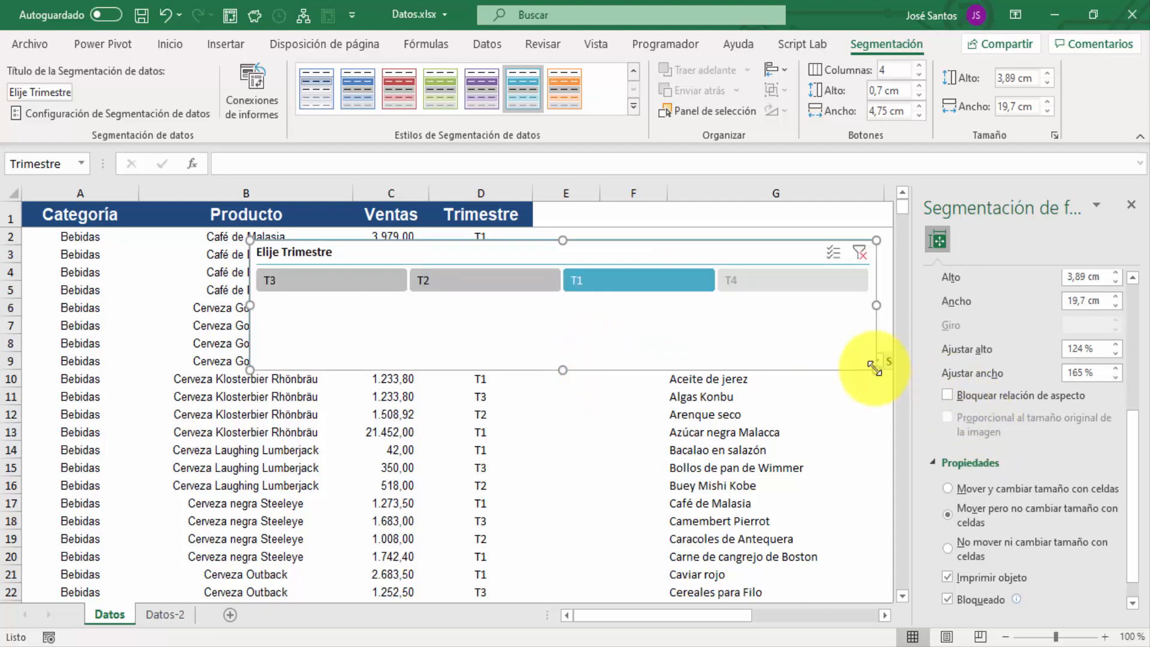
pyautogui.moveTo(877, 370); pyautogui.dragTo(832, 311)
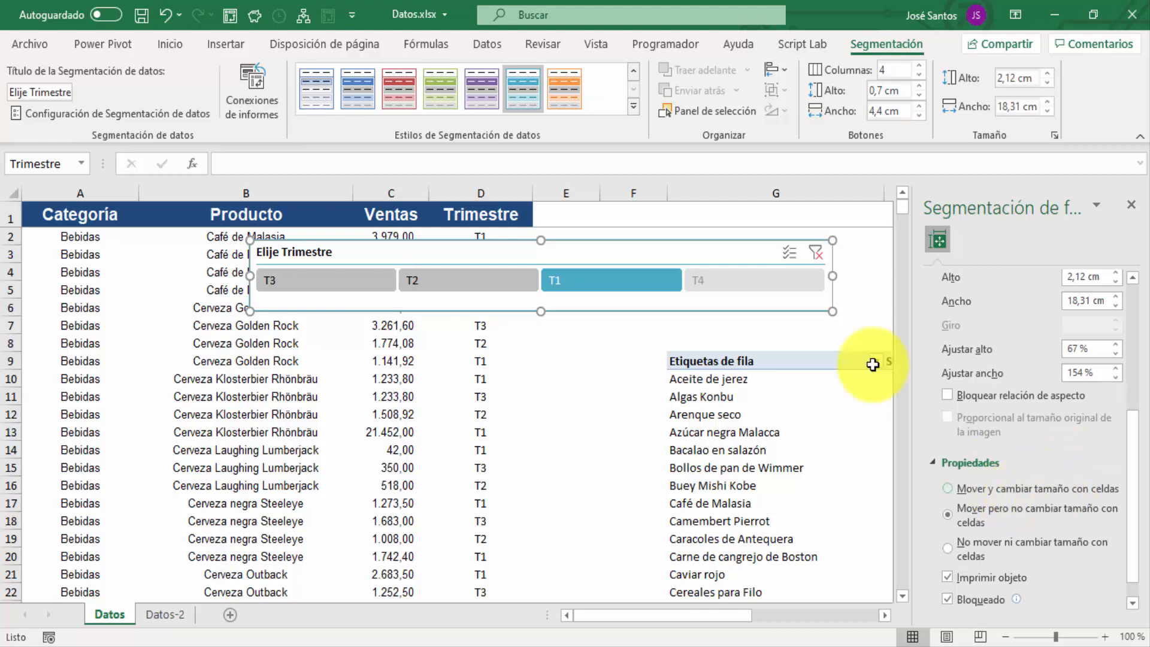
# Insert a new sheet column at column E, just after the Trimestre column.
pyautogui.click(570, 193)
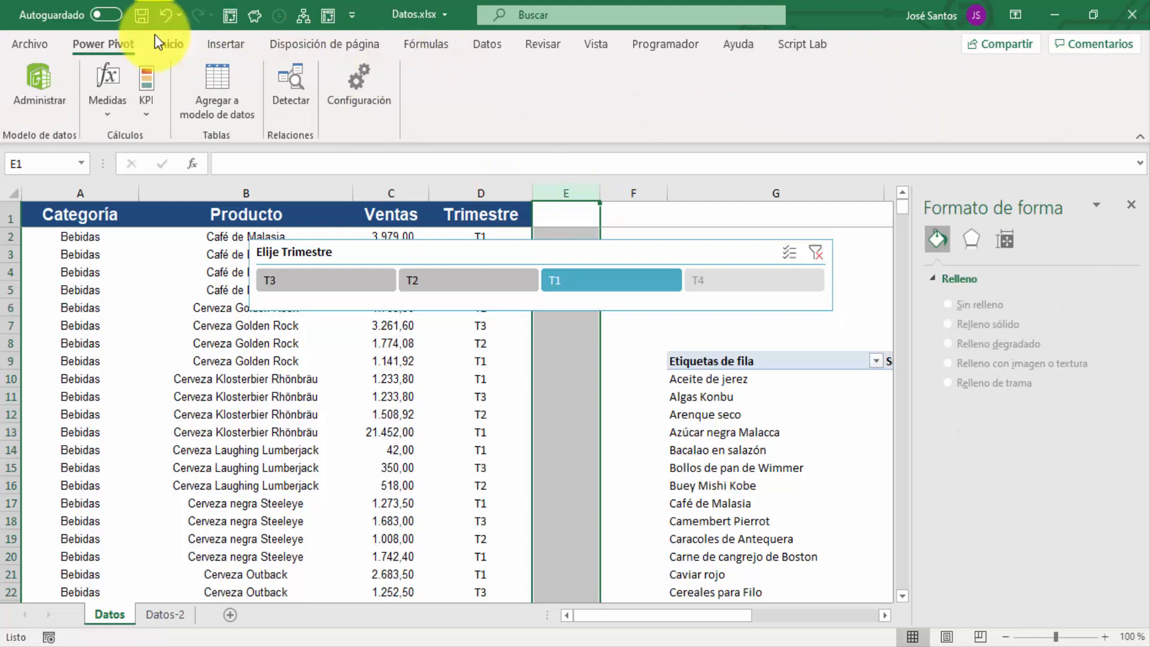
pyautogui.click(174, 43)
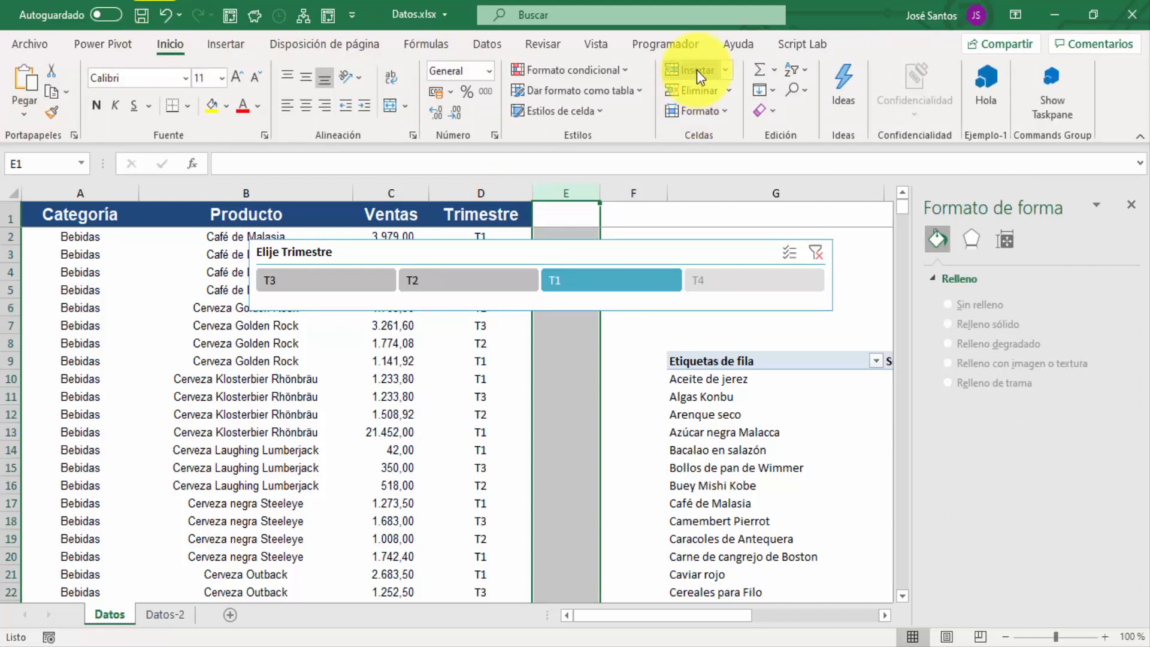
pyautogui.click(724, 70)
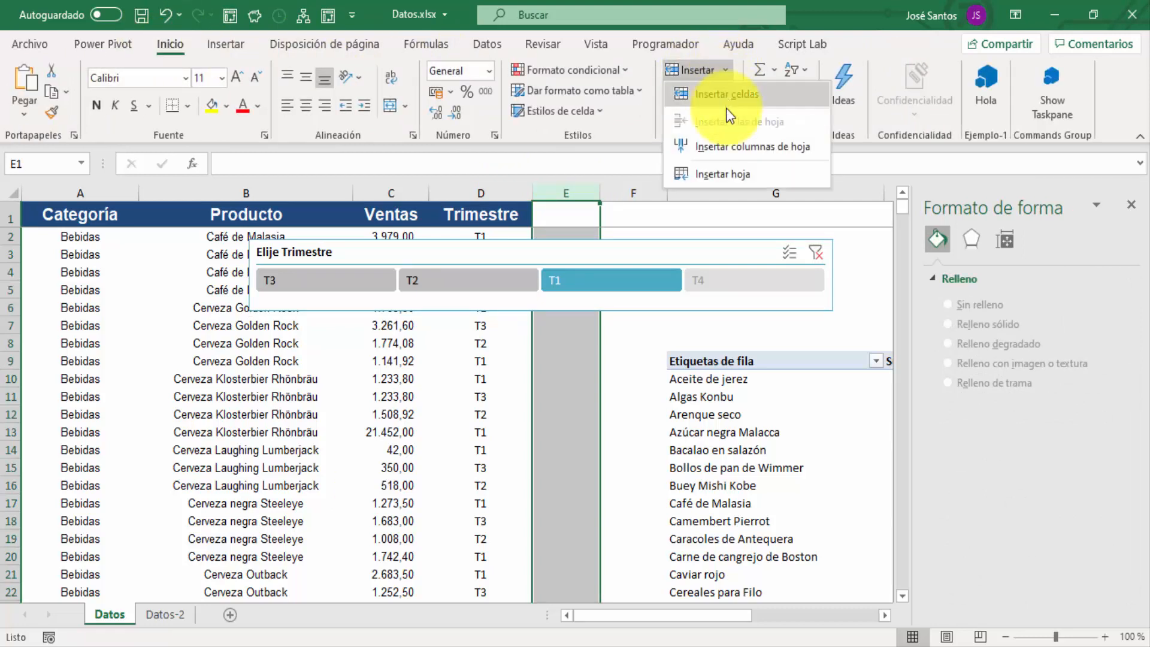
pyautogui.click(743, 146)
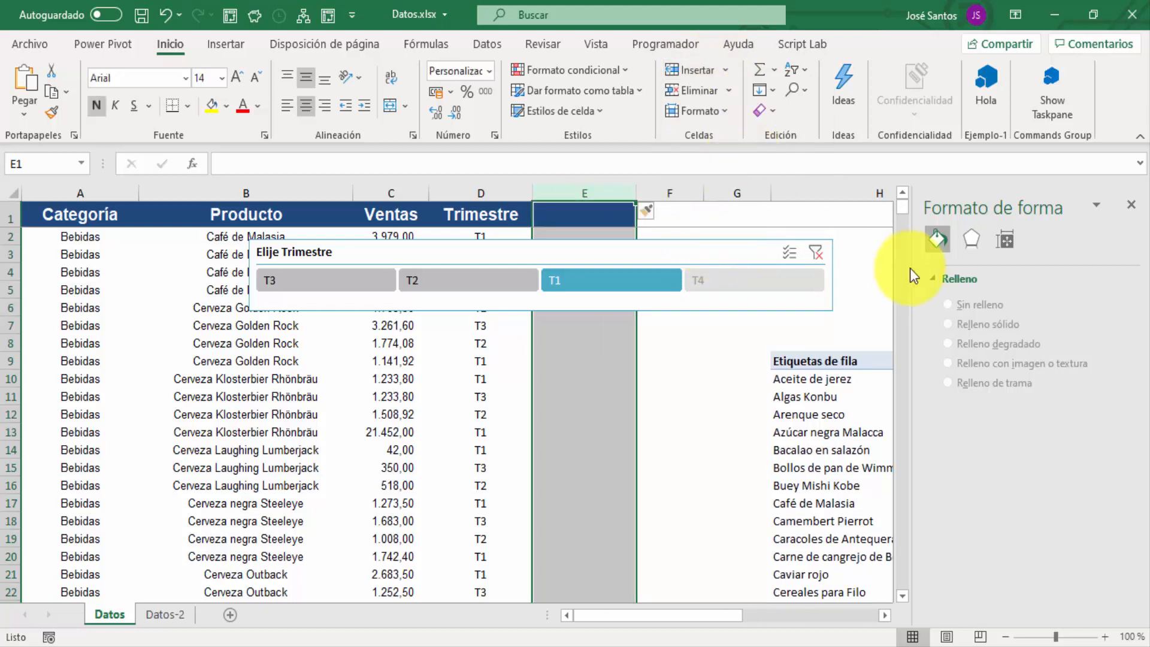
# Set the slicer to move and change size with cells, and narrow column E to test it.
pyautogui.click(772, 246)
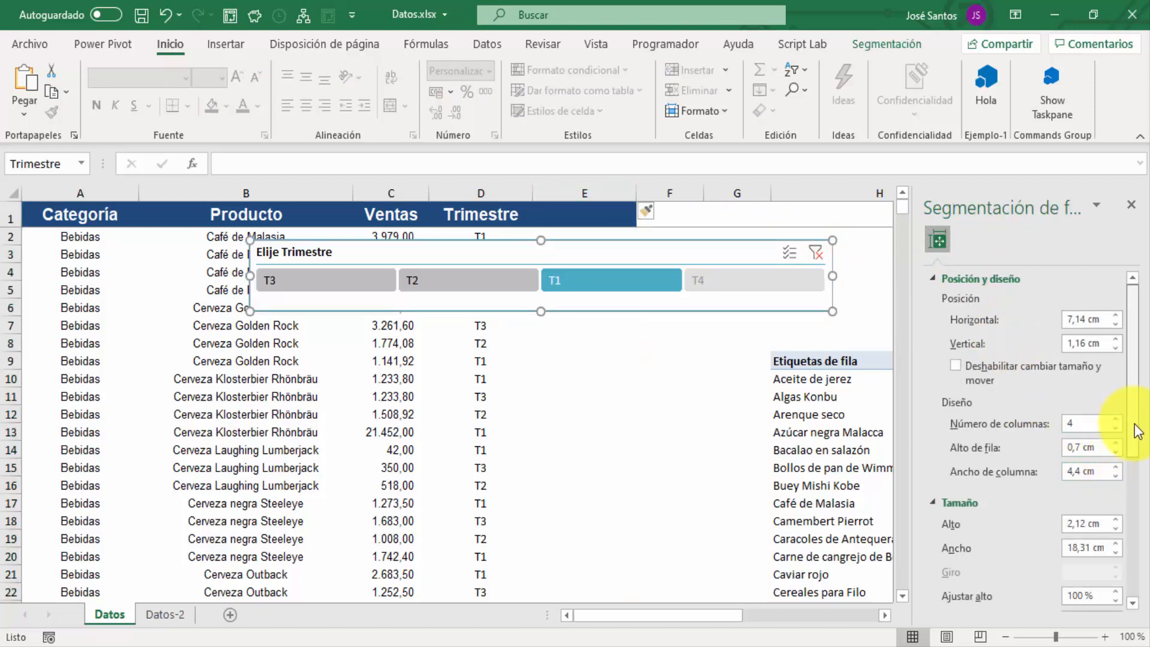
pyautogui.moveTo(1138, 432); pyautogui.dragTo(1133, 602)
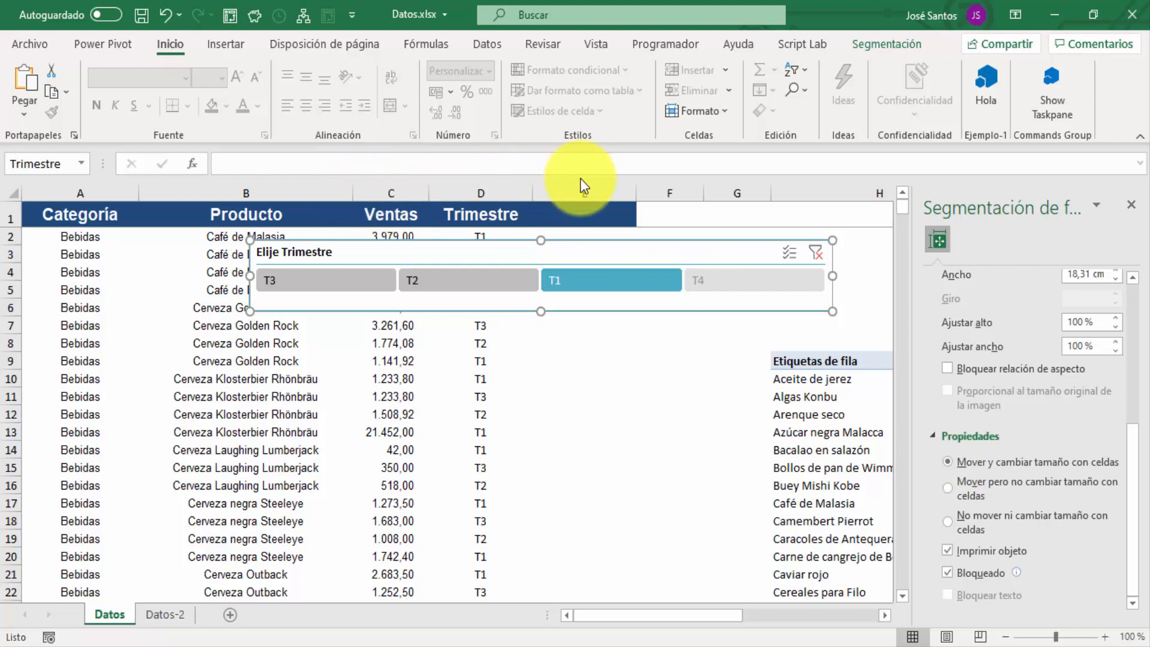
pyautogui.moveTo(633, 188); pyautogui.dragTo(568, 200)
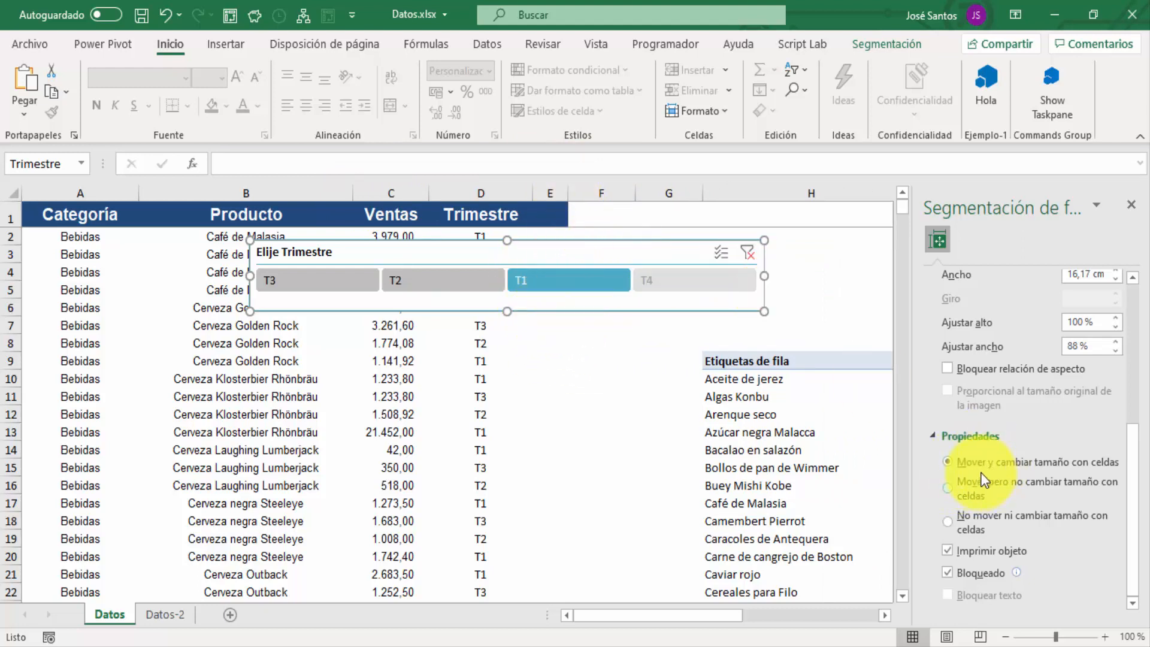
# Set the slicer's property so that it neither moves nor changes size with cells.
pyautogui.click(949, 523)
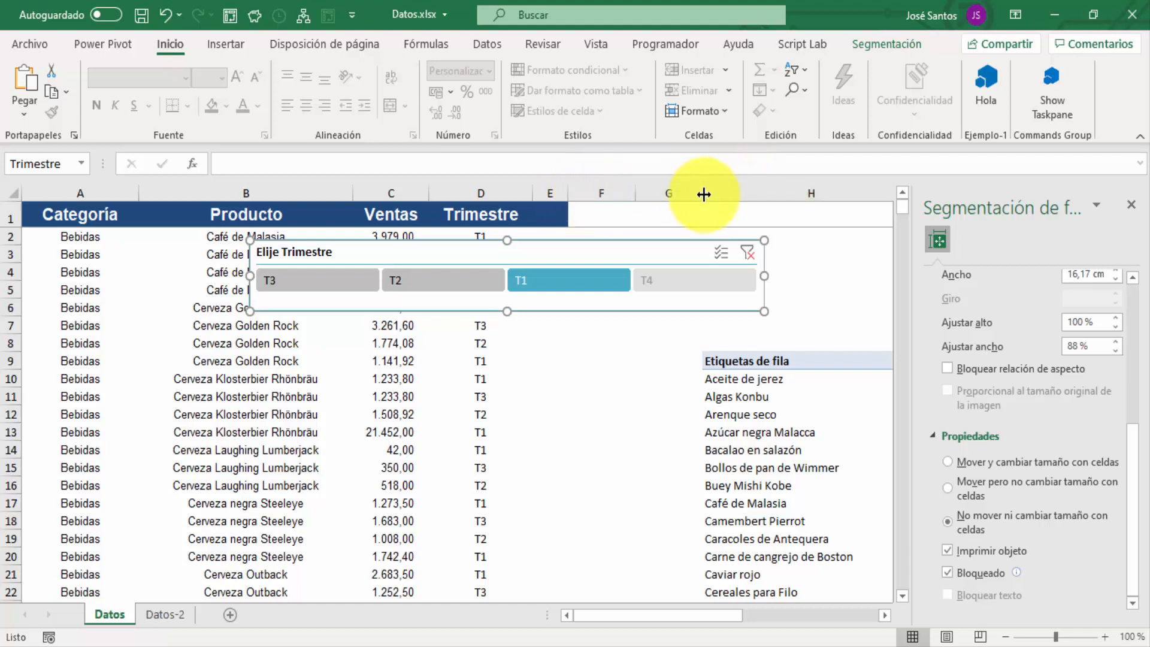
# Narrow column G, then set the slicer to move and change size with cells and widen the Trimestre column.
pyautogui.moveTo(703, 193); pyautogui.dragTo(666, 200)
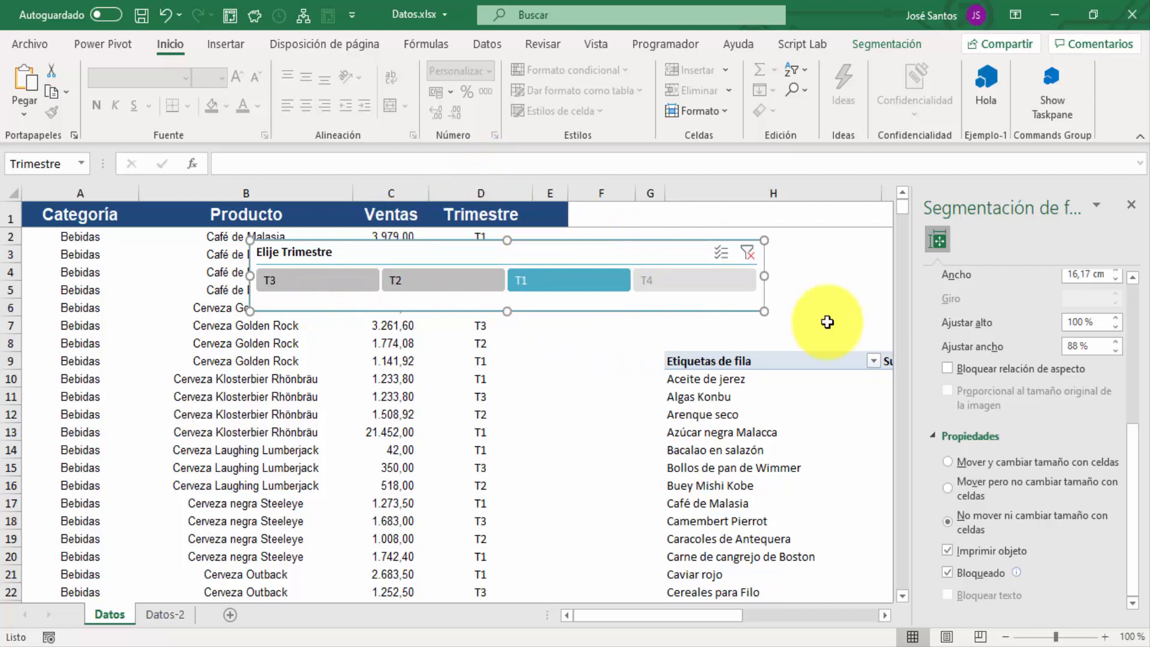
pyautogui.click(948, 462)
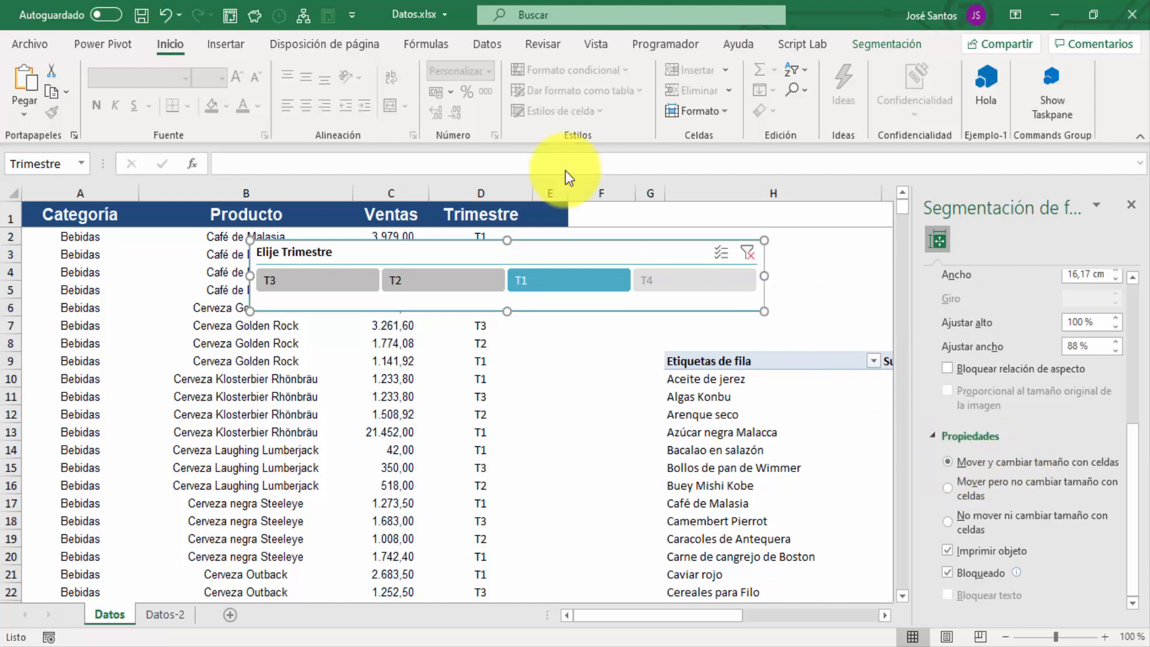
pyautogui.moveTo(533, 188); pyautogui.dragTo(601, 181)
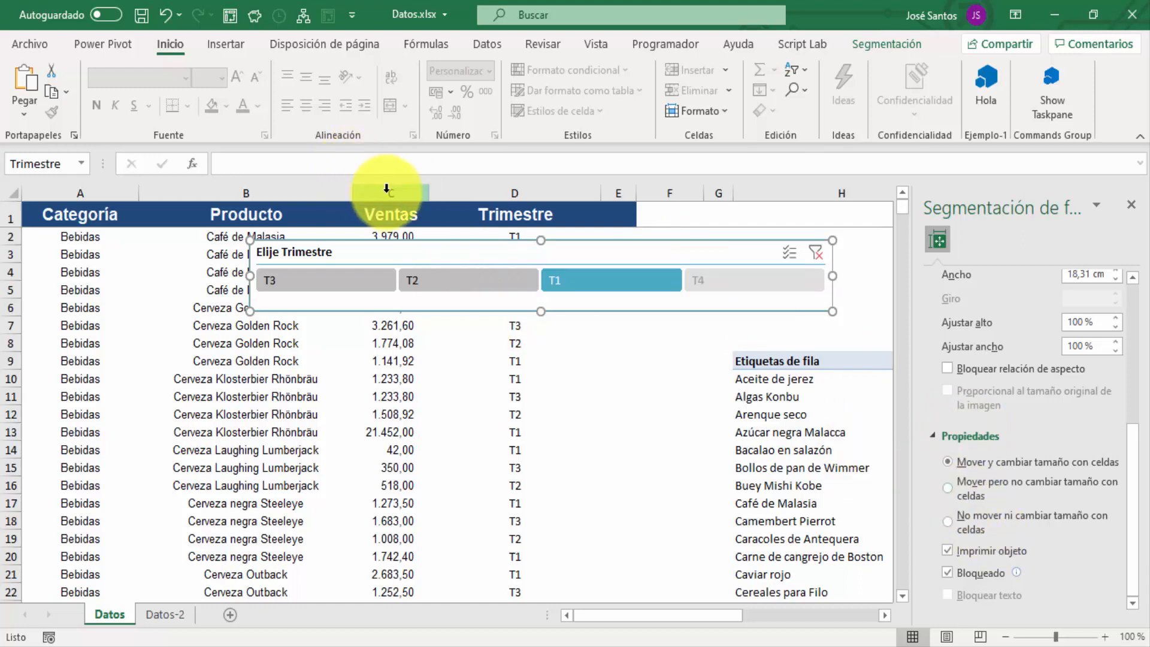
# Insert three columns before the Producto column to test the slicer's movement, then undo the insertion.
pyautogui.moveTo(259, 191); pyautogui.dragTo(475, 190)
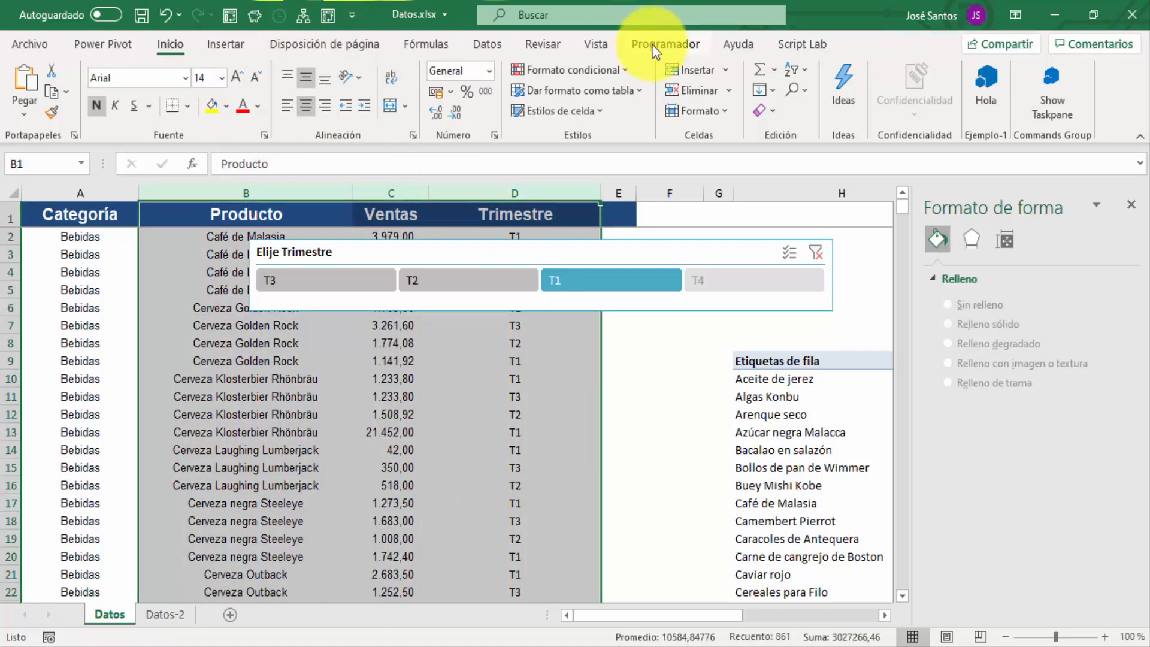
pyautogui.click(705, 67)
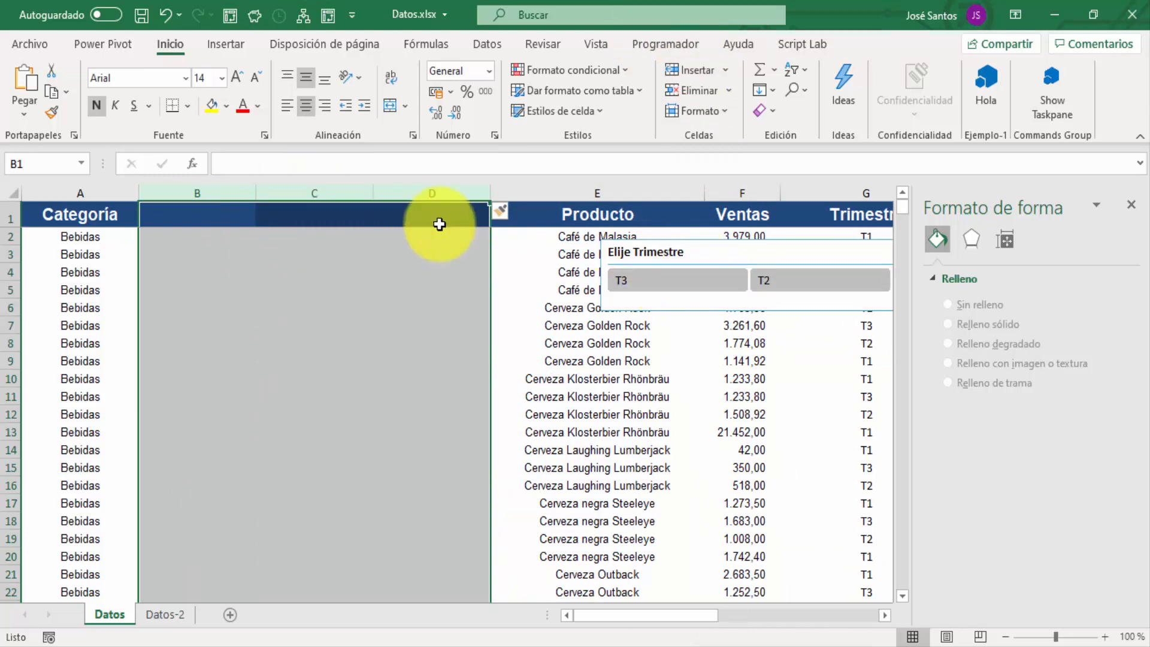
pyautogui.click(163, 16)
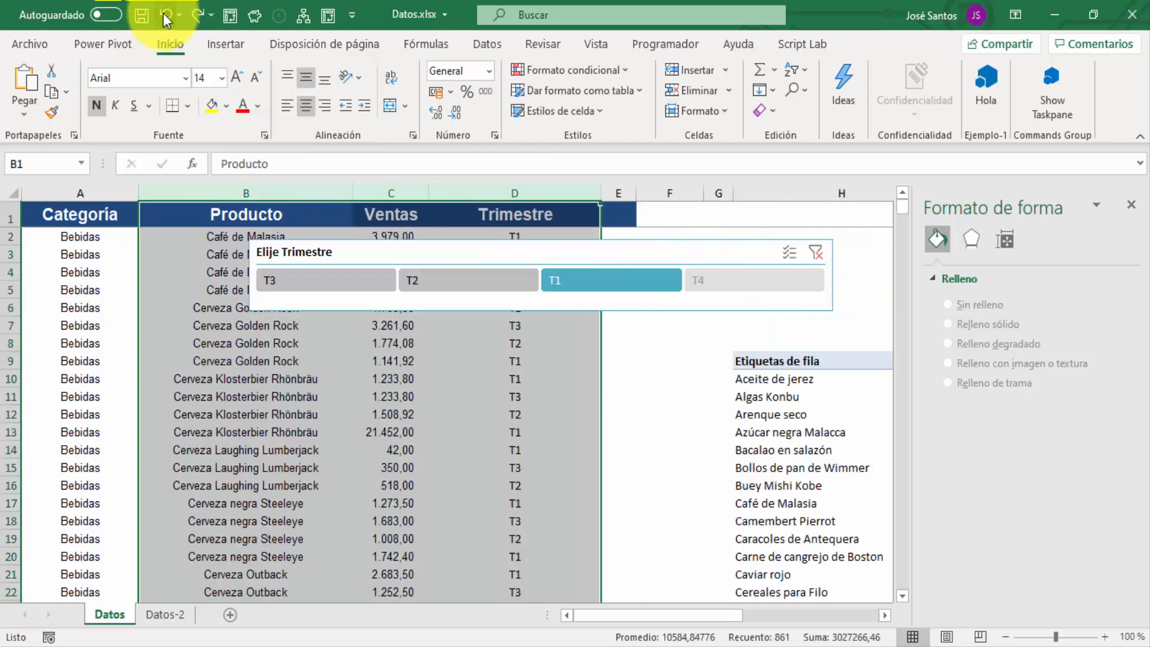
# Set the Elije Trimestre slicer so that it neither moves nor changes size with cells.
pyautogui.click(760, 247)
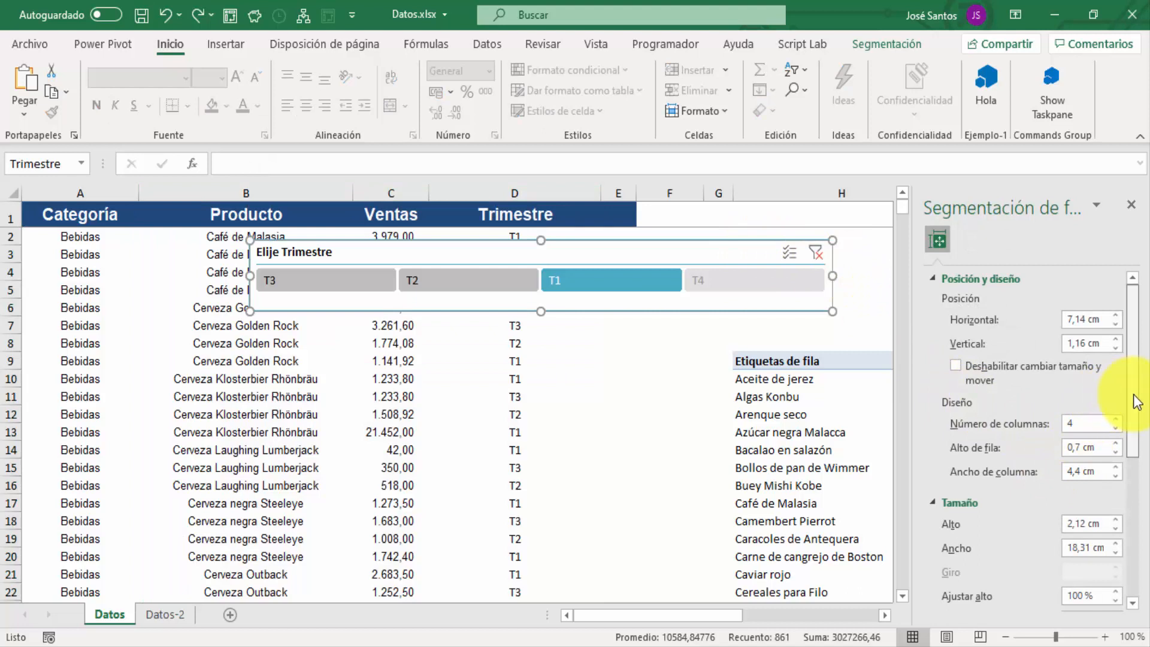
pyautogui.moveTo(1133, 403); pyautogui.dragTo(1133, 578)
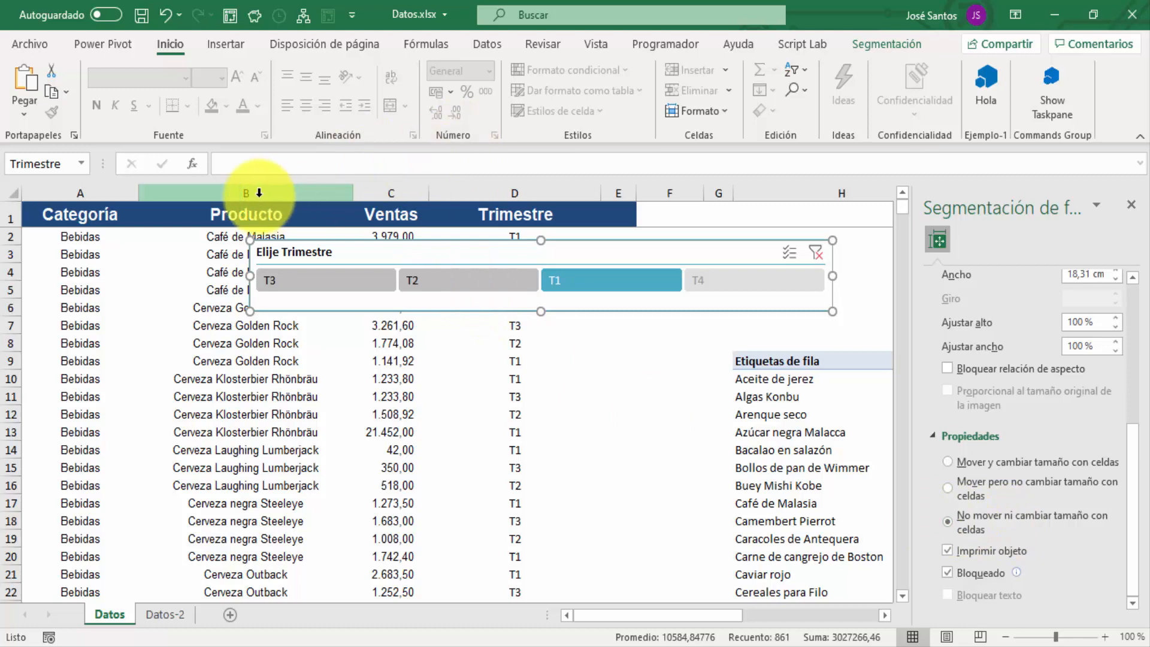
# Insert three columns before the Producto column and narrow the shifted Producto column E to test the slicer's fixed placement.
pyautogui.moveTo(259, 192); pyautogui.dragTo(515, 192)
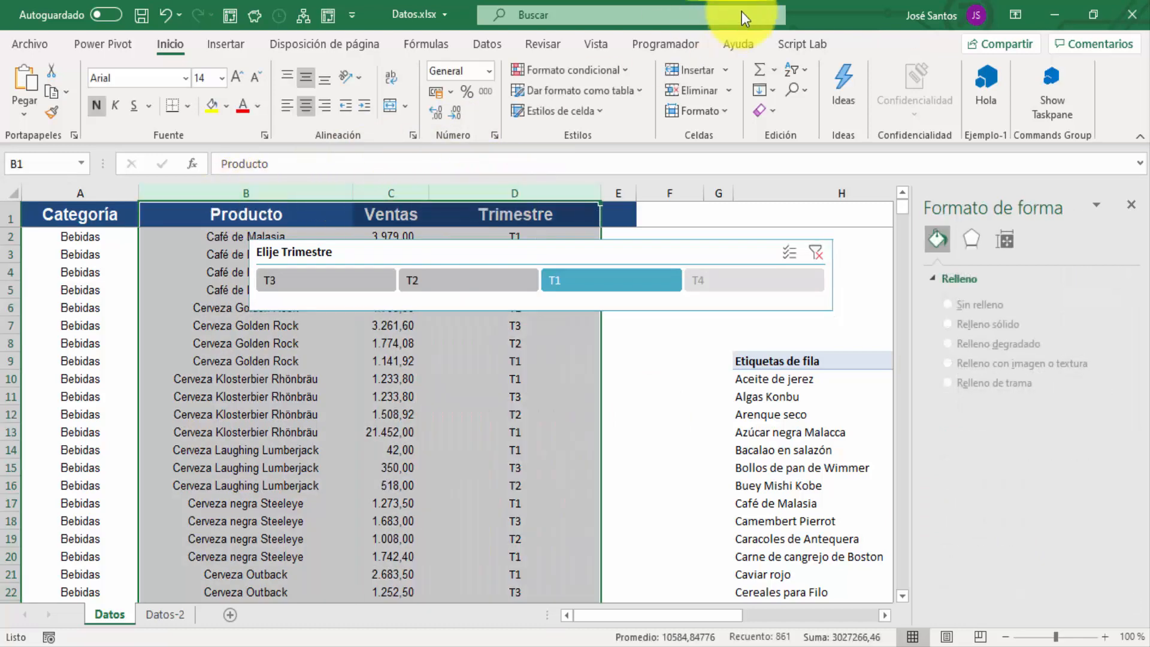
pyautogui.click(699, 75)
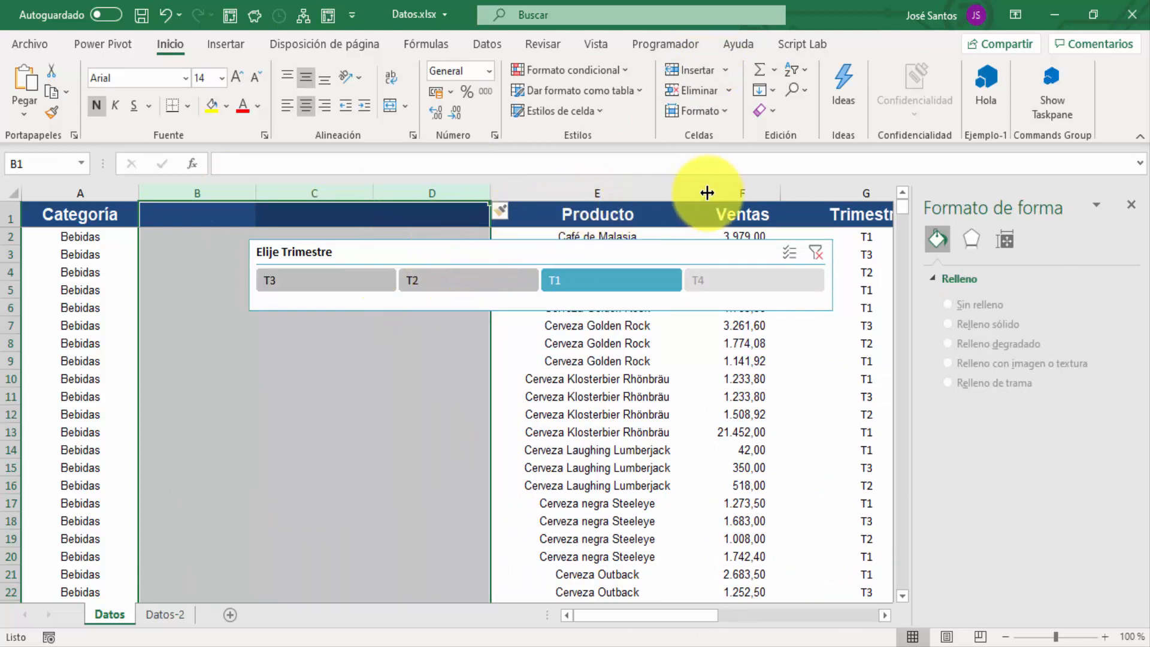
pyautogui.moveTo(707, 192); pyautogui.dragTo(562, 198)
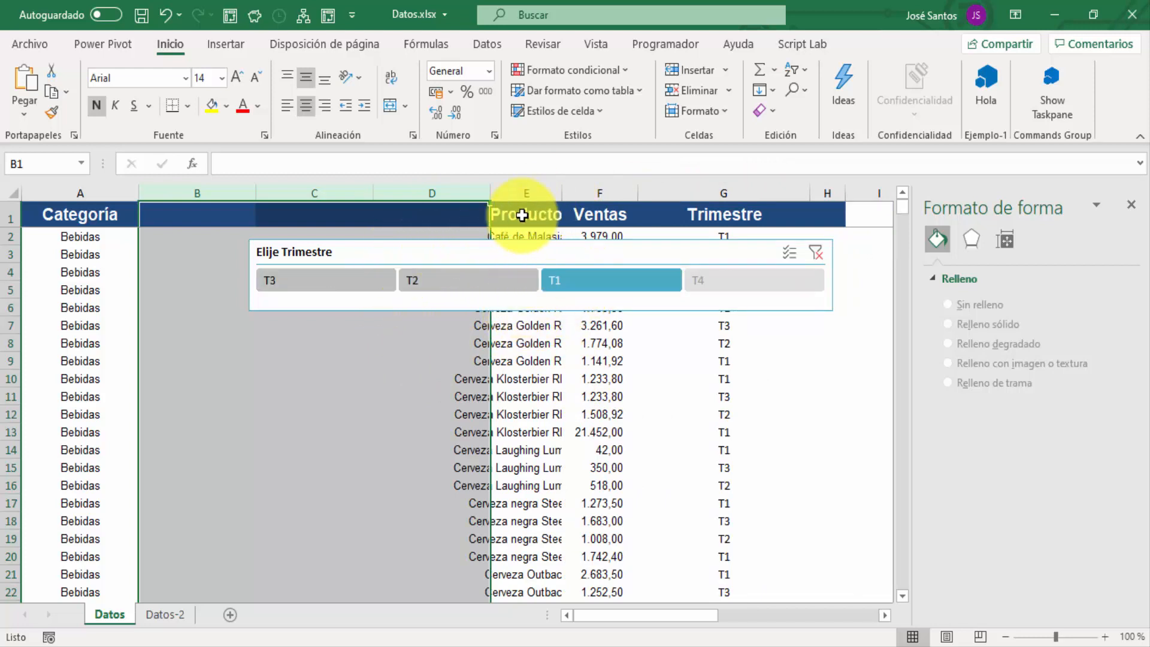
# Select the slicer and review its placement properties and its slicer options.
pyautogui.click(649, 245)
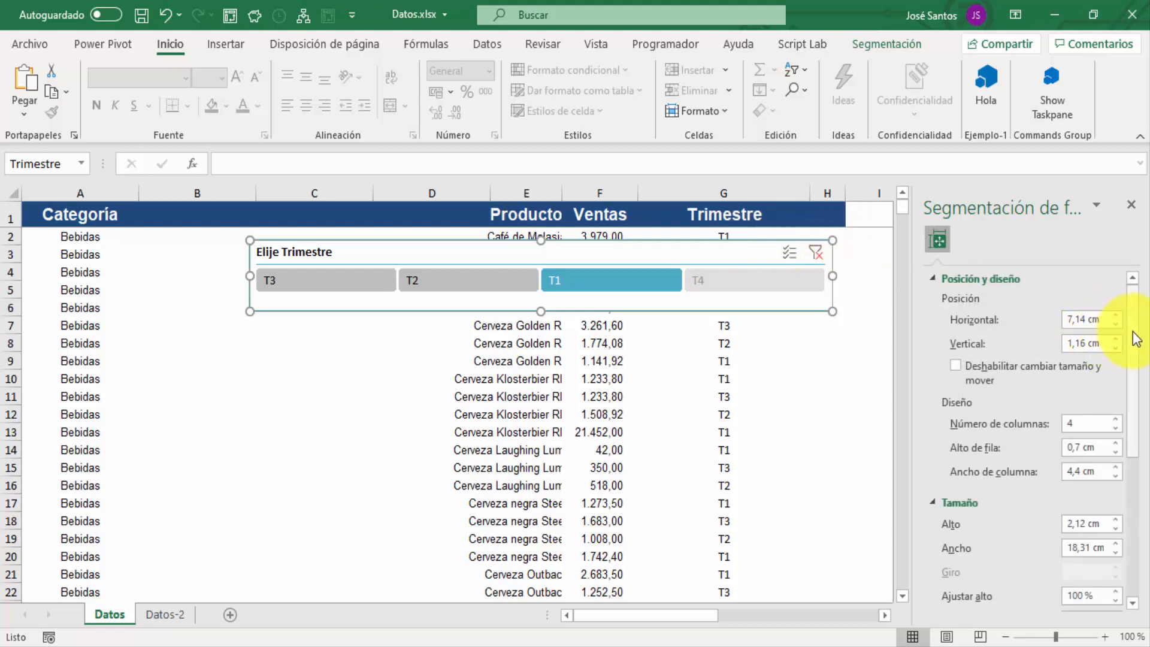
pyautogui.moveTo(1136, 339); pyautogui.dragTo(1137, 554)
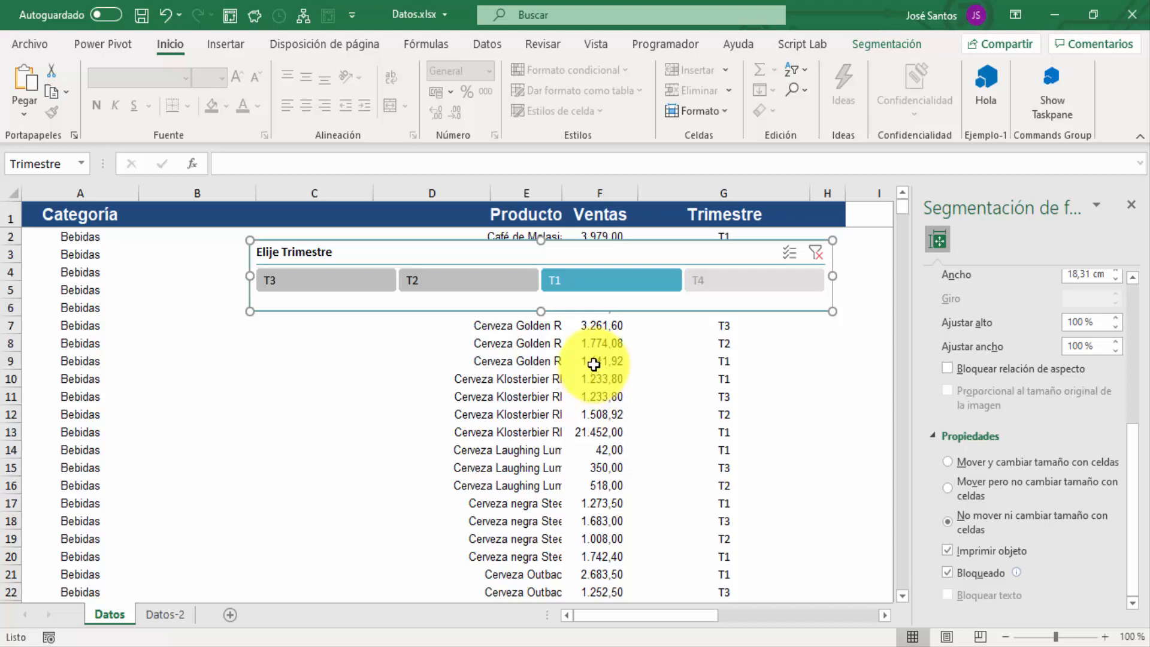
pyautogui.click(896, 42)
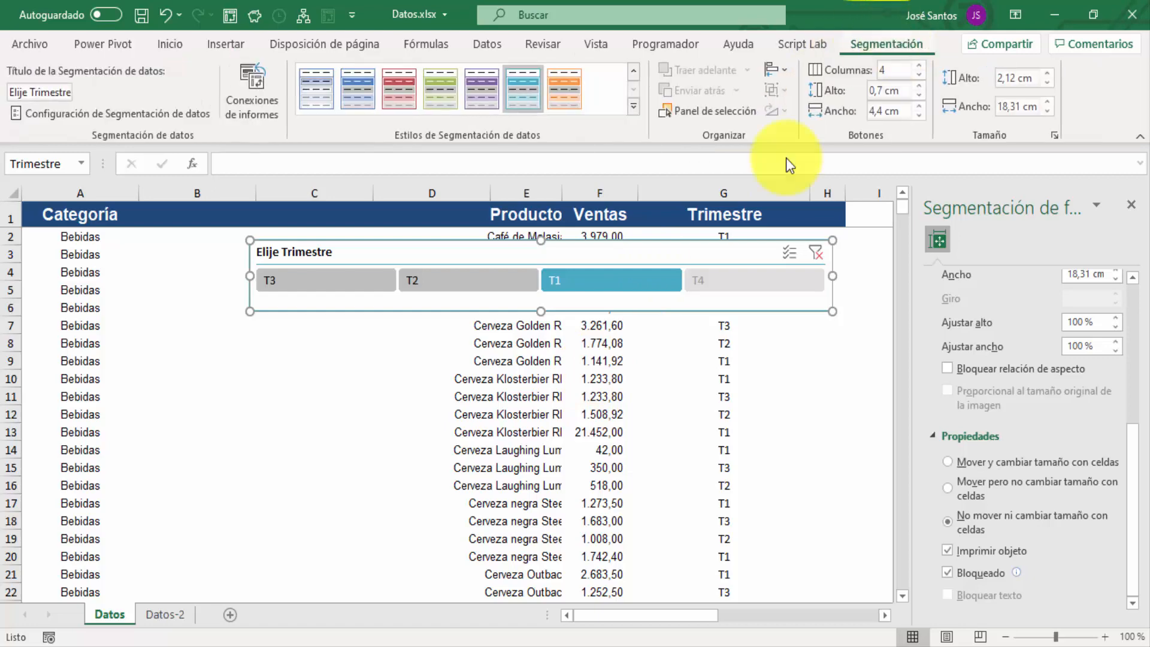
# Select the Arenque seco cell K12 in the pivot table and display the pivot table analysis options.
pyautogui.click(590, 415)
pyautogui.press('Right')
pyautogui.press('Right')
pyautogui.press('Right')
pyautogui.press('Right')
pyautogui.press('Right')
pyautogui.press('Right')
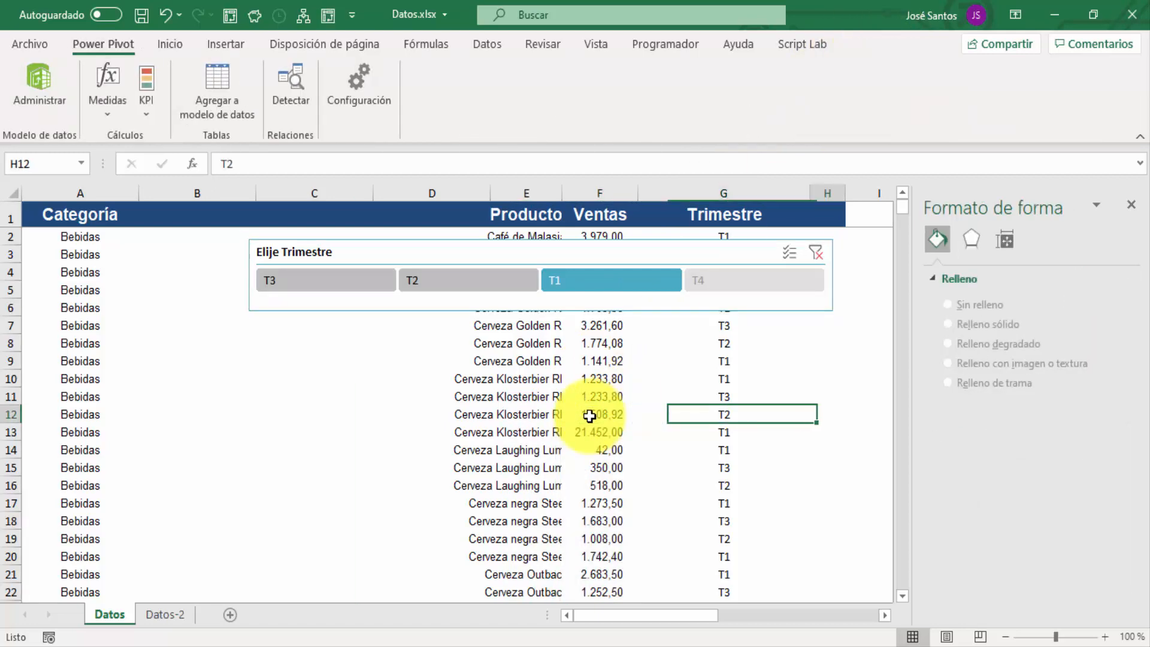
pyautogui.press('Left')
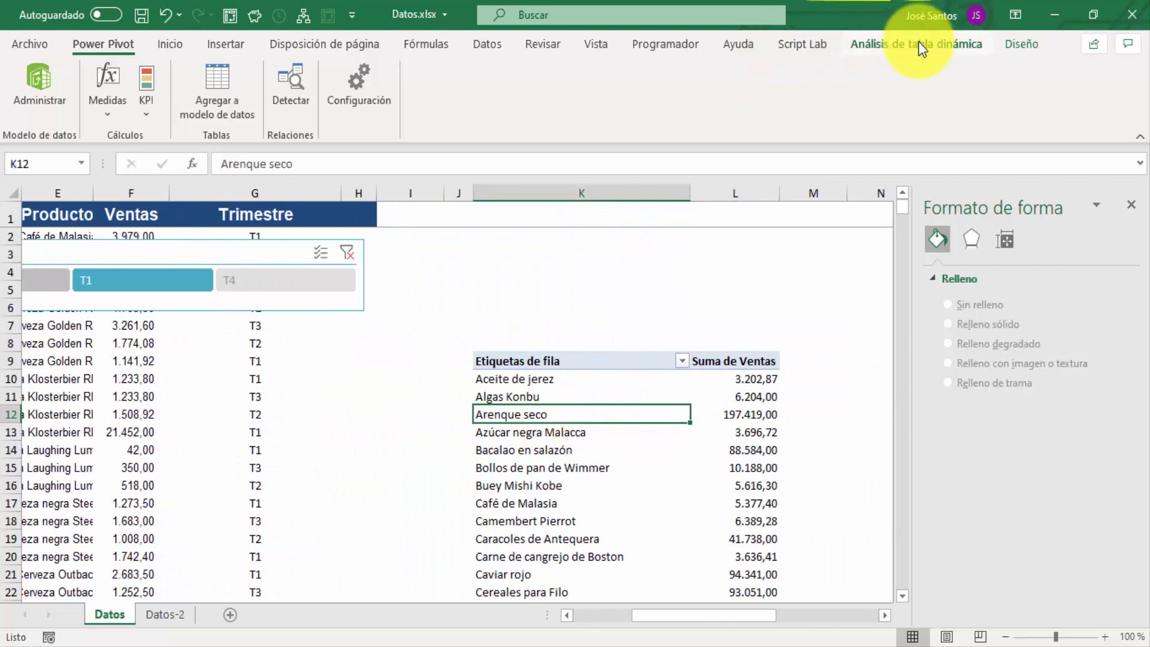
pyautogui.click(875, 47)
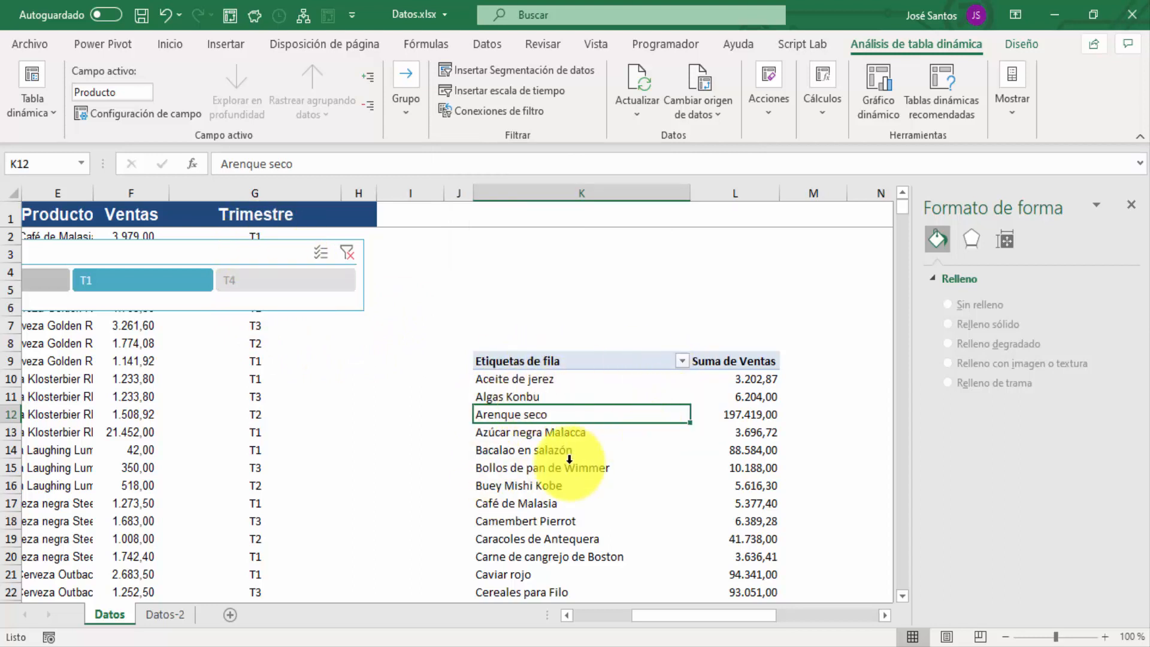
# Switch to the Datos-2 sheet and select cell C4 inside its sales data.
pyautogui.click(180, 615)
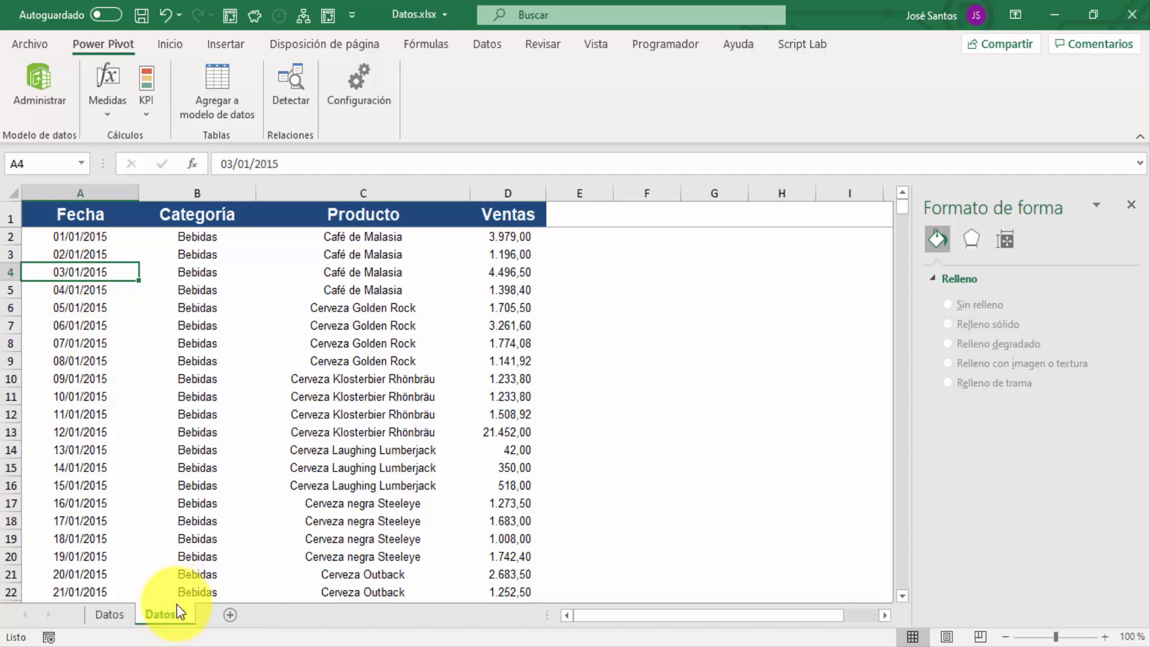
pyautogui.click(295, 396)
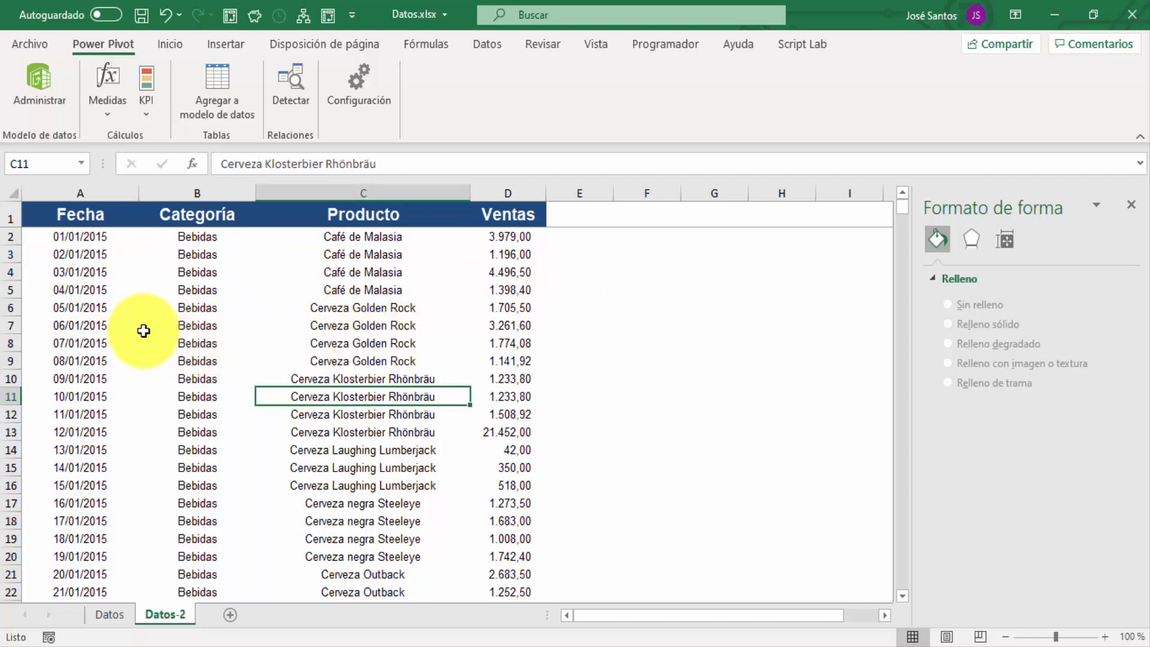
pyautogui.click(366, 278)
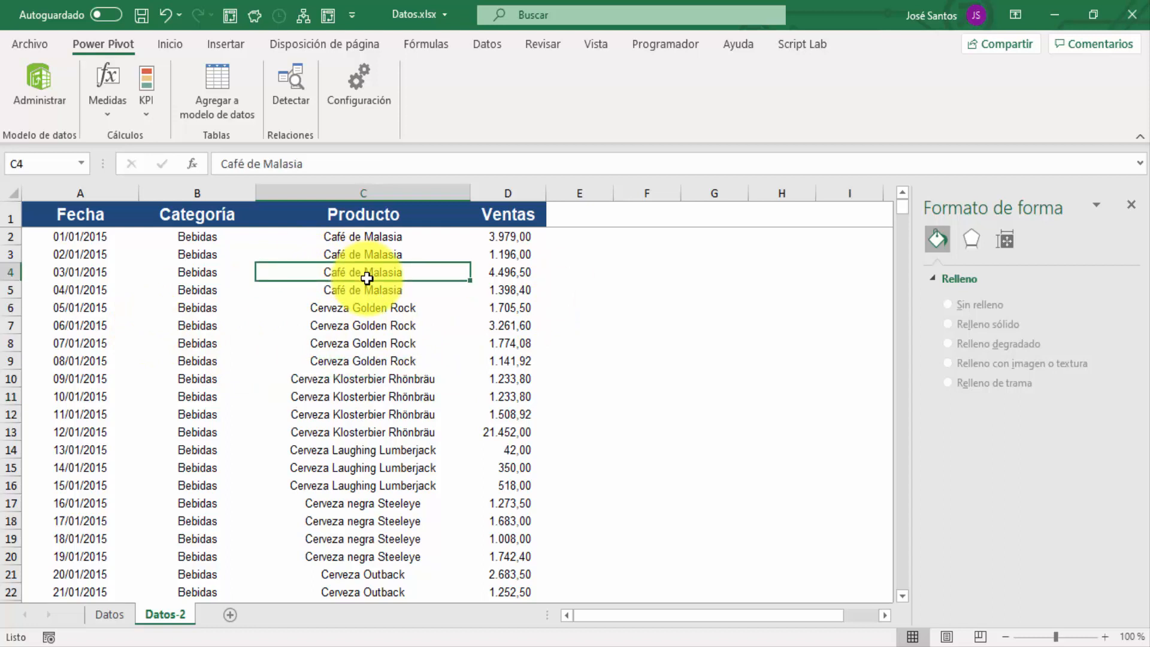